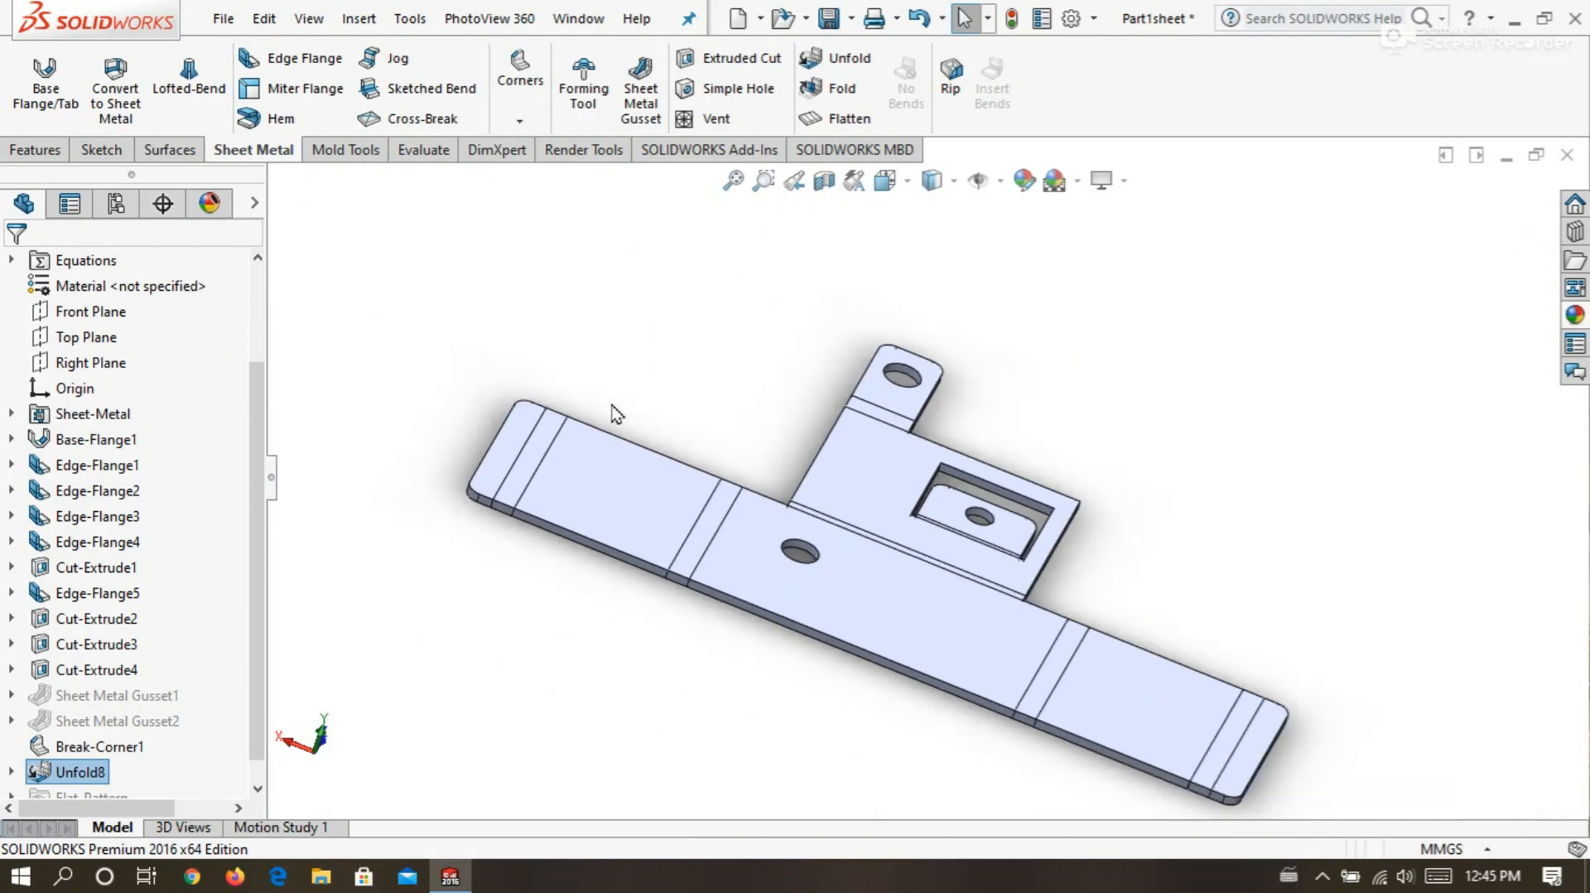
# Delete the Unfold8 feature from the flattened bracket.
pyautogui.moveTo(905, 589); pyautogui.dragTo(827, 436, button='middle')
pyautogui.scroll(-2, 588, 340)
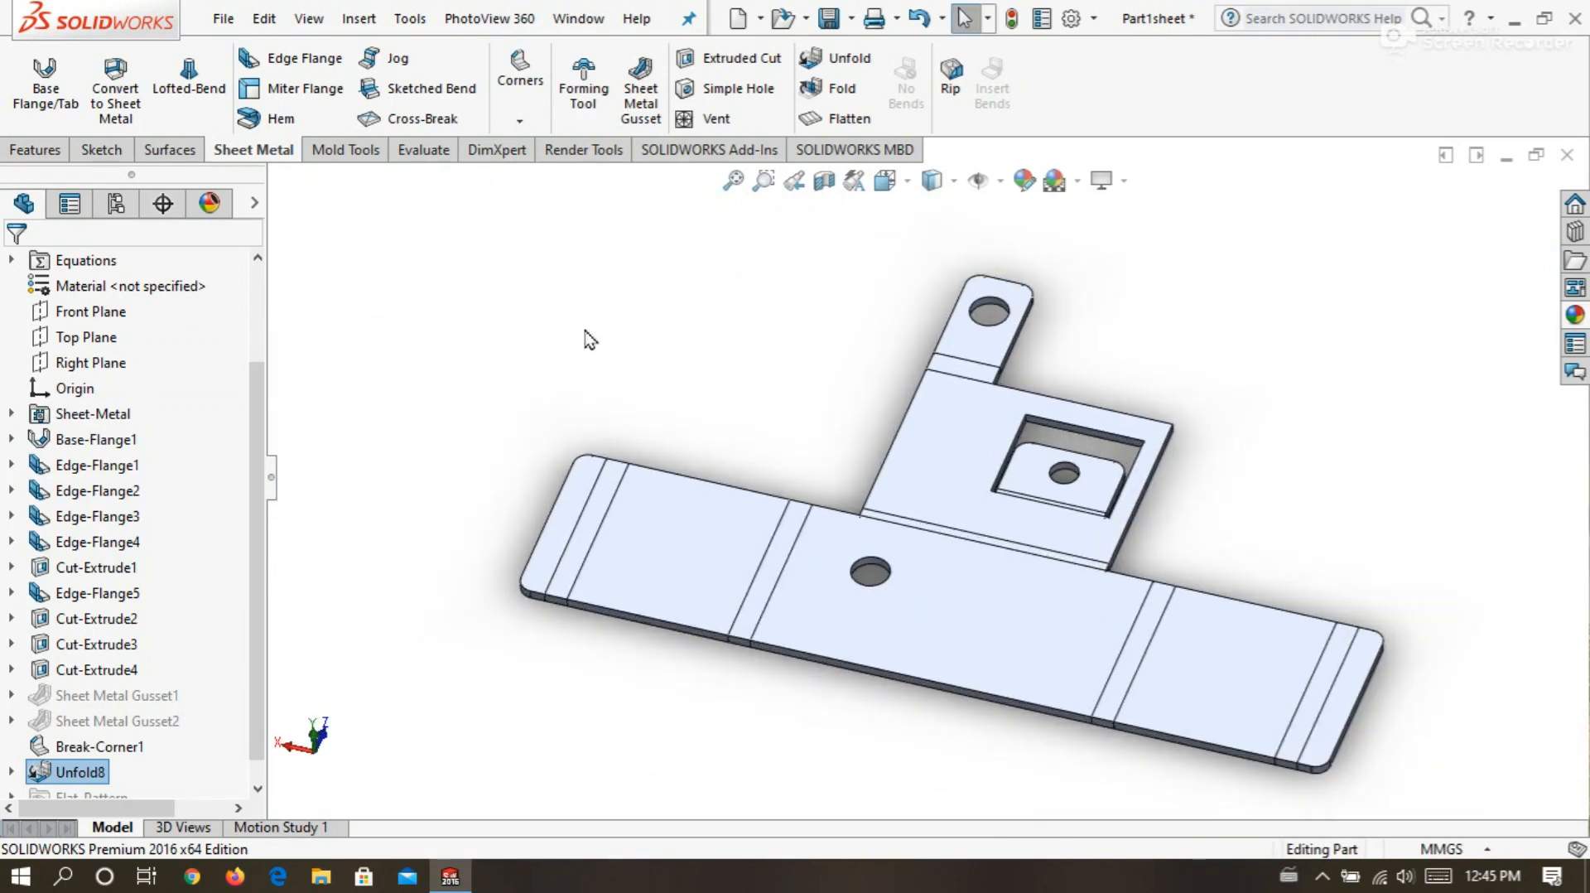
pyautogui.rightClick(80, 777)
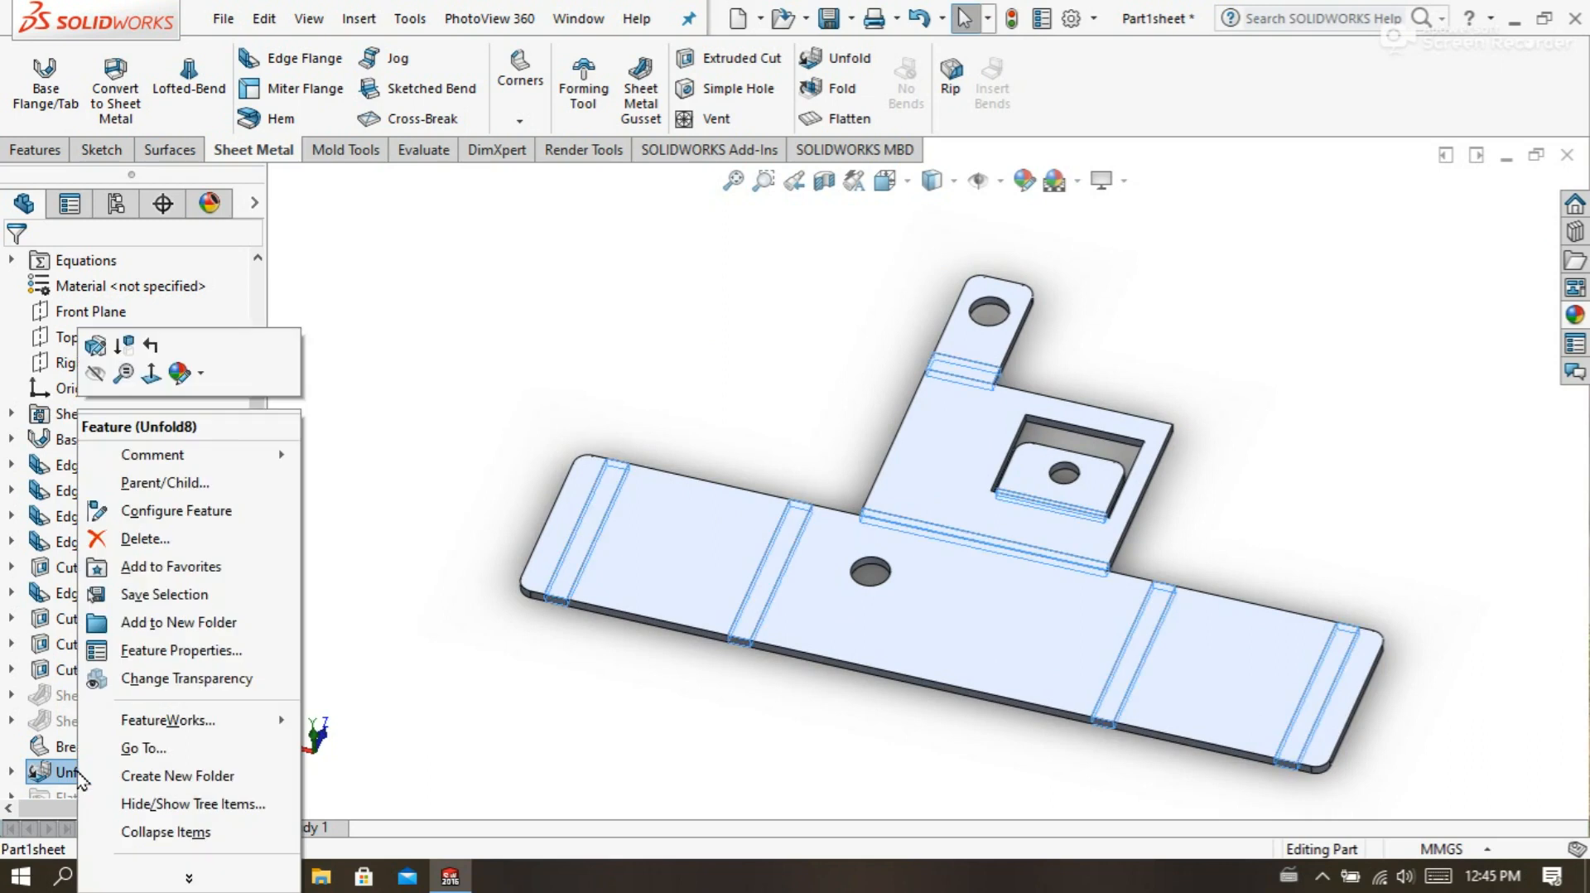
pyautogui.click(143, 540)
pyautogui.click(911, 321)
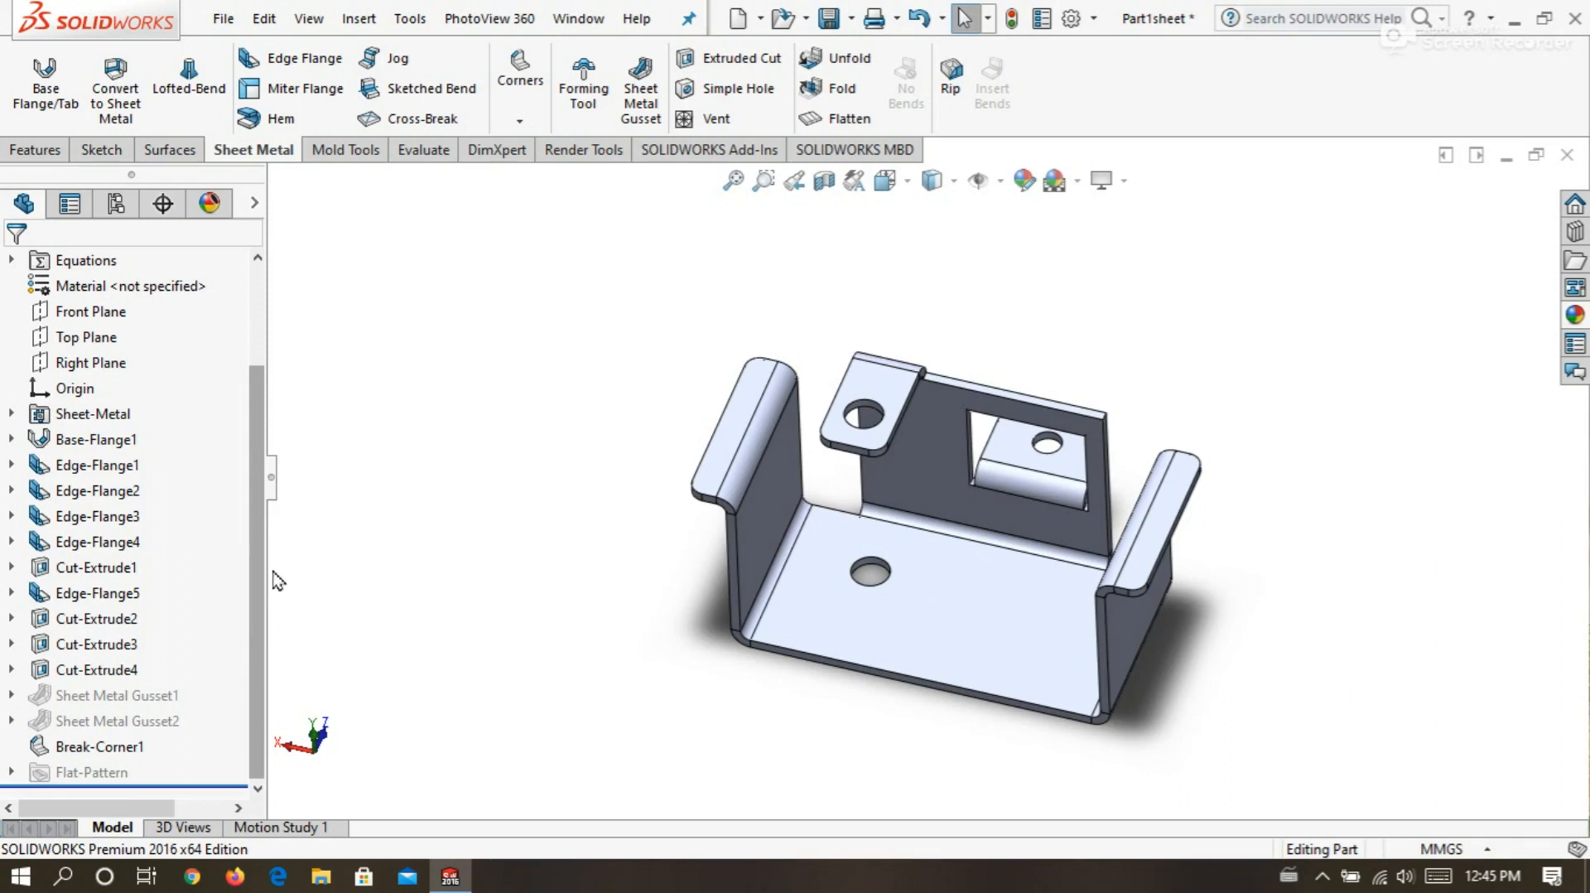
# Unsuppress the Sheet Metal Gusset1 and Sheet Metal Gusset2 features on the bracket.
pyautogui.moveTo(130, 726); pyautogui.dragTo(123, 724)
pyautogui.rightClick(112, 722)
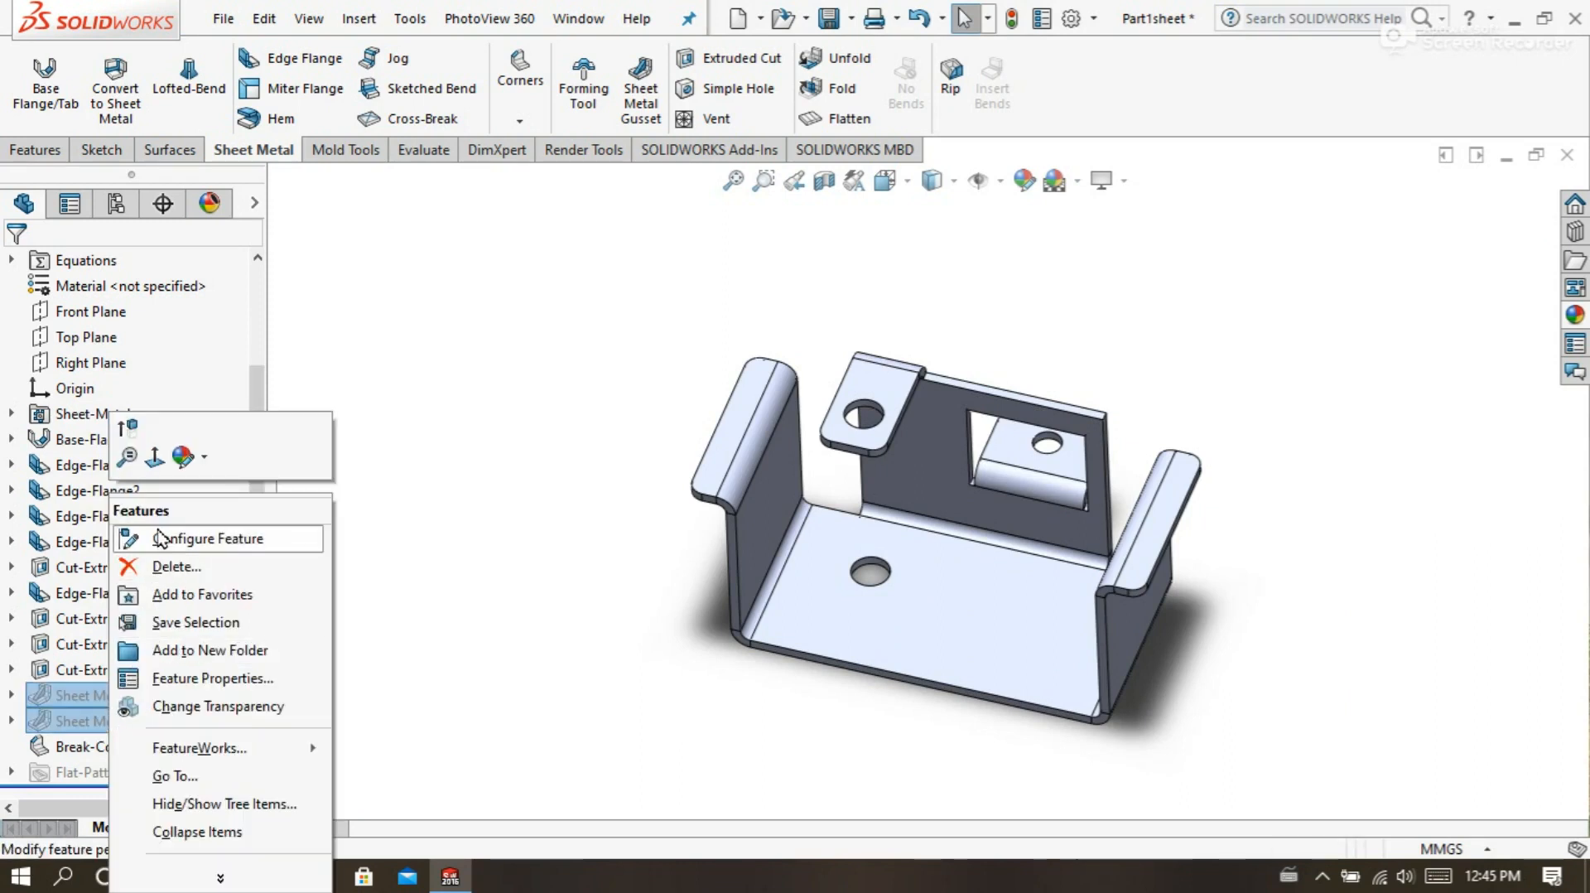
pyautogui.click(131, 424)
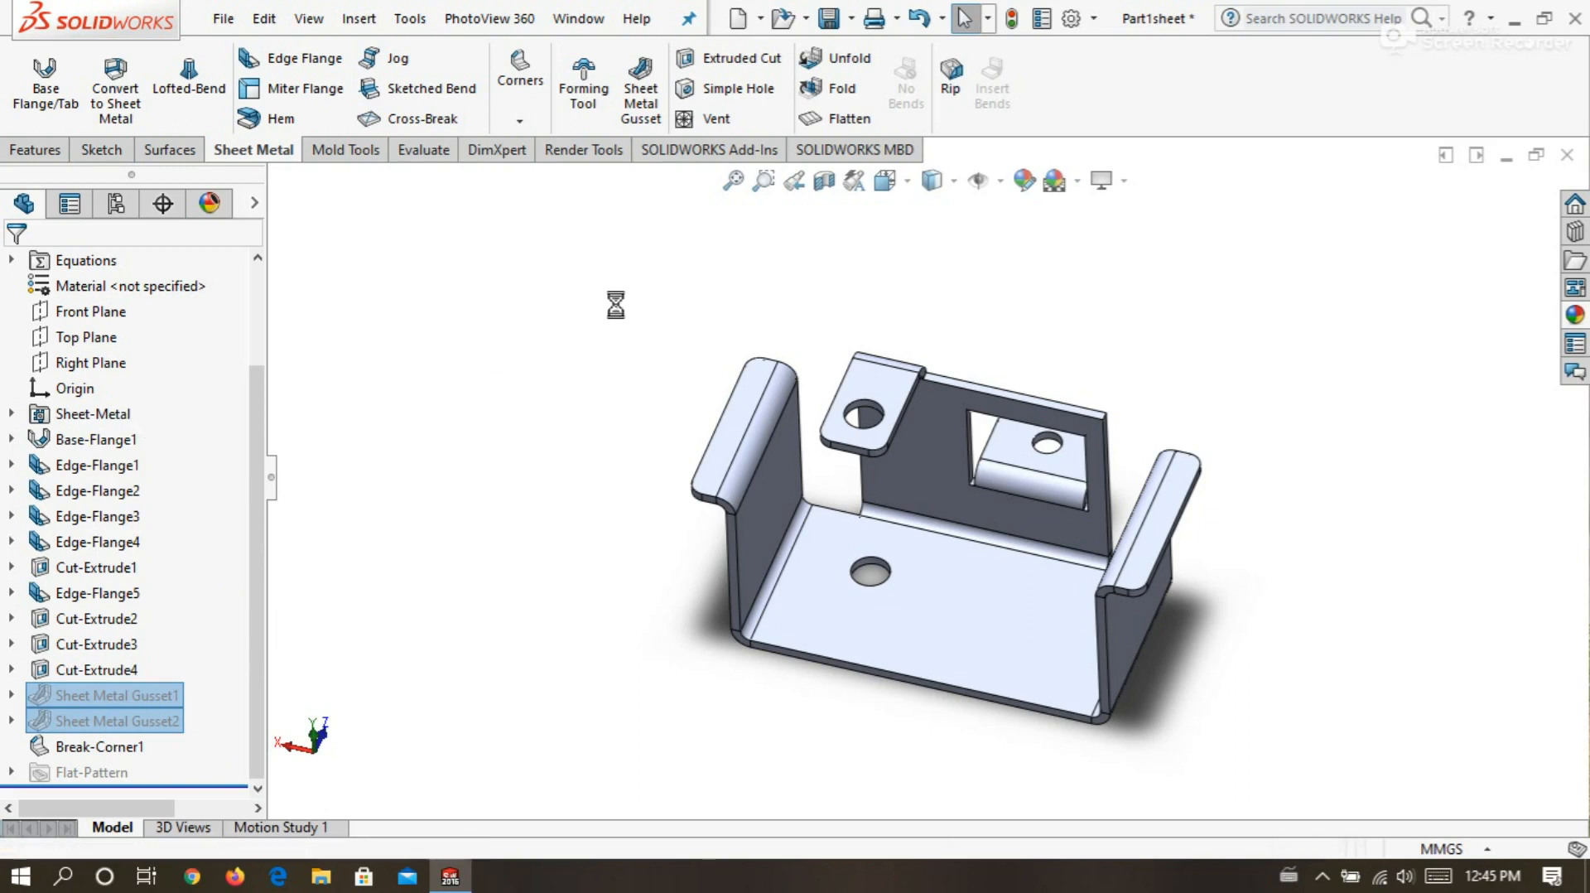
pyautogui.scroll(-5, 579, 335)
pyautogui.moveTo(746, 638); pyautogui.dragTo(920, 572, button='middle')
pyautogui.scroll(6, 911, 530)
pyautogui.scroll(-5, 911, 530)
pyautogui.moveTo(884, 468); pyautogui.dragTo(1104, 407, button='middle')
pyautogui.scroll(2, 702, 552)
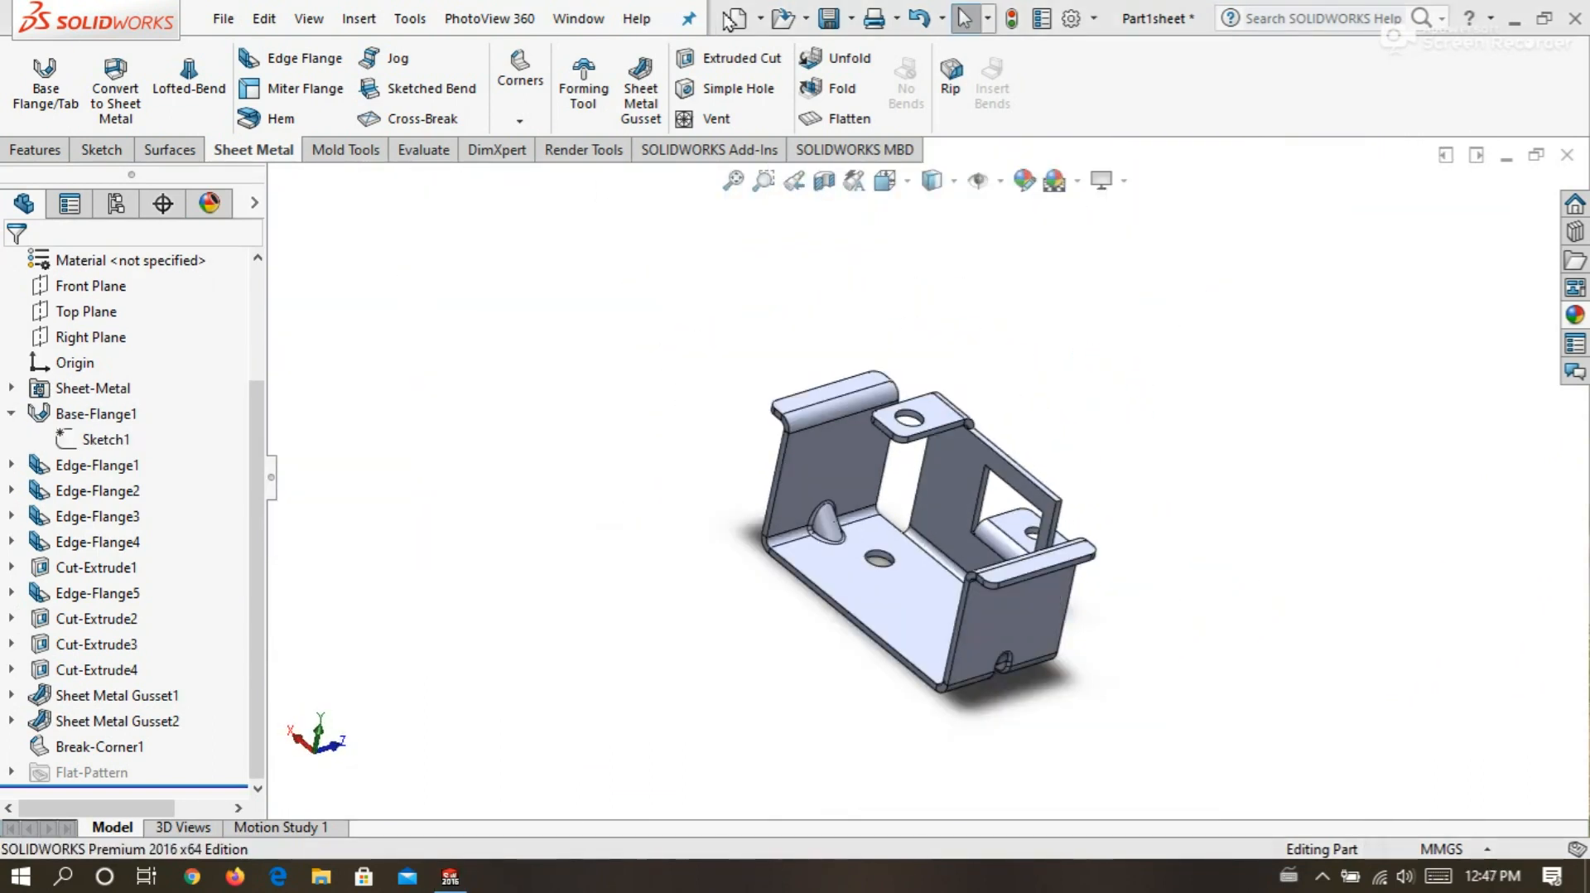
# Create a new part document and set its unit system to MMGS.
pyautogui.click(736, 20)
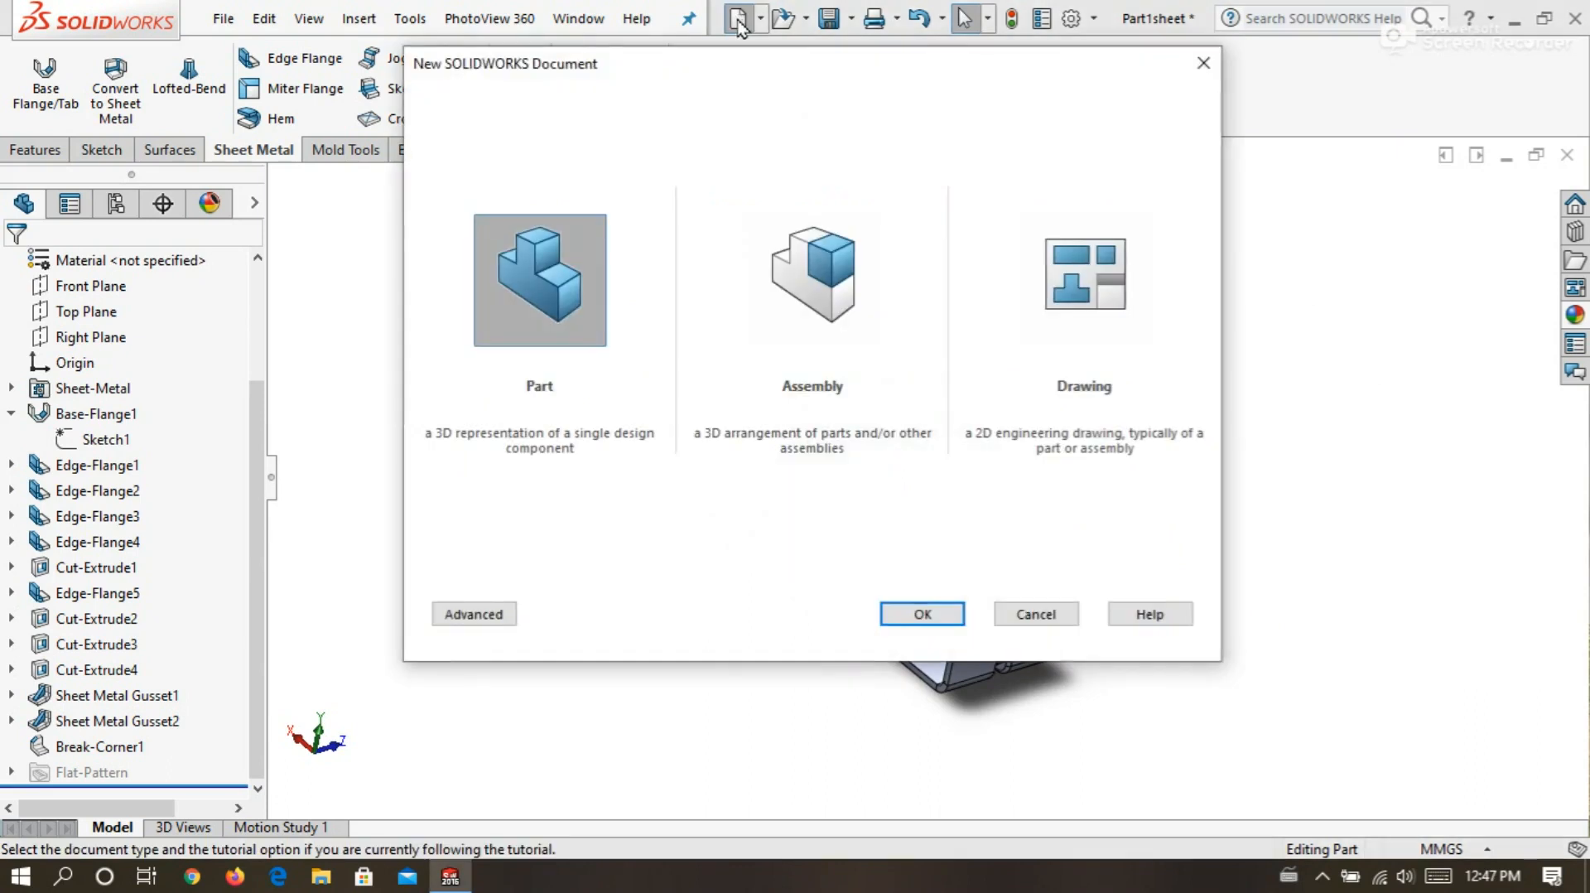
pyautogui.click(895, 618)
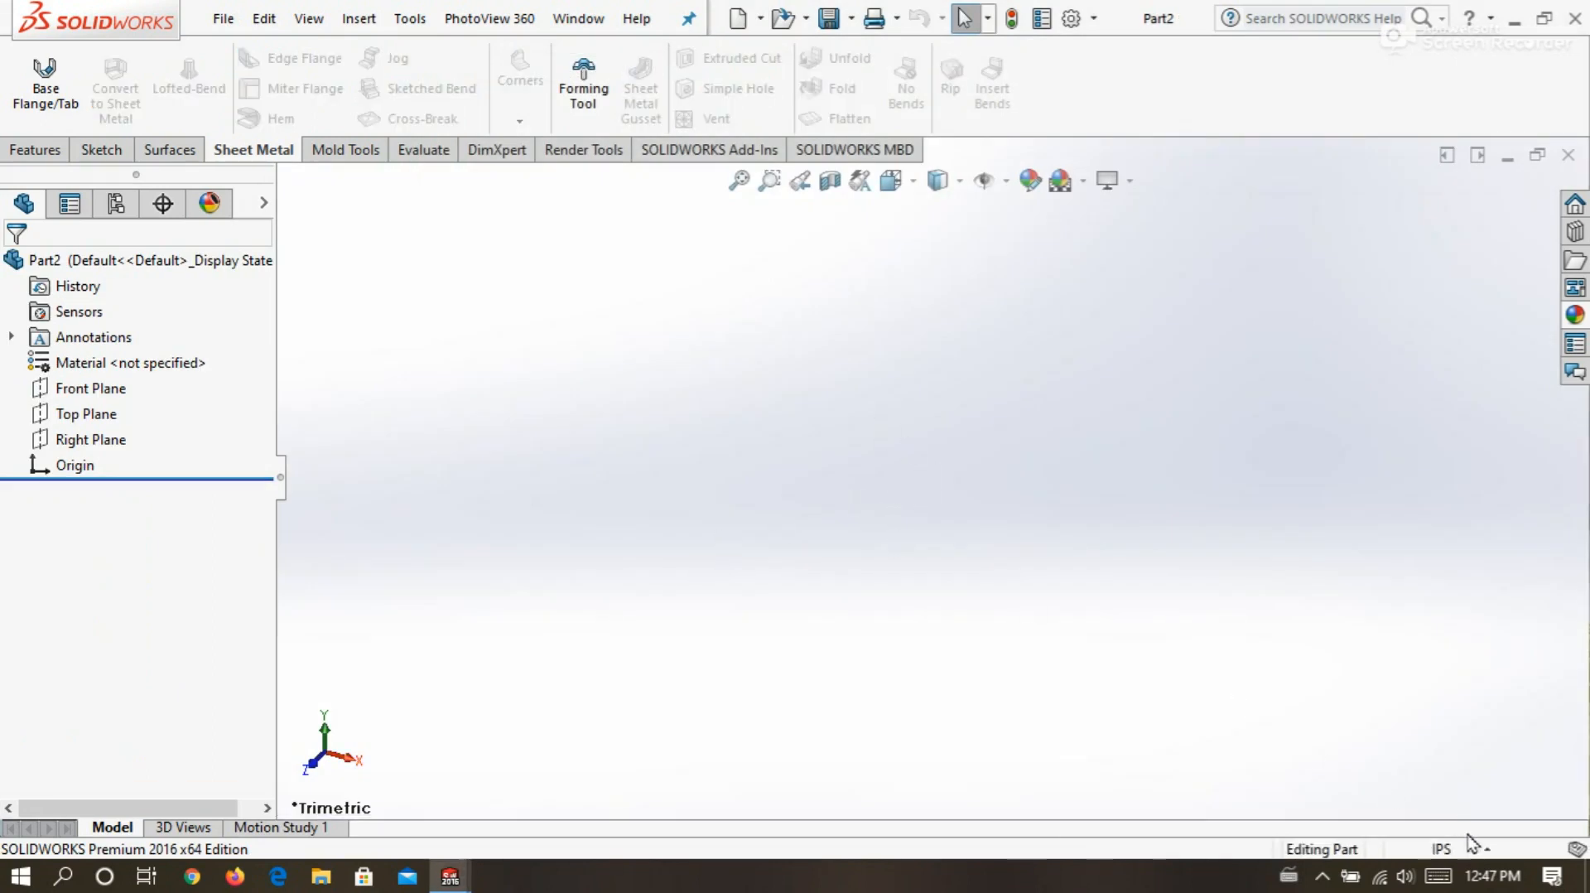
pyautogui.click(1471, 848)
pyautogui.click(1402, 753)
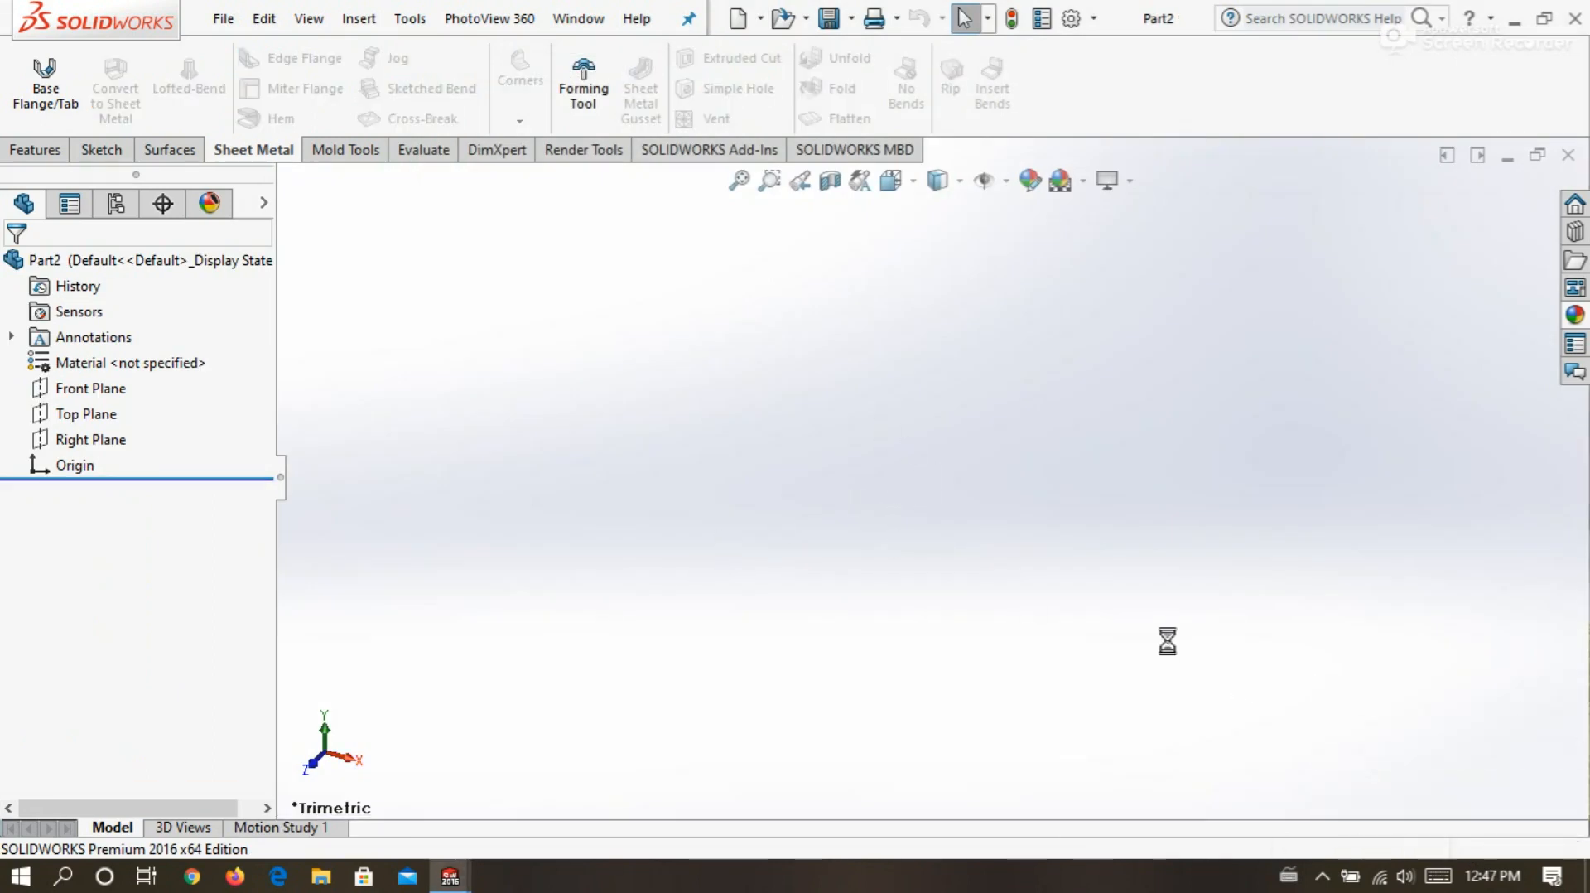
pyautogui.rightClick(253, 154)
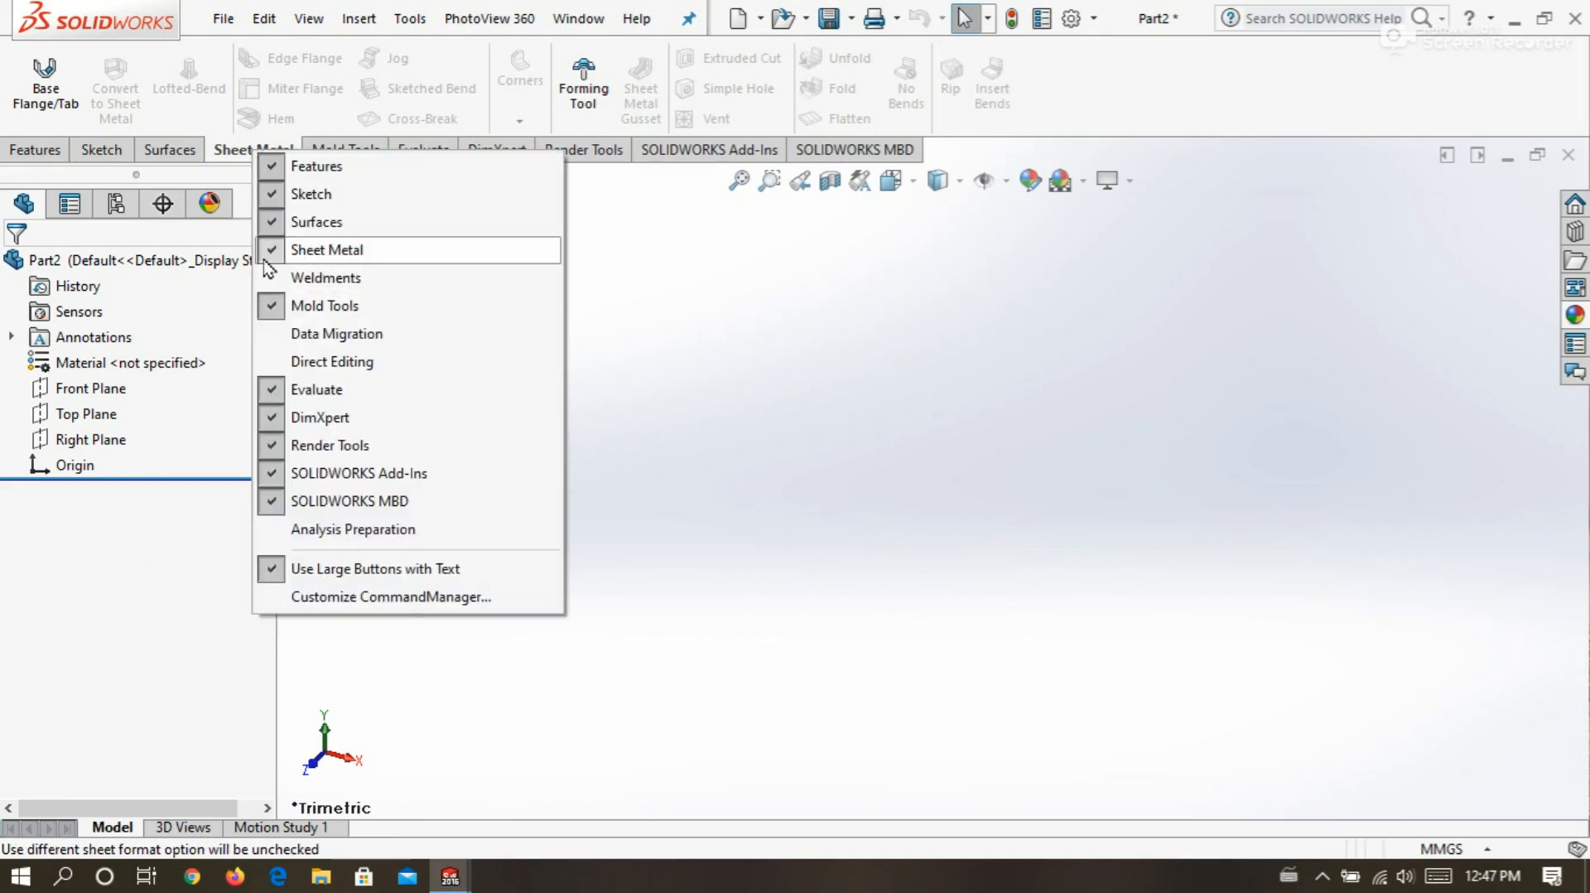
pyautogui.click(737, 479)
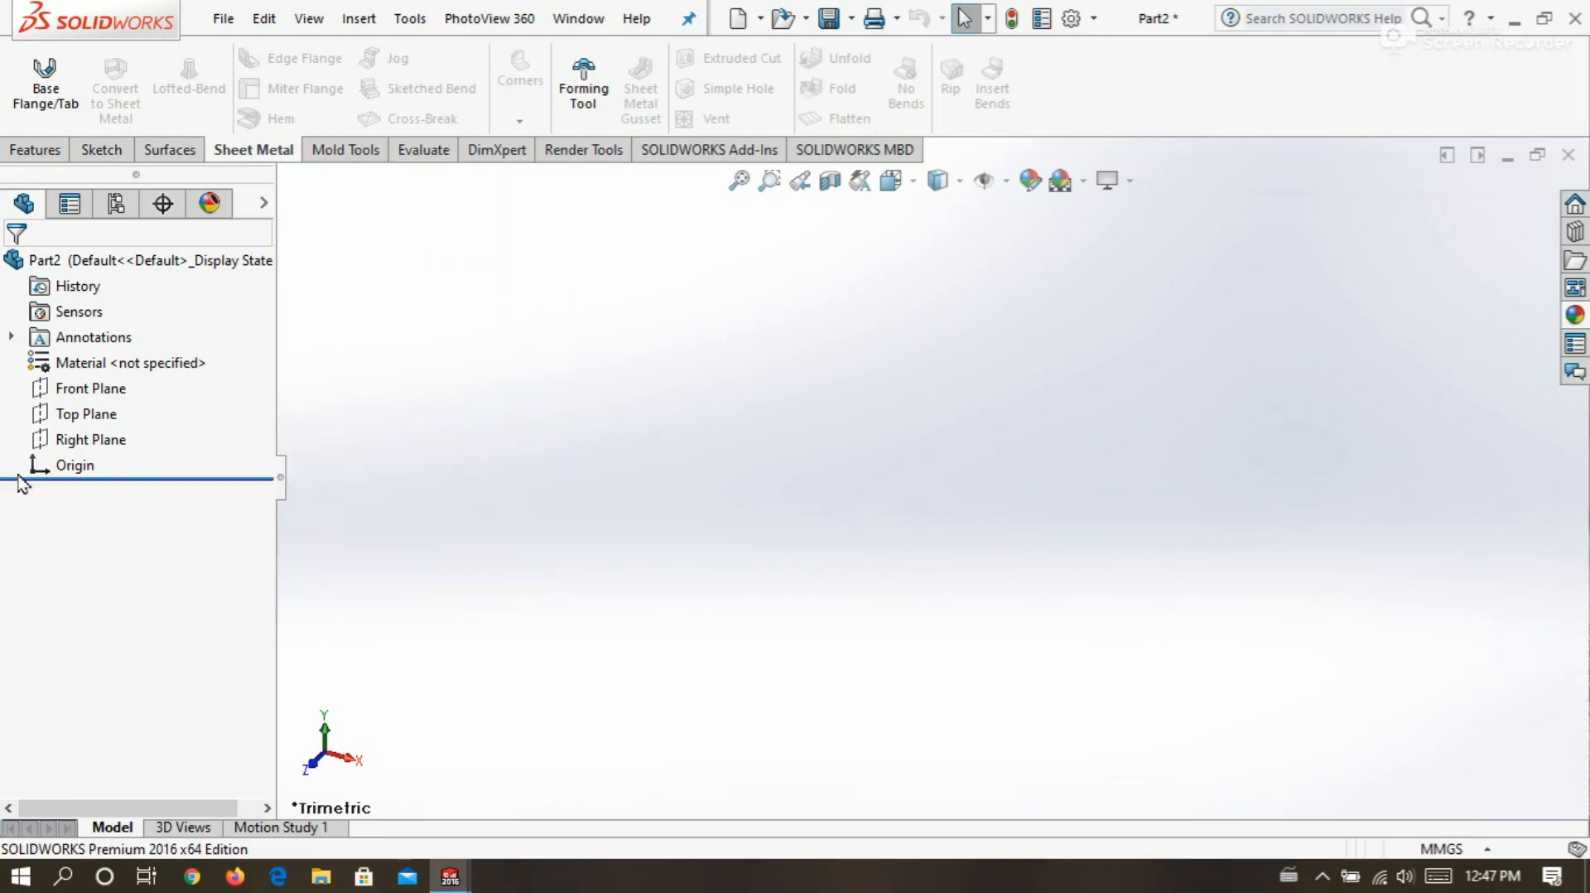
# Start a sketch on the Top Plane and draw a center rectangle about 94 mm high from the origin.
pyautogui.rightClick(81, 416)
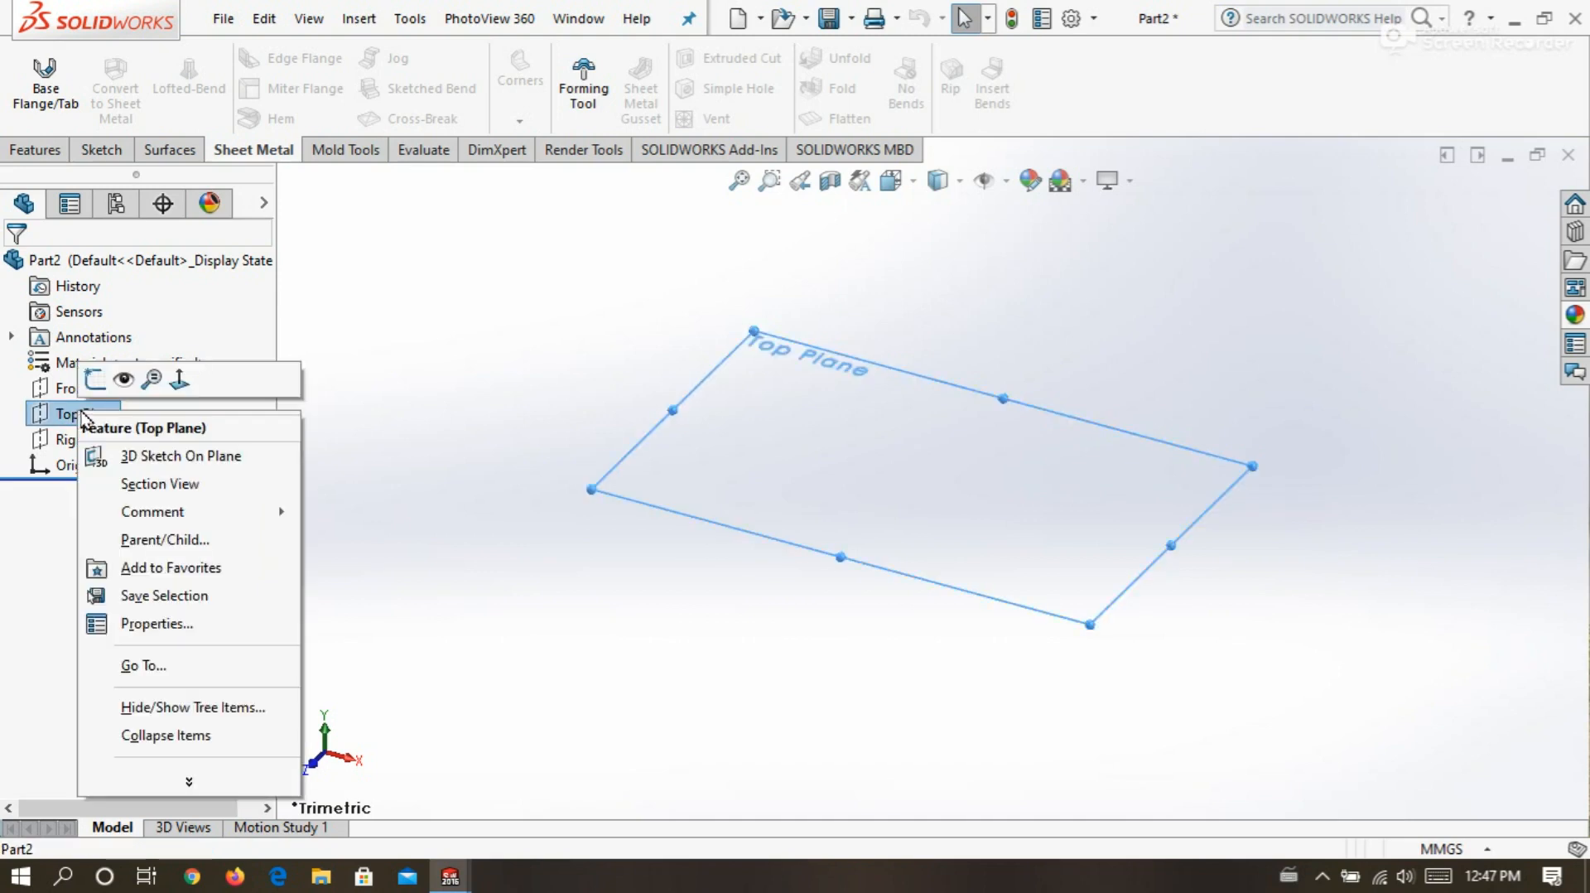
pyautogui.click(117, 376)
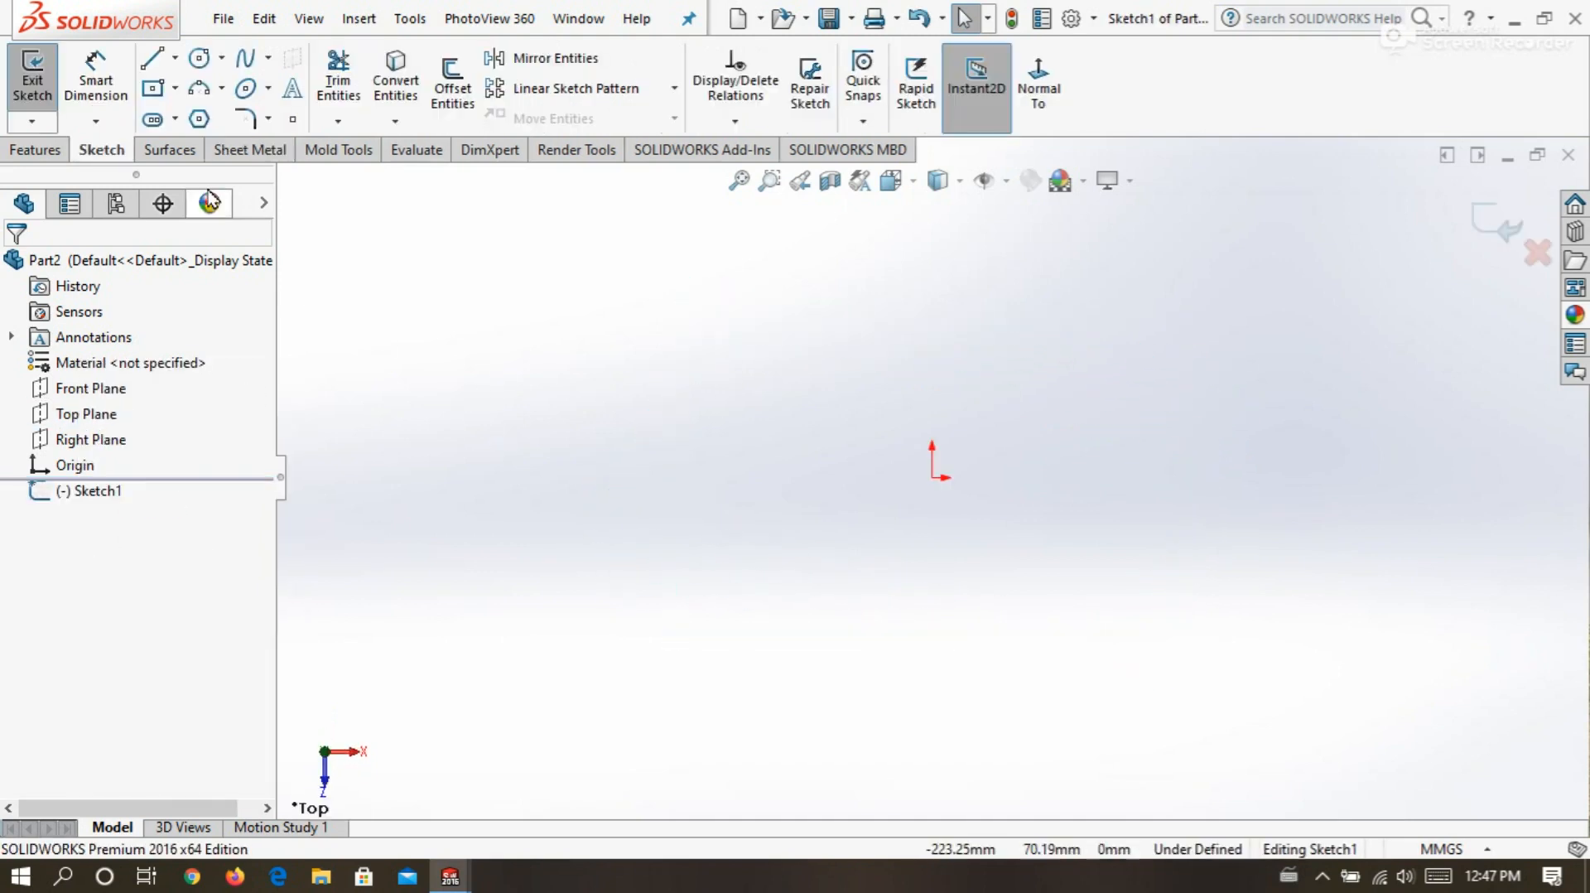
pyautogui.click(158, 90)
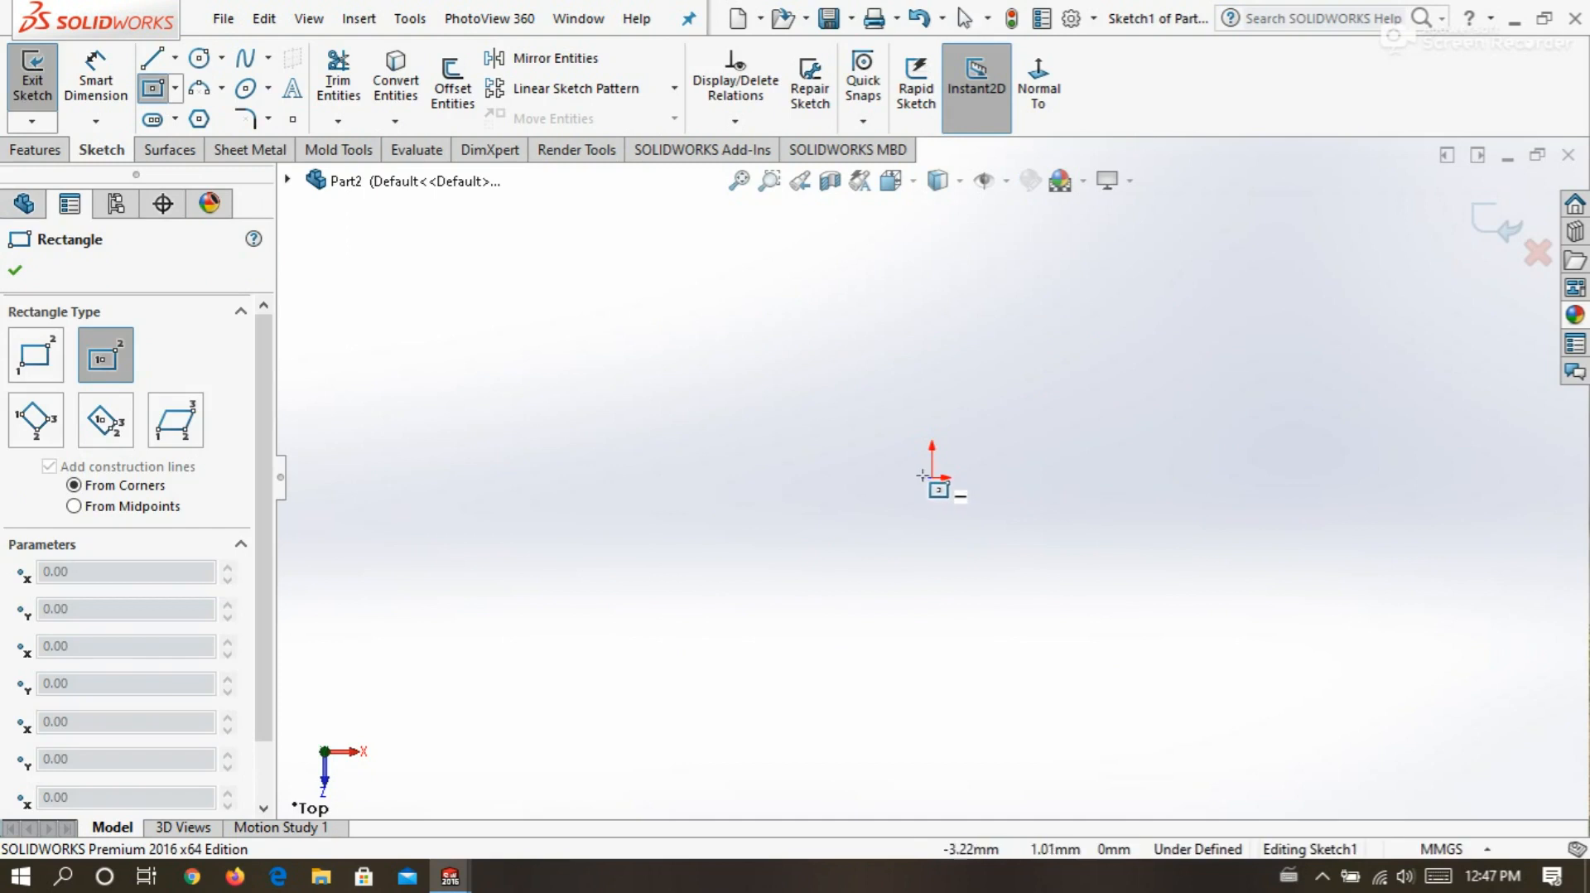
pyautogui.click(930, 478)
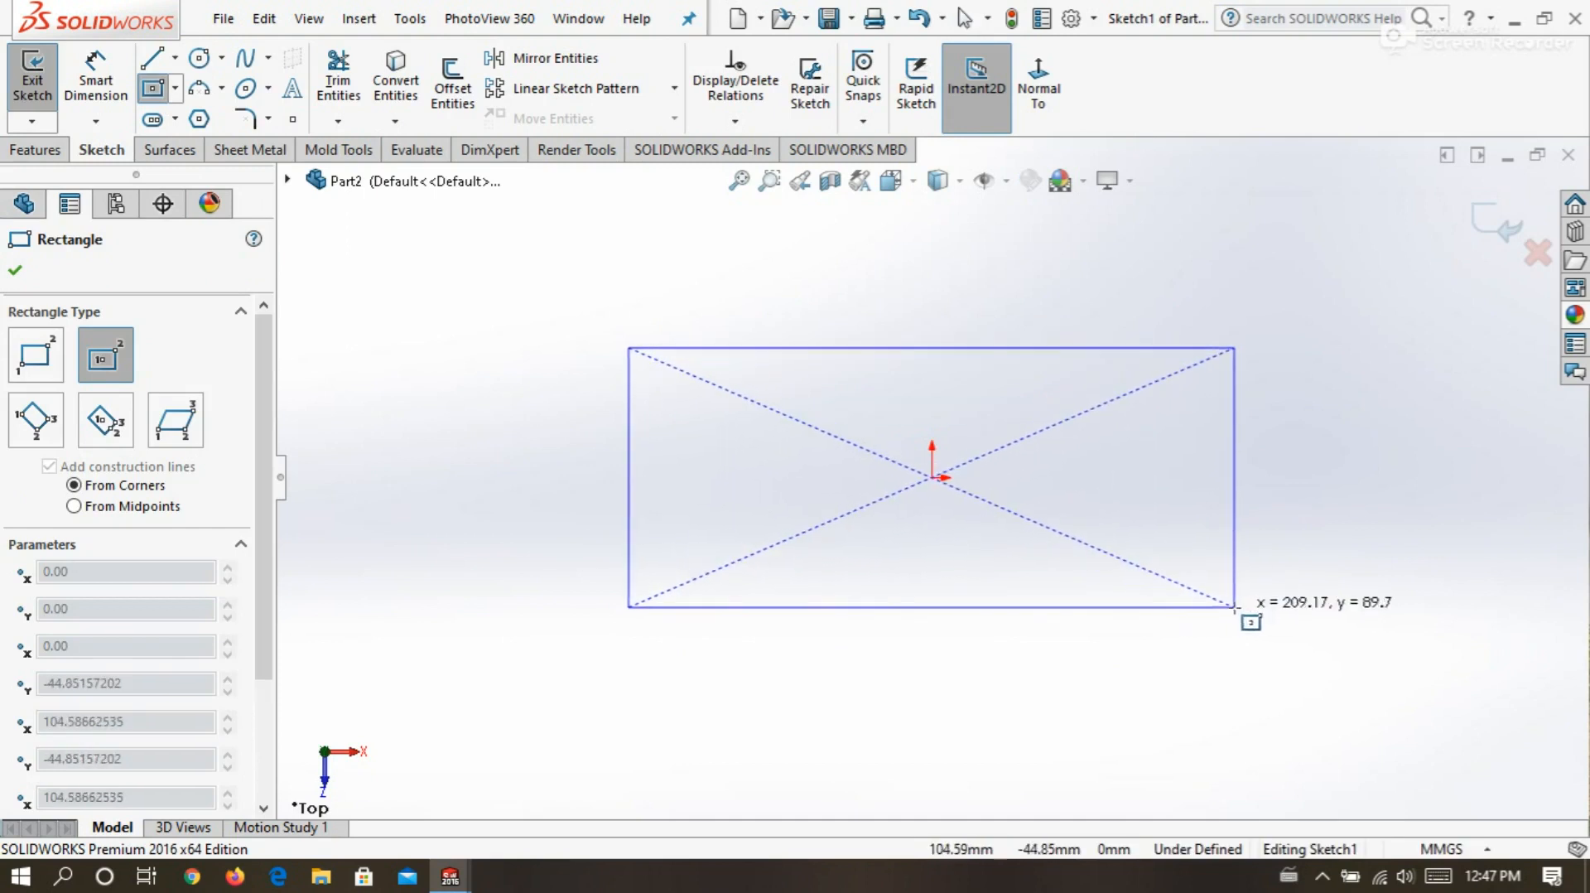
pyautogui.click(1219, 613)
# Dimension the rectangle's vertical side as 39 mm.
pyautogui.click(96, 78)
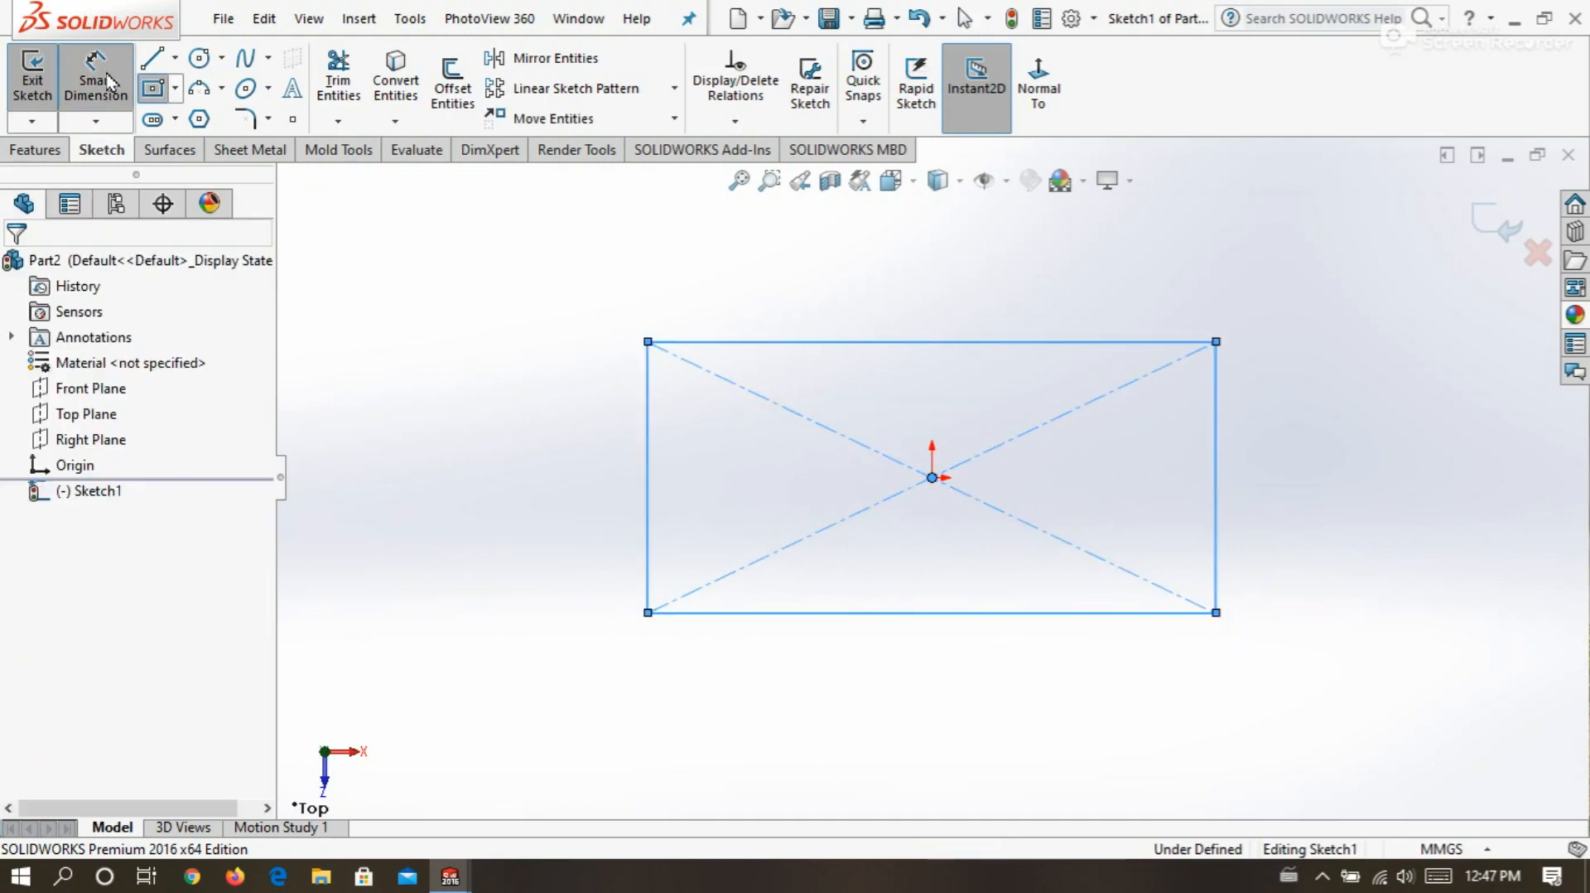
pyautogui.click(623, 449)
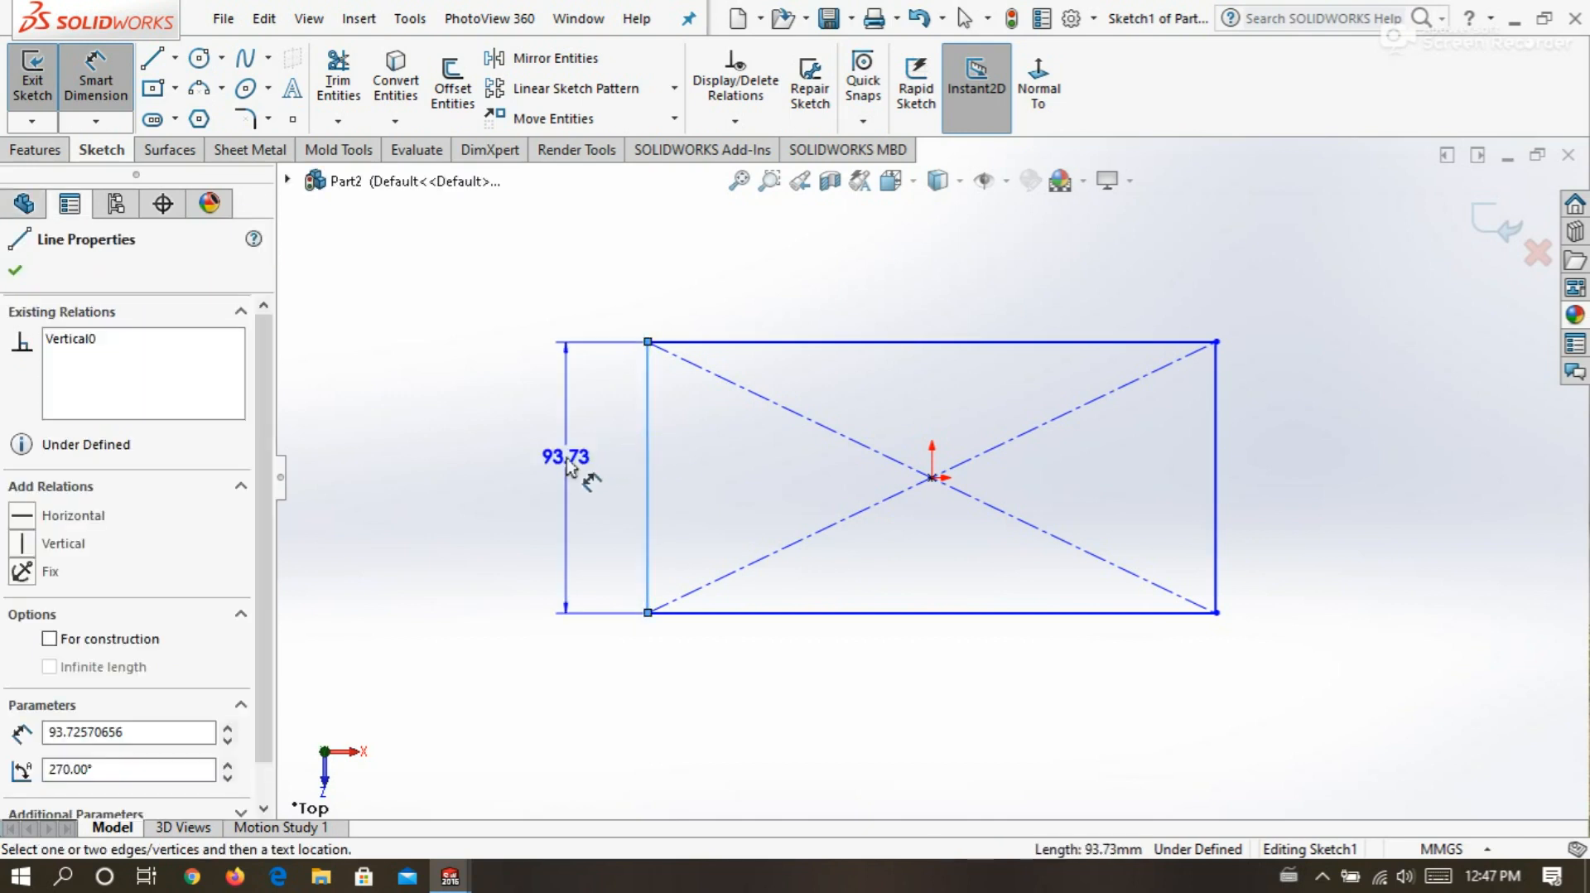
pyautogui.click(576, 477)
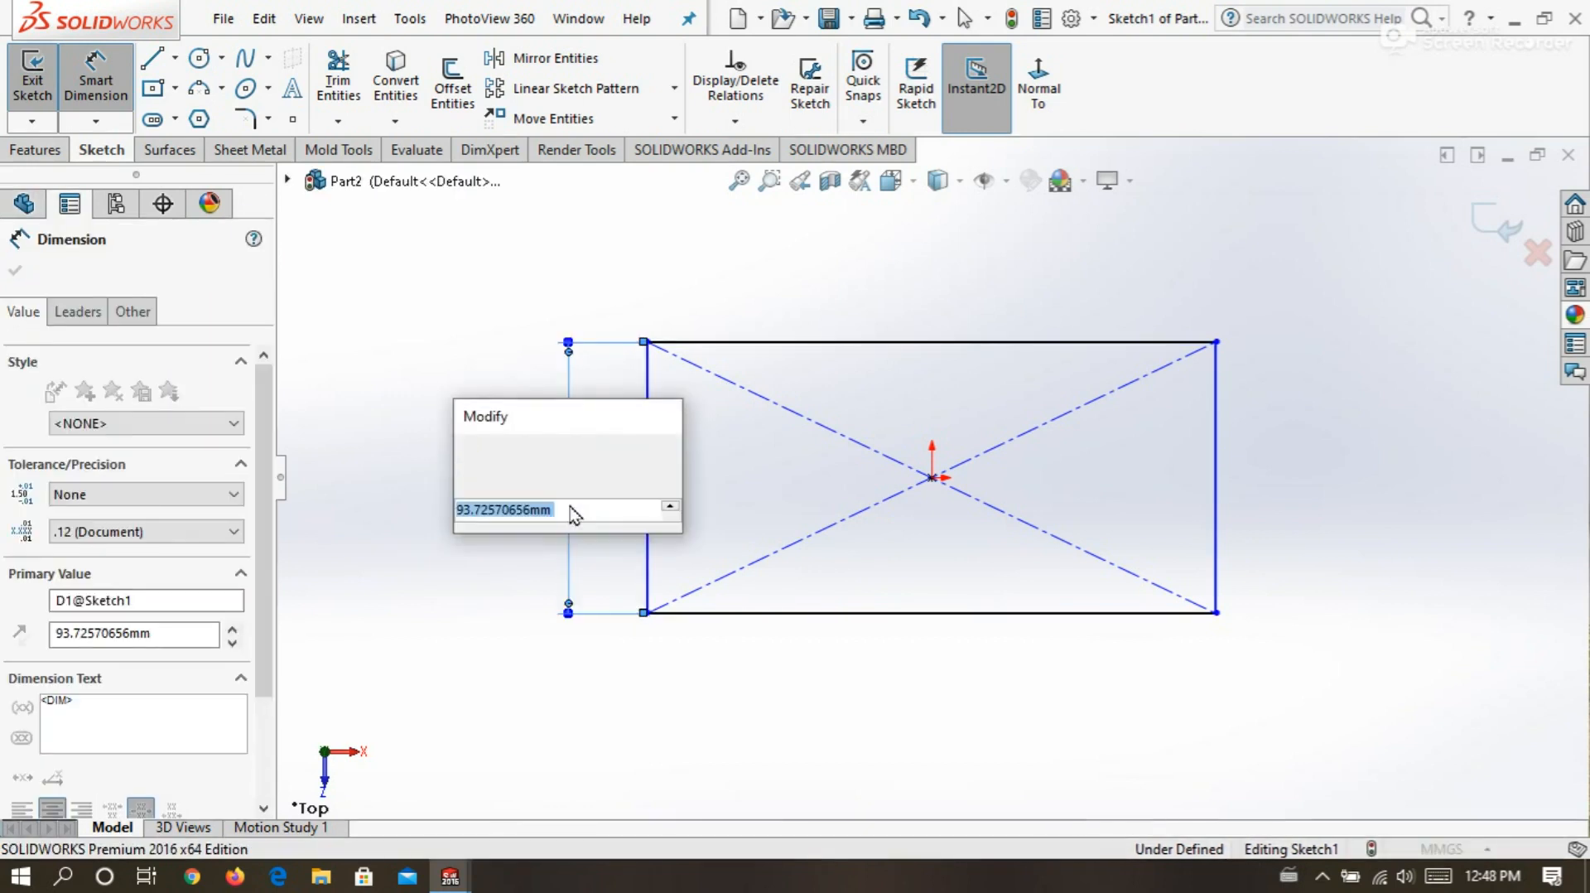
pyautogui.write('39')
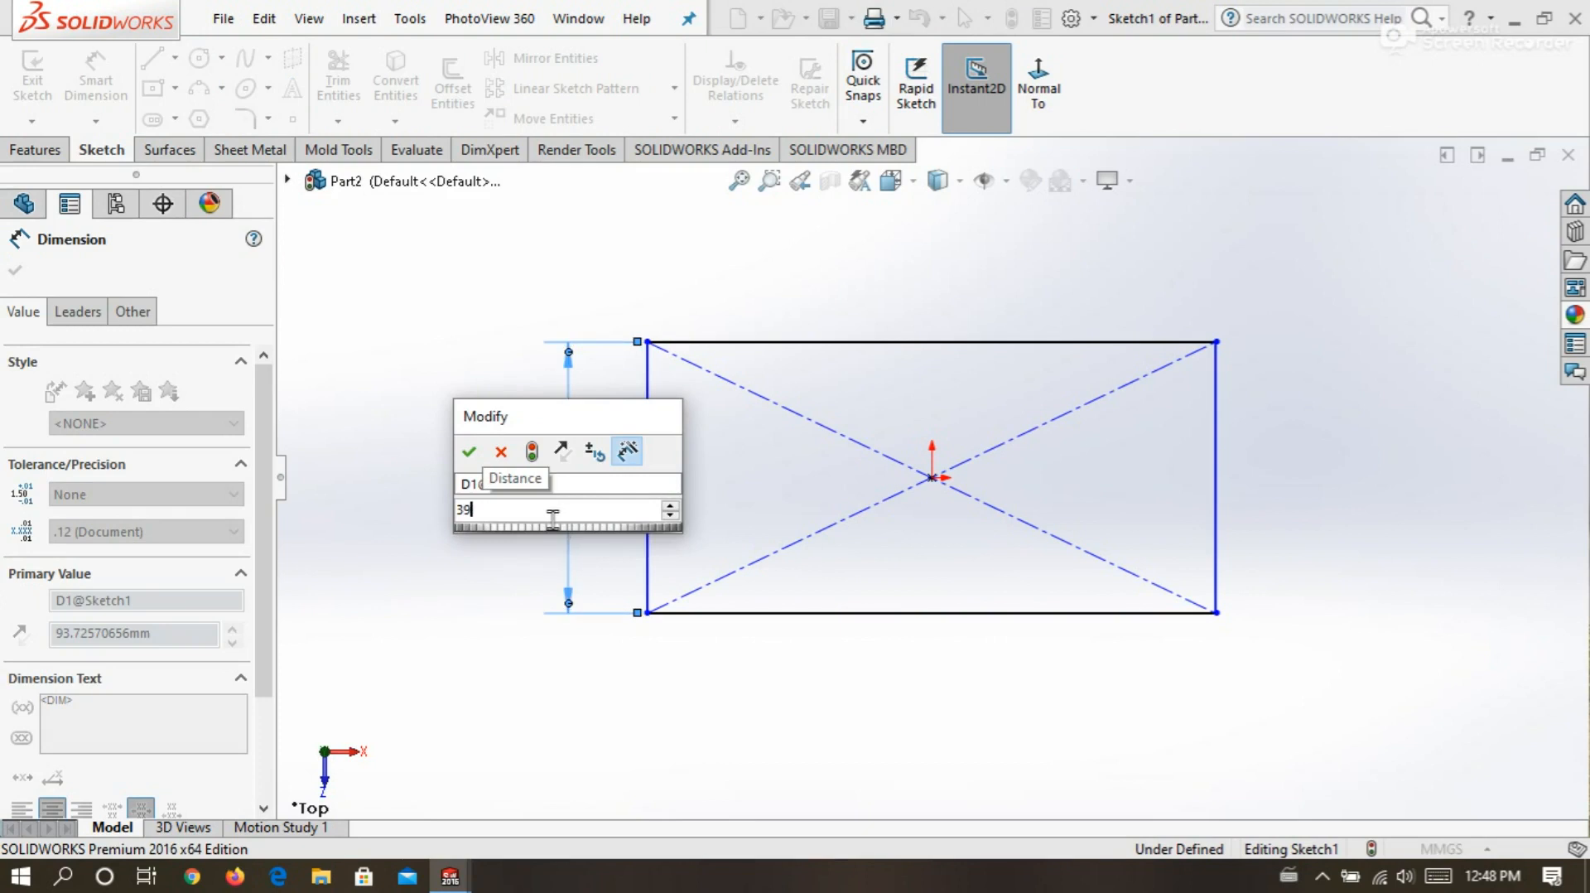
pyautogui.press('Return')
pyautogui.click(732, 704)
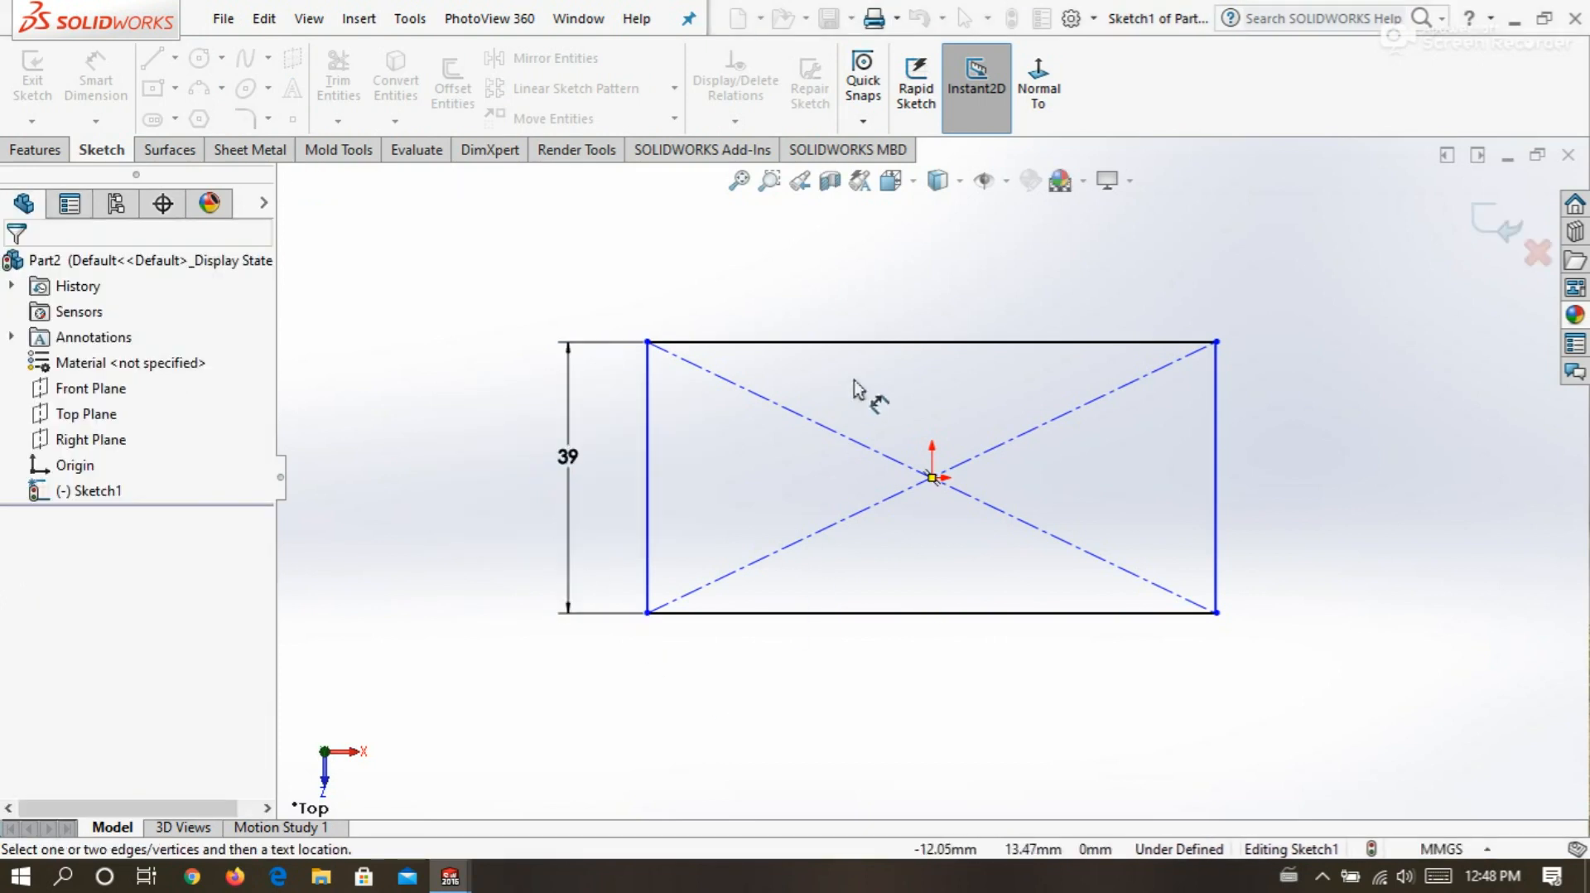
# Dimension the rectangle's horizontal side as 80 mm and exit the sketch.
pyautogui.click(914, 340)
pyautogui.click(899, 300)
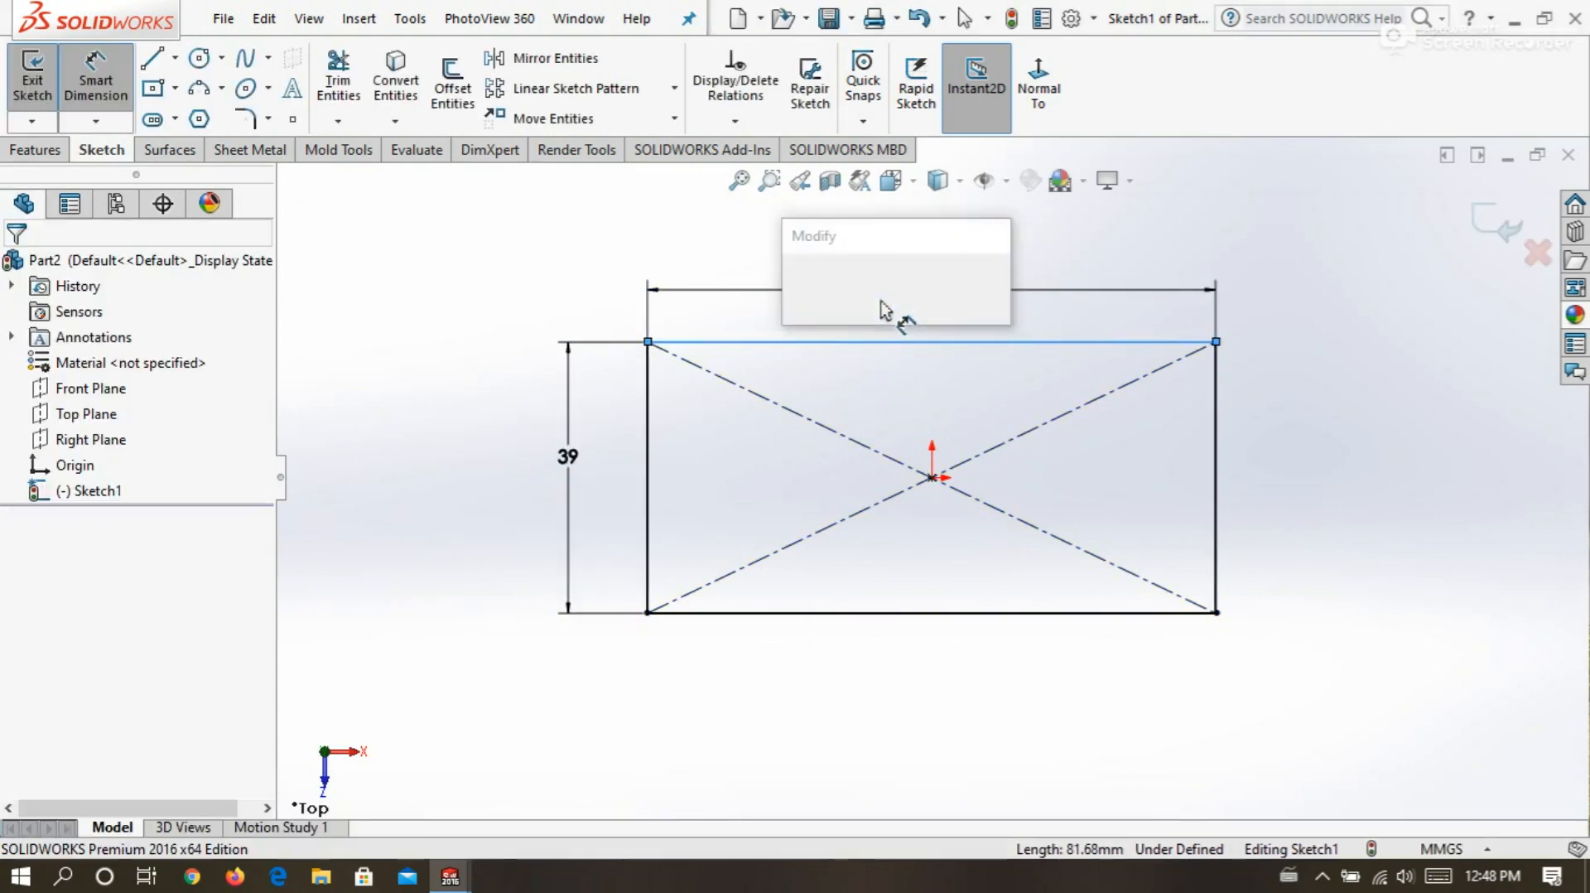
pyautogui.write('80')
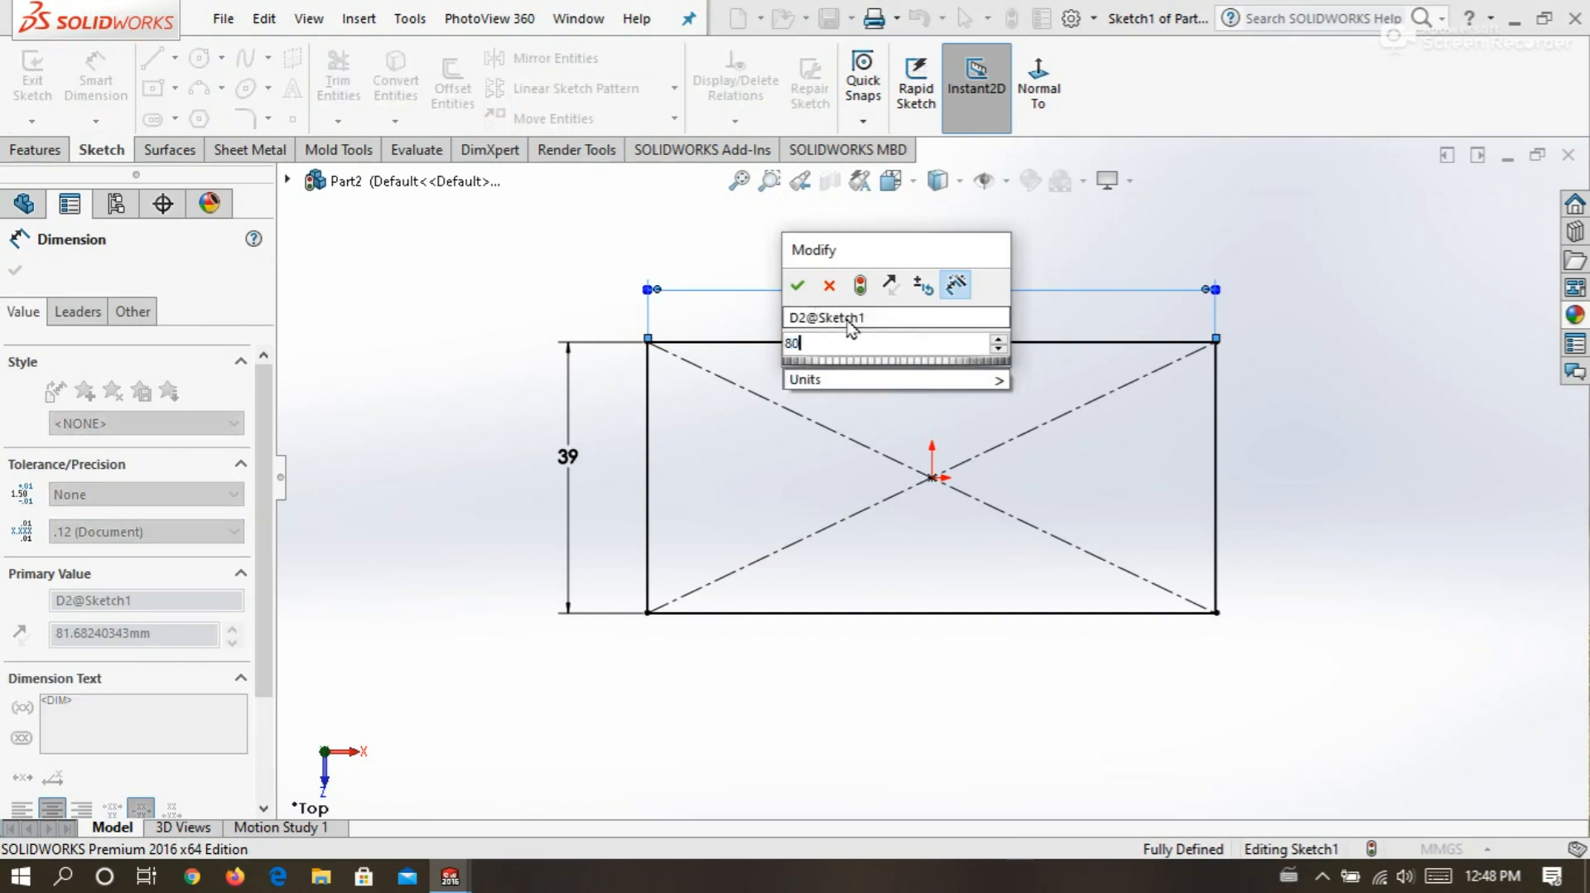
pyautogui.press('Return')
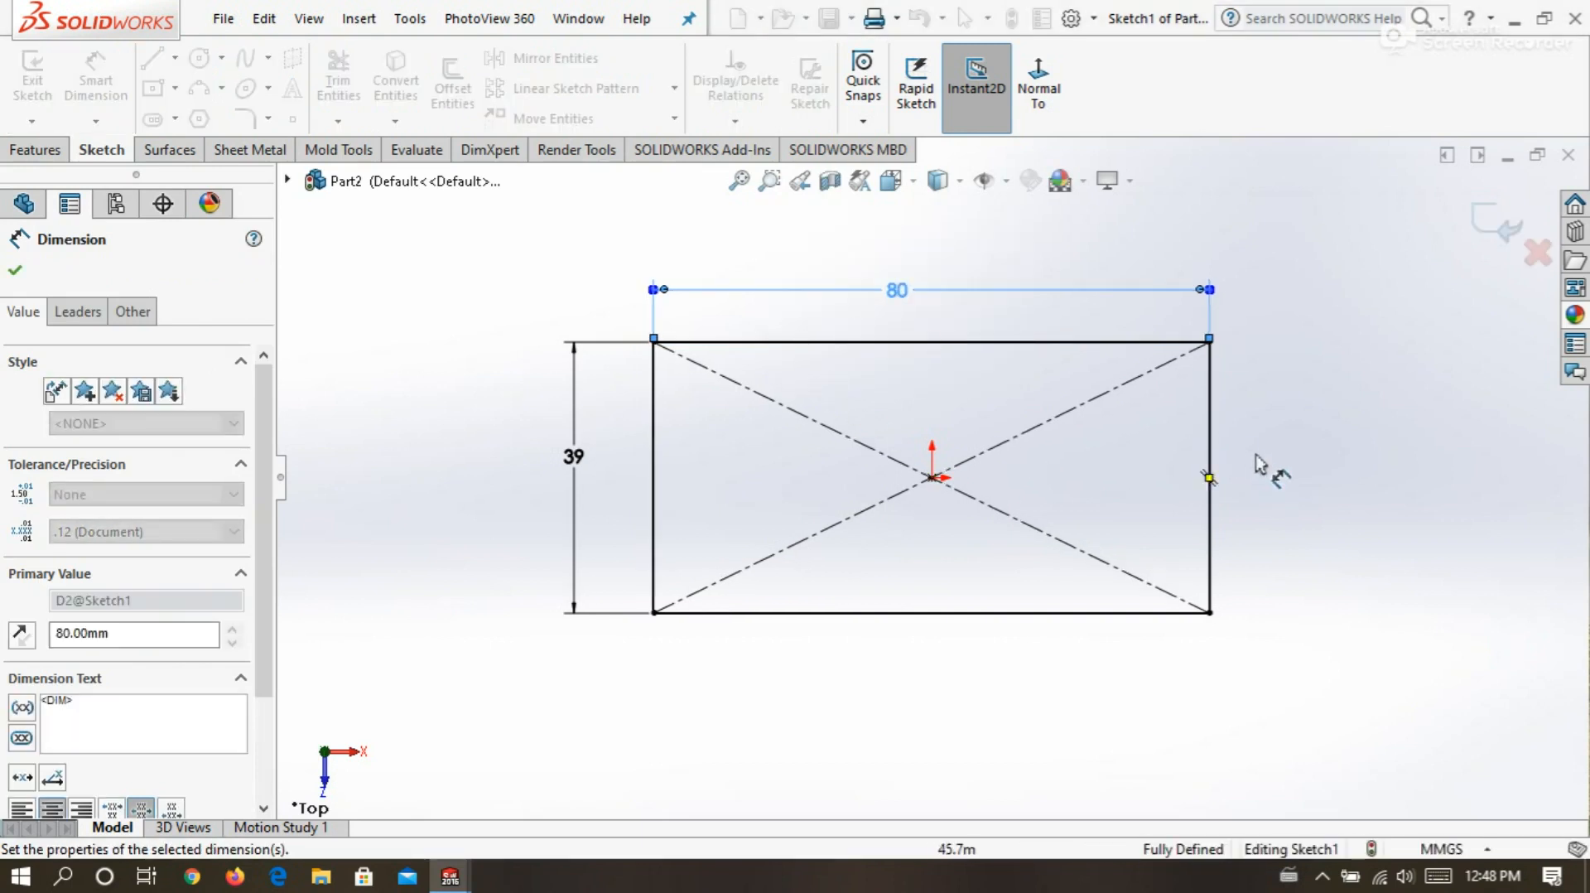
pyautogui.click(1304, 477)
pyautogui.press('z')
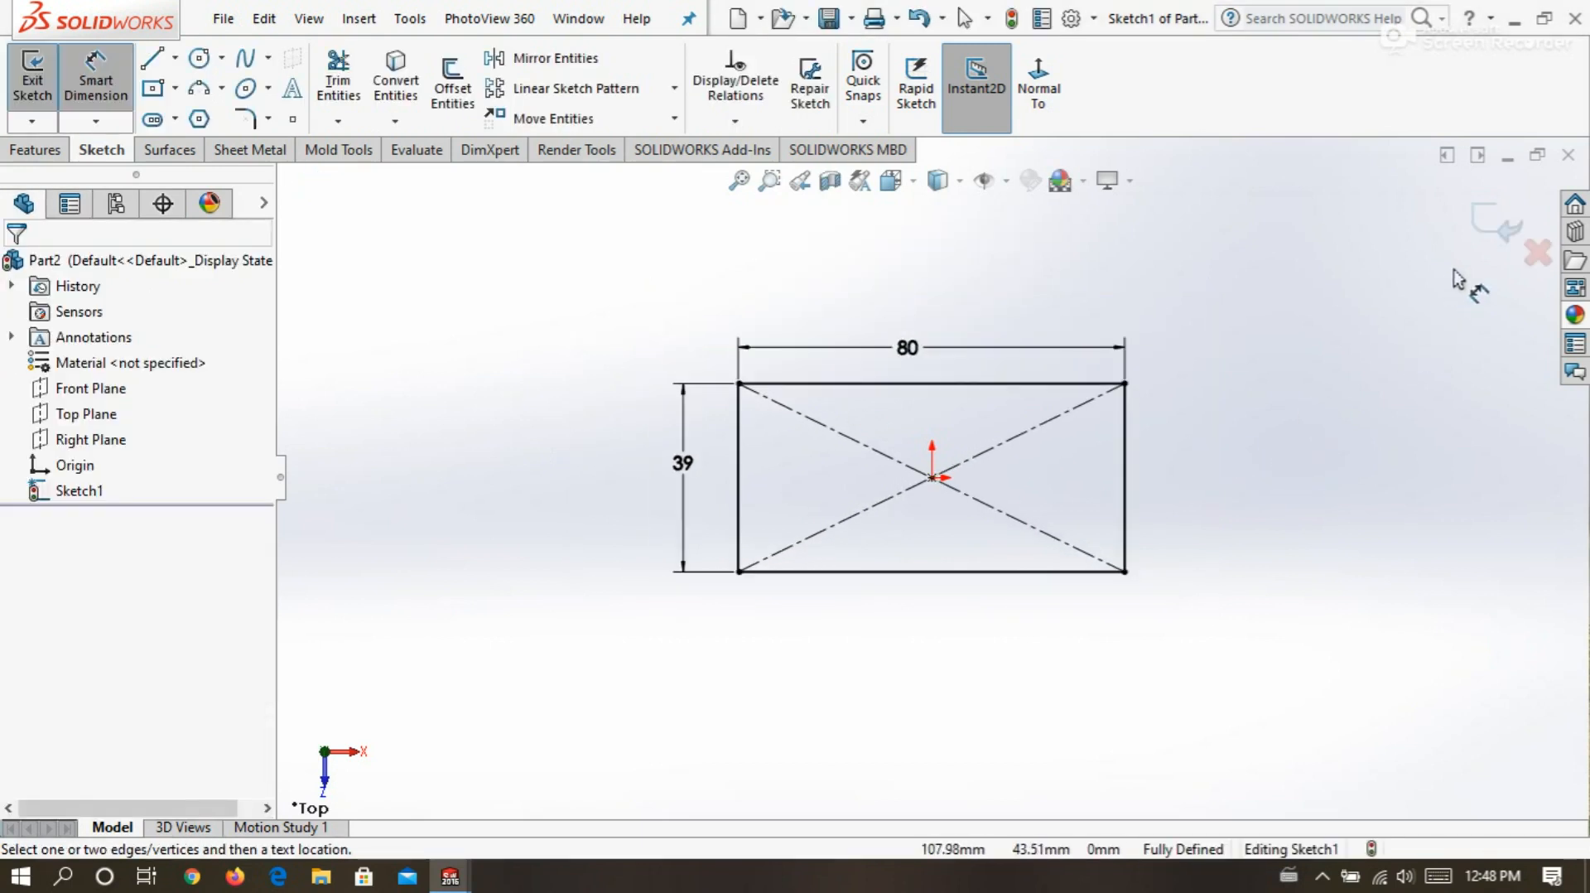
pyautogui.click(1493, 225)
# Create a 2 mm thick base flange from the rectangle sketch, with a K-Factor of 0.5 and rectangular auto relief.
pyautogui.moveTo(649, 649)
pyautogui.mouseDown(button='middle')
pyautogui.moveTo(646, 486)
pyautogui.moveTo(609, 458)
pyautogui.mouseUp(button='middle')
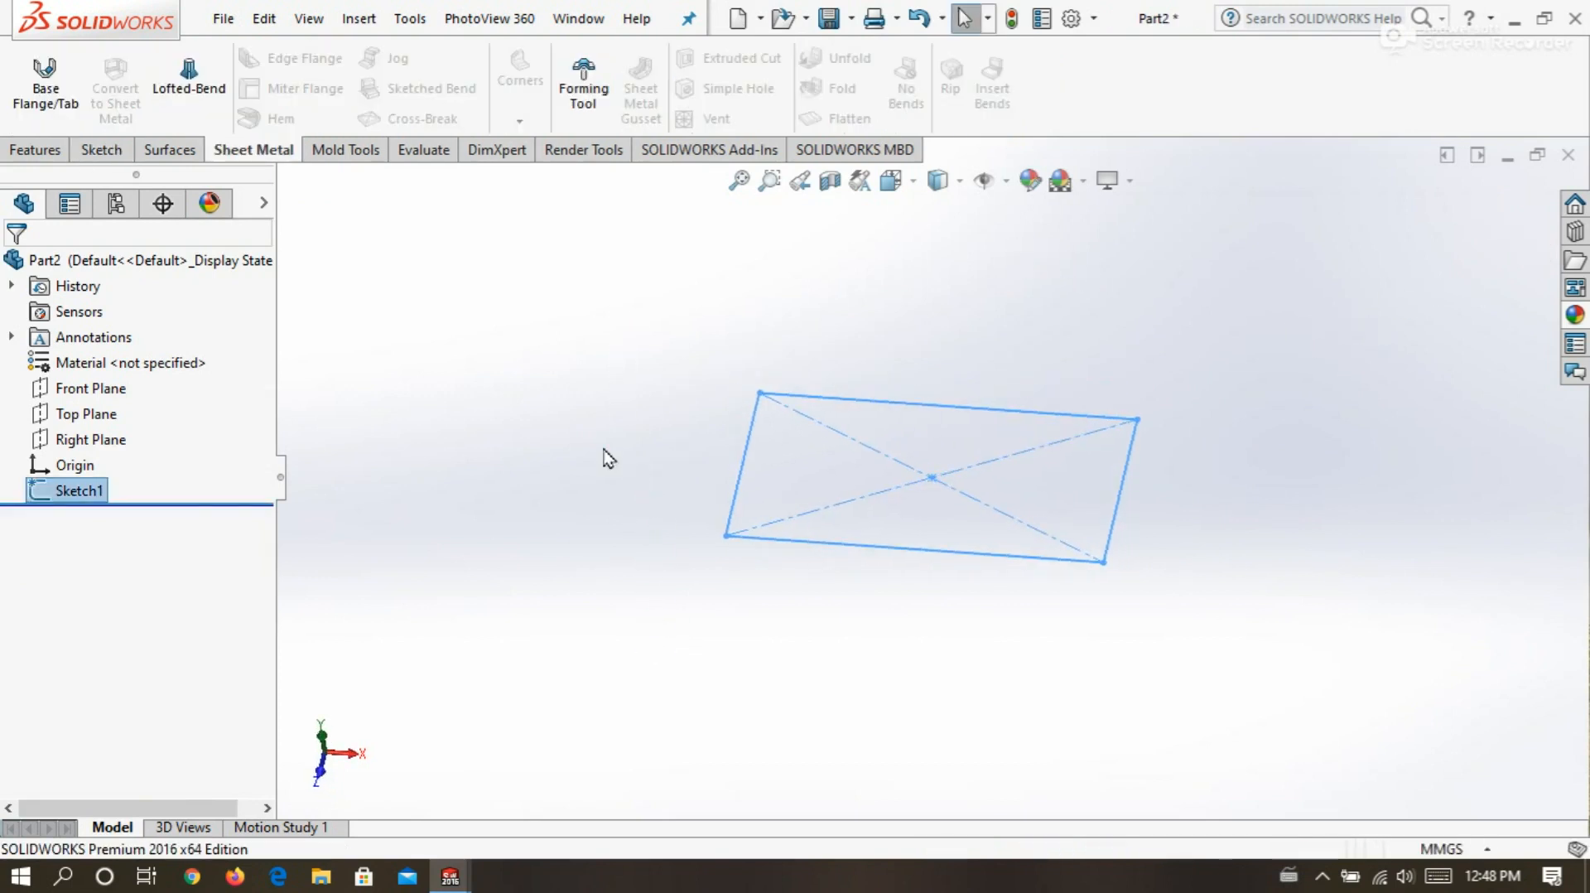
pyautogui.click(46, 87)
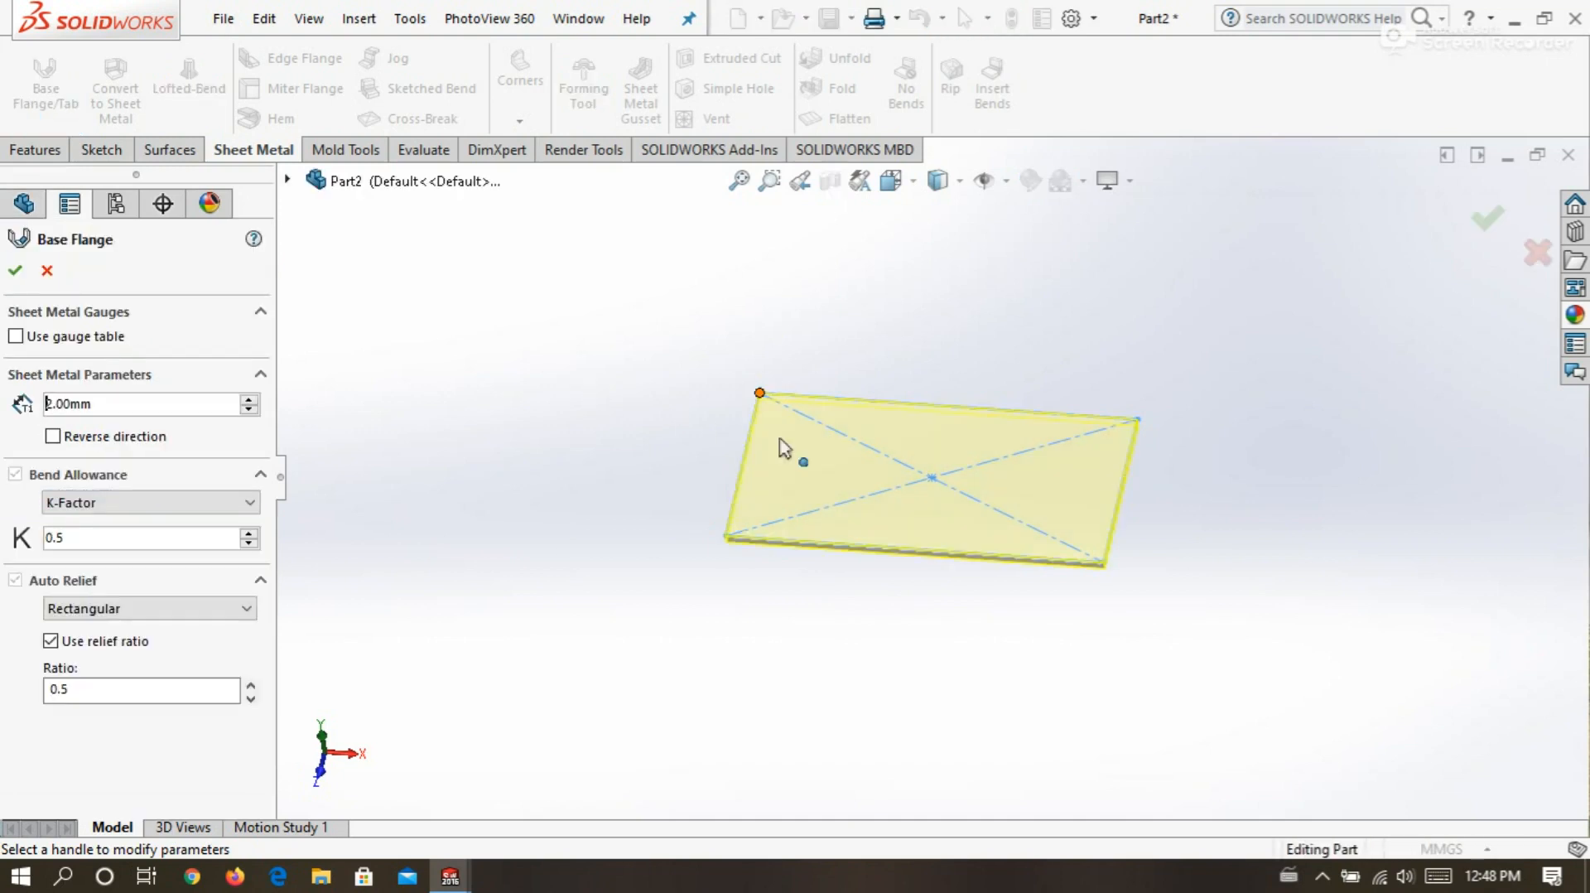
pyautogui.scroll(-3, 782, 442)
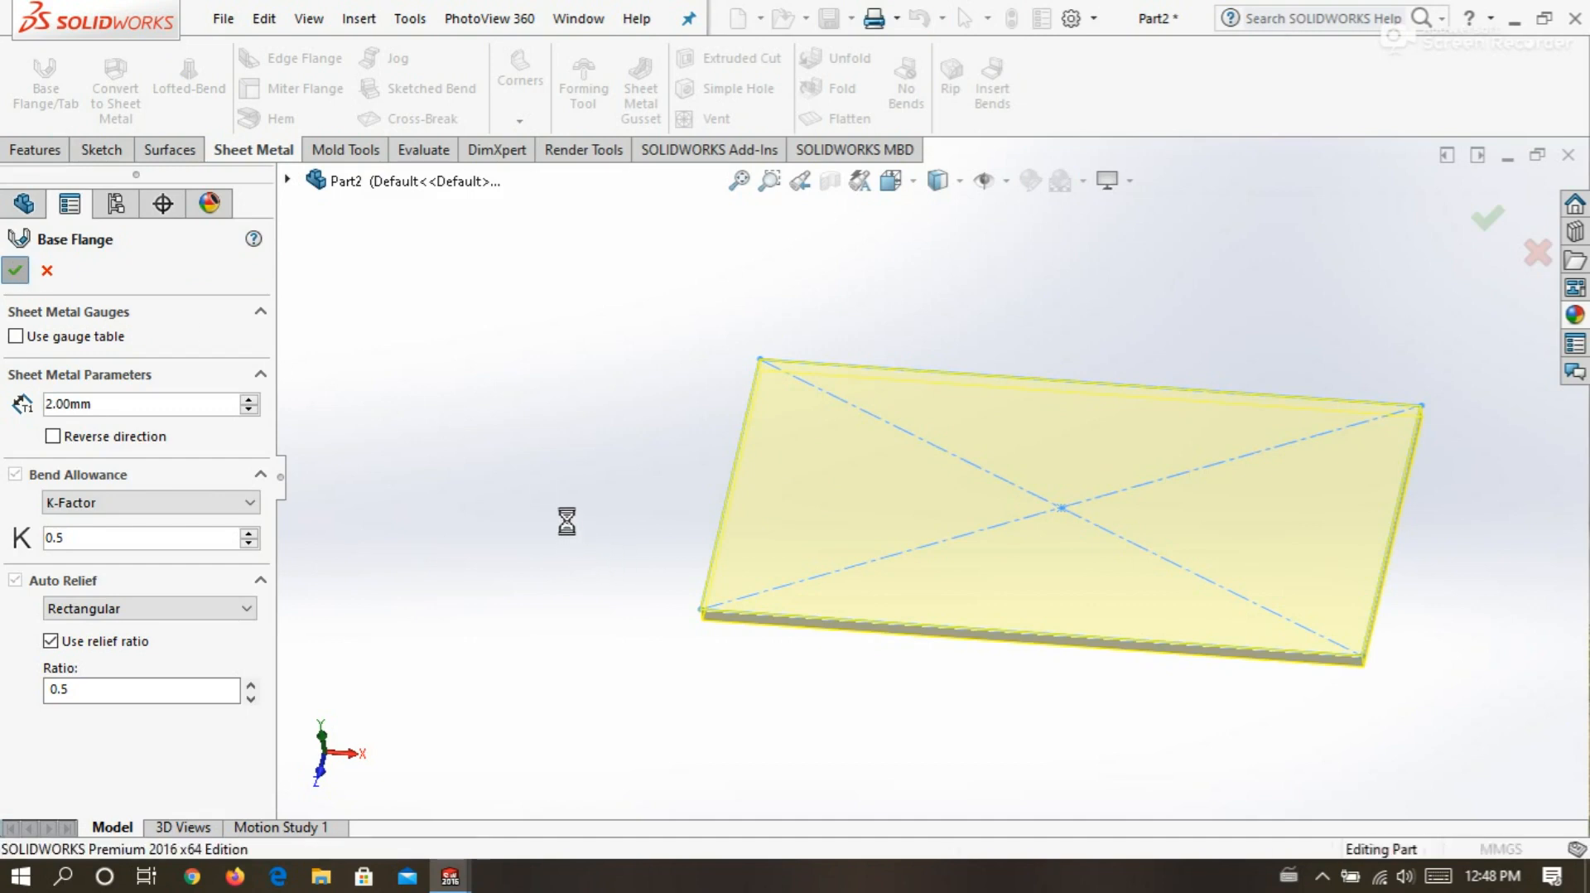
pyautogui.scroll(1, 582, 506)
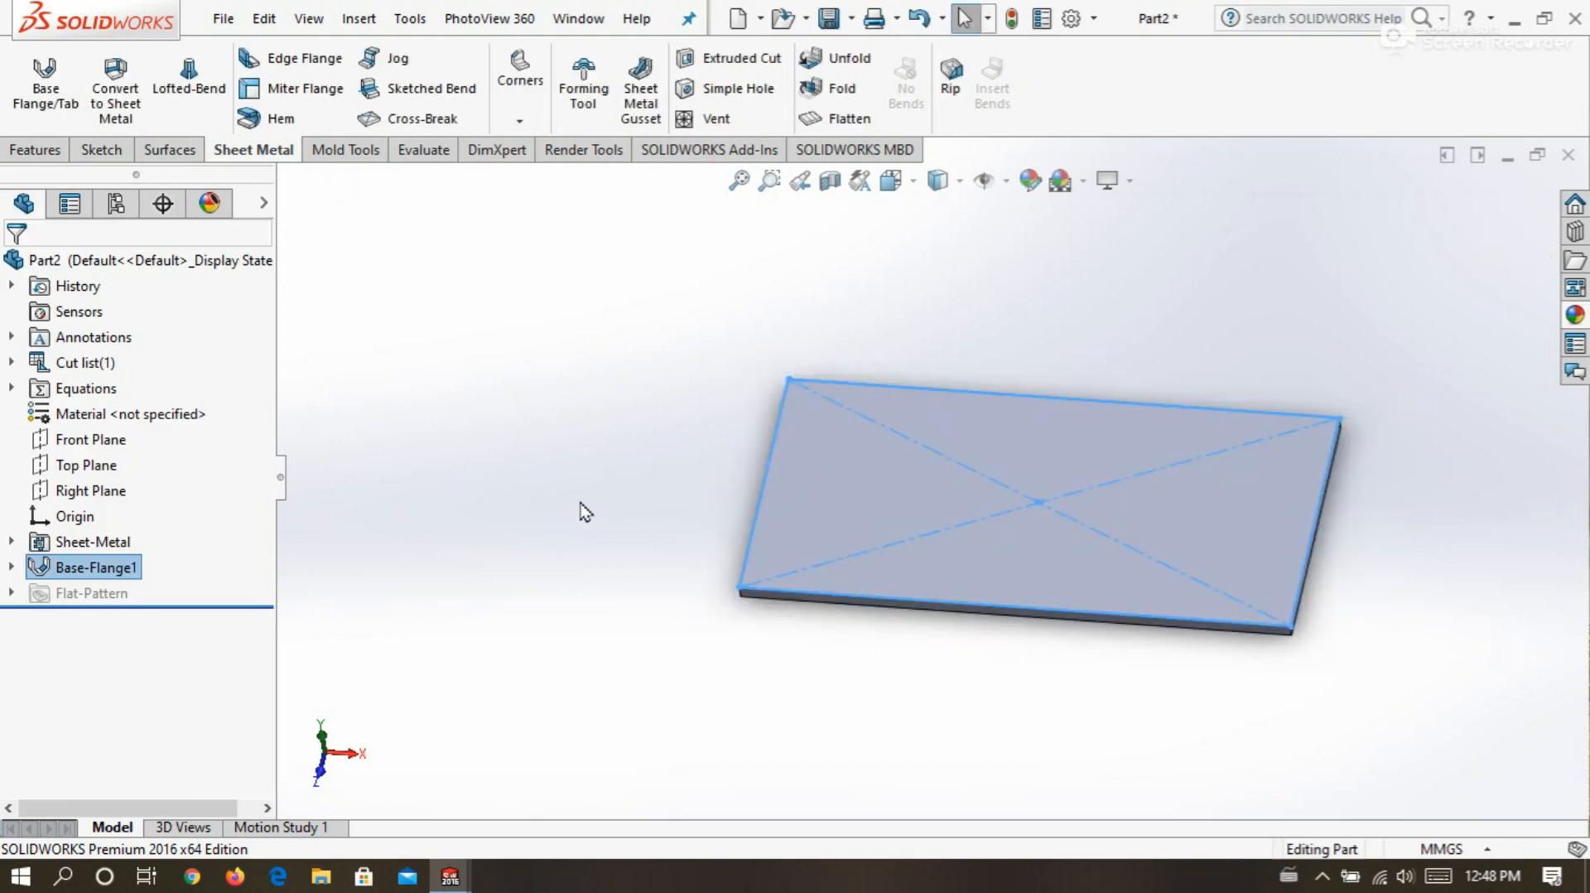
pyautogui.click(582, 505)
# Change the viewport display to a plain white background.
pyautogui.scroll(3, 843, 512)
pyautogui.scroll(-3, 973, 496)
pyautogui.moveTo(856, 568); pyautogui.dragTo(1066, 345, button='middle')
pyautogui.click(1083, 182)
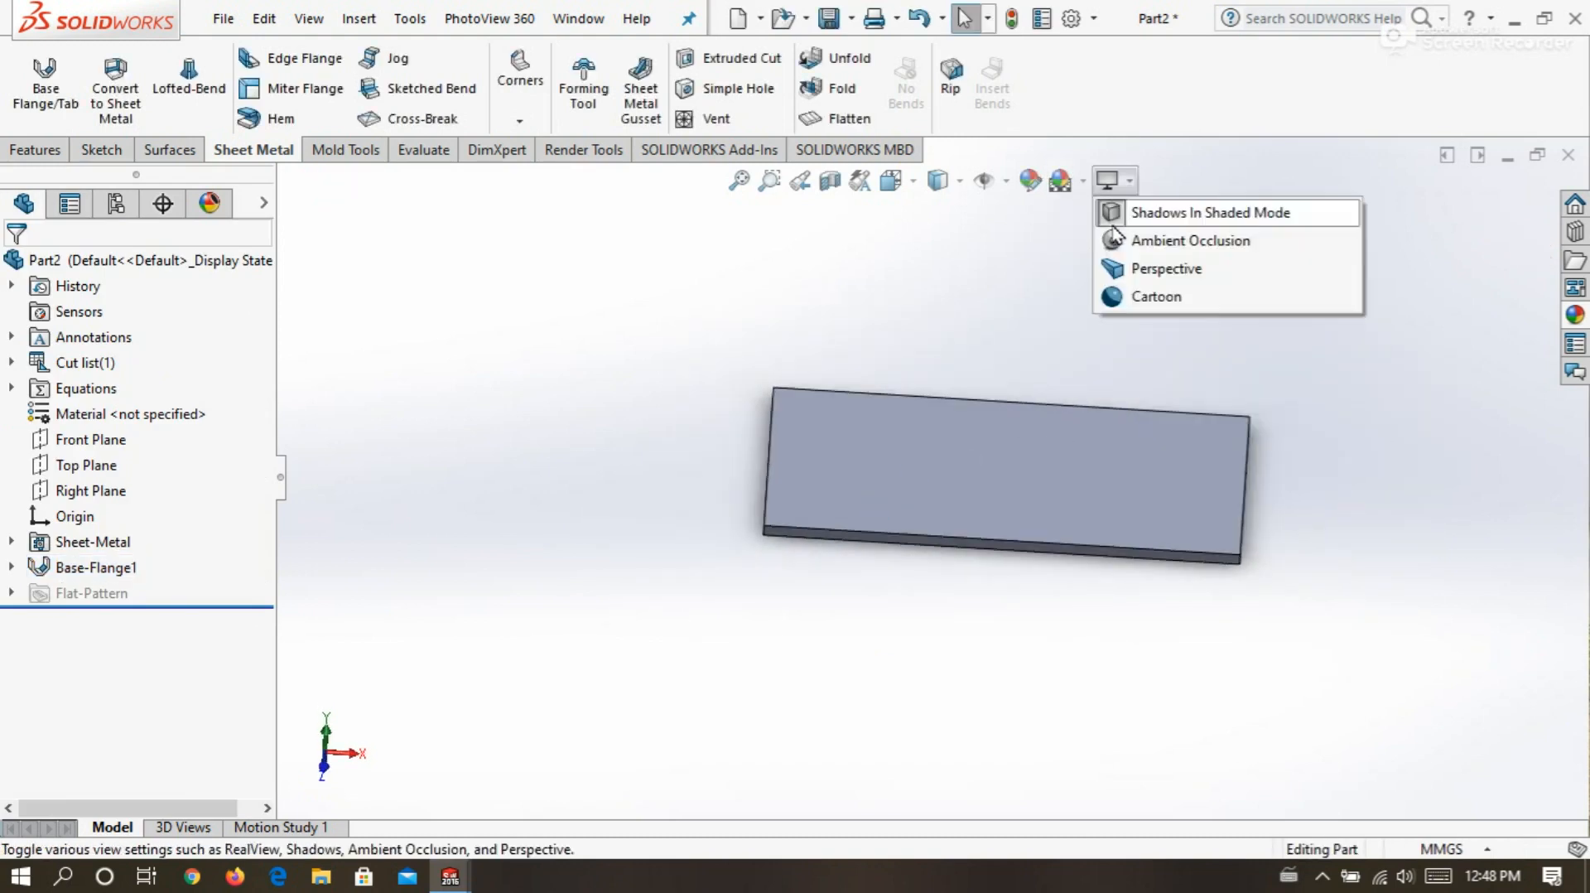
pyautogui.click(1102, 242)
# Start an edge flange on one short edge of the base flange, pulled upward to about 28 mm.
pyautogui.moveTo(980, 291); pyautogui.dragTo(845, 422, button='middle')
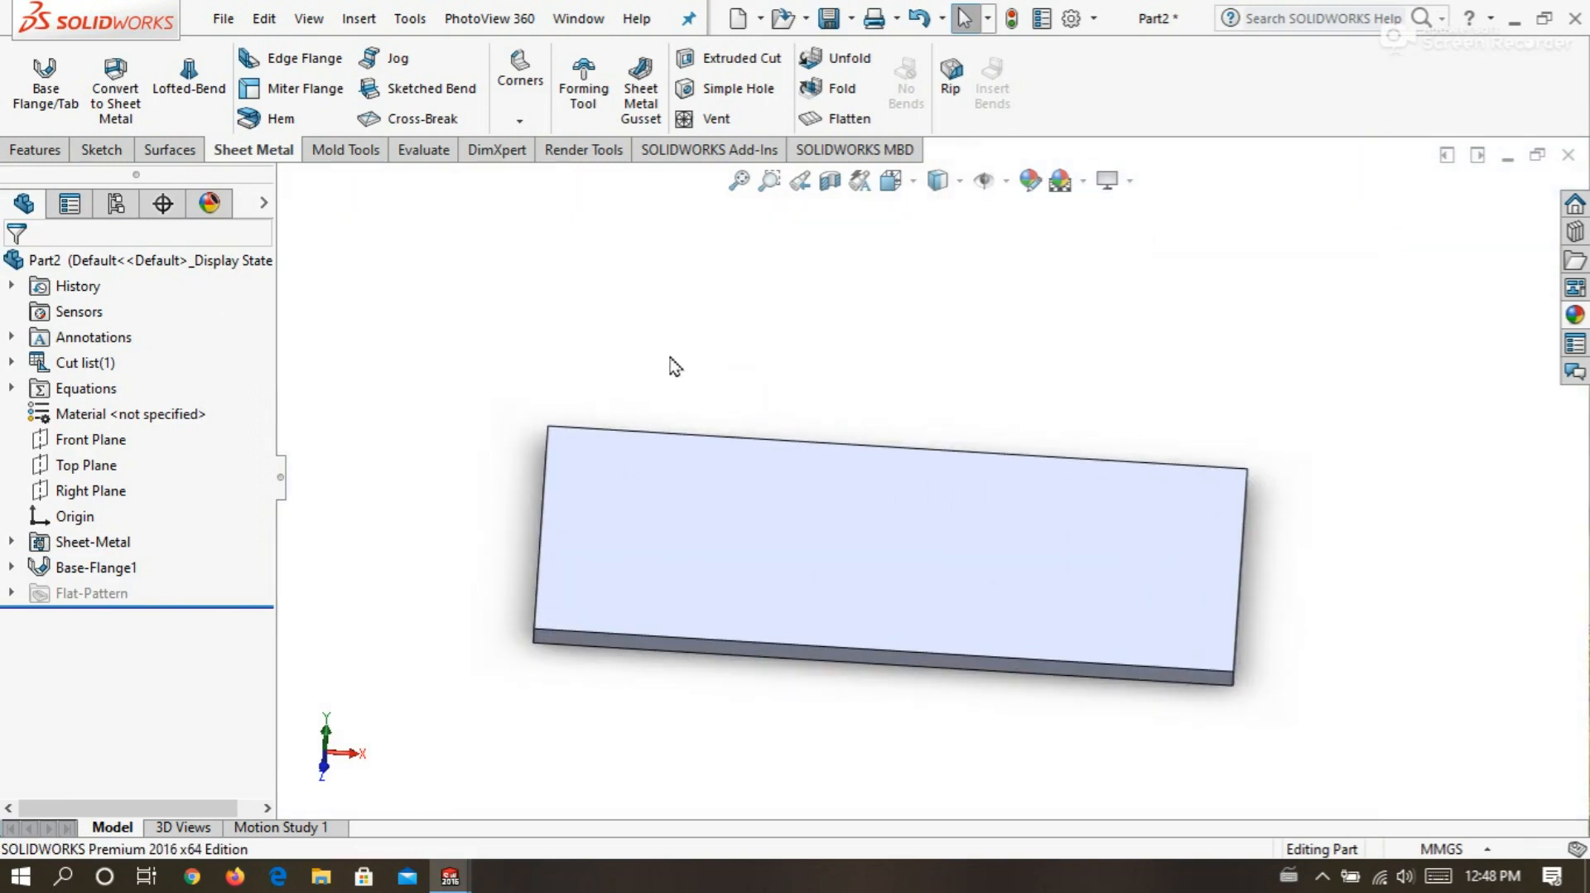
pyautogui.scroll(5, 927, 426)
pyautogui.scroll(-3, 593, 487)
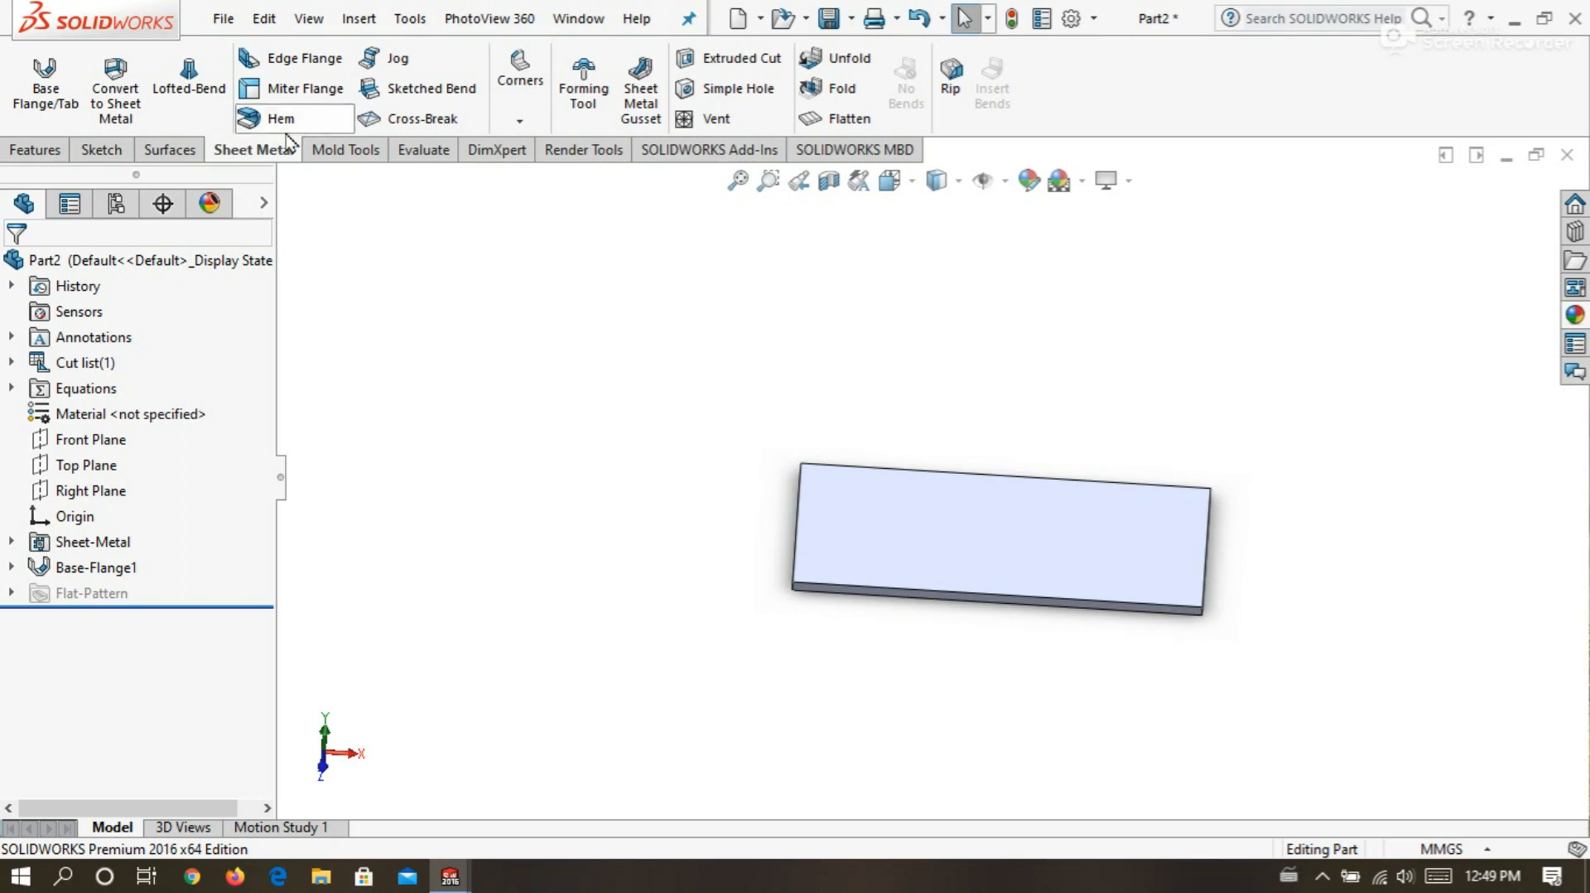
pyautogui.click(286, 60)
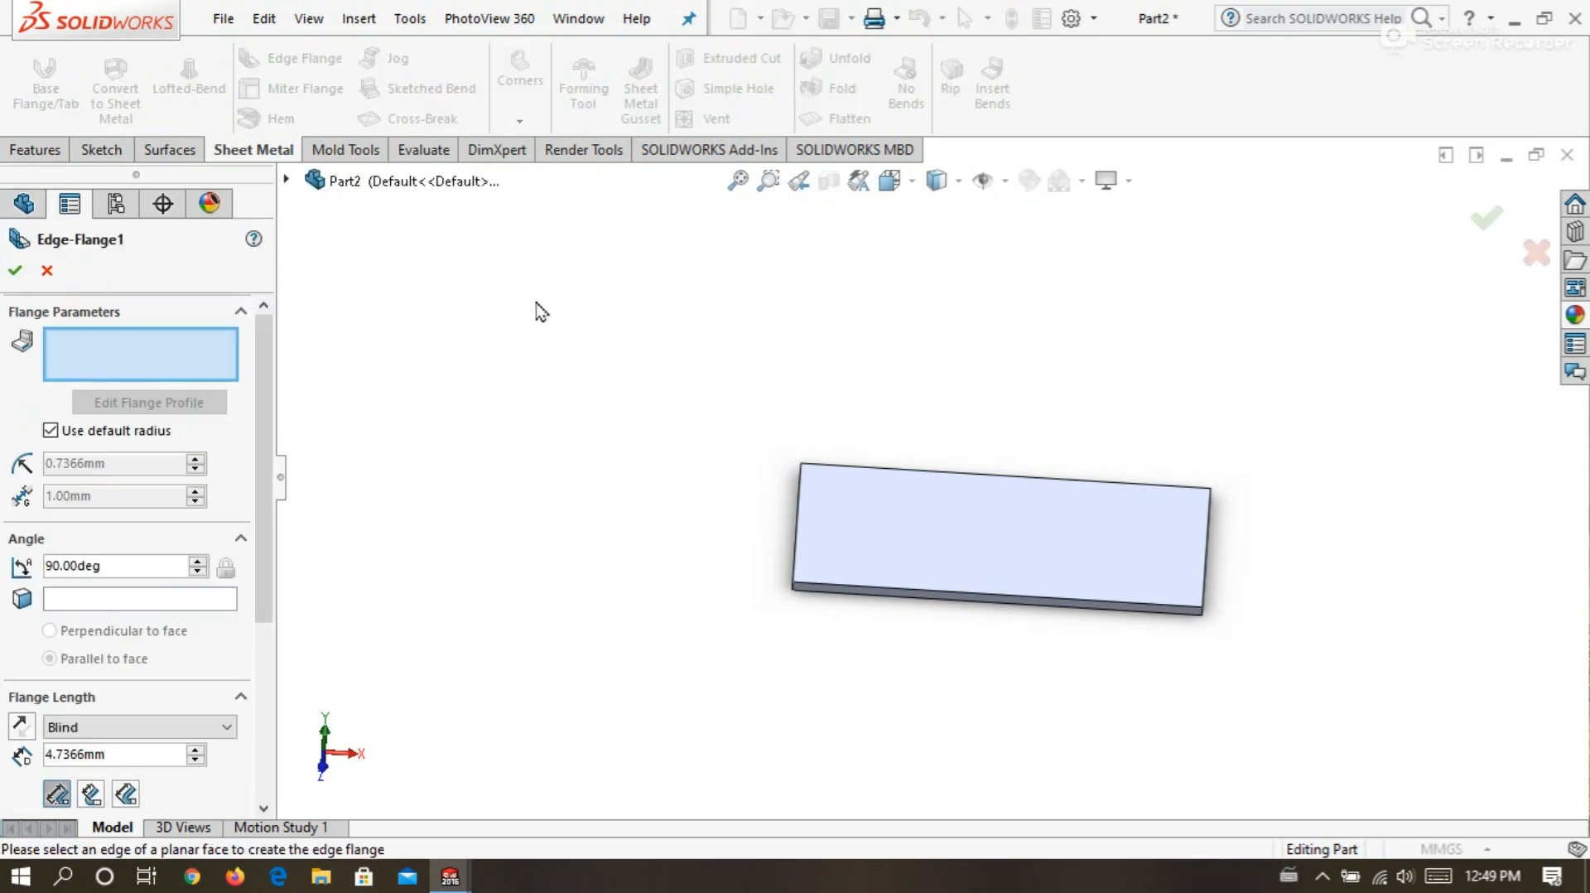
pyautogui.scroll(-3, 745, 547)
pyautogui.moveTo(714, 550); pyautogui.dragTo(864, 568, button='middle')
pyautogui.click(883, 565)
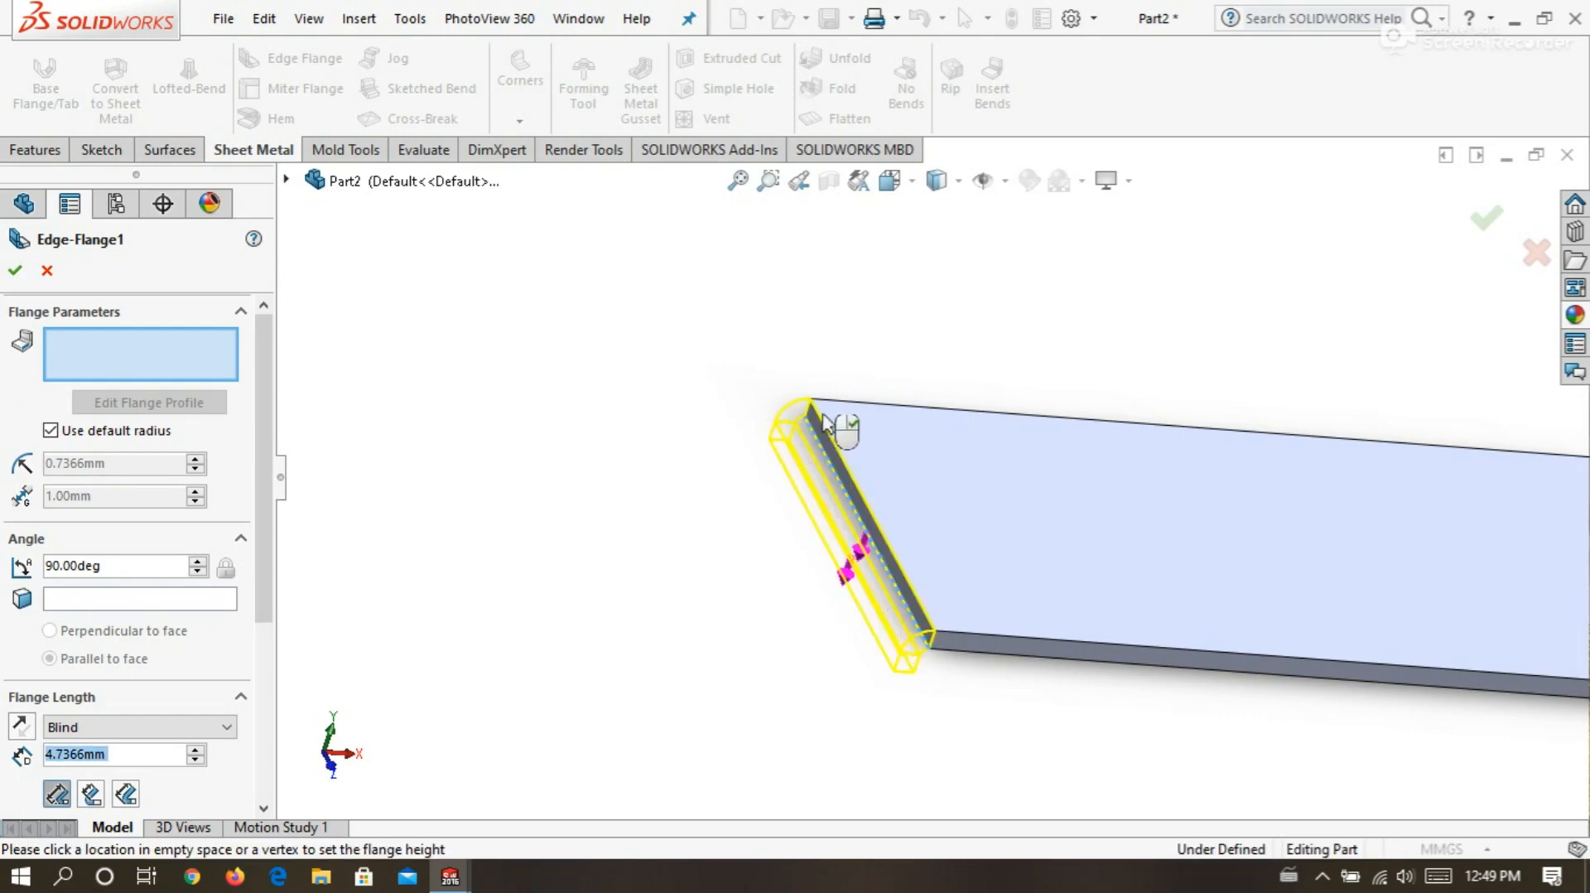
pyautogui.click(910, 290)
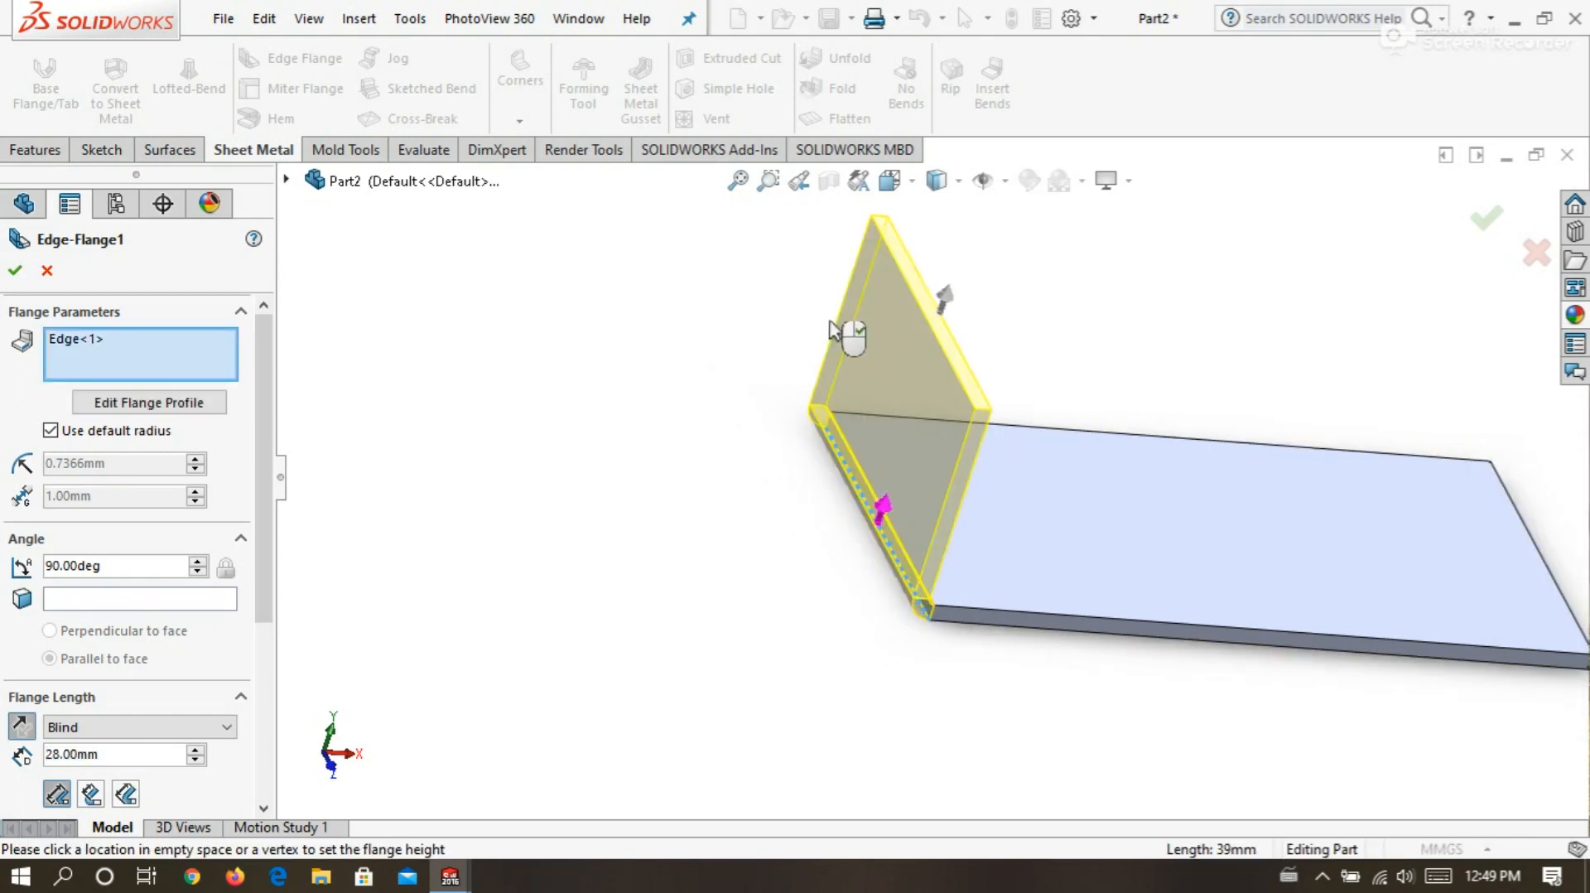
# Add the opposite short edge of the base to the same edge flange.
pyautogui.scroll(4, 740, 381)
pyautogui.moveTo(783, 470); pyautogui.dragTo(716, 462, button='middle')
pyautogui.scroll(-3, 1310, 530)
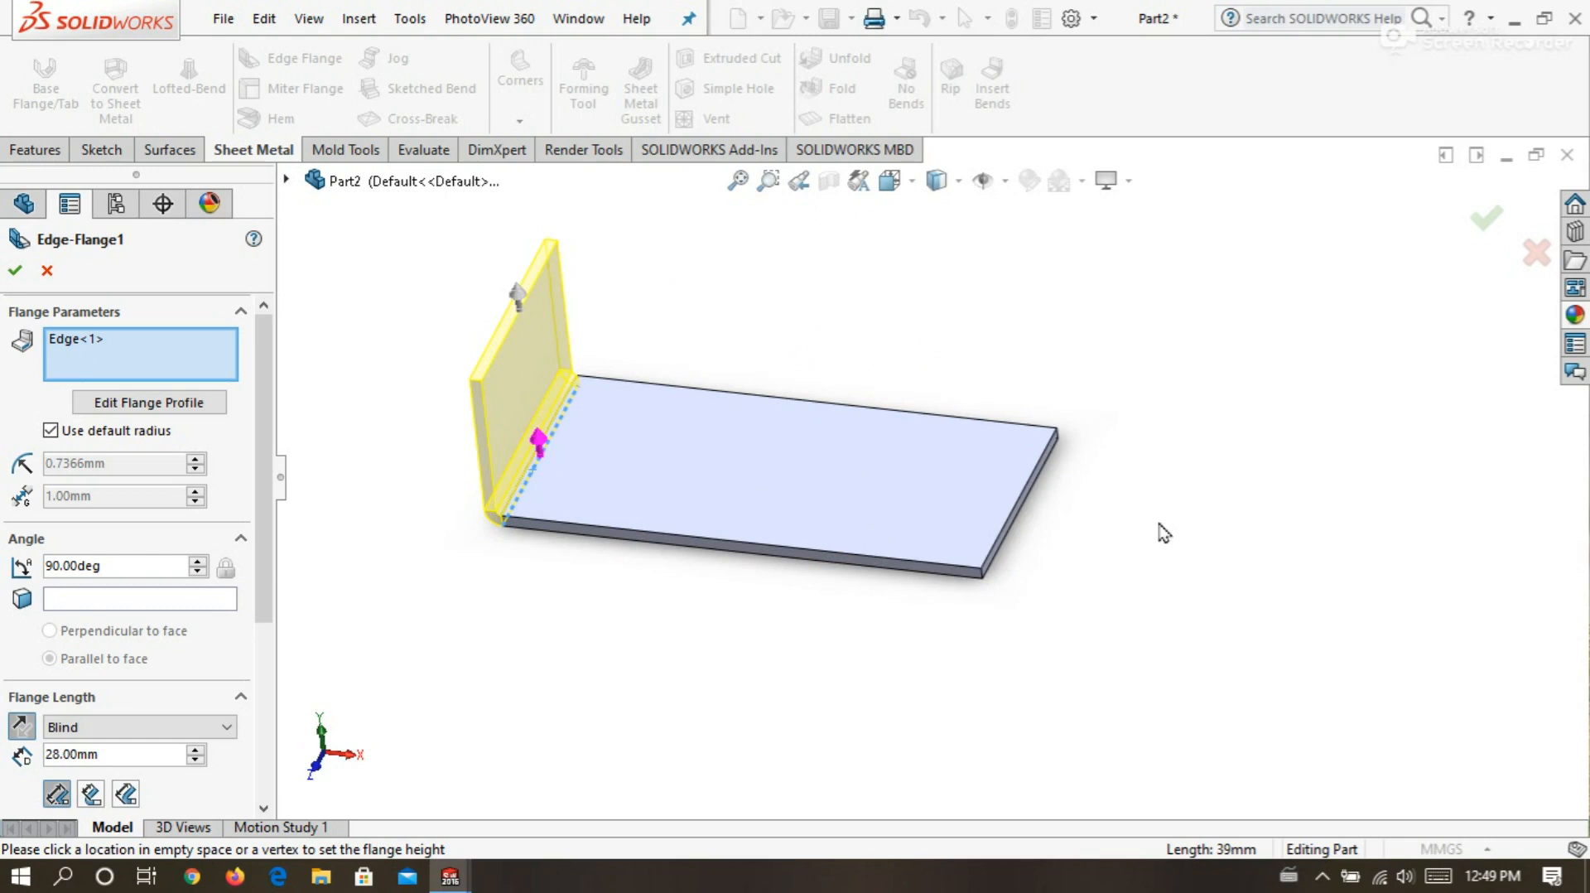
pyautogui.click(1031, 551)
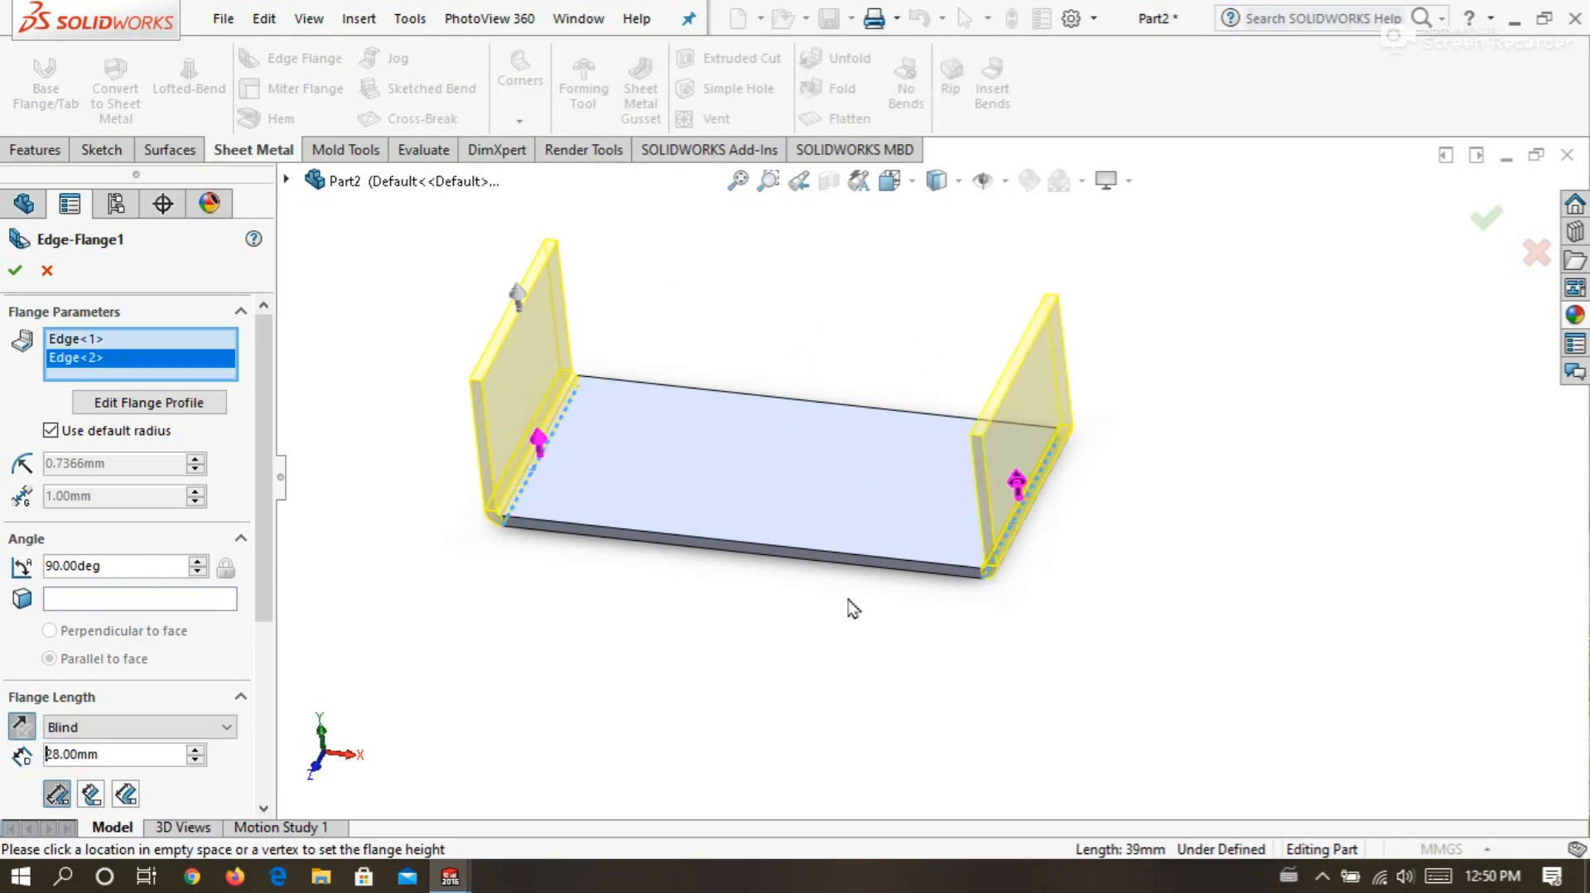
# Override the default bend radius with 2 mm and set the flange position to Material Inside.
pyautogui.click(50, 430)
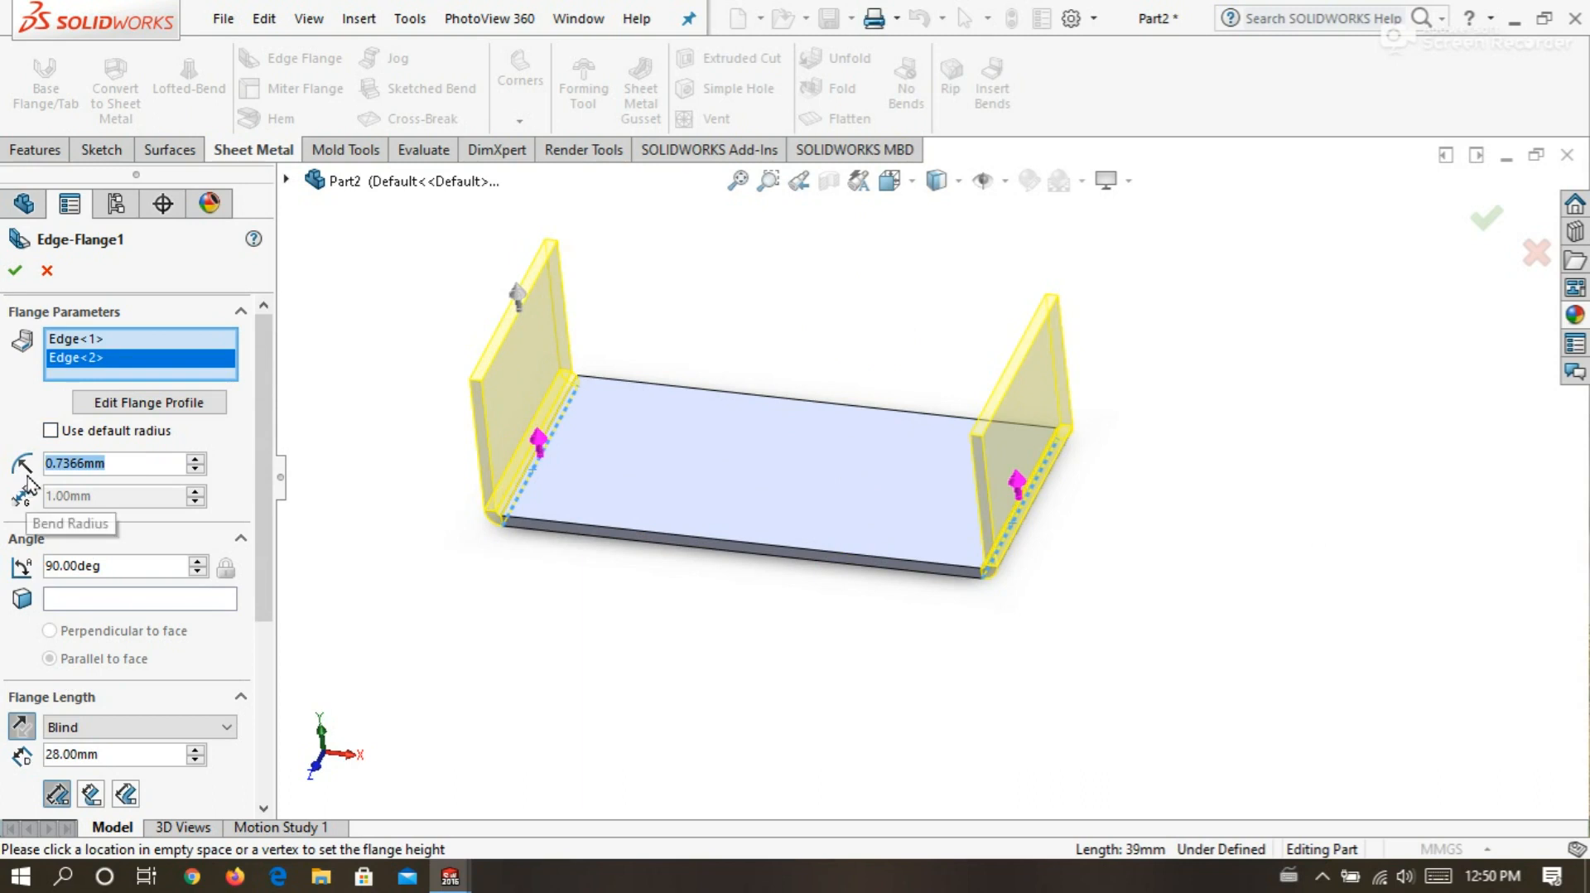
pyautogui.write('2')
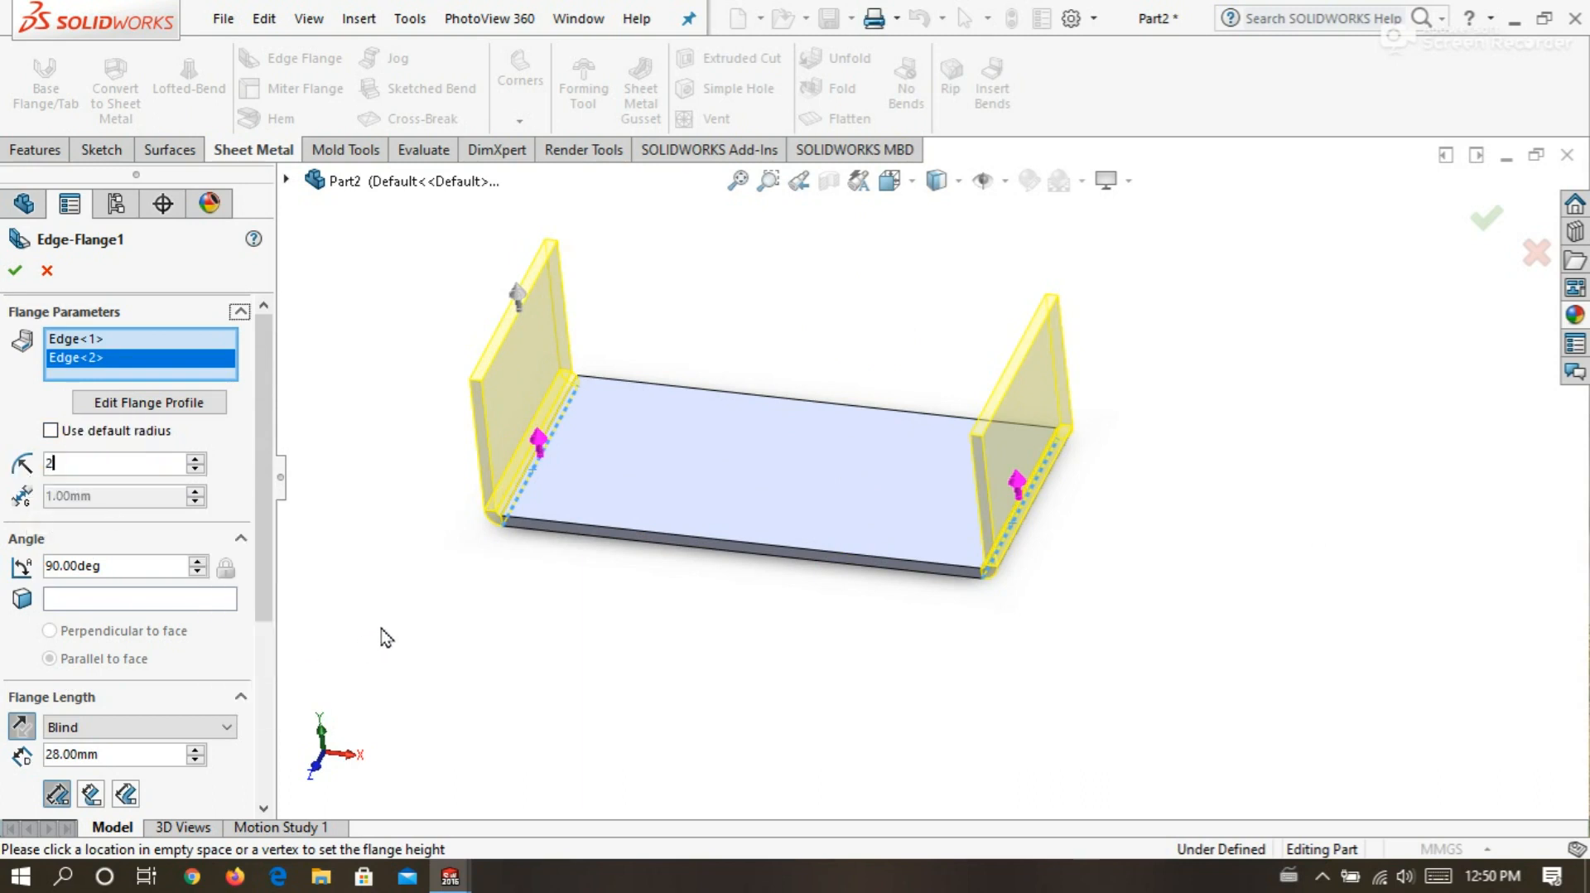
pyautogui.press('Return')
pyautogui.scroll(-5, 280, 523)
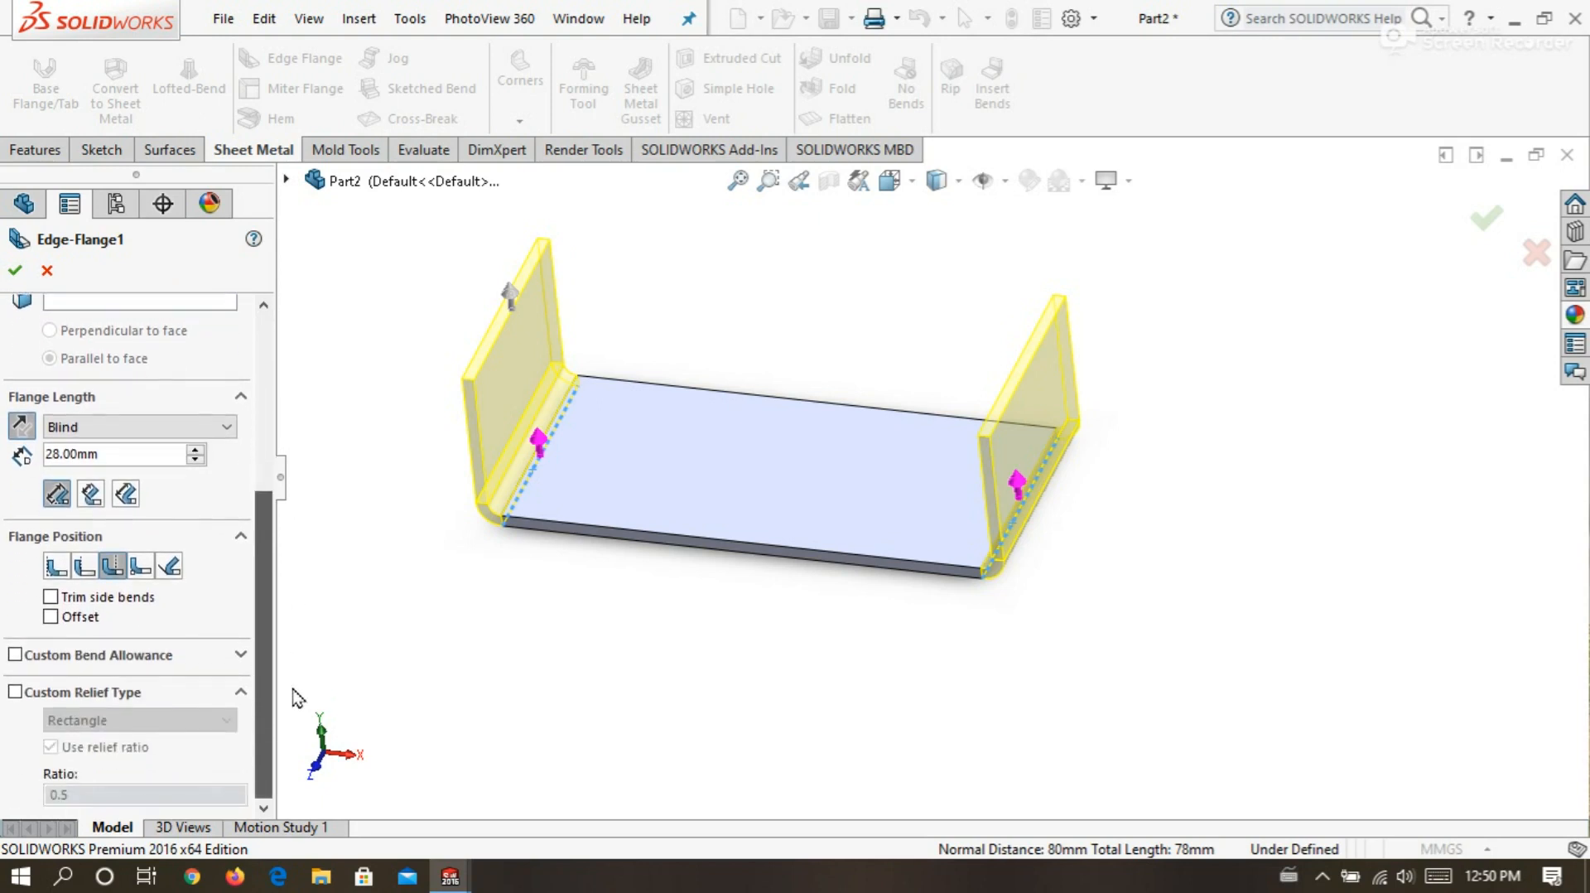
pyautogui.click(57, 566)
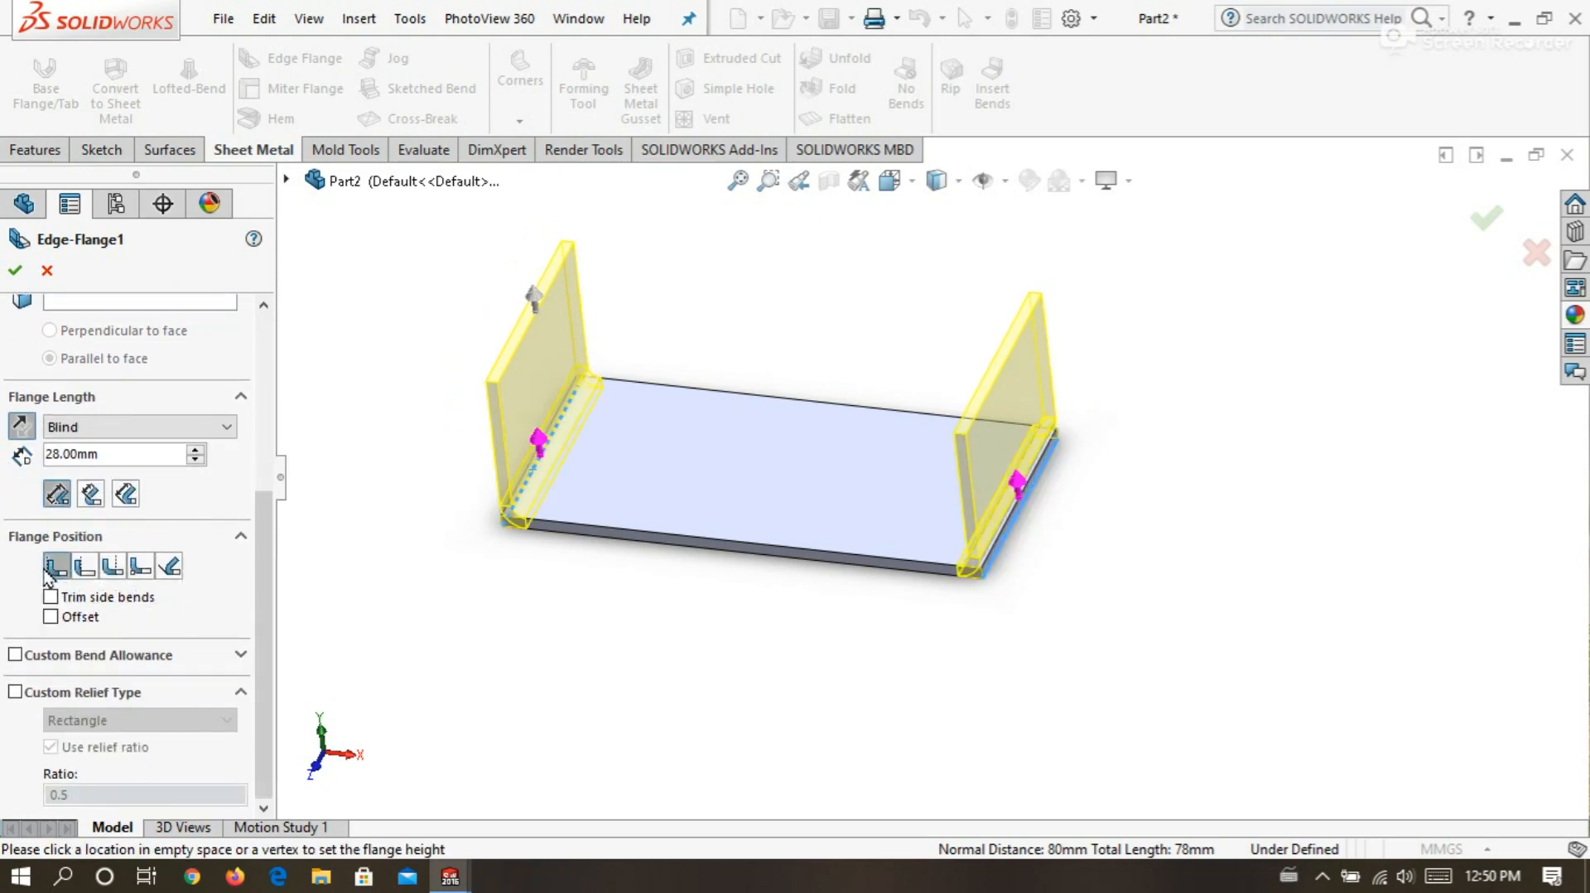
# Enable a custom bend allowance for the upright flanges, using the Bend Allowance type with a value of 1 mm.
pyautogui.click(15, 656)
pyautogui.click(134, 717)
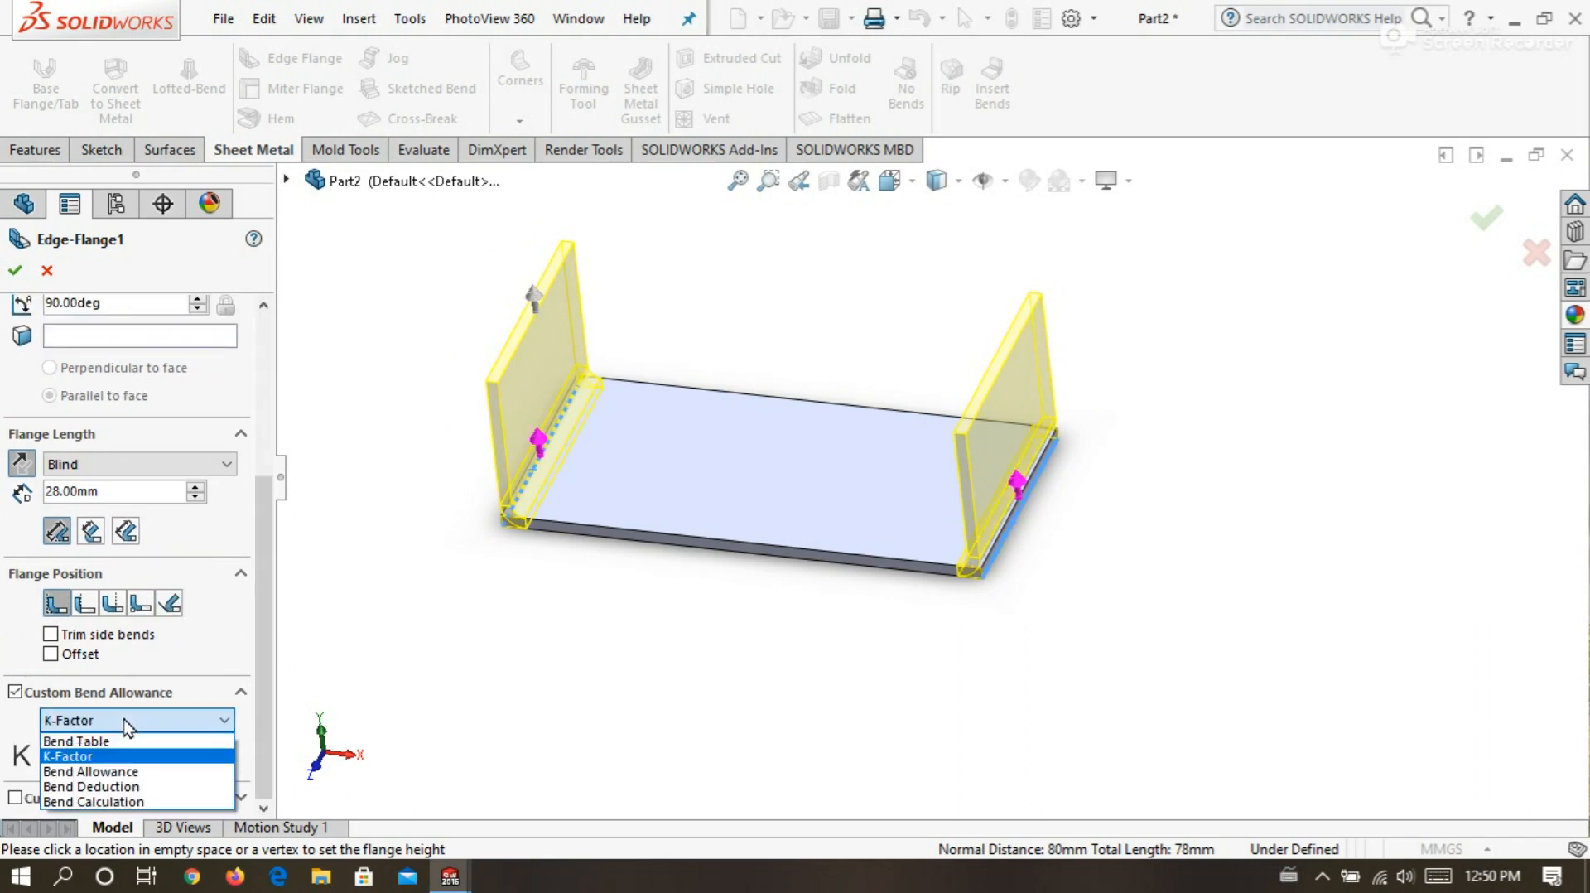
pyautogui.click(123, 772)
pyautogui.click(191, 753)
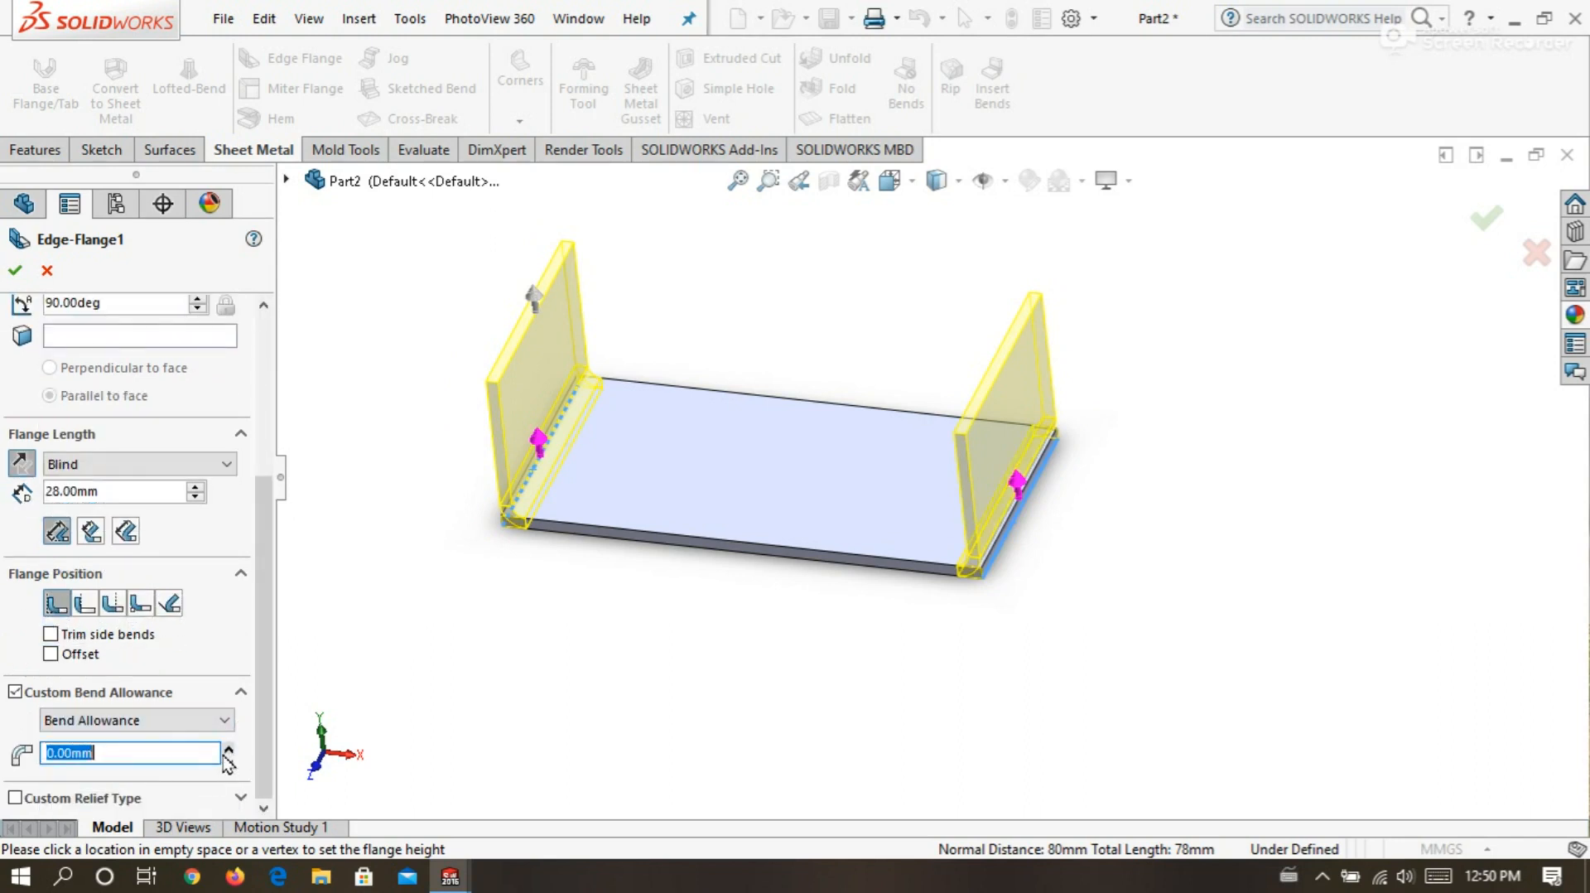
pyautogui.click(230, 748)
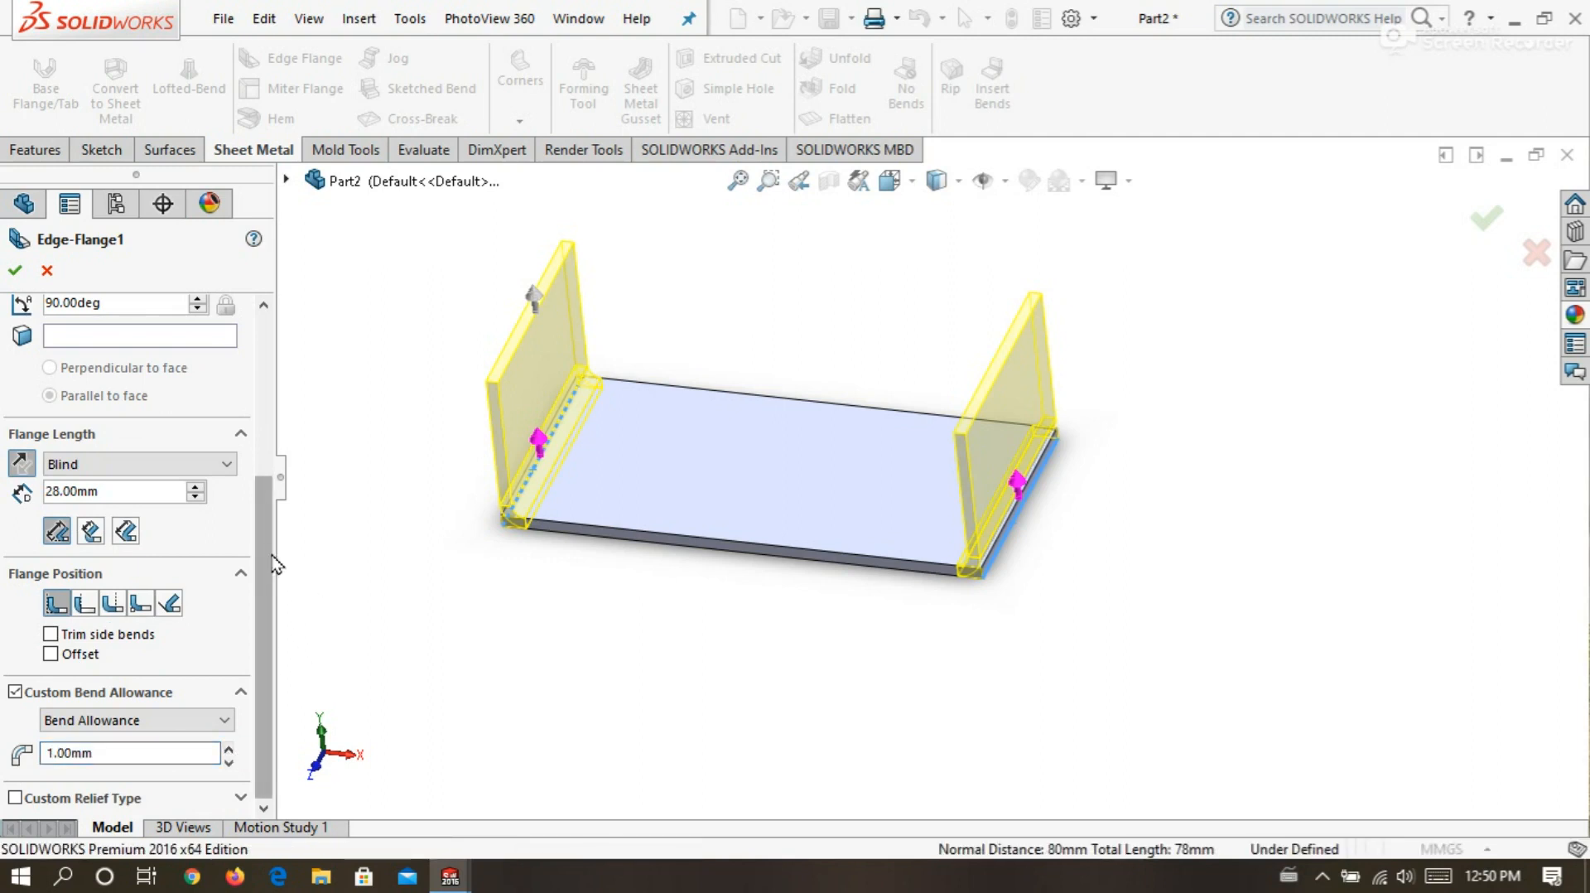
# Set the length of both upright flanges to 42 mm and create the edge flange feature.
pyautogui.scroll(2, 271, 563)
pyautogui.click(99, 569)
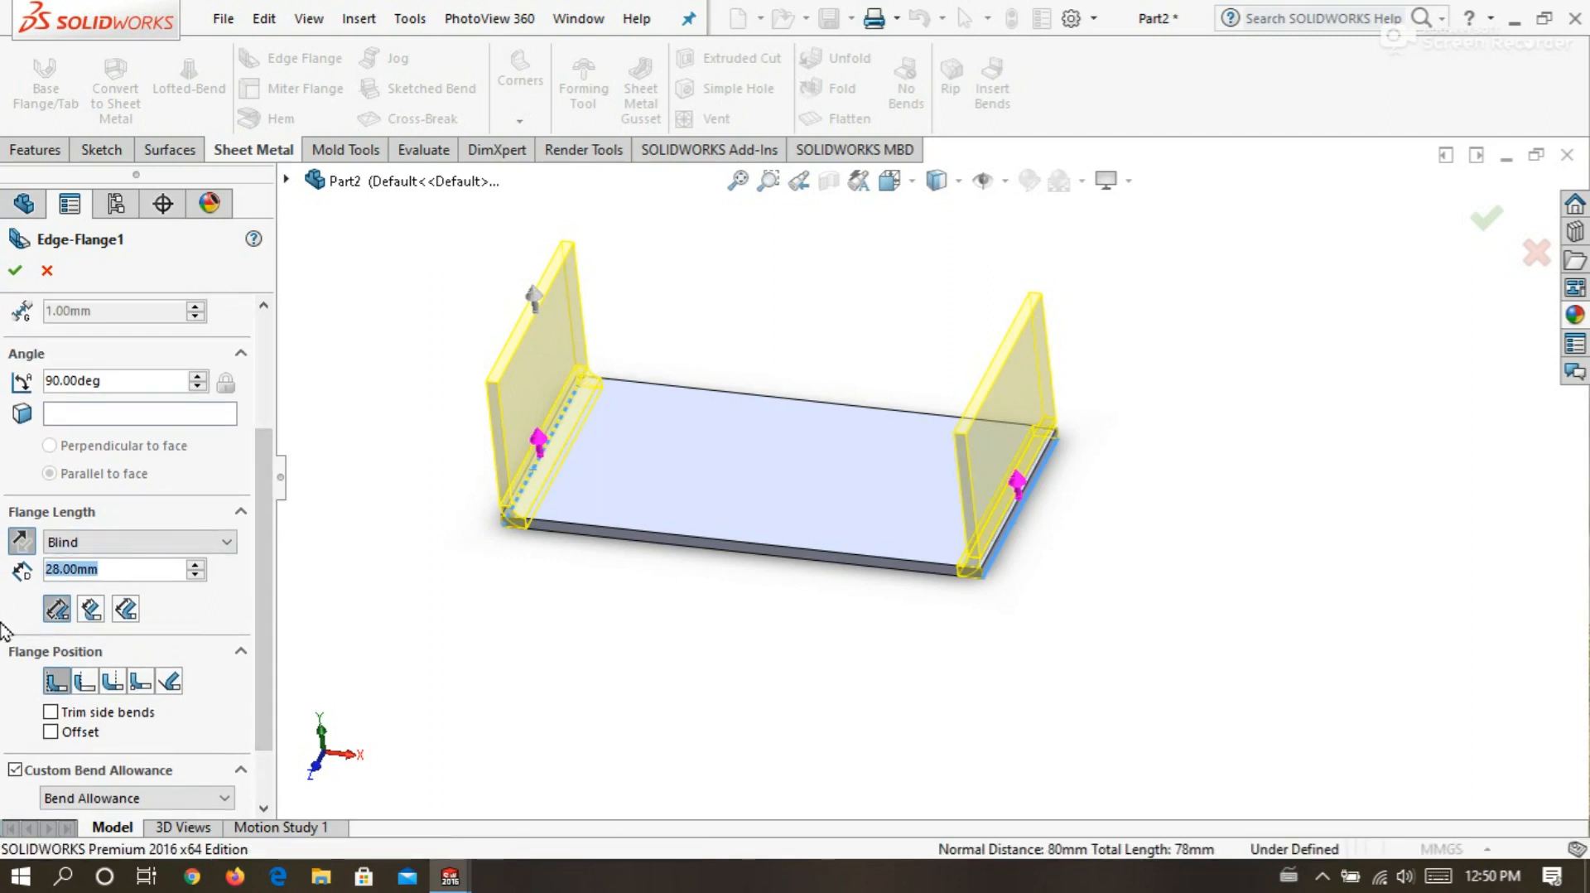
pyautogui.write('42')
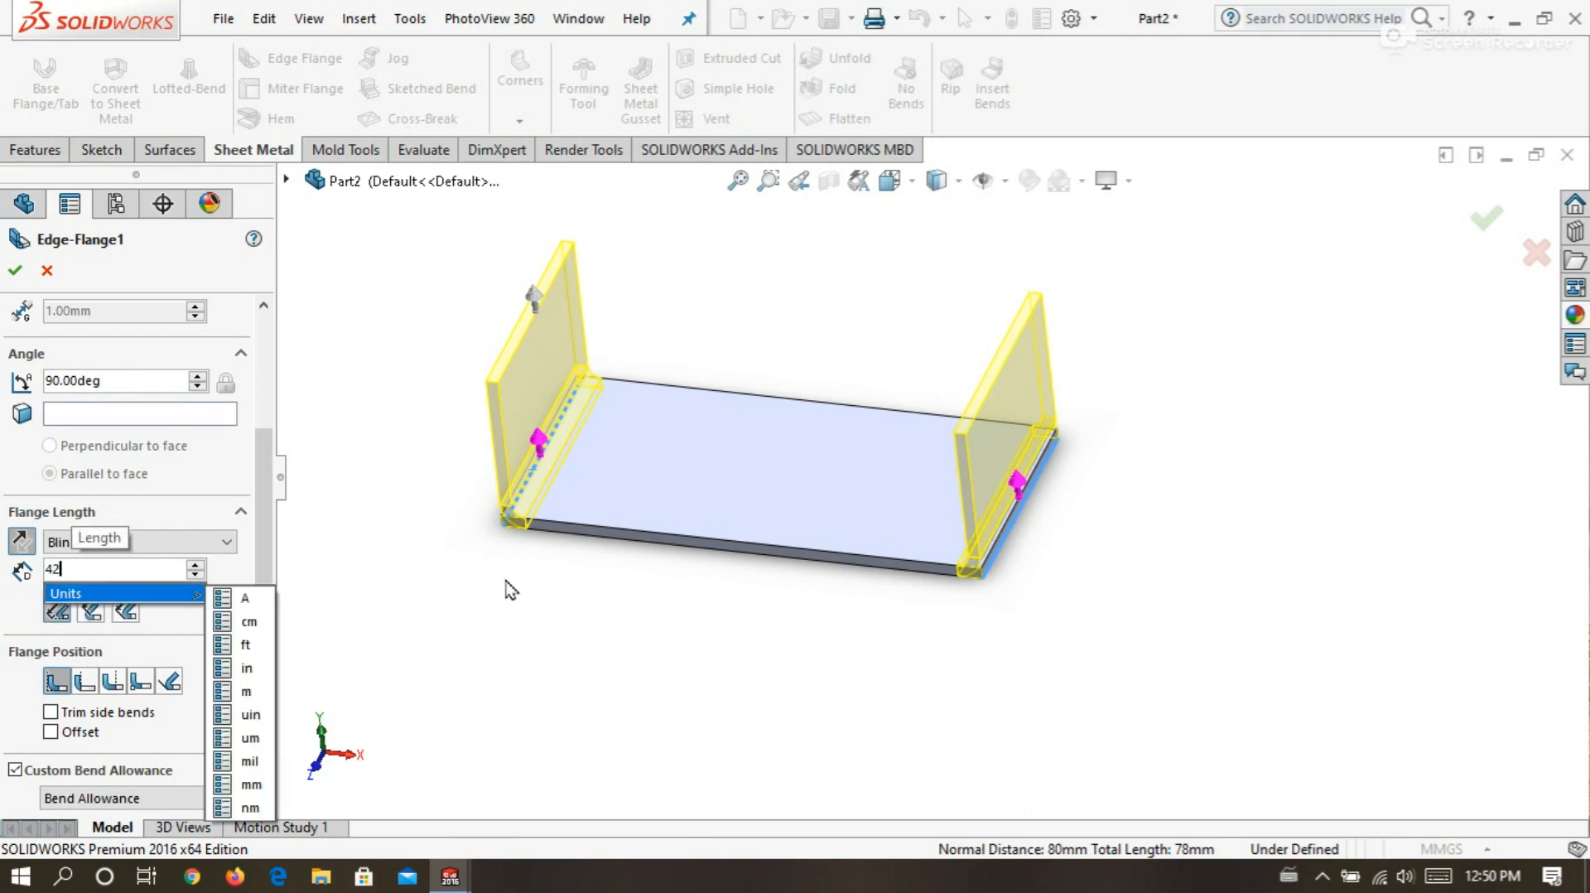
pyautogui.click(514, 633)
pyautogui.scroll(2, 501, 613)
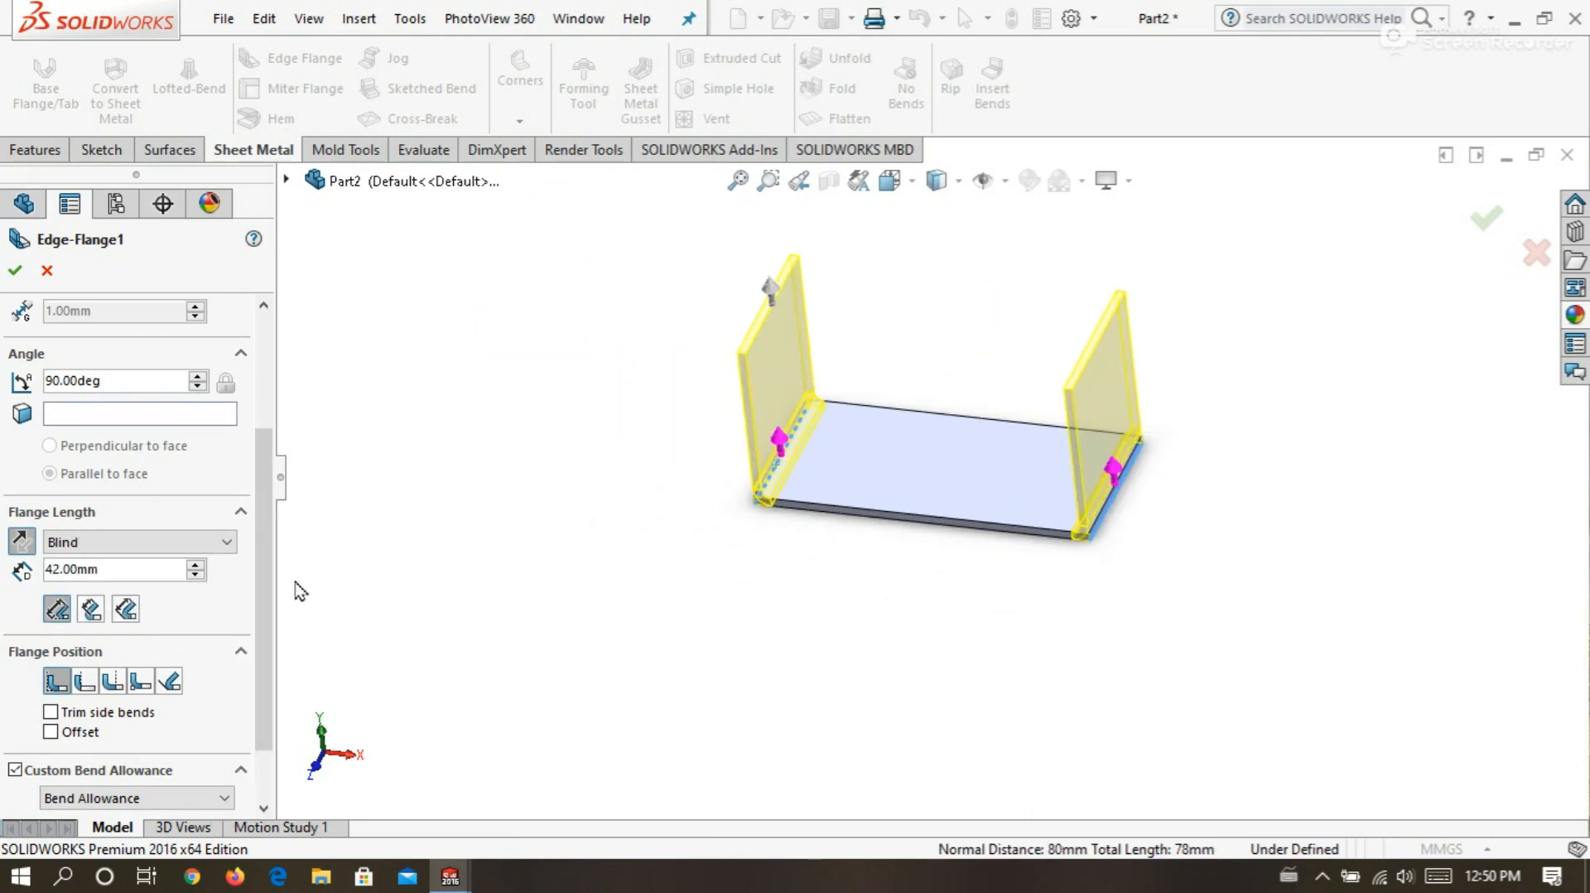
pyautogui.scroll(5, 287, 580)
pyautogui.moveTo(610, 532); pyautogui.dragTo(476, 571, button='middle')
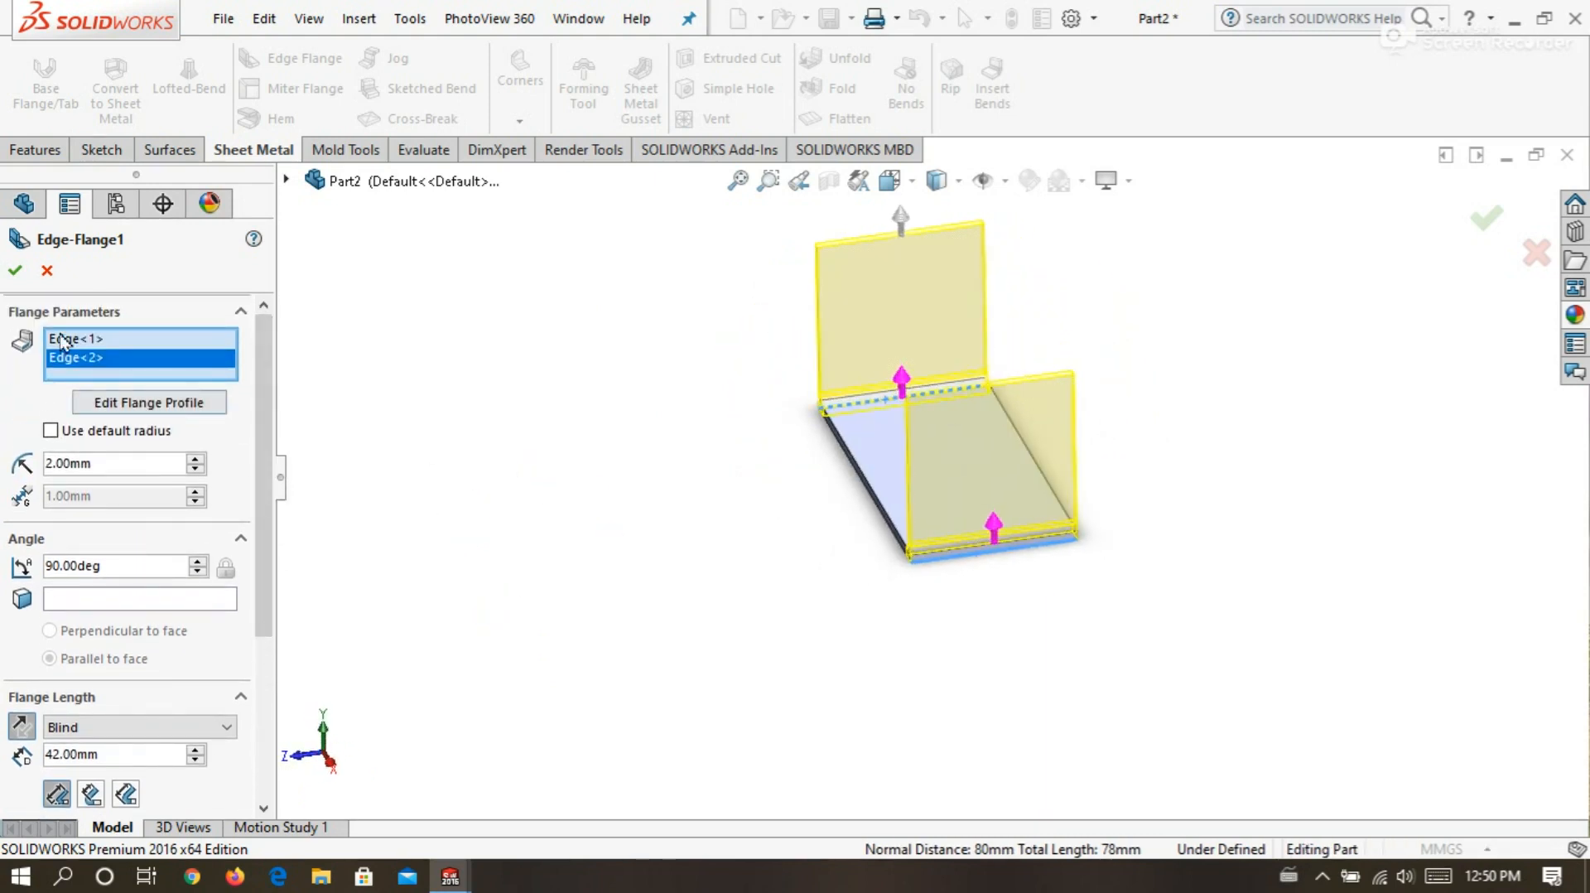
pyautogui.click(17, 271)
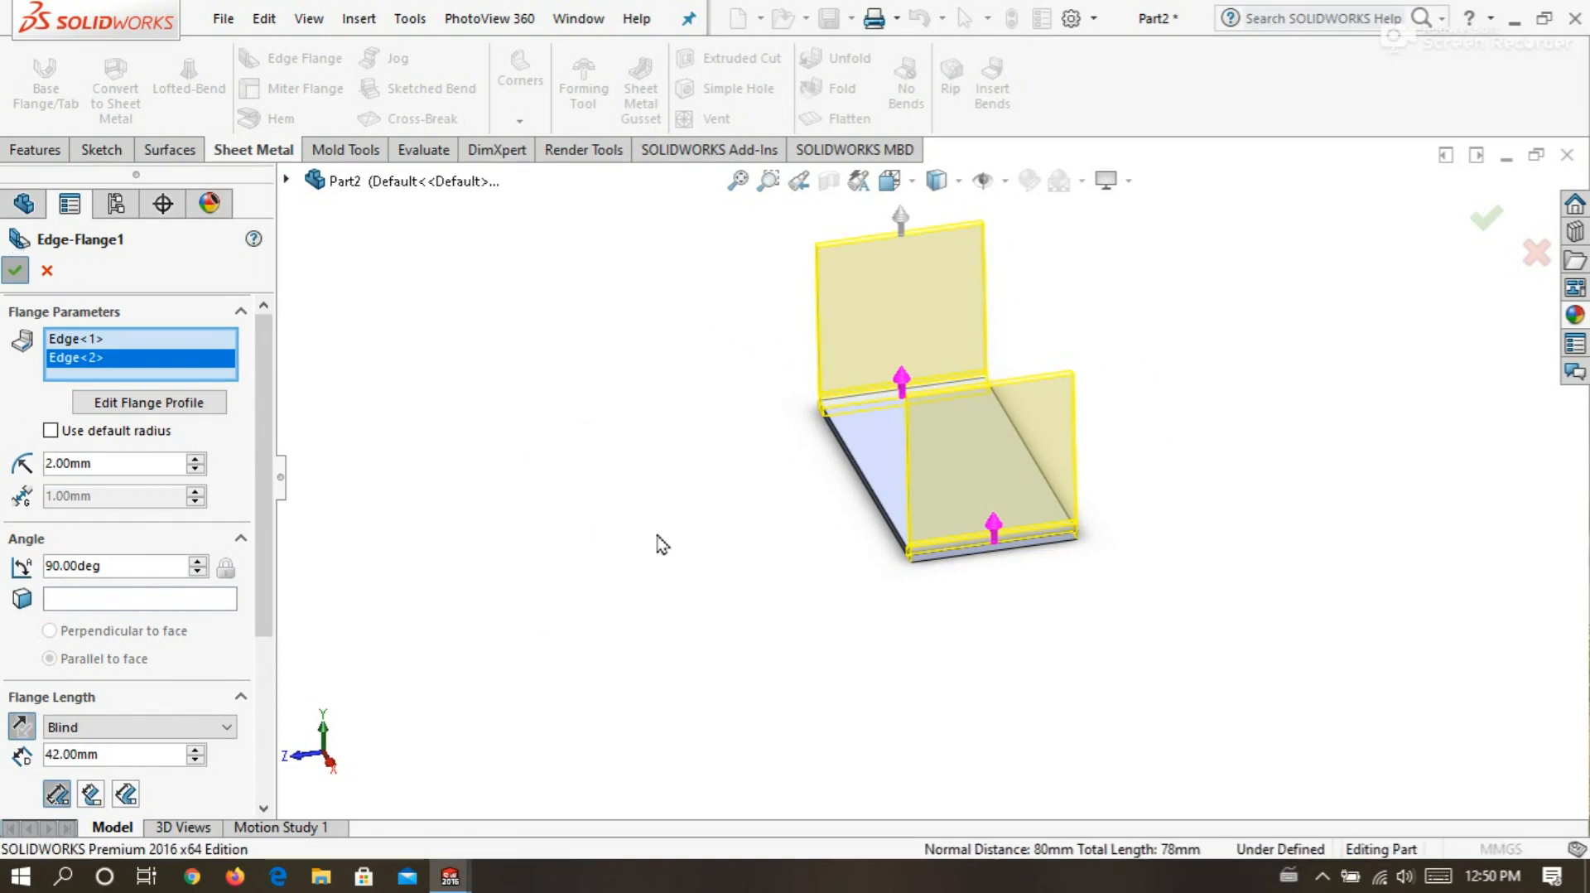
# Start a second edge flange on the inner top edges of both upright flanges, directed outward.
pyautogui.scroll(3, 840, 400)
pyautogui.scroll(-5, 1048, 373)
pyautogui.moveTo(949, 429); pyautogui.dragTo(928, 354, button='middle')
pyautogui.middleClick(986, 428)
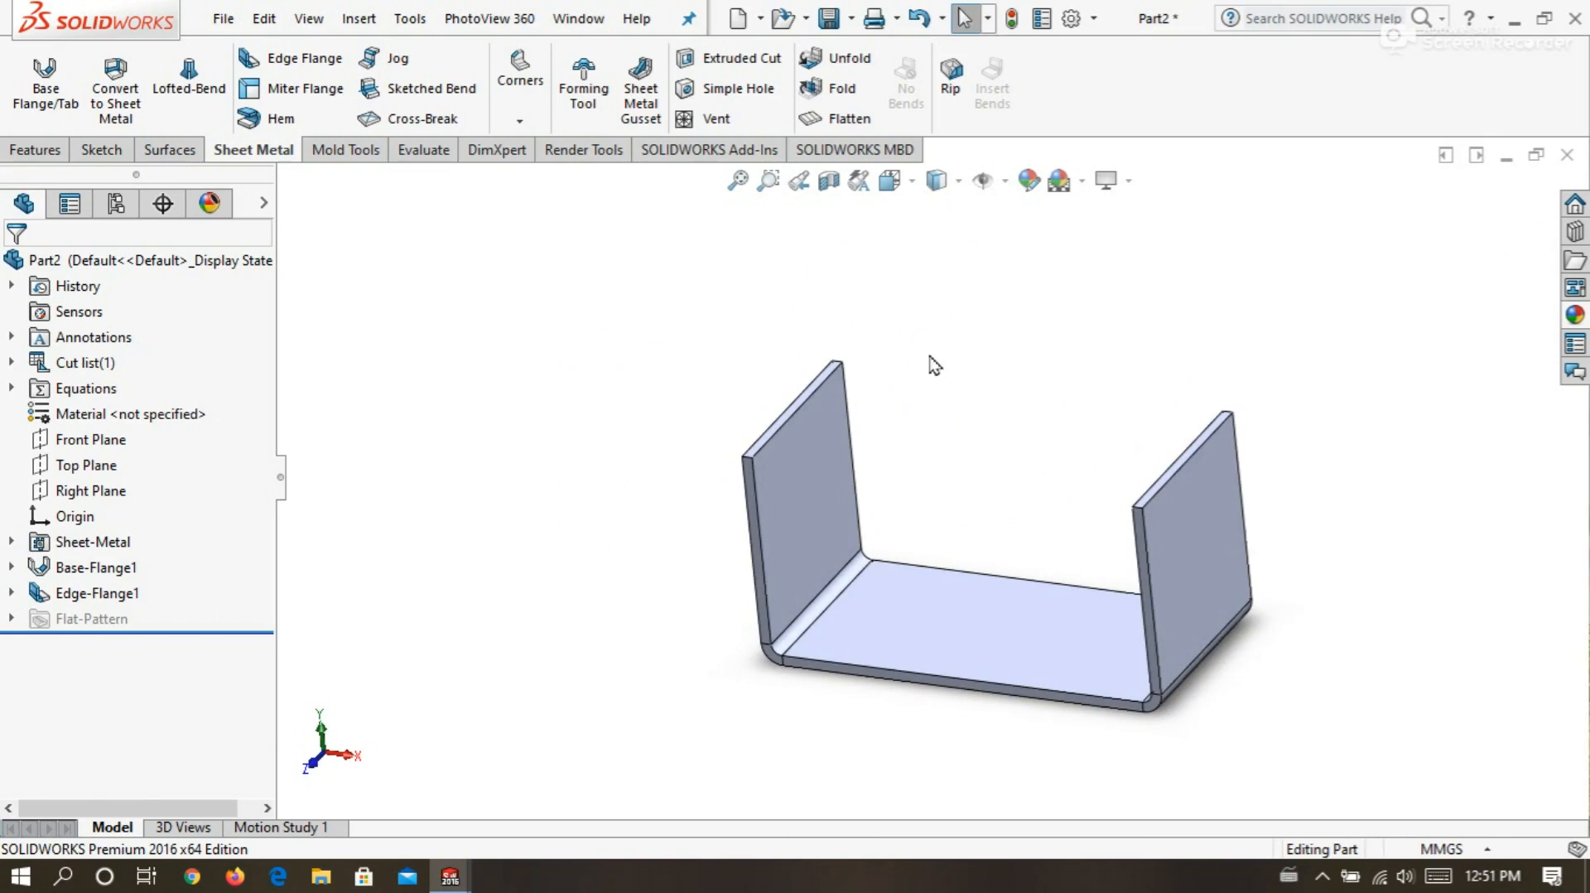
pyautogui.click(286, 57)
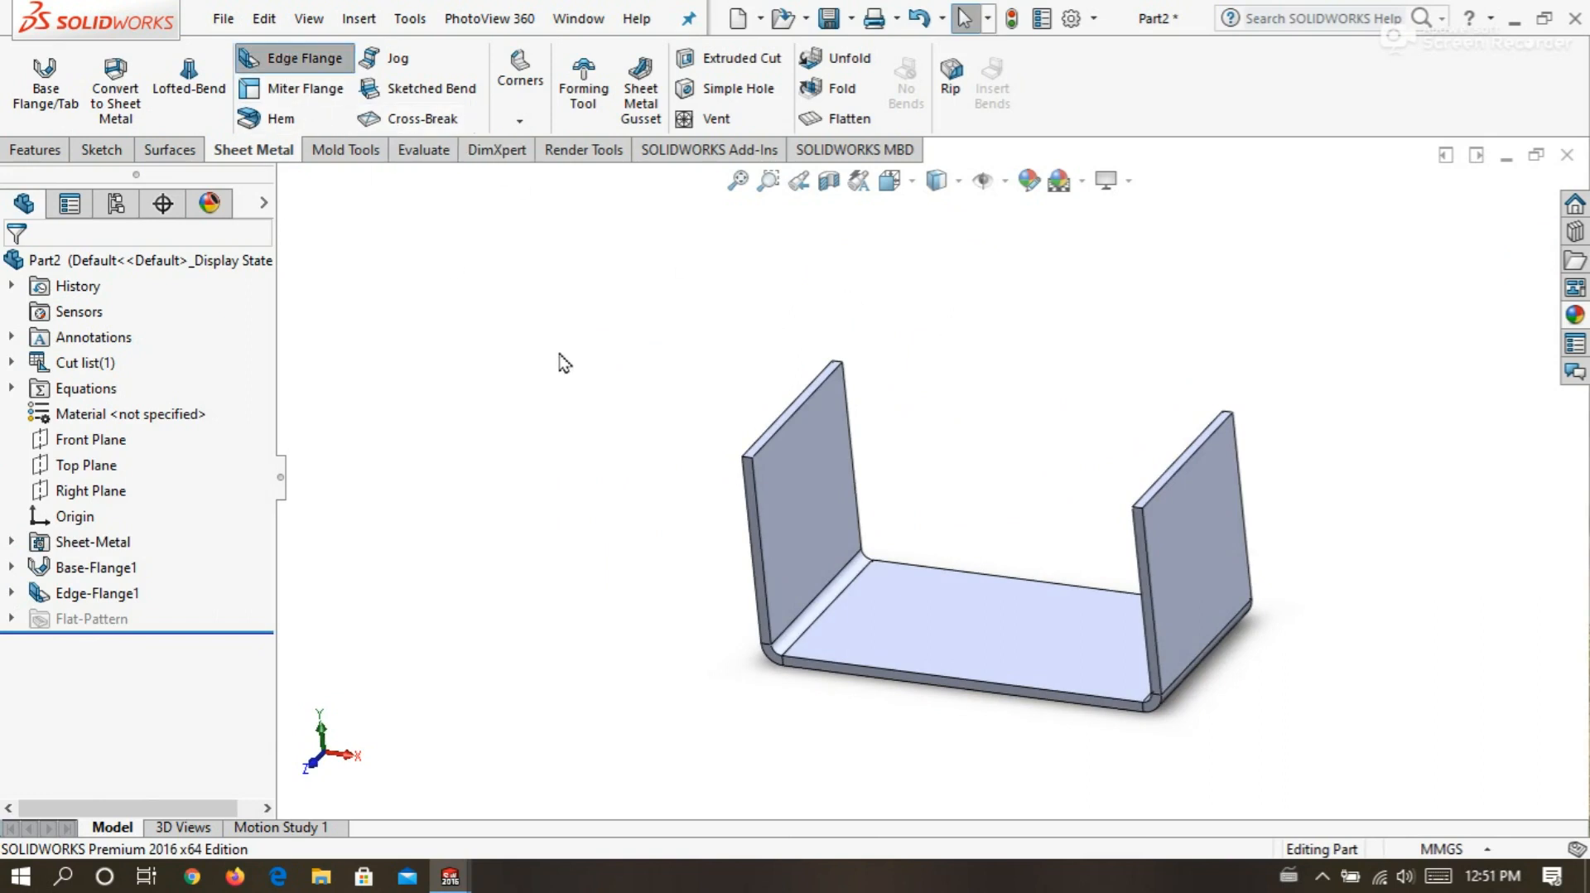
pyautogui.scroll(-2, 563, 362)
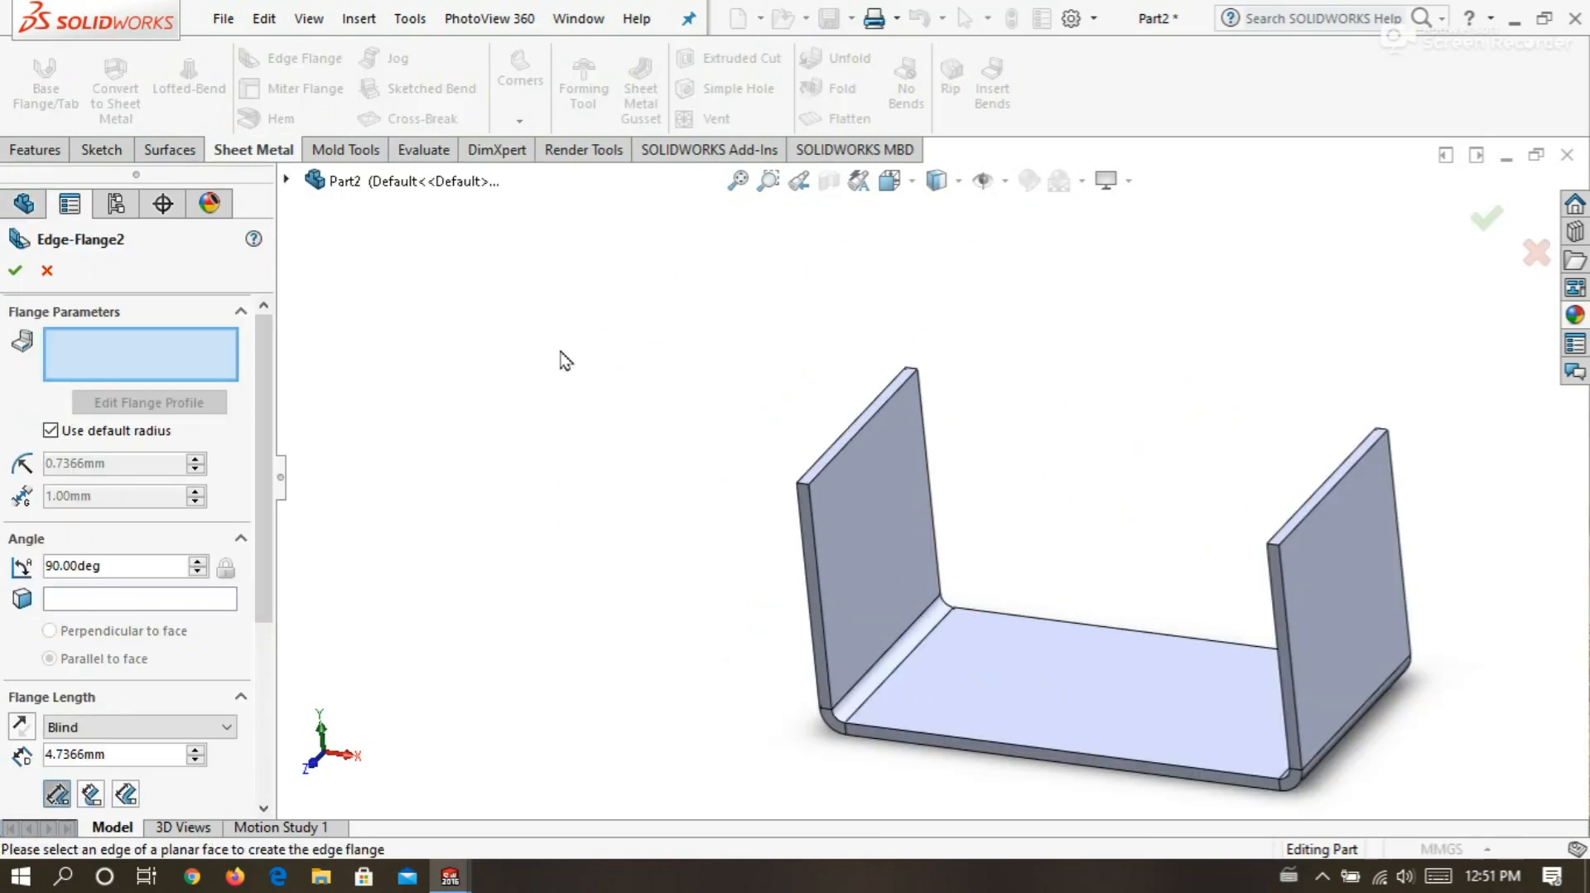
pyautogui.click(845, 450)
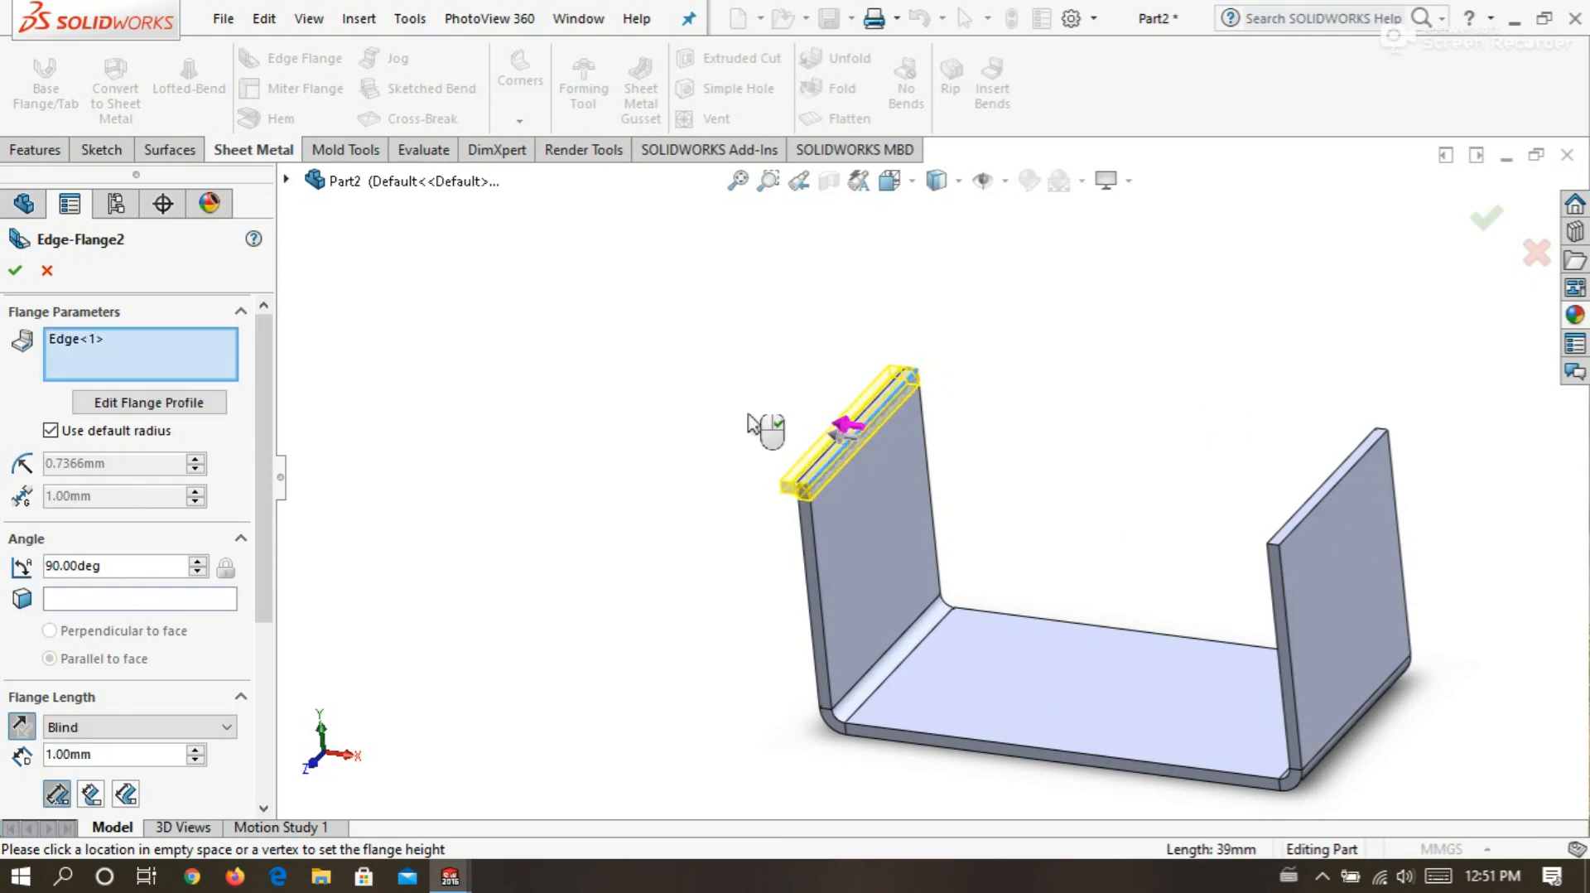
pyautogui.click(1326, 491)
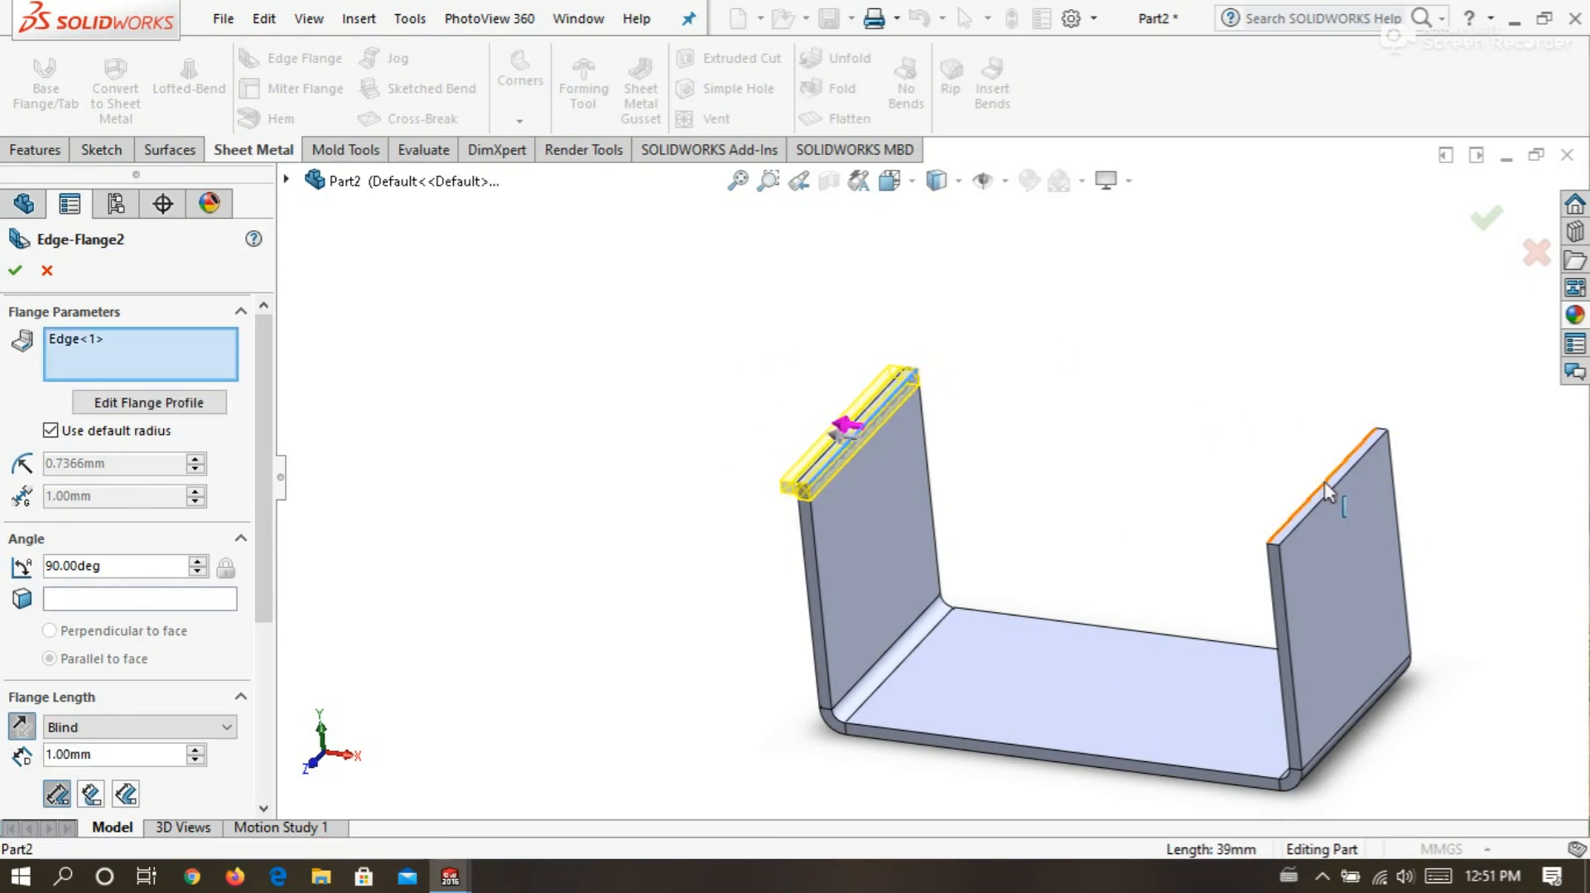
pyautogui.scroll(-2, 1031, 394)
pyautogui.moveTo(1031, 394); pyautogui.dragTo(1069, 384, button='middle')
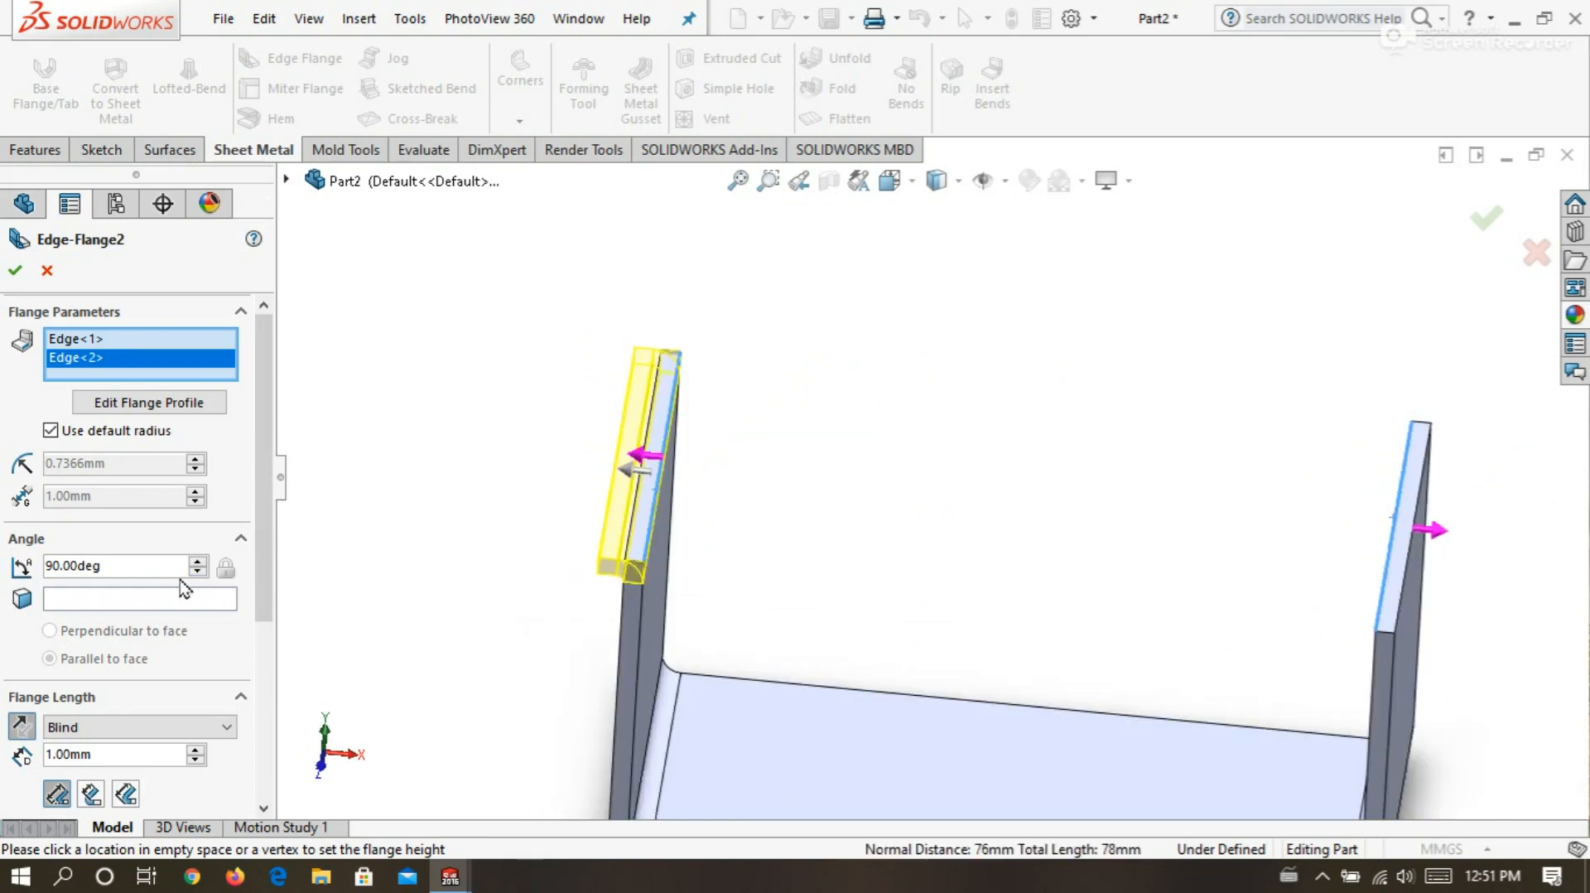
# Give the outward flanges a custom bend radius of 2 mm and a length of 10 mm.
pyautogui.click(54, 433)
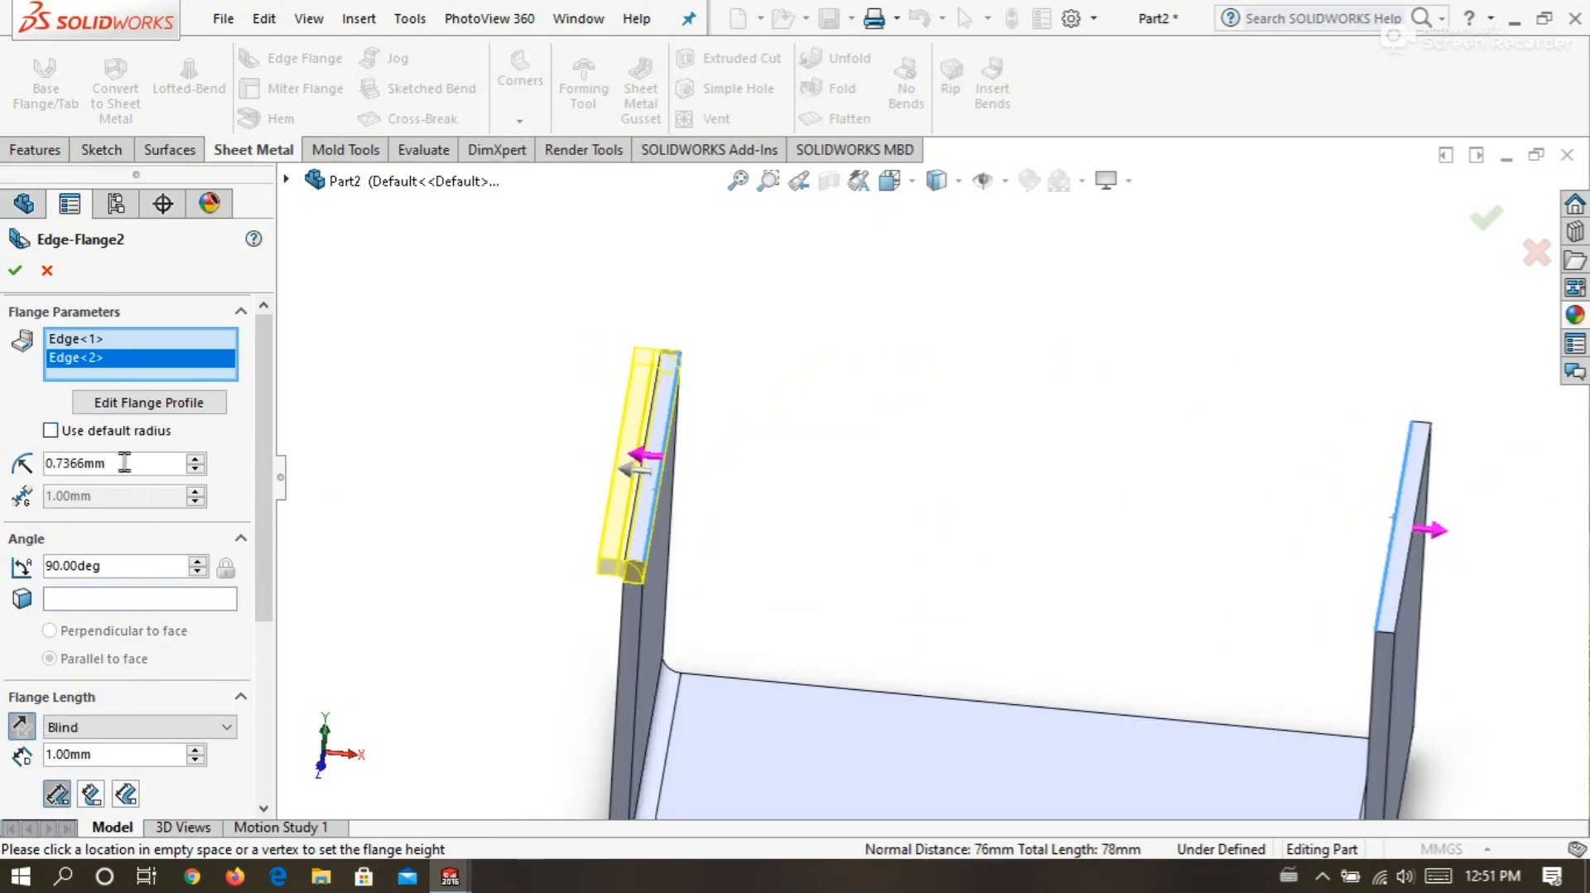
pyautogui.write('2')
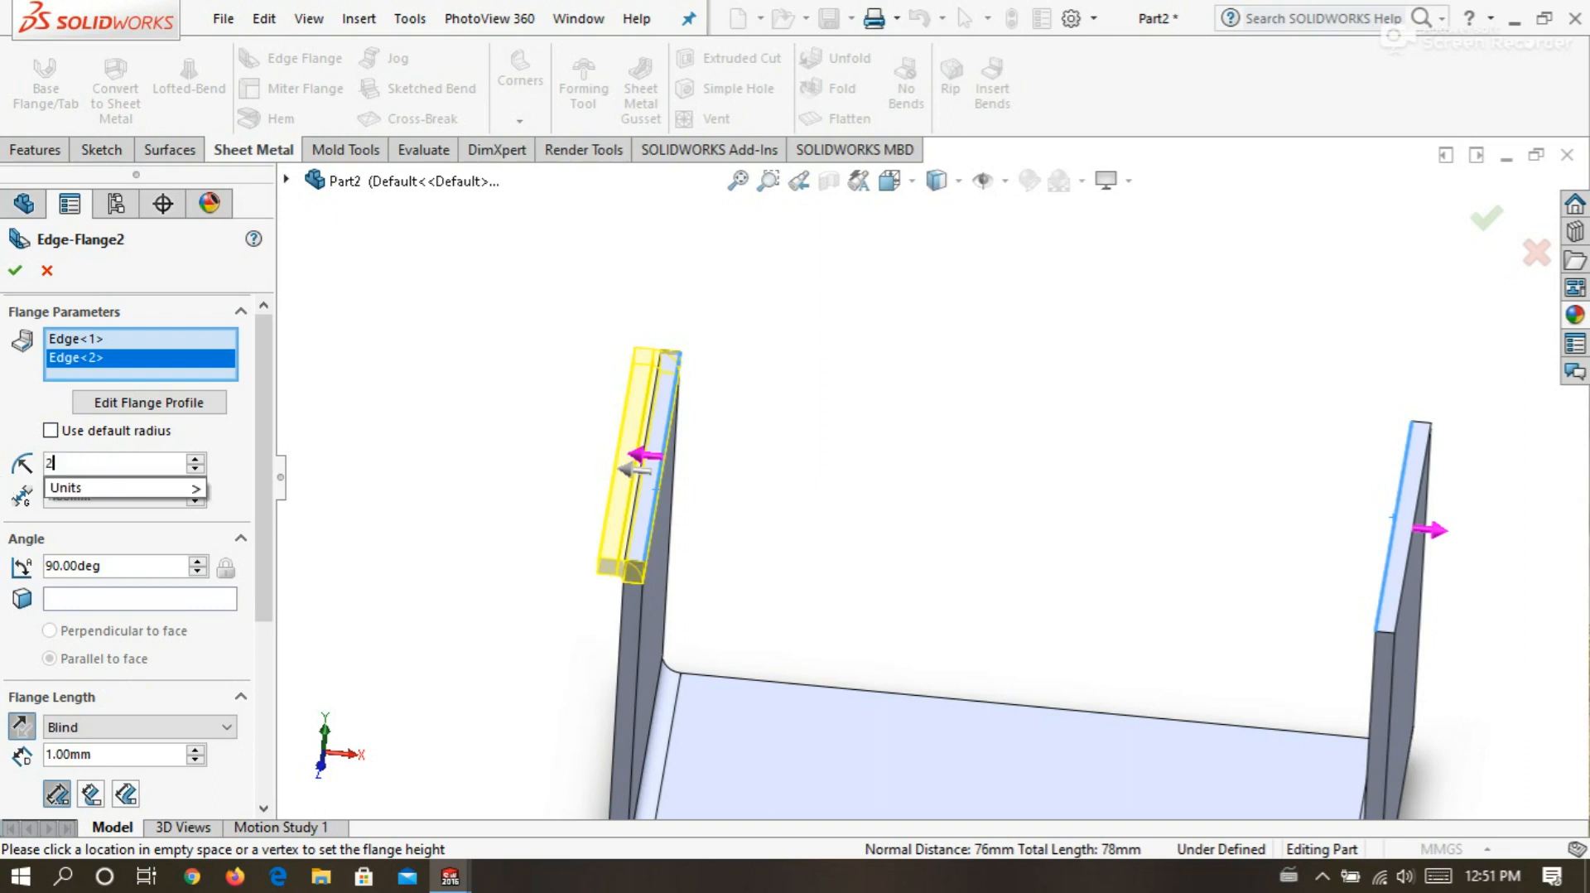
pyautogui.click(394, 512)
pyautogui.moveTo(270, 480); pyautogui.dragTo(277, 631)
pyautogui.click(136, 506)
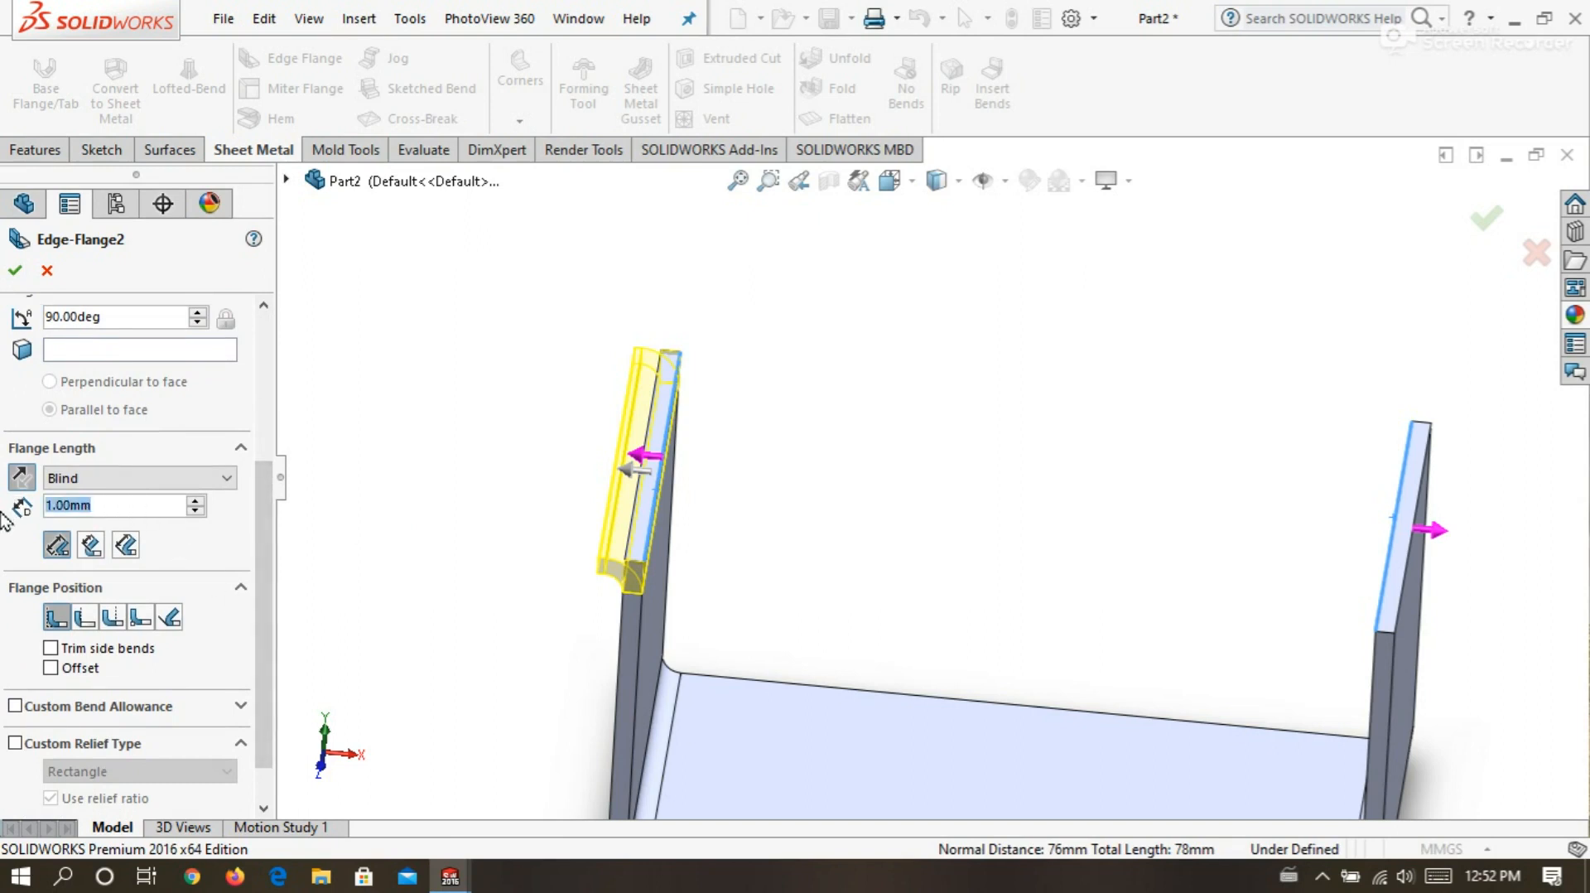
pyautogui.write('10')
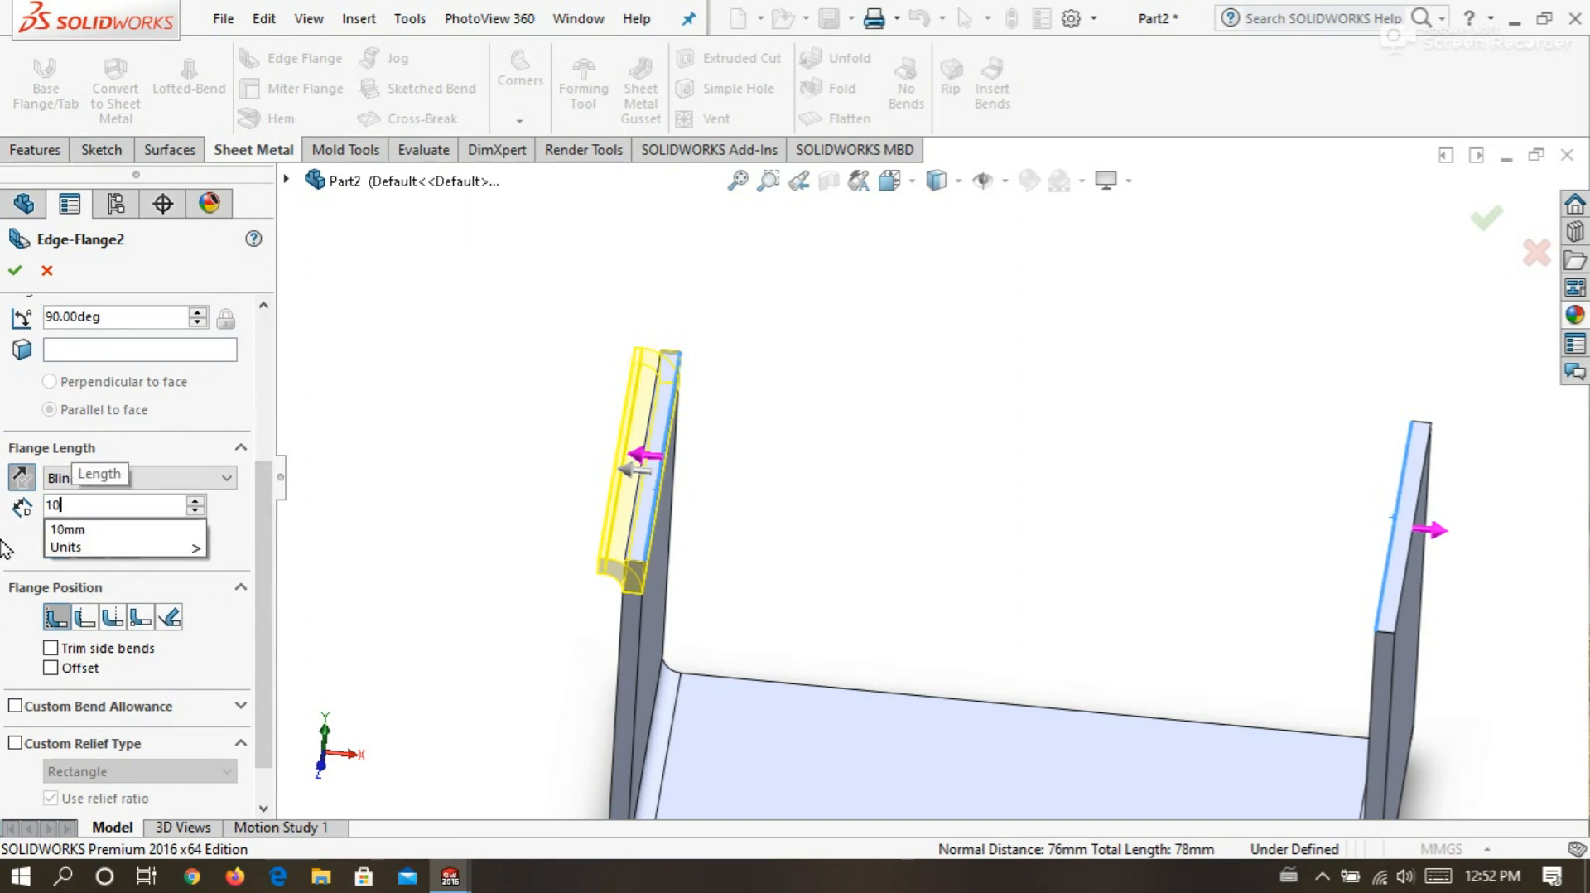
pyautogui.press('Return')
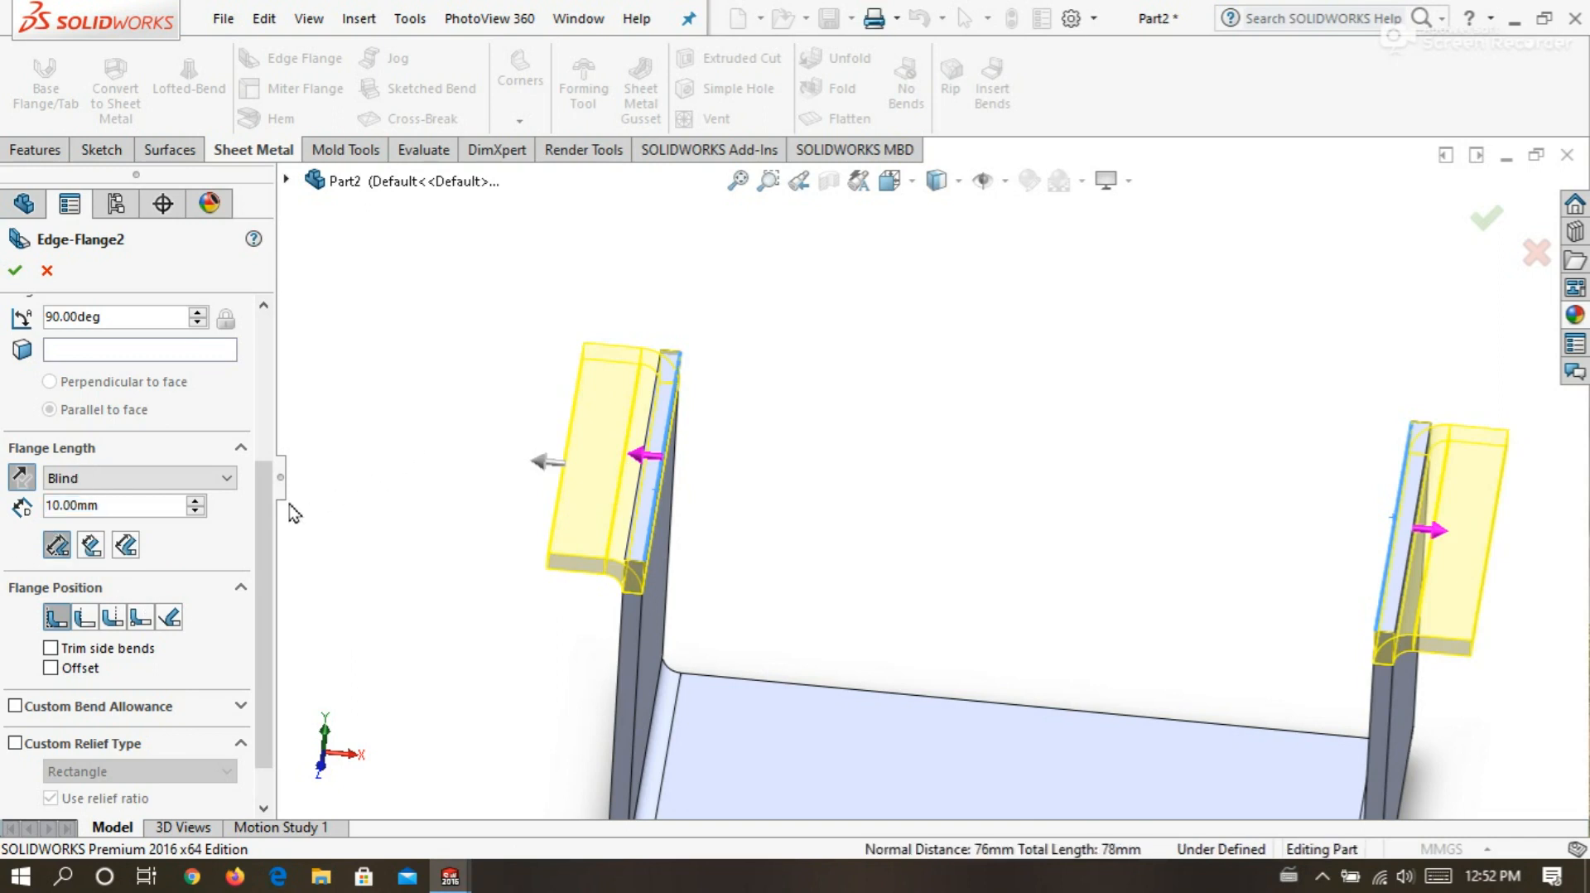
# Enable a custom bend allowance for the outward flanges, using the Bend Allowance type with a value of 1 mm.
pyautogui.scroll(-1, 278, 522)
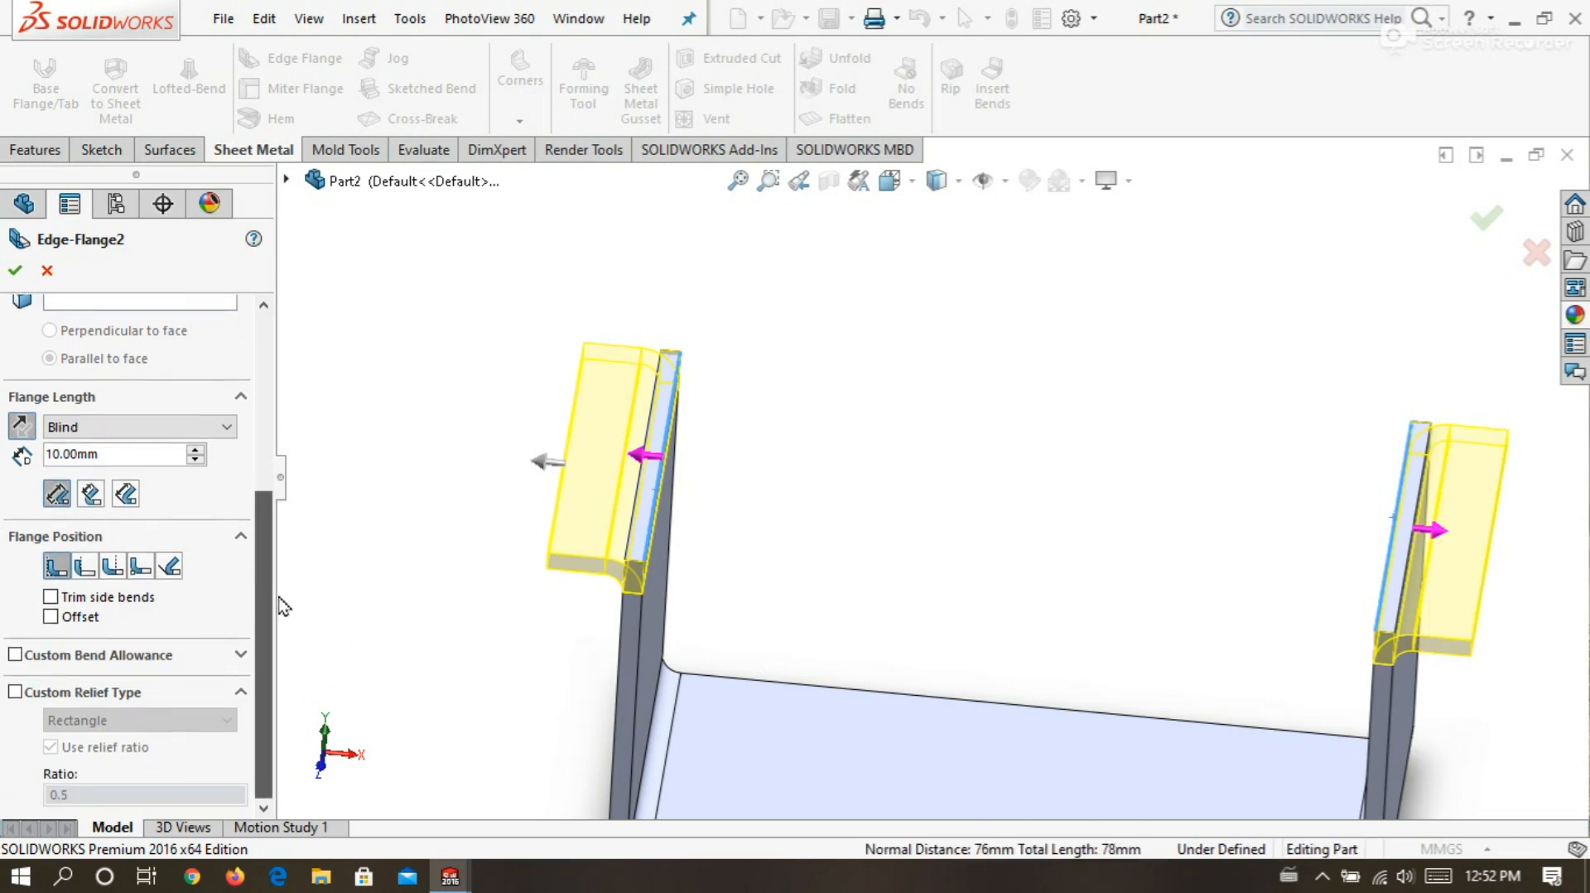
pyautogui.click(16, 655)
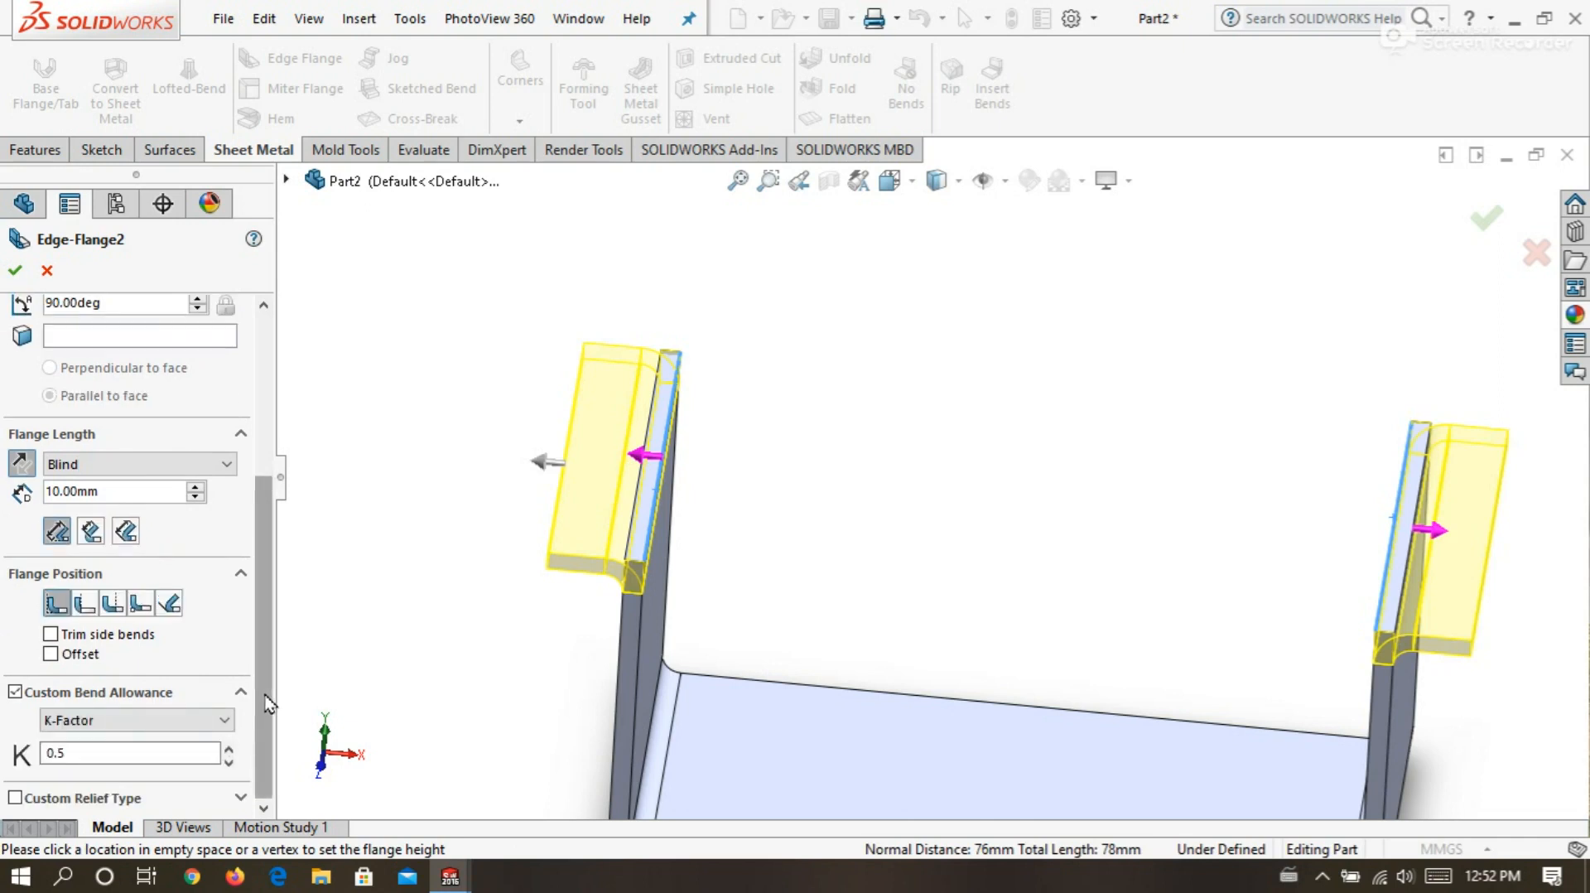
pyautogui.click(213, 729)
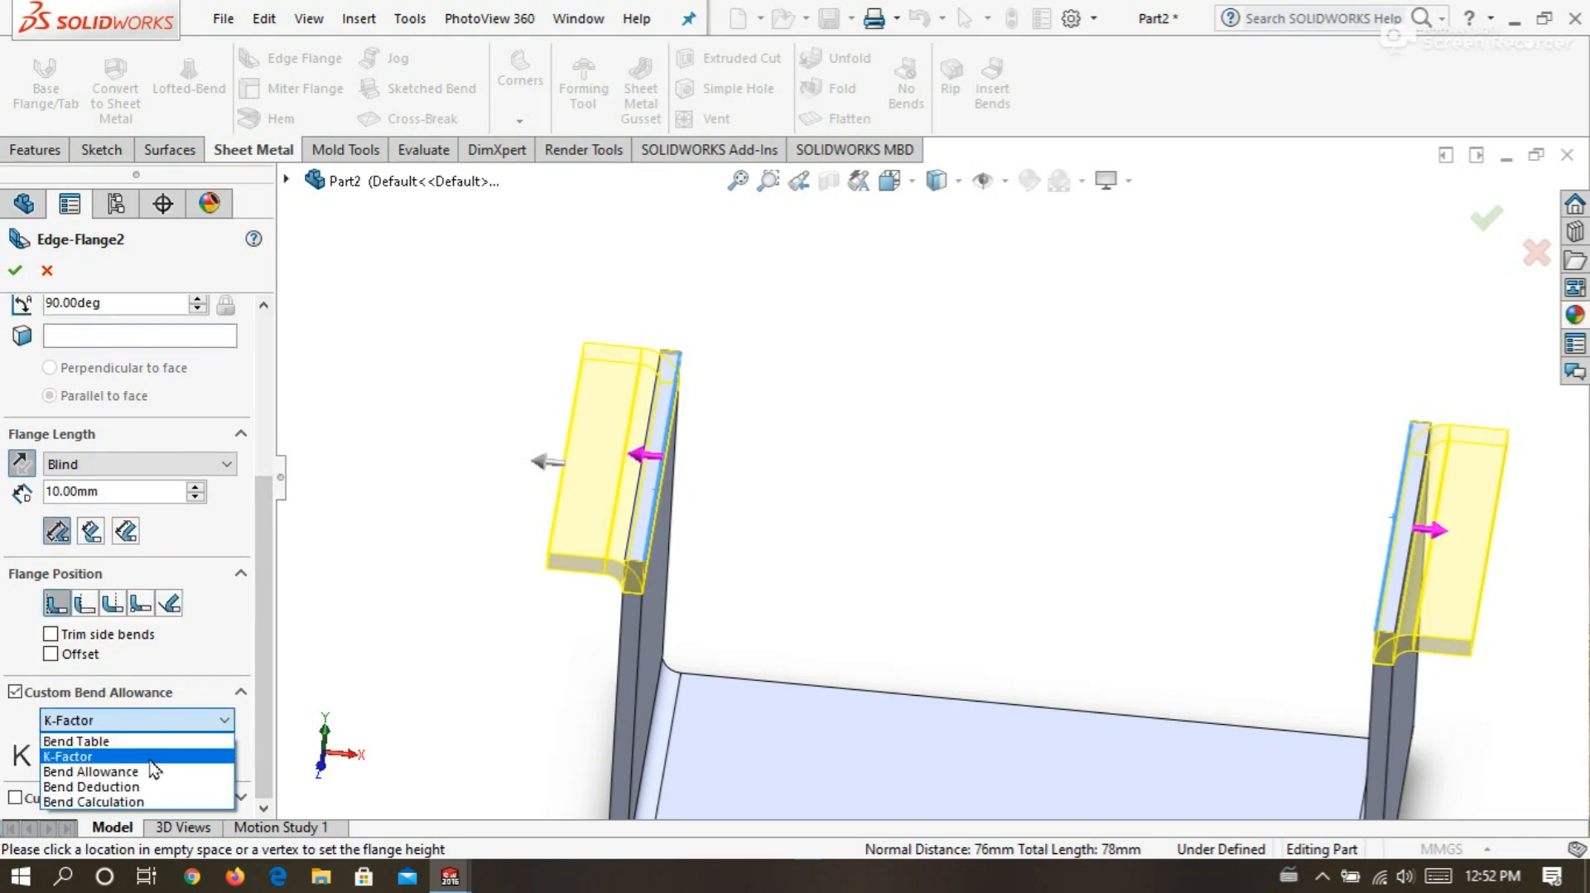
pyautogui.click(145, 772)
pyautogui.click(229, 749)
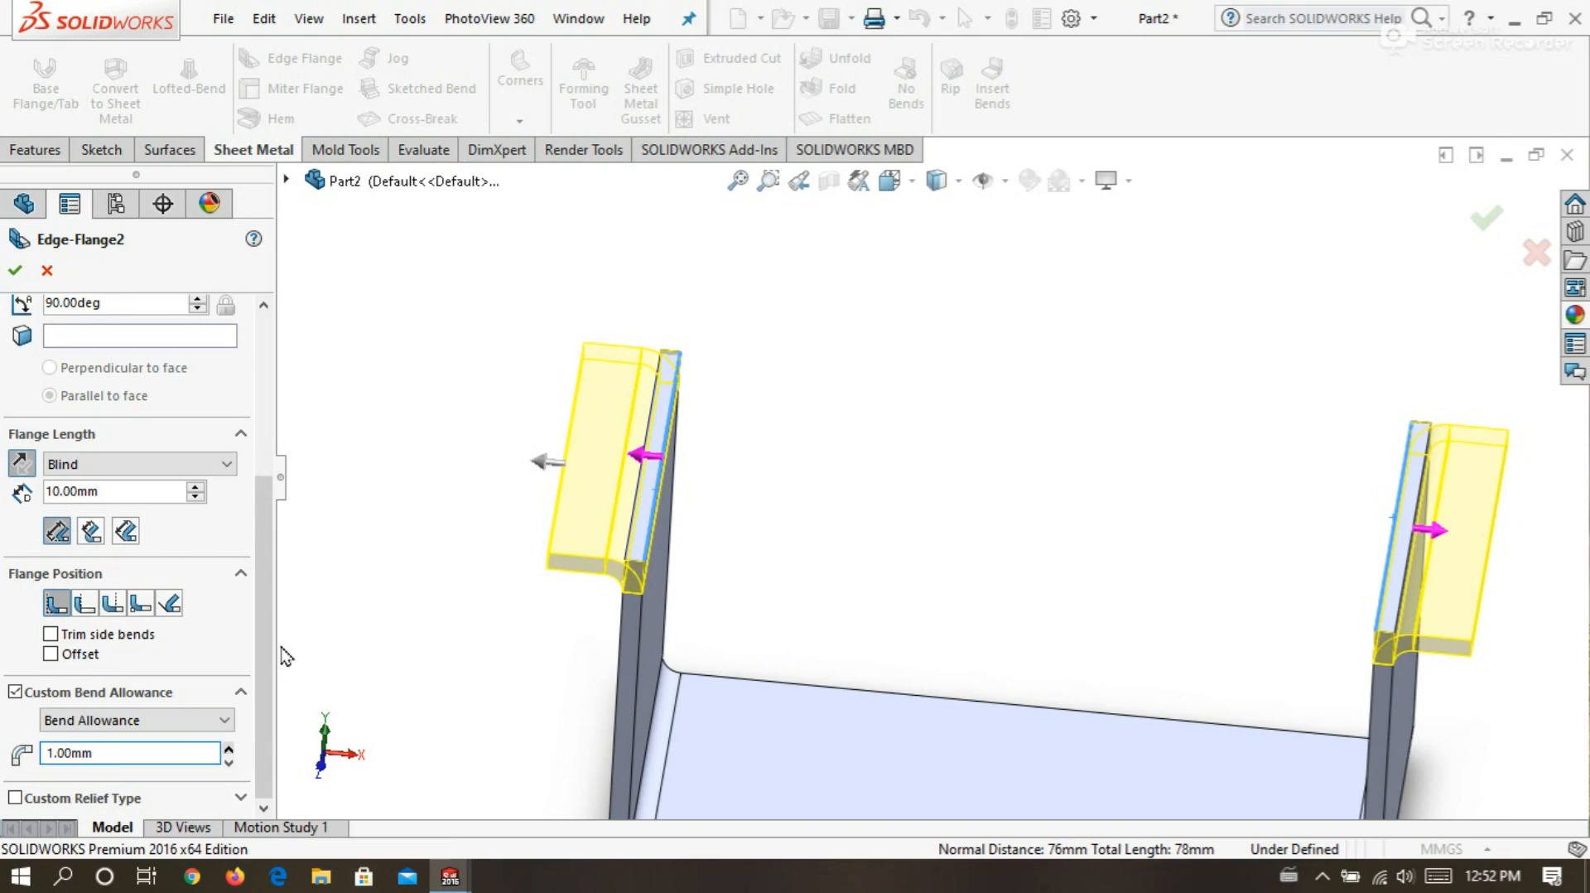
pyautogui.moveTo(279, 584); pyautogui.dragTo(281, 396)
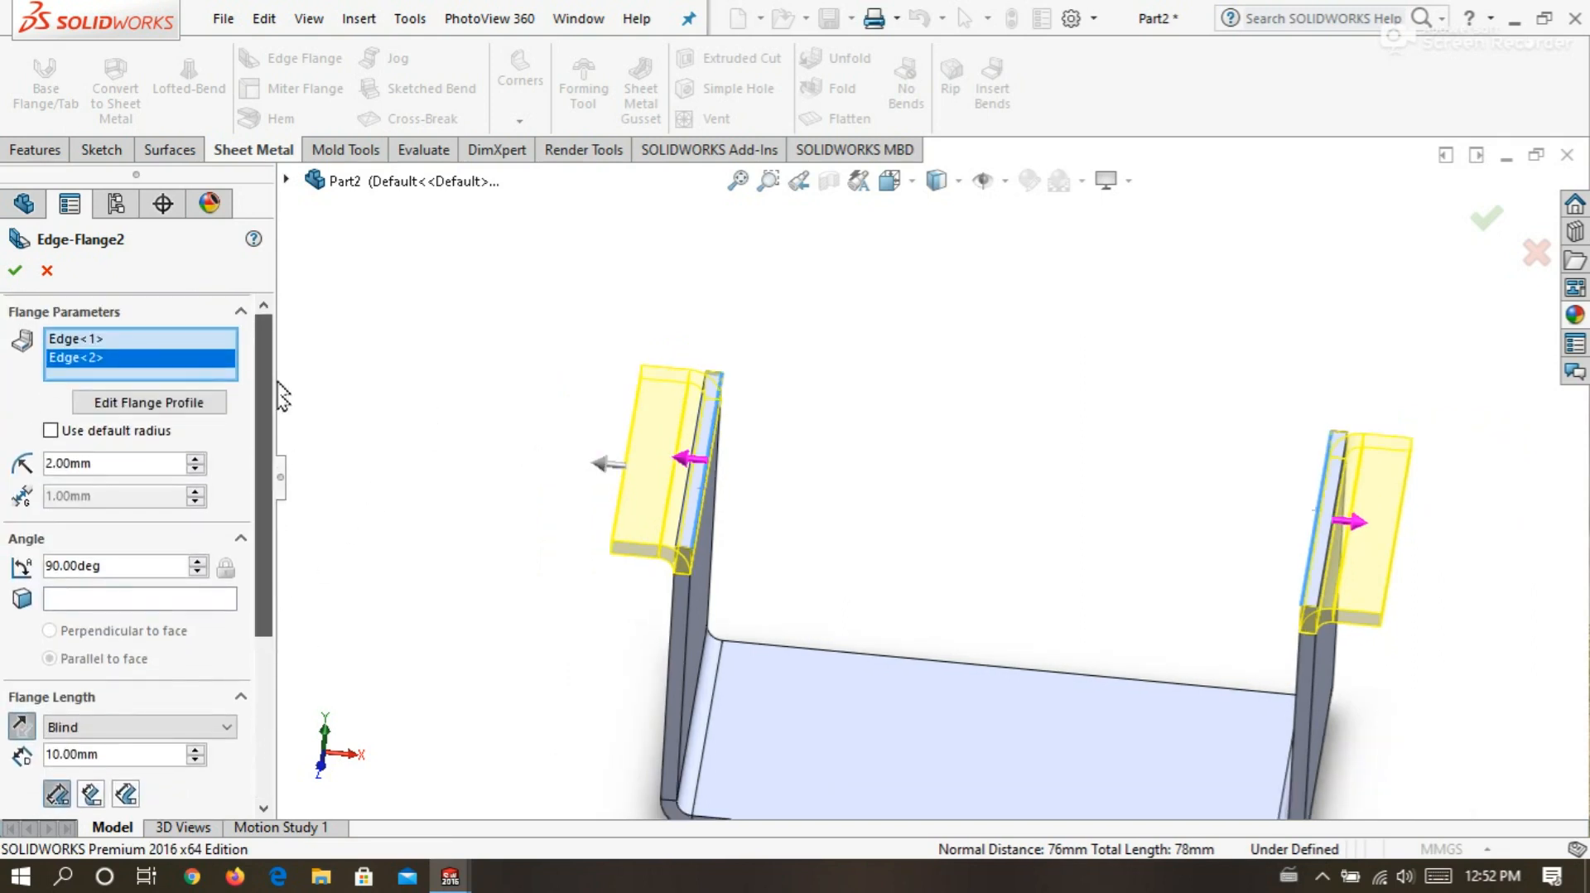
# Create the outward edge flange feature on top of both upright flanges.
pyautogui.click(17, 274)
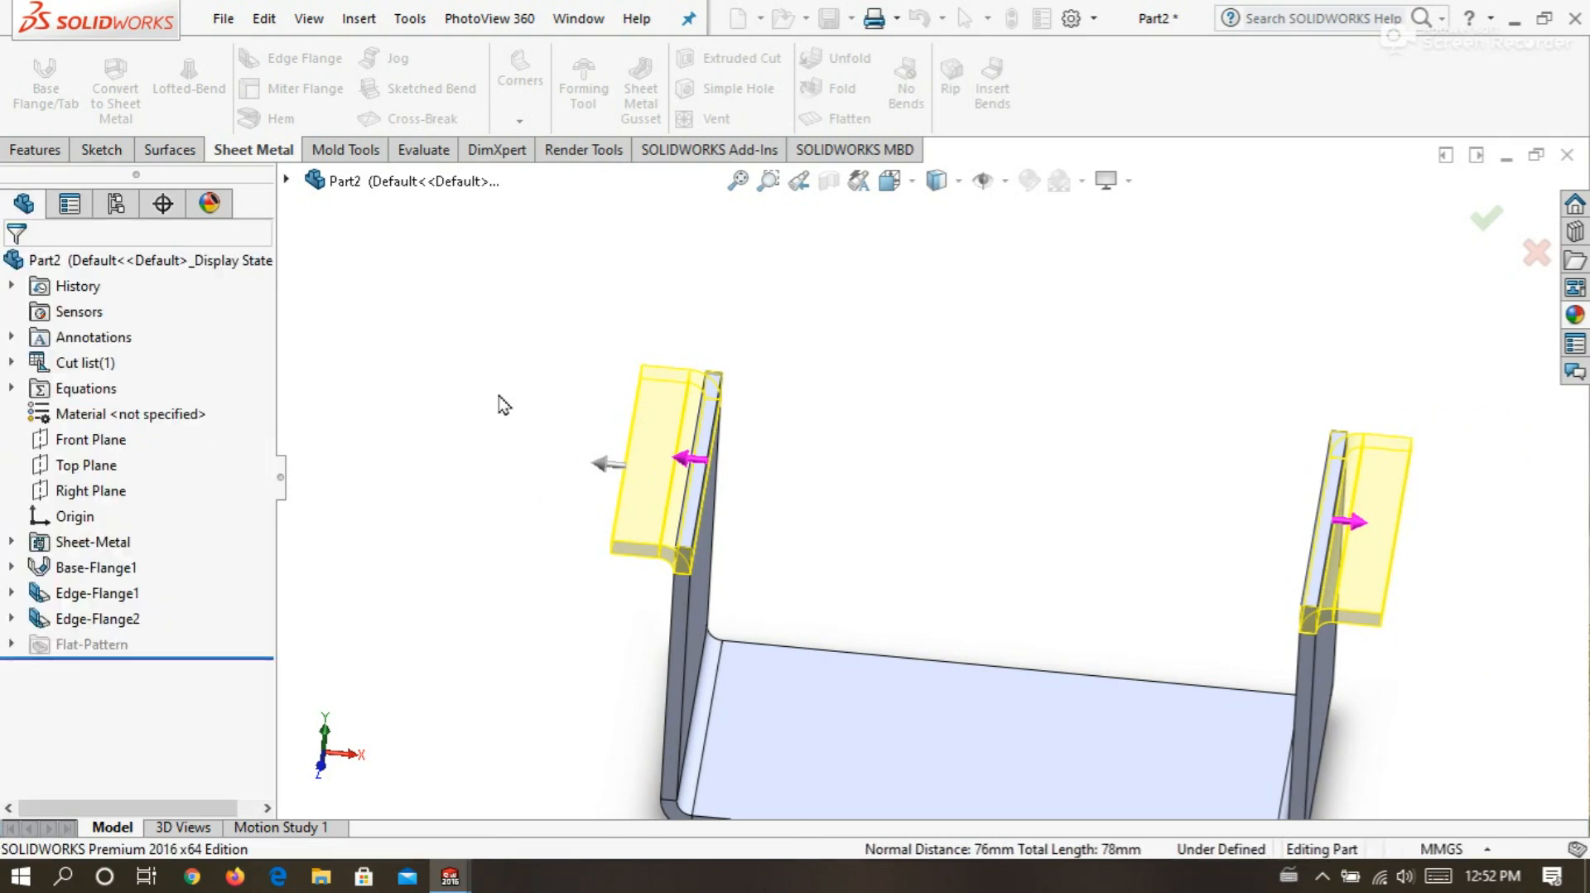
pyautogui.scroll(5, 1006, 469)
pyautogui.scroll(-3, 951, 433)
pyautogui.moveTo(951, 432); pyautogui.dragTo(928, 544, button='middle')
pyautogui.scroll(2, 869, 512)
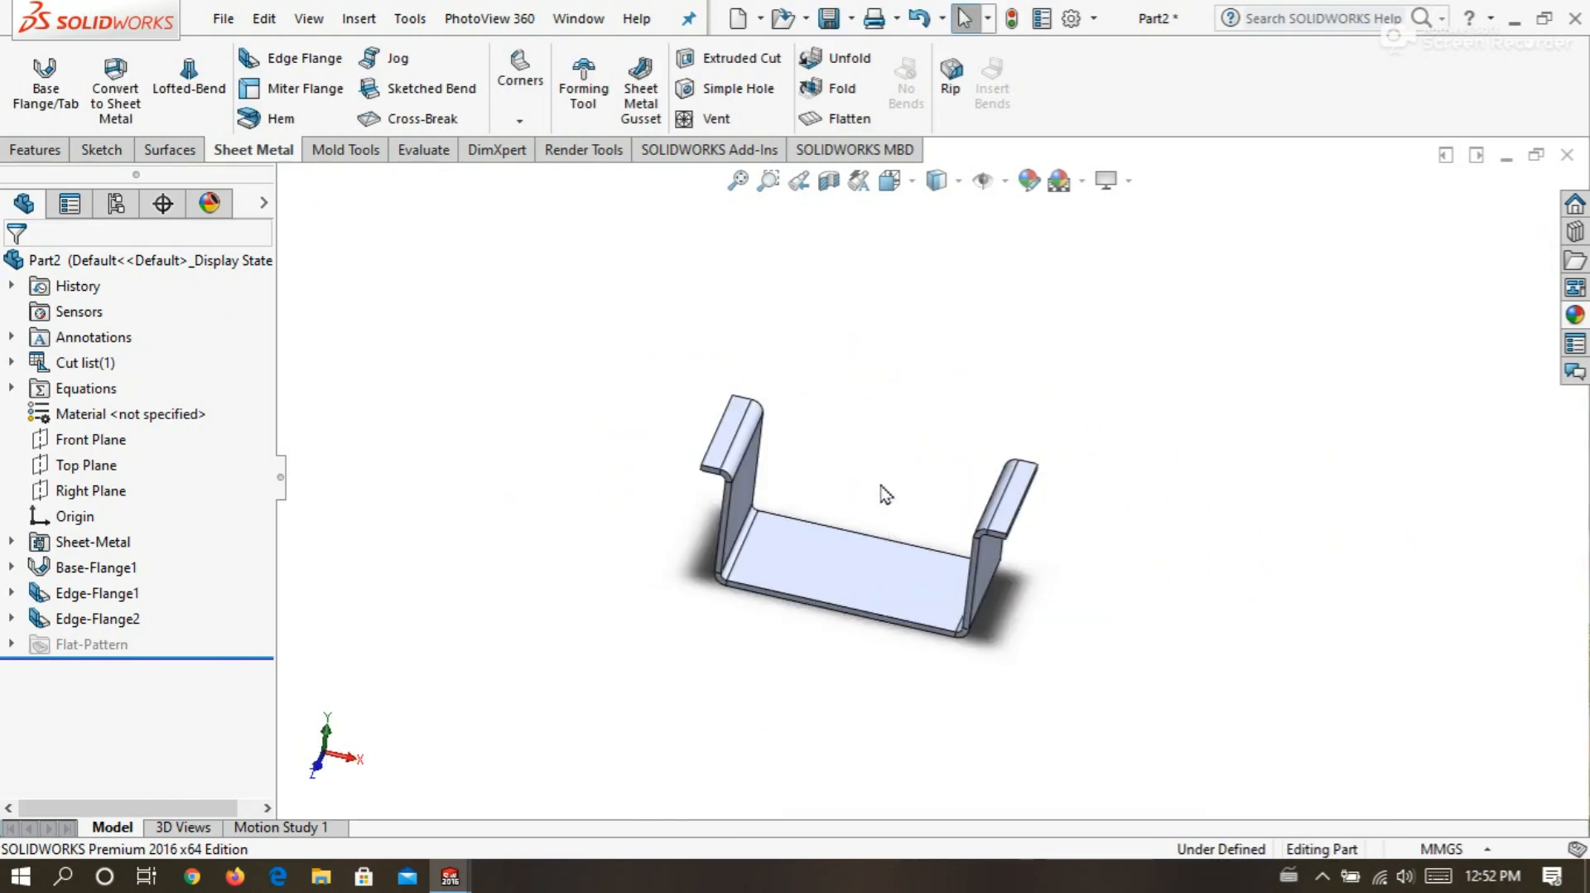
pyautogui.scroll(-2, 881, 483)
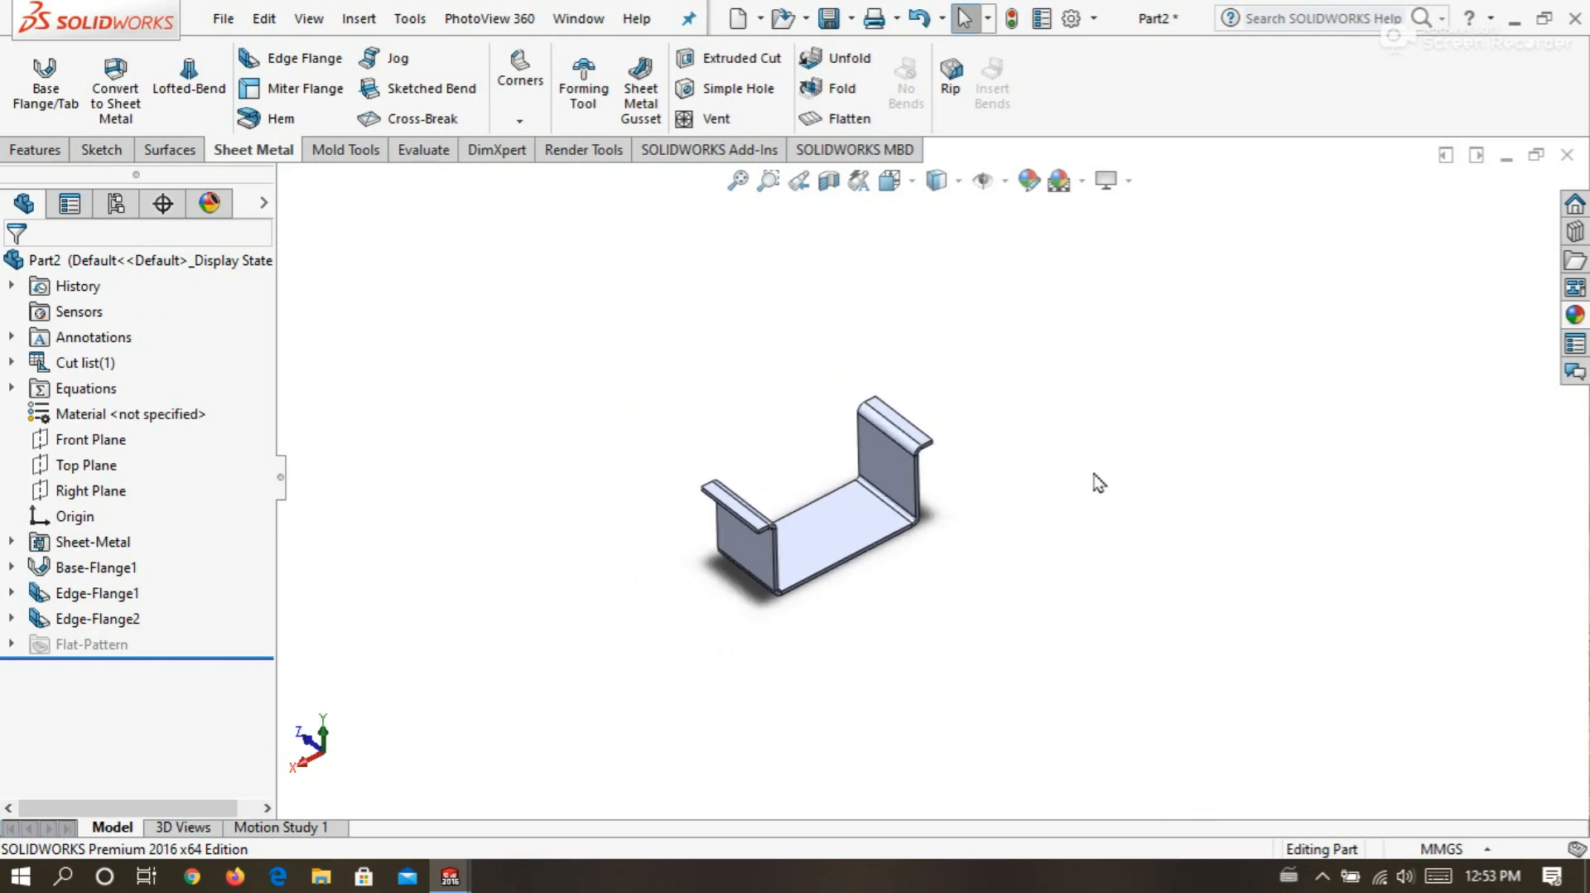
pyautogui.scroll(-2, 1035, 451)
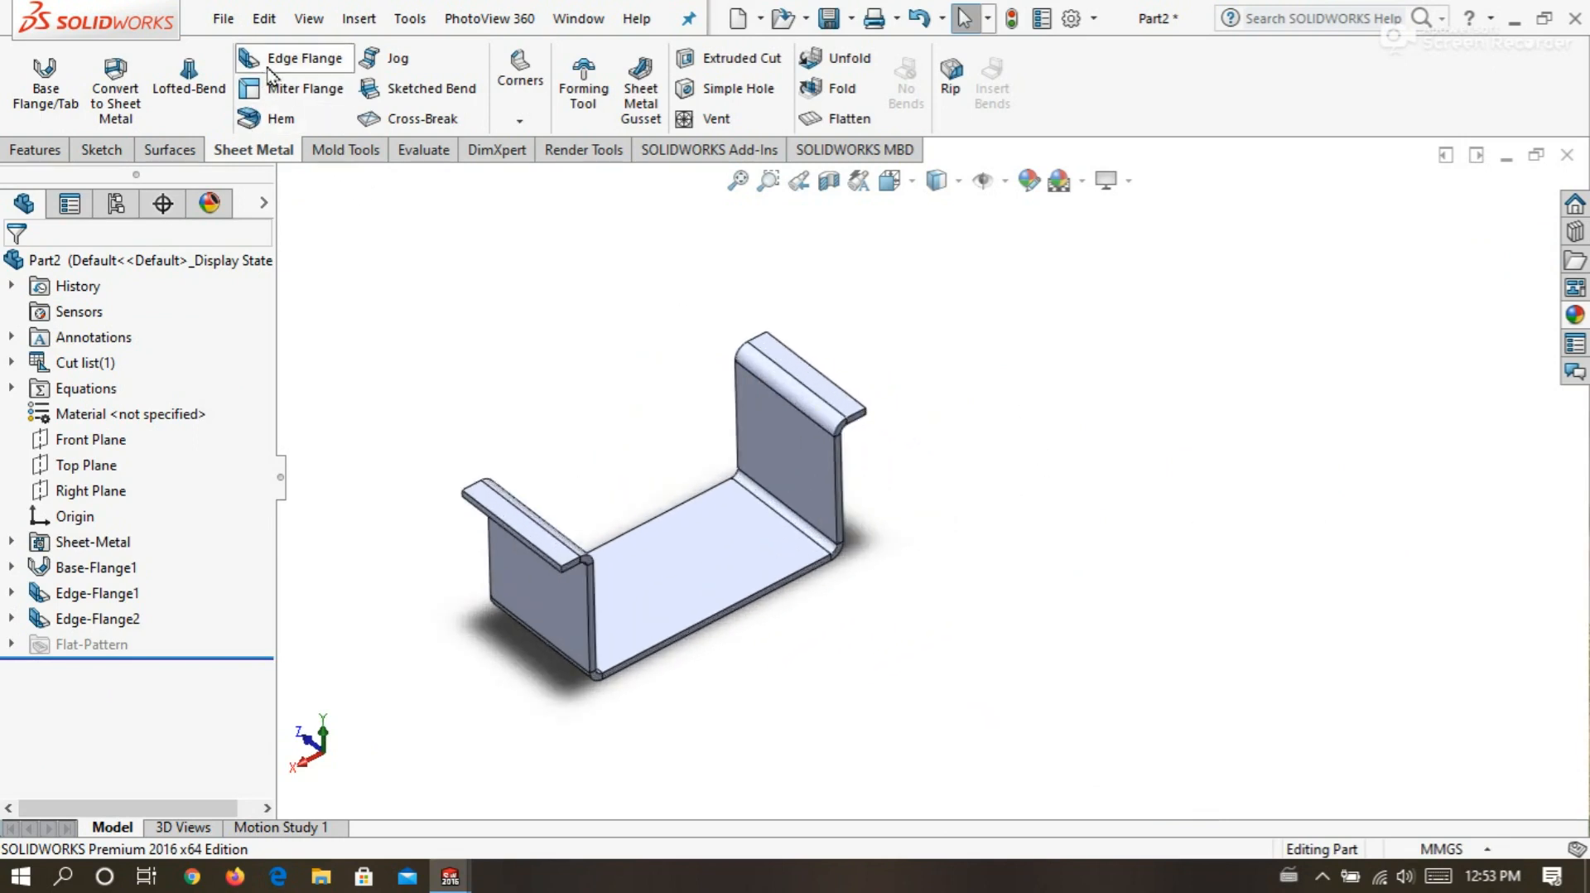
# Start a third edge flange on one lower long edge of the base flange, directed upward.
pyautogui.click(294, 58)
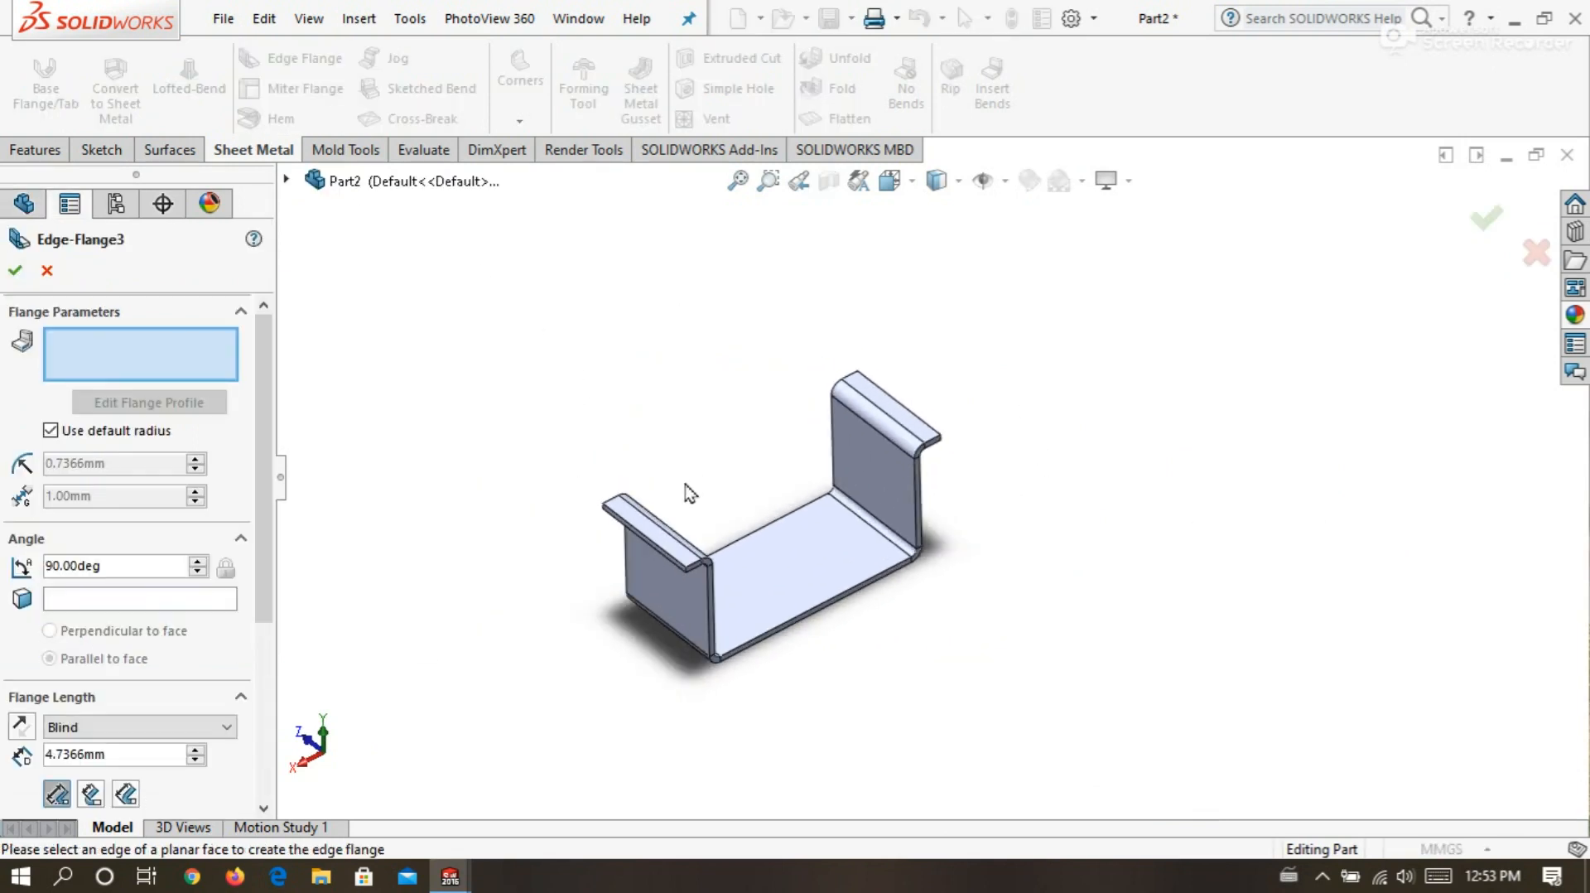
pyautogui.scroll(-2, 685, 497)
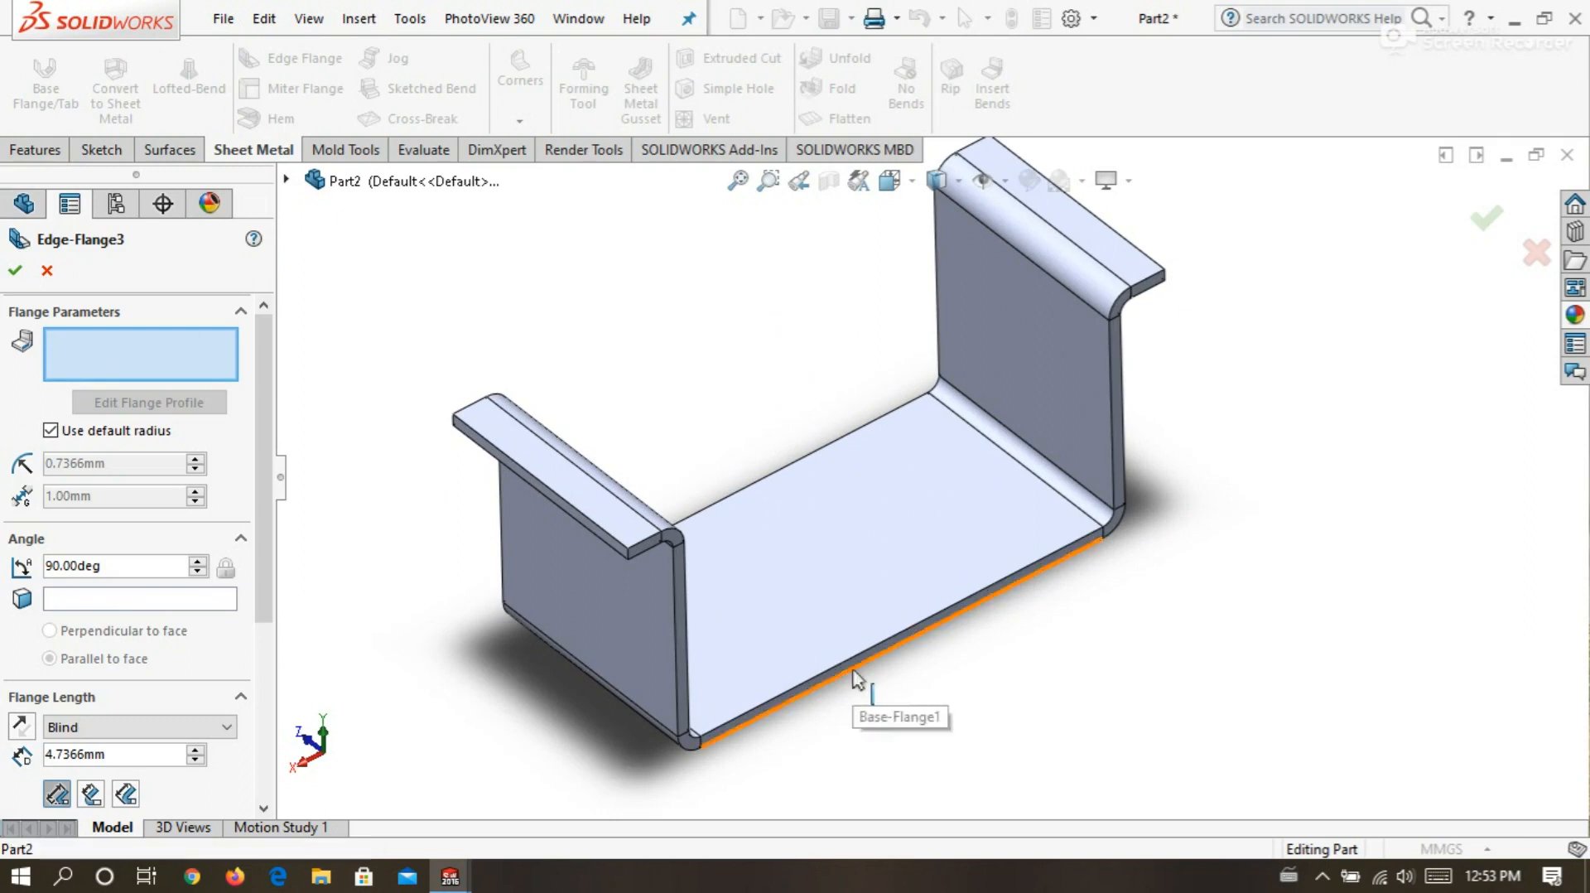
pyautogui.click(856, 678)
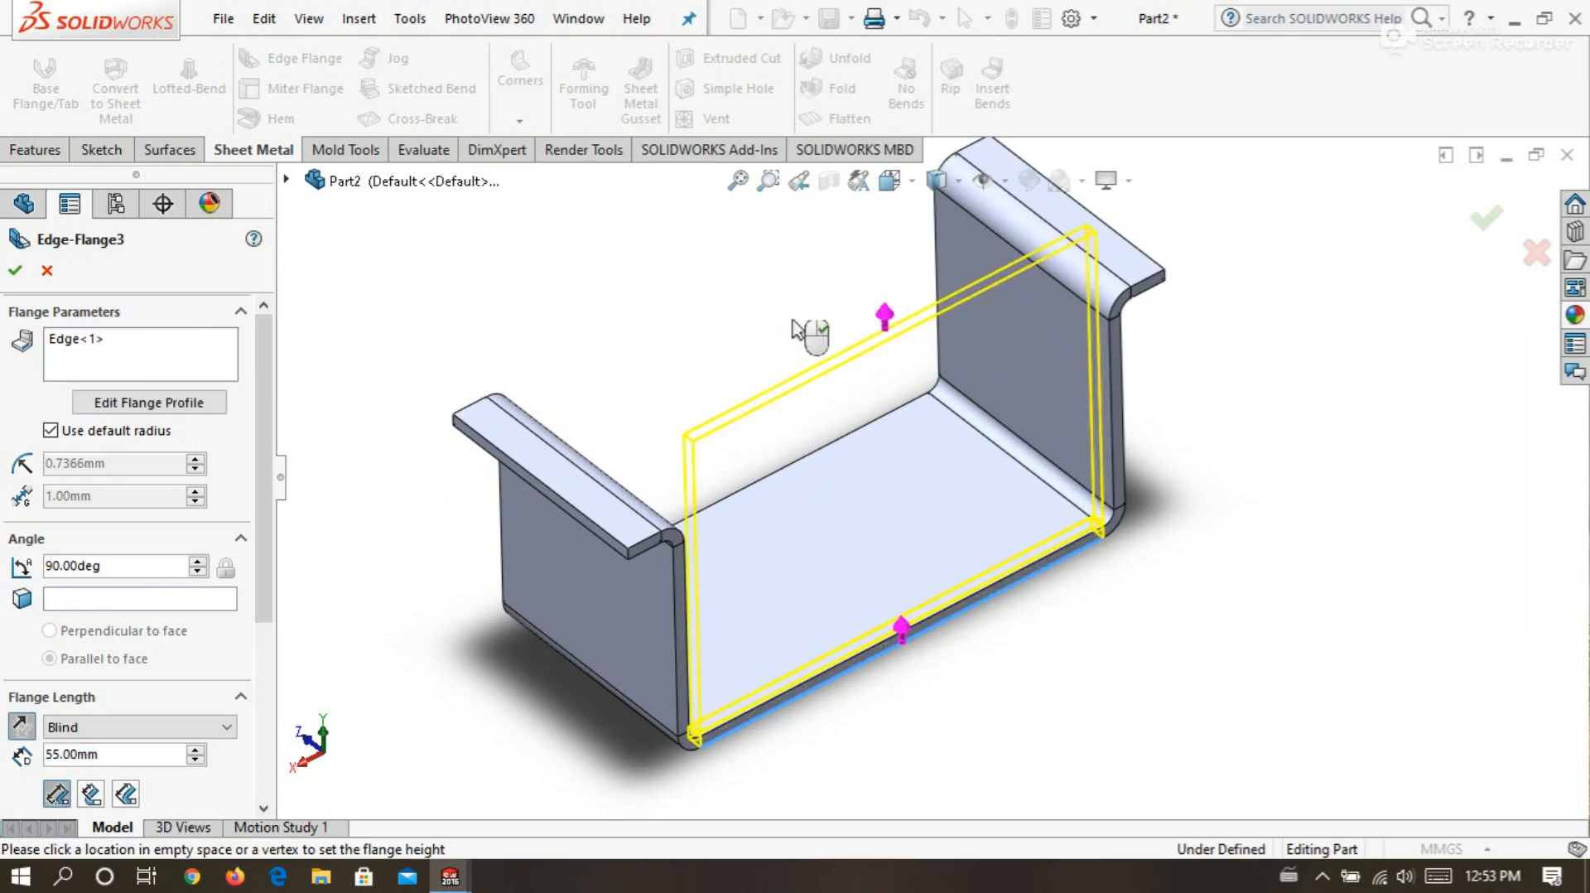
# Give the new base-edge flange a custom bend radius of 2 mm and a length of 44 mm.
pyautogui.click(50, 430)
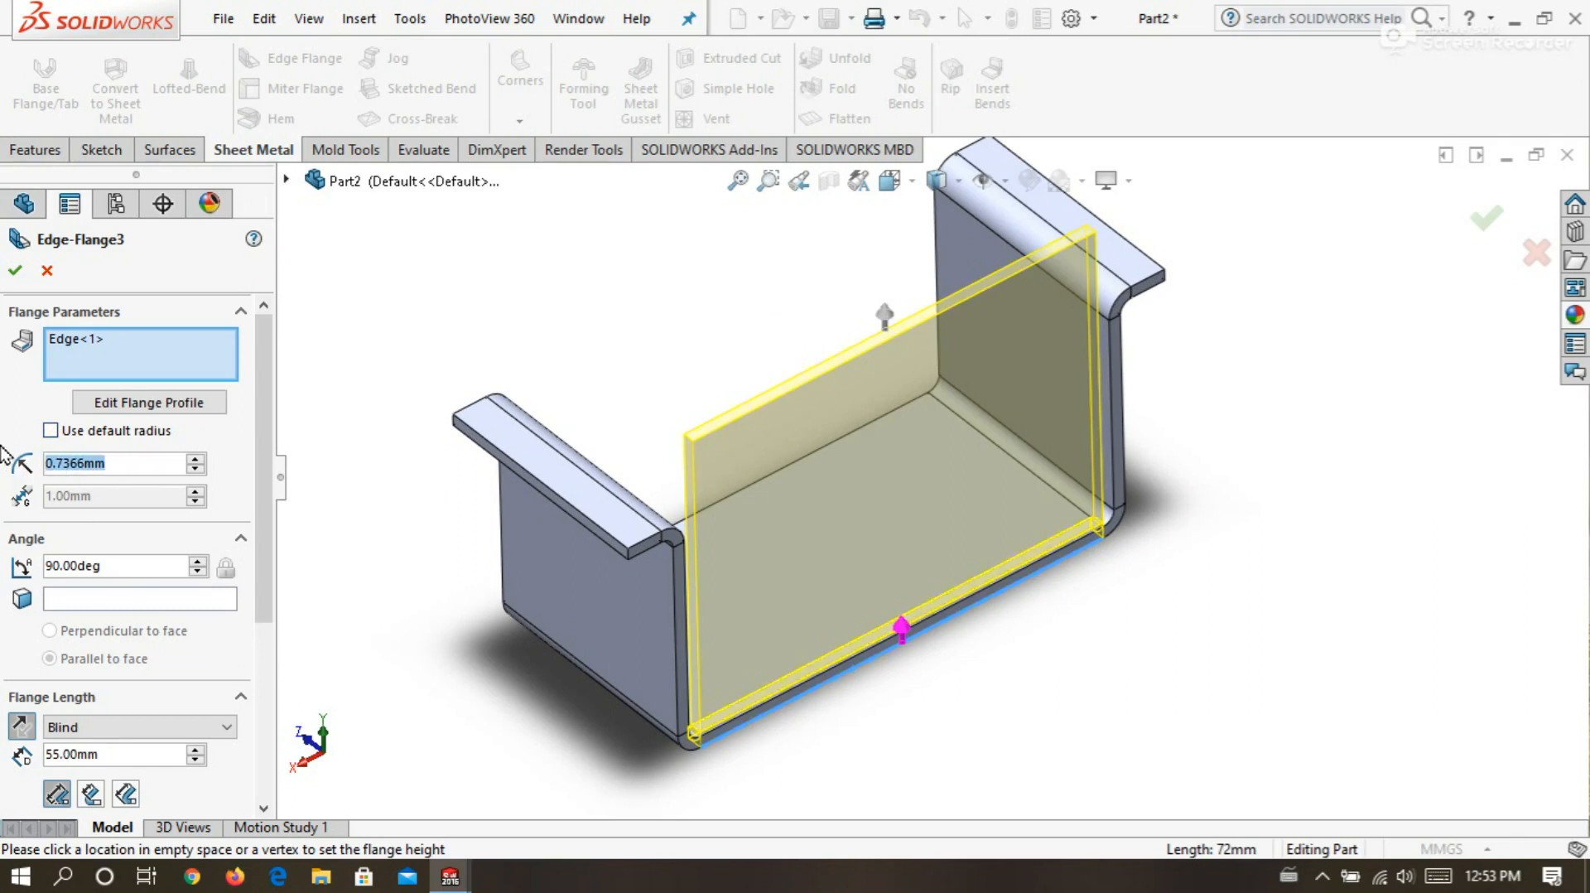
pyautogui.write('2')
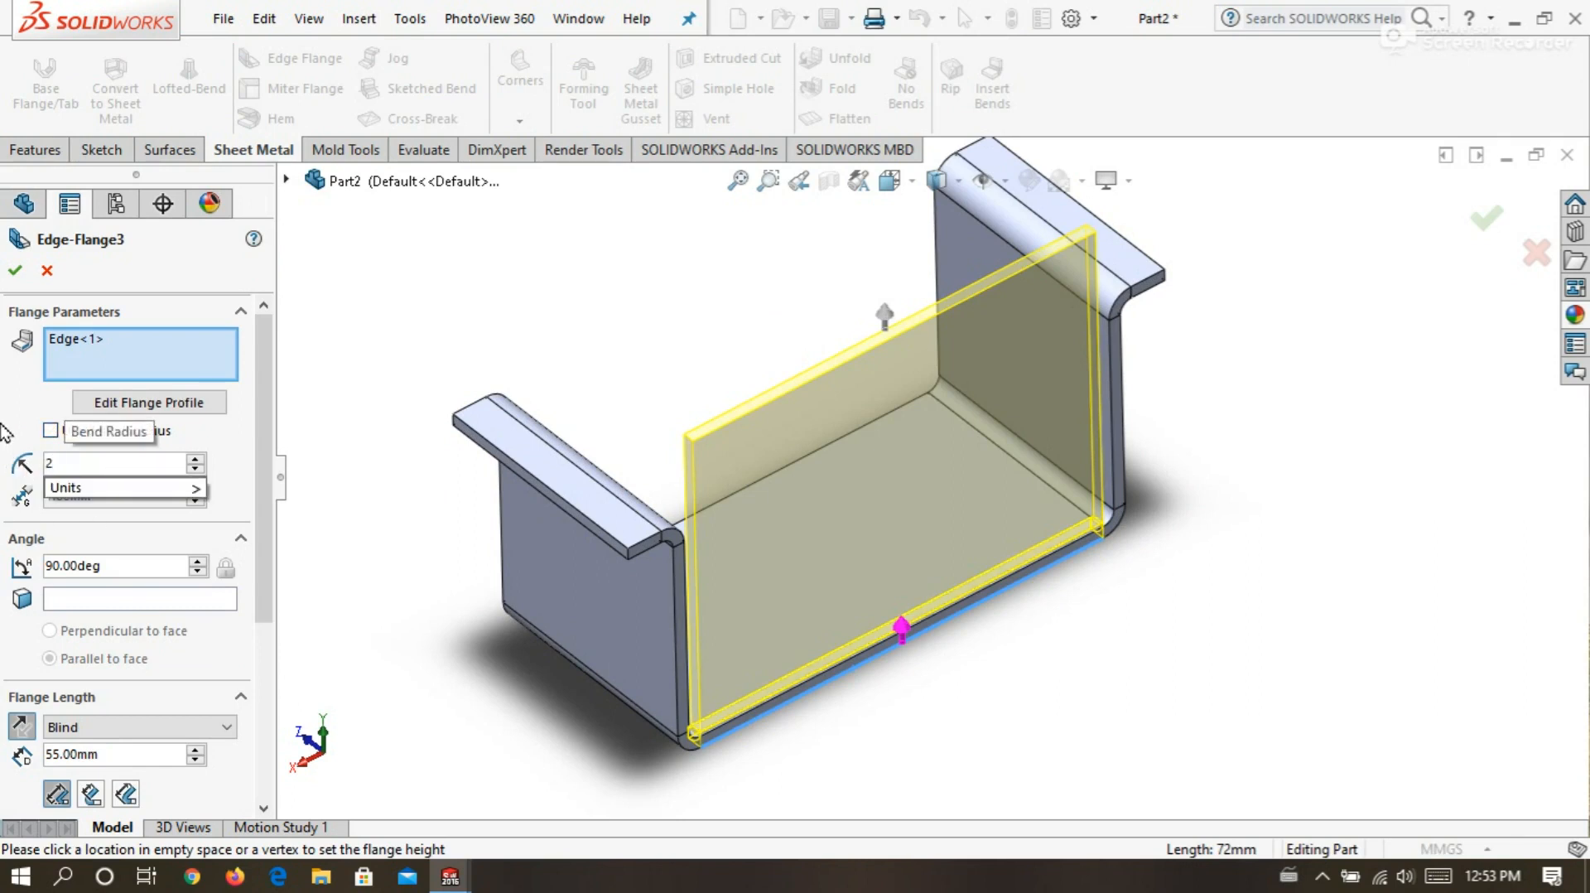
pyautogui.press('Return')
pyautogui.scroll(-3, 281, 646)
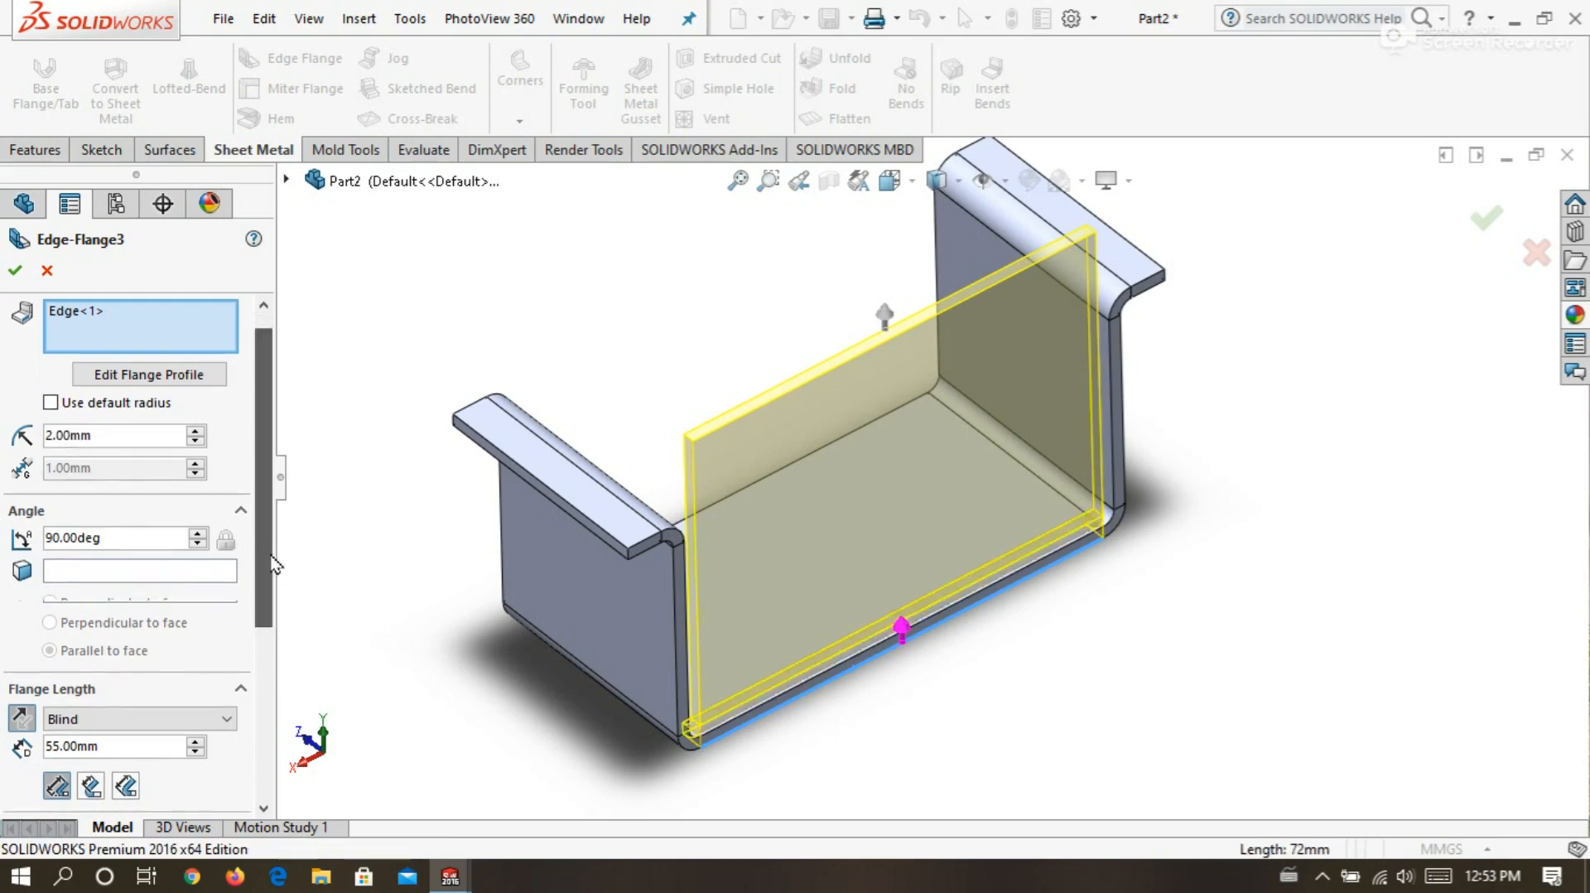
pyautogui.scroll(-1, 281, 646)
pyautogui.moveTo(149, 518); pyautogui.dragTo(50, 537)
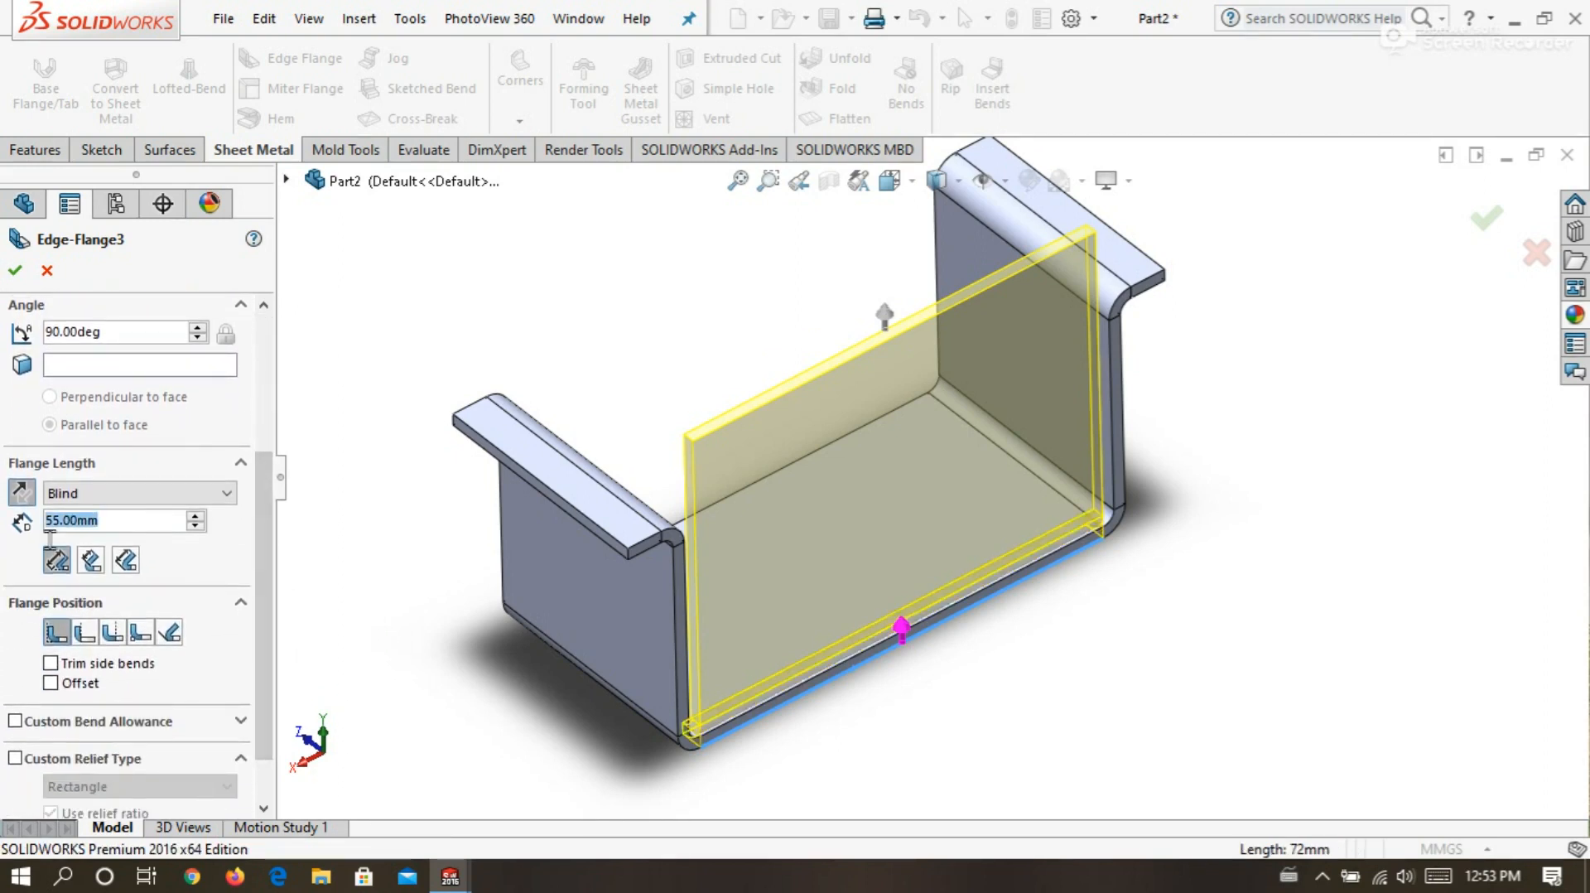
pyautogui.write('44')
pyautogui.press('Return')
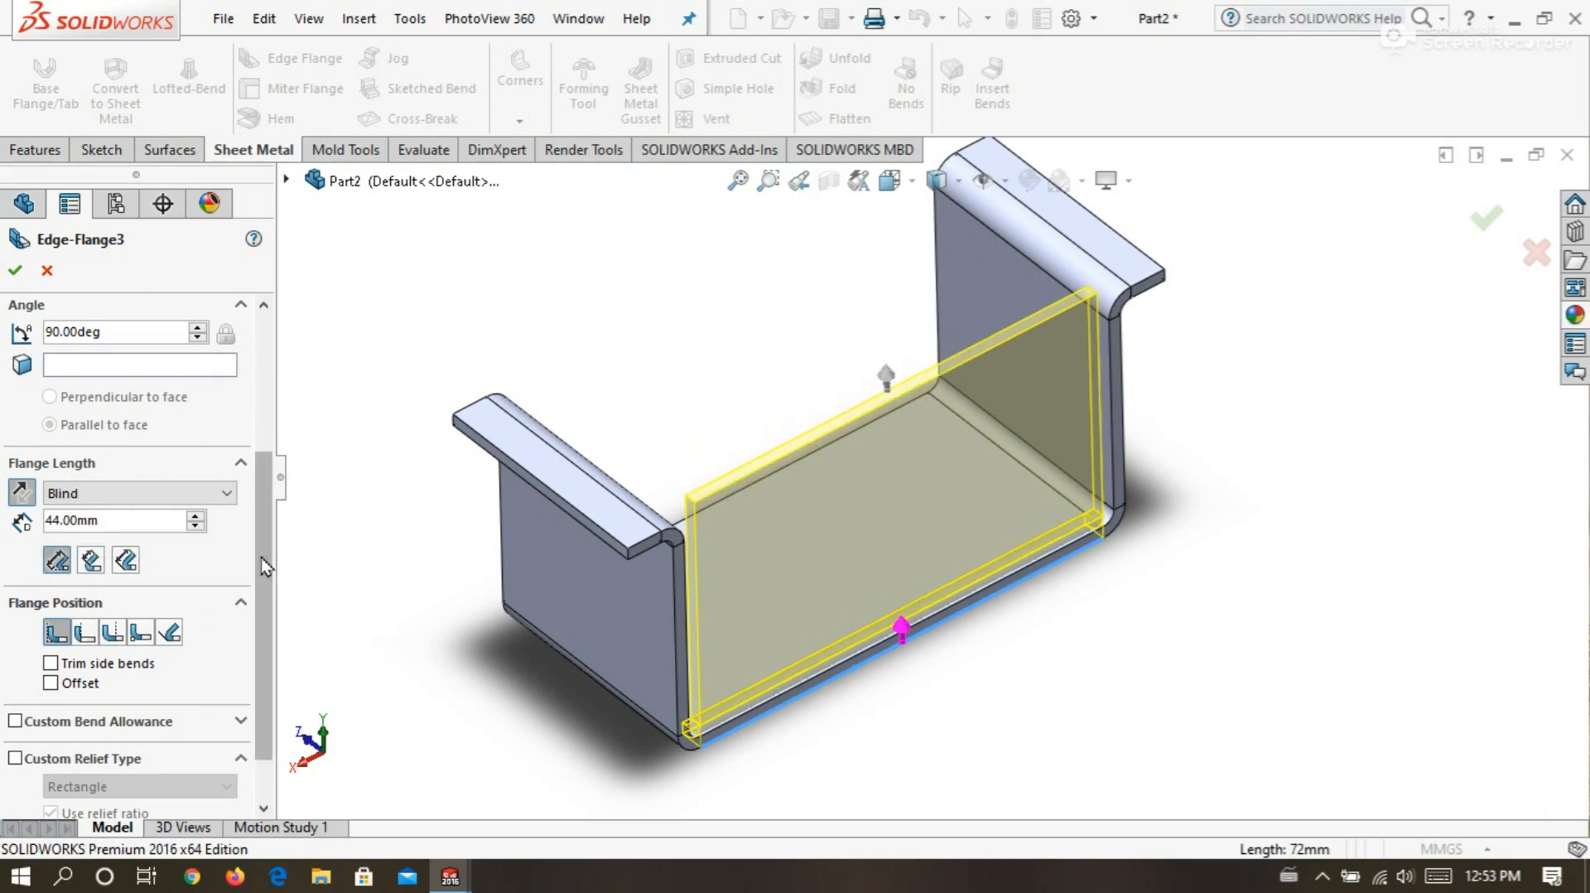
# Enable a custom bend allowance for the base-edge flange, using the Bend Allowance type with a value of 1 mm.
pyautogui.scroll(-1, 270, 605)
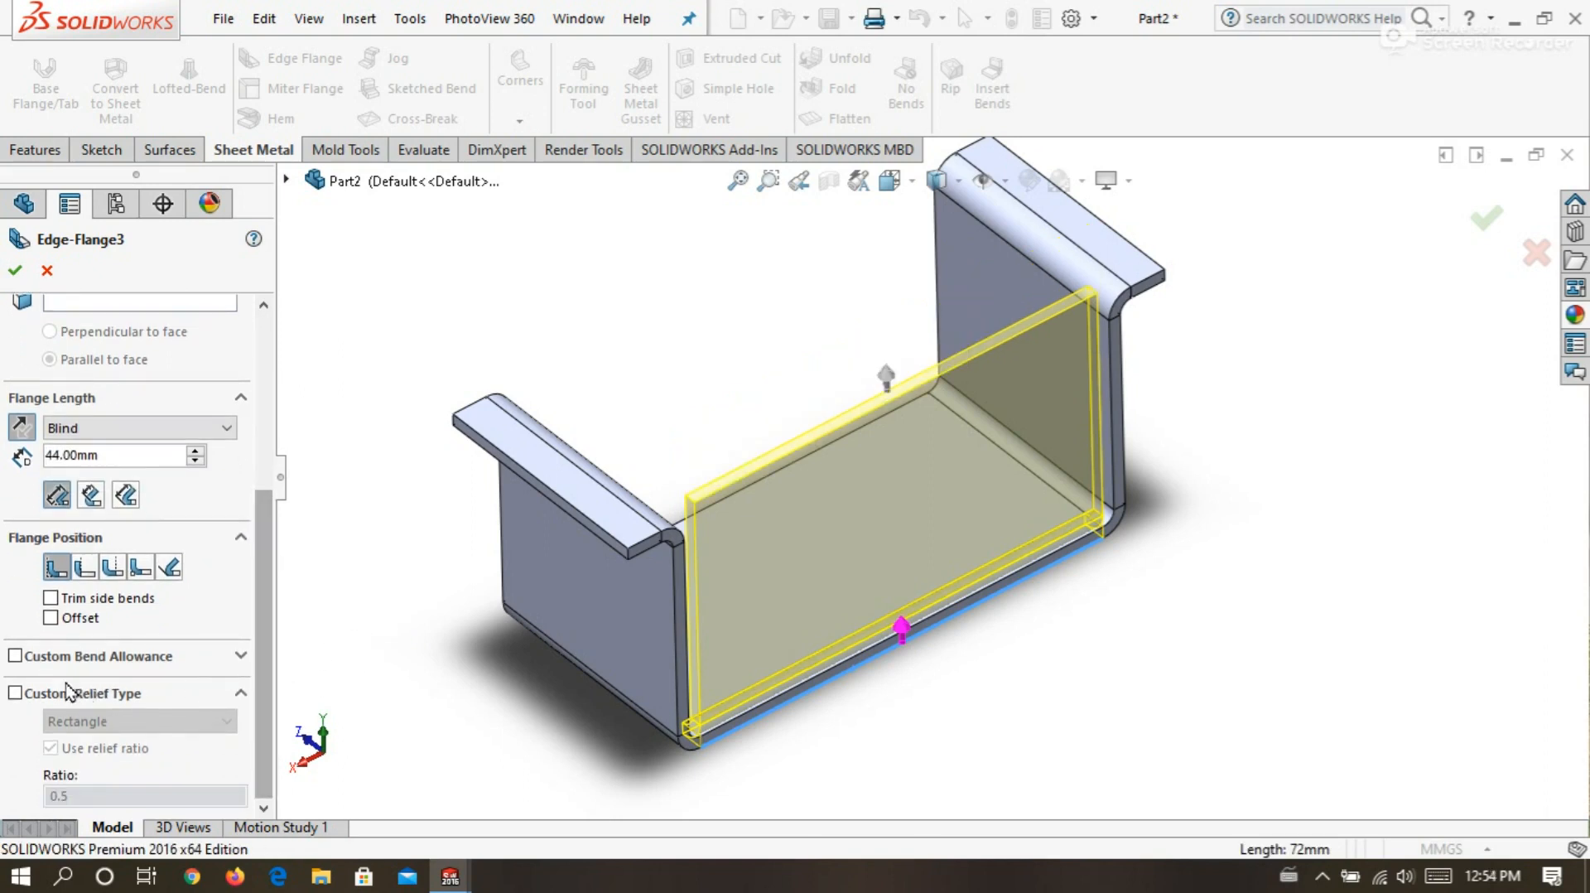
pyautogui.scroll(1, 63, 662)
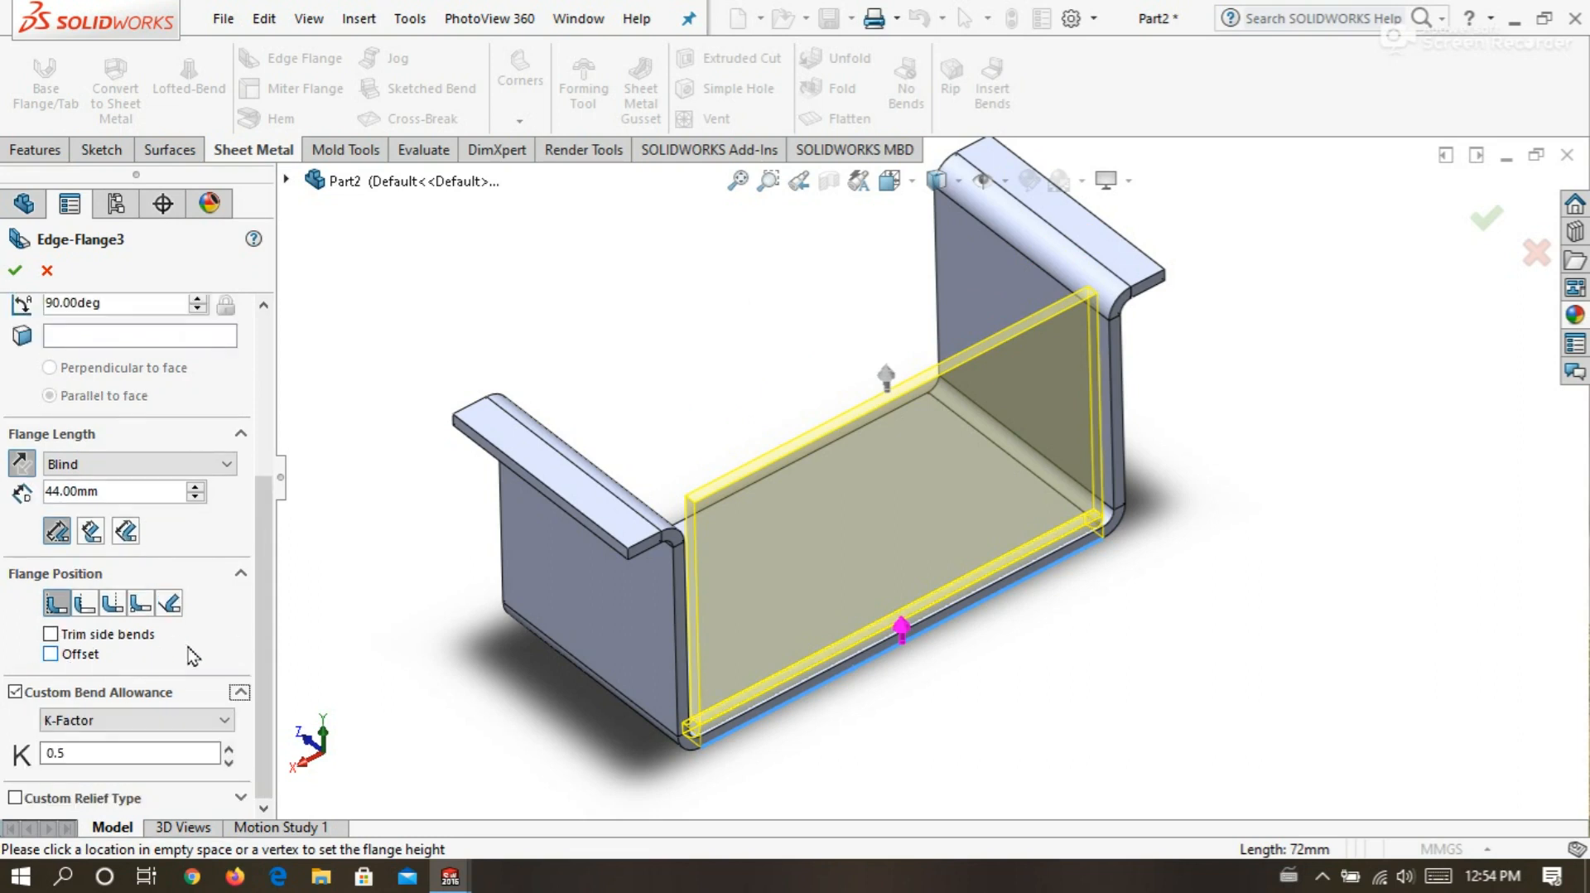
pyautogui.click(177, 720)
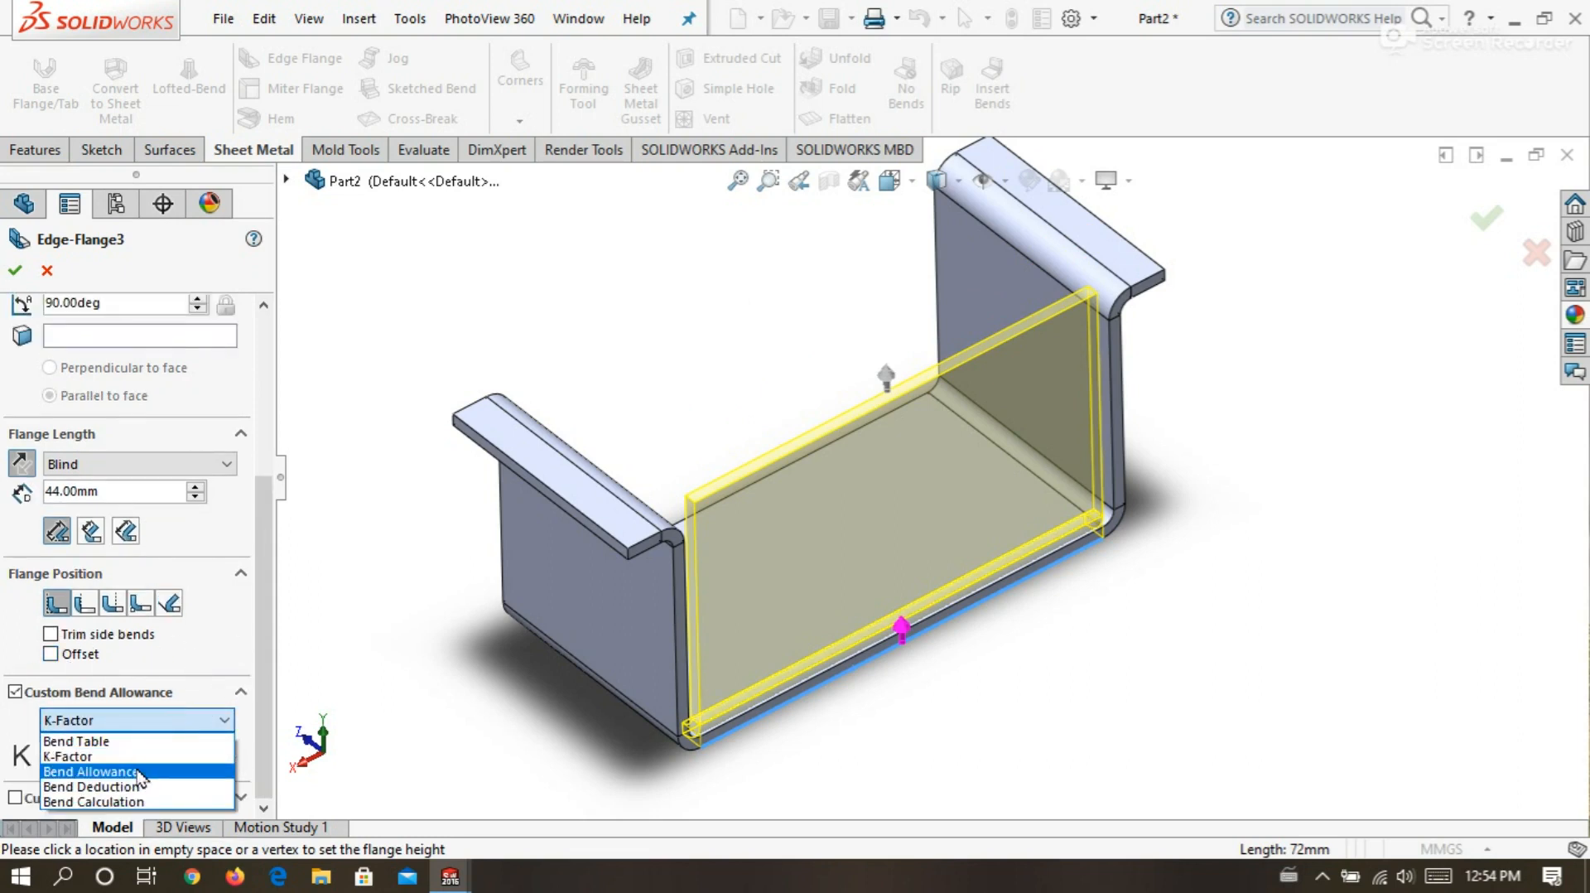
pyautogui.click(135, 770)
pyautogui.click(227, 748)
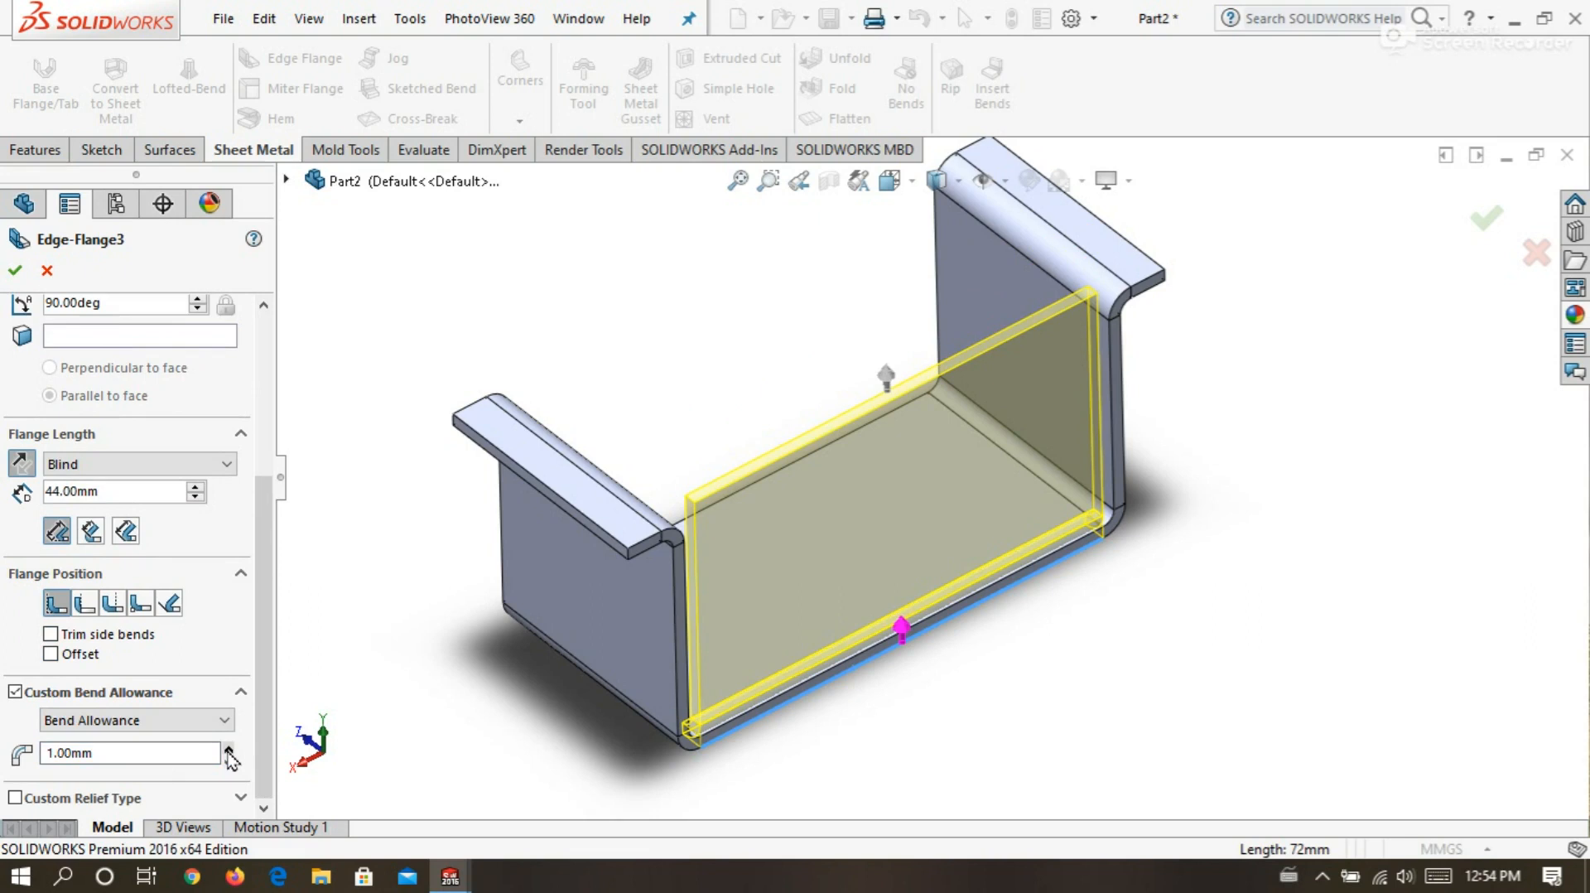
# Edit the flange profile viewed face-on and pull both vertical sides inward to about 8 mm from the upright flanges' outer faces.
pyautogui.moveTo(267, 672); pyautogui.dragTo(276, 470)
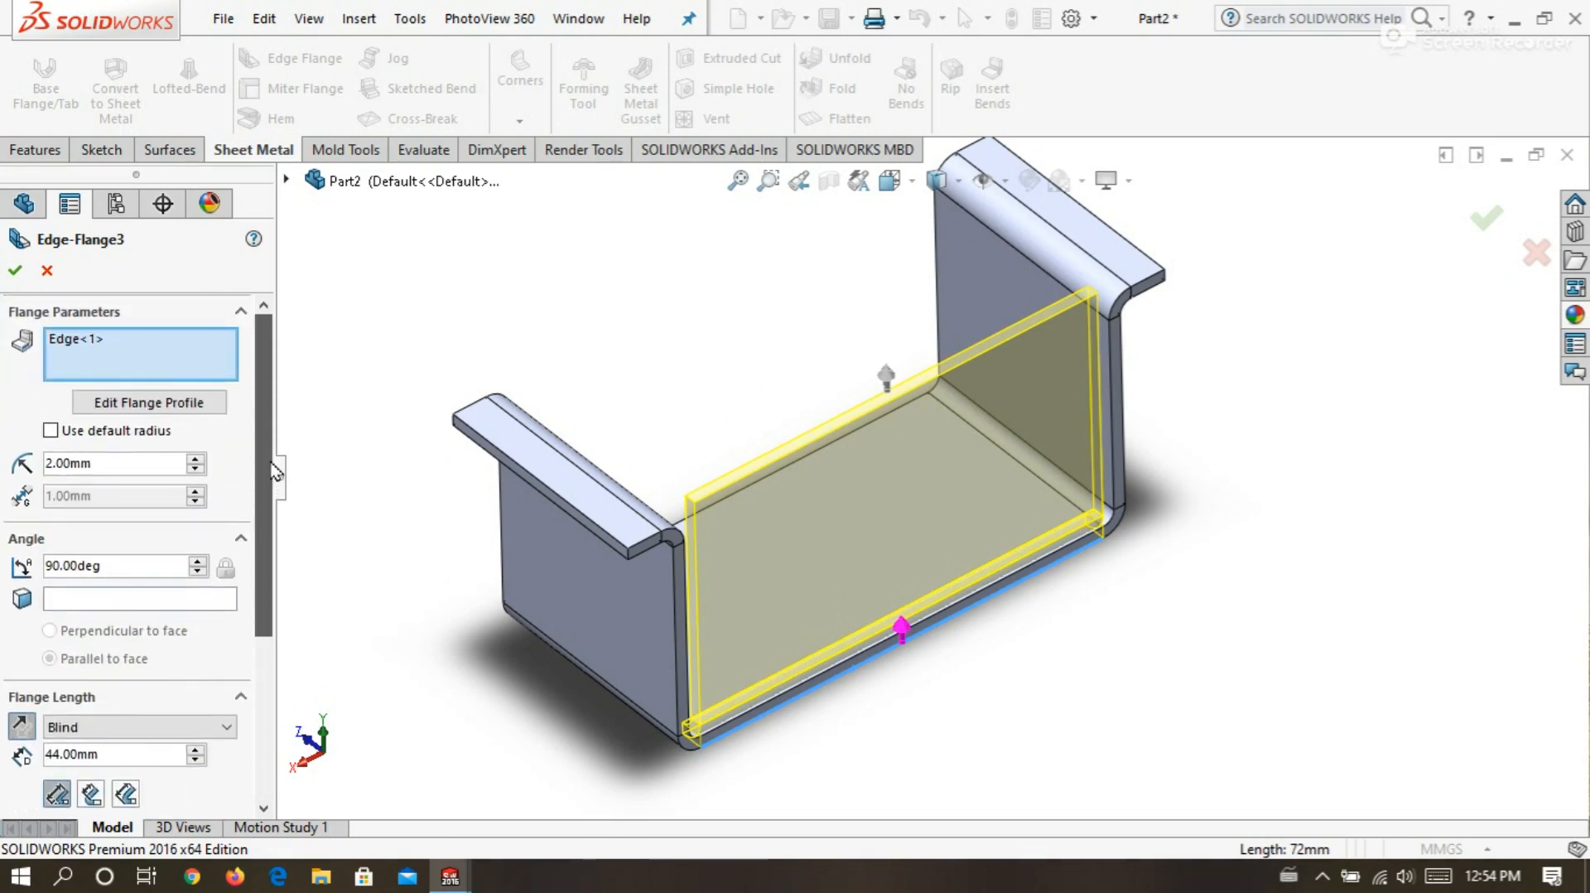
pyautogui.click(189, 403)
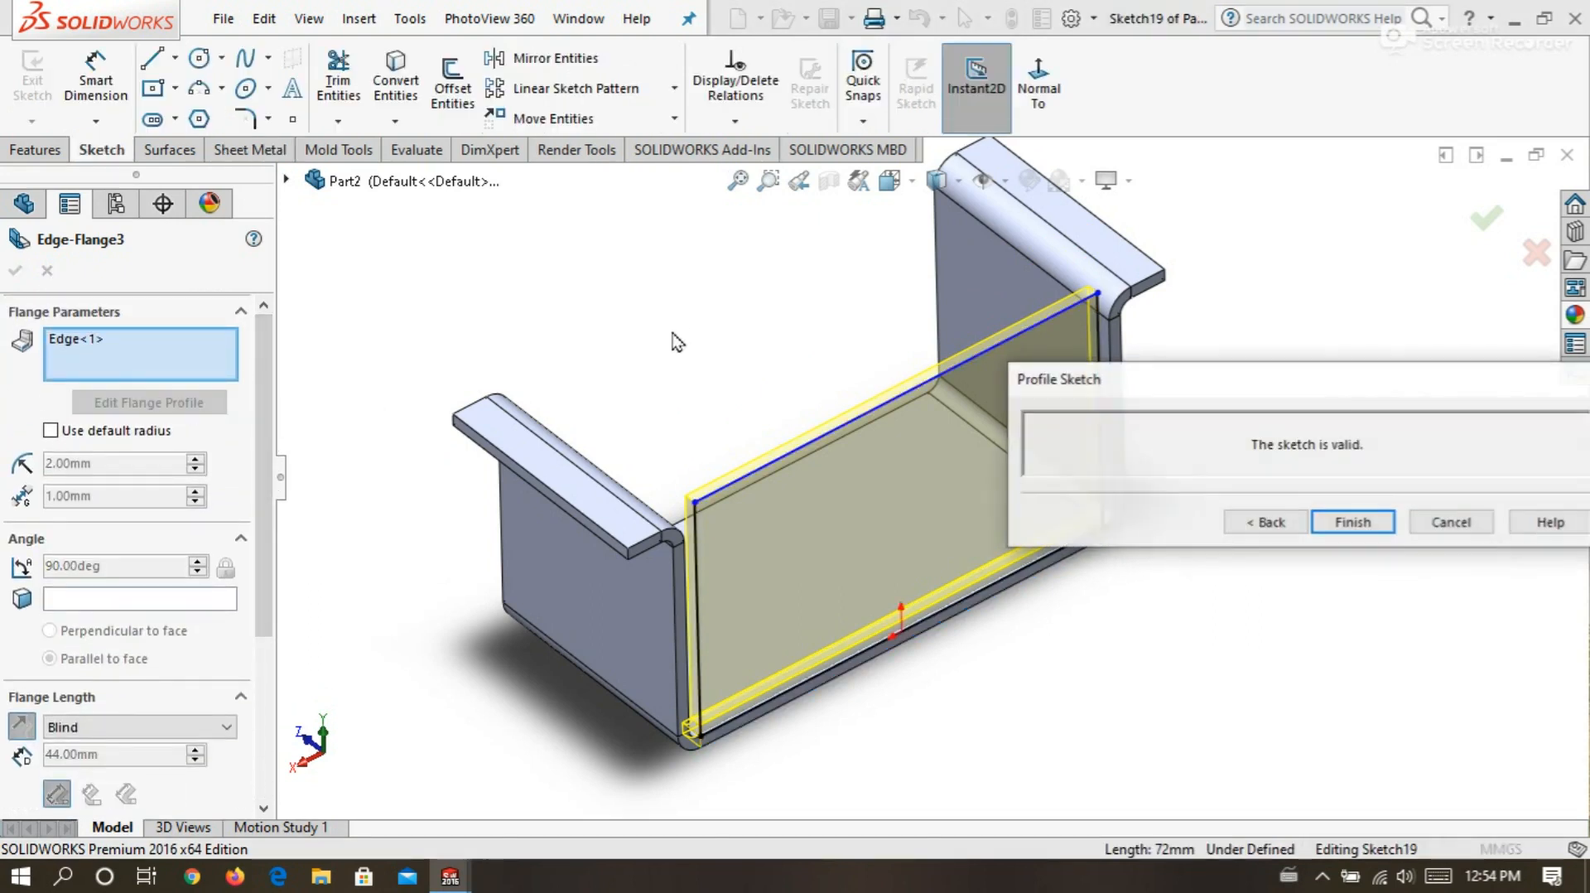
pyautogui.click(1037, 90)
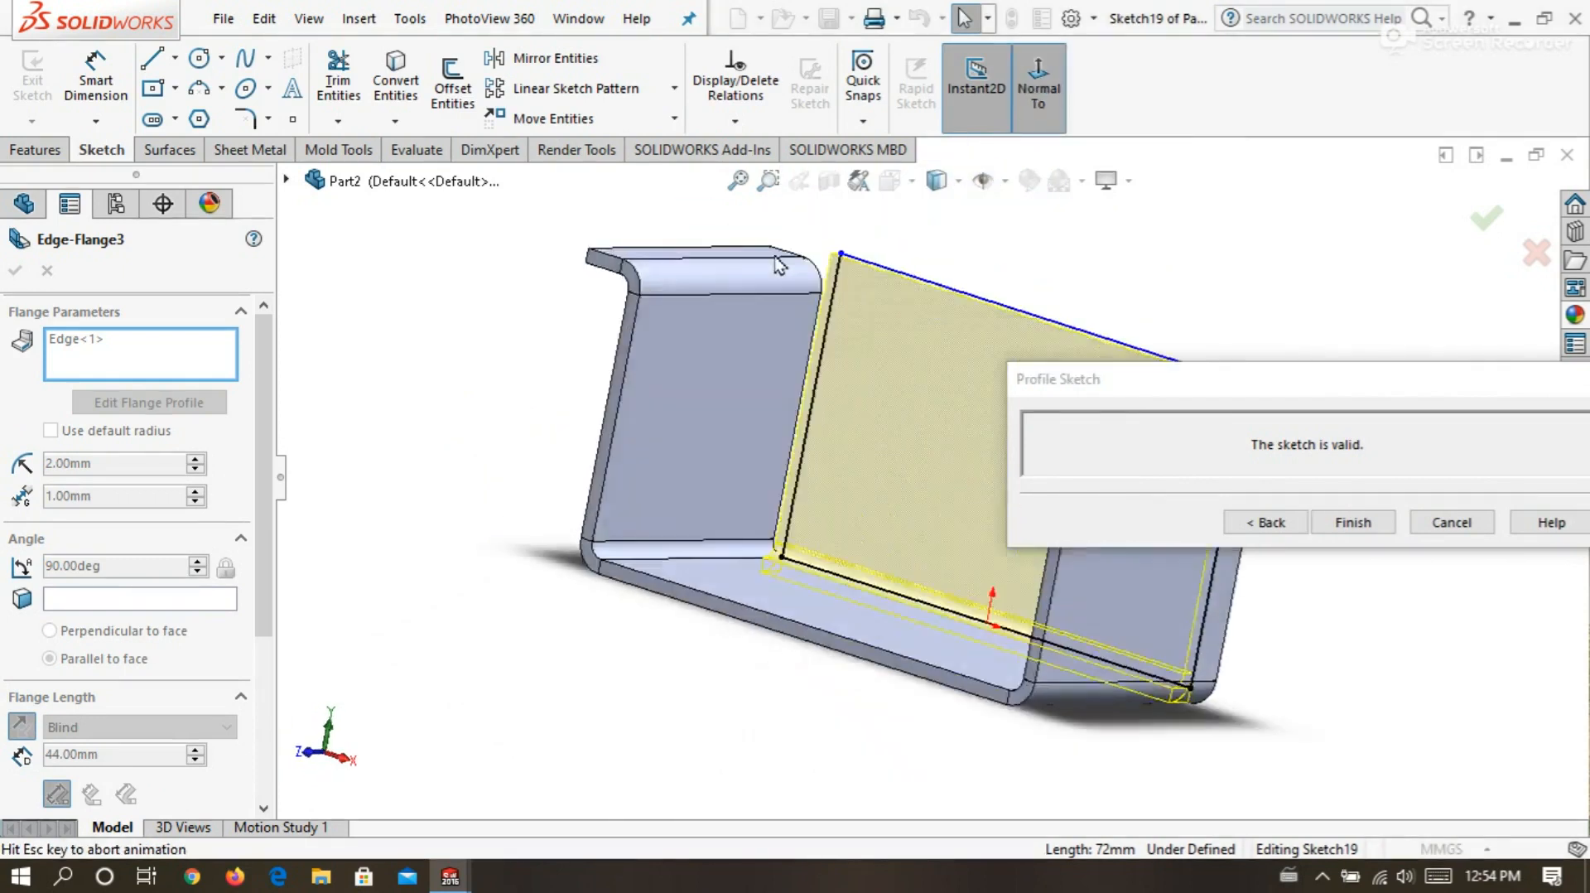
pyautogui.scroll(-1, 869, 447)
pyautogui.scroll(5, 704, 464)
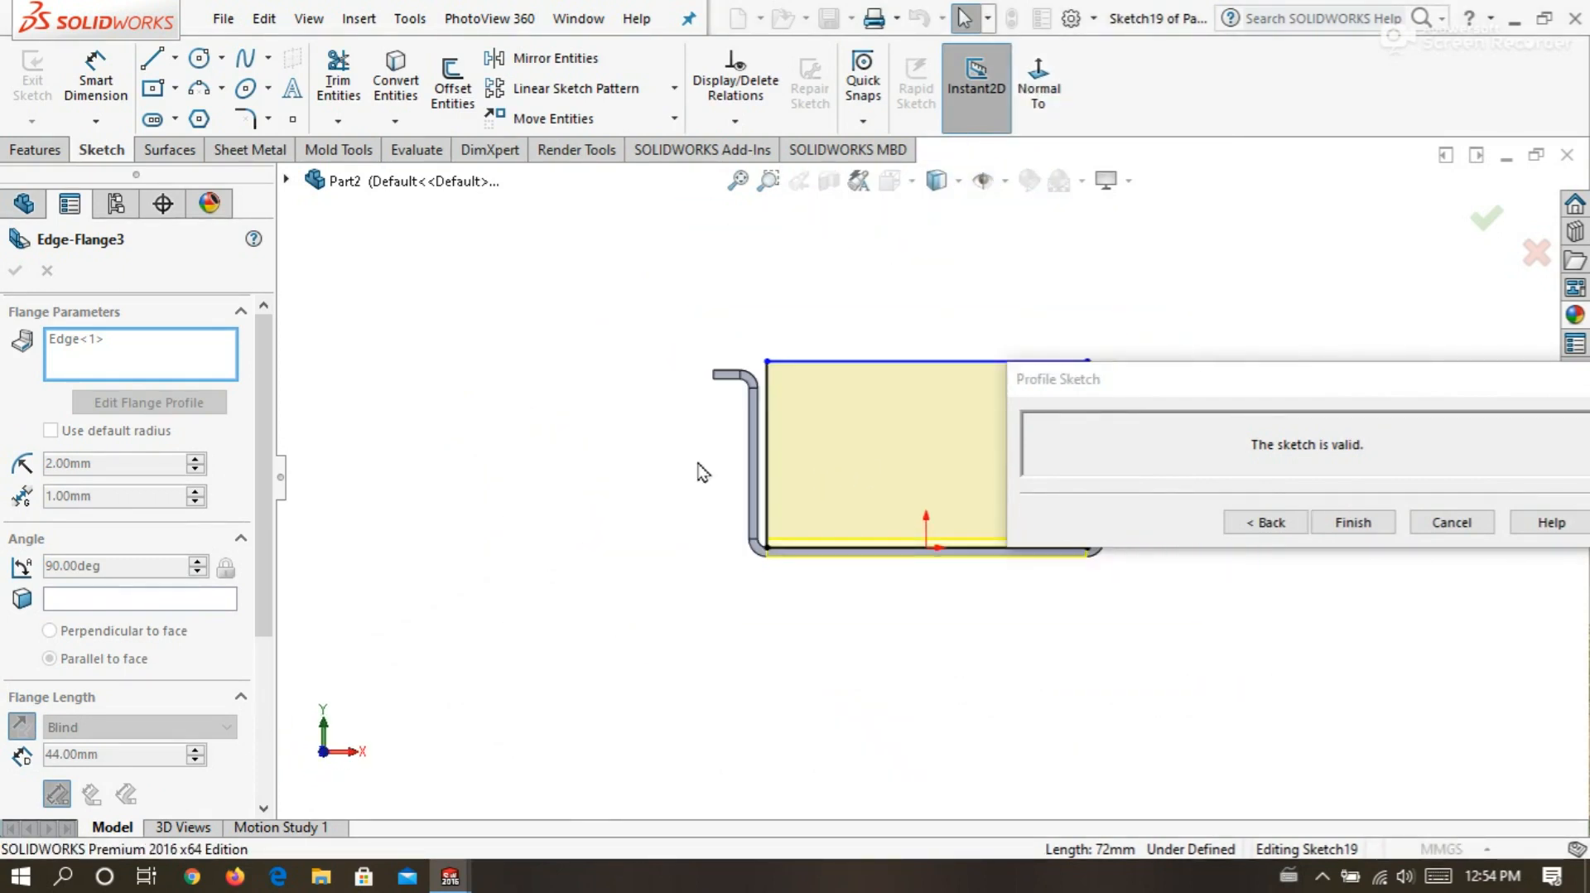
pyautogui.scroll(-2, 1085, 295)
pyautogui.scroll(-3, 833, 601)
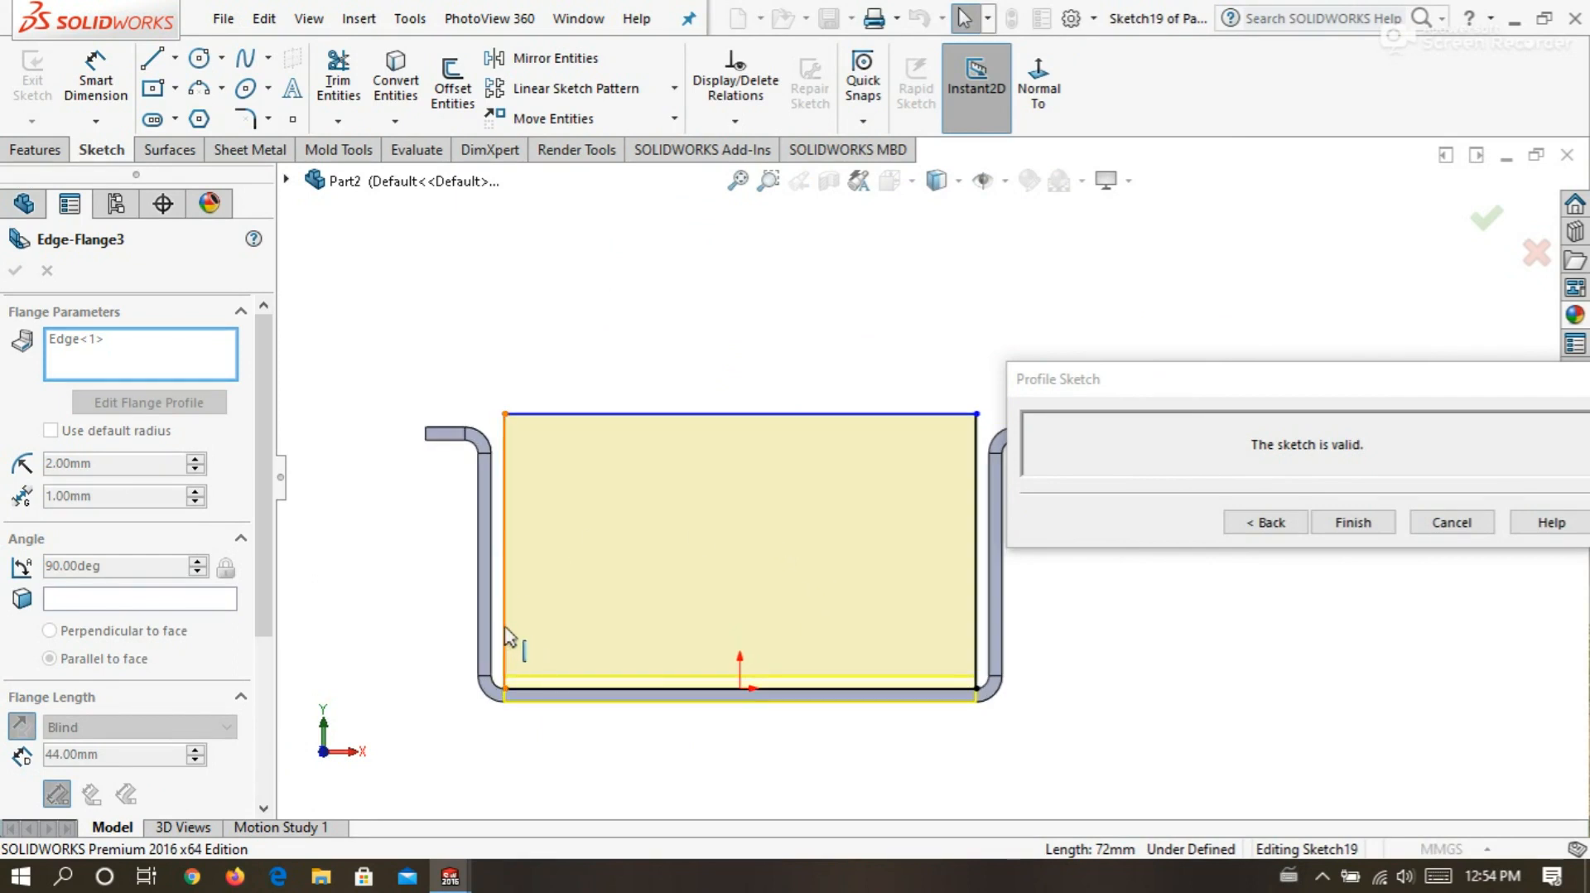
pyautogui.moveTo(507, 636); pyautogui.dragTo(537, 638)
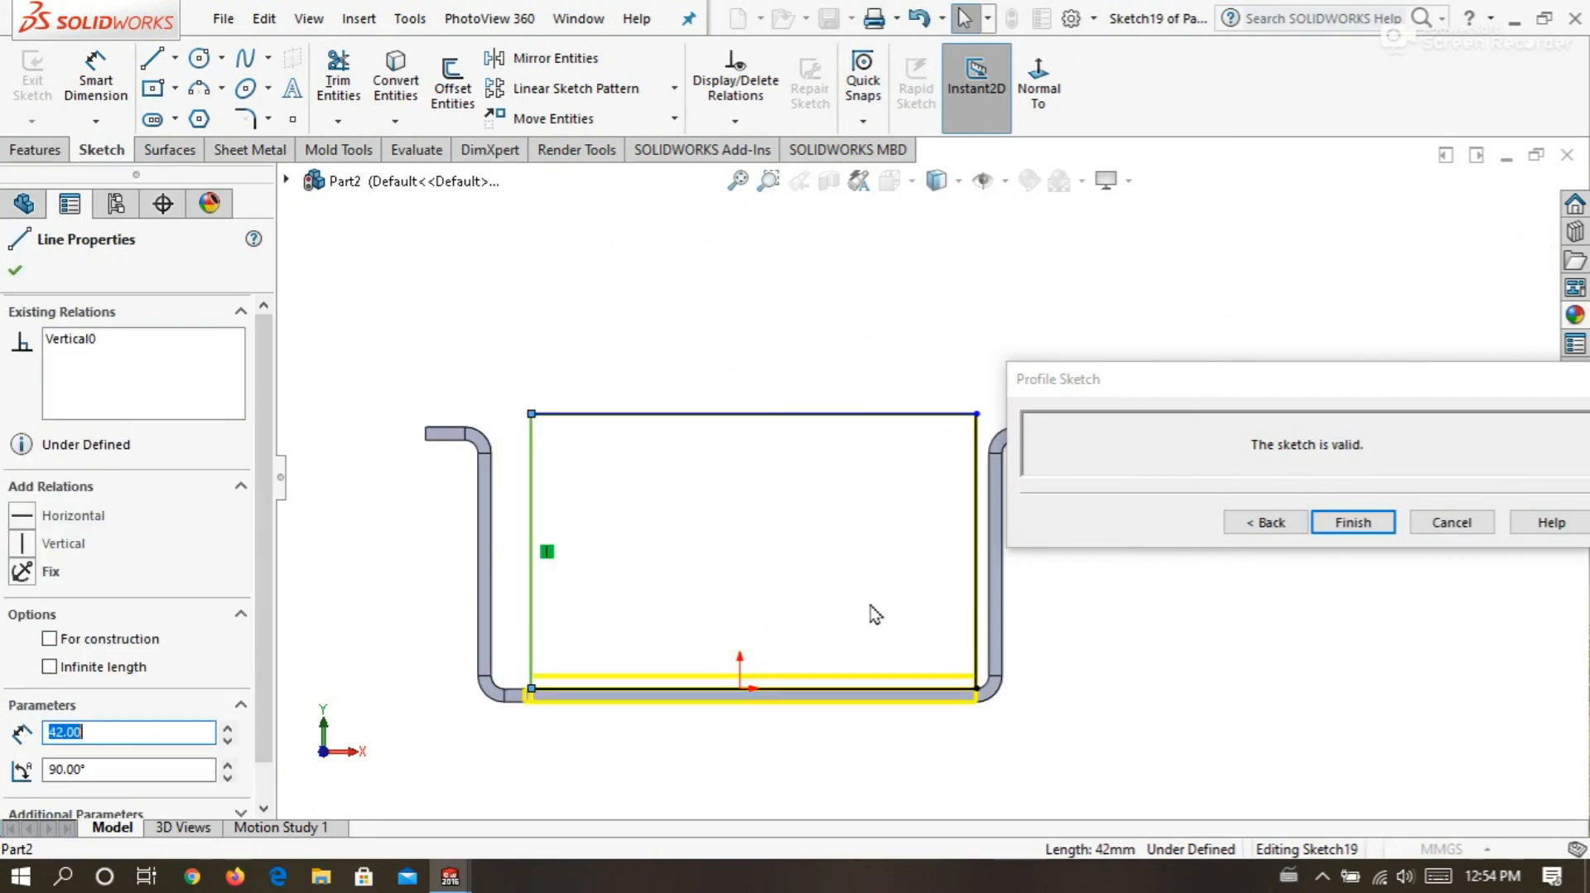
pyautogui.click(977, 593)
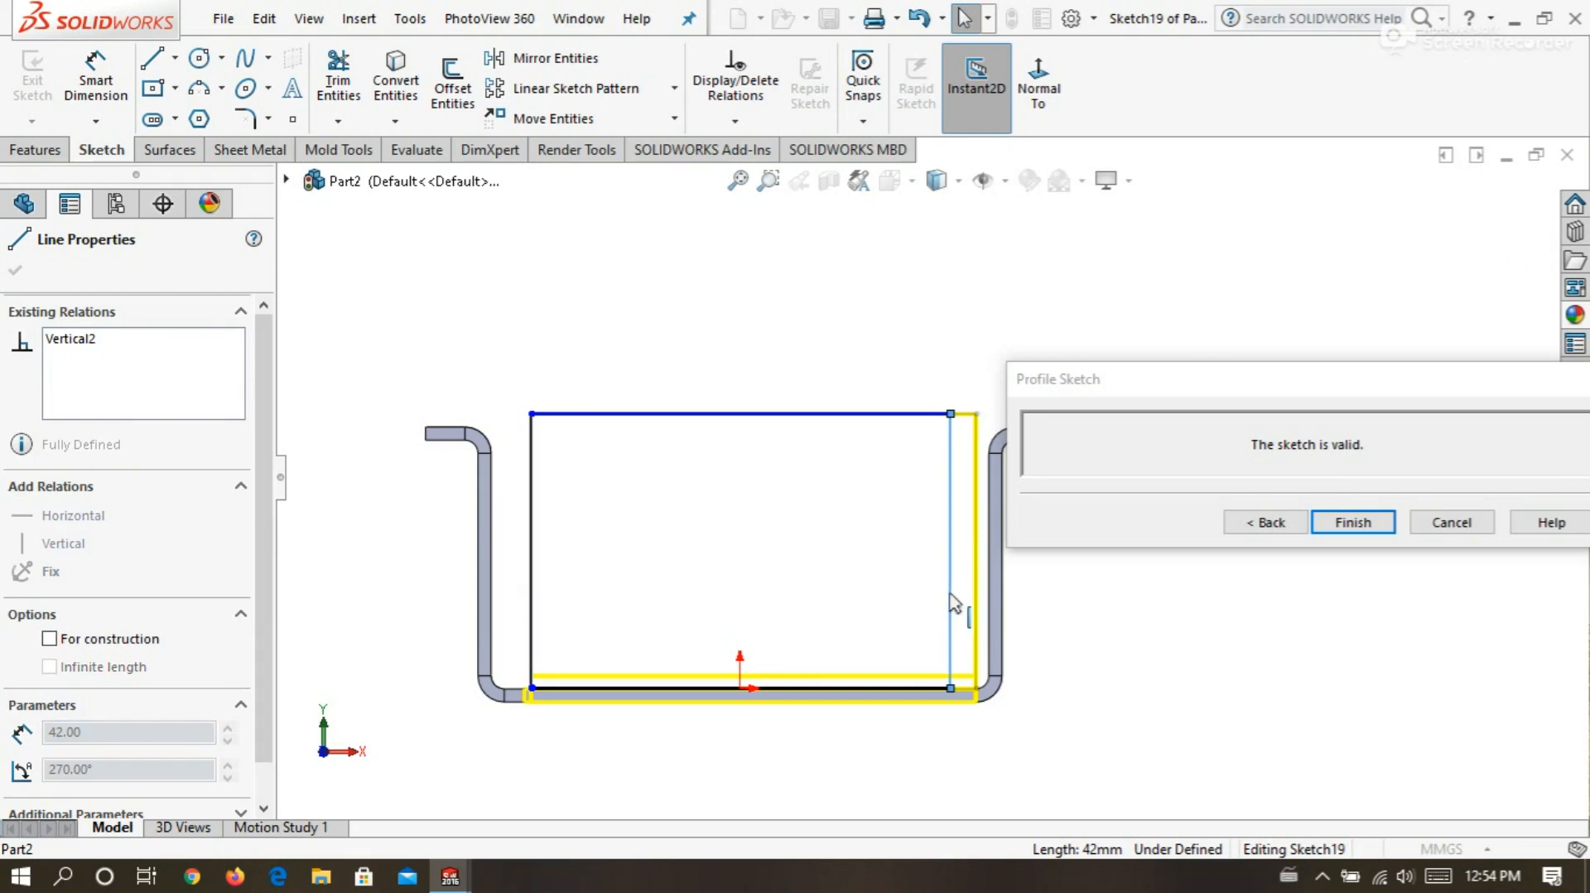
pyautogui.scroll(-1, 766, 540)
pyautogui.click(684, 299)
# Dimension the profile's left vertical side 14 mm from the outer face of the left upright flange.
pyautogui.click(95, 79)
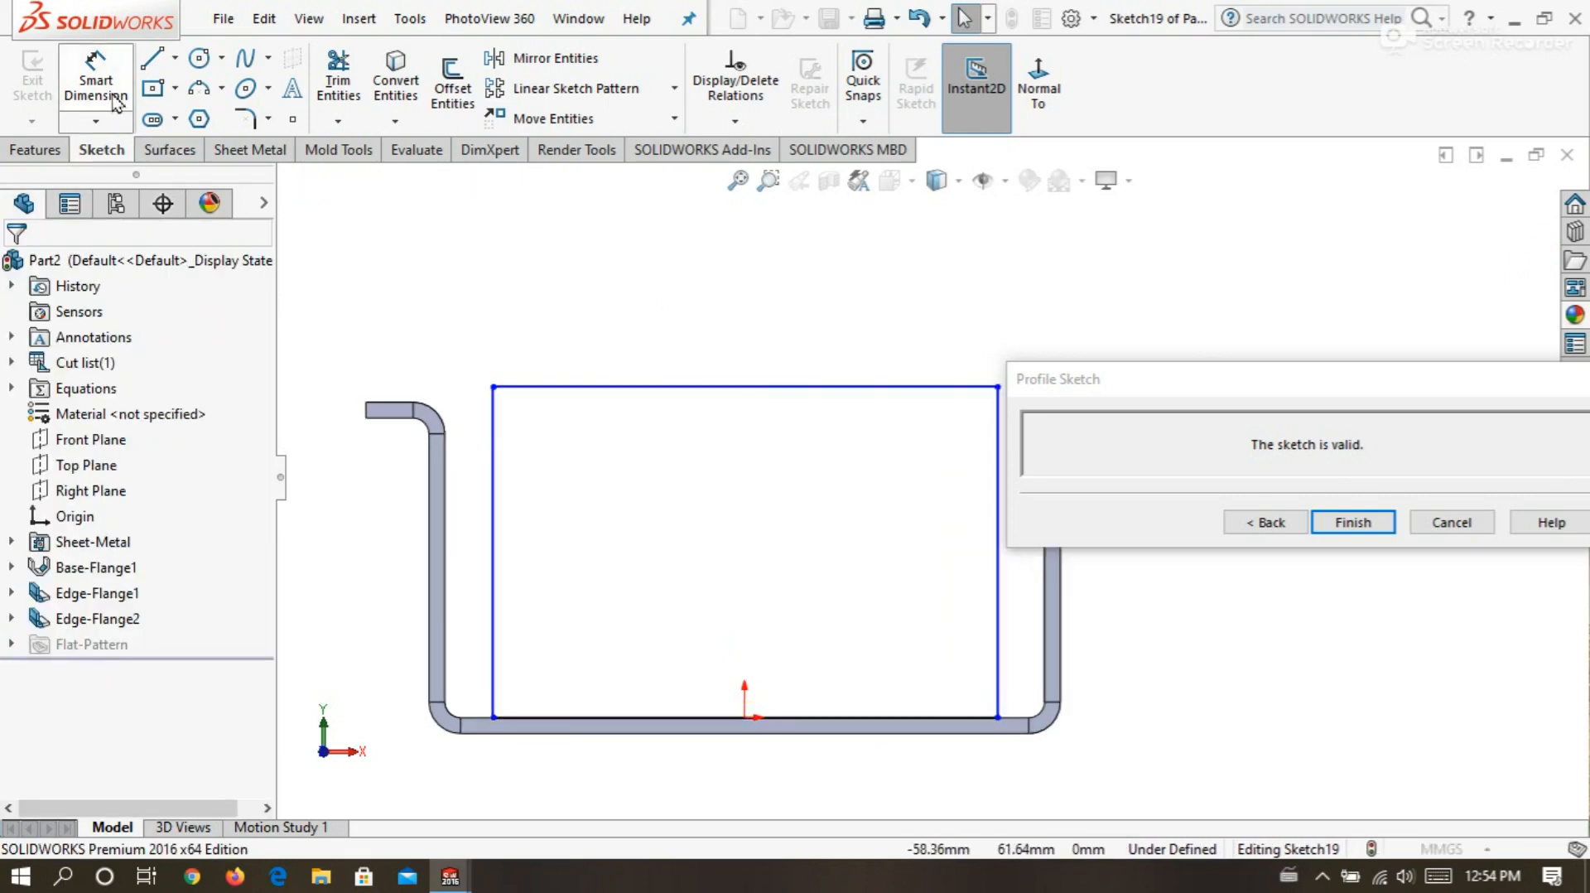
pyautogui.click(493, 550)
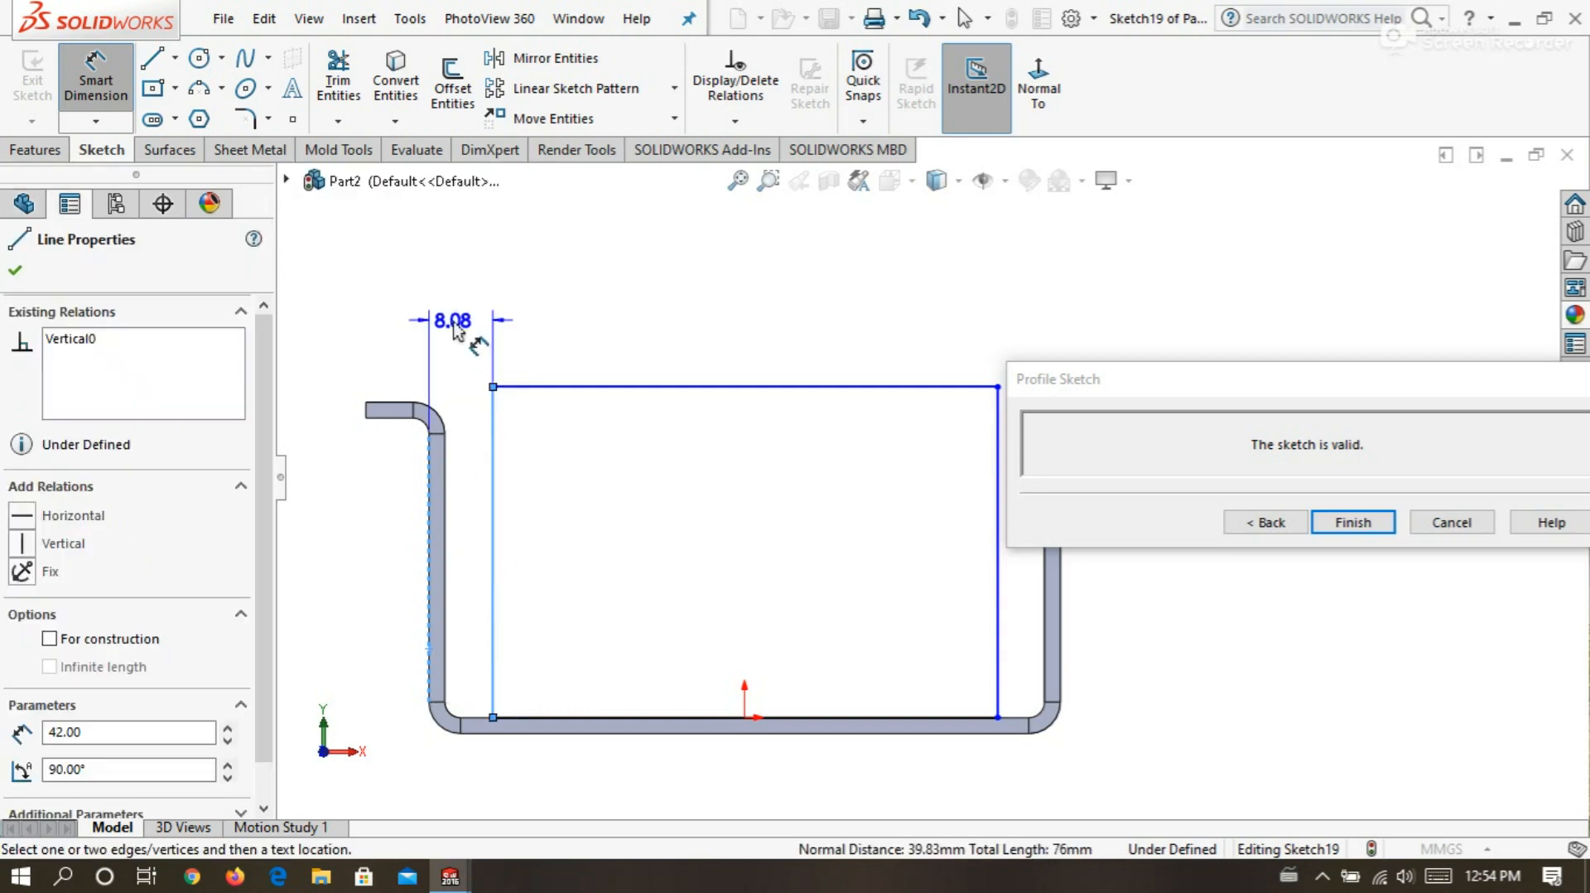
pyautogui.click(454, 323)
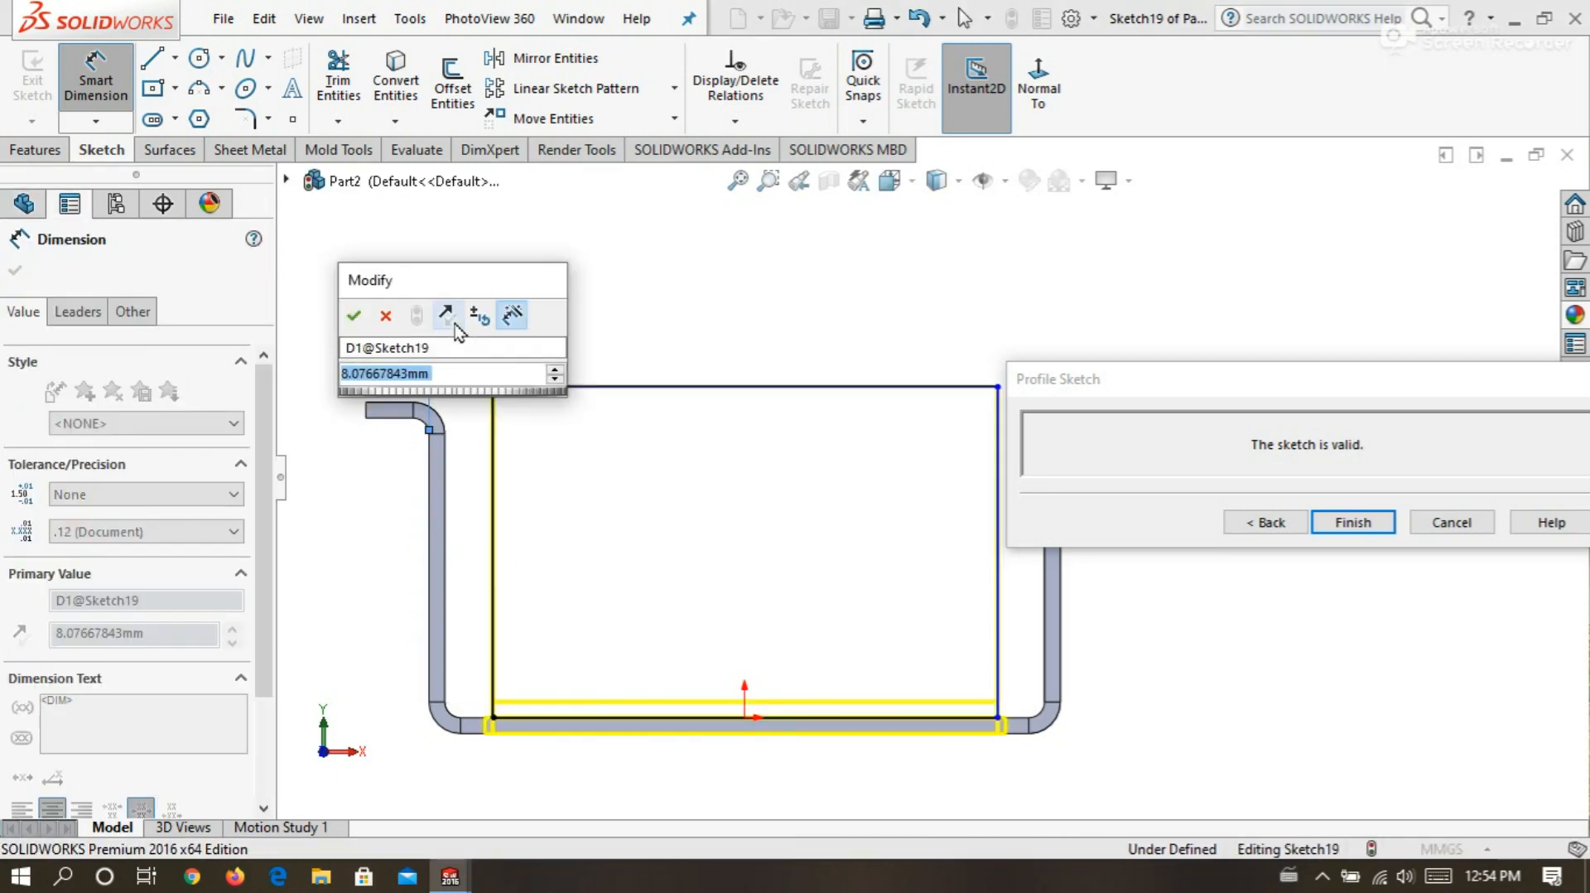
pyautogui.write('14')
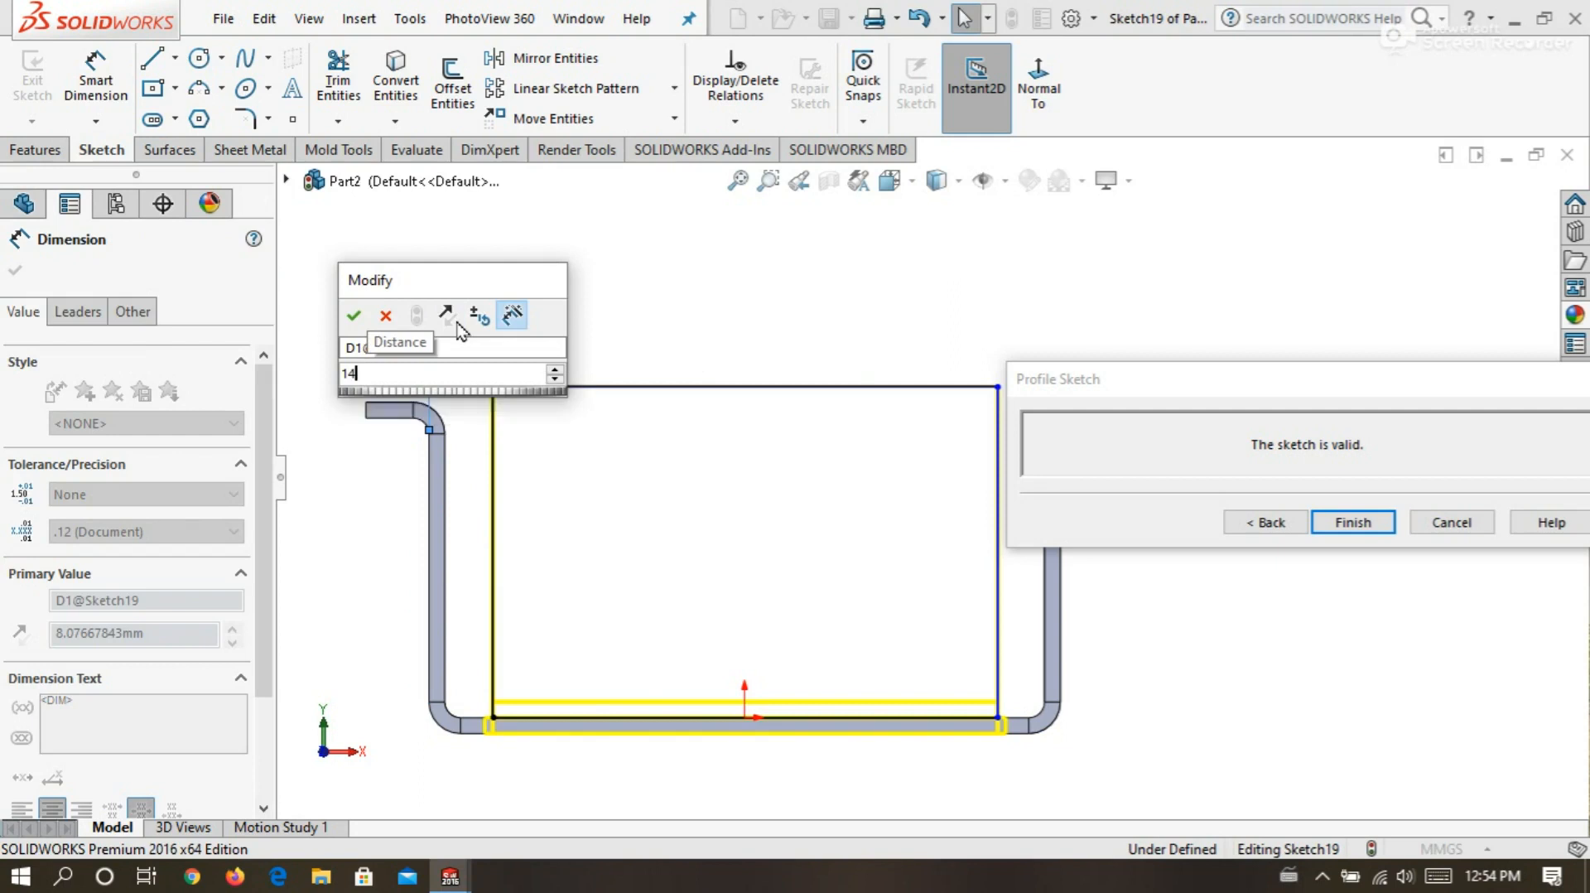
pyautogui.press('Return')
pyautogui.click(678, 298)
# Dimension the profile's right vertical side 14 mm from the outer face of the right upright flange.
pyautogui.scroll(1, 1177, 335)
pyautogui.scroll(-2, 1185, 315)
pyautogui.scroll(3, 898, 308)
pyautogui.scroll(-2, 950, 555)
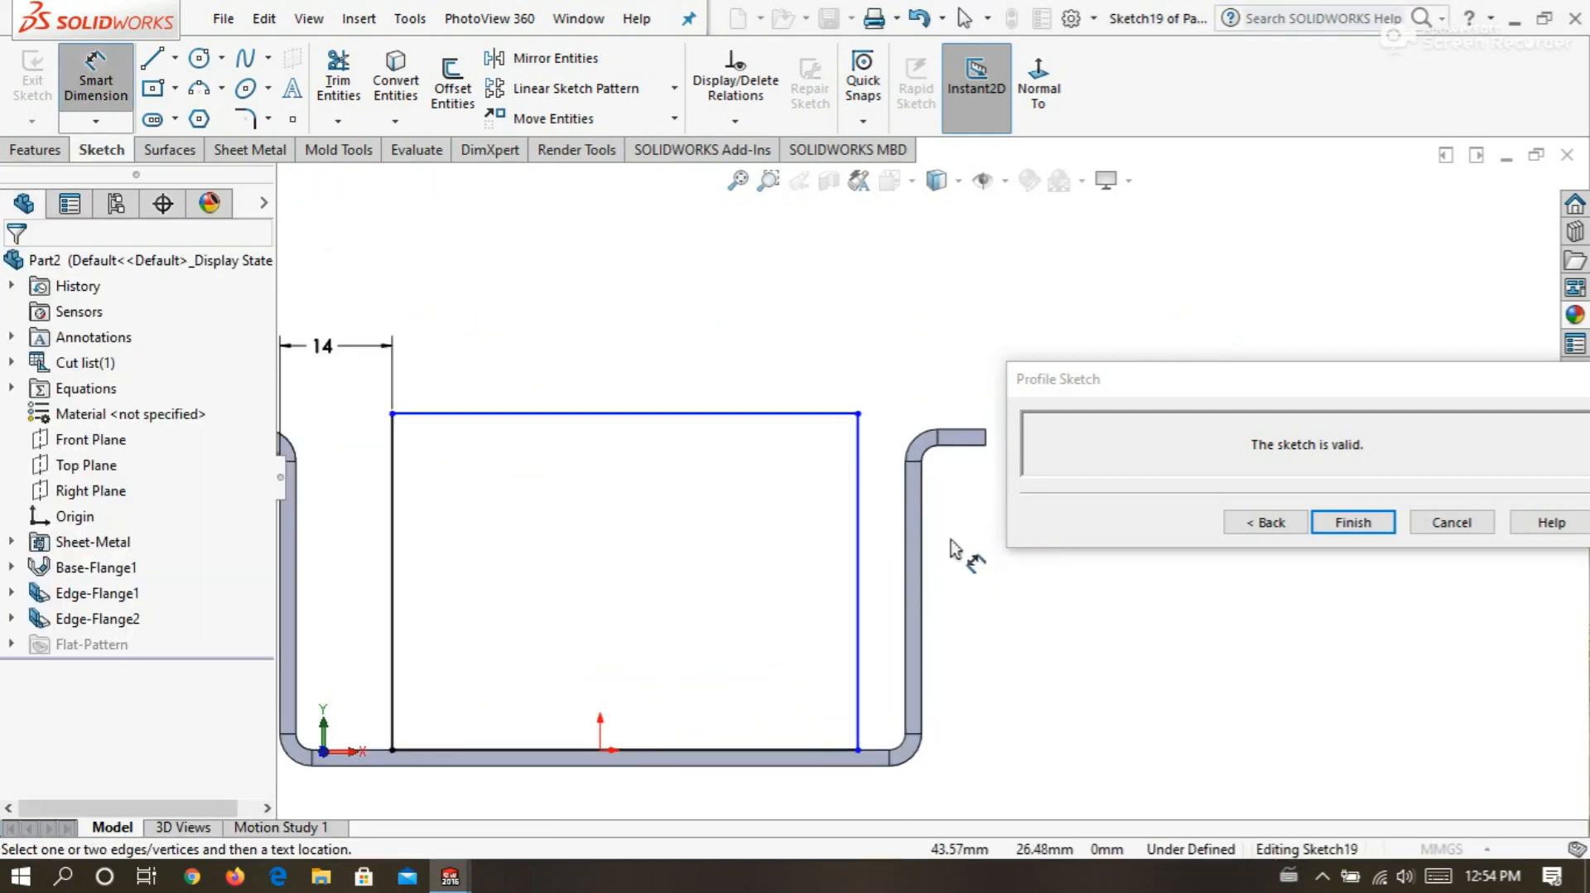
pyautogui.click(858, 506)
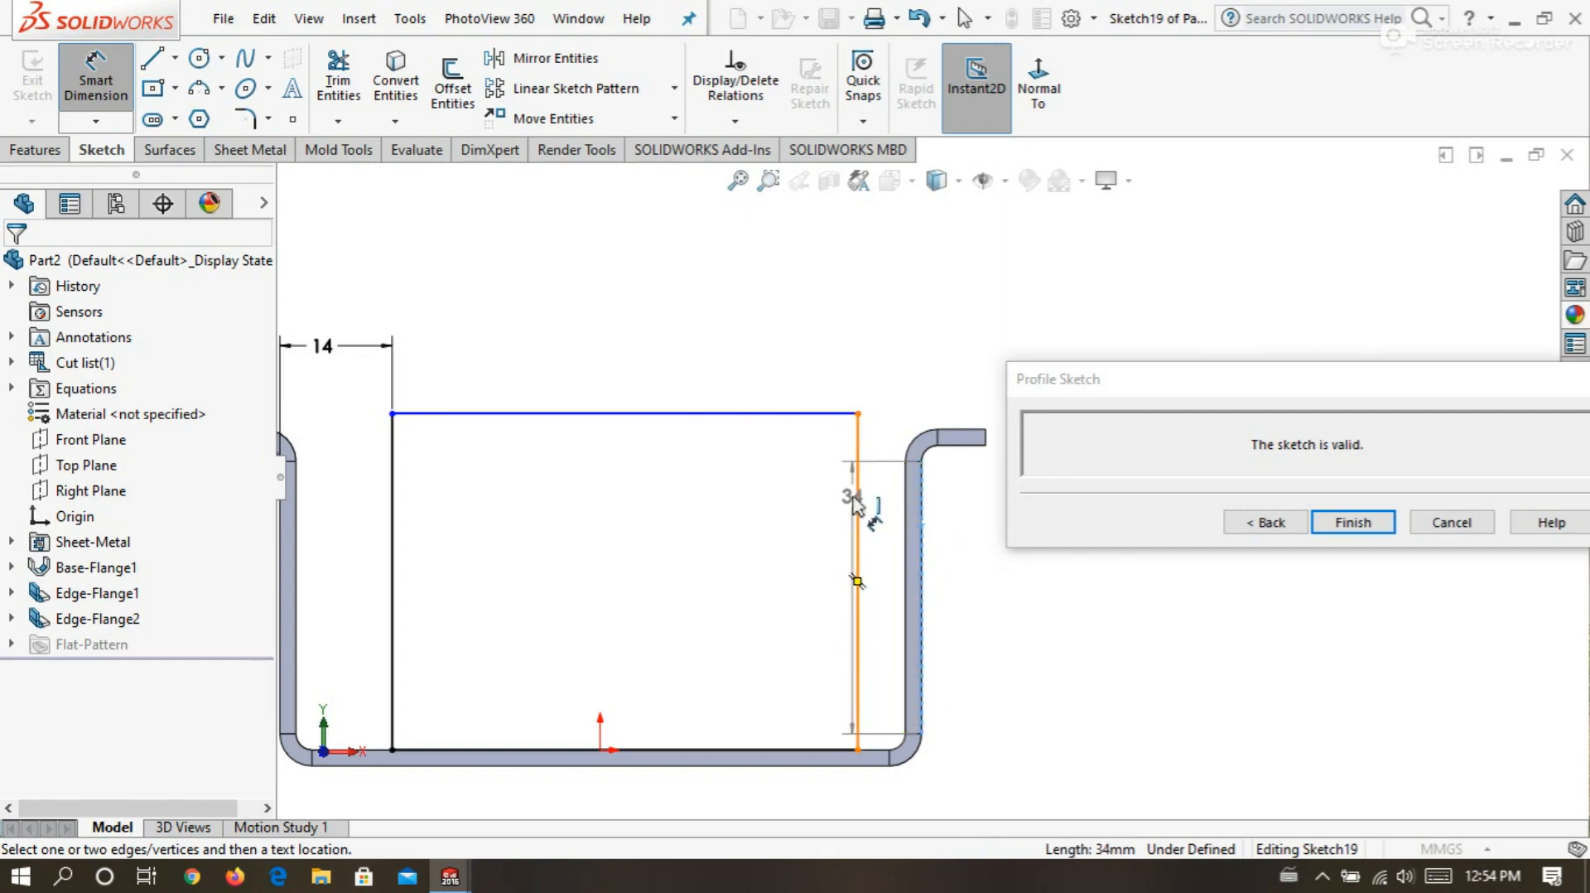
pyautogui.click(873, 357)
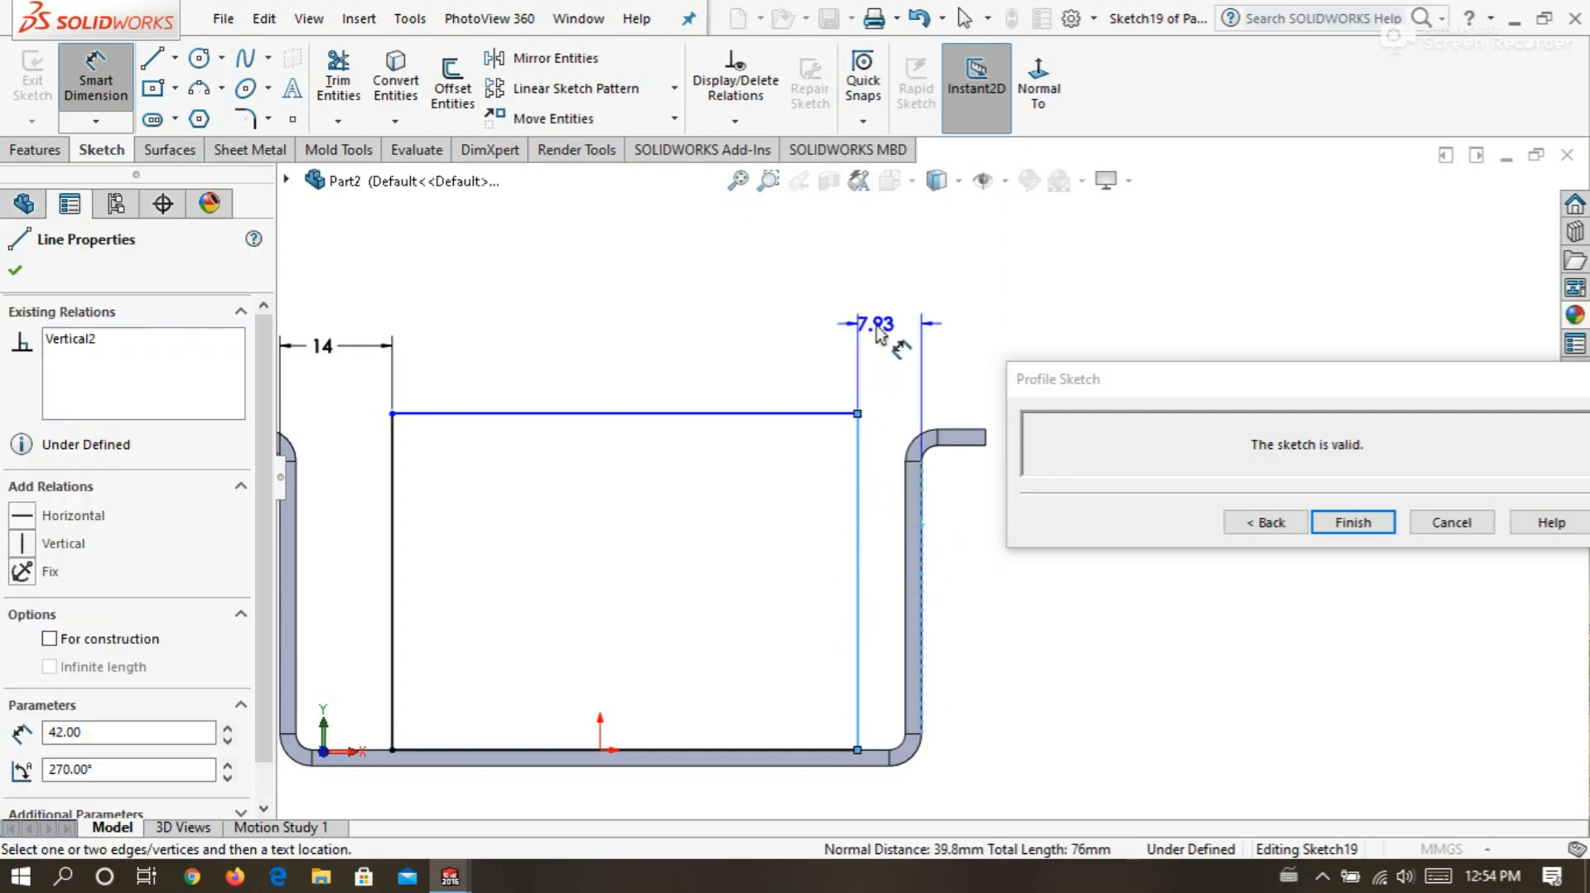
pyautogui.click(878, 331)
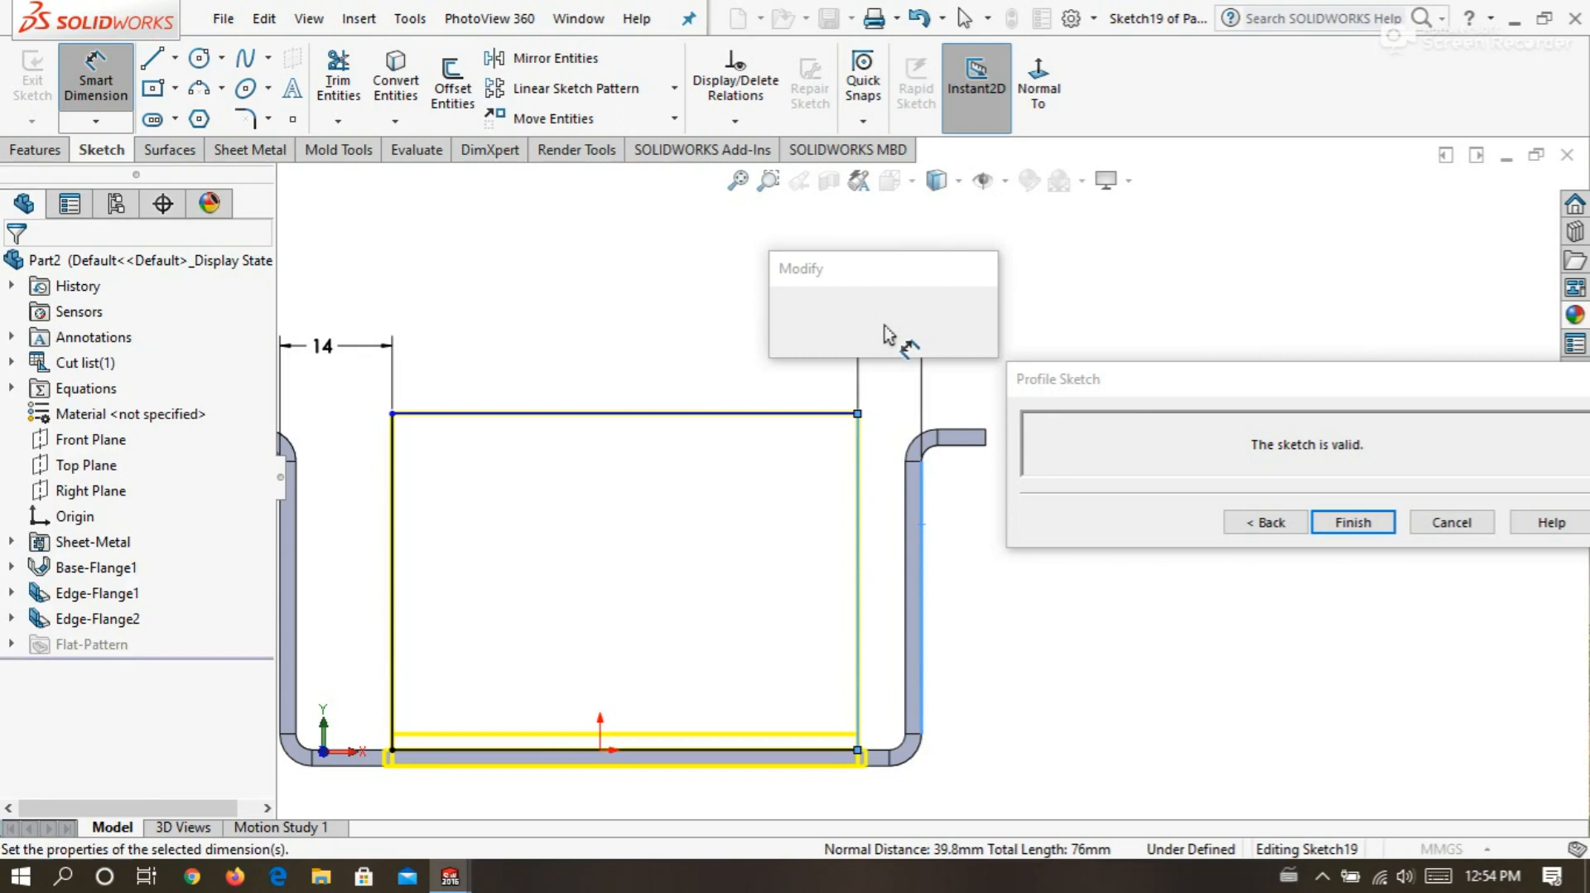
pyautogui.write('14')
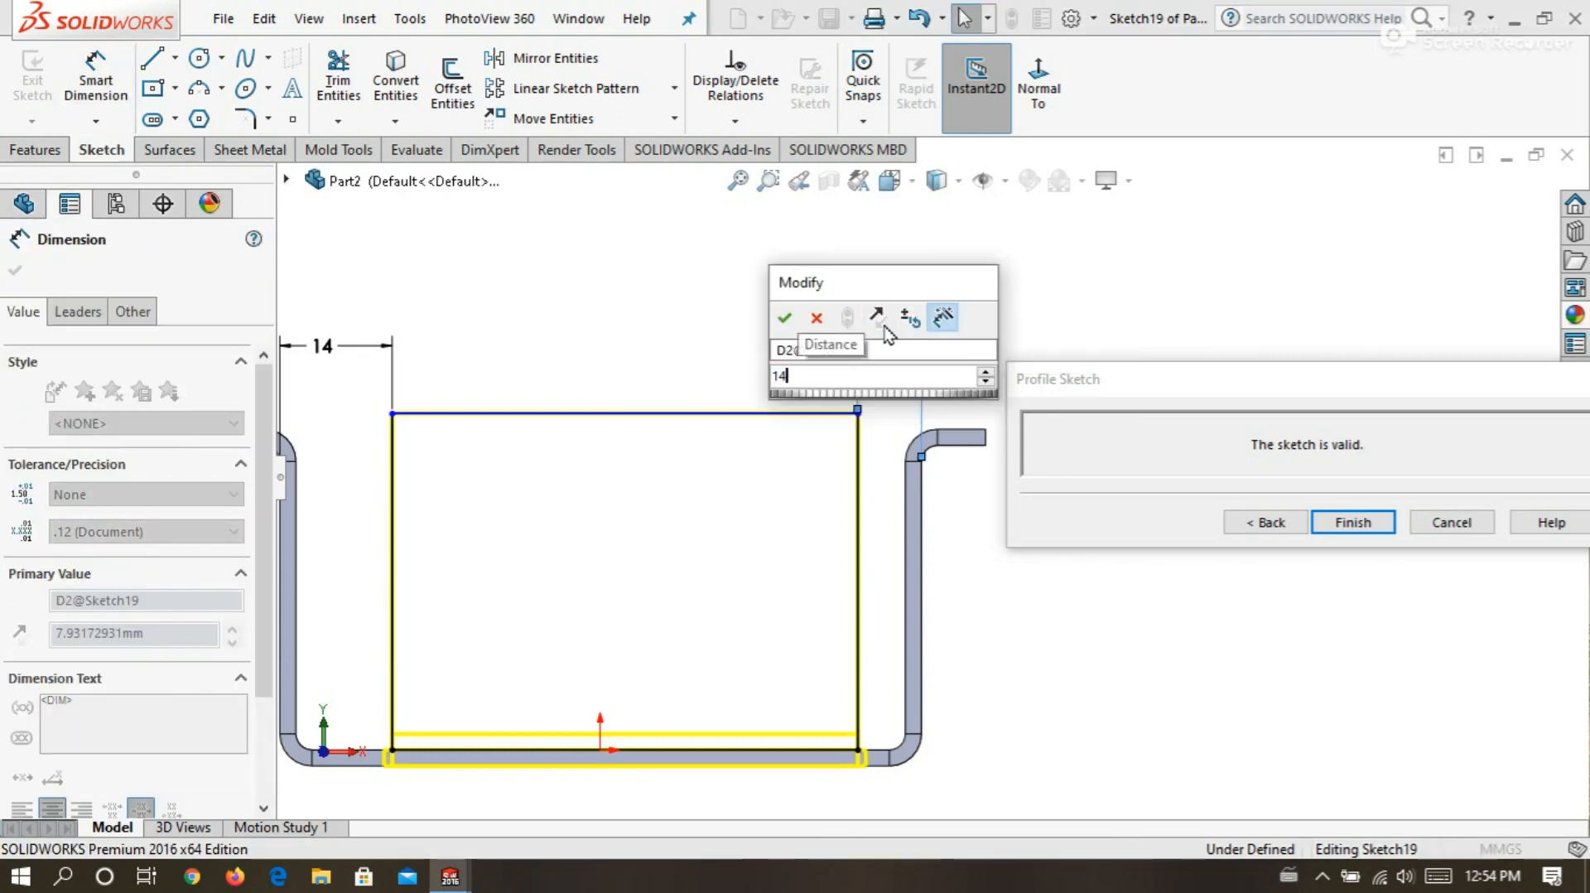
pyautogui.press('Return')
pyautogui.click(982, 300)
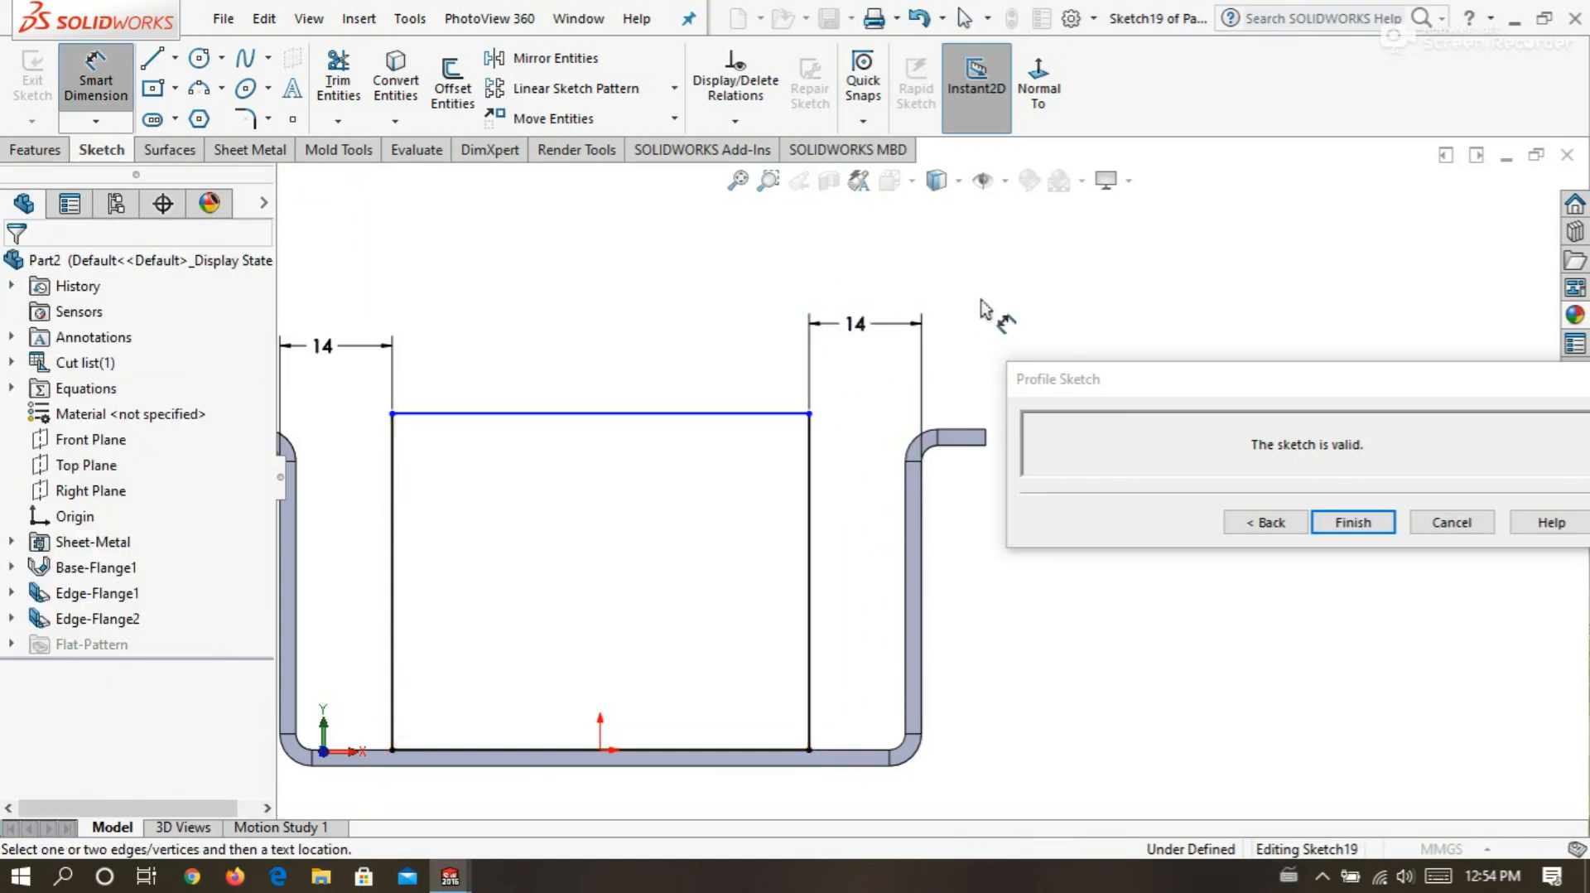
pyautogui.scroll(2, 981, 293)
pyautogui.scroll(-1, 745, 435)
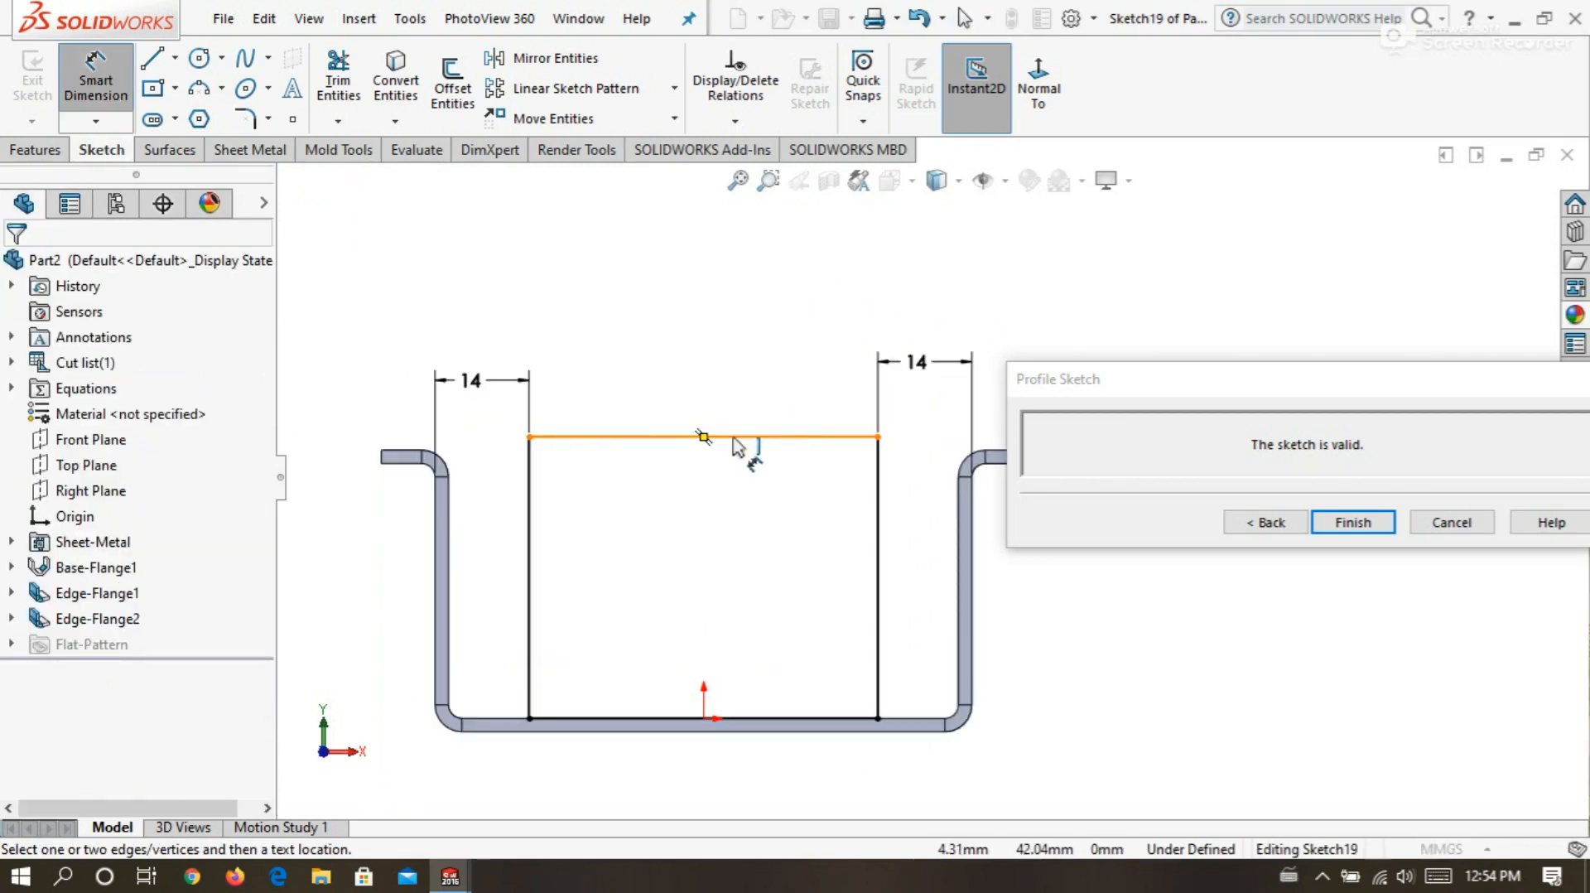
pyautogui.click(710, 436)
pyautogui.click(707, 379)
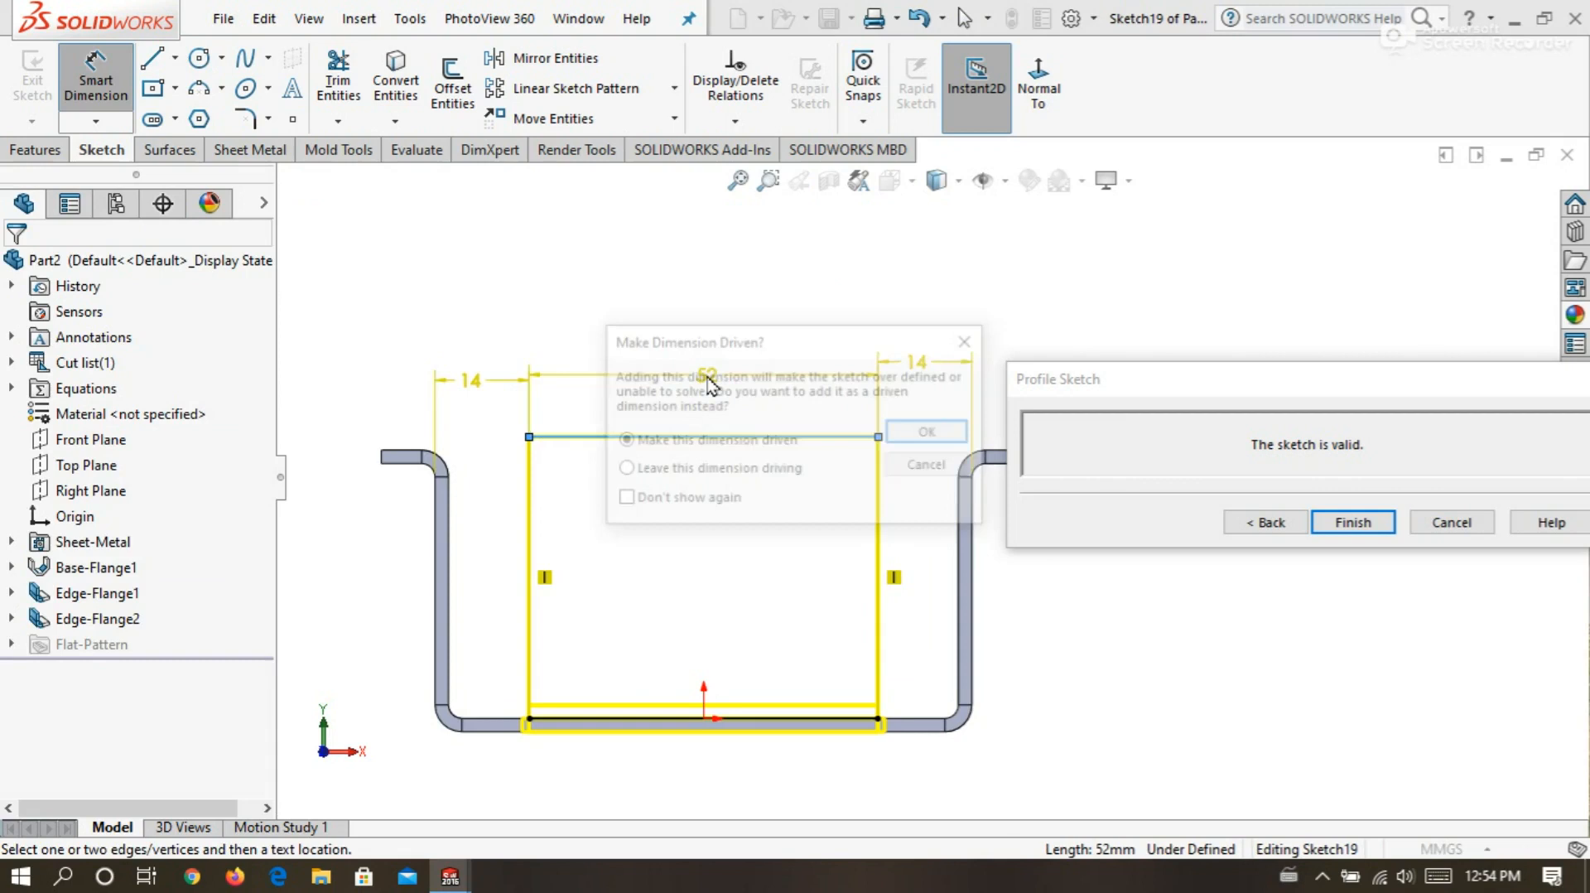
pyautogui.click(914, 468)
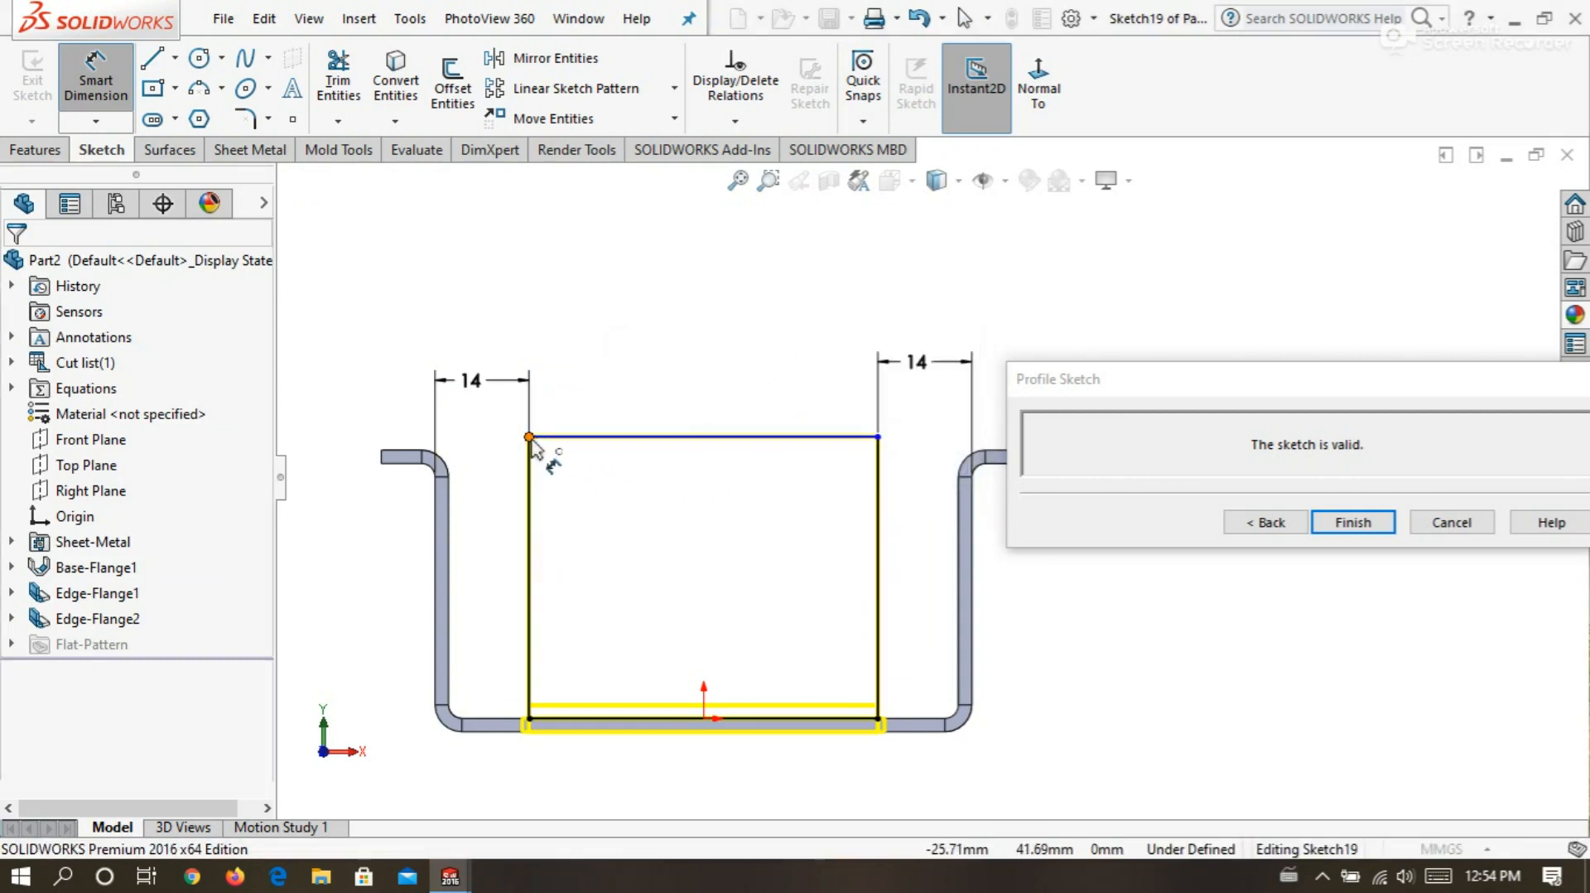
# Dimension the profile's height as 42 mm from its upper left corner to the midpoint of its bottom line, and return to the flange settings.
pyautogui.click(530, 438)
pyautogui.click(704, 719)
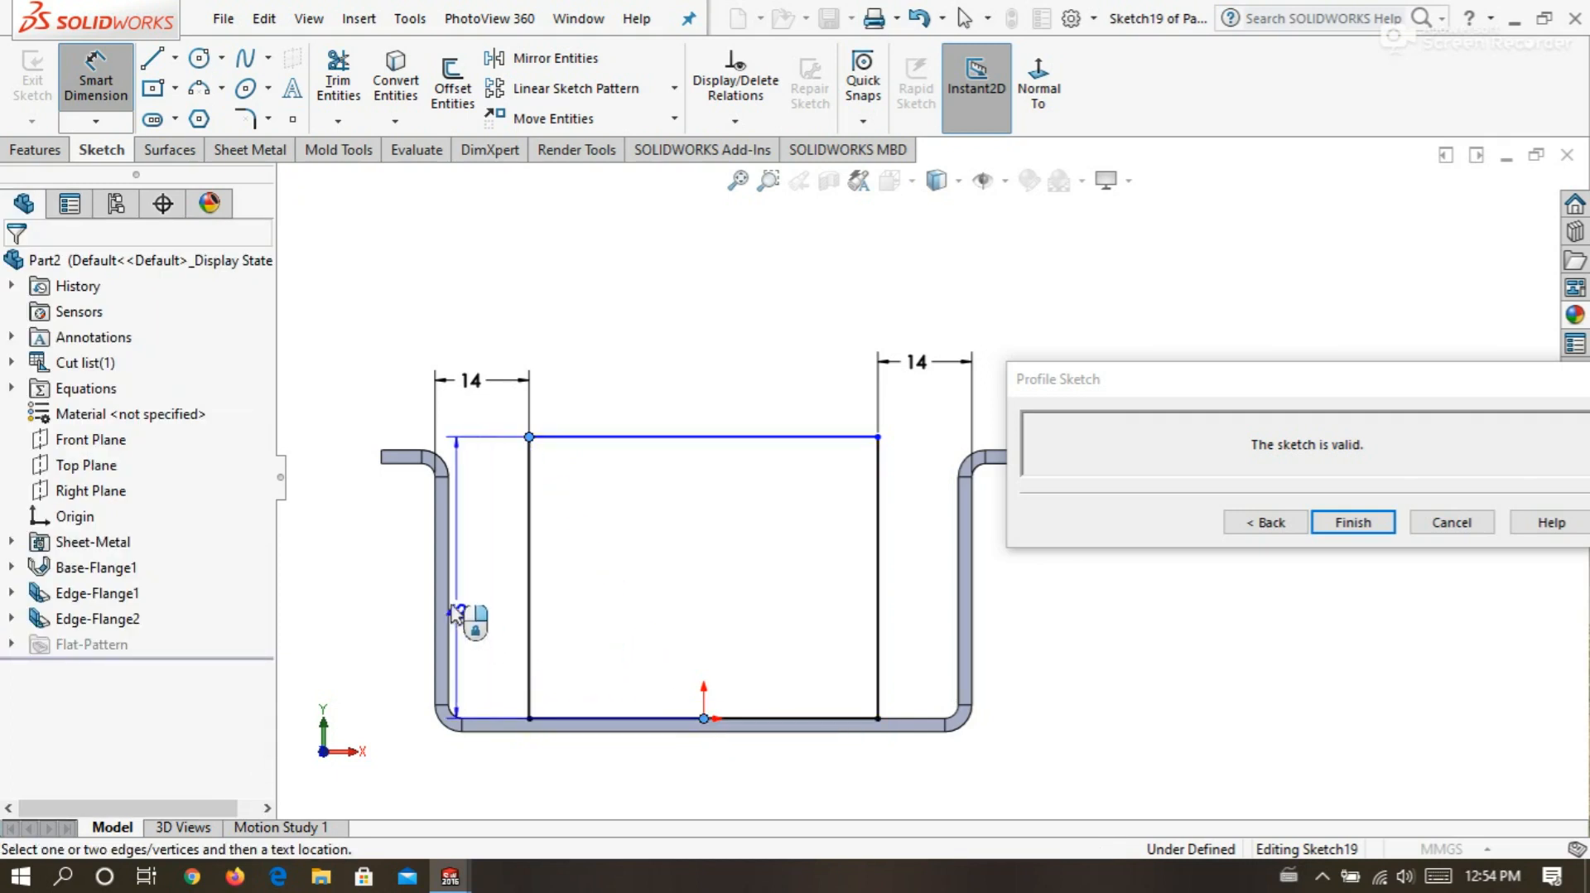
pyautogui.click(384, 589)
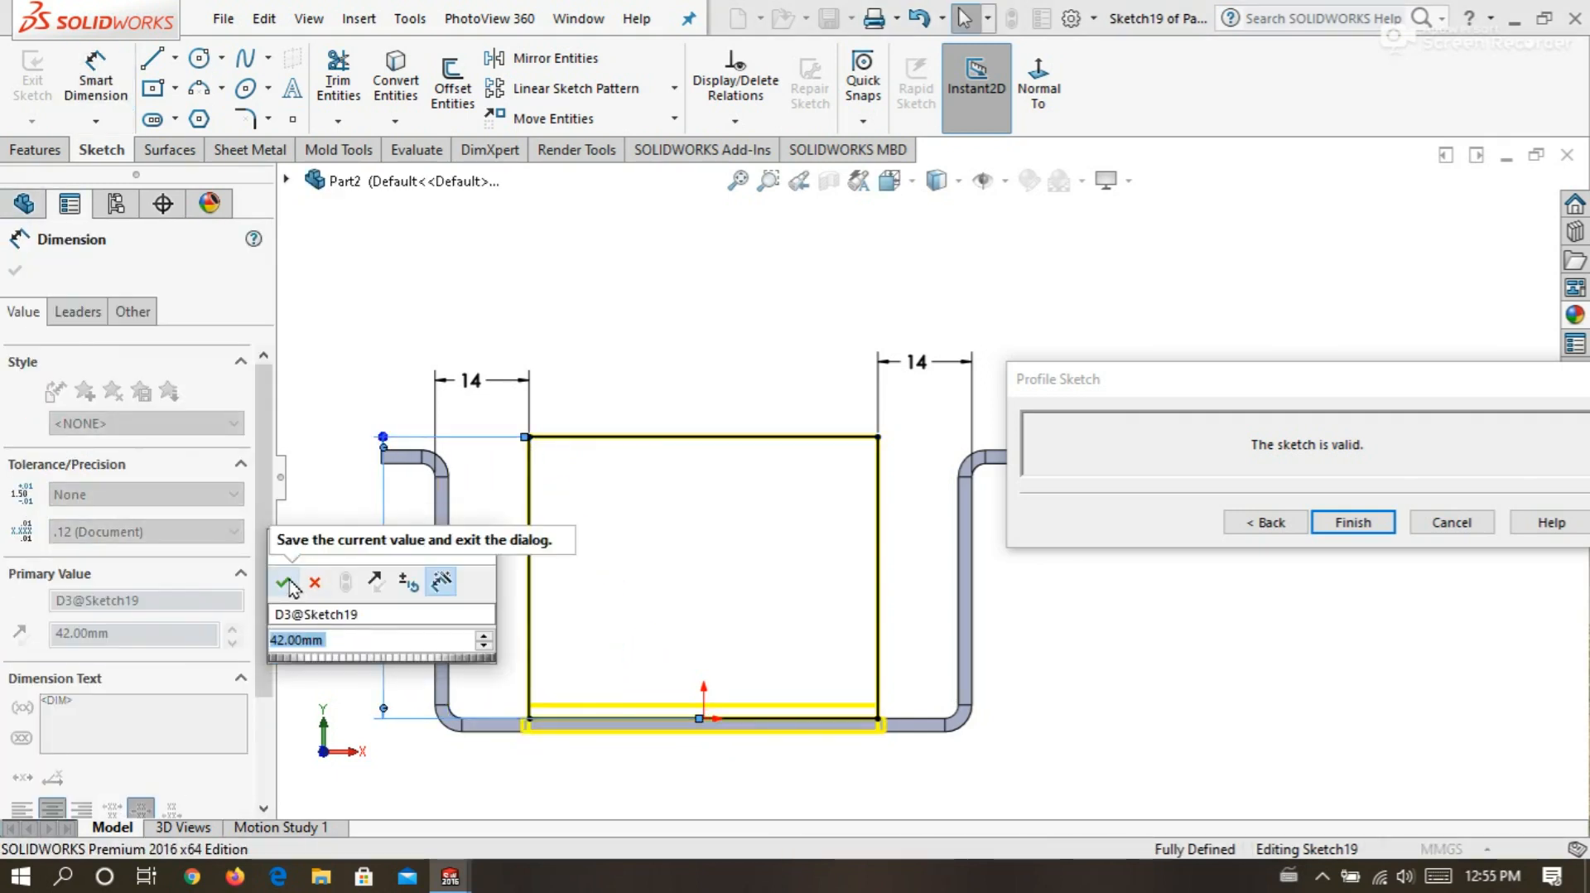
pyautogui.click(286, 584)
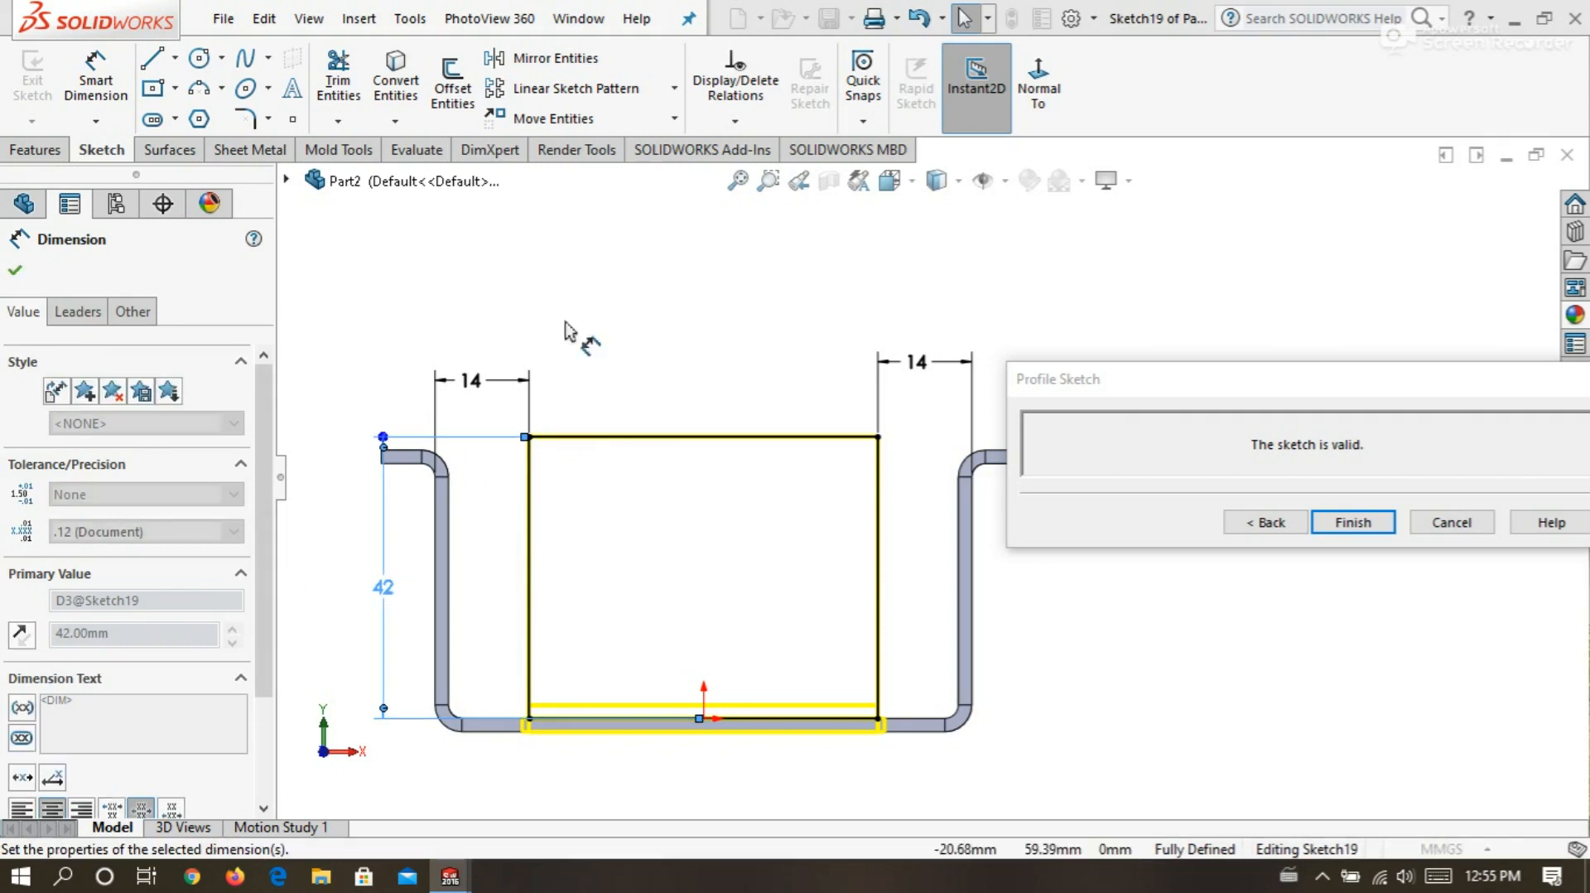
pyautogui.click(1256, 522)
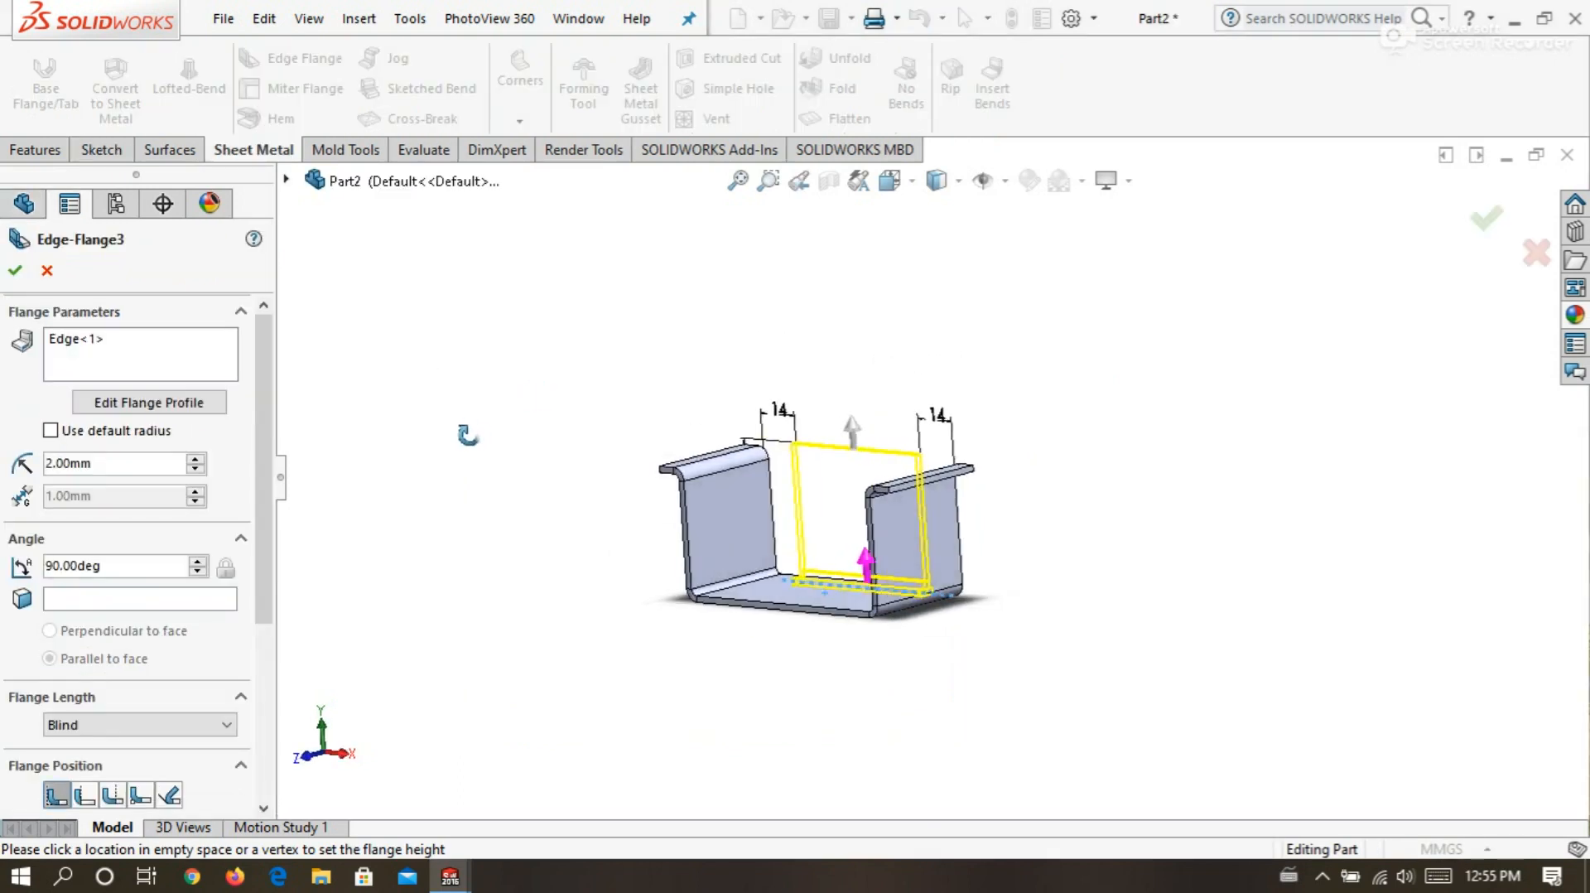
# Examine the edge flange's length options and its preview on the bracket from different angles.
pyautogui.scroll(-5, 269, 646)
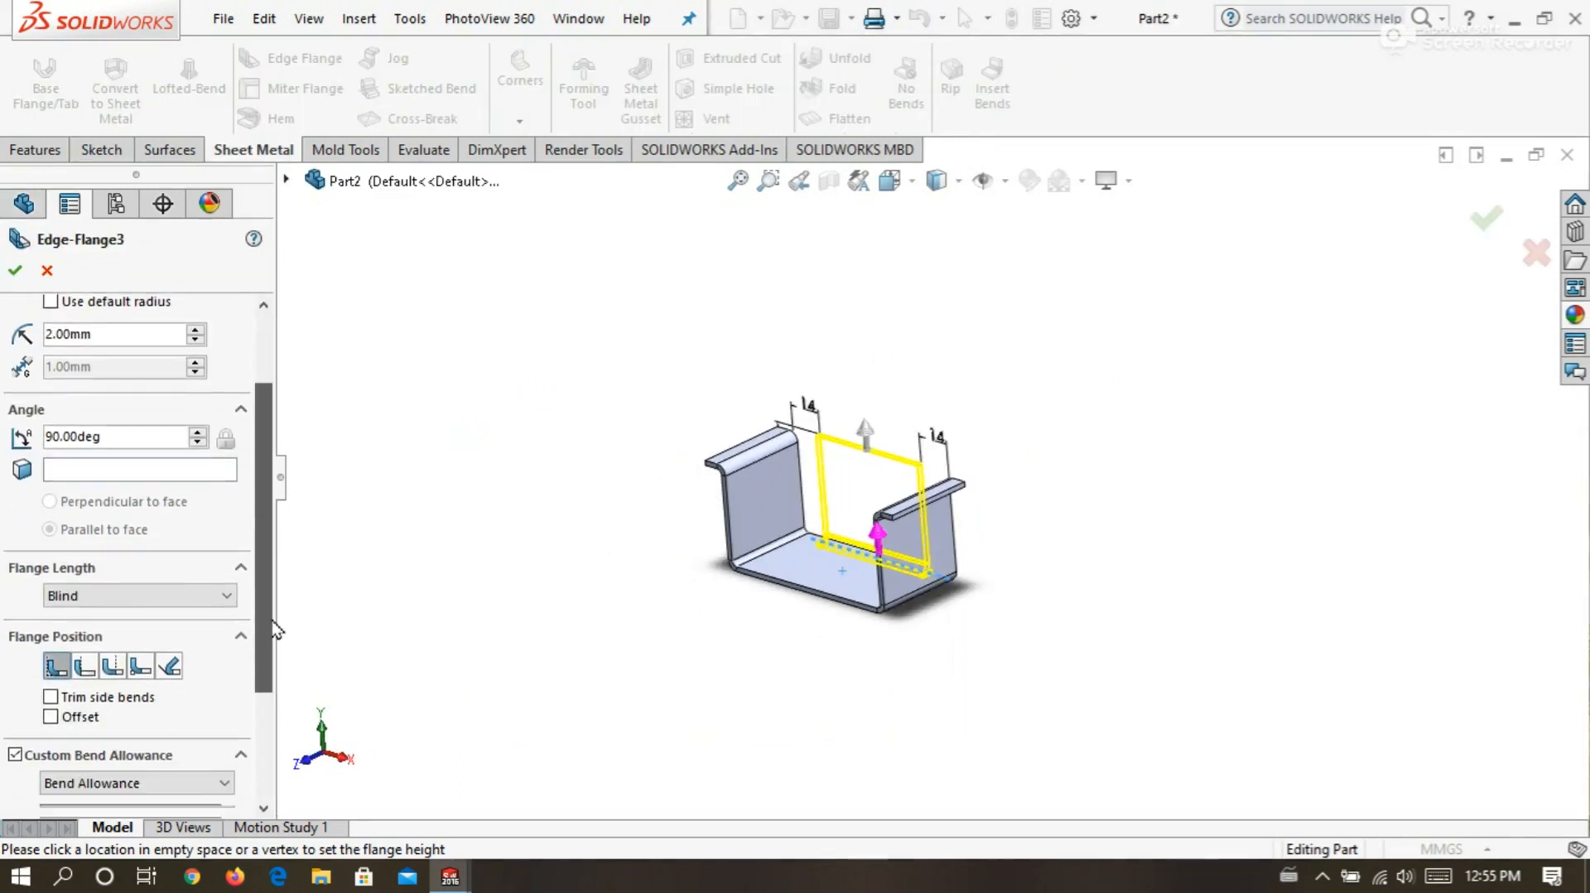
pyautogui.scroll(3, 282, 679)
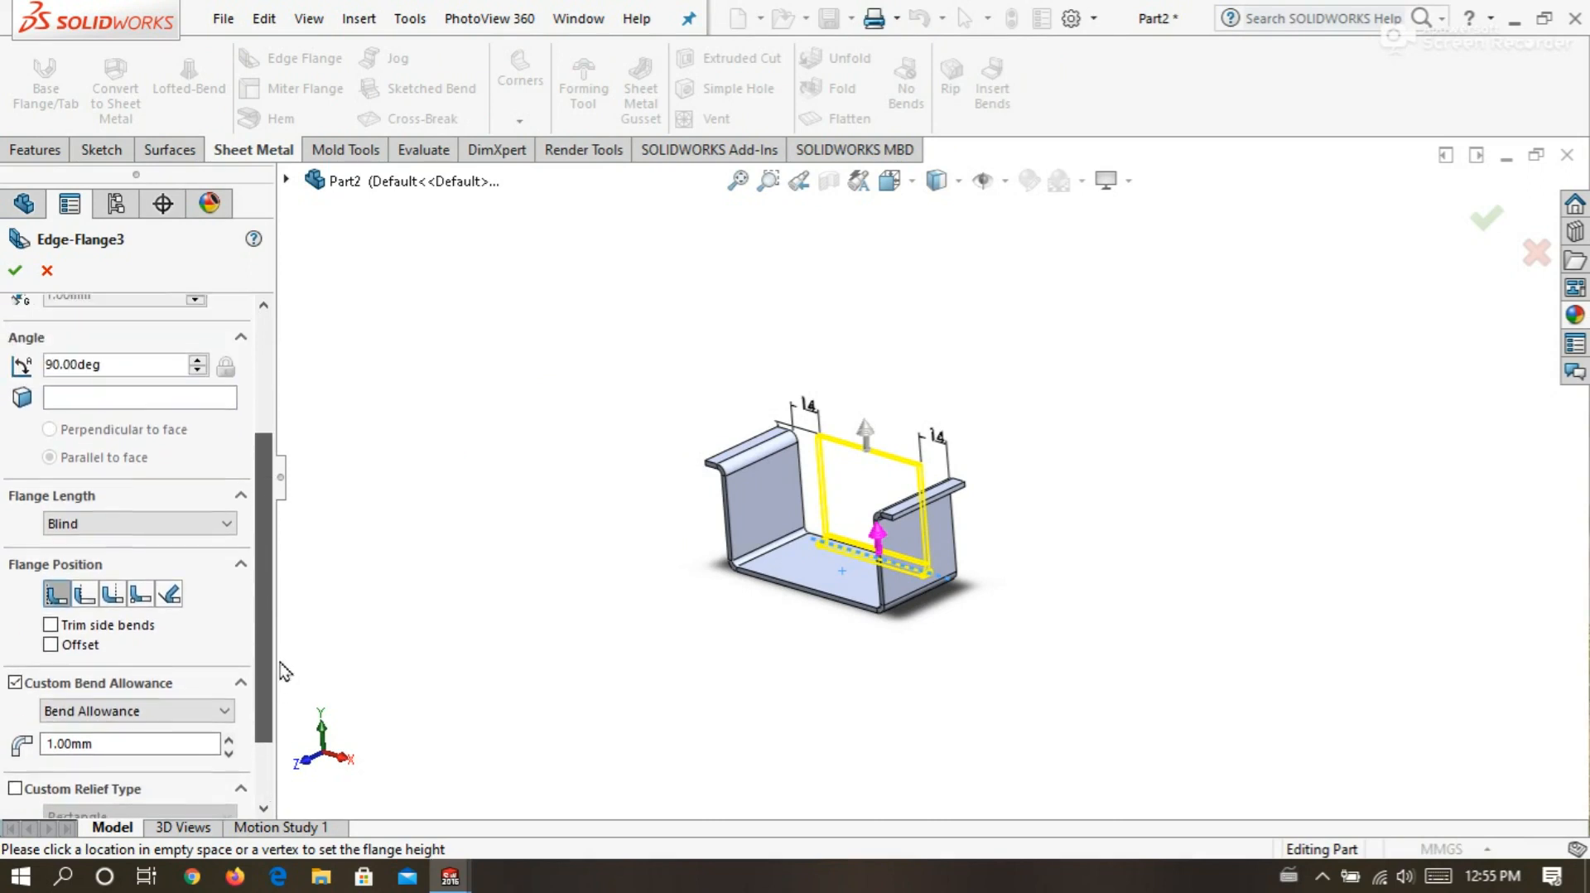
pyautogui.scroll(1, 289, 640)
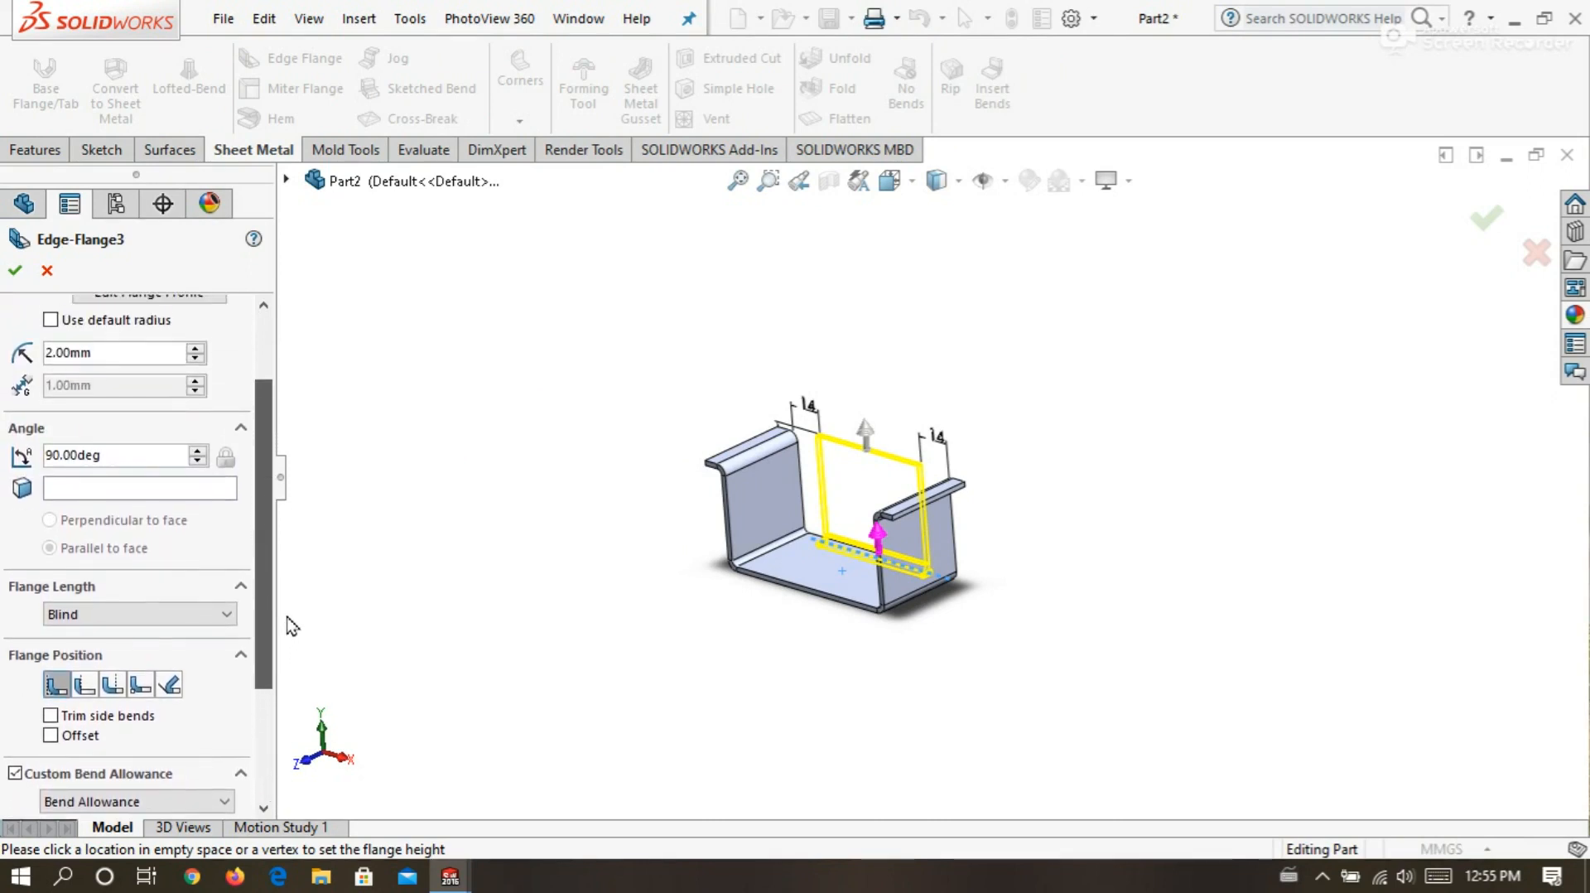
pyautogui.click(130, 617)
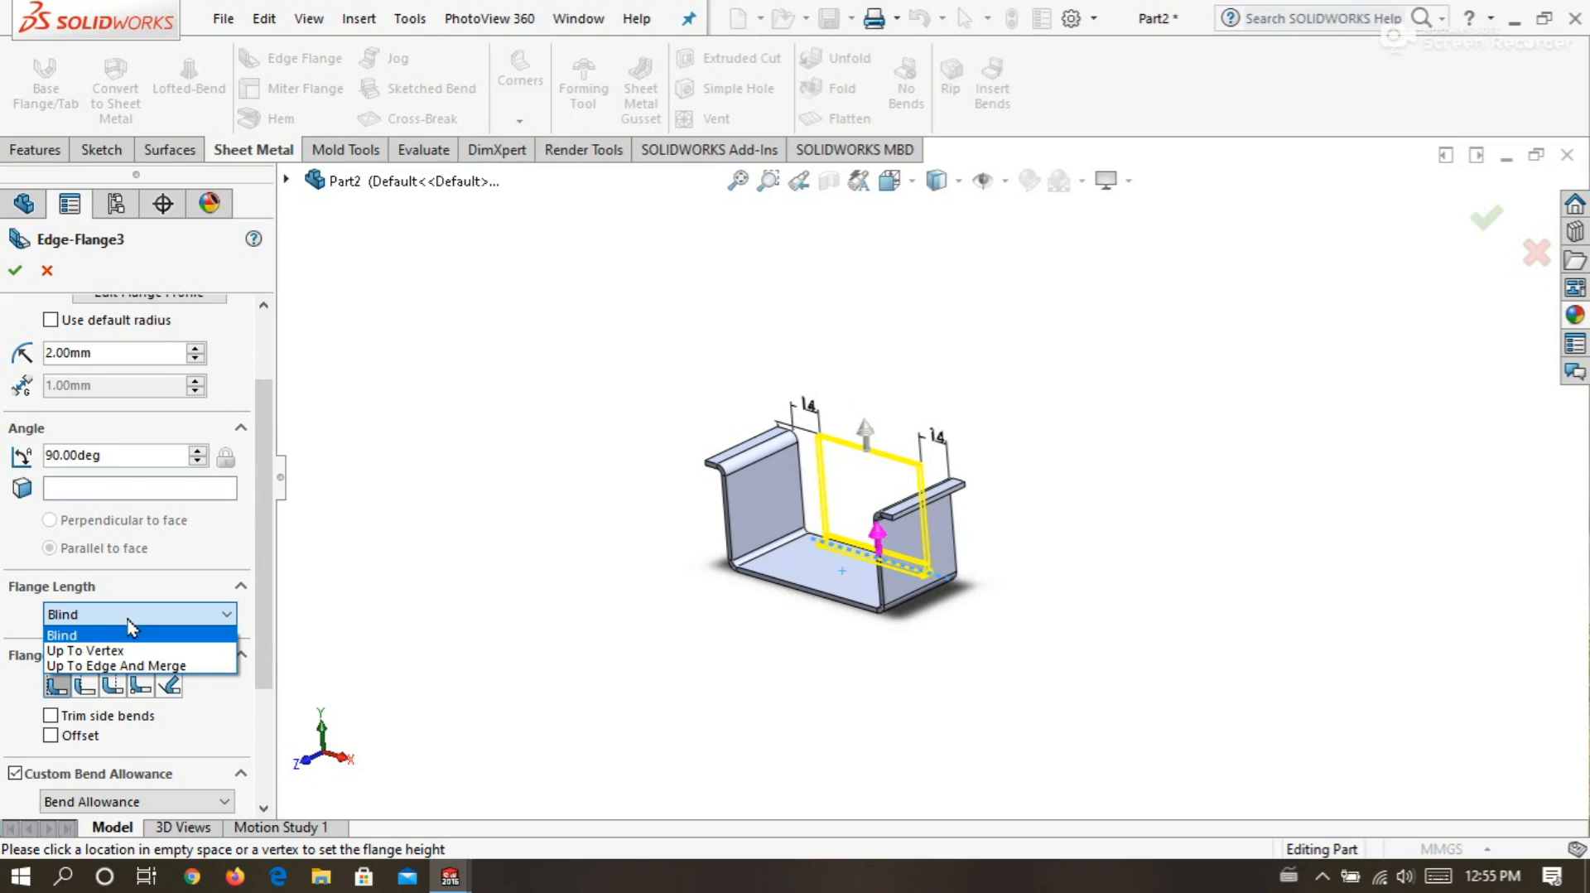
pyautogui.click(128, 621)
pyautogui.scroll(-2, 629, 427)
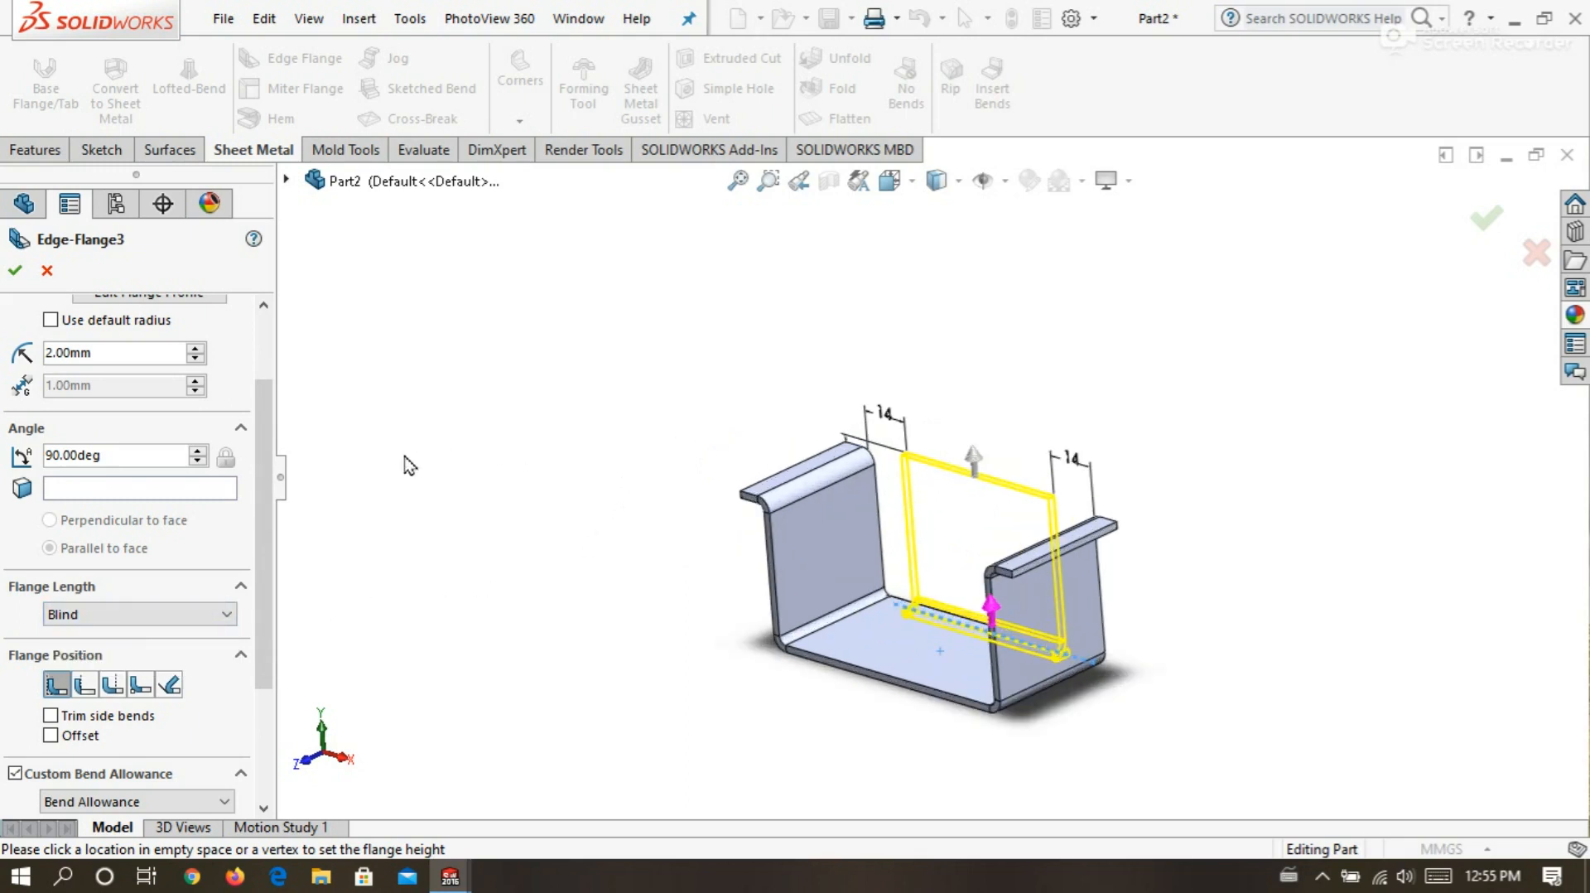
pyautogui.moveTo(264, 555); pyautogui.dragTo(299, 536)
pyautogui.moveTo(452, 474); pyautogui.dragTo(985, 526, button='middle')
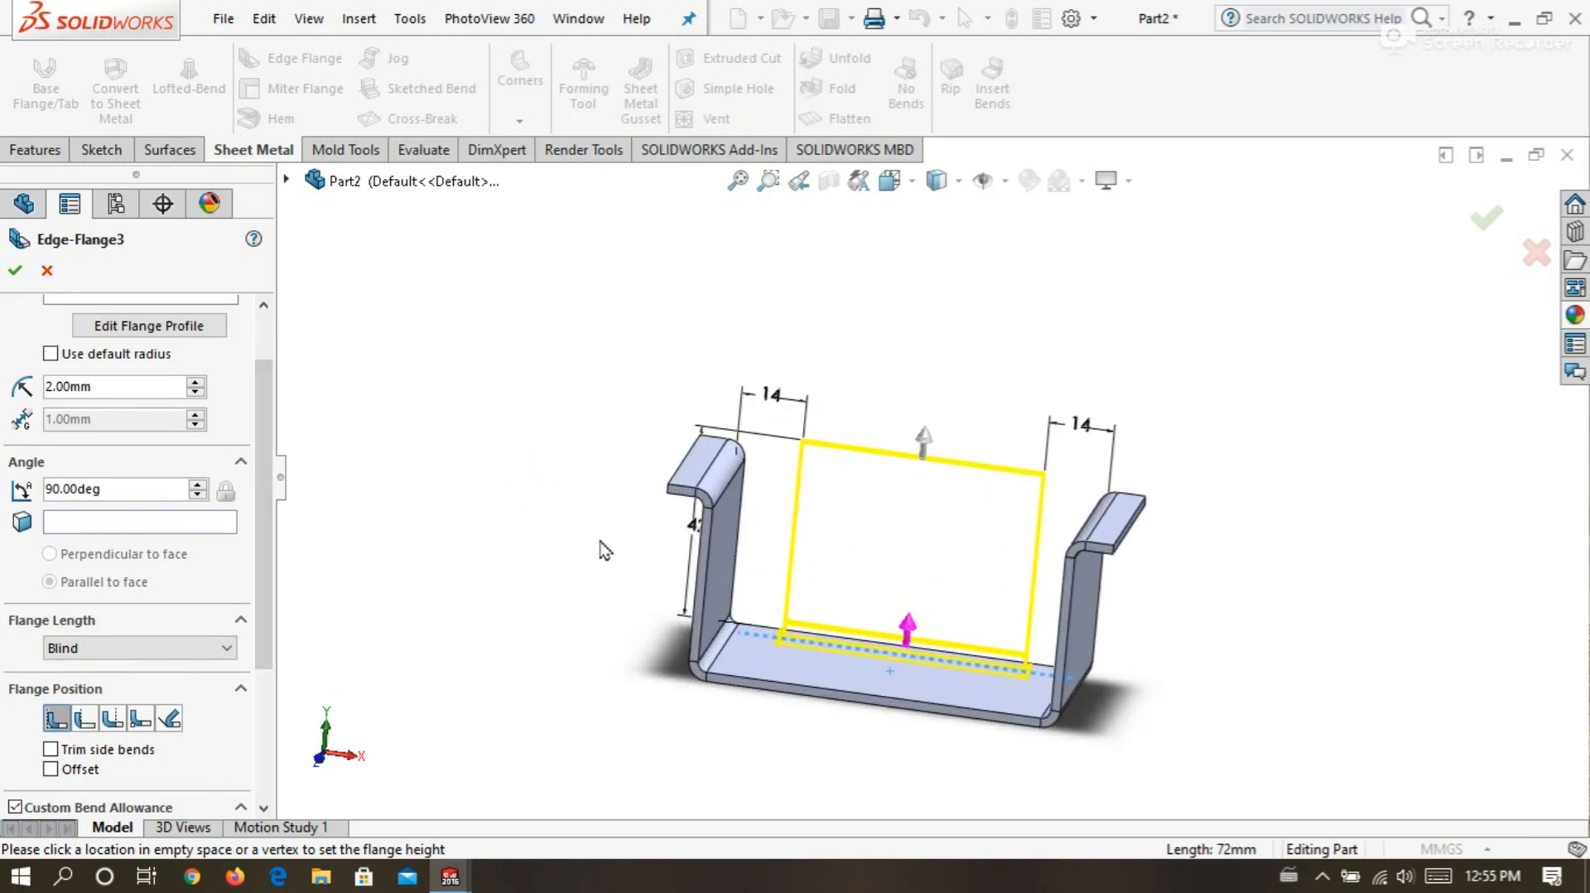
pyautogui.moveTo(605, 551); pyautogui.dragTo(647, 559, button='middle')
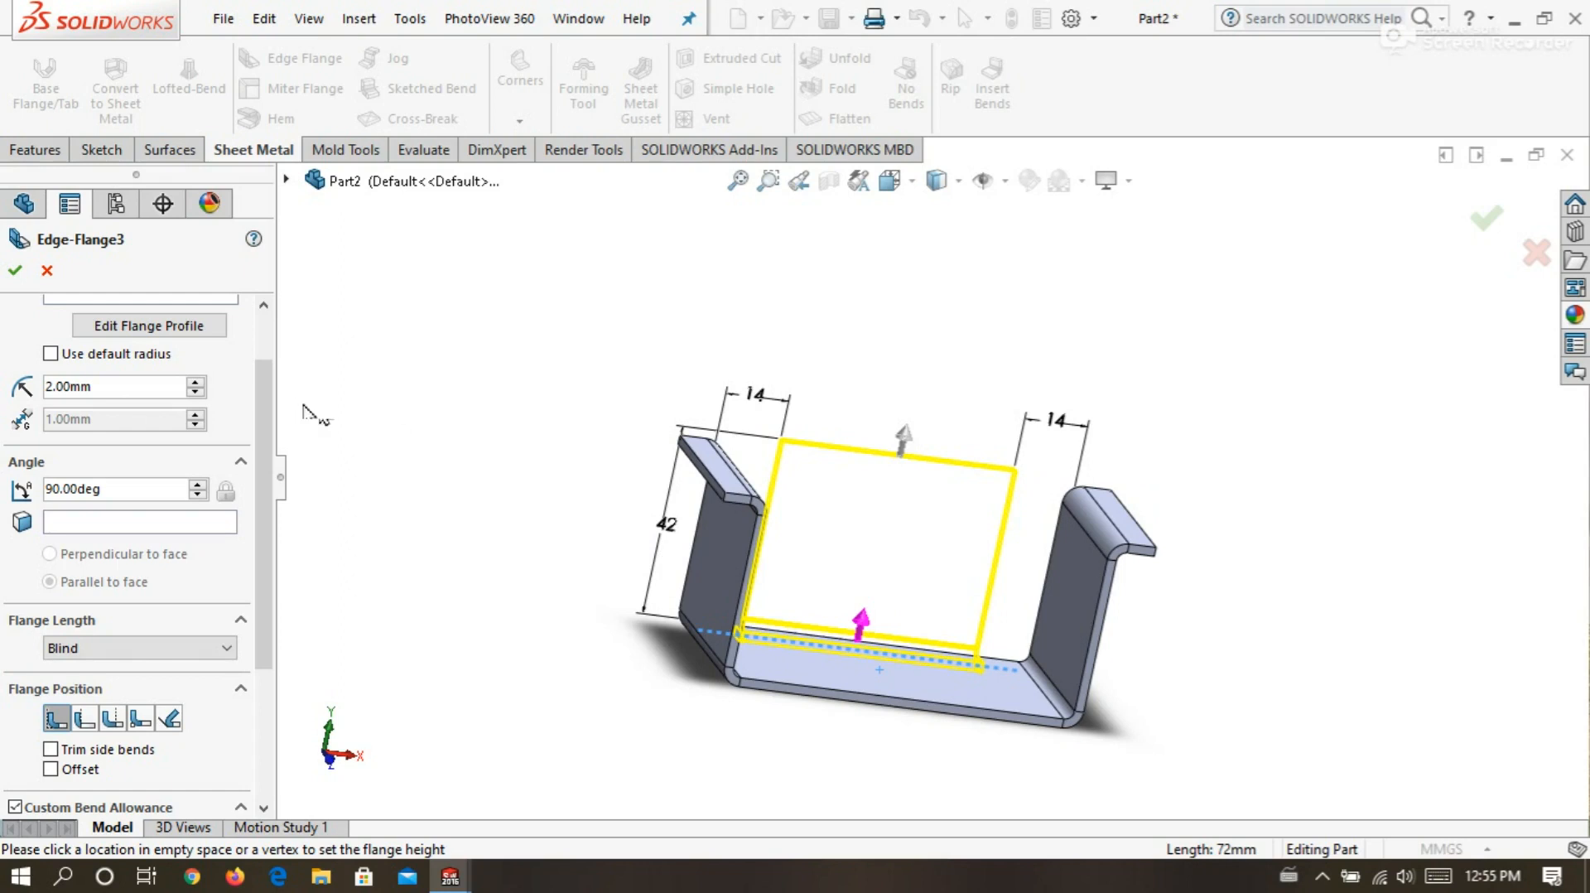
# Reopen the flange profile, set its height dimension to 44 mm, and return to the flange settings.
pyautogui.click(190, 329)
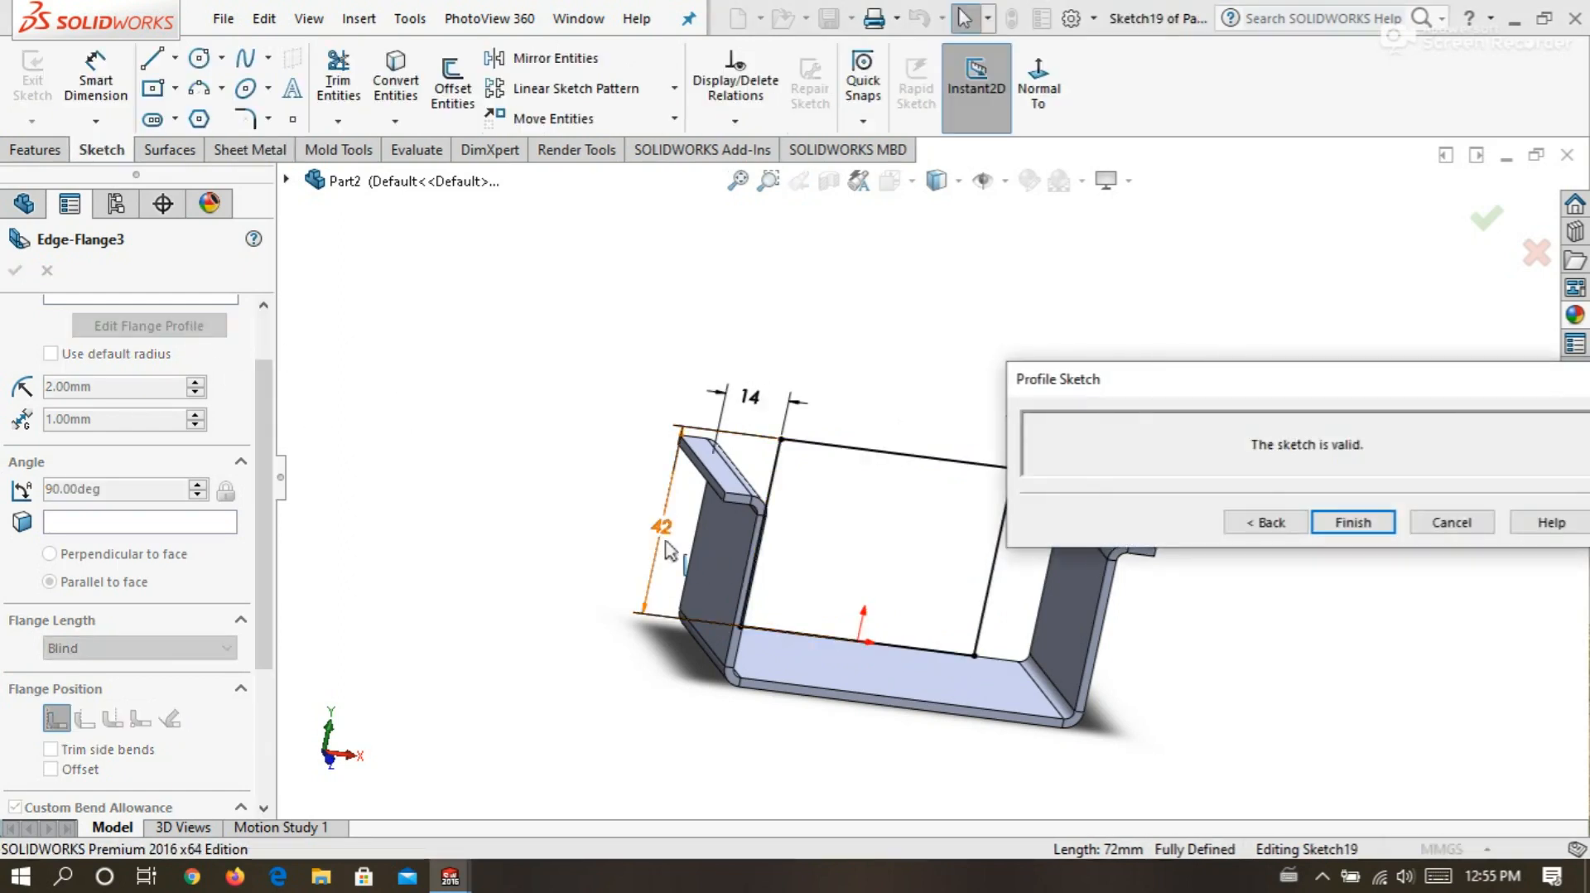
pyautogui.click(664, 536)
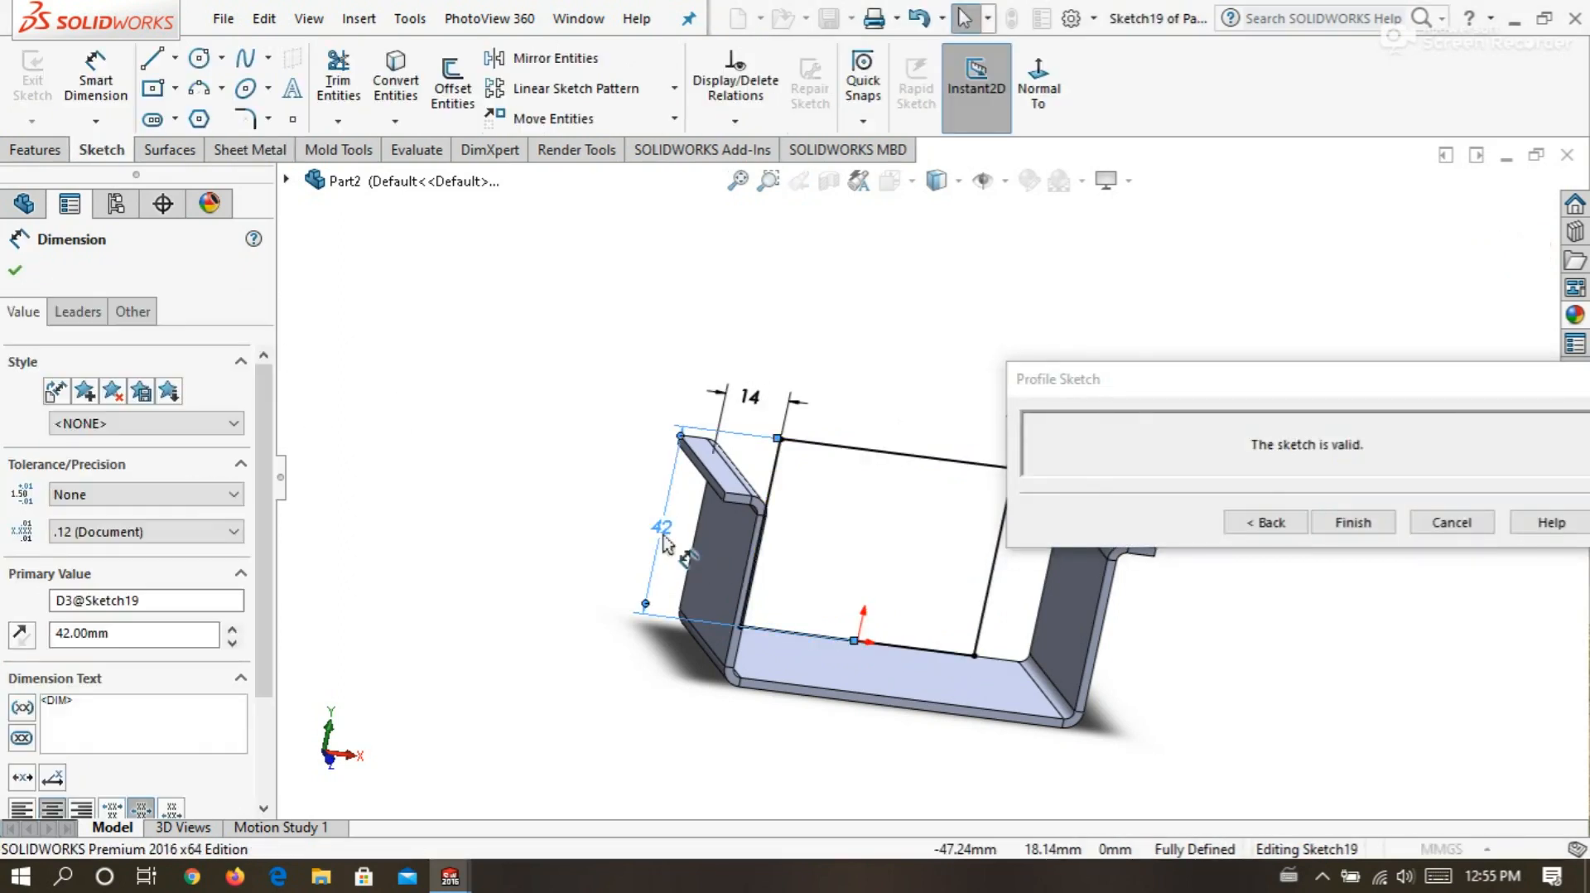
pyautogui.click(233, 630)
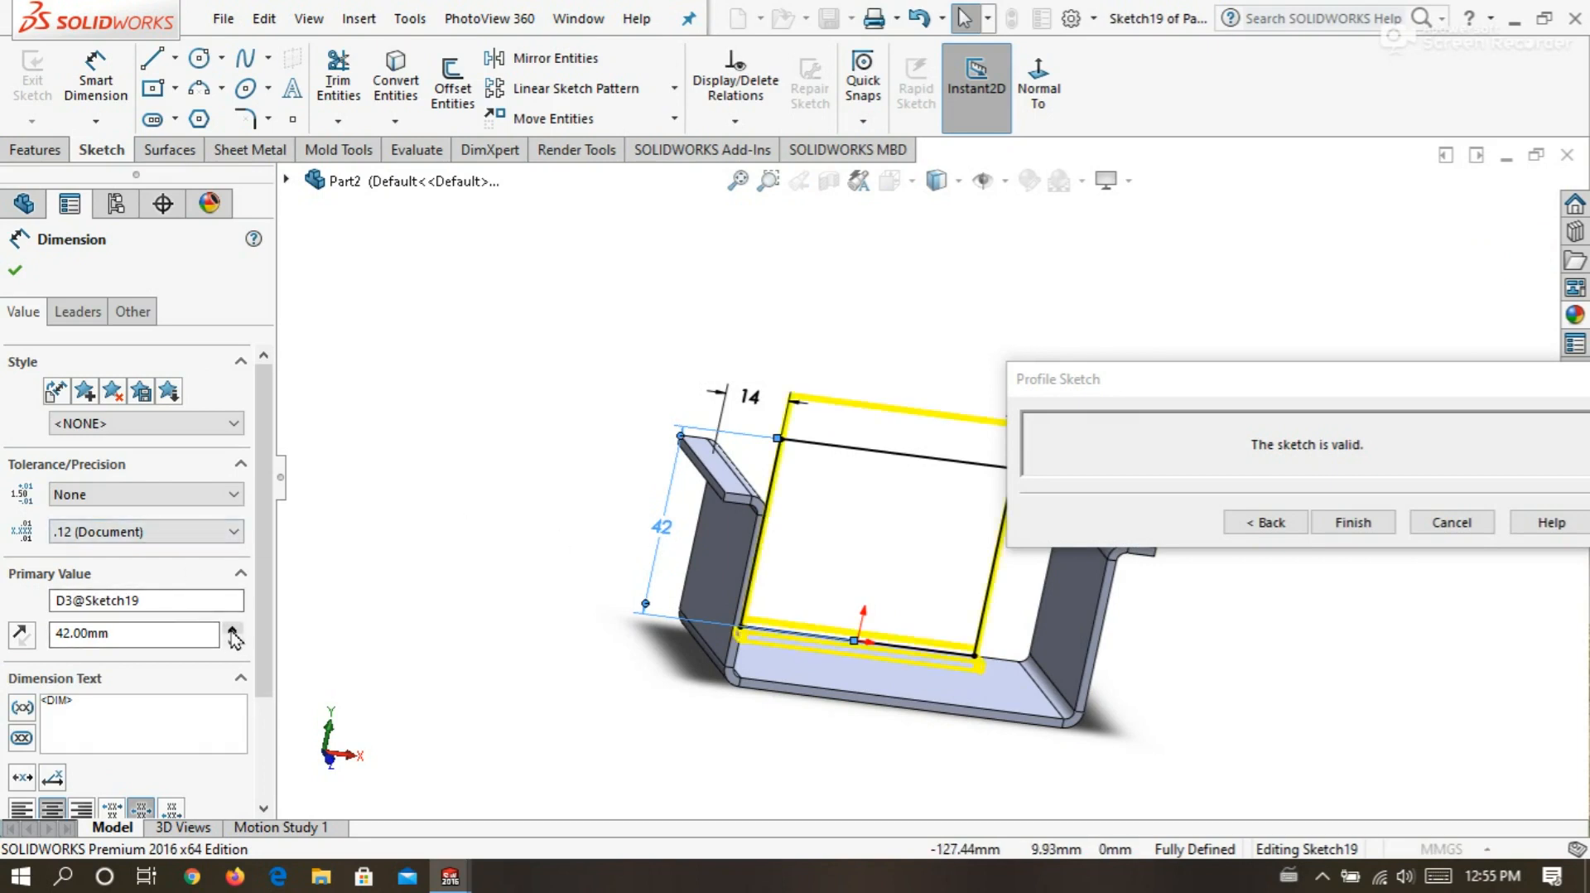
pyautogui.doubleClick(158, 631)
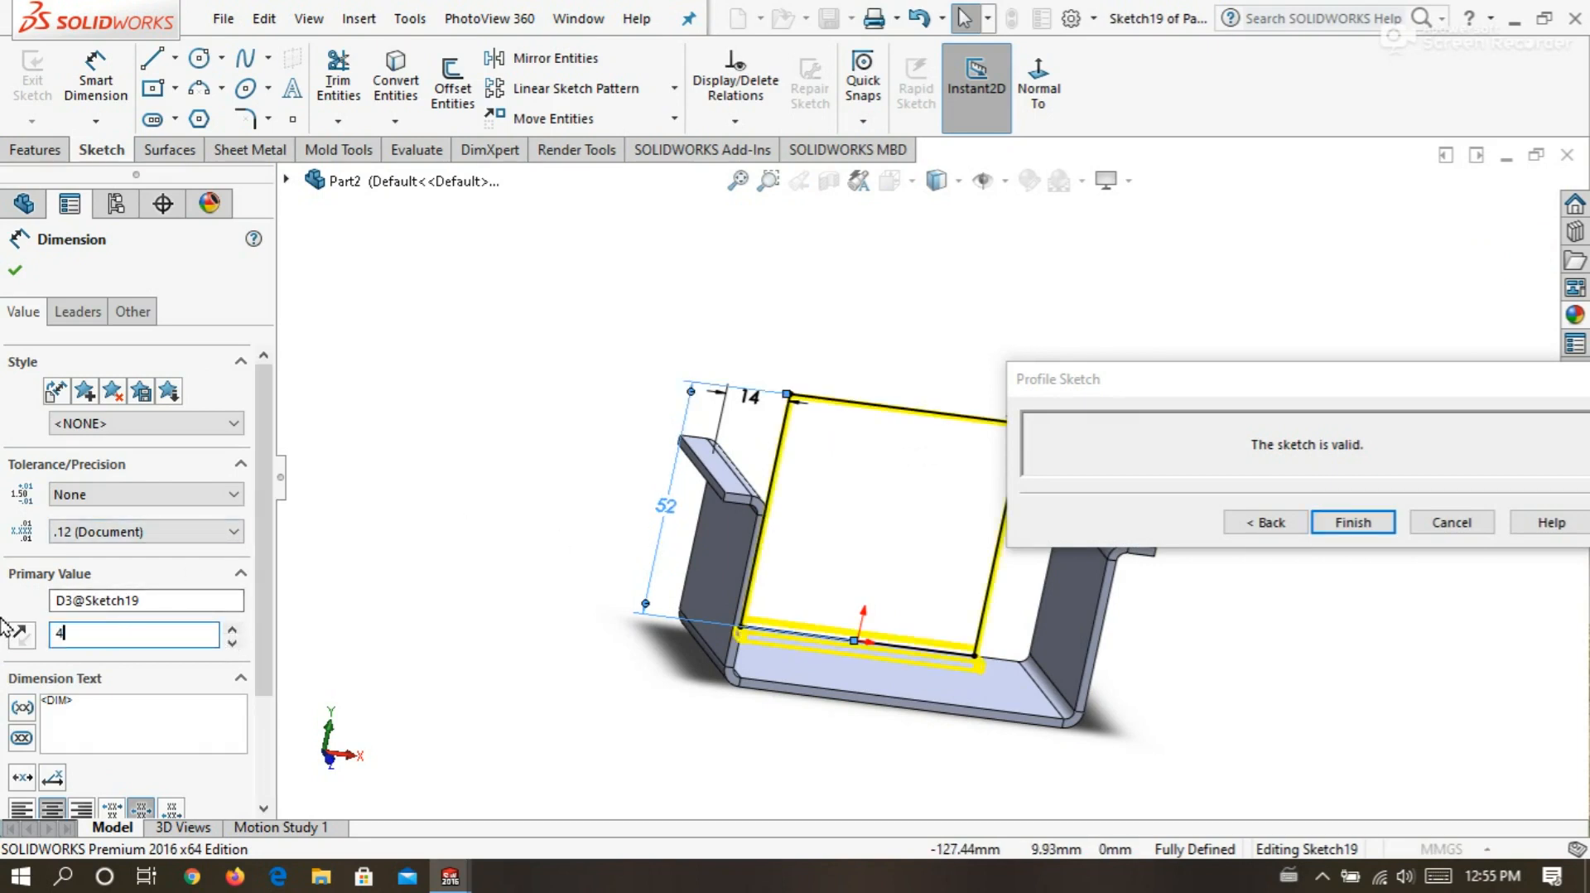
pyautogui.write('44')
pyautogui.press('Return')
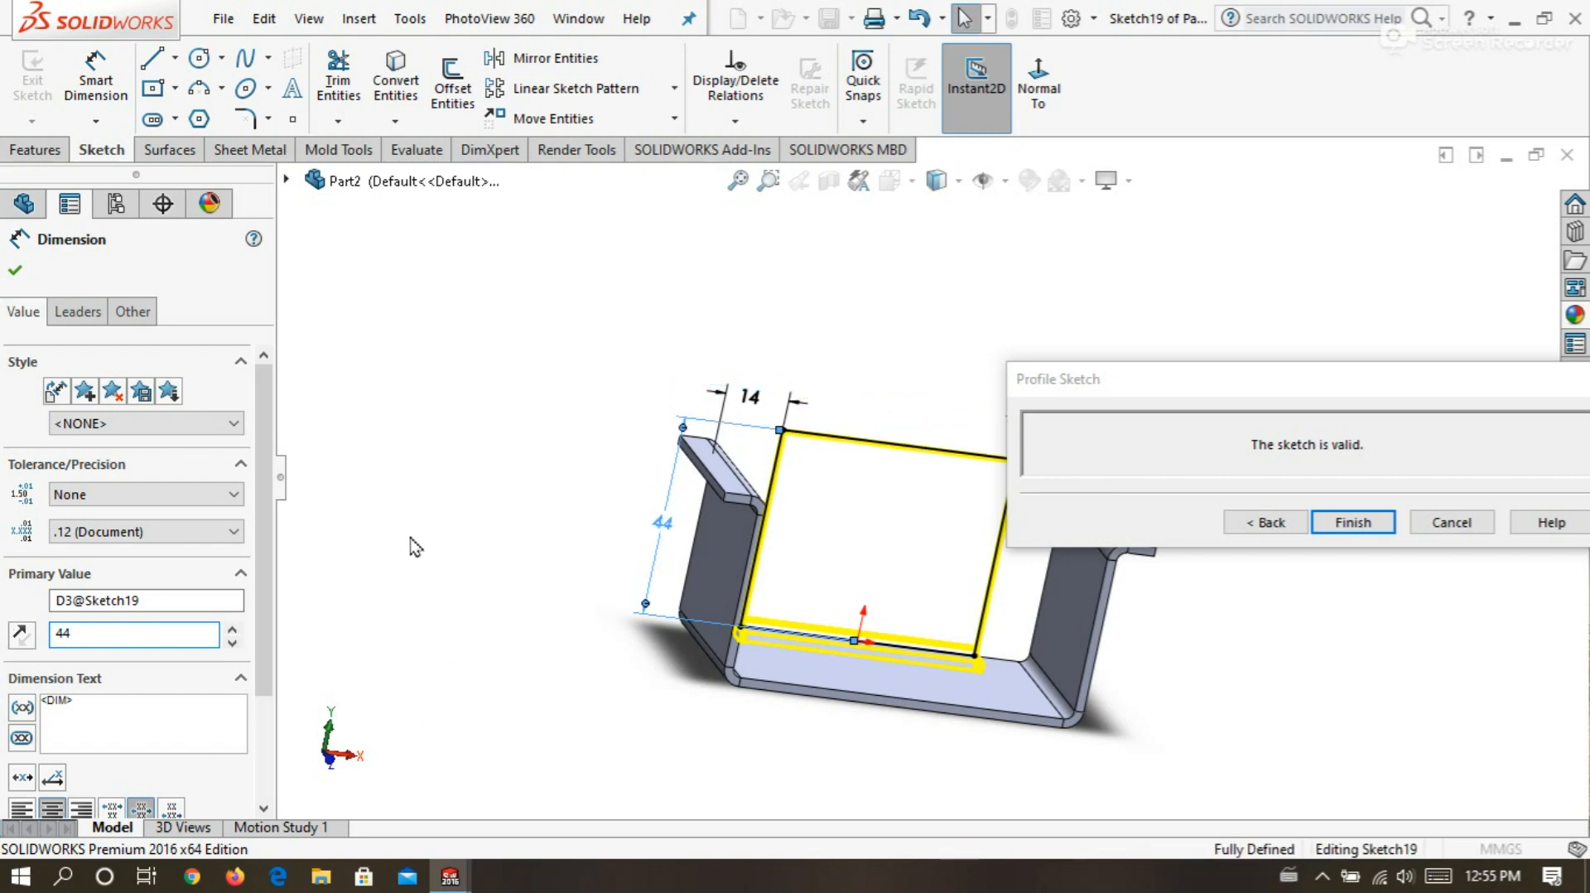
pyautogui.click(1258, 524)
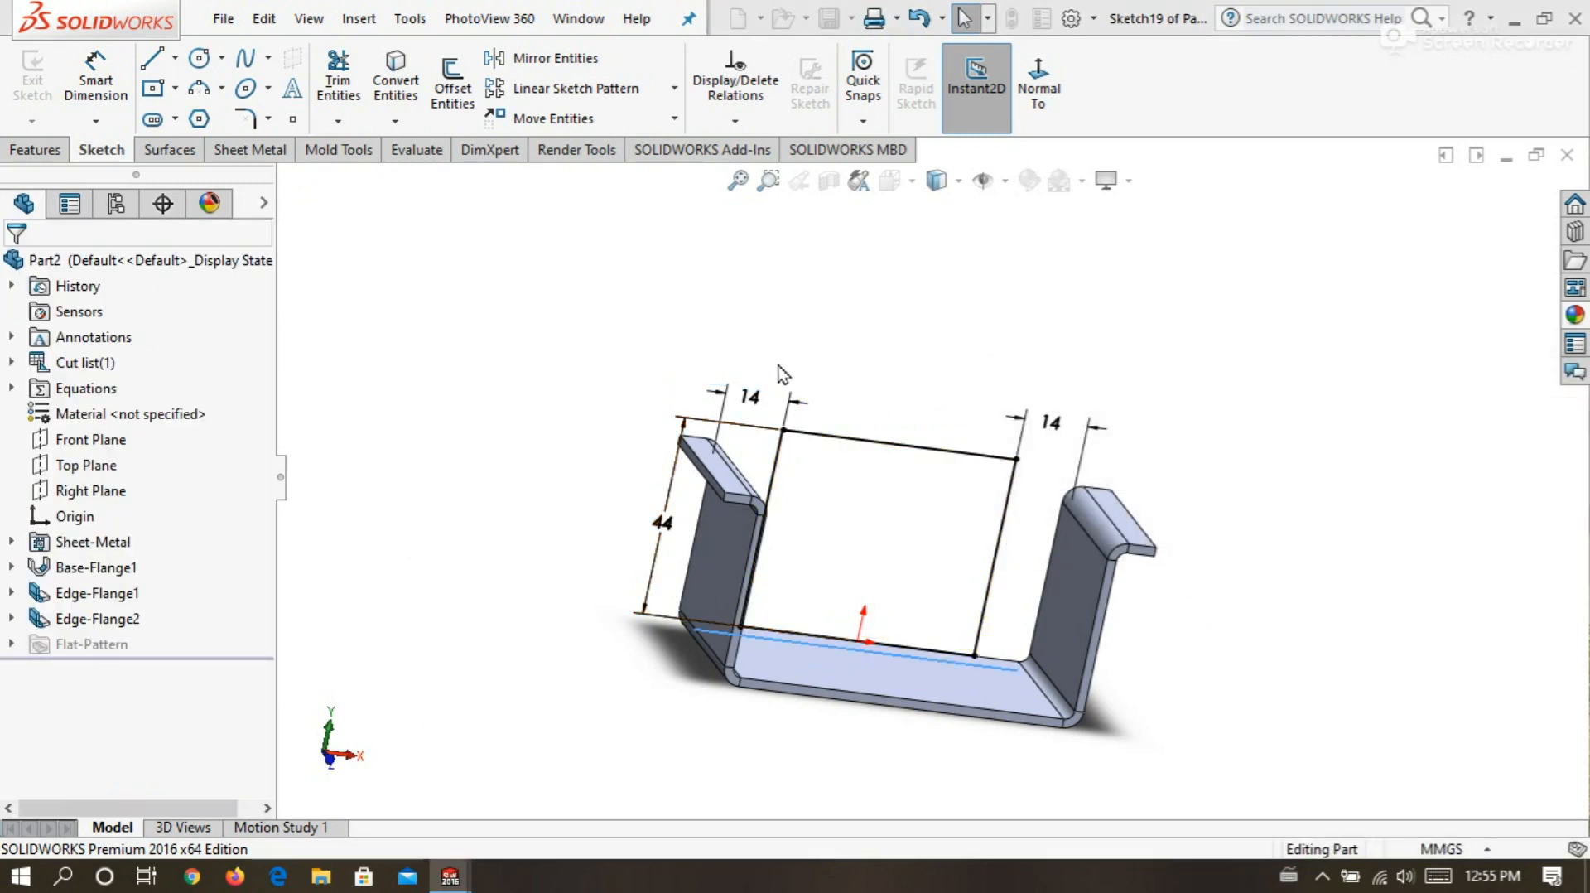
# Set the base-edge flange's position to Bend Outside and create the flange.
pyautogui.moveTo(447, 429)
pyautogui.mouseDown(button='middle')
pyautogui.moveTo(348, 464)
pyautogui.moveTo(394, 501)
pyautogui.mouseUp(button='middle')
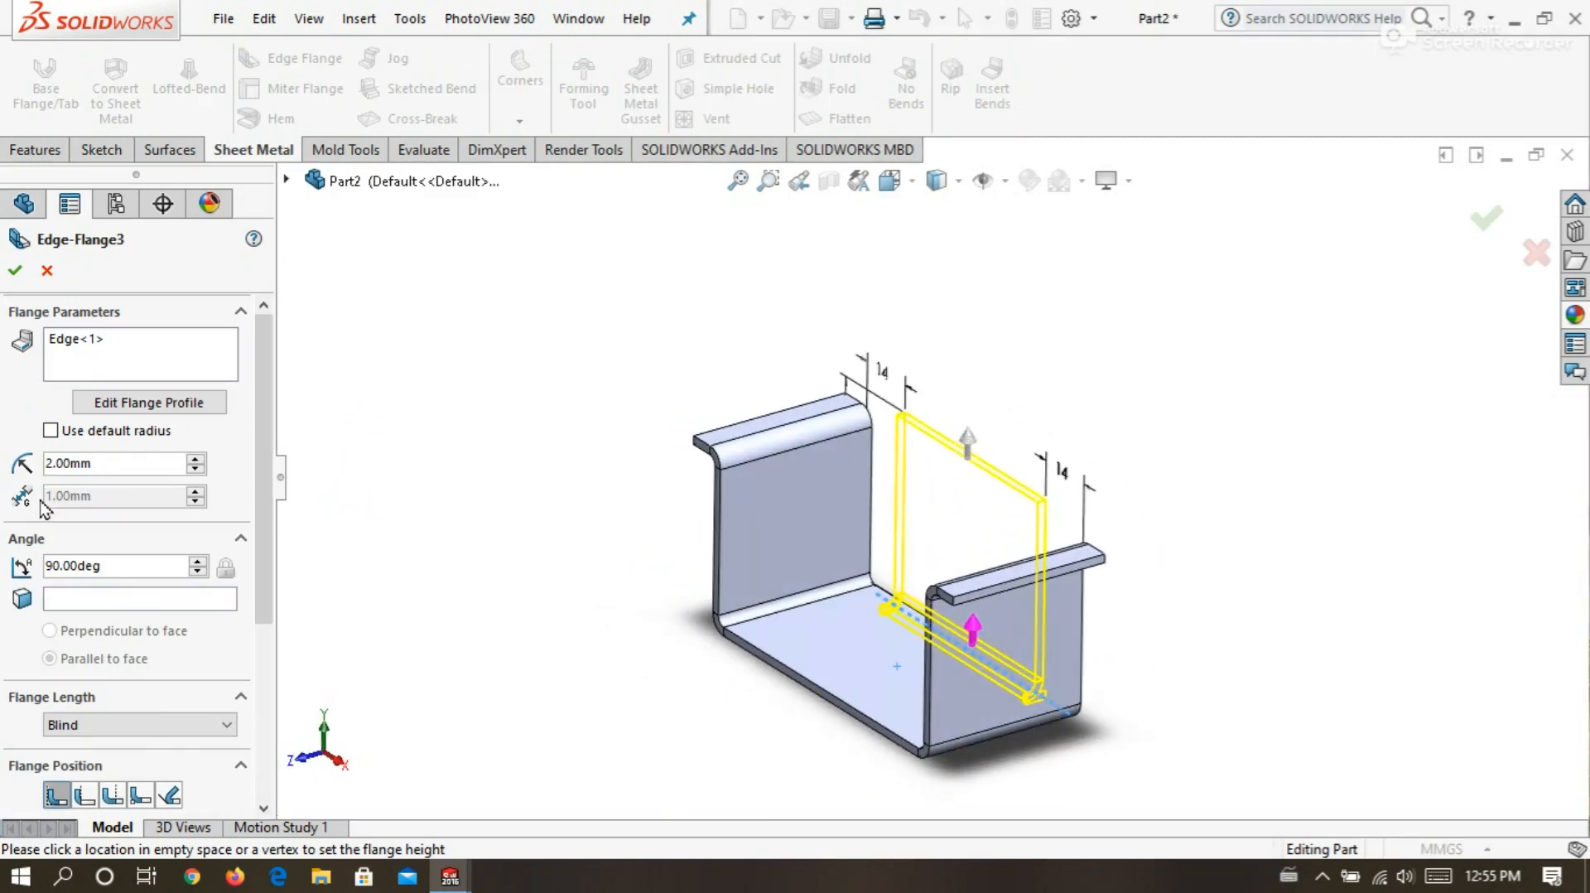
pyautogui.scroll(-5, 114, 563)
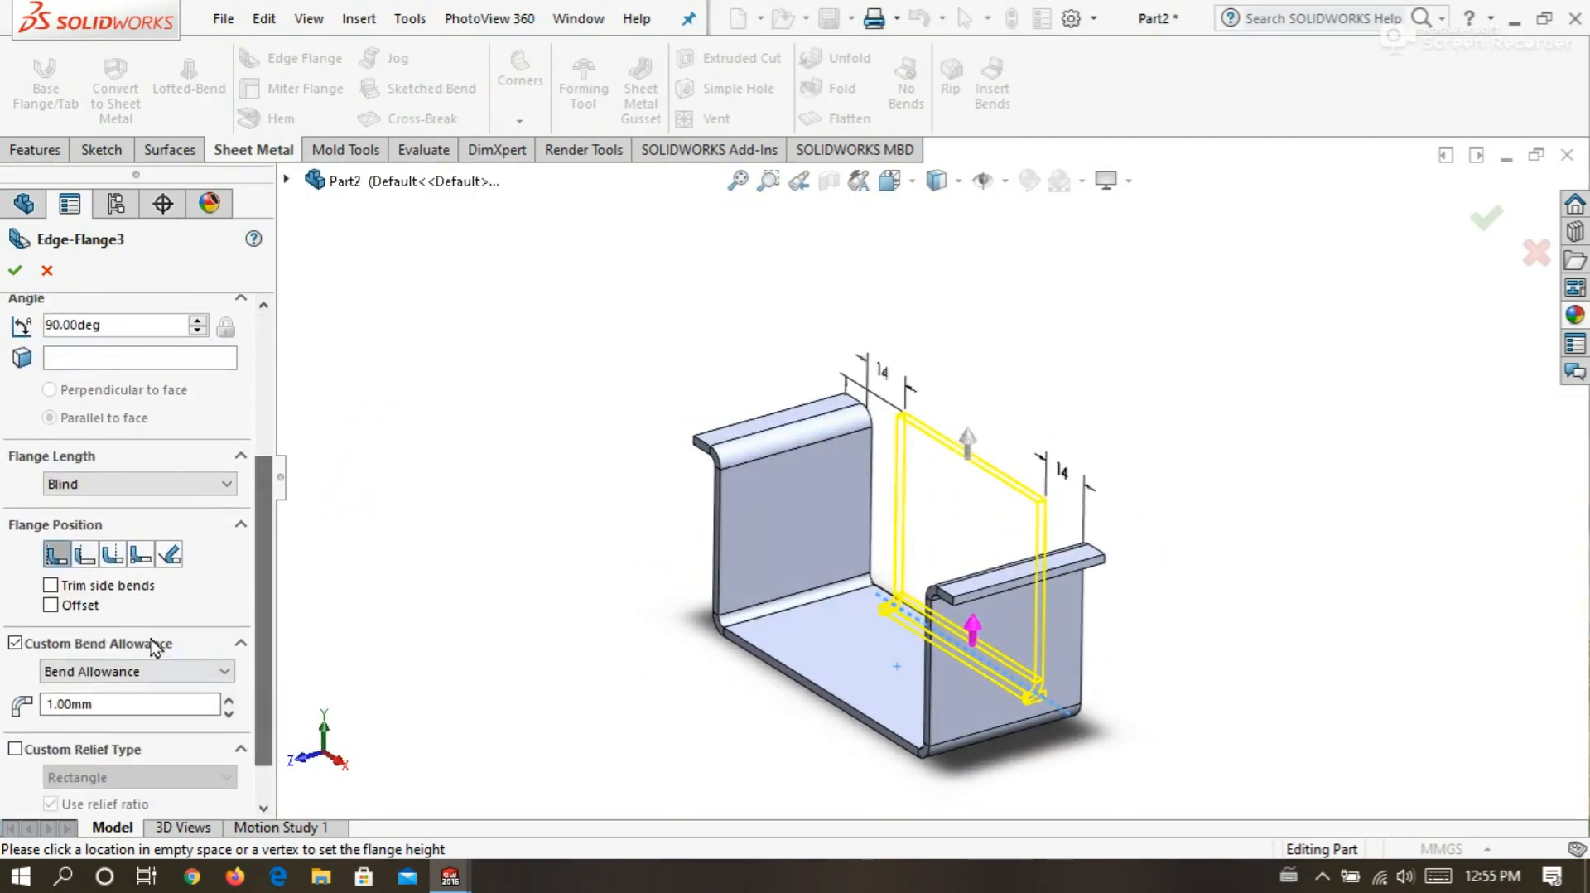
pyautogui.click(115, 555)
pyautogui.moveTo(478, 617); pyautogui.dragTo(675, 341, button='middle')
pyautogui.click(17, 277)
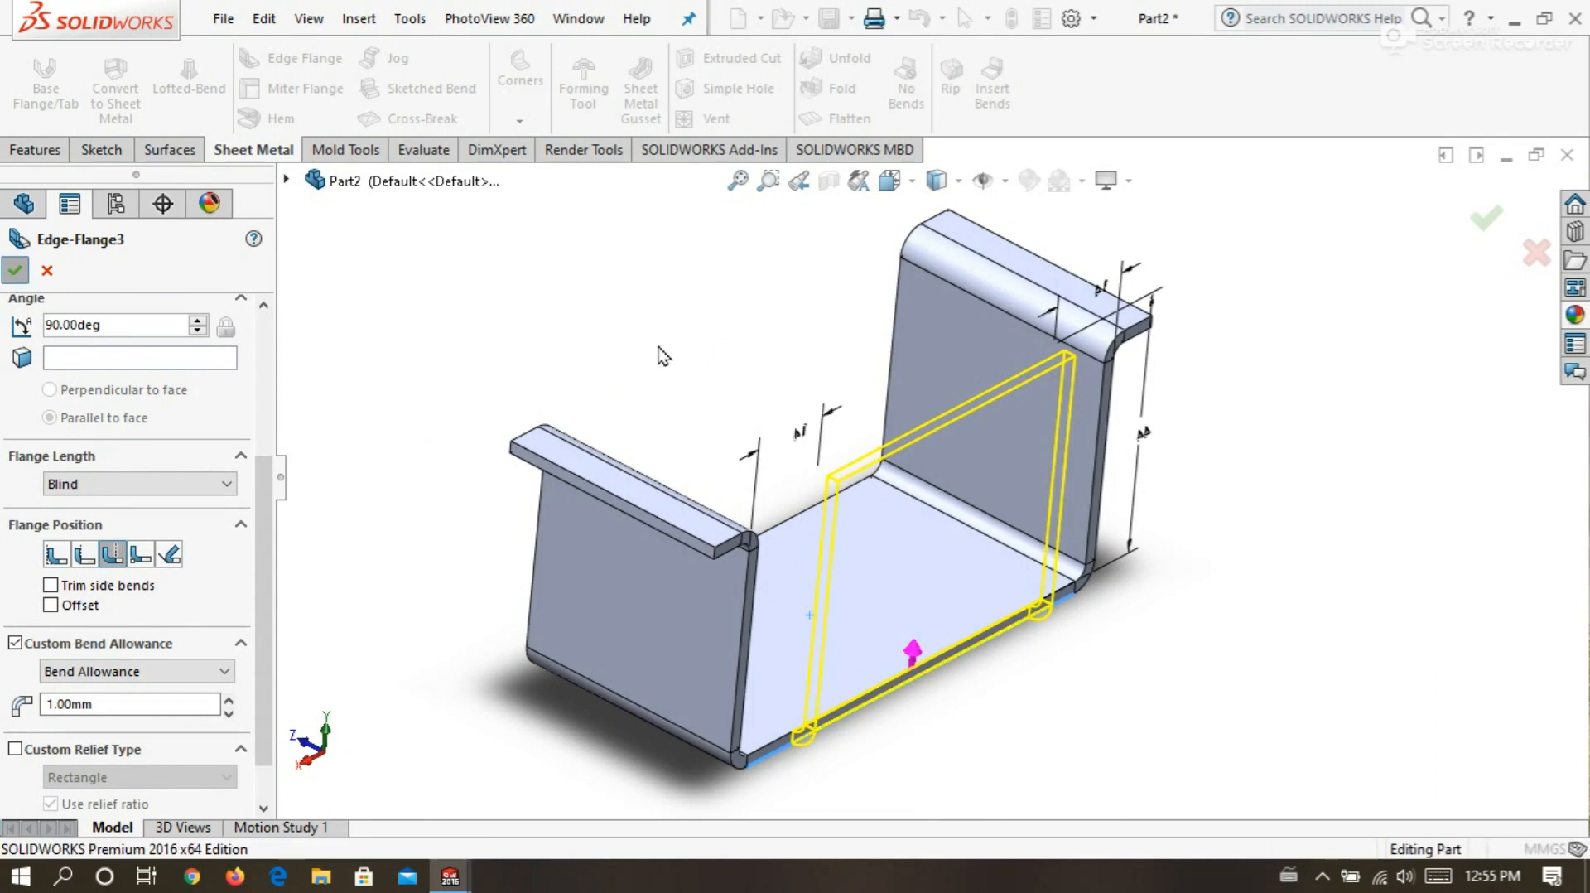
# Start an Edge Flange along the top edge of the 44 mm flange, directed inward over the base, with a custom bend radius of 2 mm.
pyautogui.moveTo(657, 351); pyautogui.dragTo(648, 564, button='middle')
pyautogui.scroll(5, 894, 514)
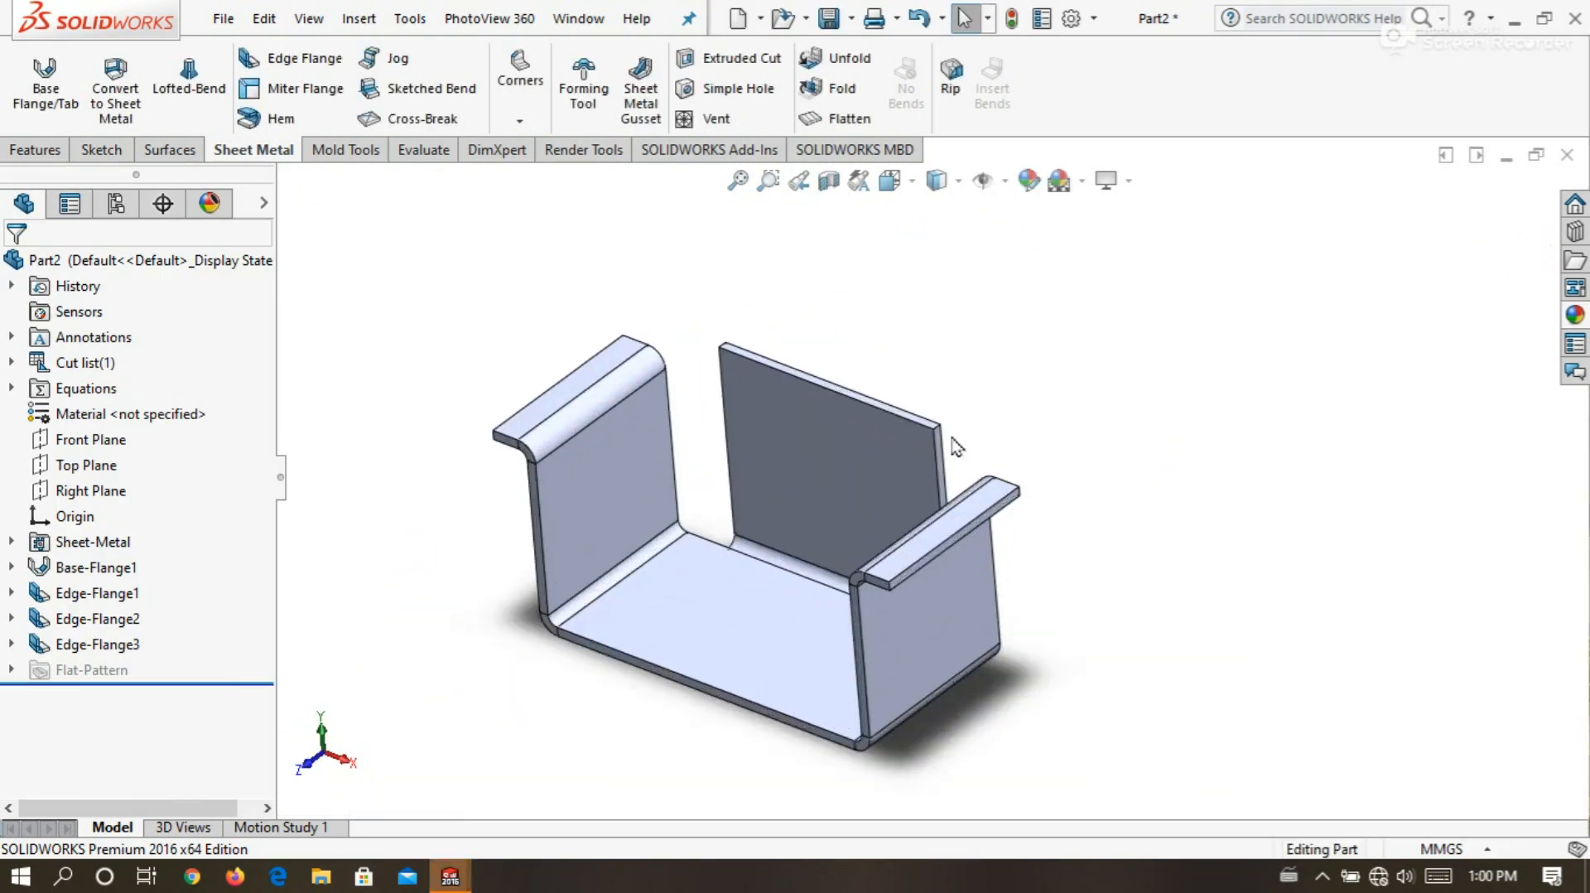
pyautogui.moveTo(951, 443); pyautogui.dragTo(932, 361, button='middle')
pyautogui.scroll(-3, 932, 361)
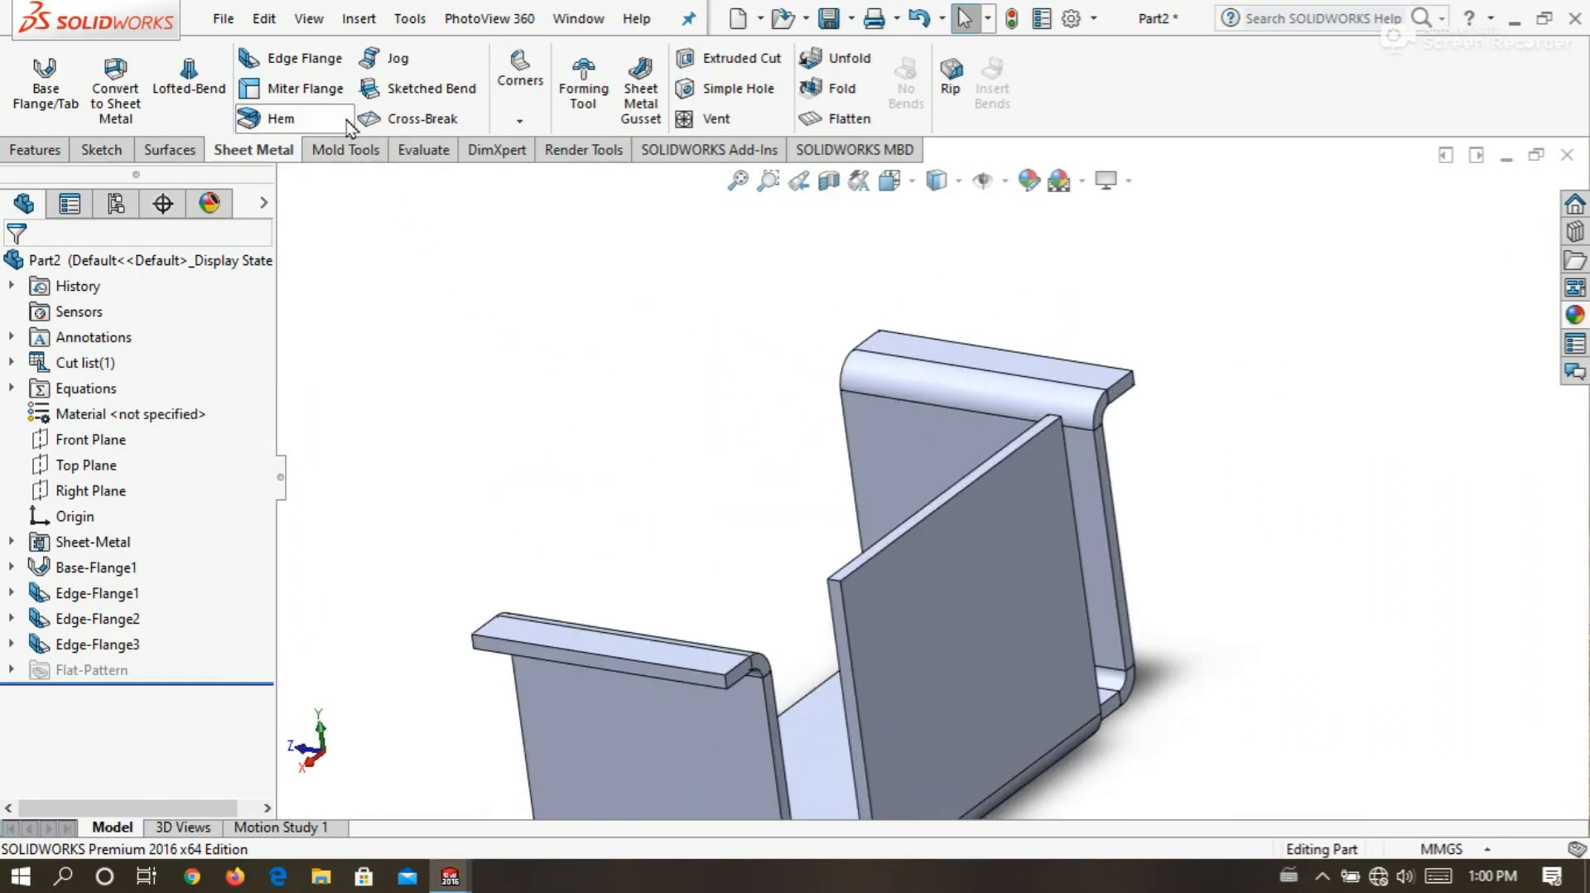
pyautogui.click(310, 70)
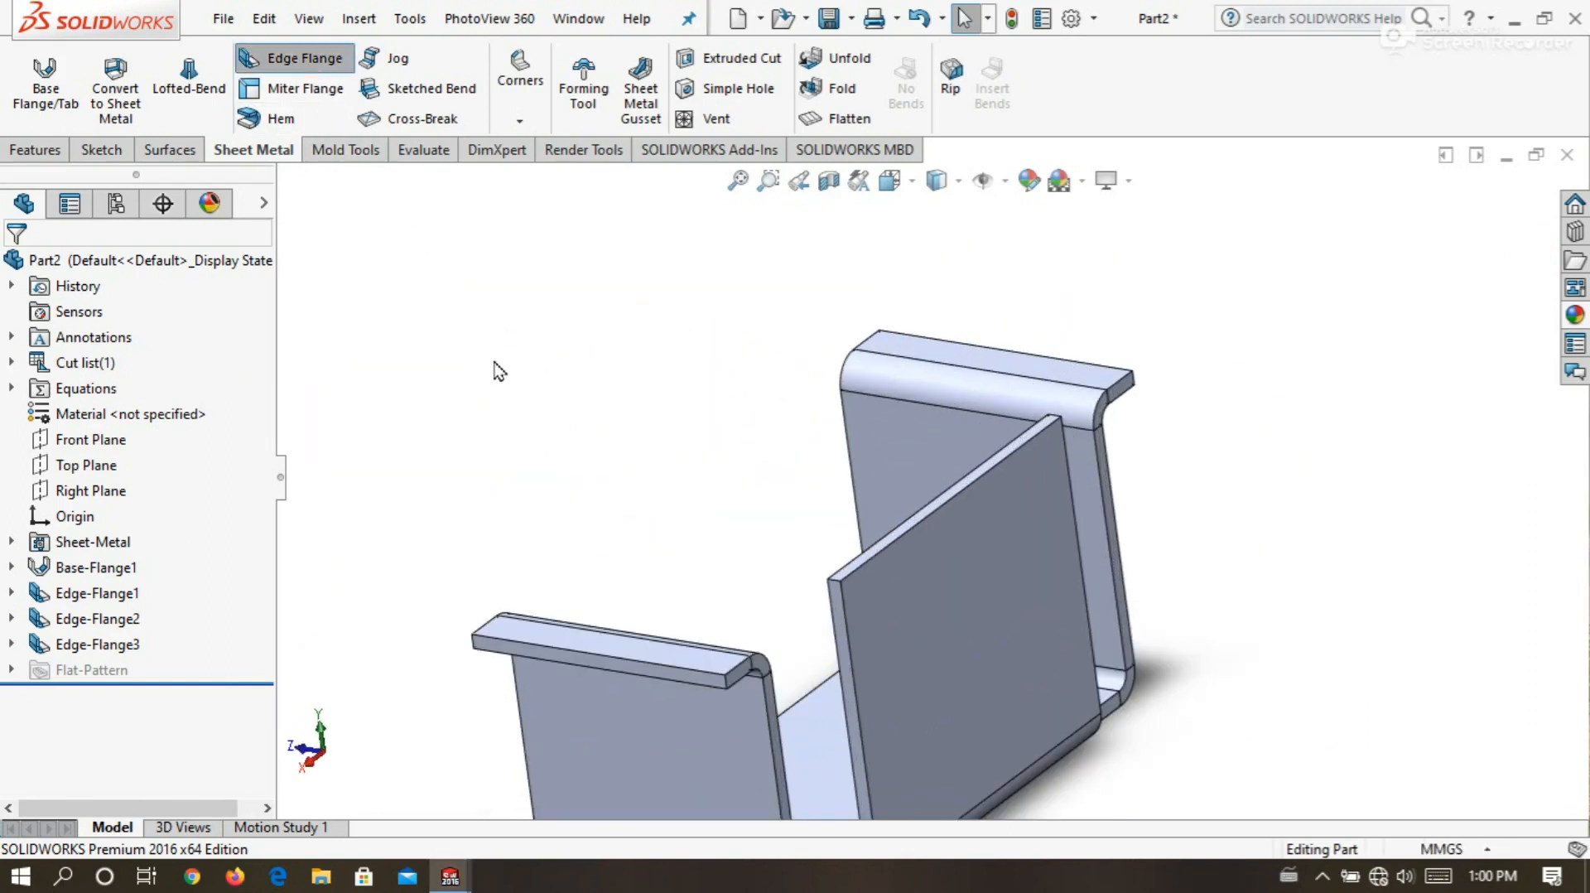
pyautogui.scroll(3, 820, 415)
pyautogui.scroll(-4, 821, 415)
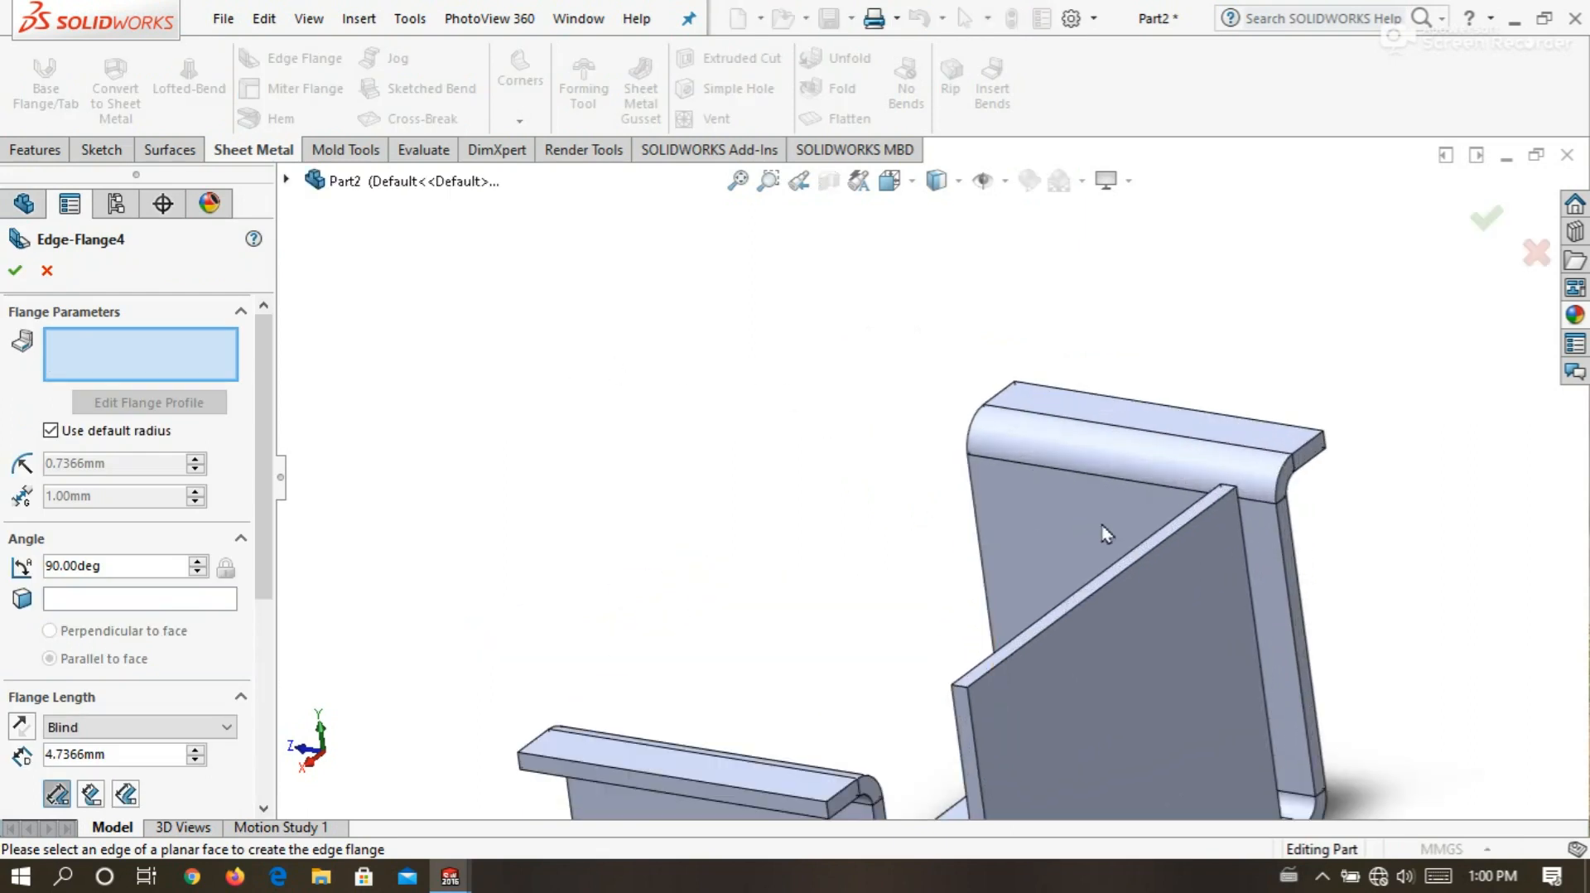
pyautogui.click(1169, 532)
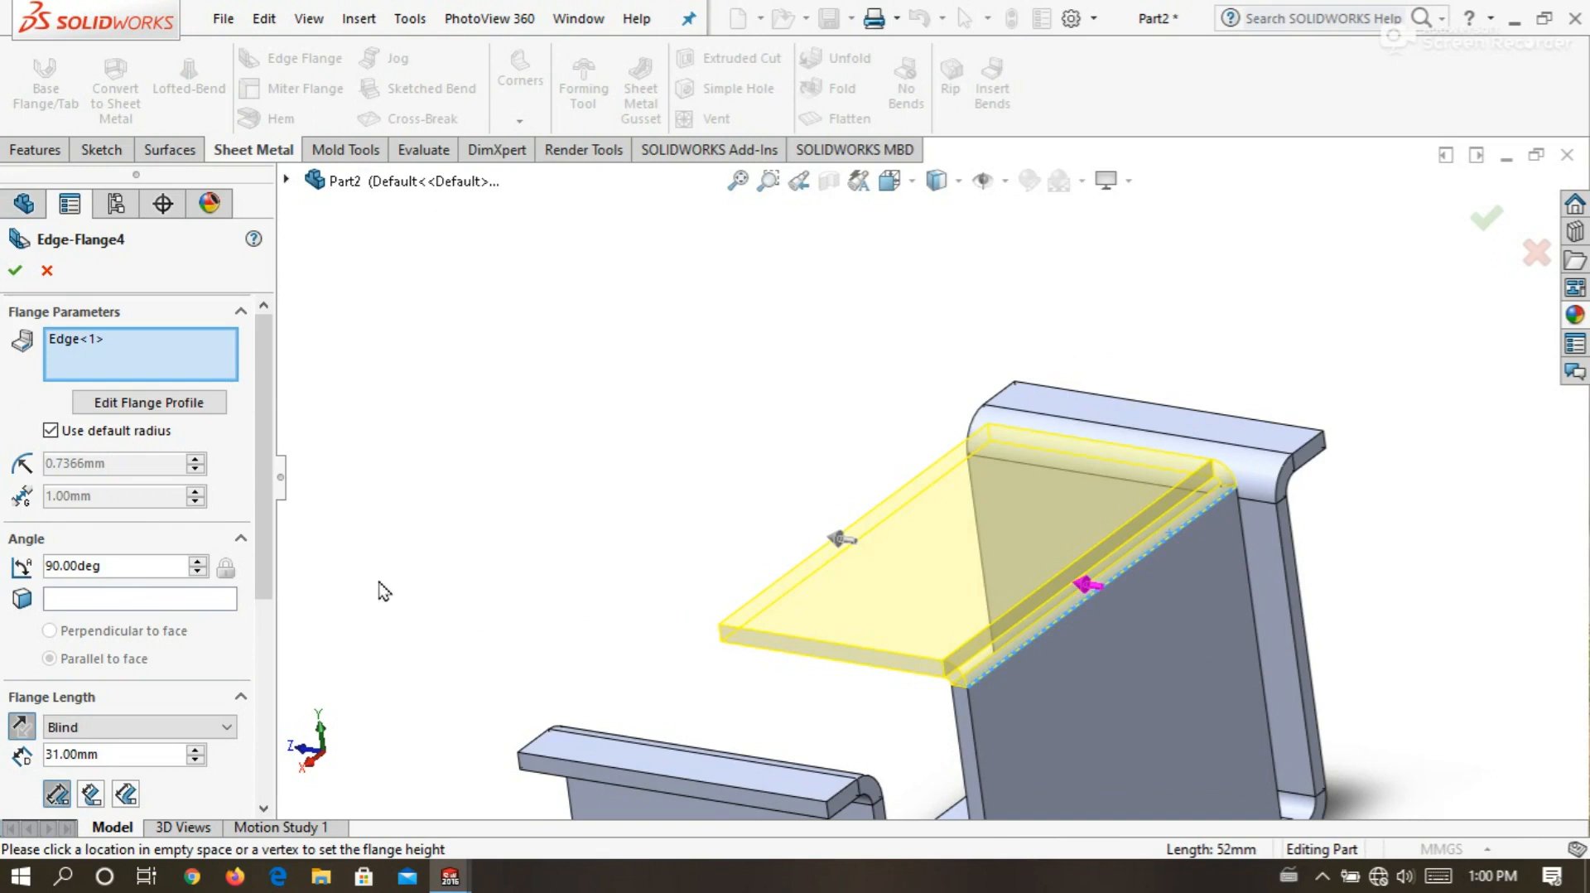
pyautogui.click(53, 430)
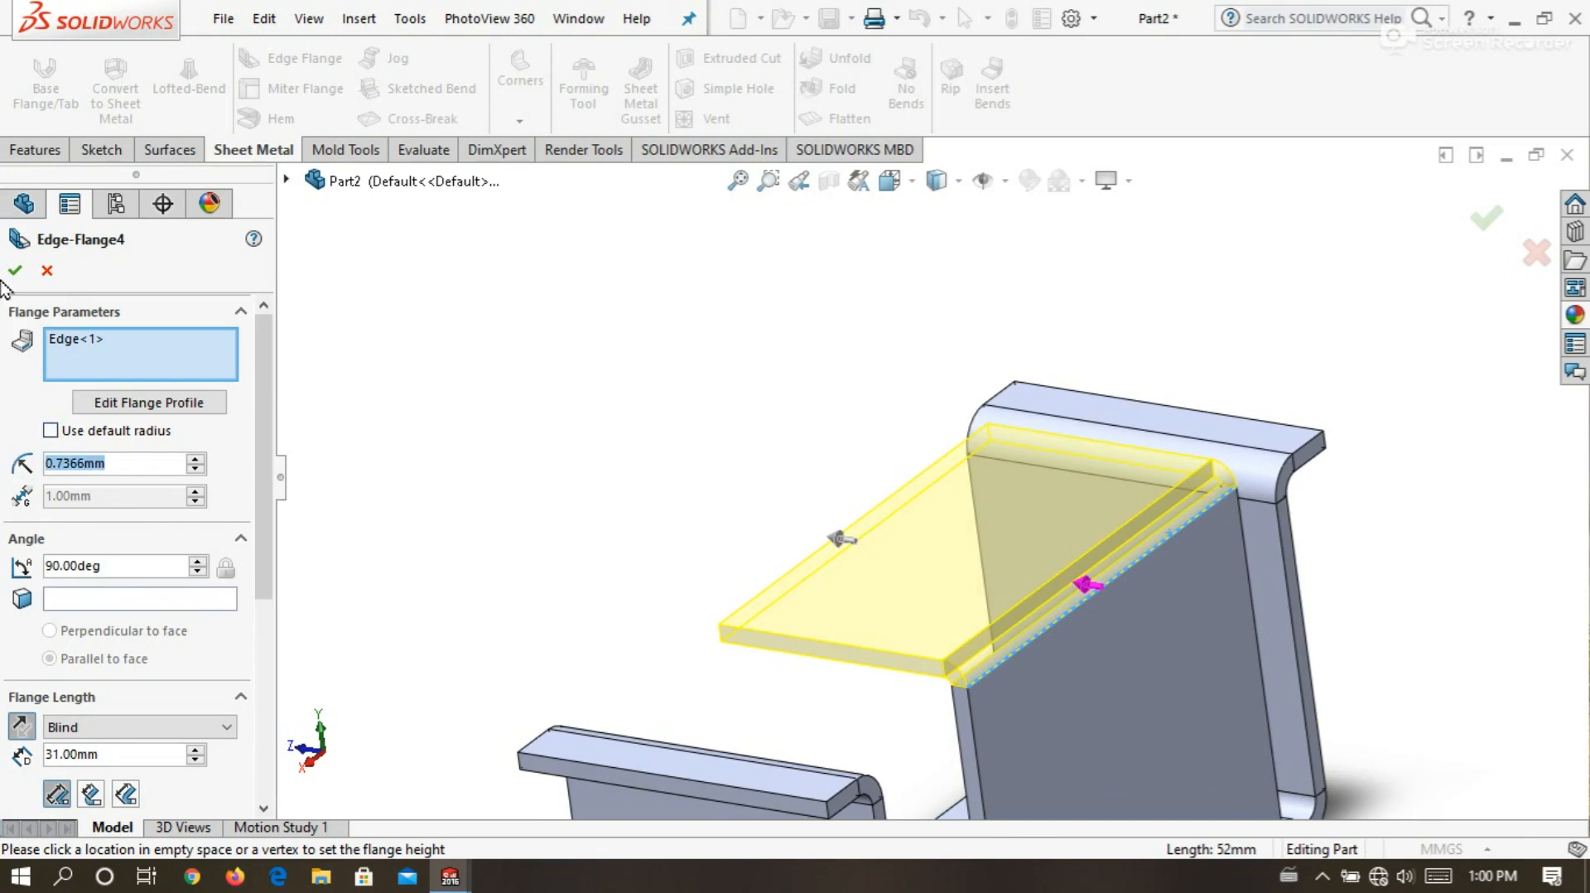
pyautogui.write('2')
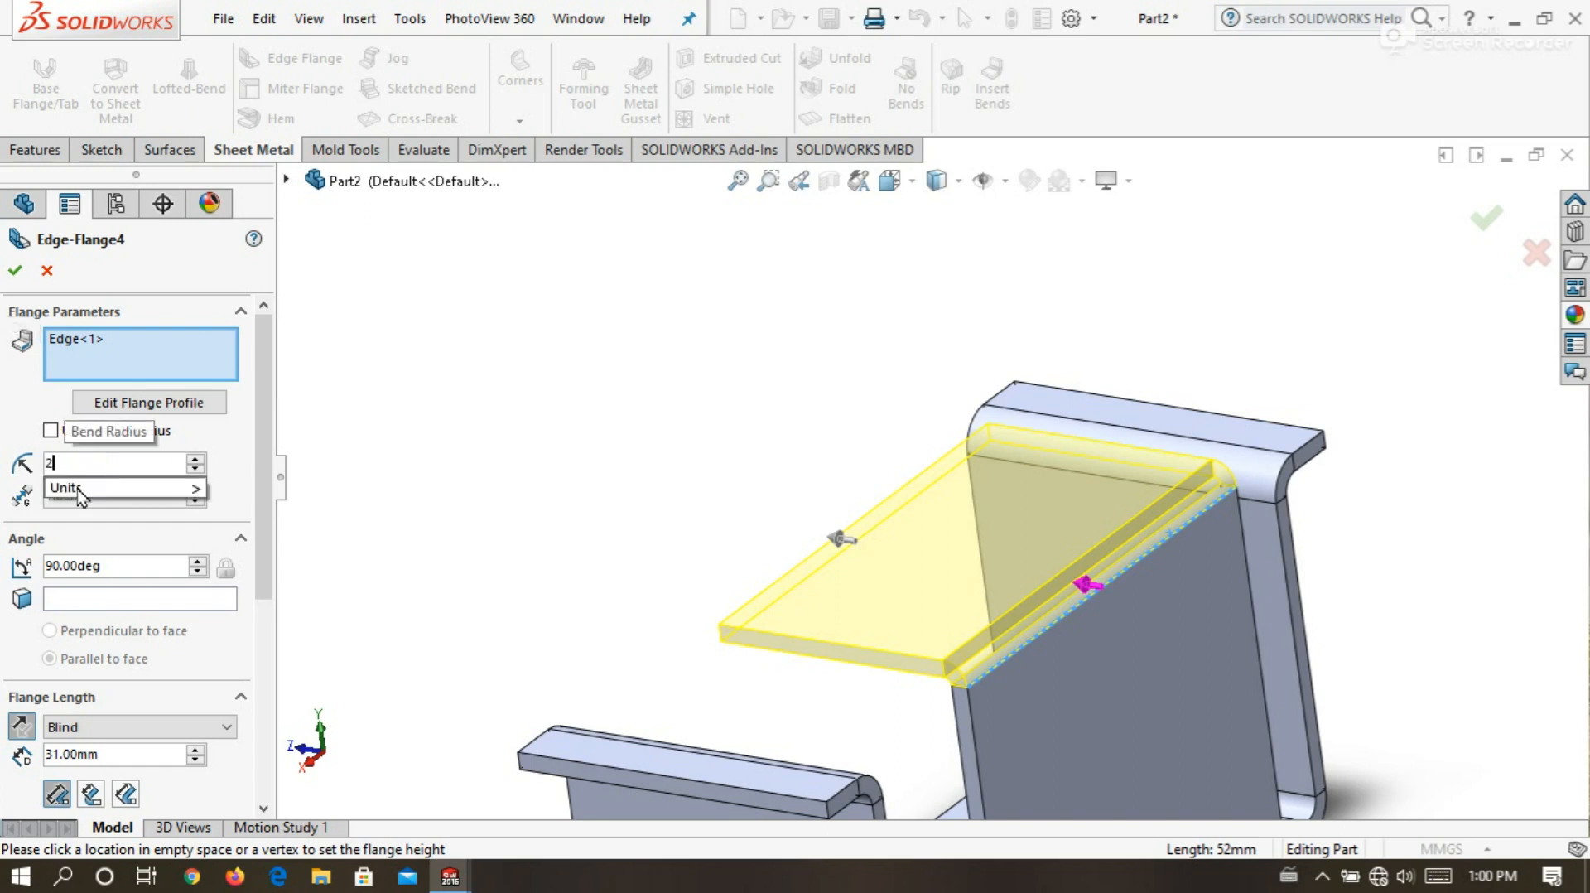
pyautogui.press('Return')
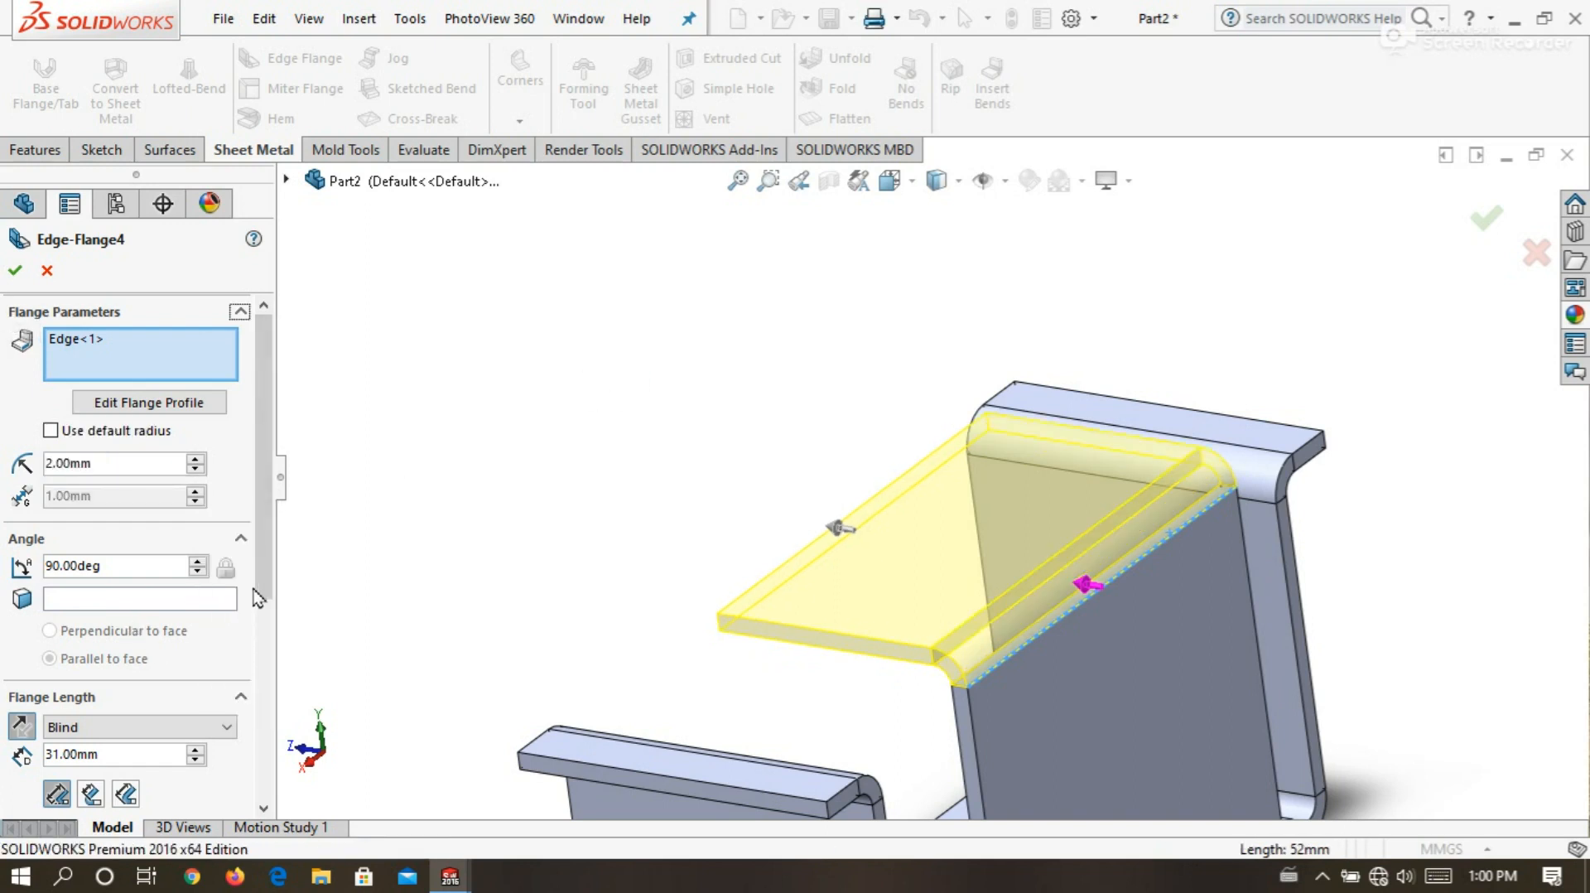
# Set the inward top flange's blind length to 27 mm.
pyautogui.scroll(-3, 253, 591)
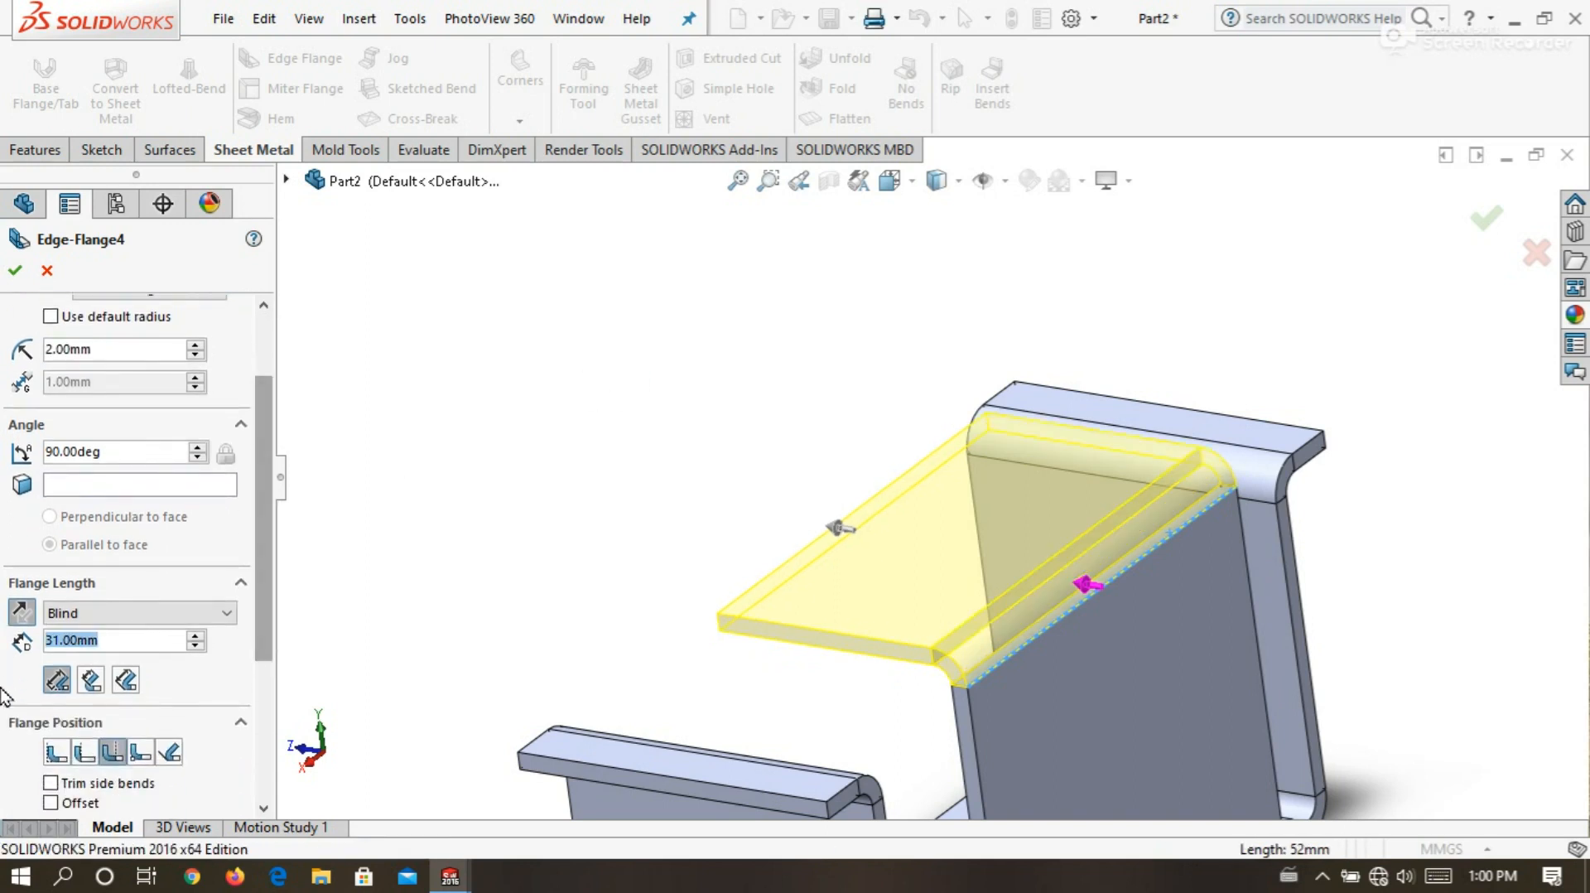
pyautogui.write('2')
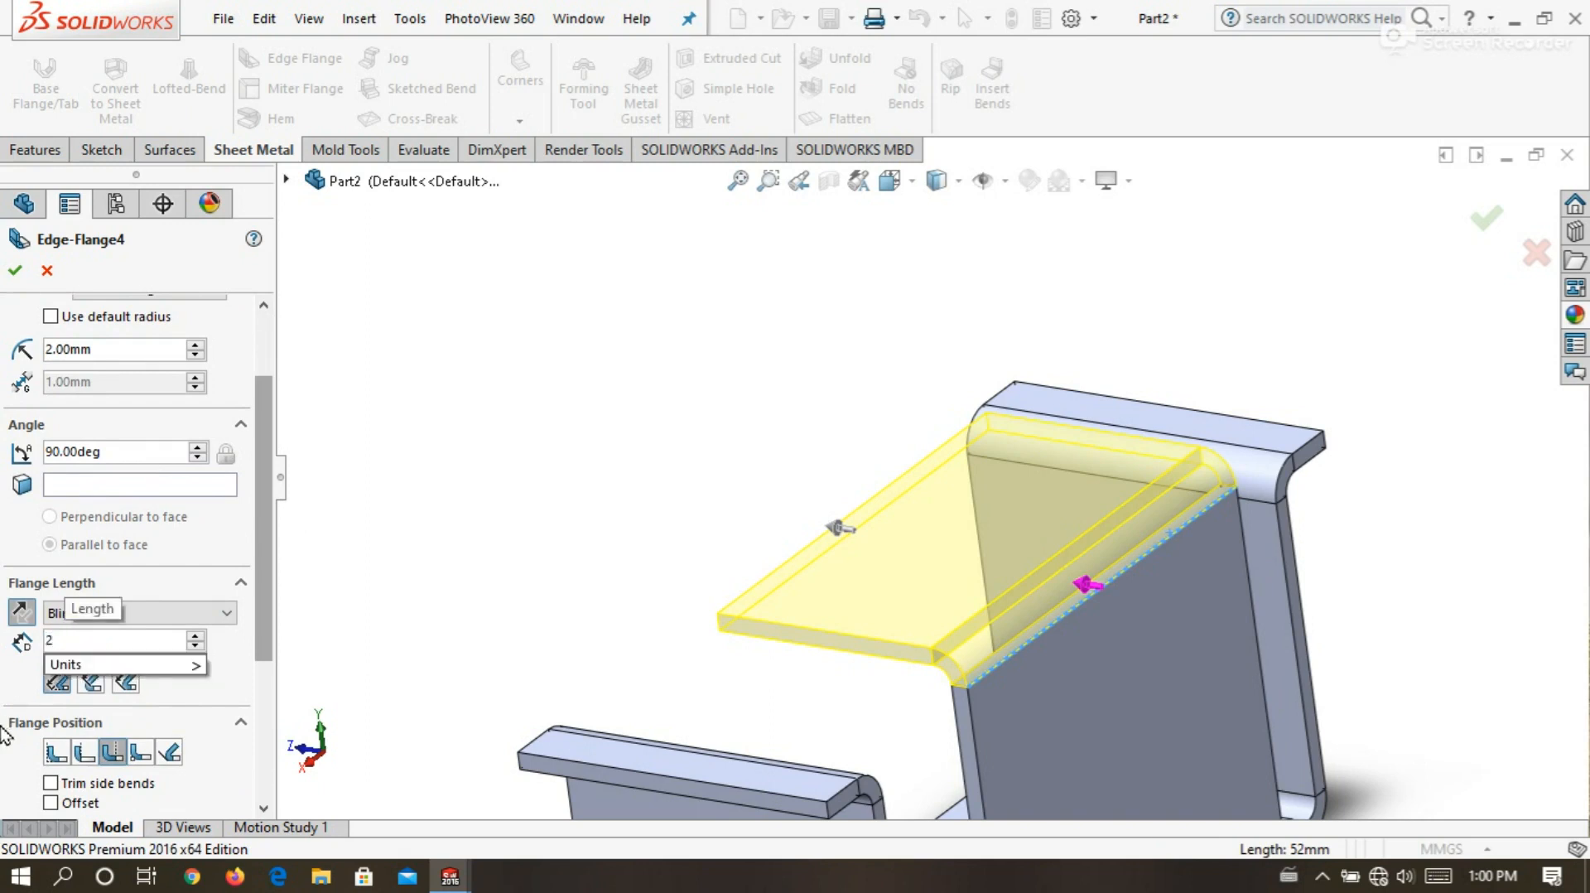
pyautogui.write('7')
pyautogui.press('Return')
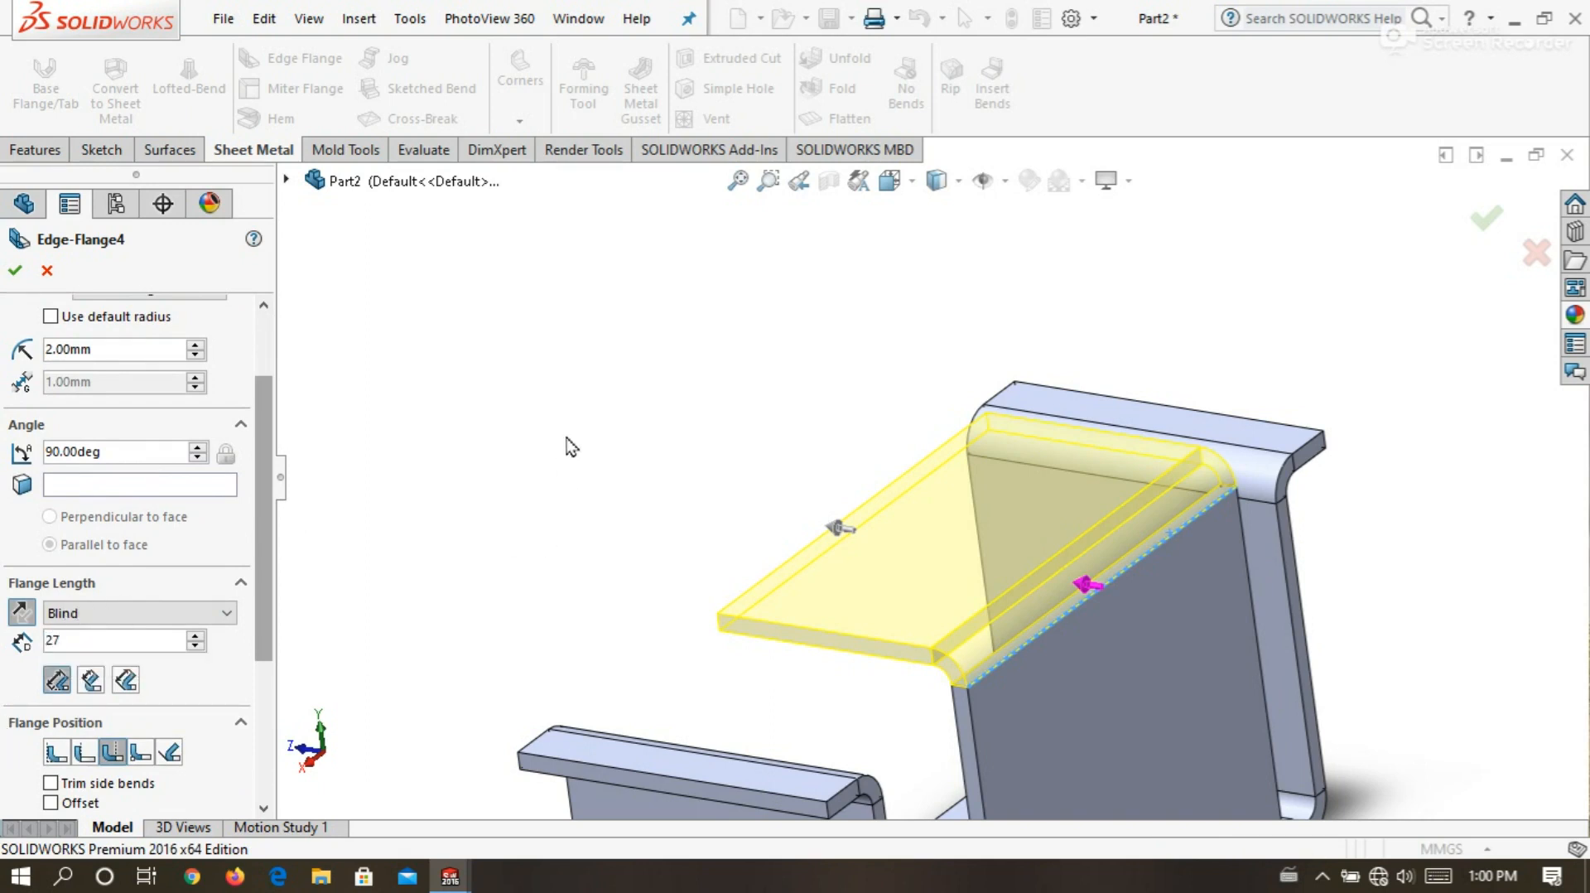
pyautogui.moveTo(266, 494); pyautogui.dragTo(266, 623)
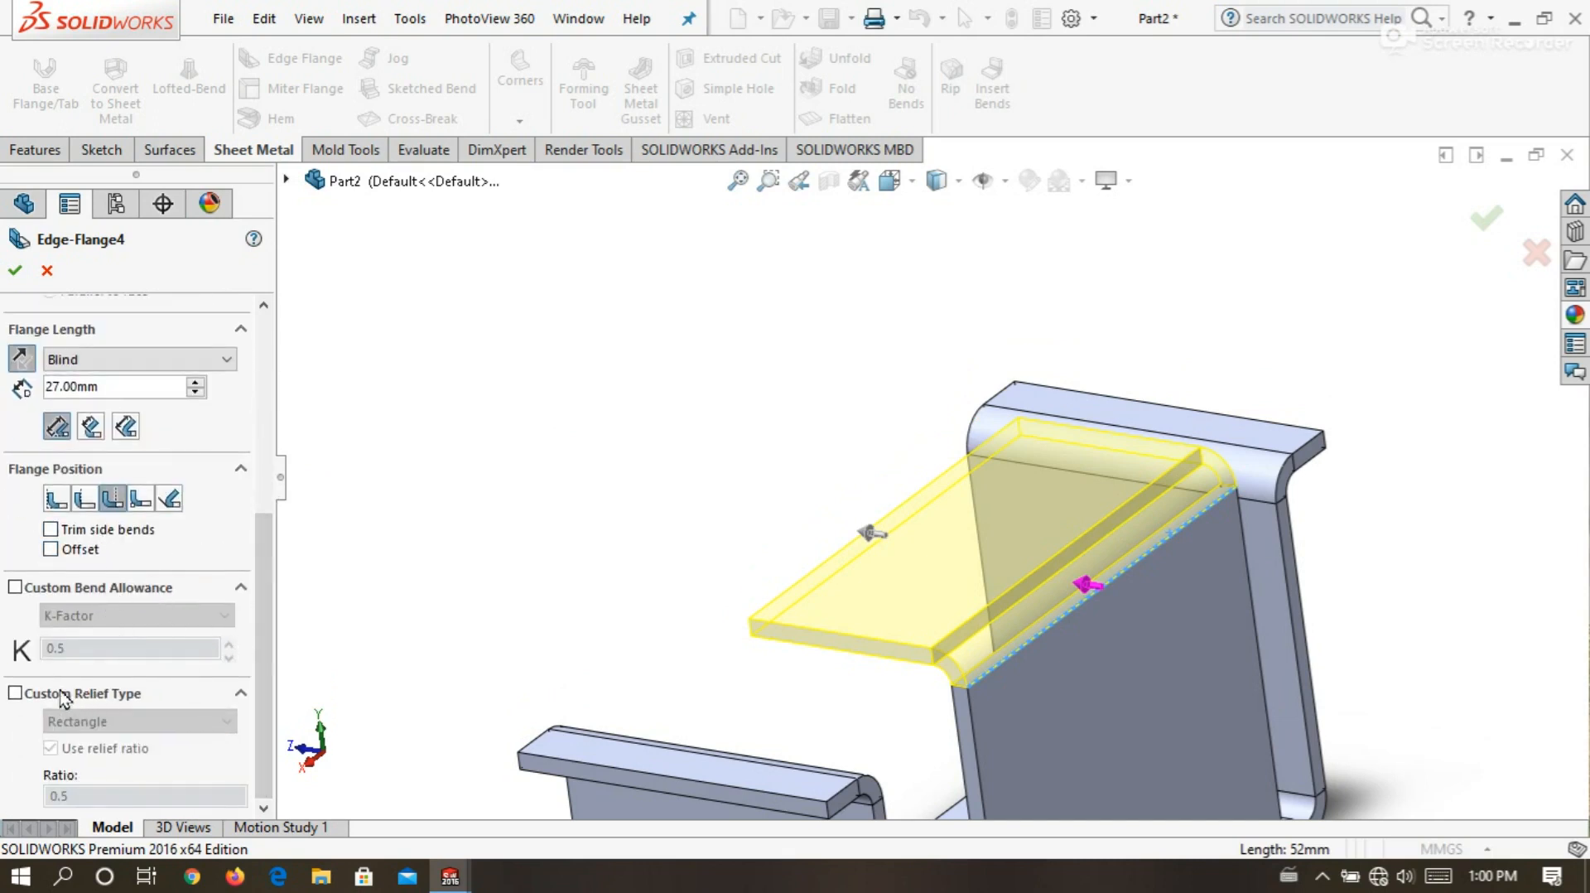
# Enable a custom bend allowance for the inward top flange and set its type to Bend Allowance.
pyautogui.click(27, 590)
pyautogui.click(189, 729)
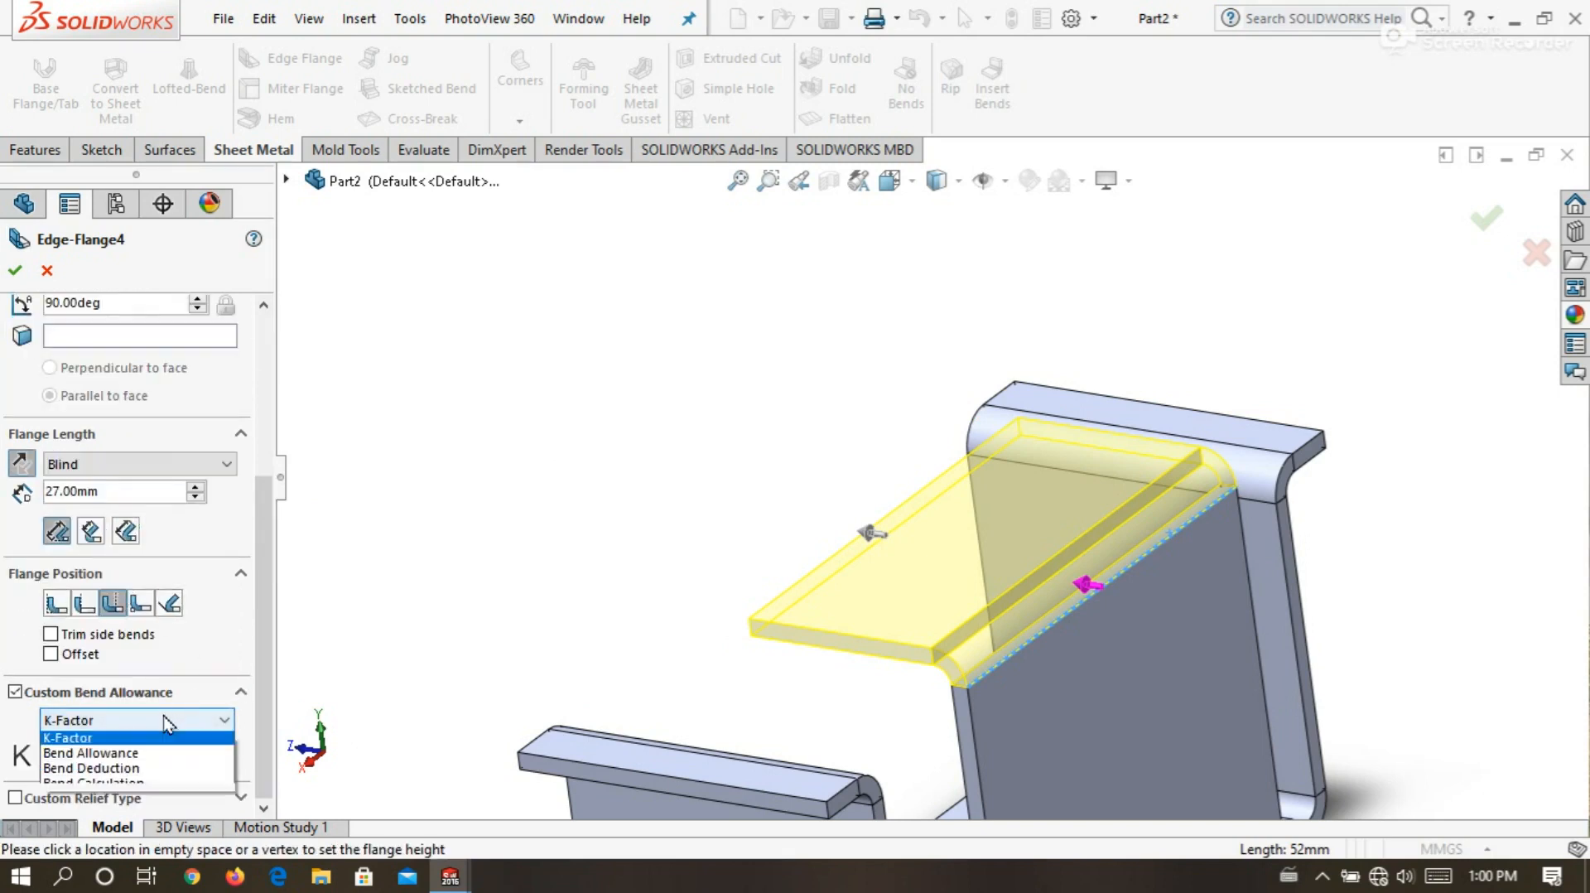
pyautogui.click(124, 771)
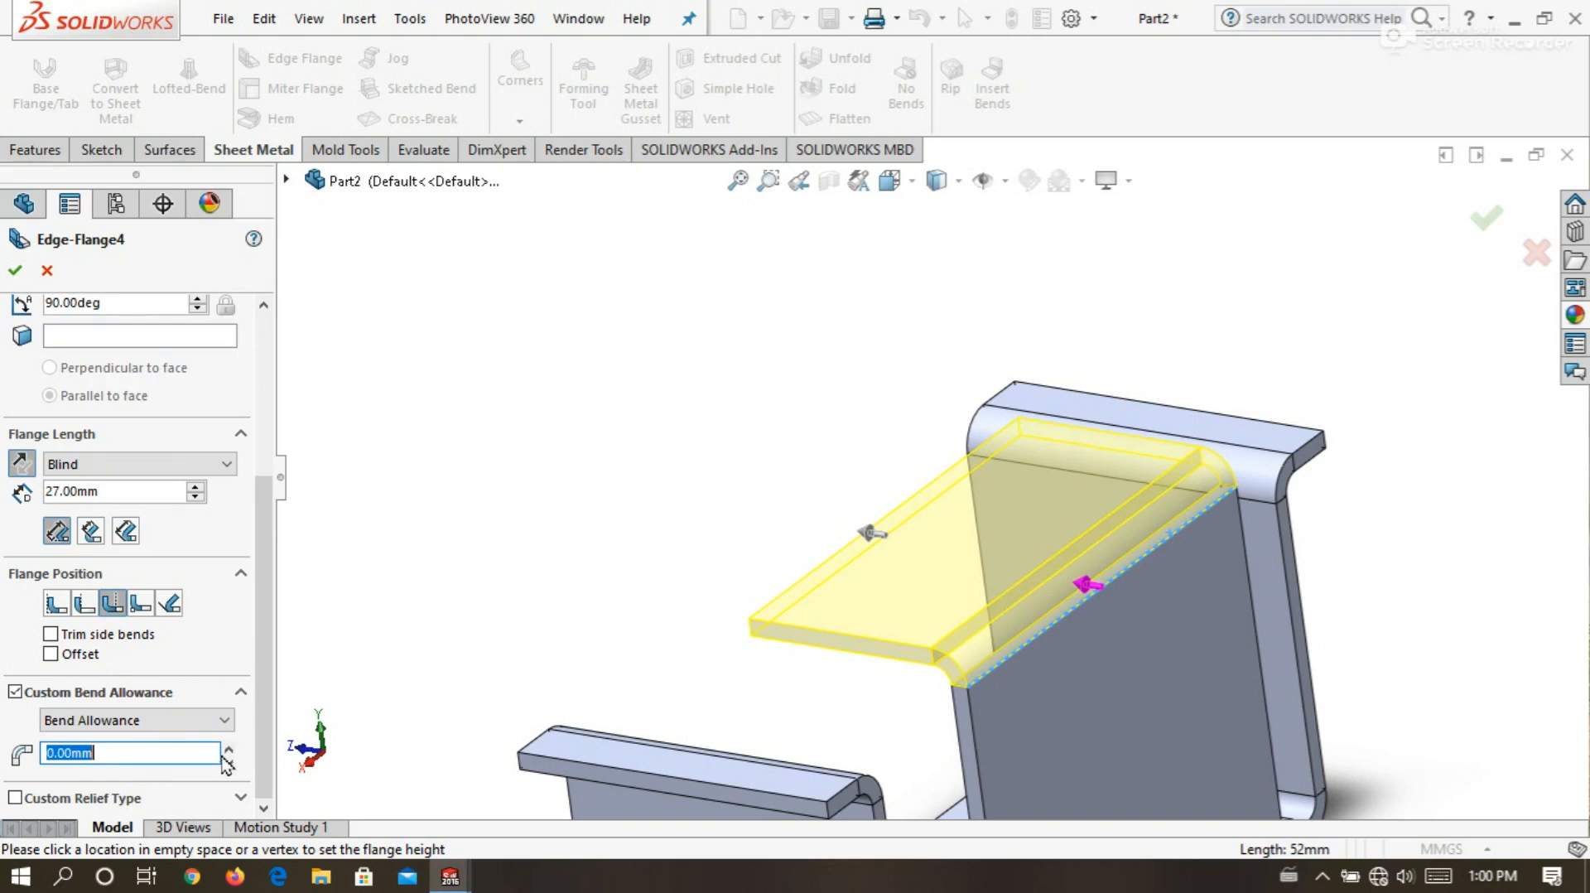
# Open the flange's profile sketch and narrow it to about 13 mm wide by moving one side line inward.
pyautogui.moveTo(266, 688); pyautogui.dragTo(285, 485)
pyautogui.click(198, 402)
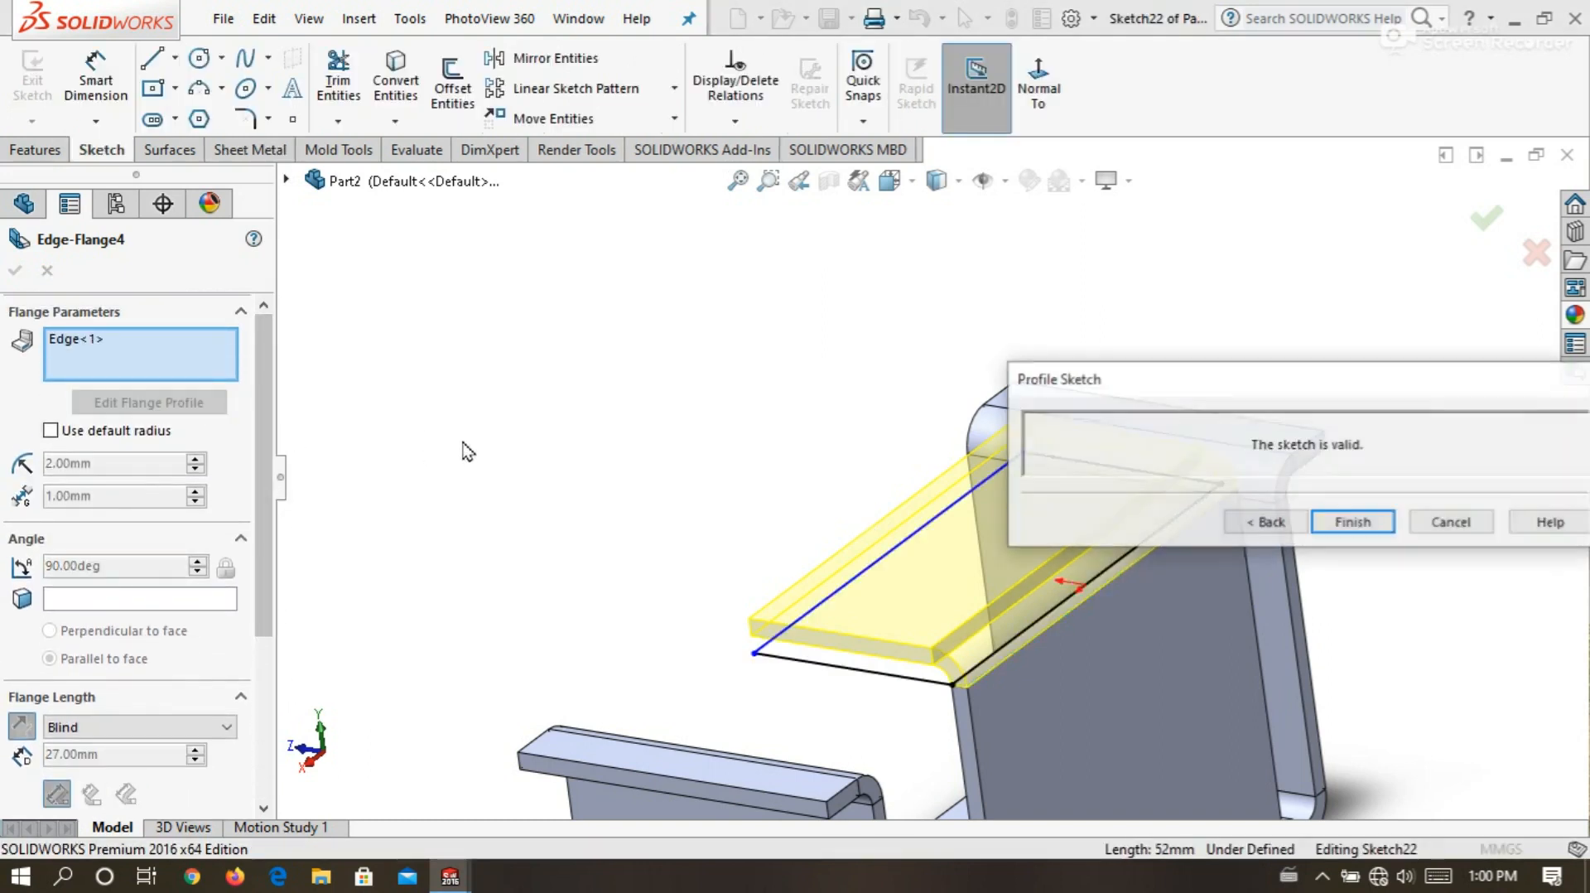
pyautogui.click(1038, 82)
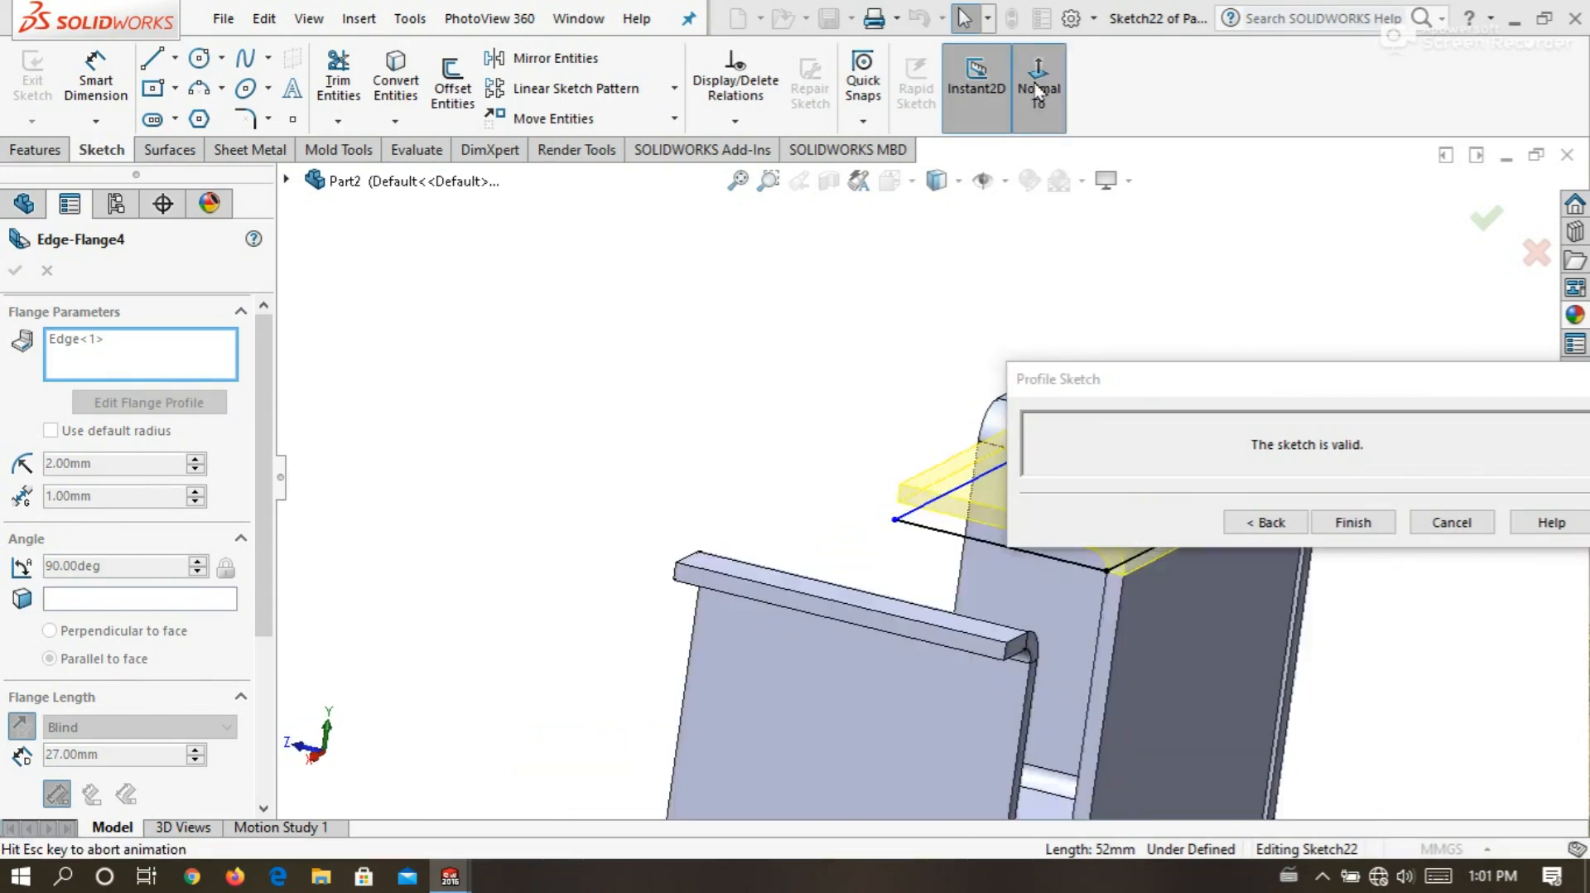
pyautogui.scroll(9, 816, 286)
pyautogui.scroll(-6, 990, 408)
pyautogui.scroll(-2, 905, 591)
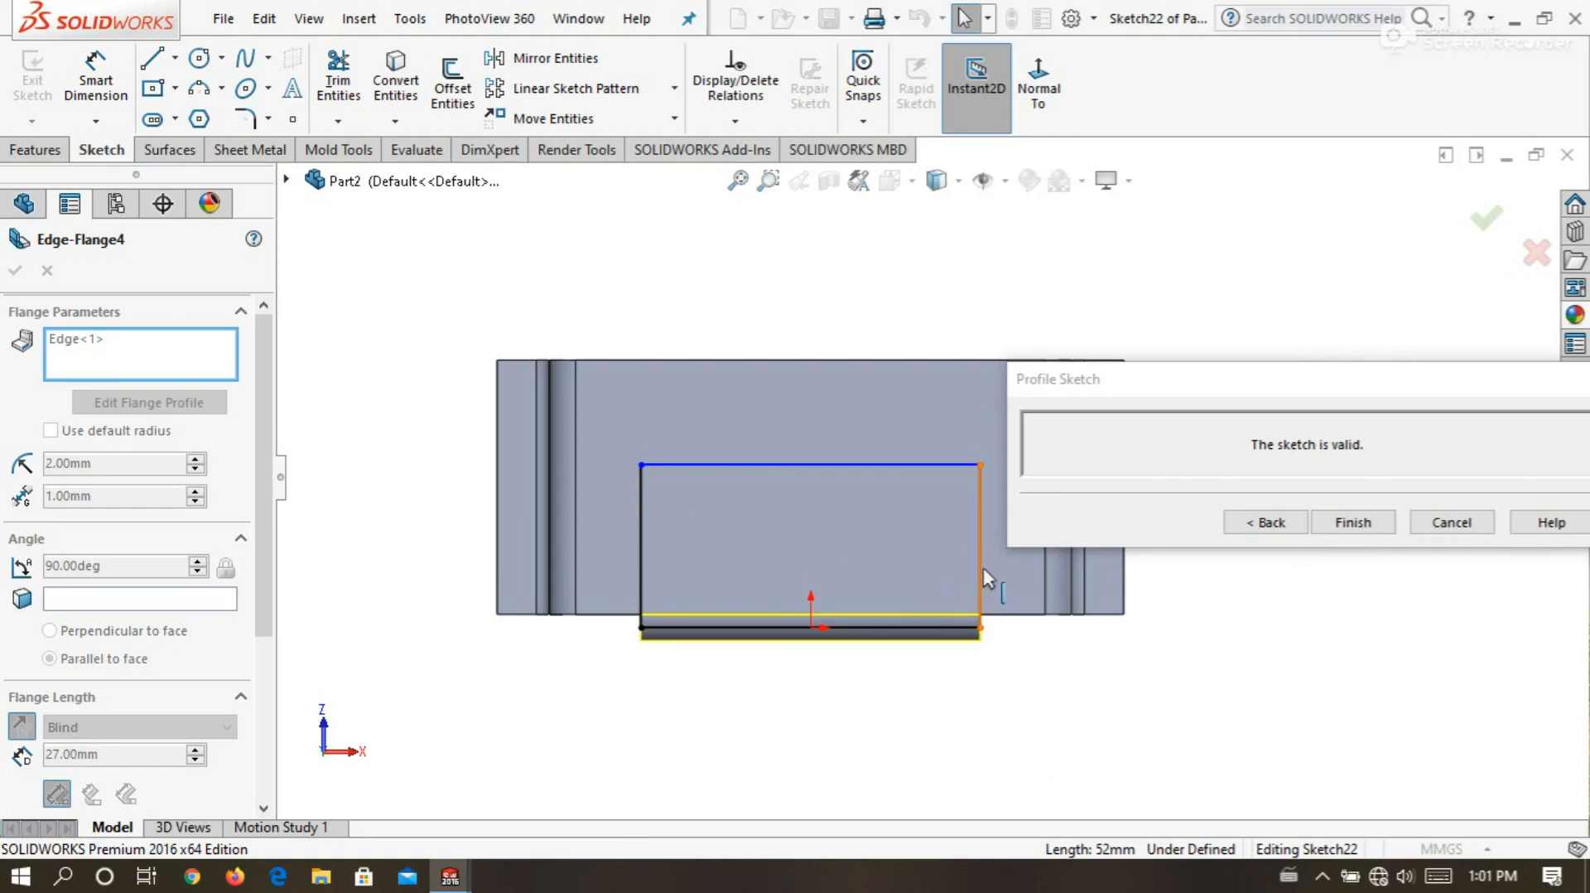
pyautogui.moveTo(909, 556); pyautogui.dragTo(723, 550)
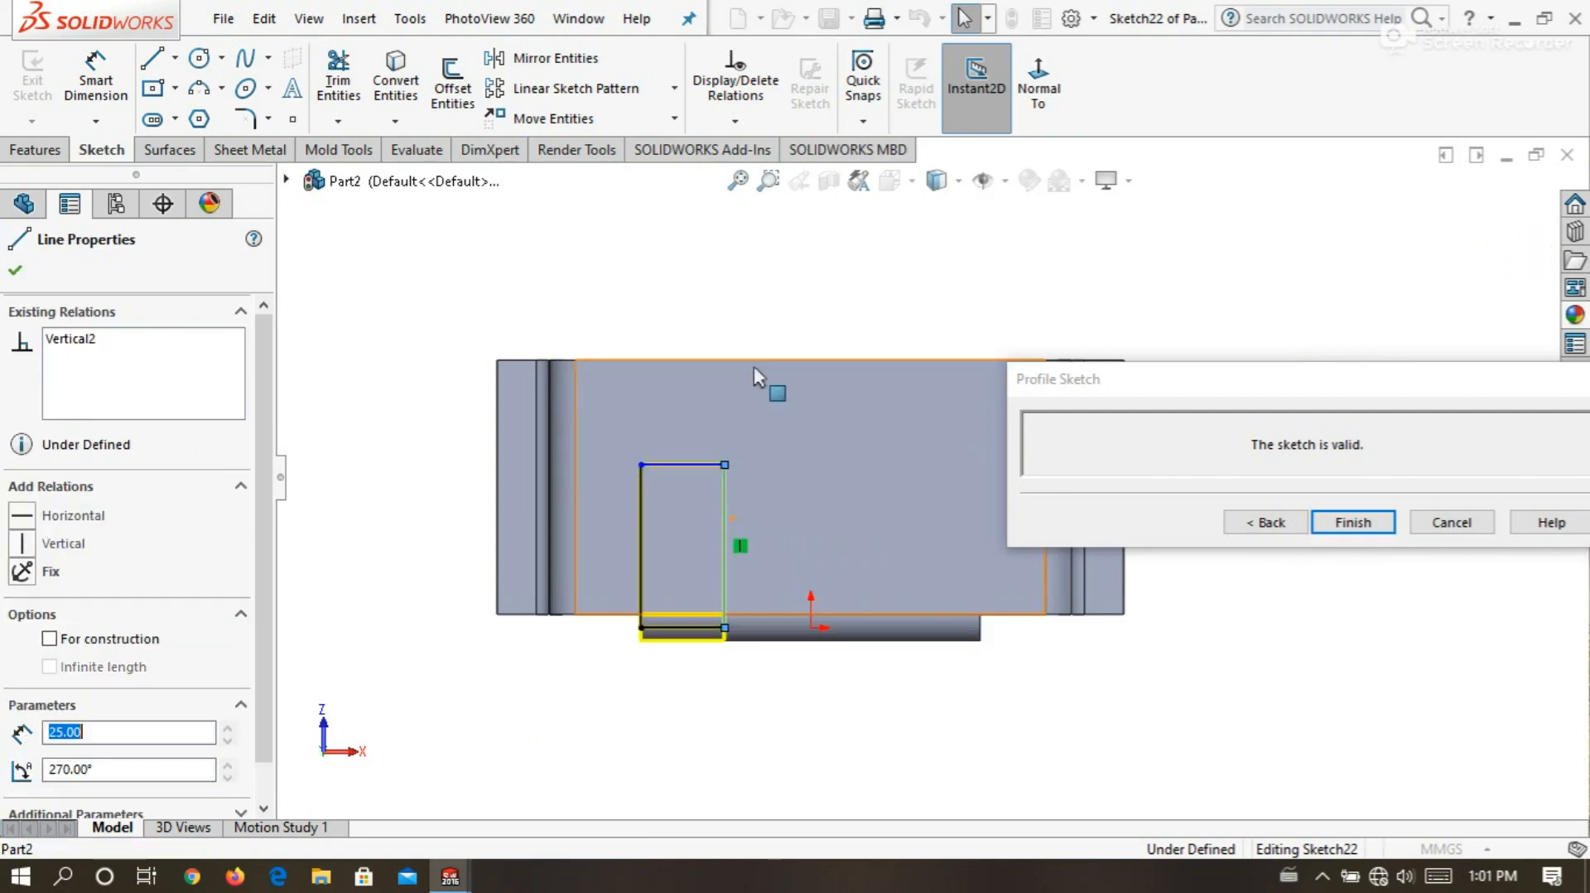
pyautogui.click(405, 291)
# Dimension the flange profile's width to 14 mm.
pyautogui.click(108, 70)
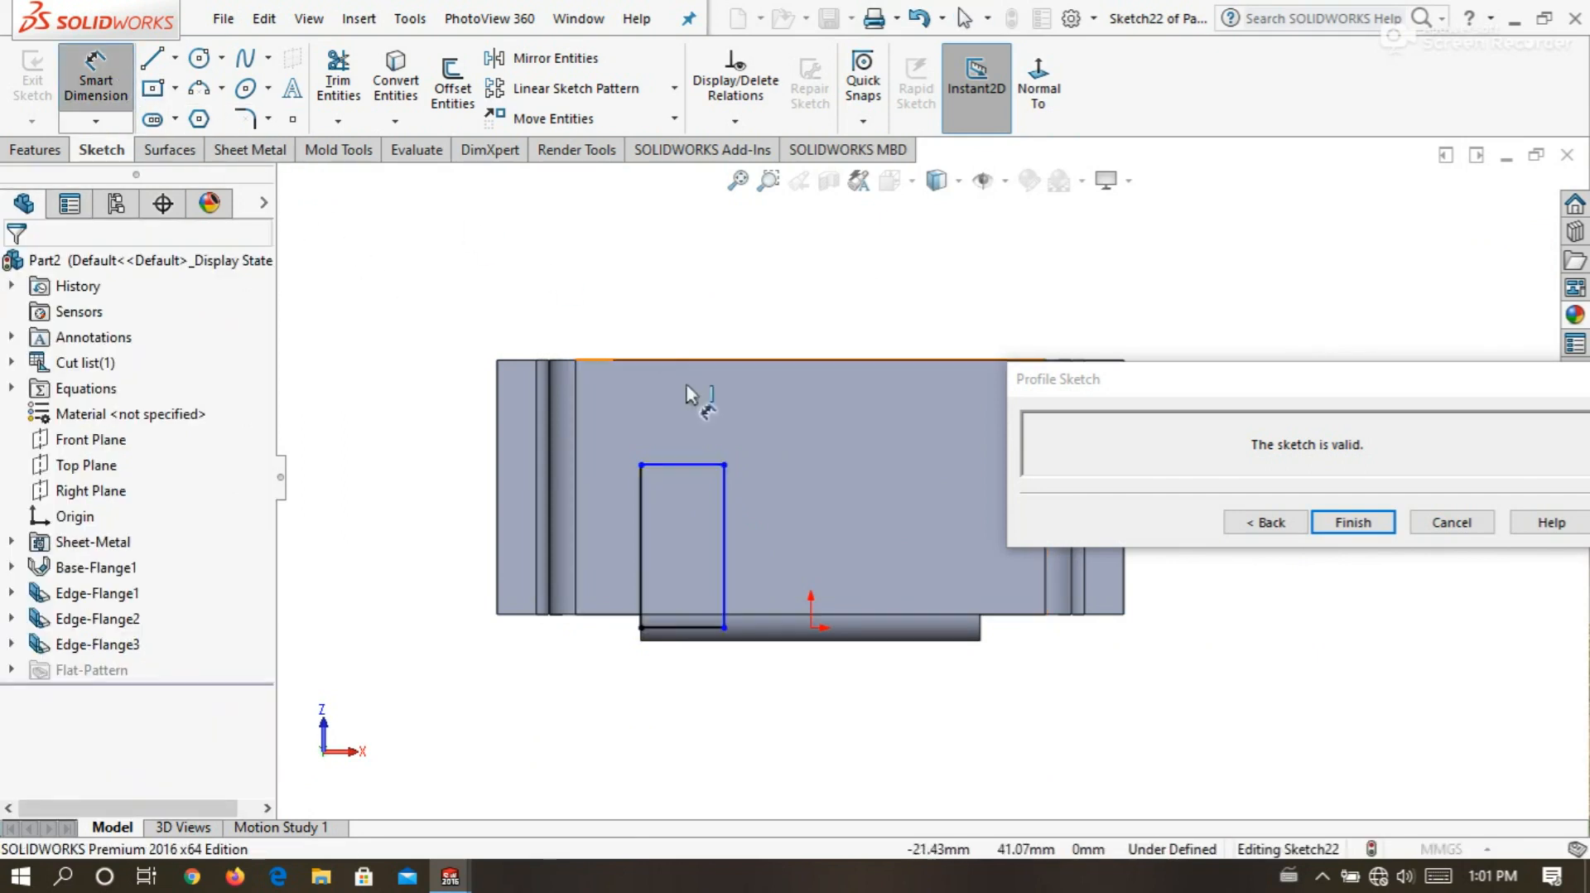
pyautogui.click(703, 462)
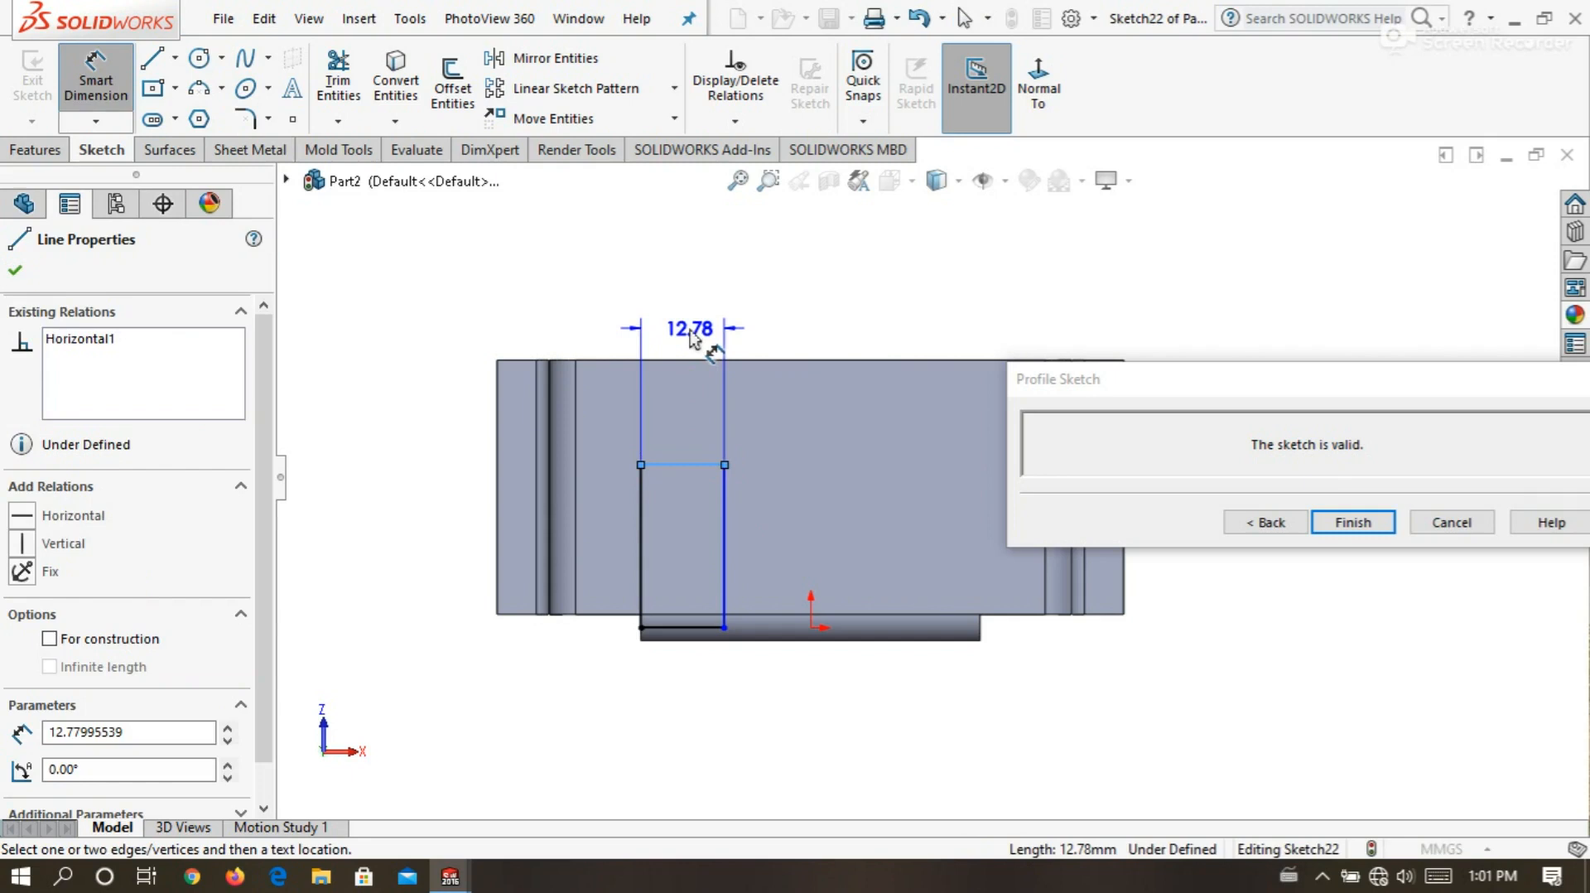
pyautogui.click(684, 328)
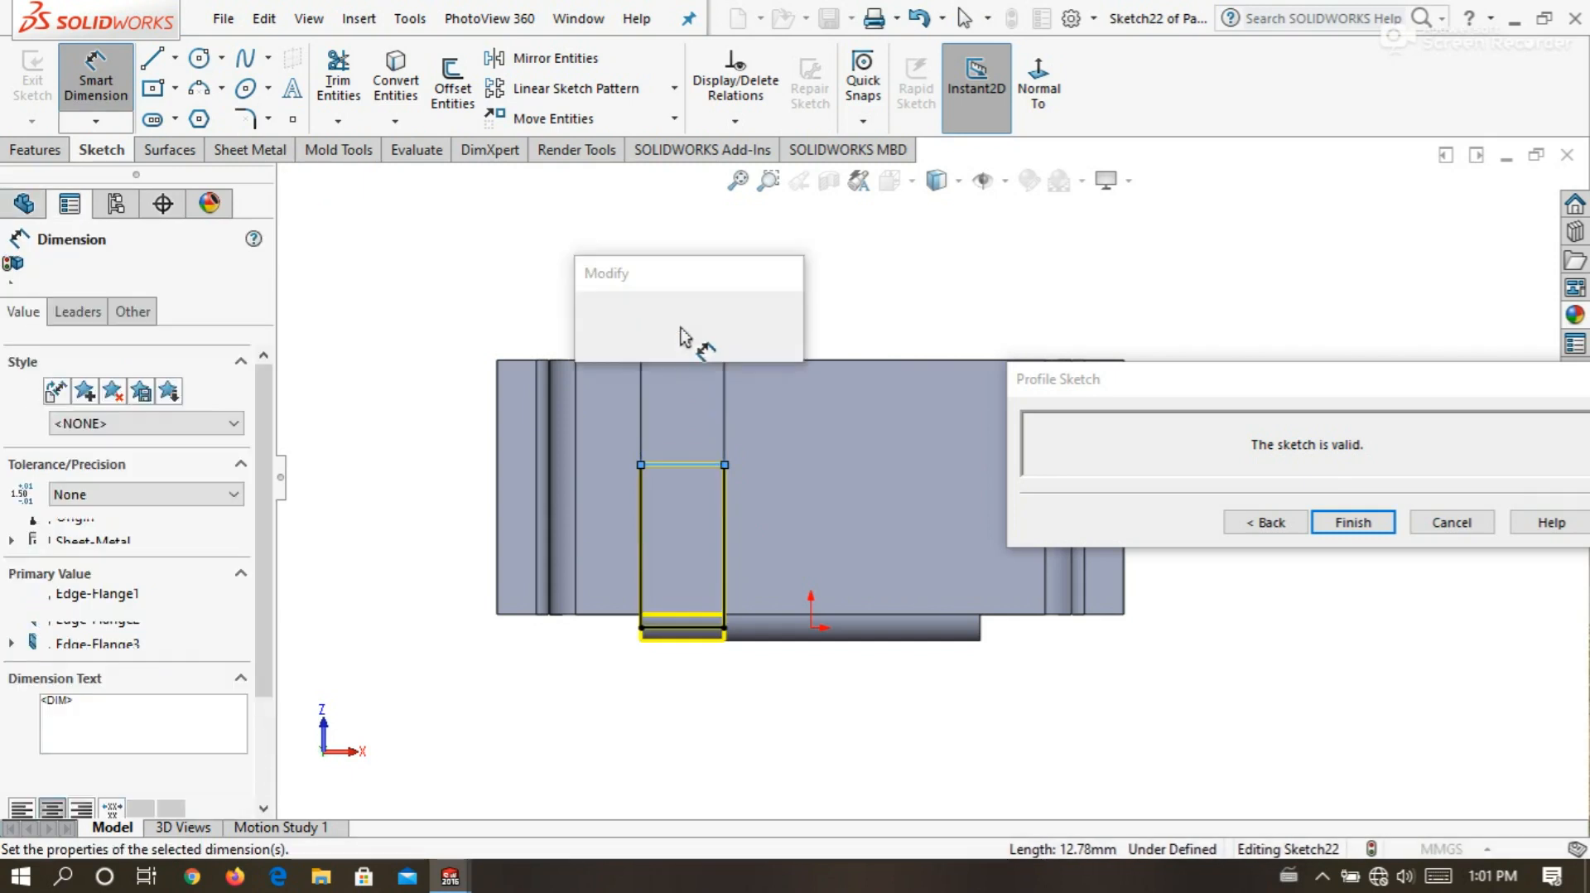
pyautogui.write('14')
pyautogui.press('Return')
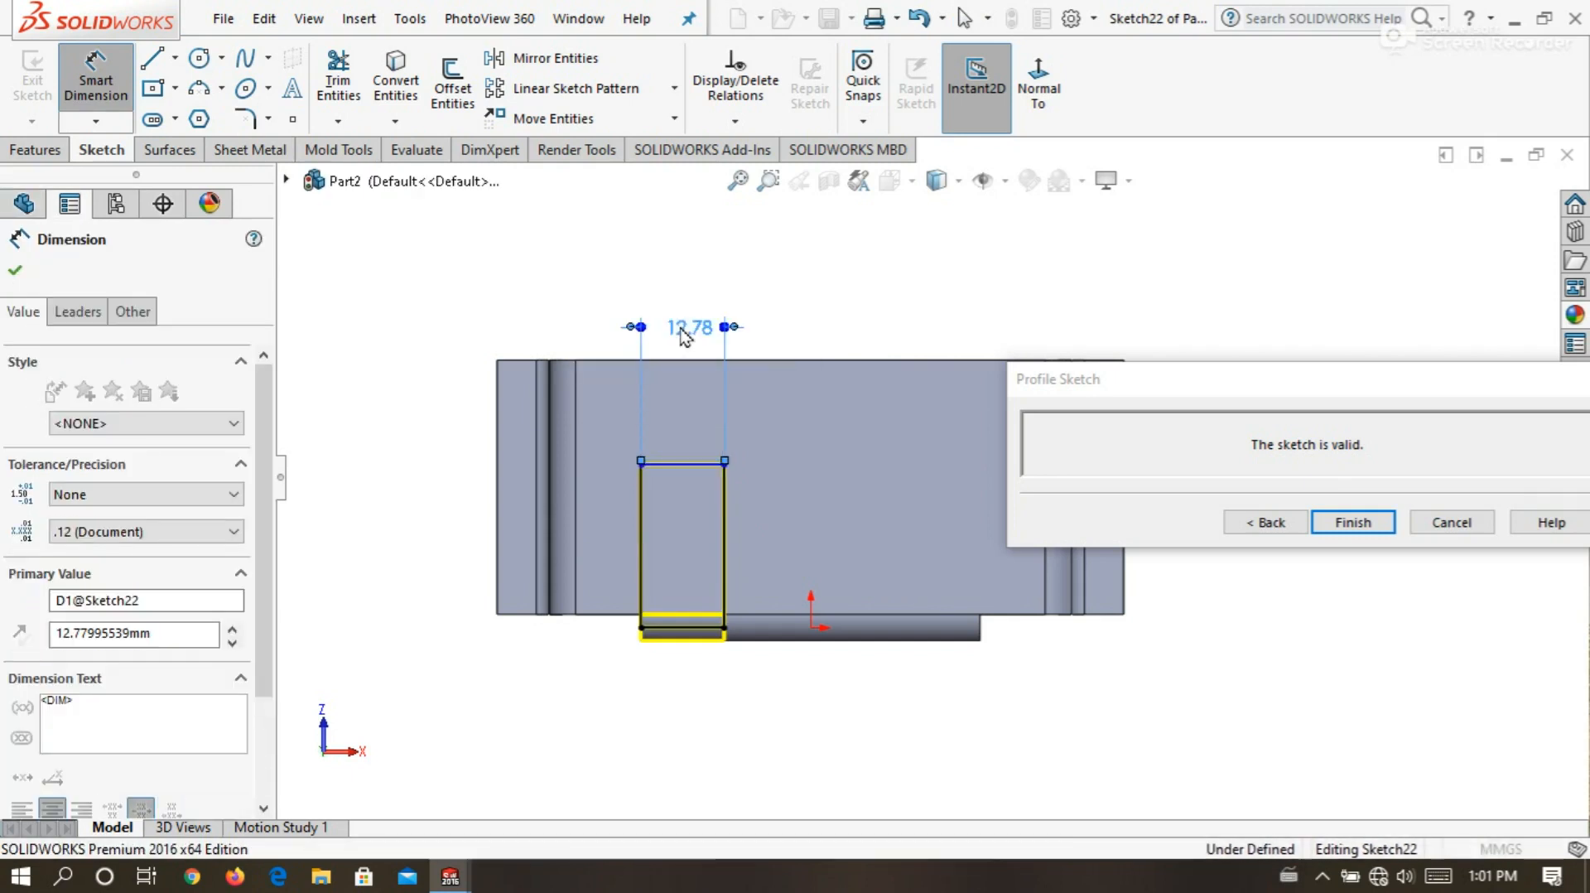
pyautogui.click(799, 311)
# Dimension the flange profile's length to 25 mm and return to the flange settings.
pyautogui.scroll(-1, 788, 411)
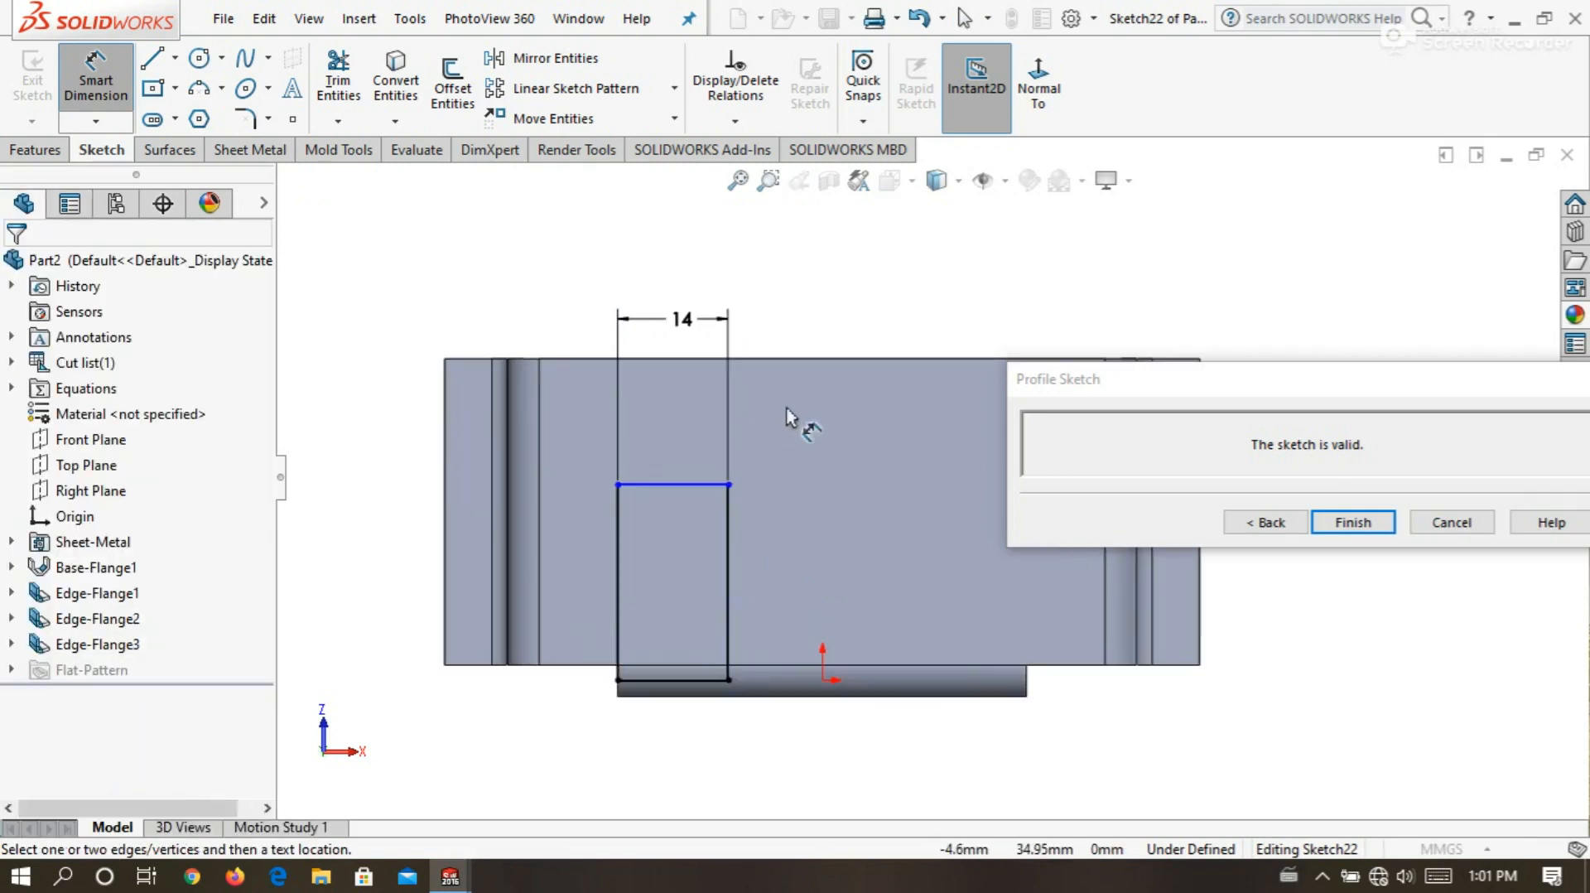
pyautogui.scroll(-1, 597, 590)
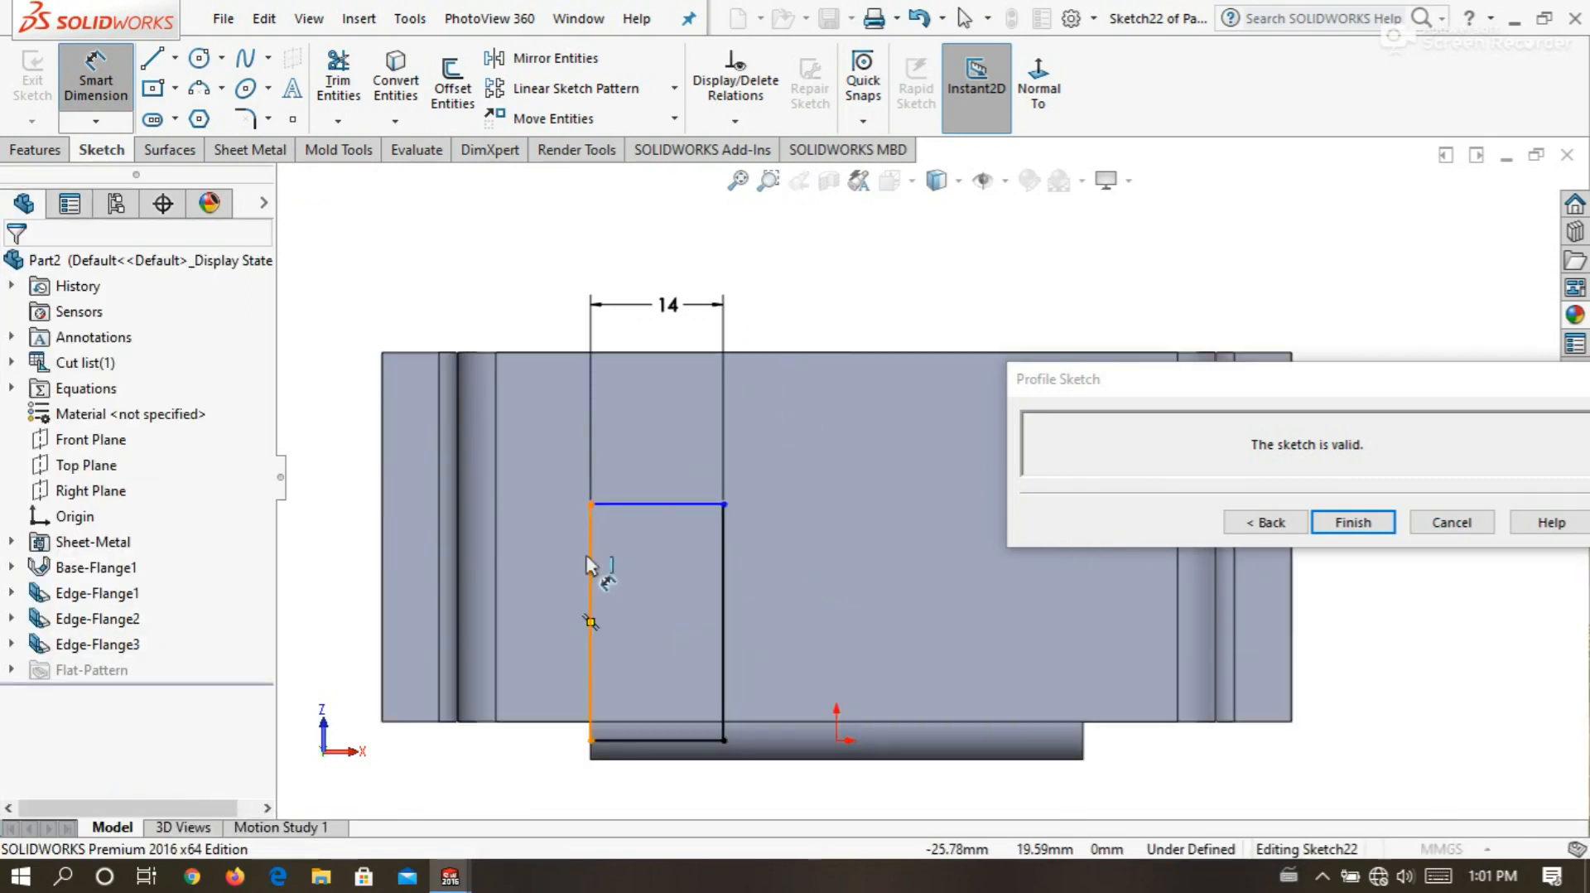
pyautogui.click(591, 558)
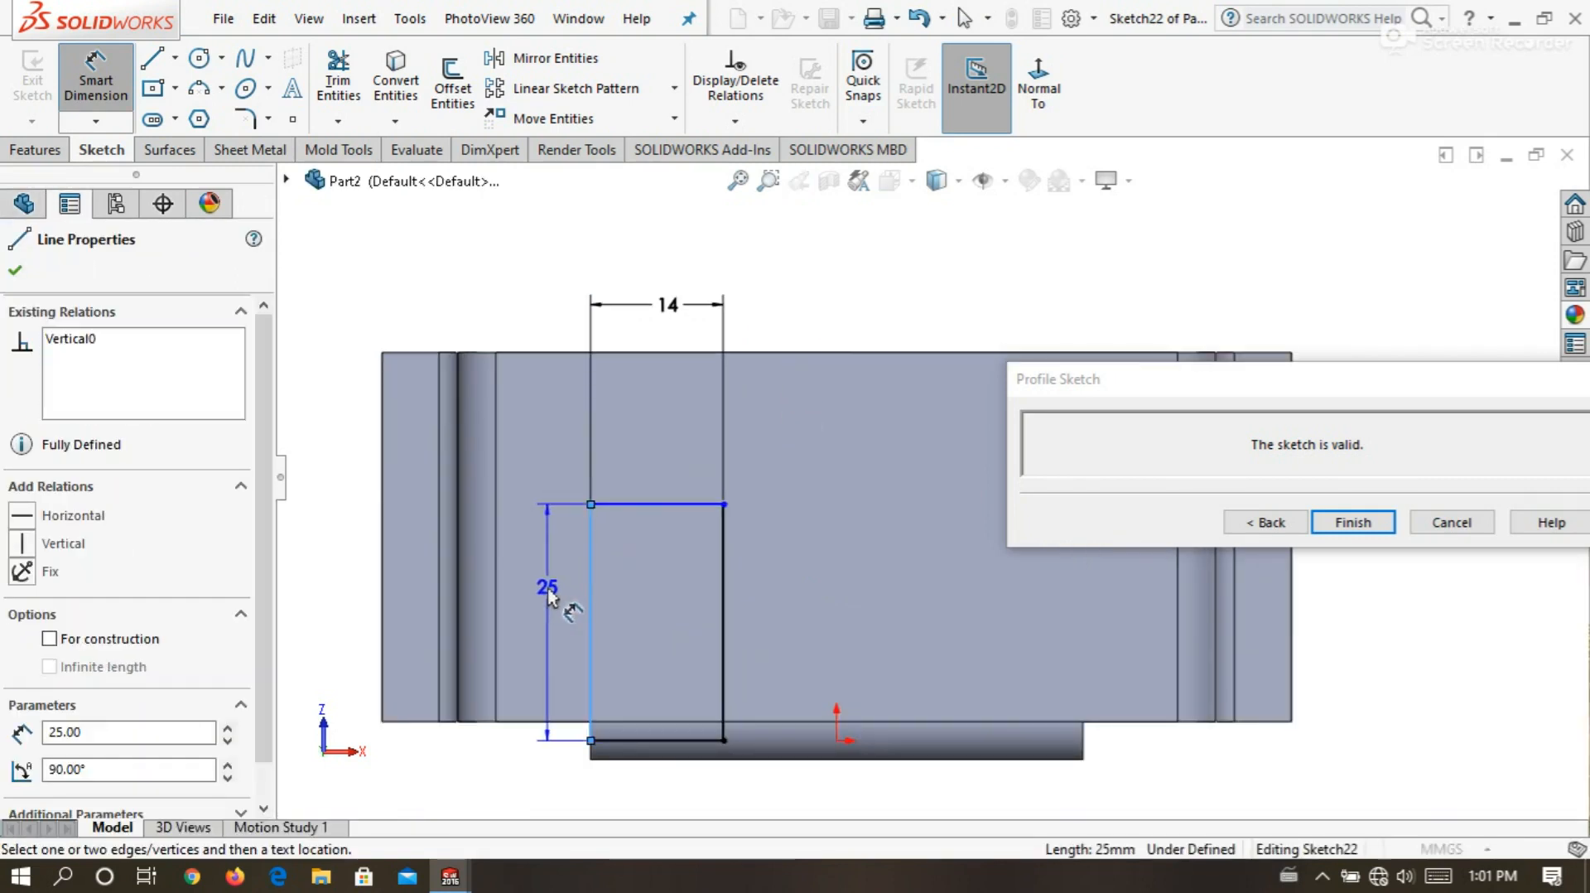
pyautogui.click(548, 588)
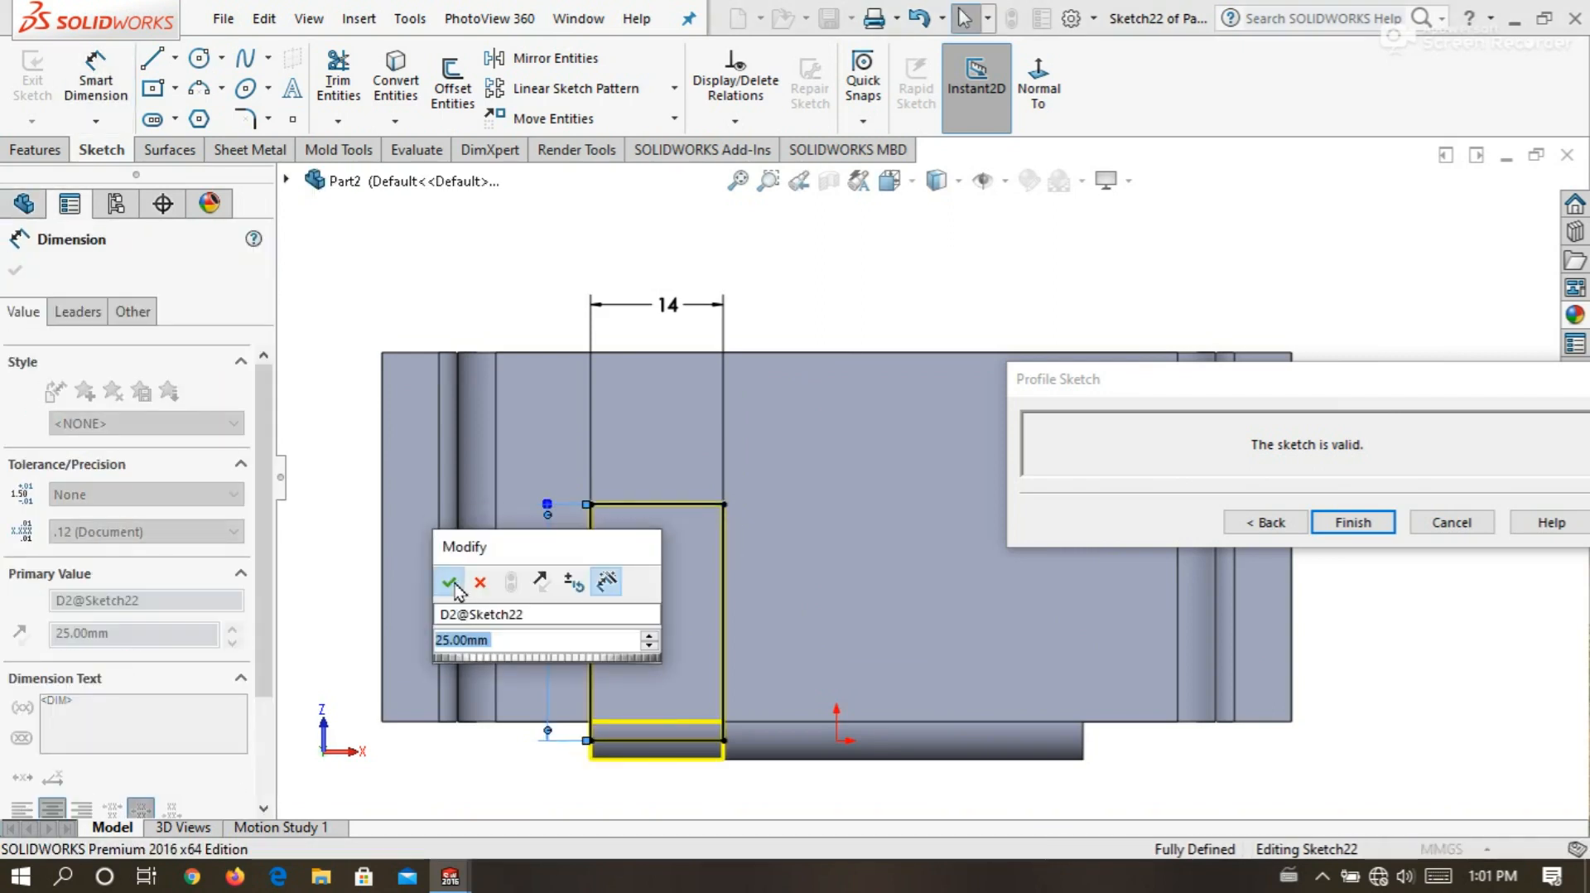
pyautogui.press('Return')
pyautogui.click(461, 267)
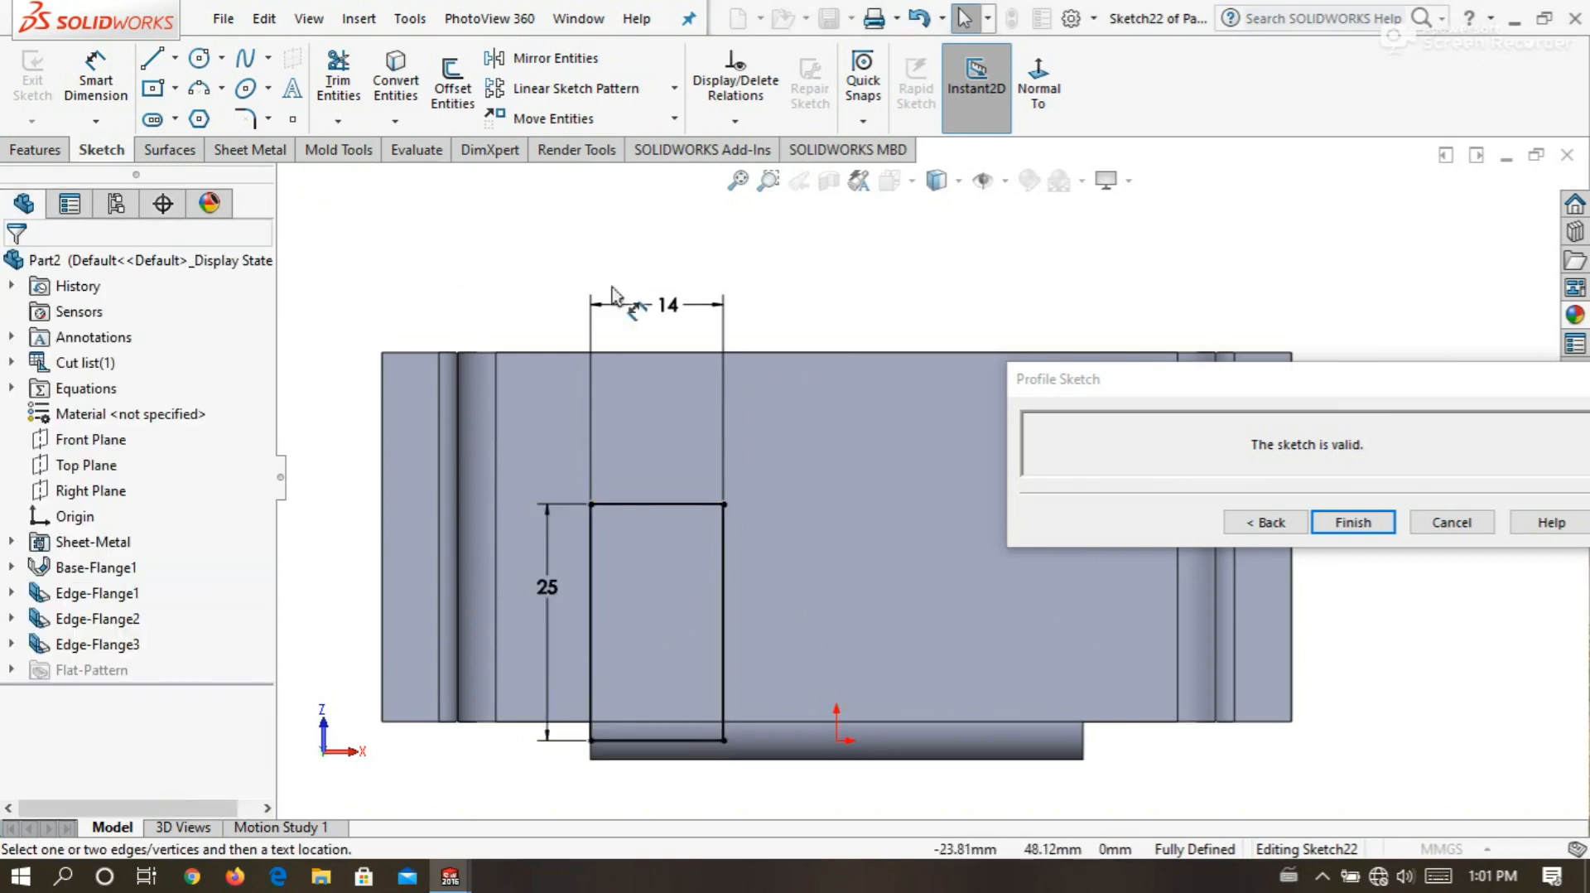
pyautogui.click(1266, 522)
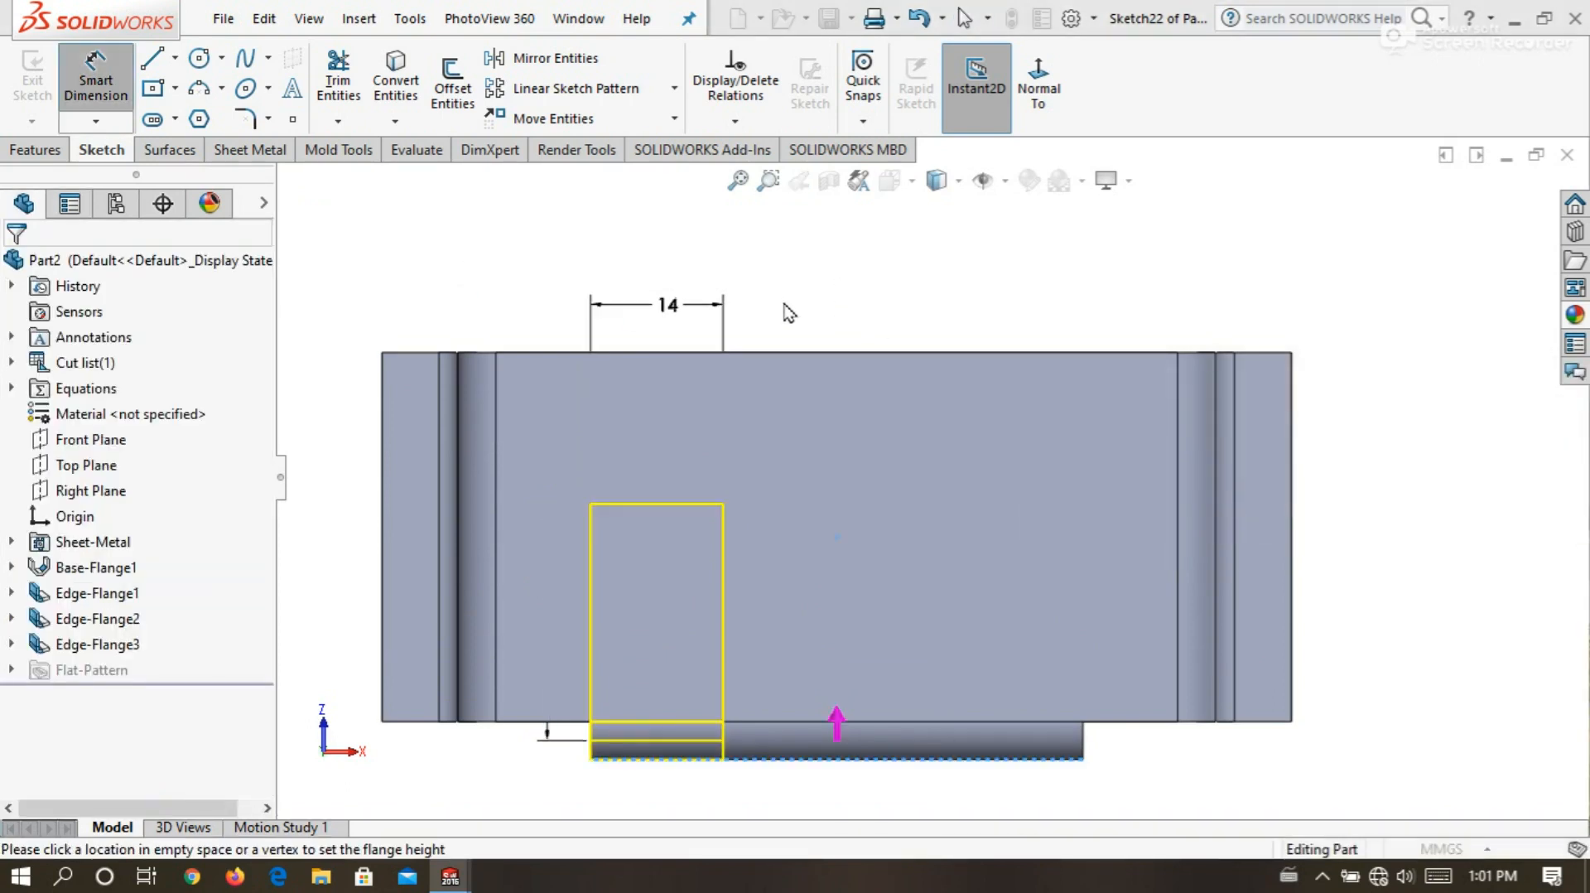
# Create the narrowed inward Edge Flange at one end of the 44 mm flange's top edge.
pyautogui.moveTo(778, 274); pyautogui.dragTo(638, 455, button='middle')
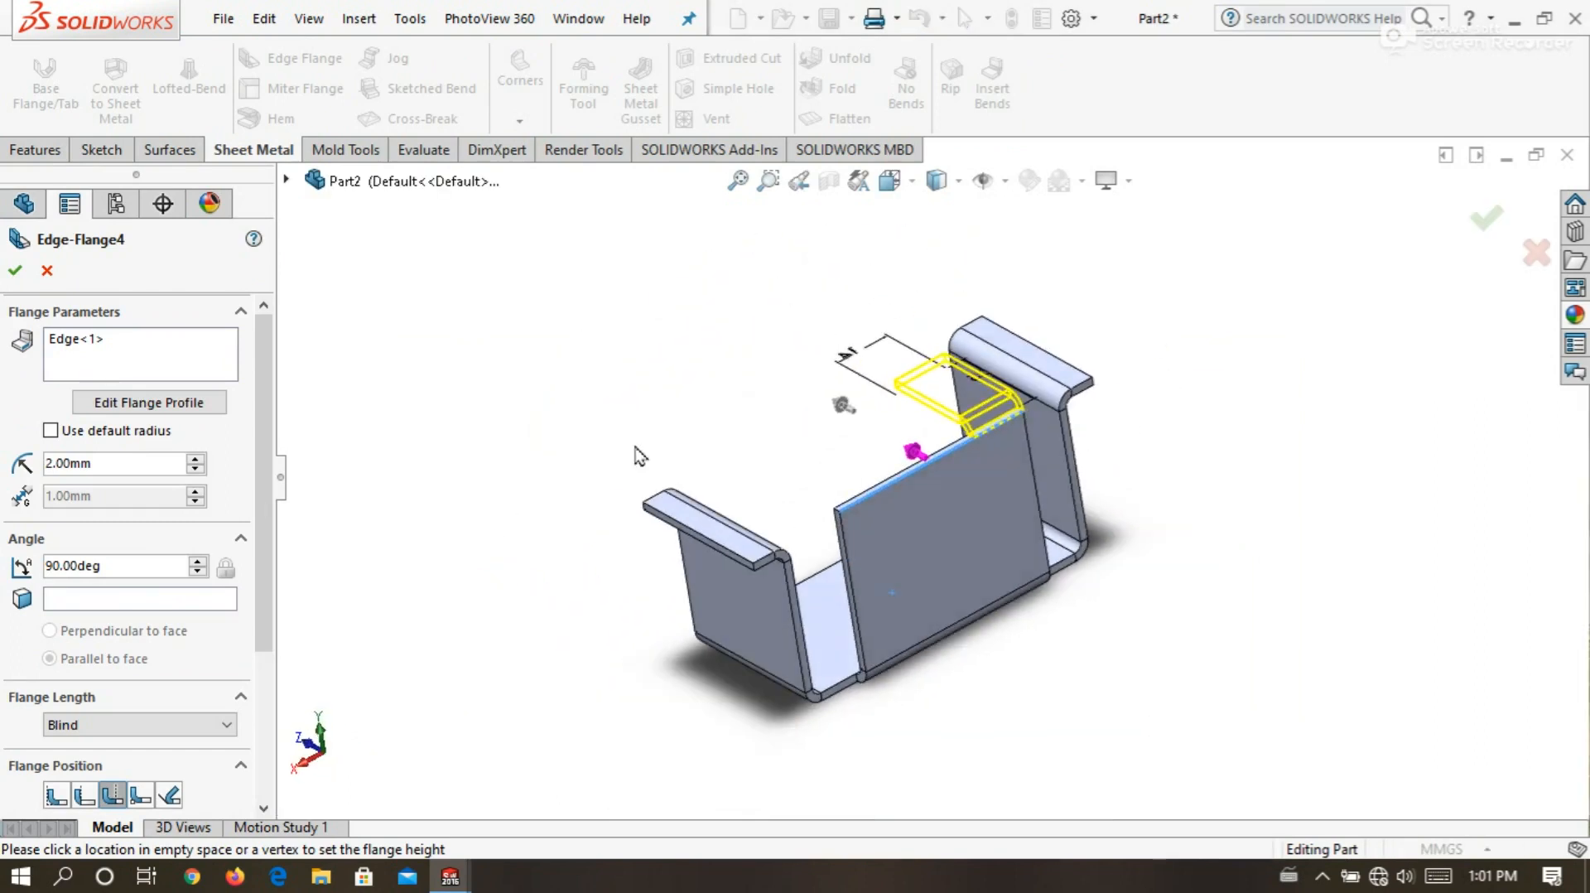
pyautogui.scroll(-4, 916, 407)
pyautogui.moveTo(511, 445); pyautogui.dragTo(344, 485, button='middle')
pyautogui.moveTo(276, 454); pyautogui.dragTo(271, 598)
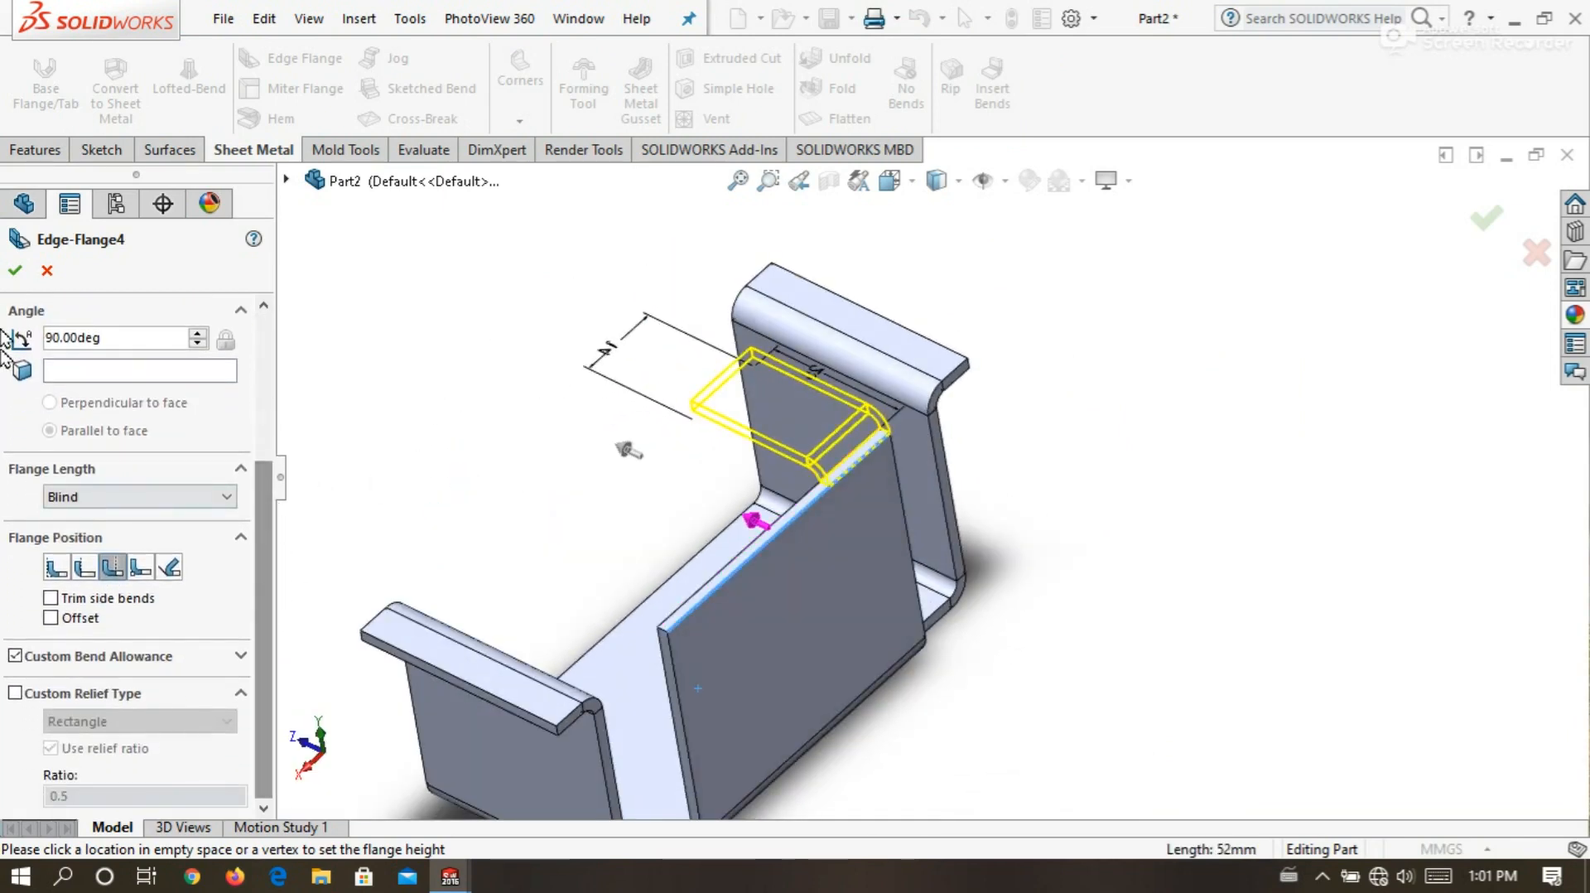
pyautogui.click(15, 270)
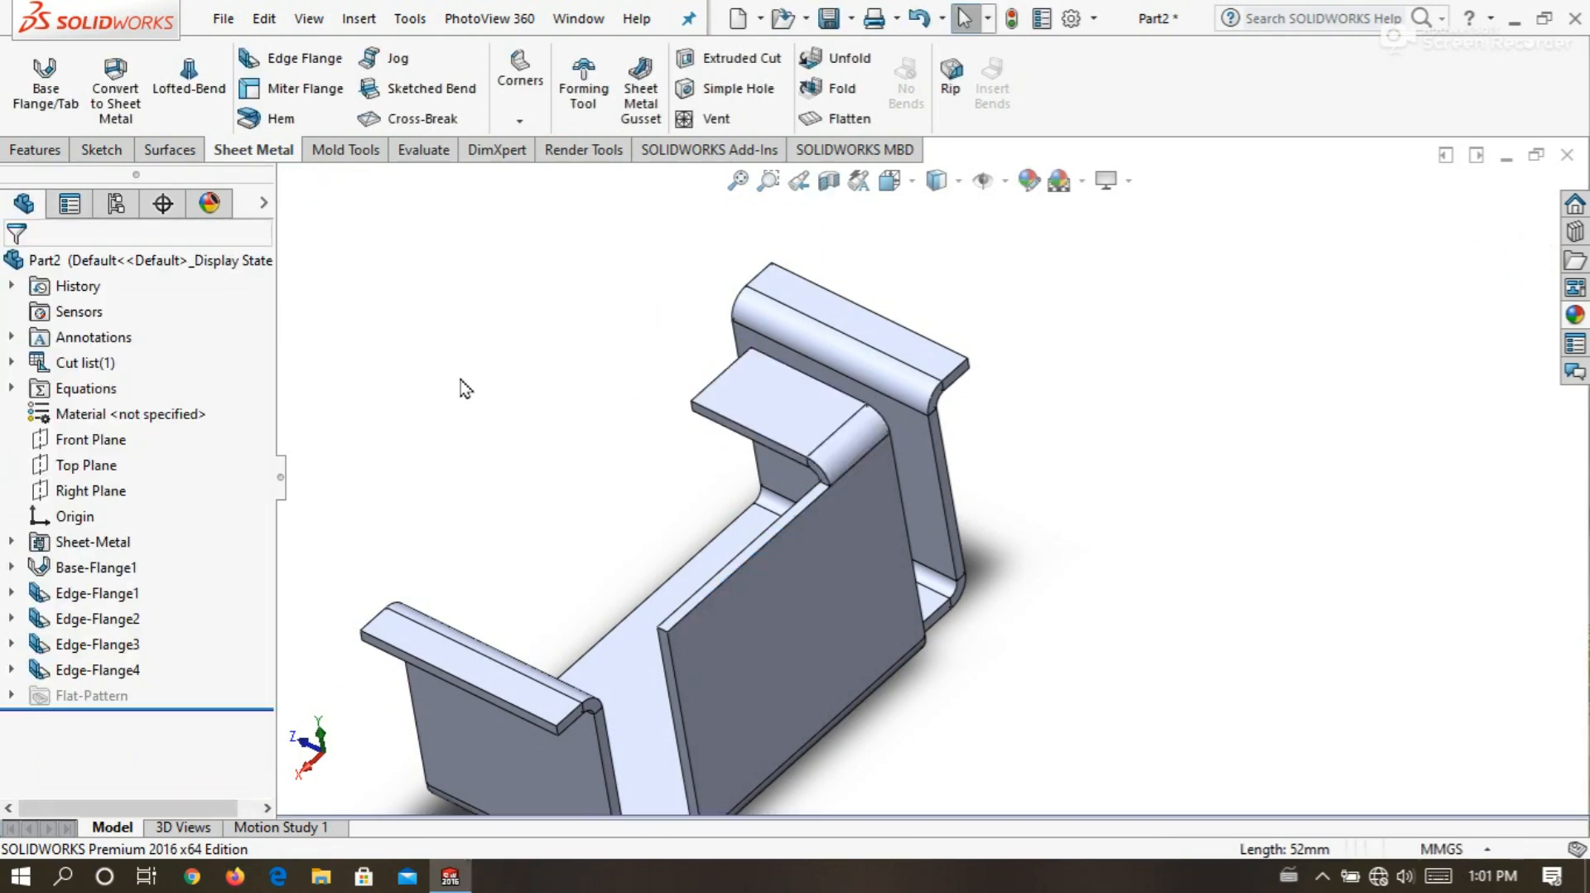
# Start a new sketch on the outer face of the 44 mm flange.
pyautogui.scroll(1, 985, 680)
pyautogui.scroll(1, 888, 567)
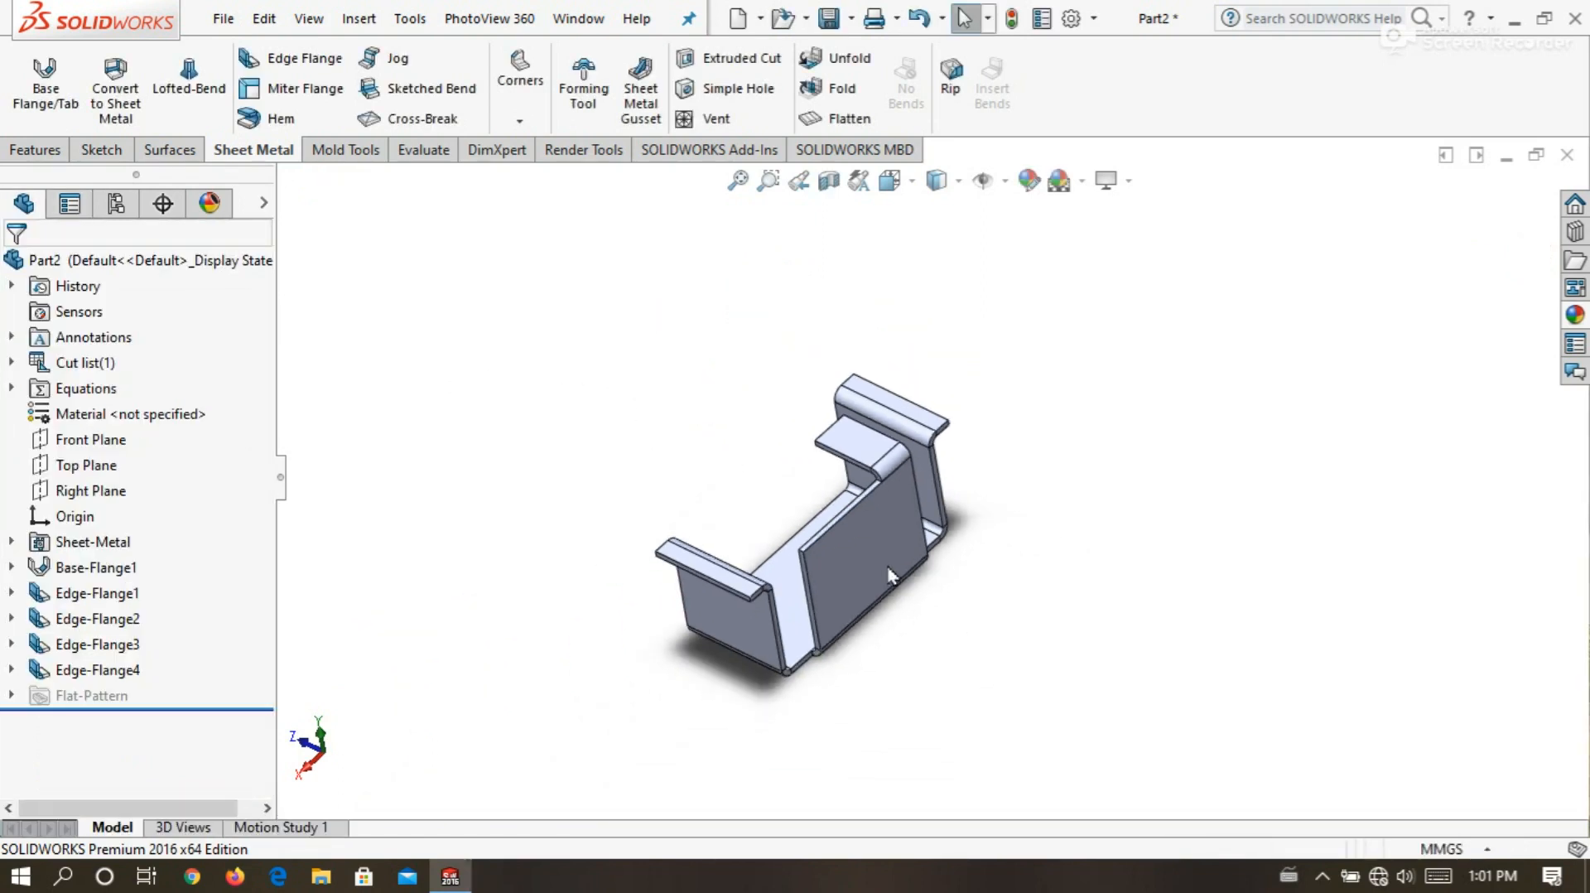
pyautogui.scroll(-2, 745, 531)
pyautogui.moveTo(732, 515); pyautogui.dragTo(912, 503, button='middle')
pyautogui.rightClick(908, 499)
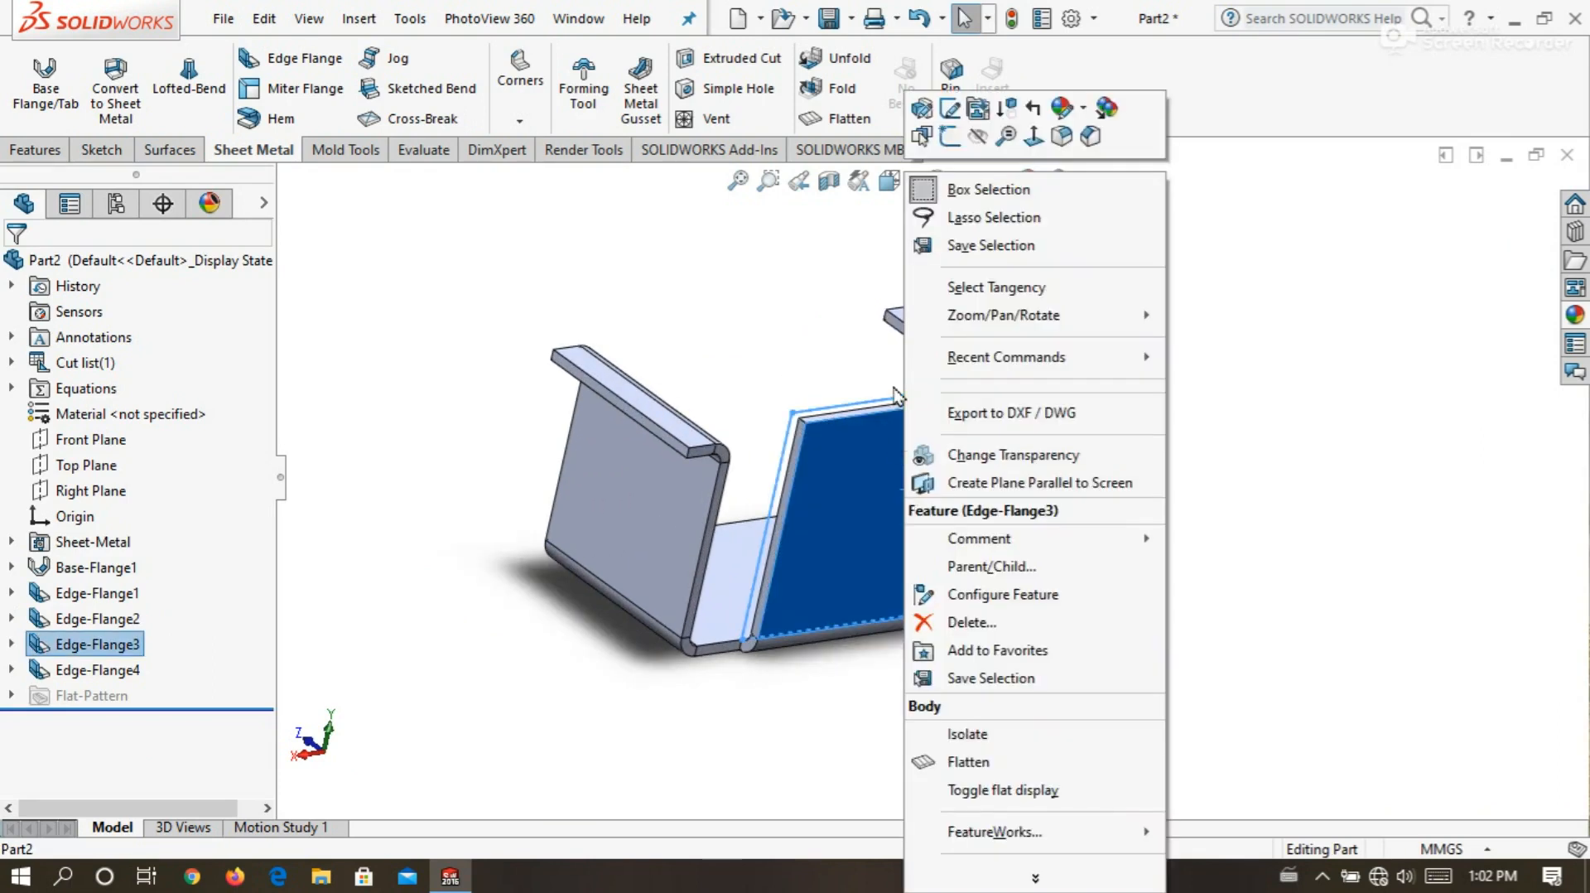
pyautogui.click(950, 135)
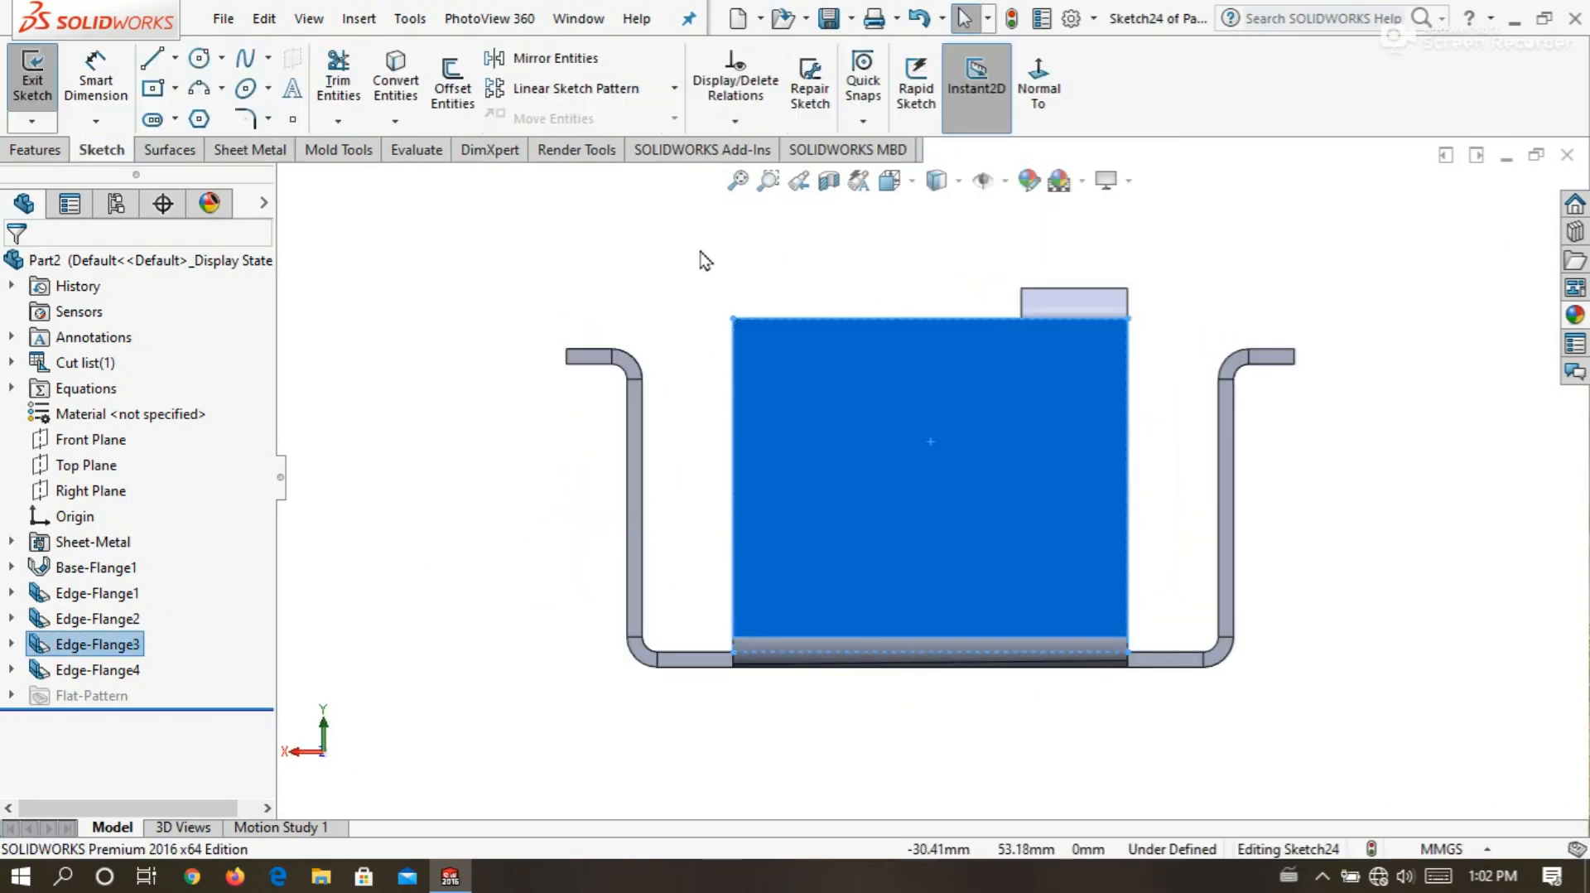
# Sketch a center rectangle in the upper corner of the flange face, opposite the small top flange.
pyautogui.click(158, 88)
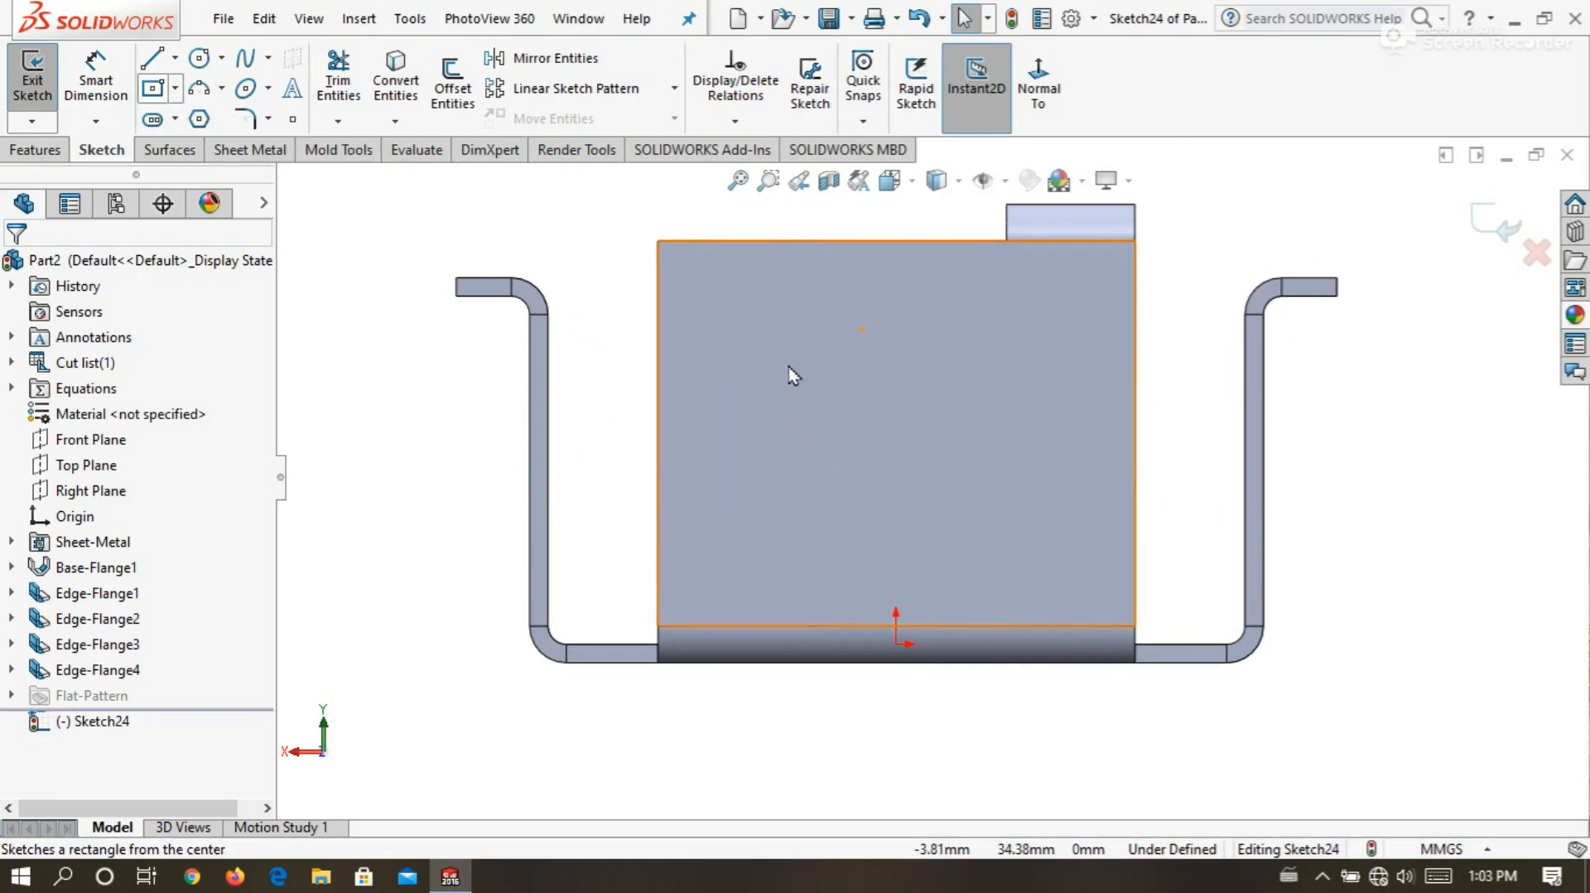
pyautogui.click(163, 92)
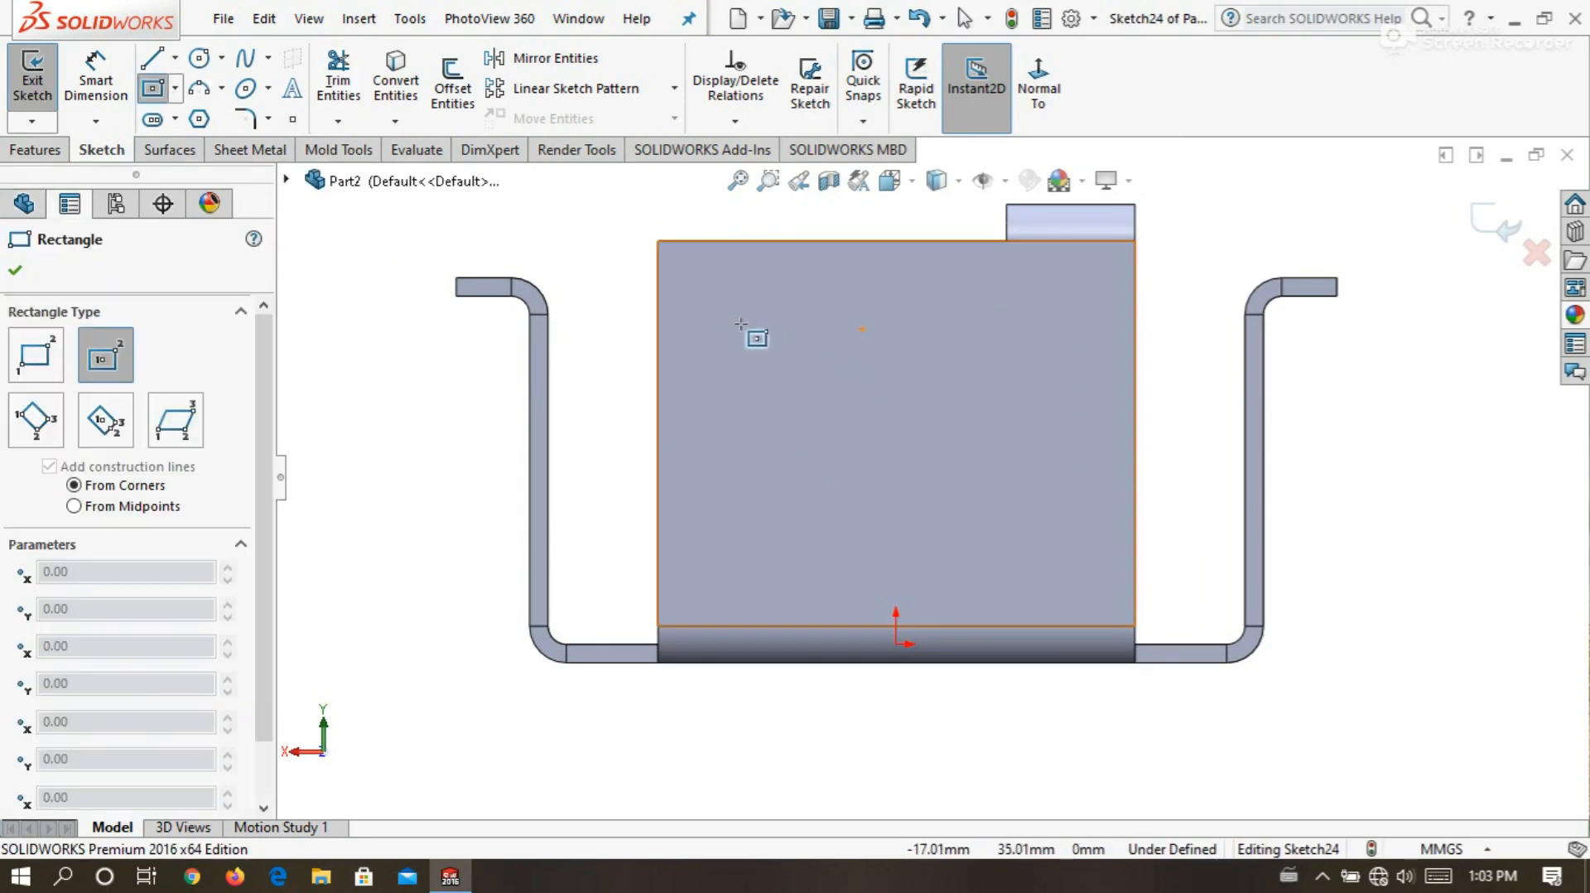
pyautogui.click(769, 381)
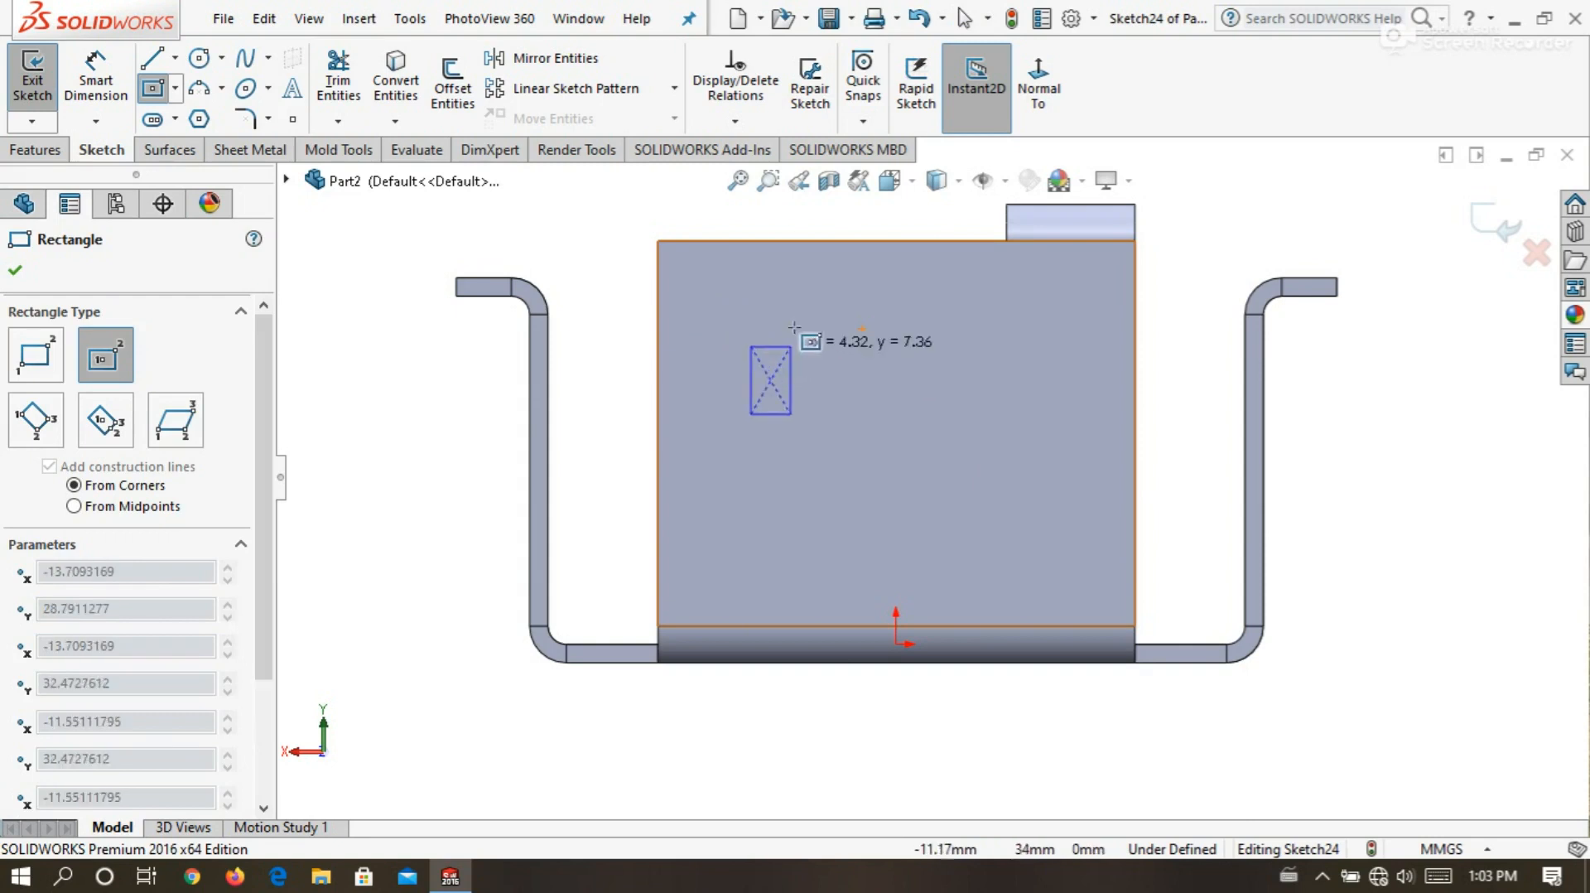
pyautogui.click(852, 305)
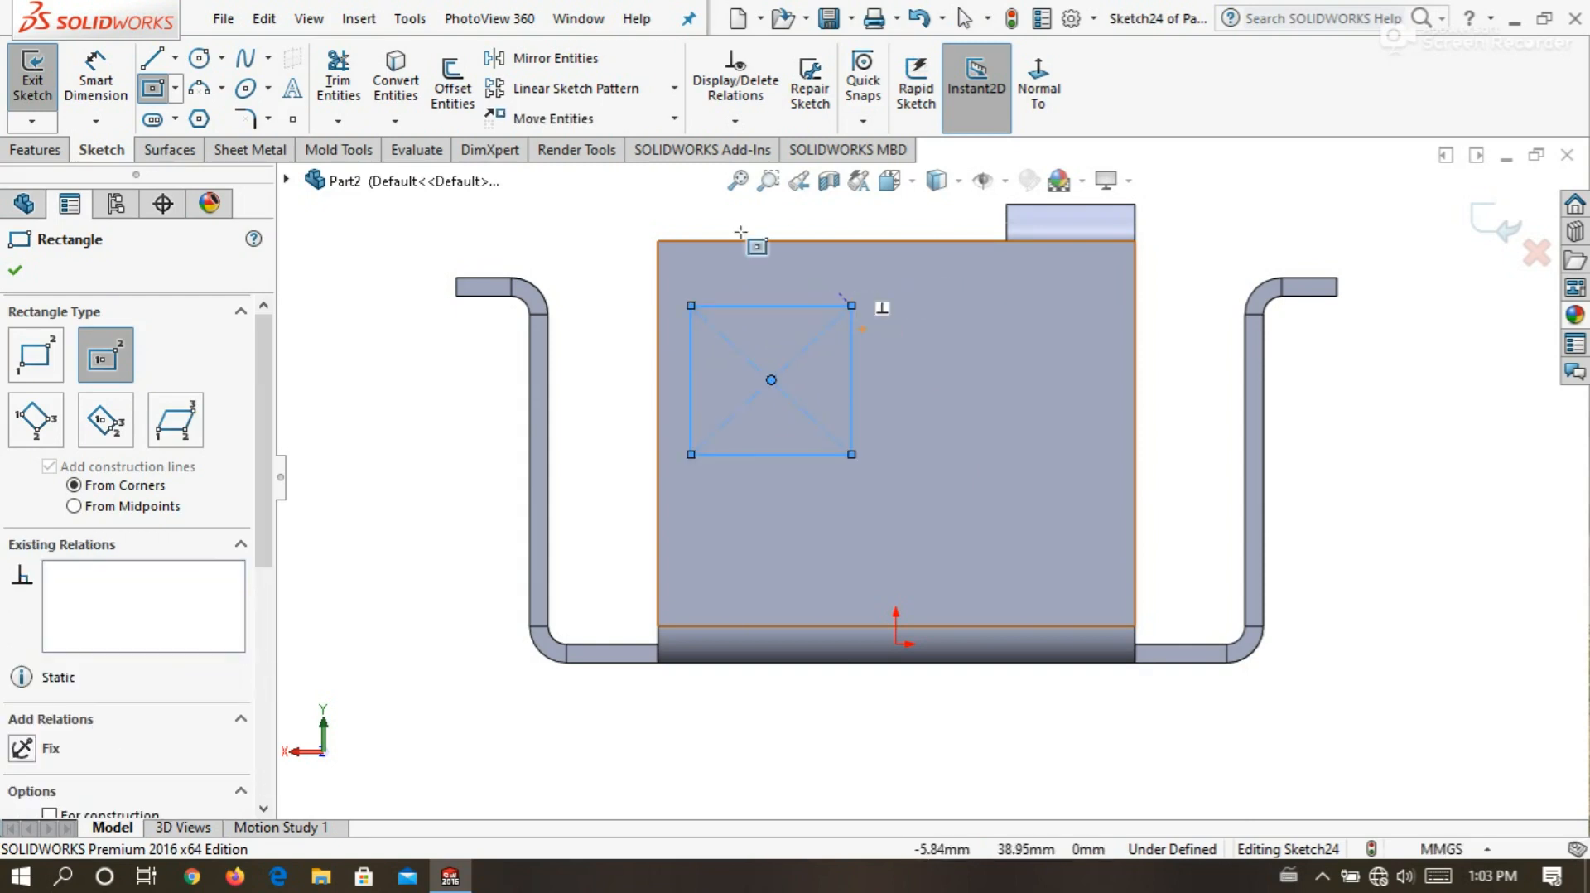
# Dimension the rectangle's side line 4 mm from the flange's nearest vertical edge.
pyautogui.click(76, 57)
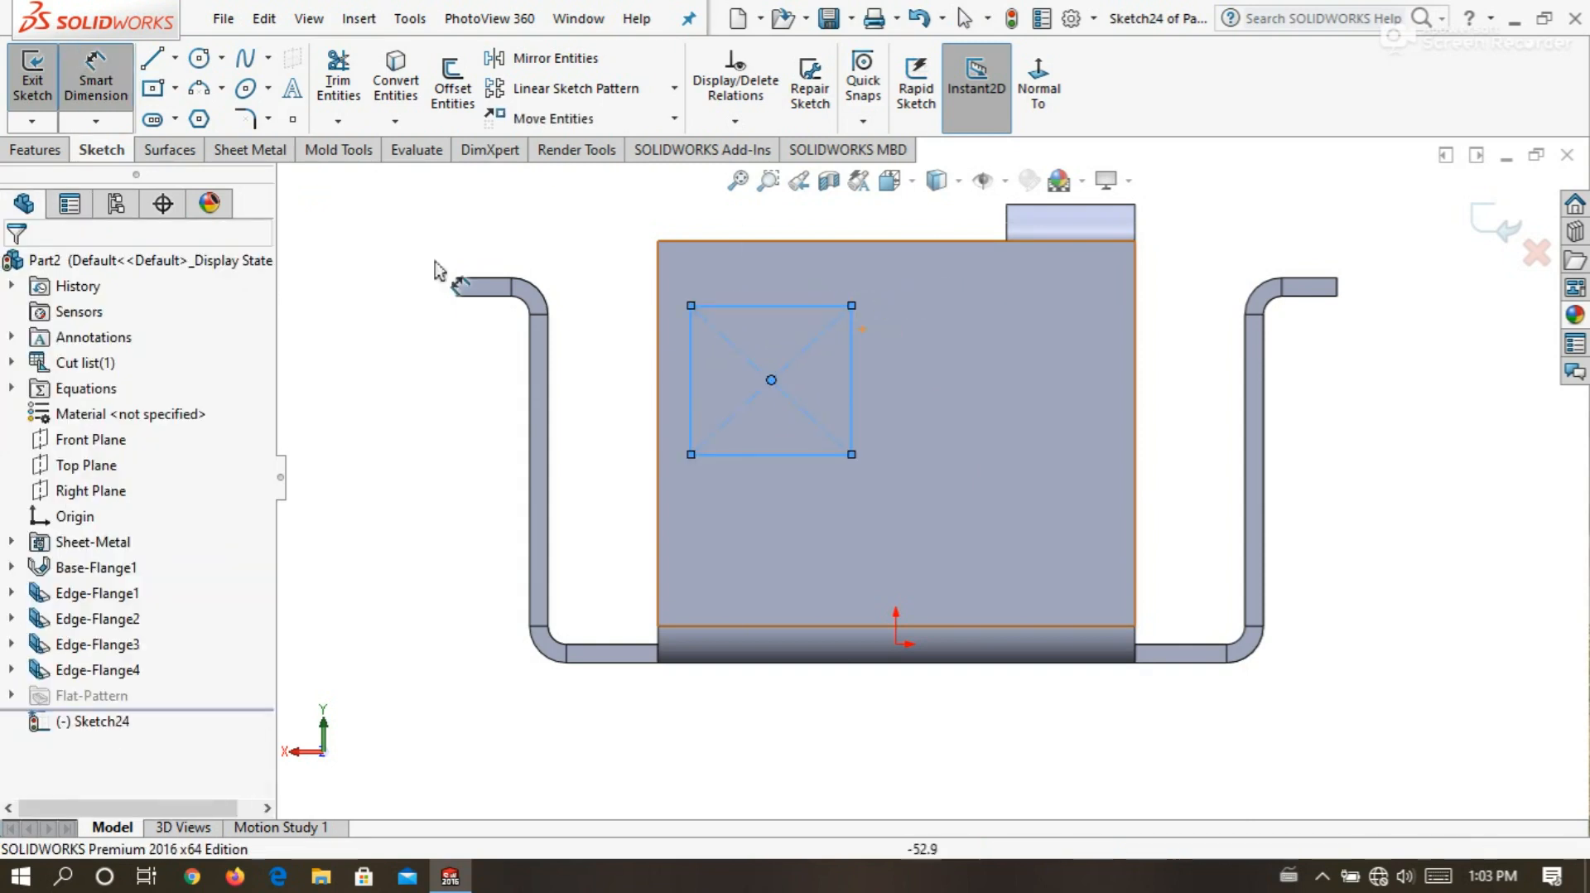
pyautogui.click(658, 388)
pyautogui.click(690, 391)
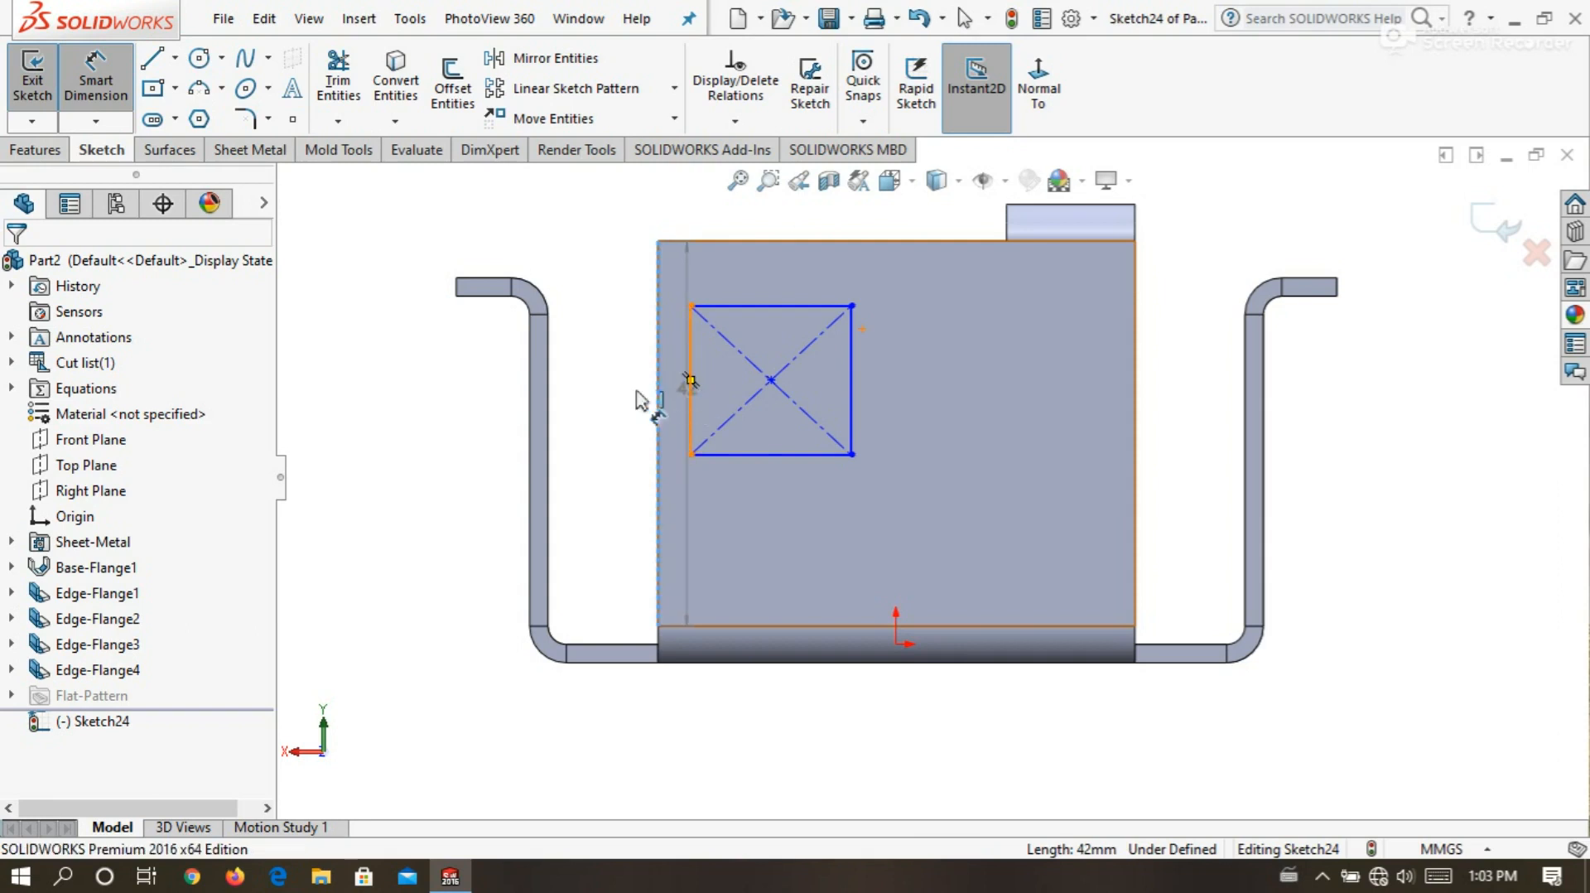
pyautogui.click(583, 394)
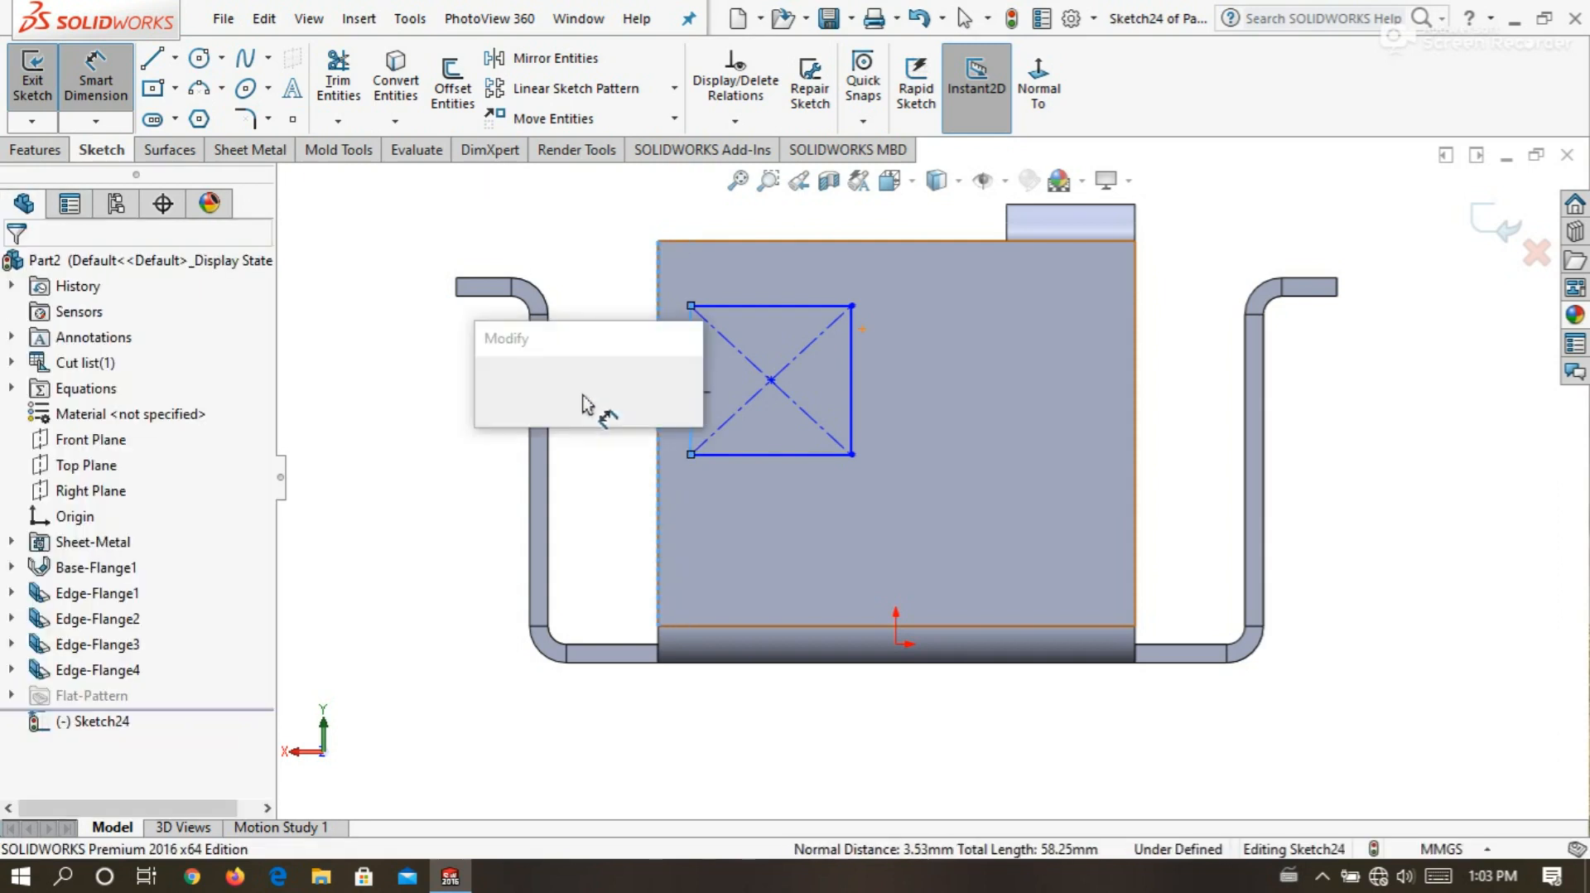
pyautogui.write('4')
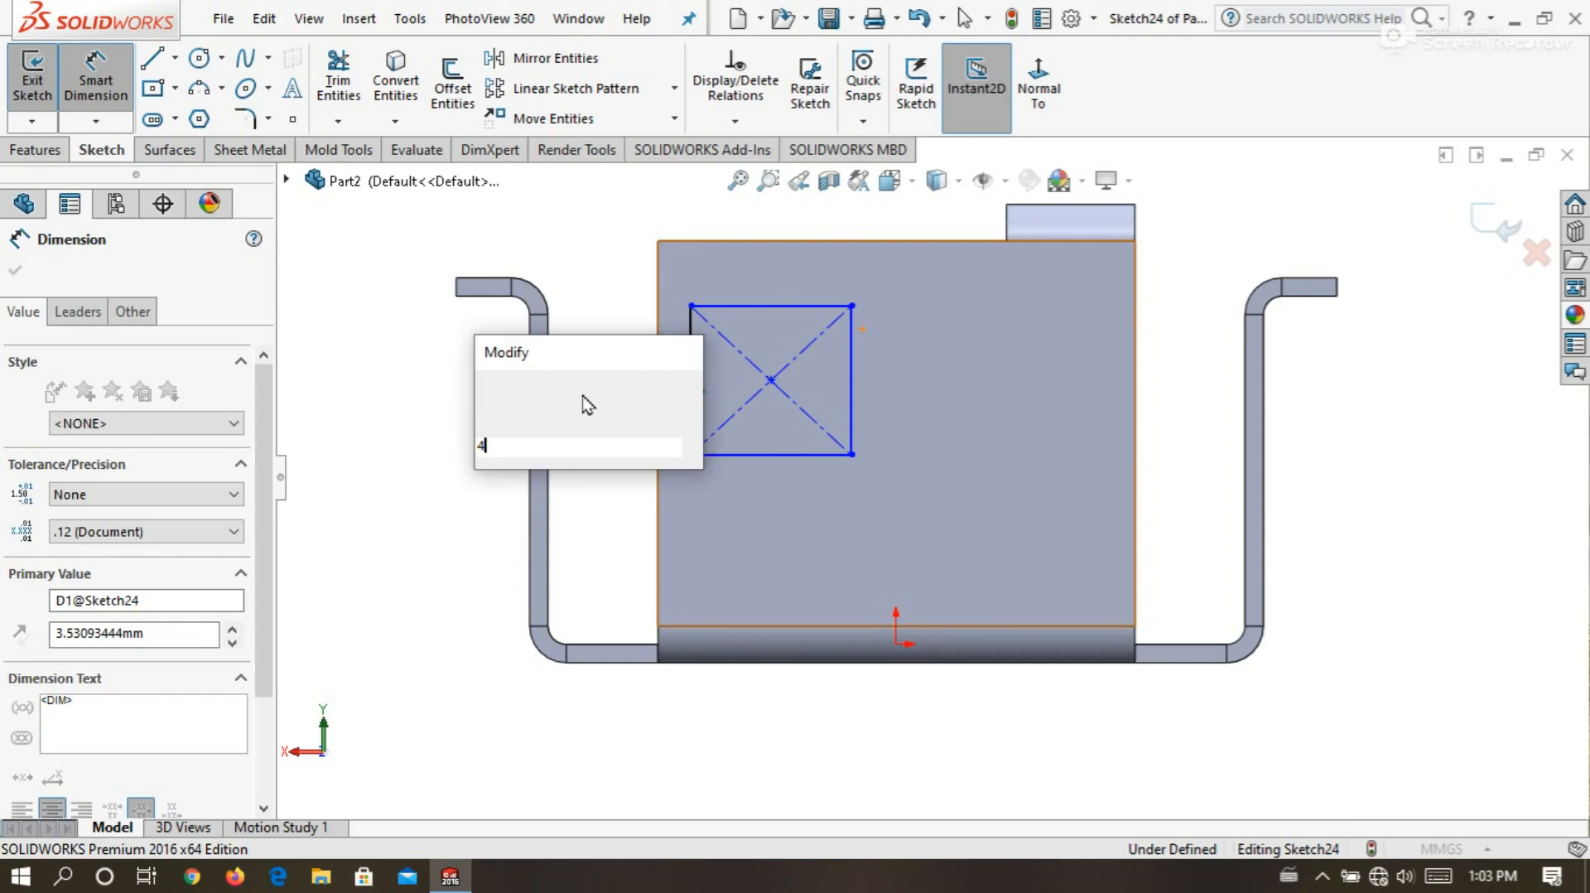
pyautogui.press('Return')
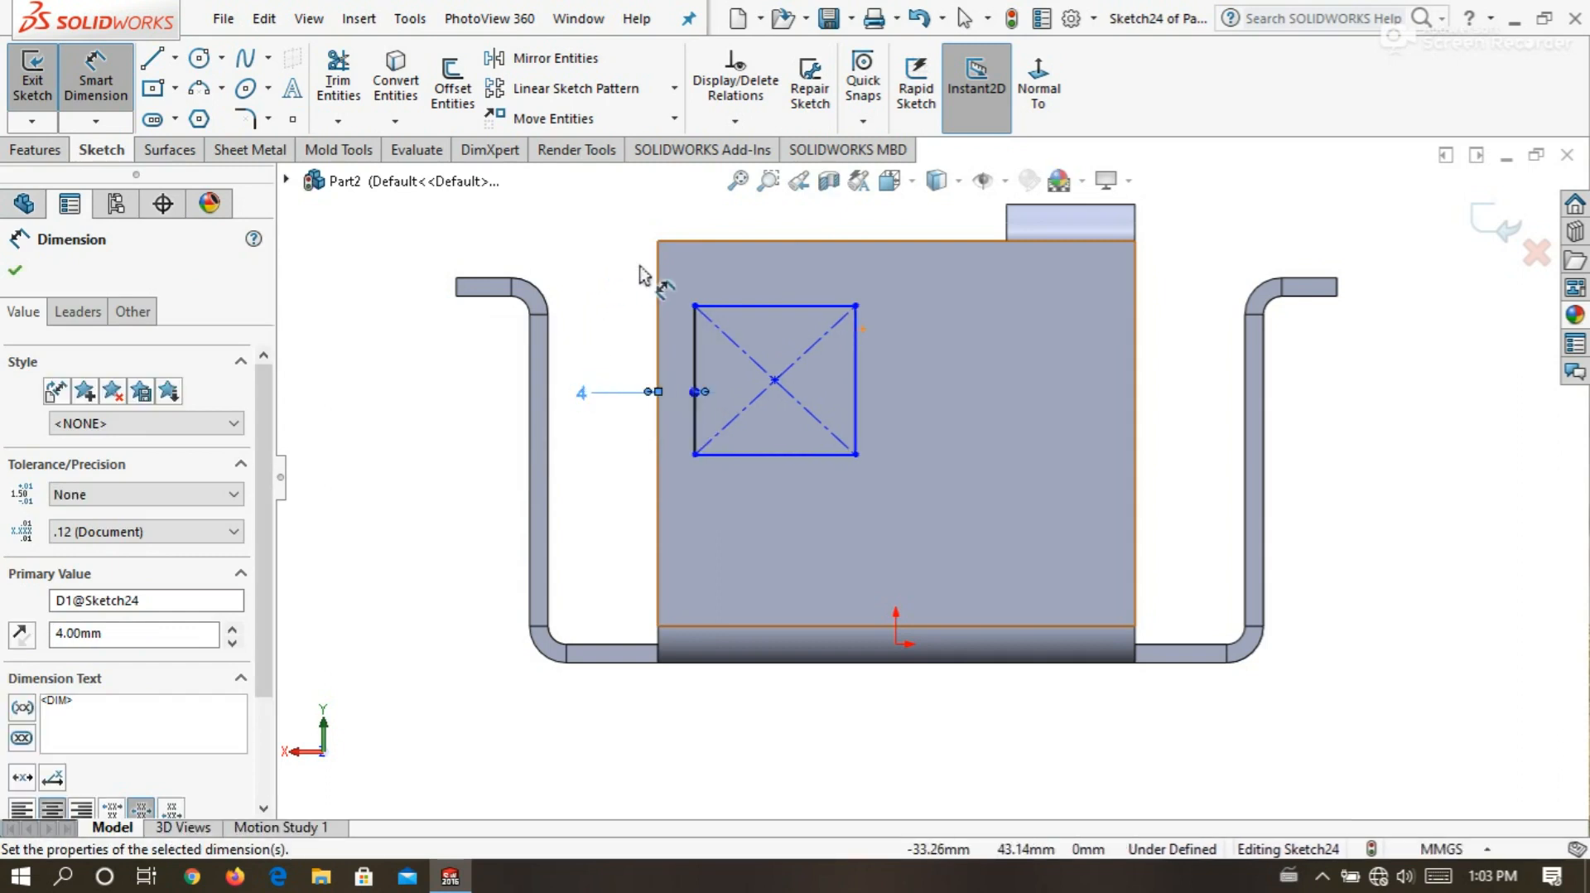
pyautogui.click(604, 251)
# Dimension the rectangle's top line 6 mm from the flange's top edge.
pyautogui.click(765, 241)
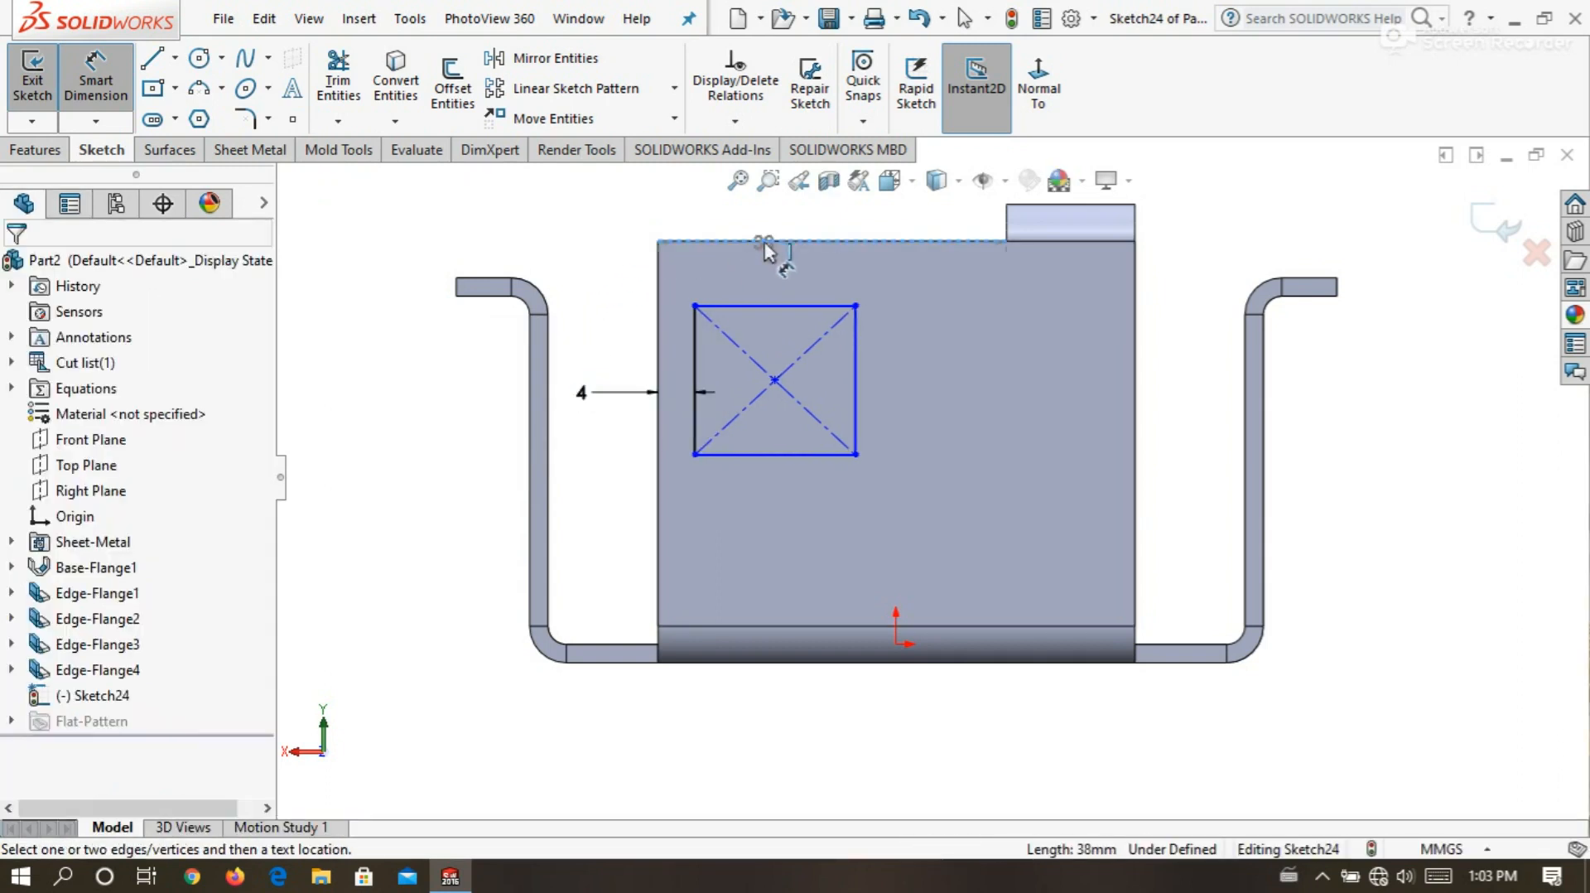
pyautogui.click(772, 306)
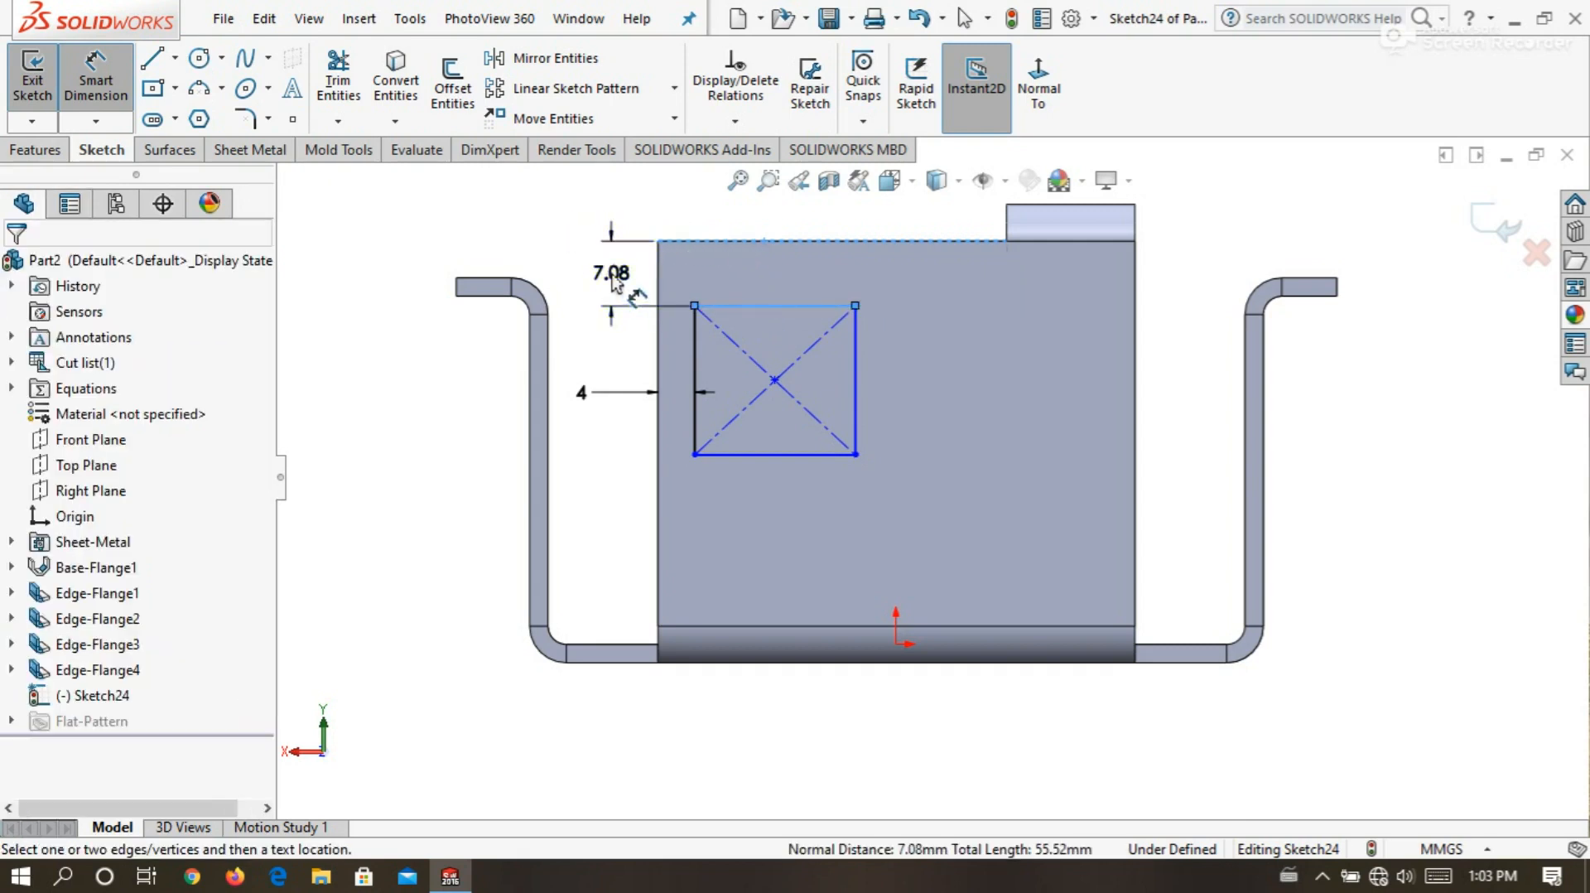
pyautogui.click(613, 282)
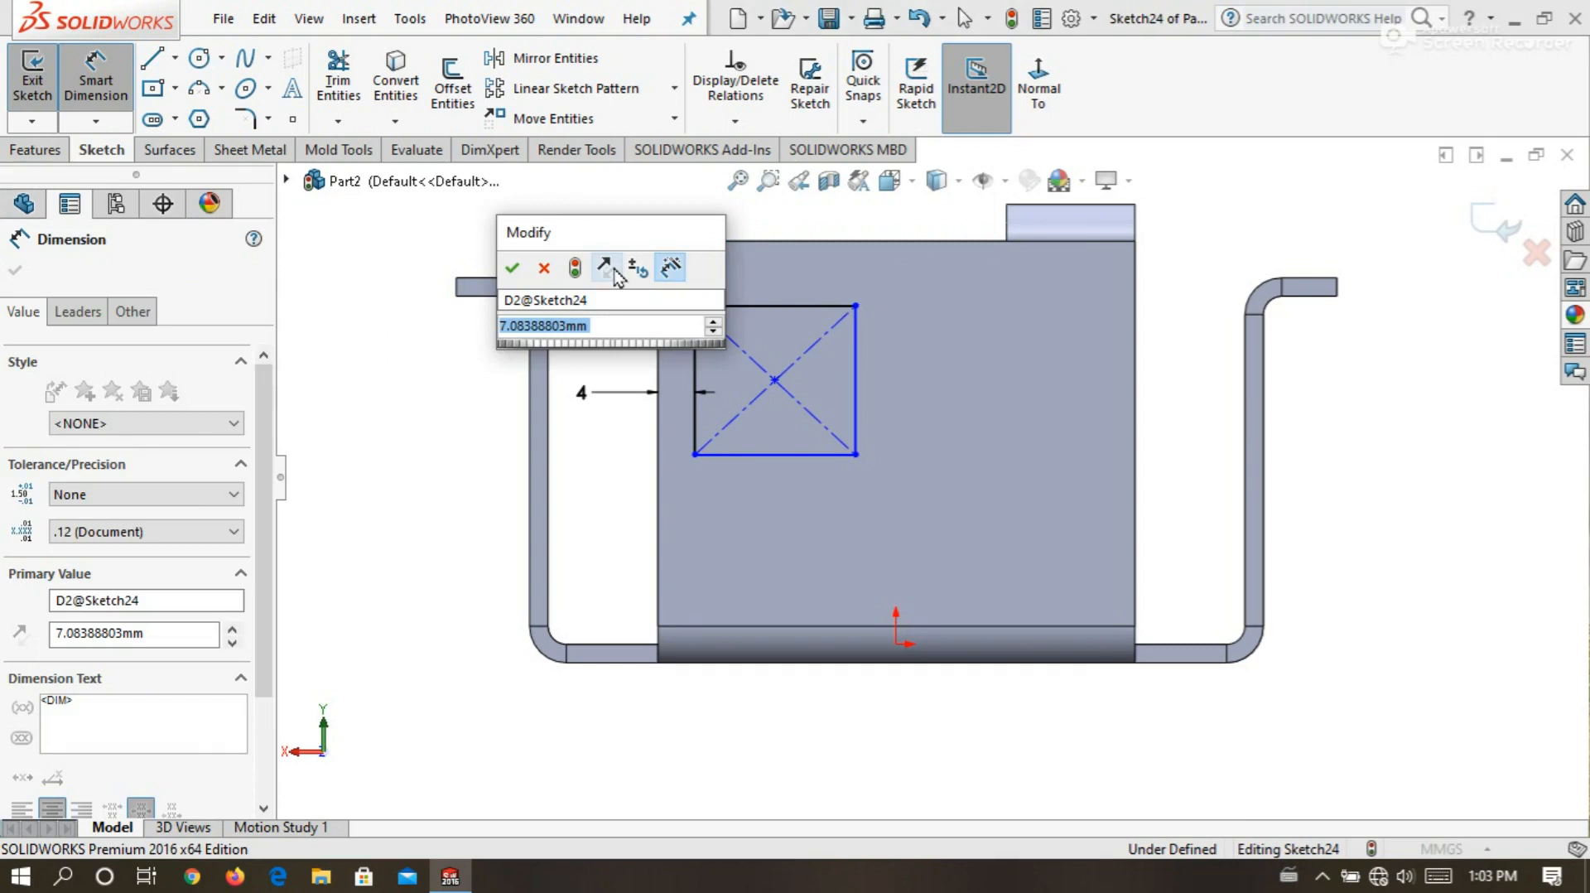
pyautogui.write('4')
pyautogui.press('Return')
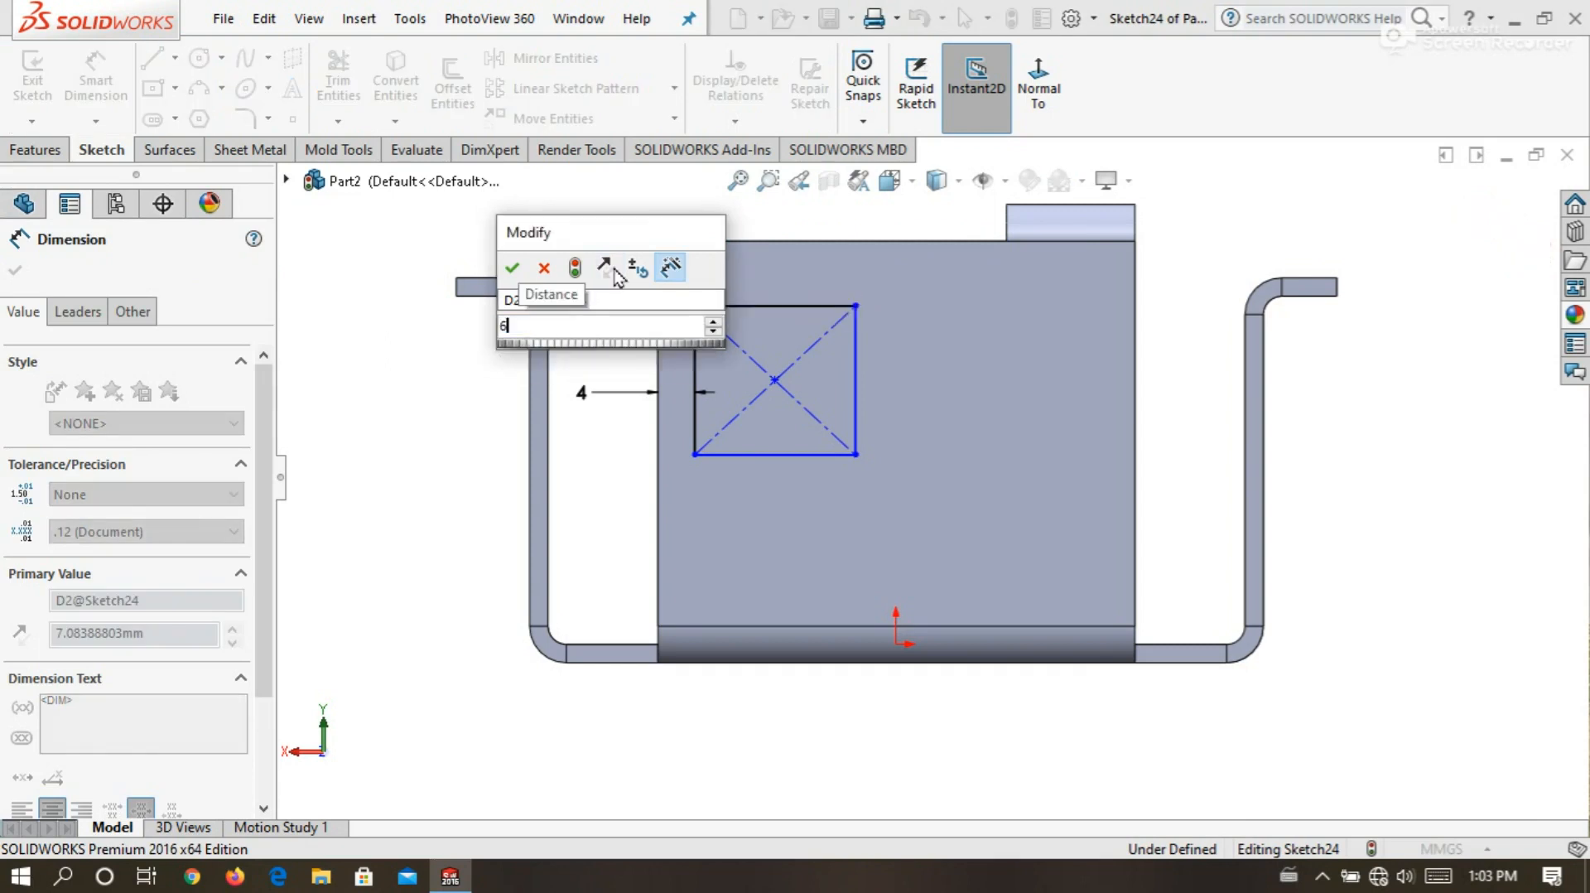
# Dimension the rectangle's top line to a width of 25 mm.
pyautogui.click(408, 445)
pyautogui.click(817, 300)
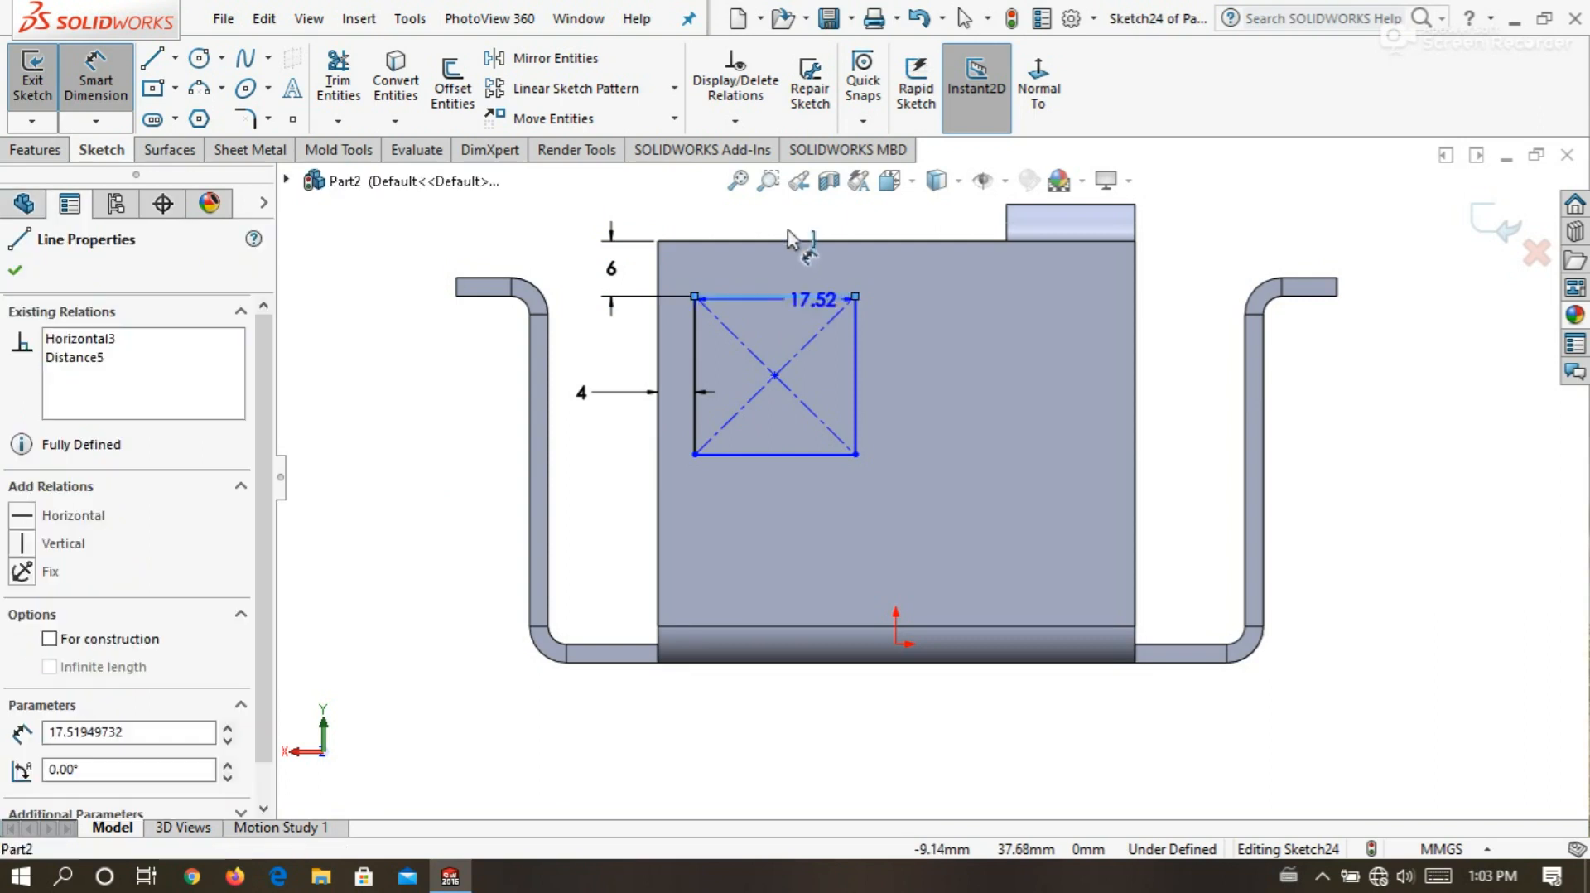
pyautogui.click(785, 234)
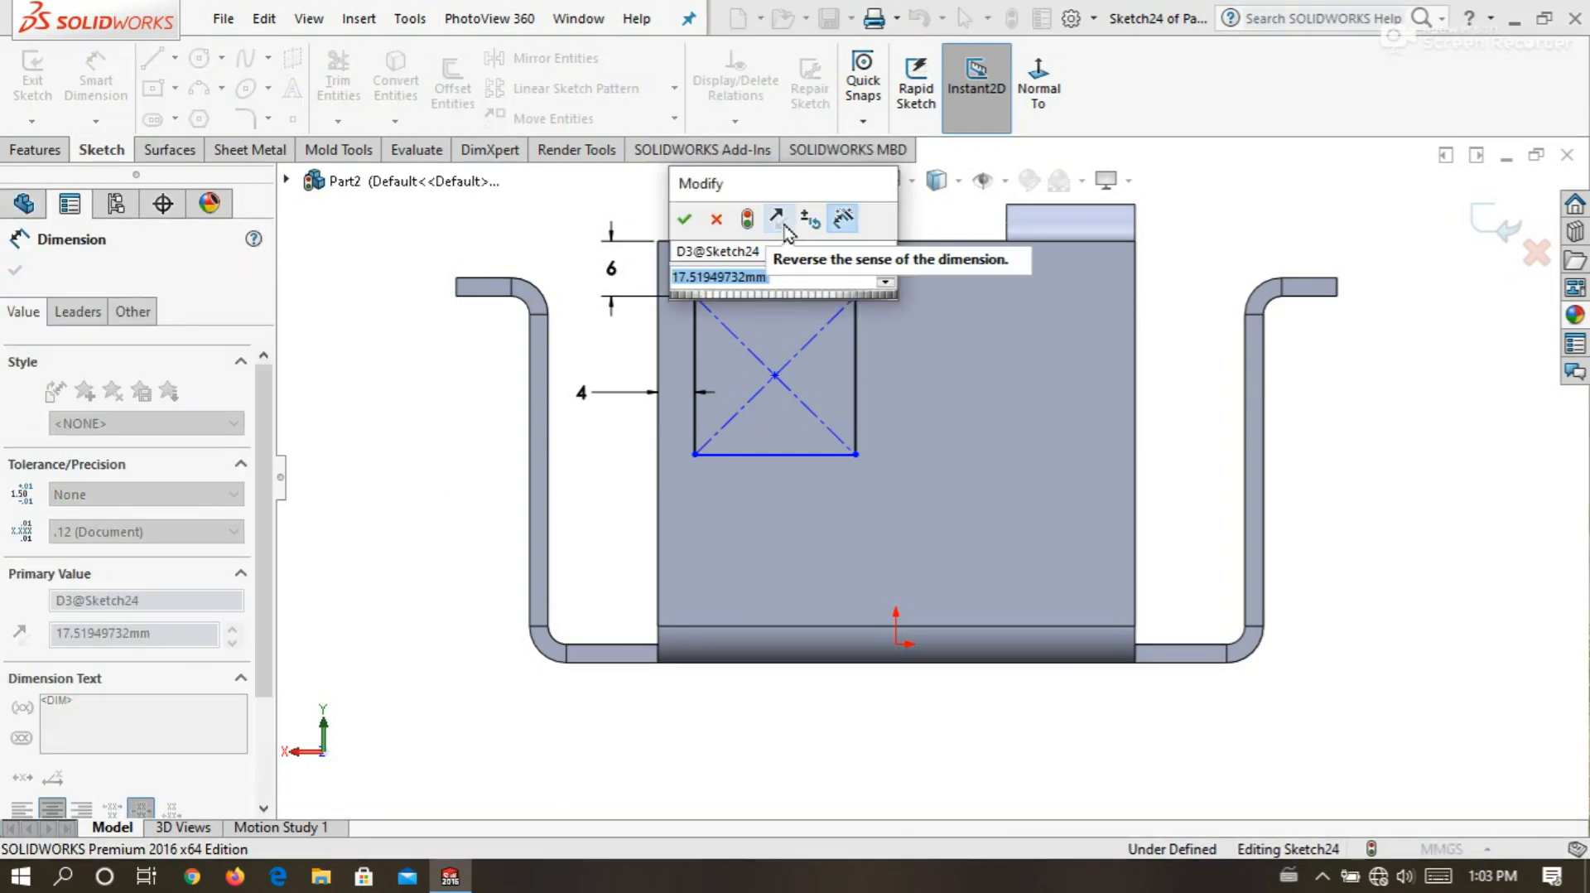
pyautogui.write('25')
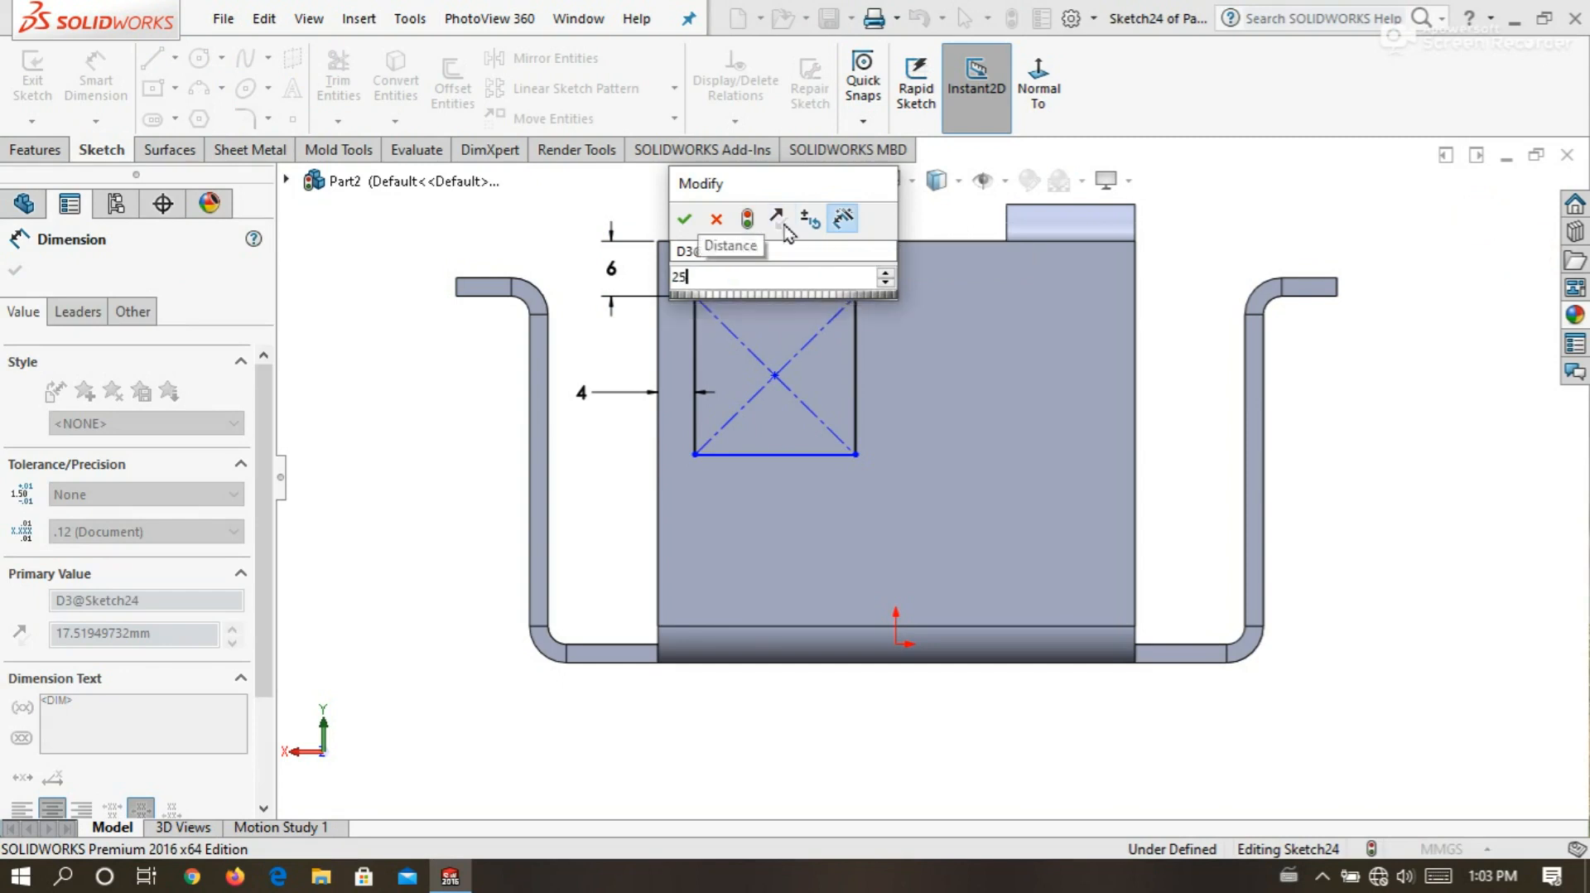
pyautogui.press('Return')
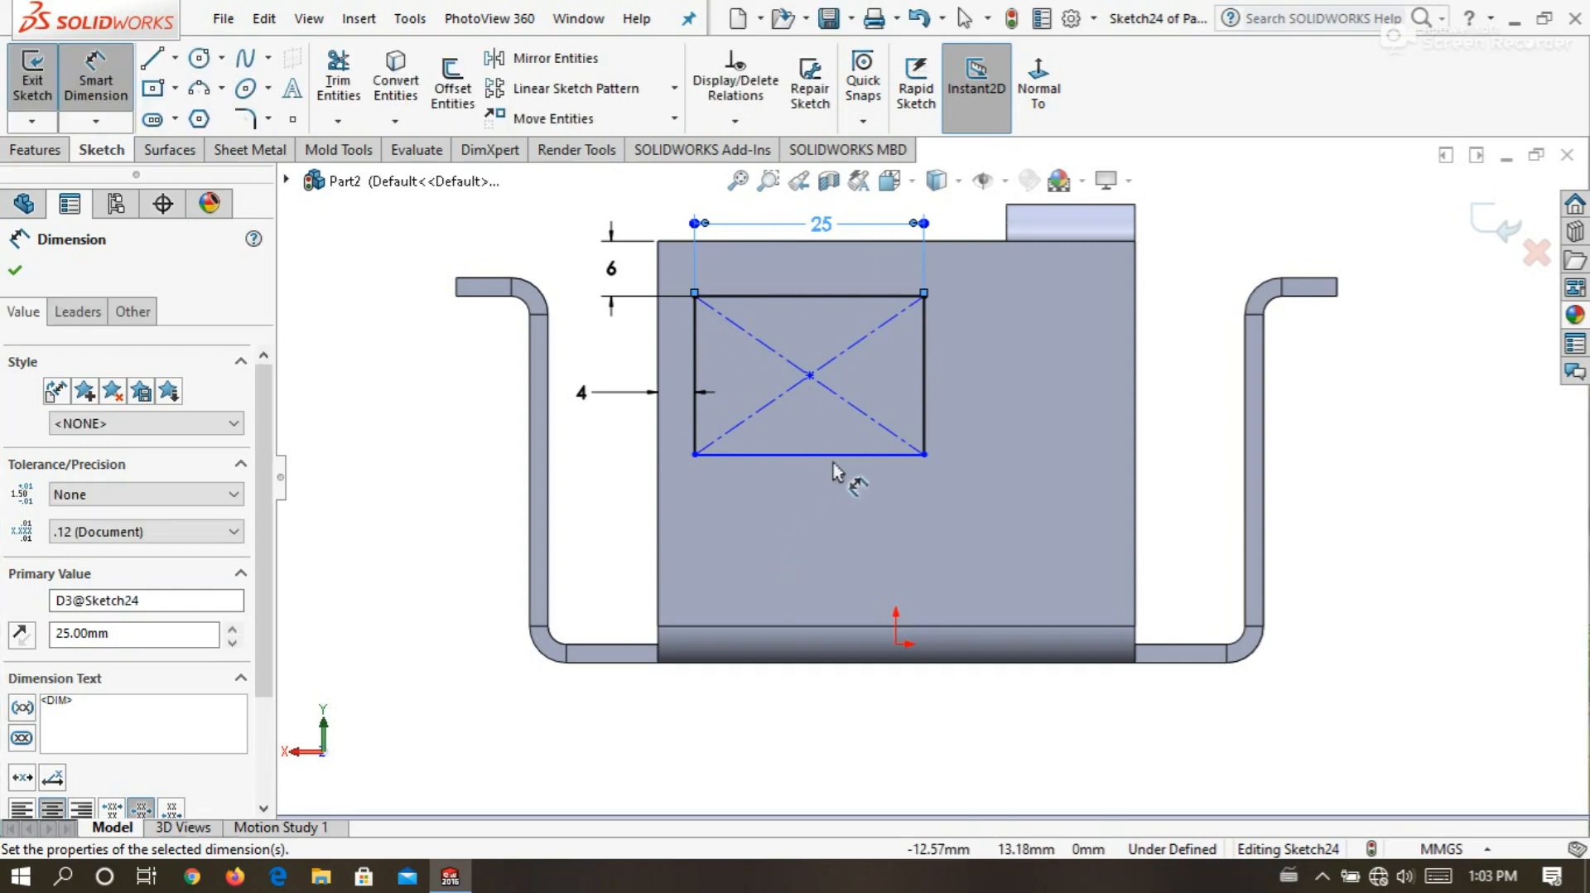
# Dimension the rectangle's vertical side line to a height of 22 mm.
pyautogui.click(926, 365)
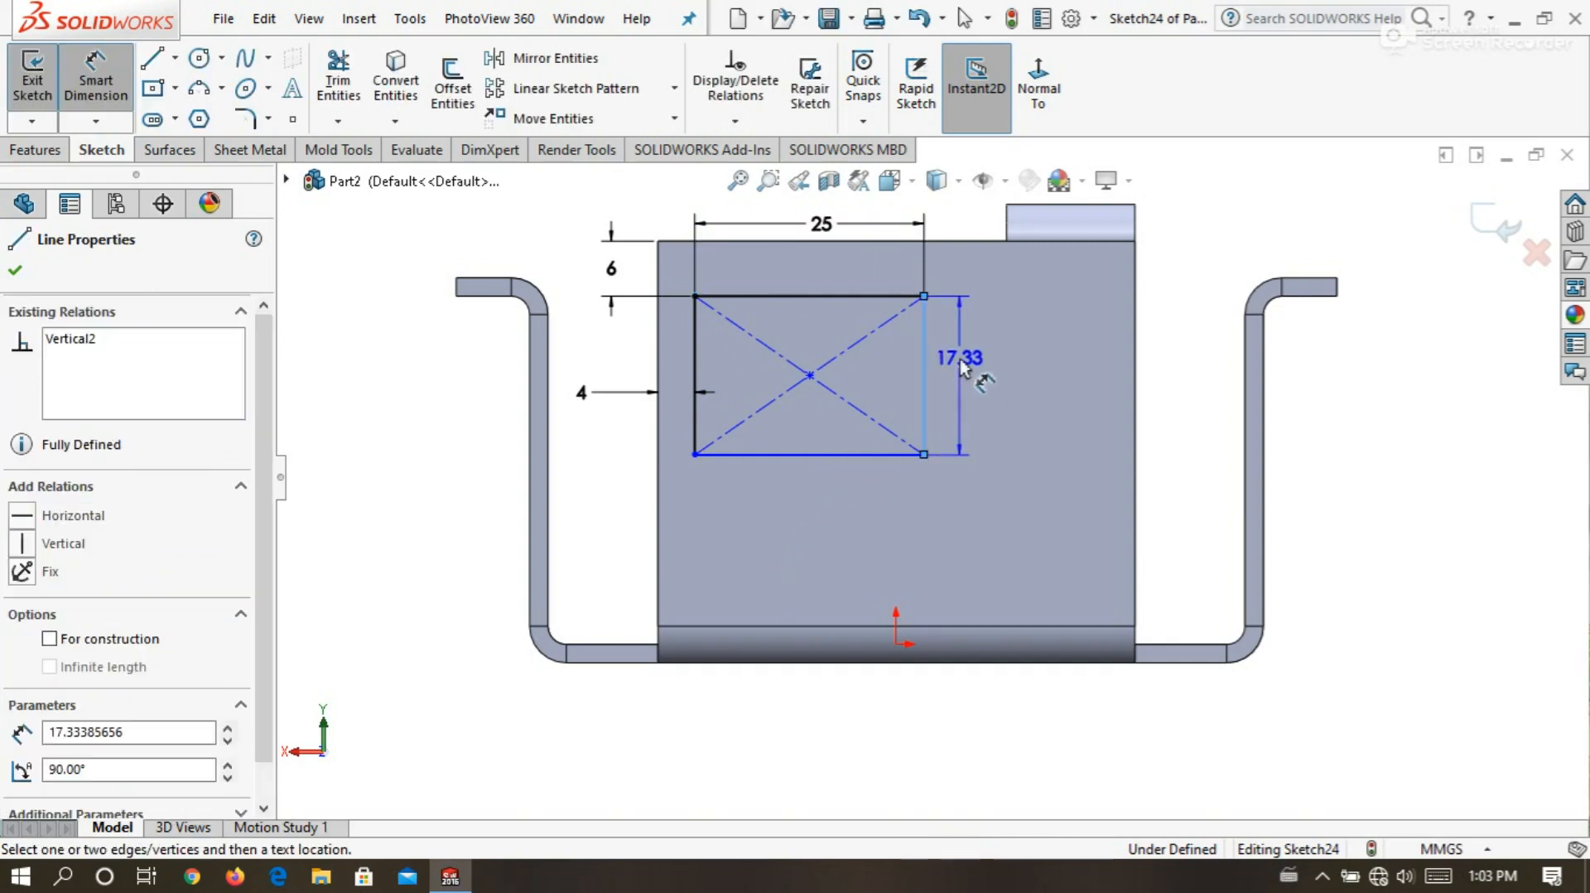
pyautogui.click(963, 369)
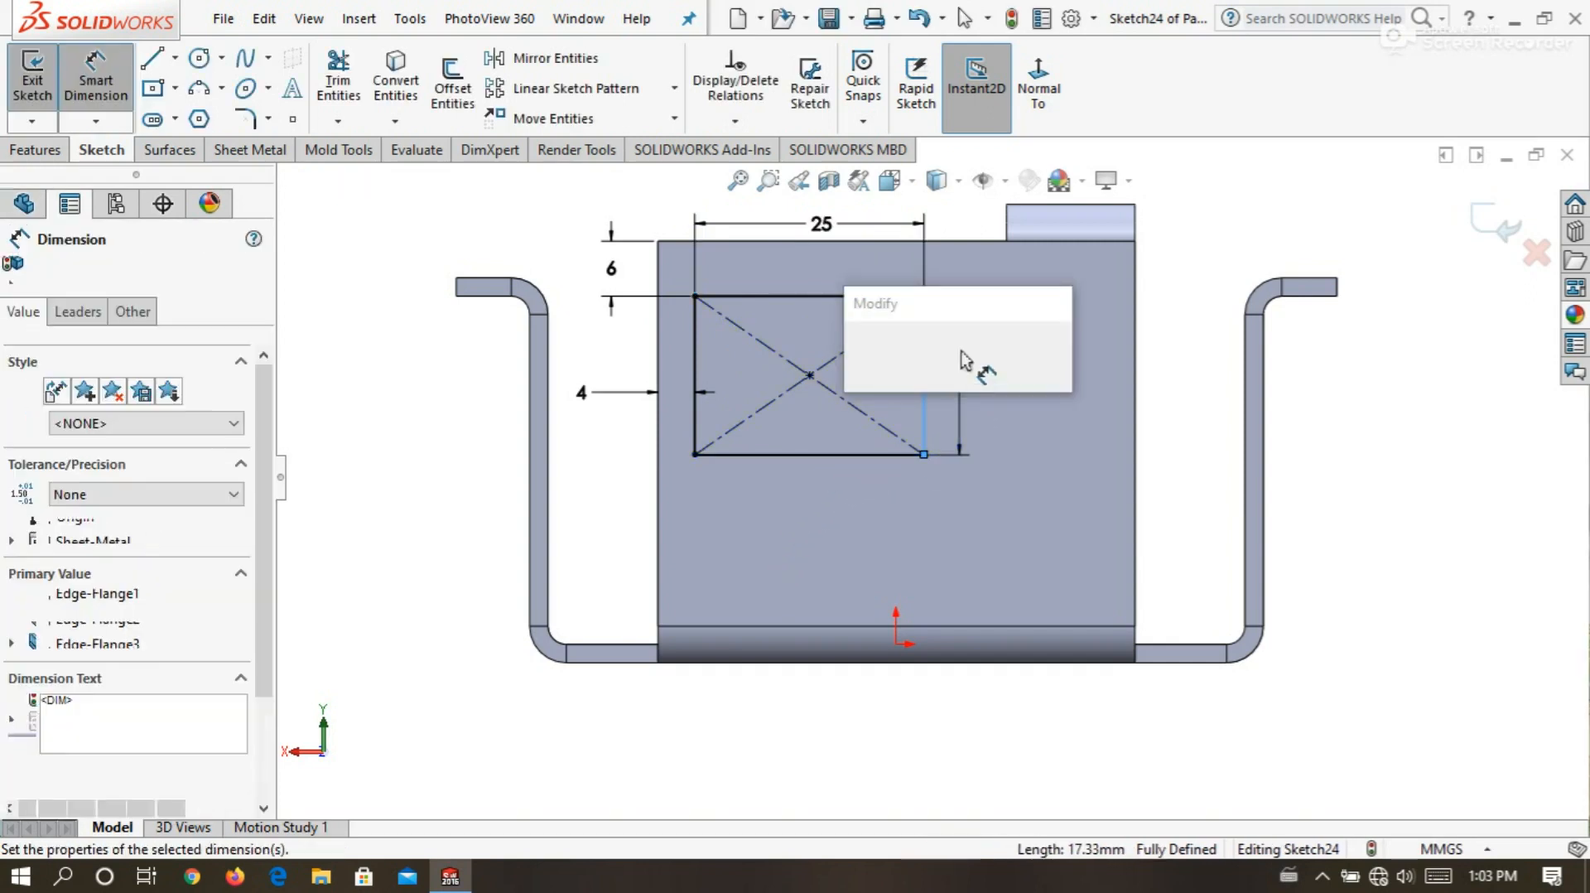
pyautogui.write('22')
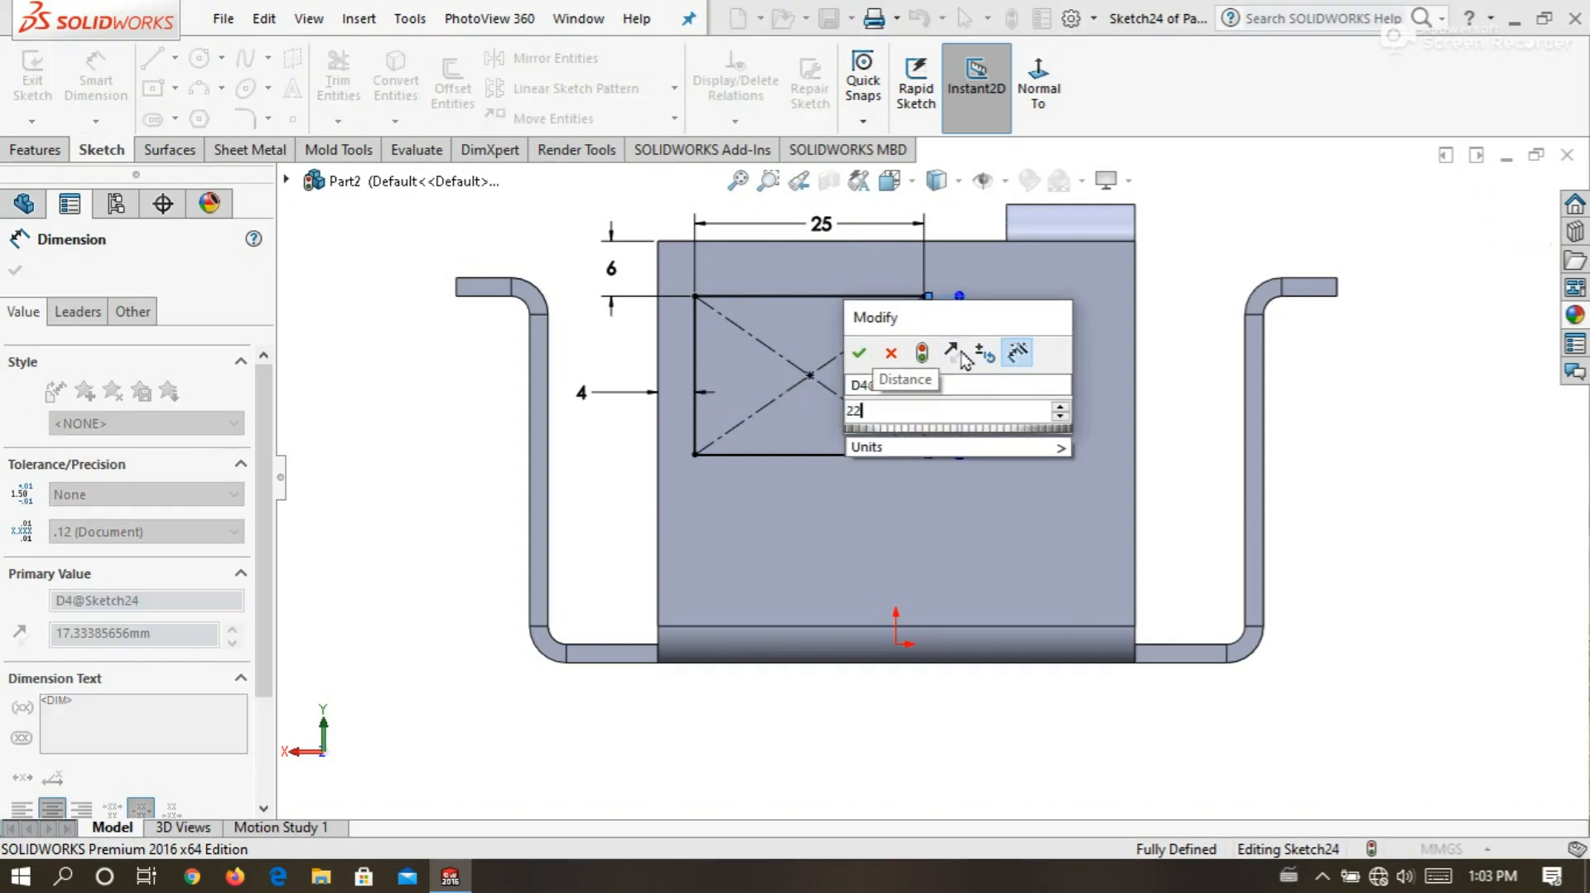
pyautogui.press('Return')
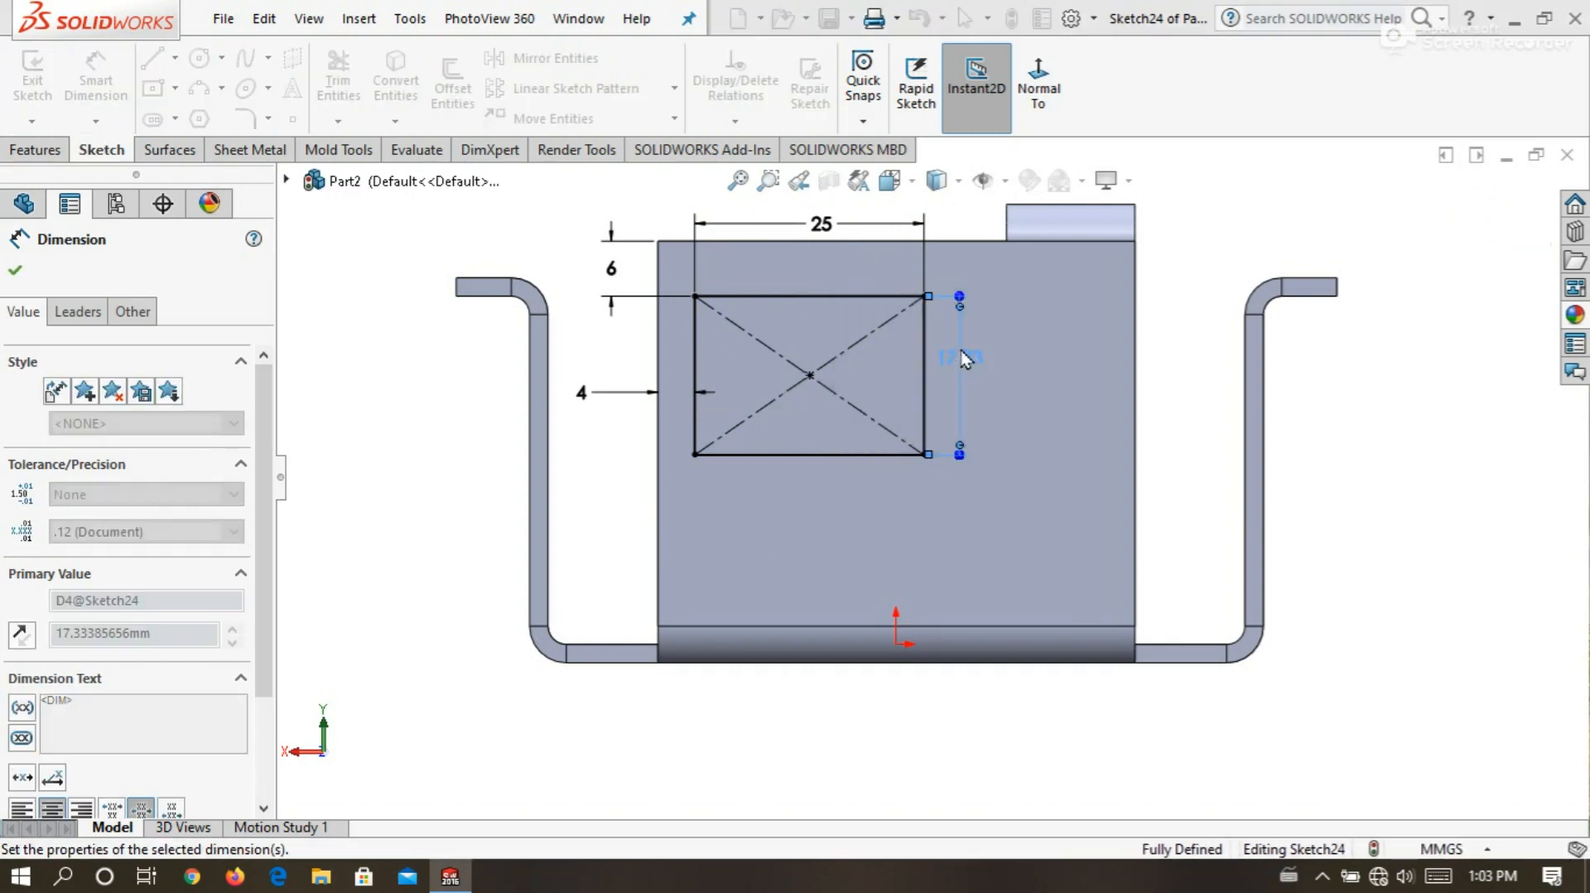
pyautogui.click(405, 409)
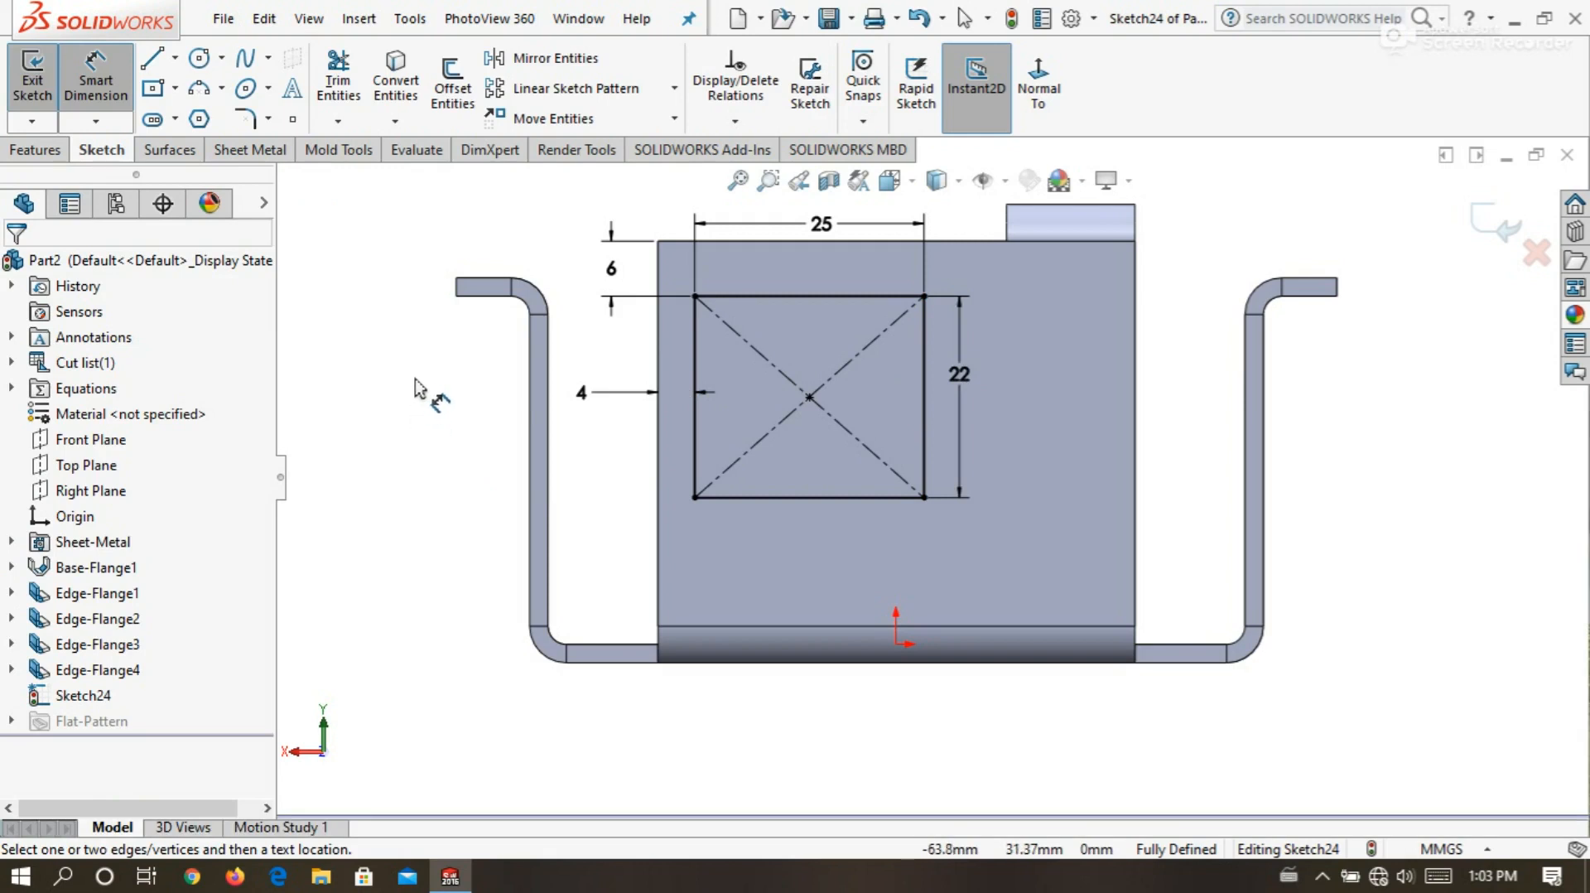
# Exit the sketch and cut the rectangle through the flange with a blind Extruded Cut linked to the sheet thickness.
pyautogui.scroll(3, 418, 389)
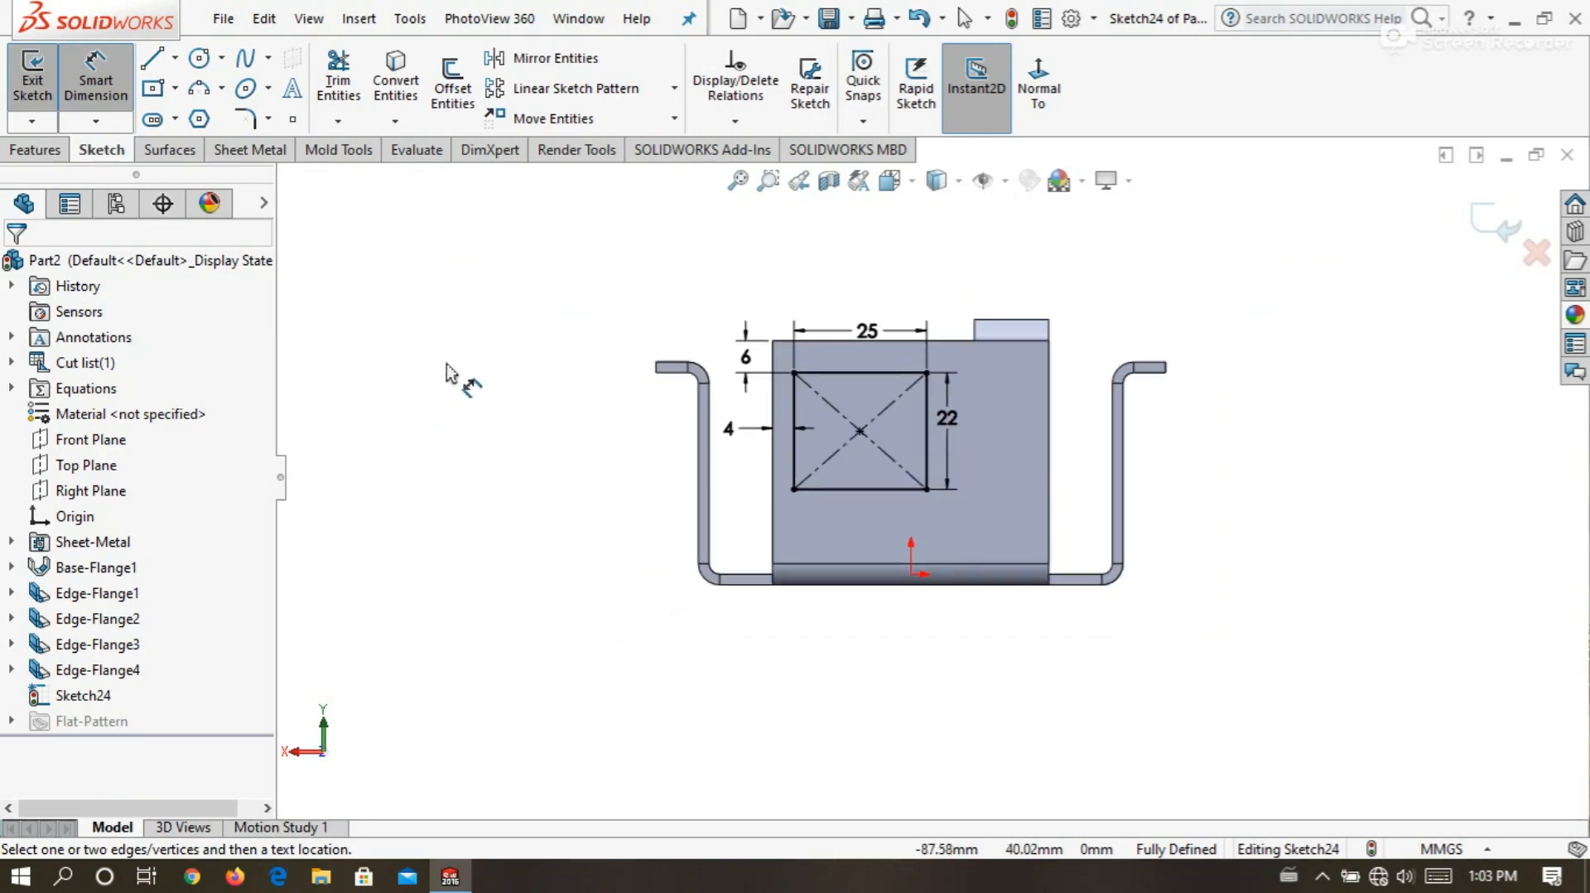
pyautogui.click(1484, 228)
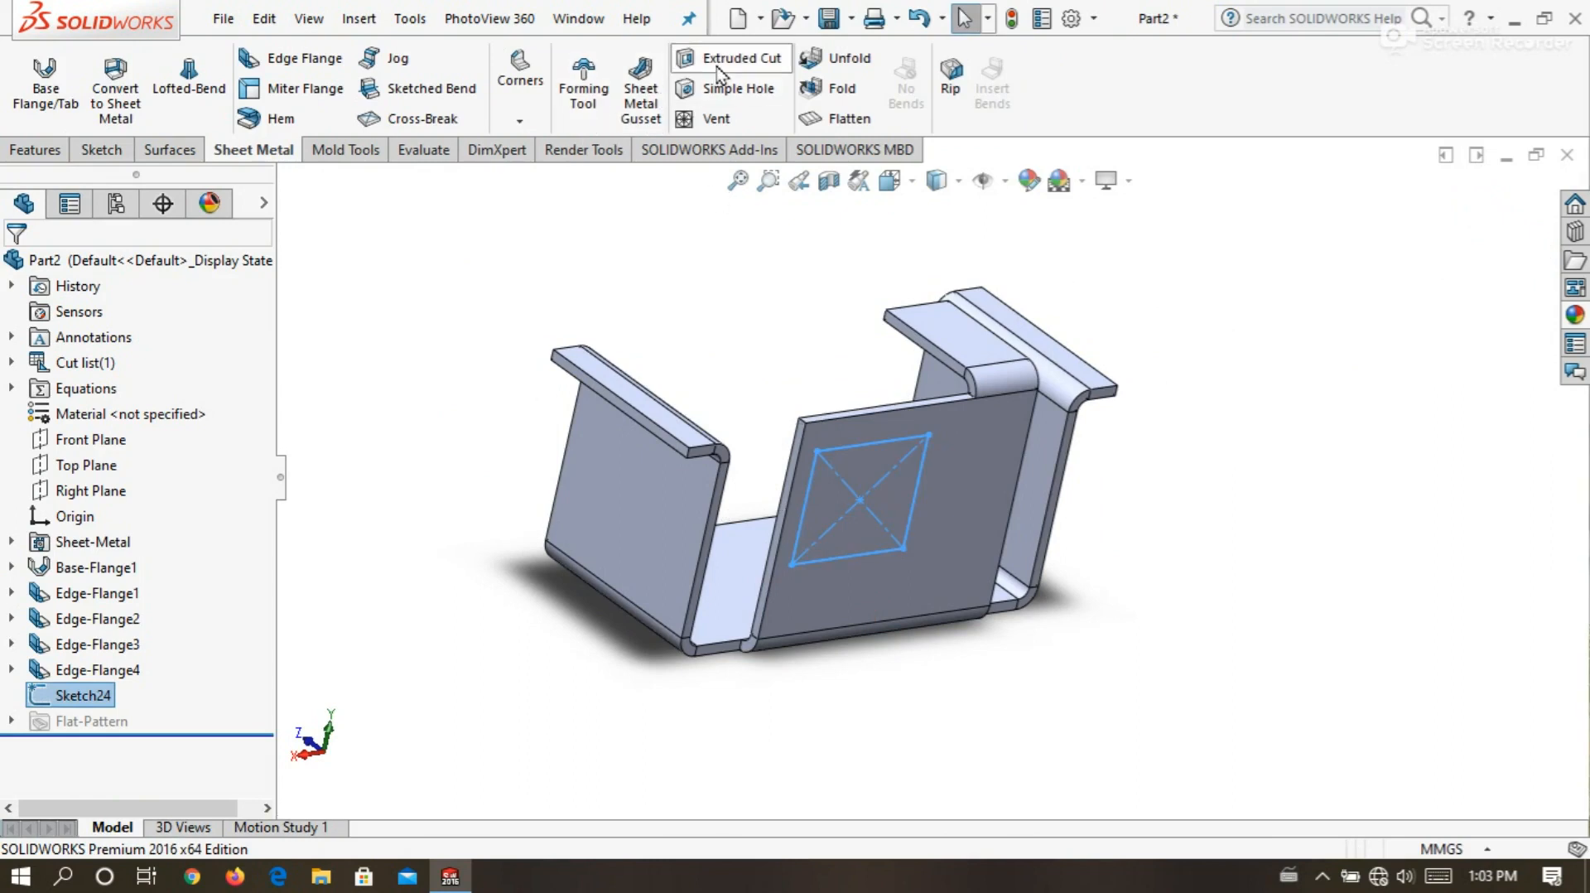
pyautogui.click(717, 73)
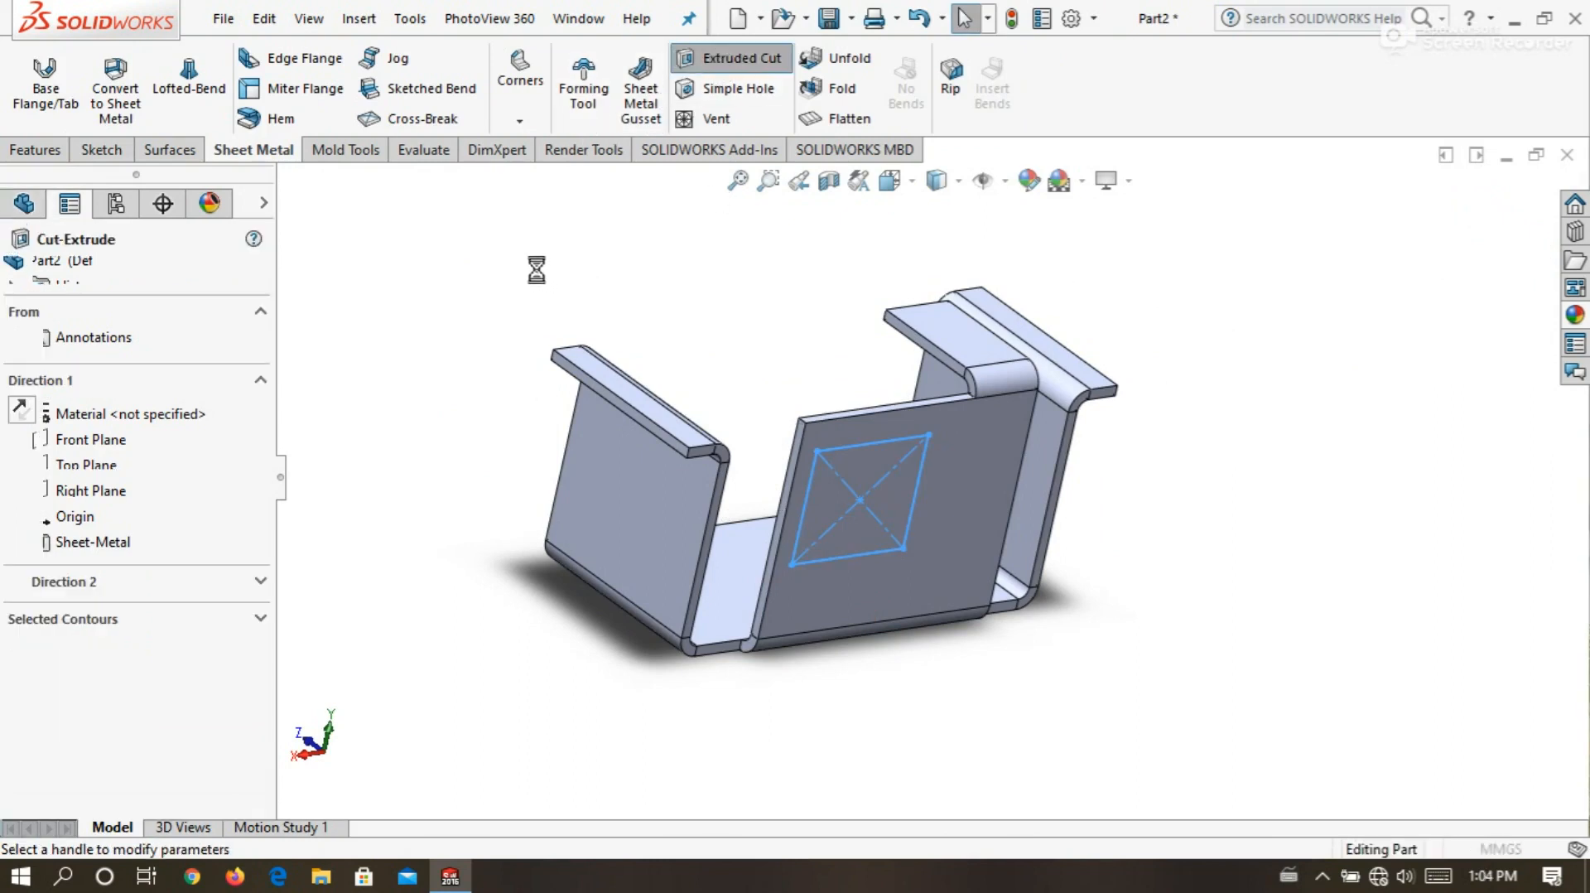
pyautogui.click(16, 272)
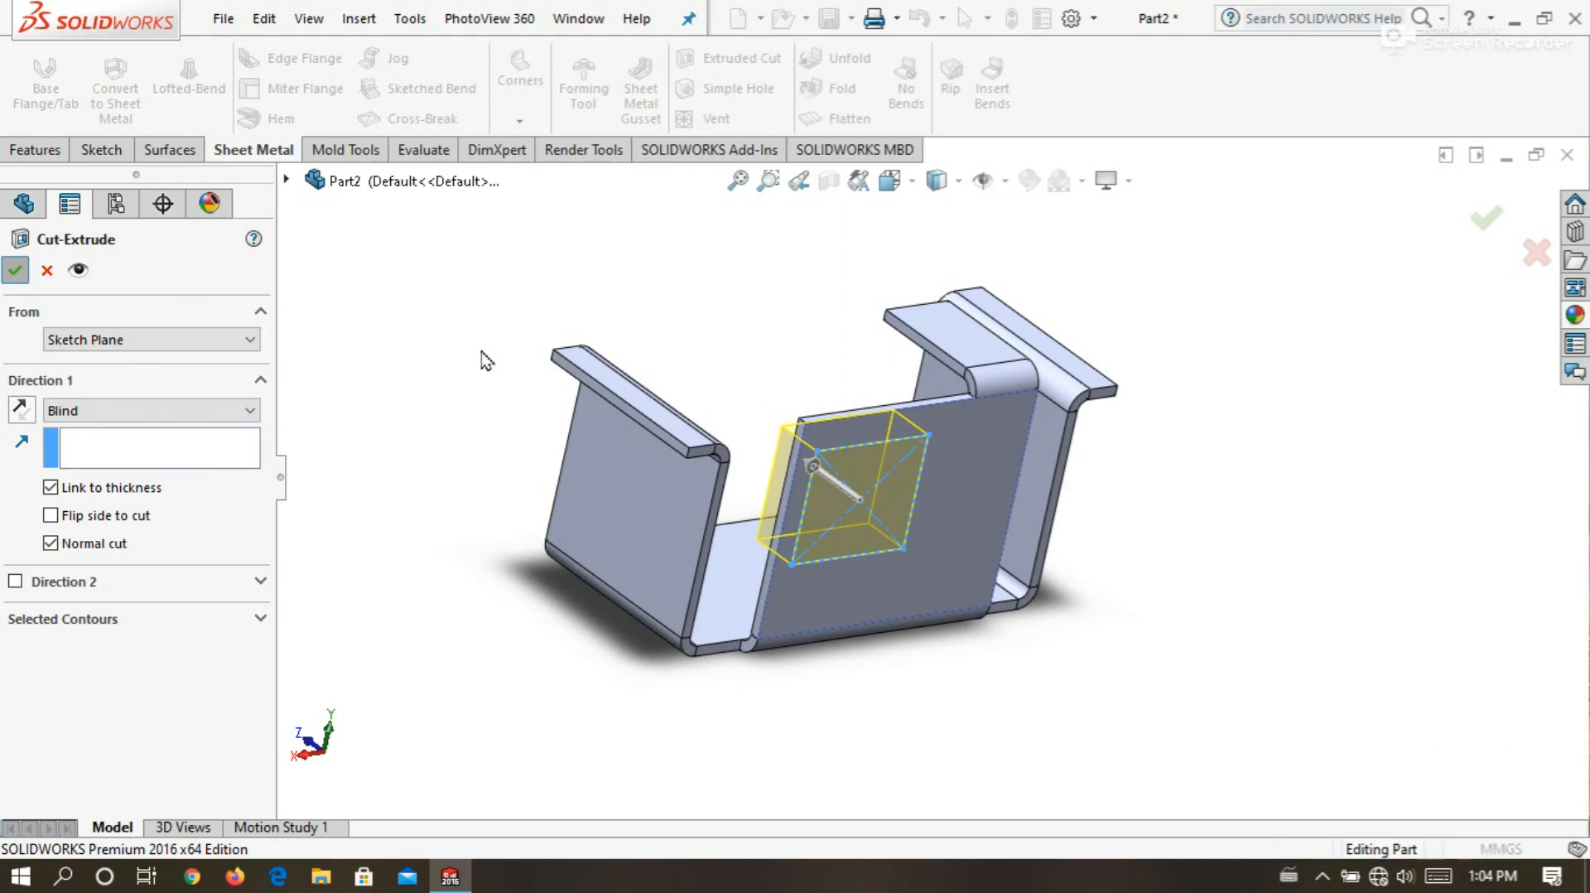
pyautogui.scroll(-2, 781, 345)
pyautogui.moveTo(777, 336); pyautogui.dragTo(700, 350, button='middle')
pyautogui.scroll(2, 700, 350)
pyautogui.scroll(-1, 746, 350)
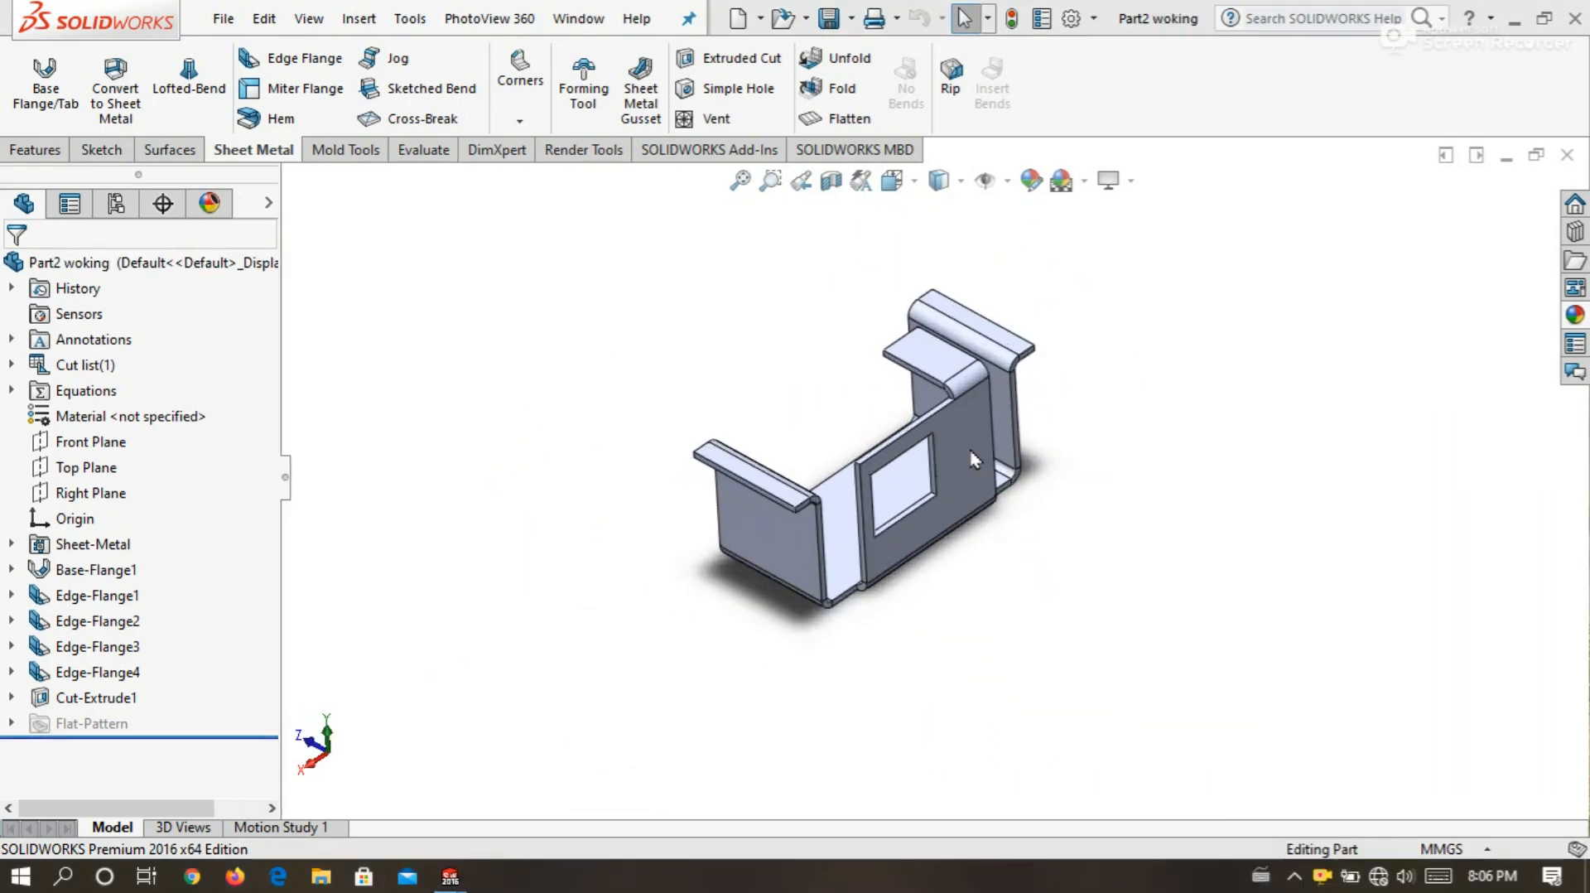
# Start an Edge Flange on the lower edge of the rectangular opening, pointing outward, with a length of 18 mm.
pyautogui.scroll(-3, 1035, 423)
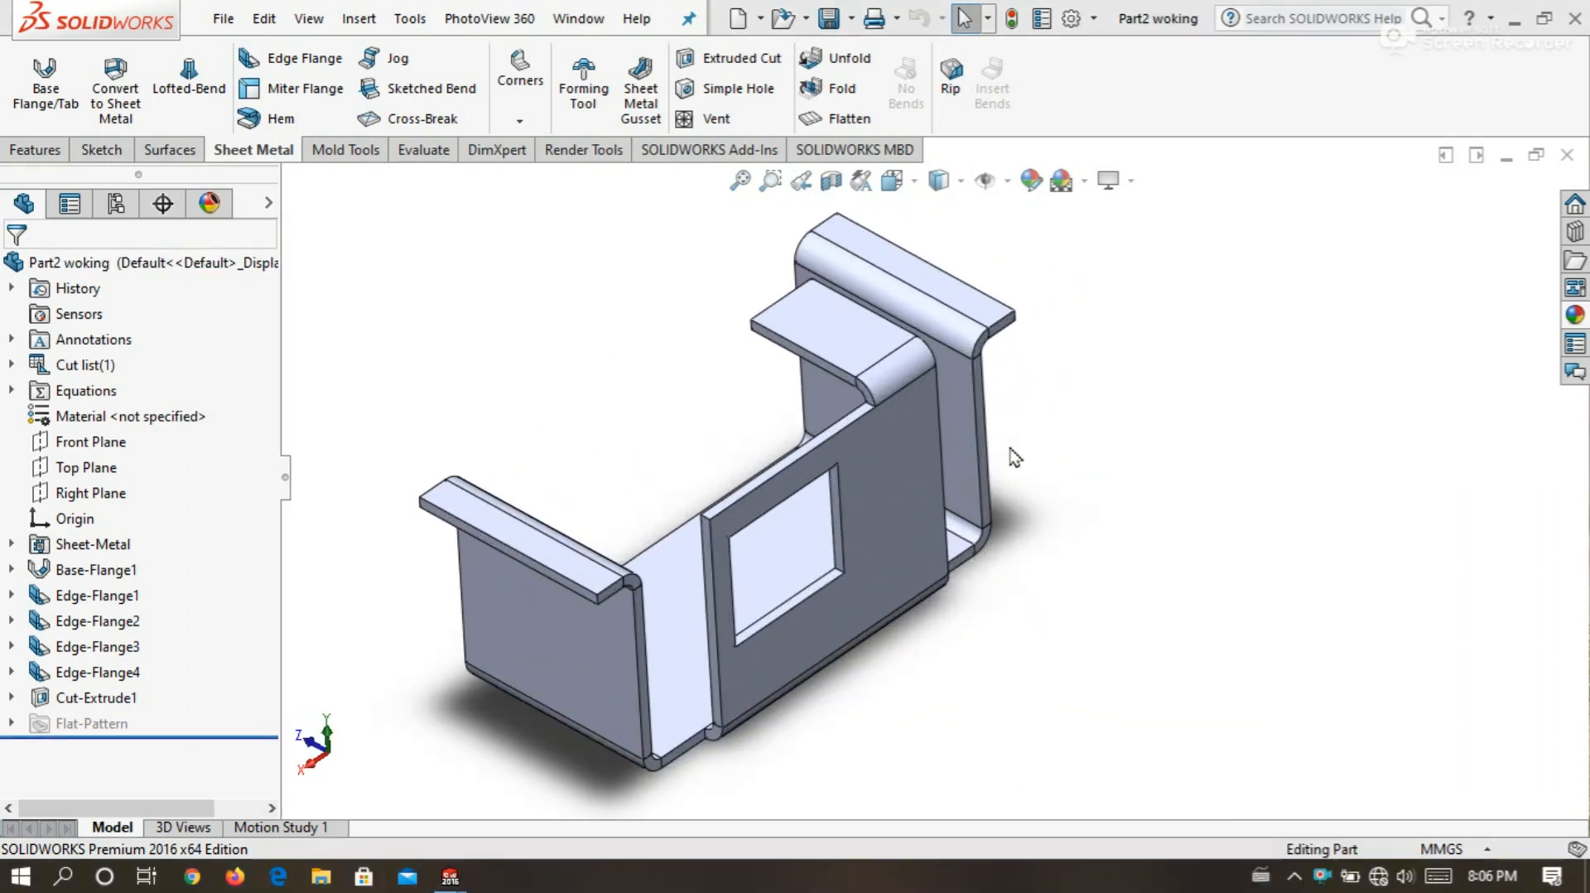
pyautogui.click(266, 56)
pyautogui.scroll(1, 578, 395)
pyautogui.scroll(-2, 688, 538)
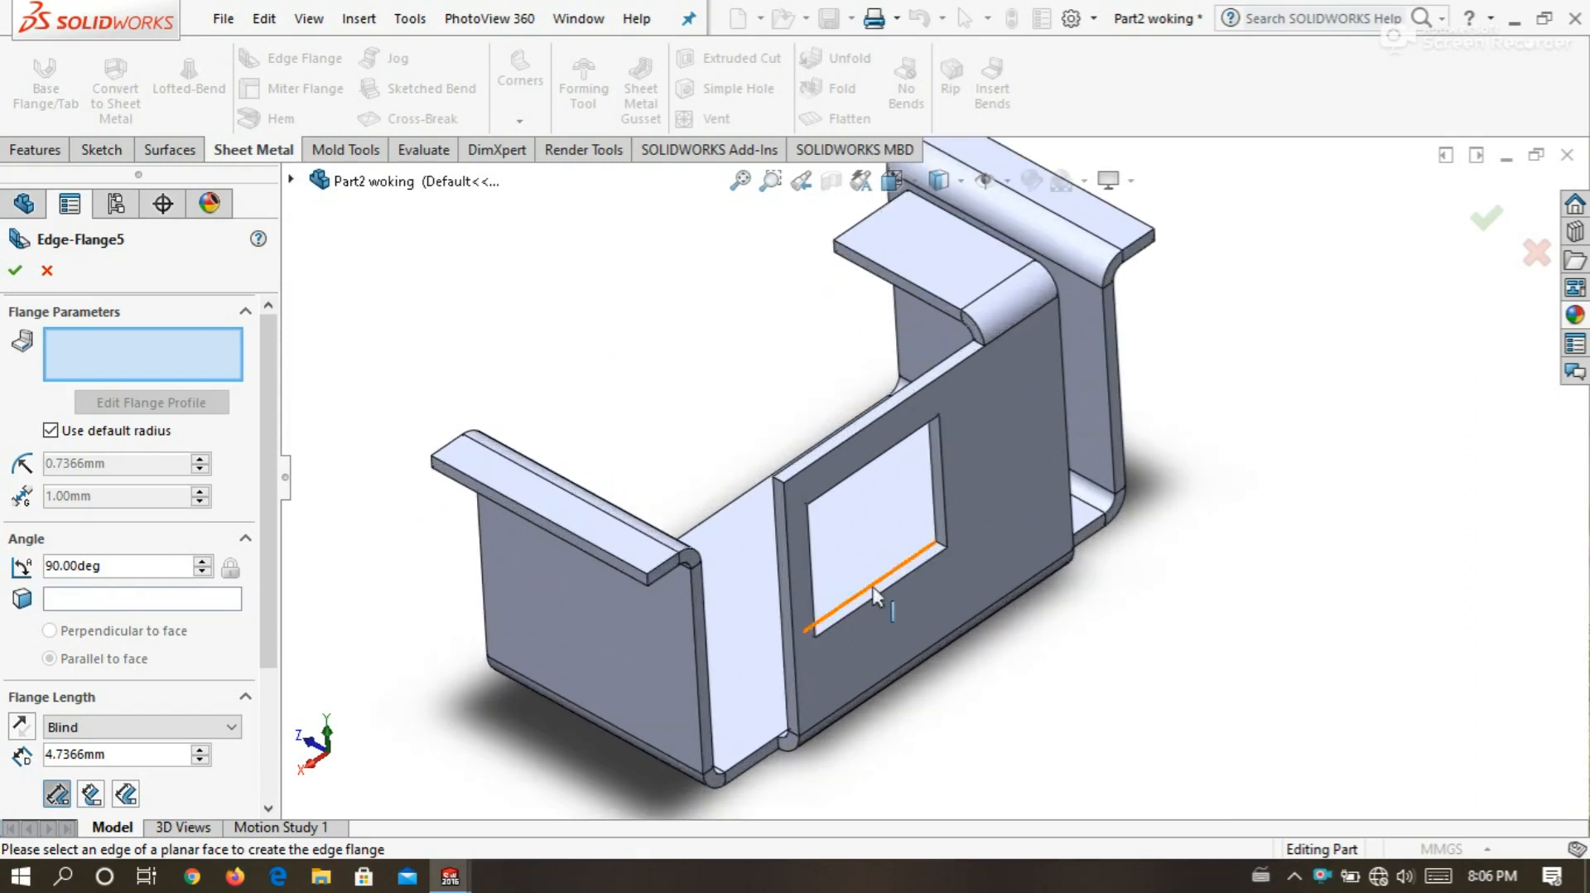
pyautogui.click(875, 593)
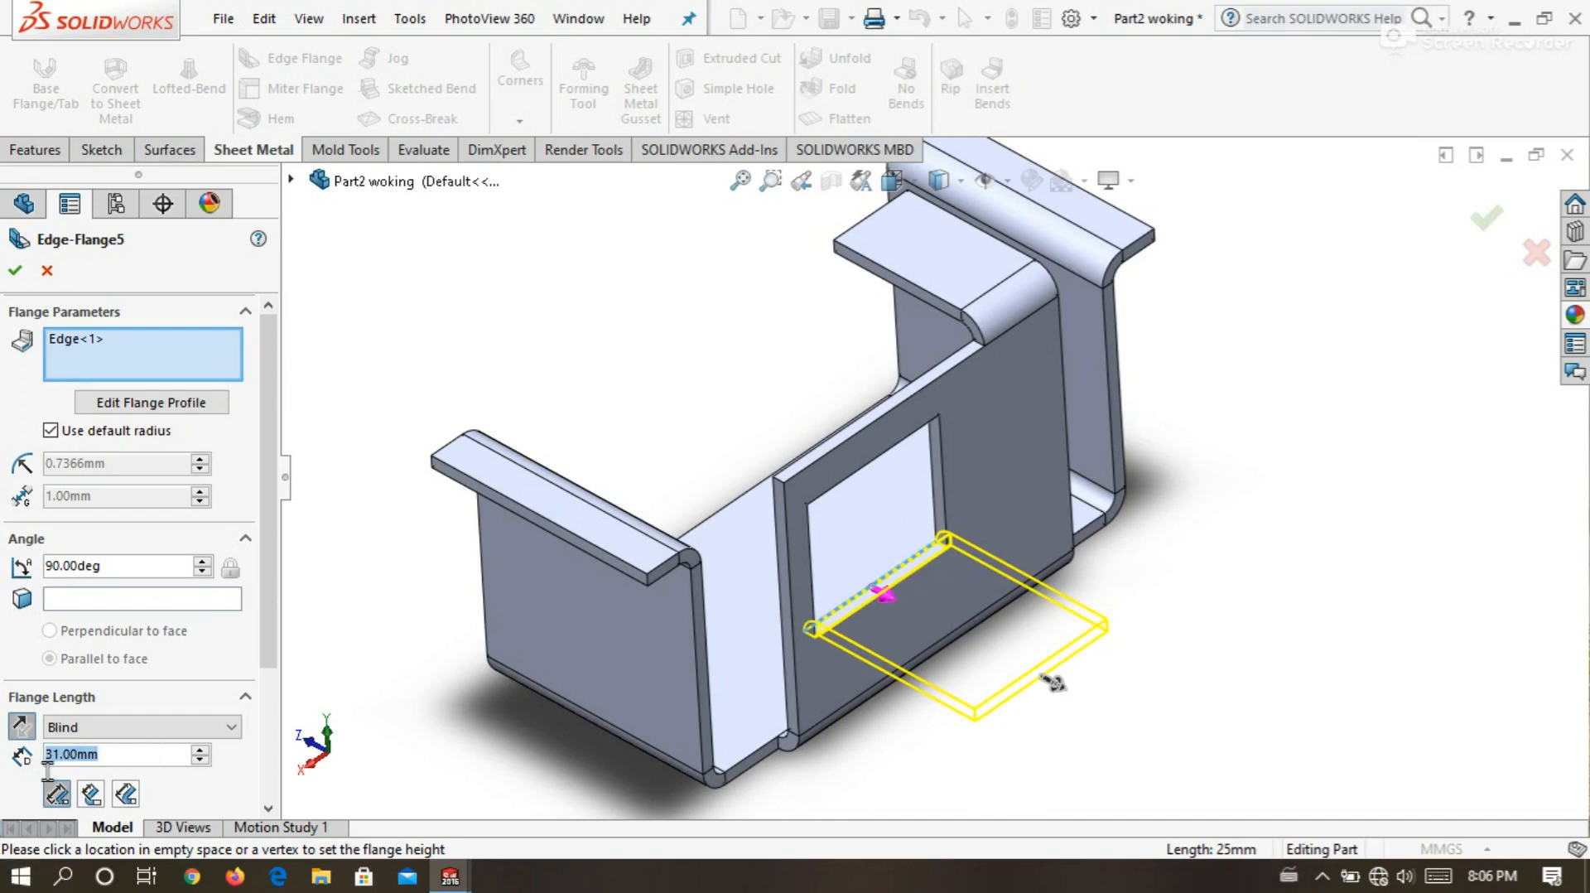
pyautogui.write('1')
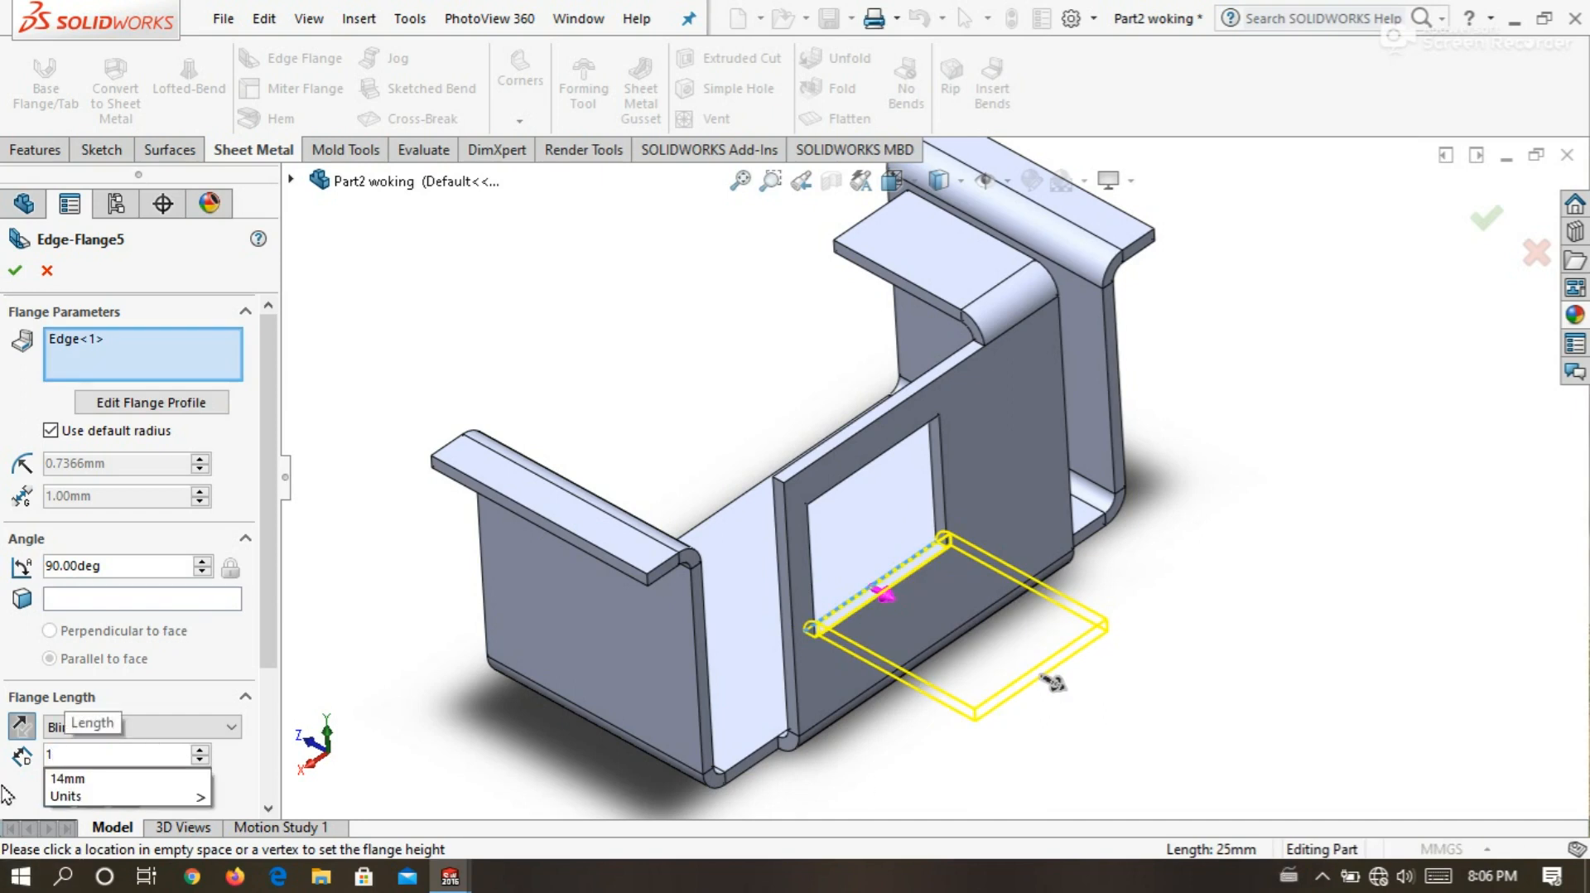
pyautogui.write('8')
pyautogui.press('Return')
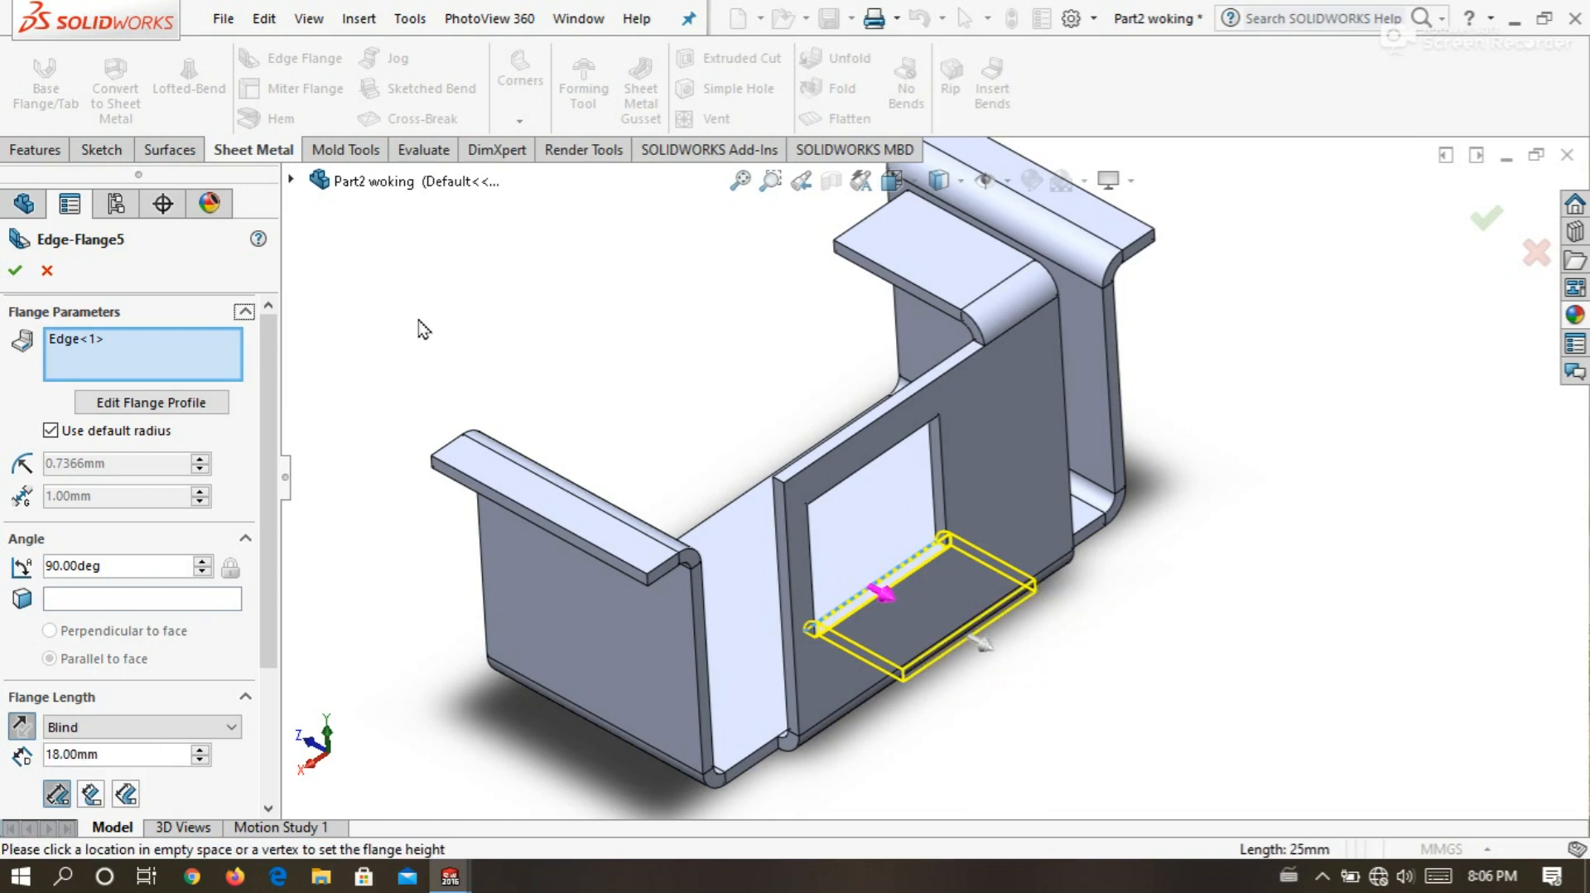
# Override the new flange's default bend radius with 2 mm and give it a custom bend allowance of the Bend Allowance type.
pyautogui.click(51, 430)
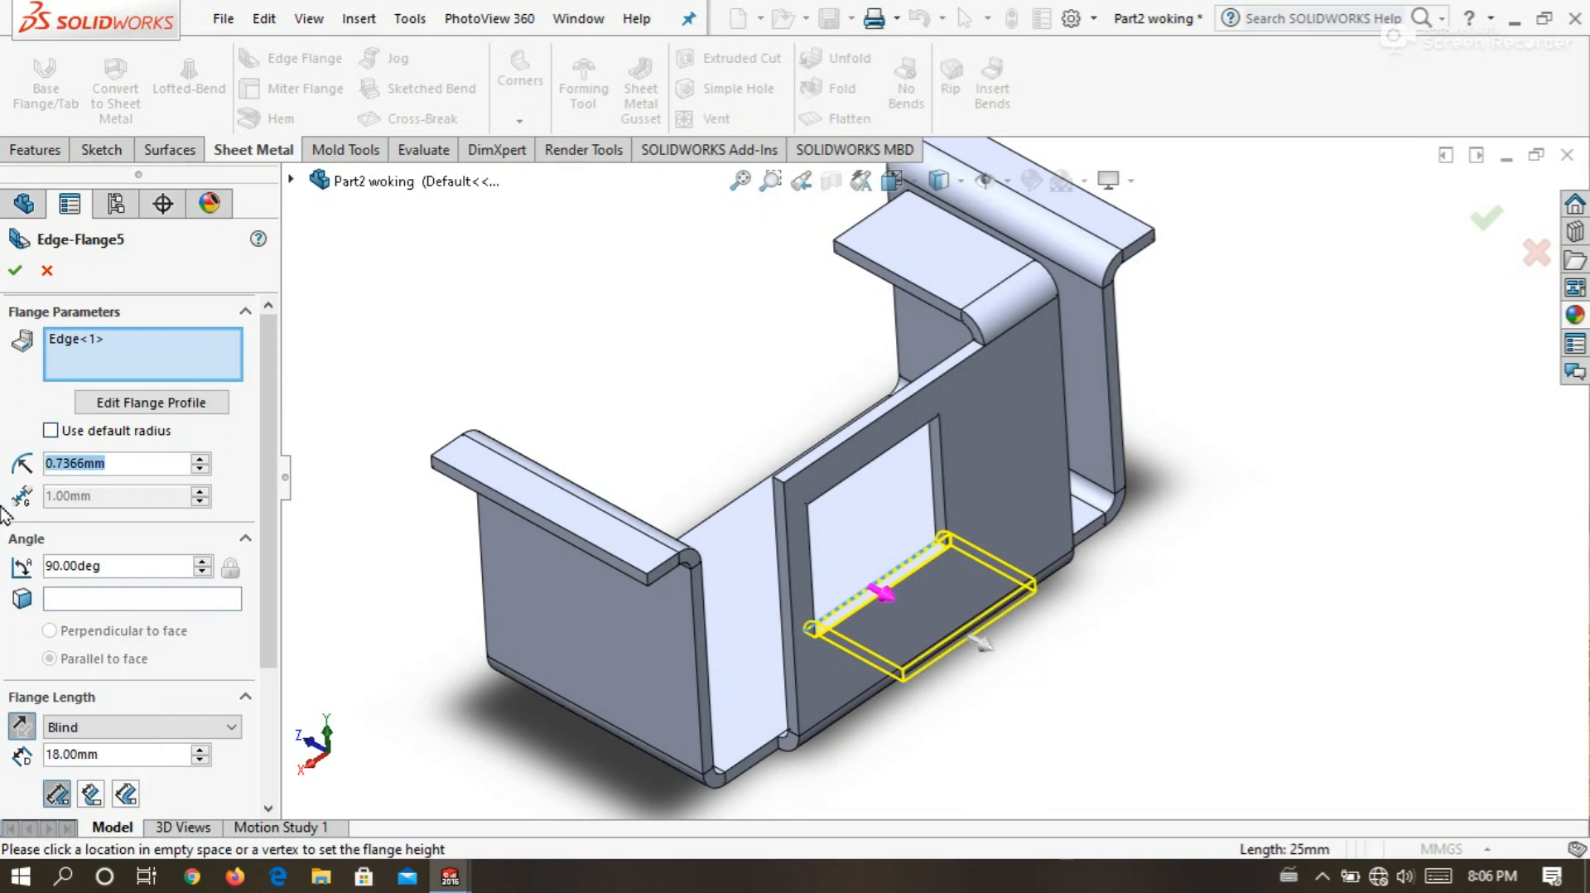
pyautogui.write('2')
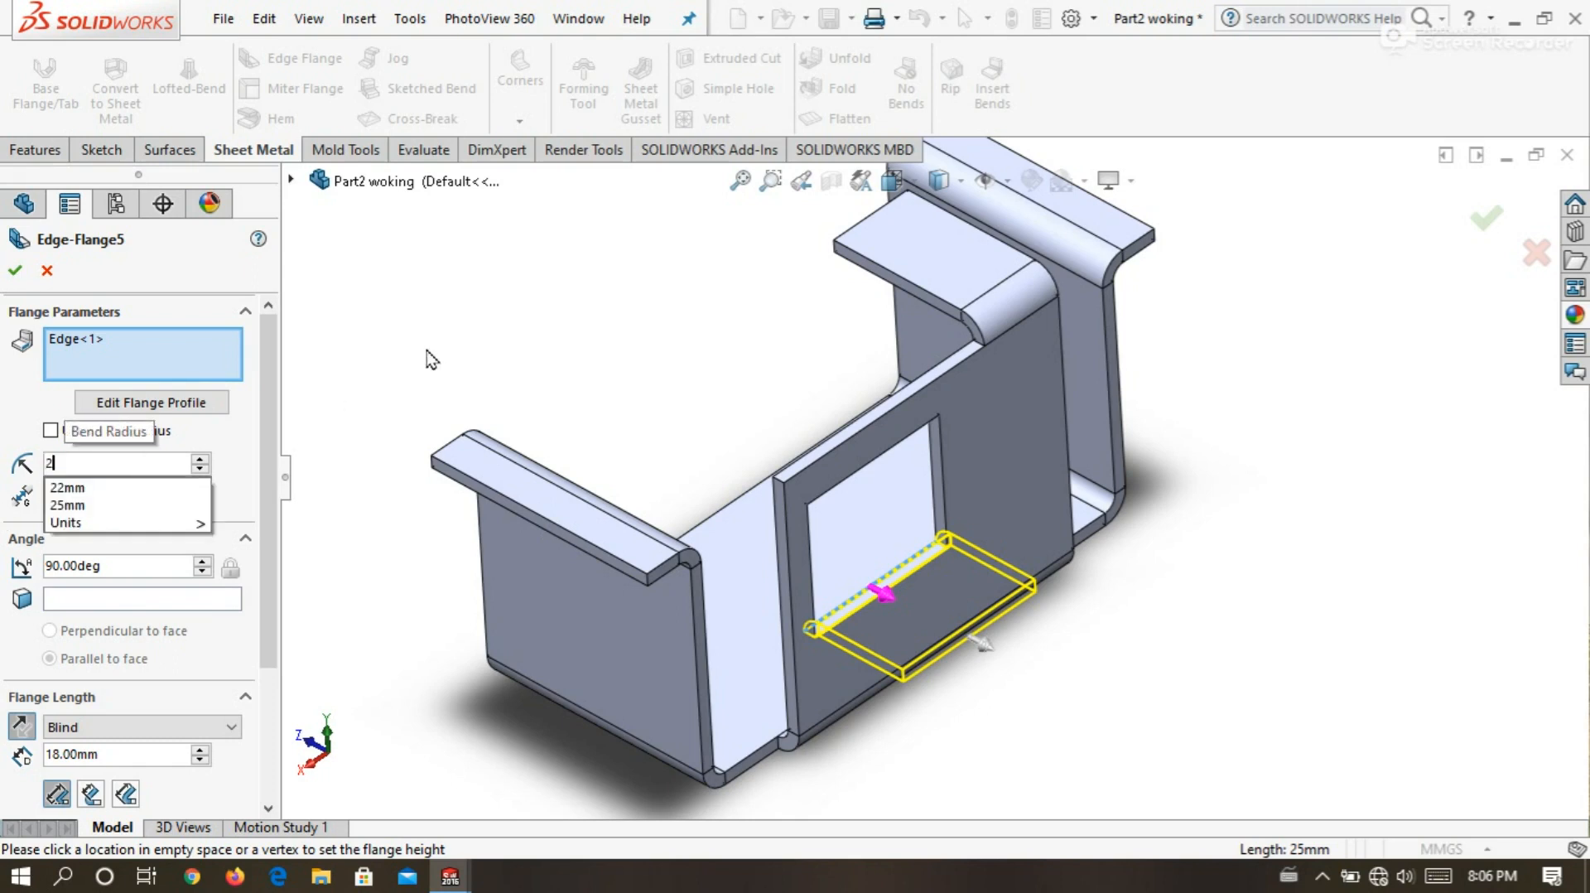
pyautogui.press('Return')
pyautogui.scroll(-3, 262, 535)
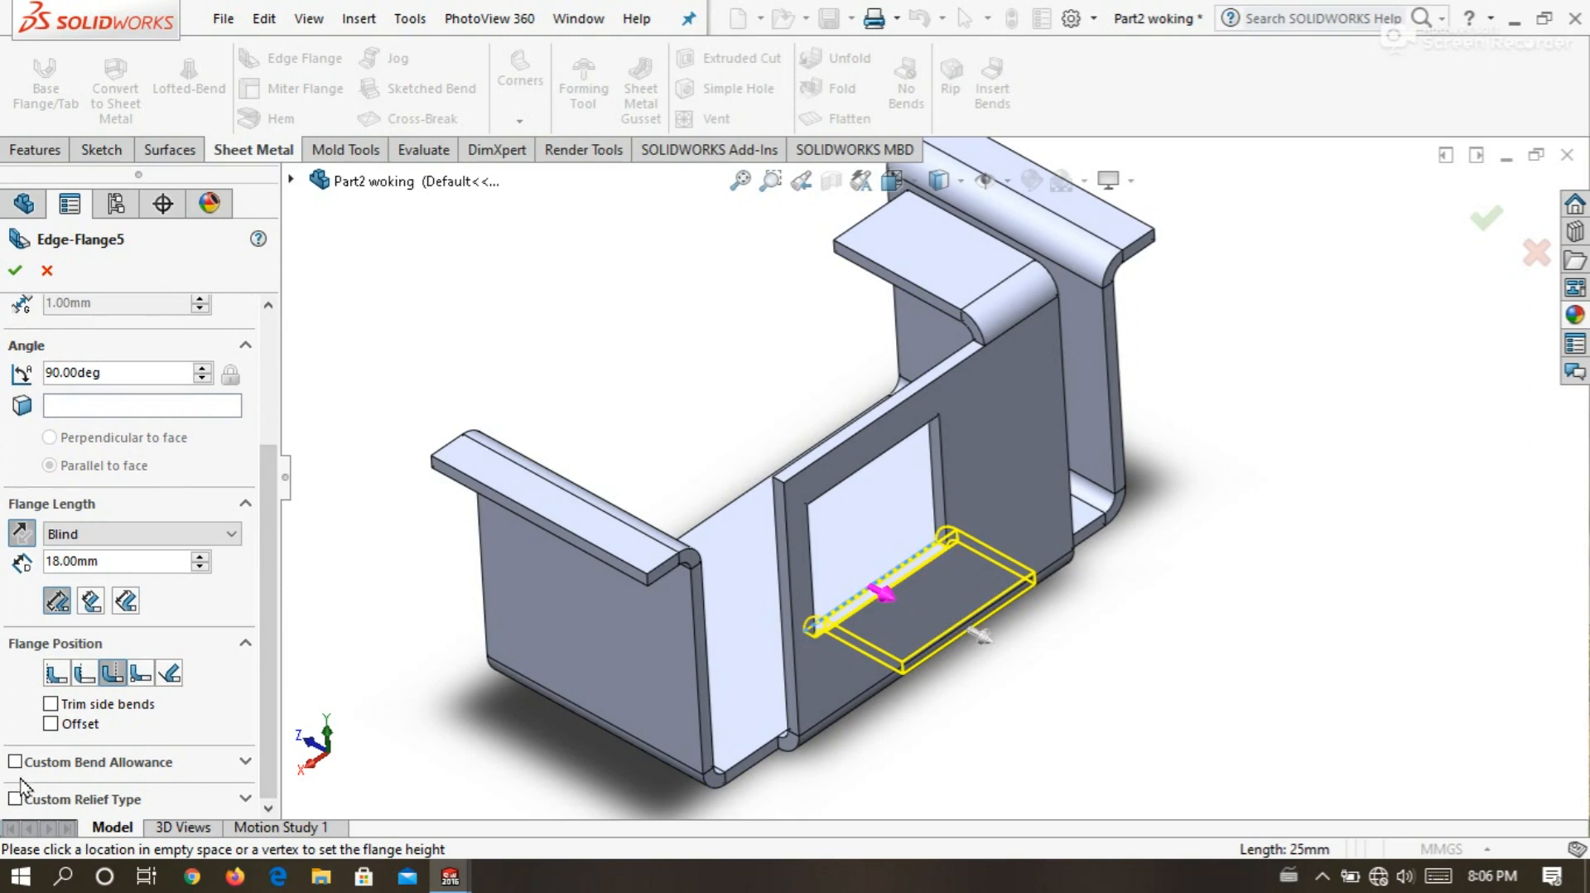
pyautogui.click(13, 764)
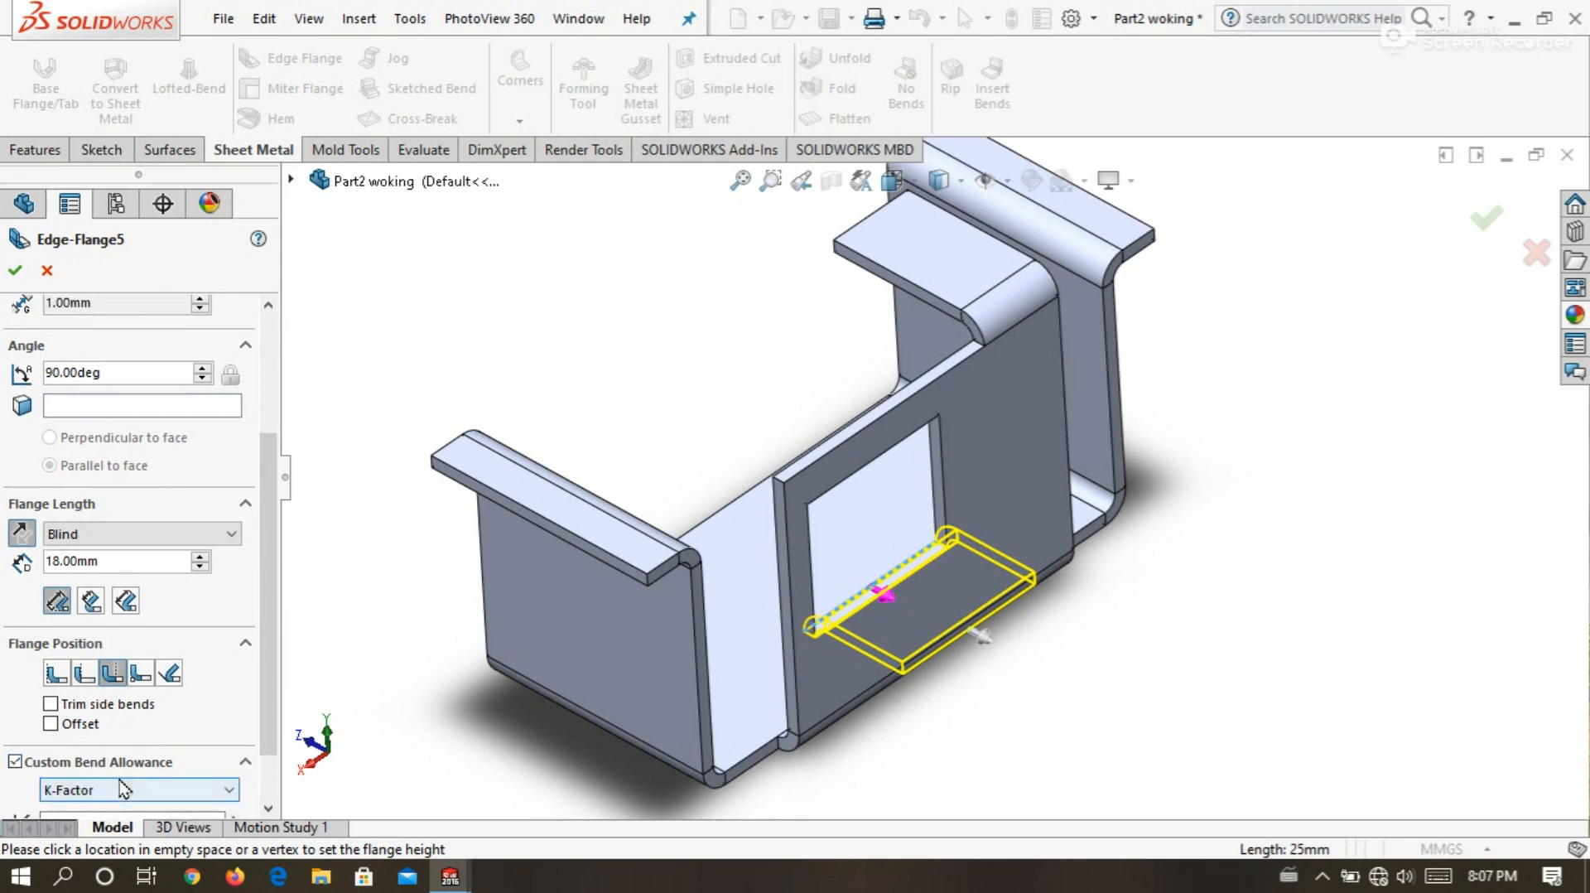
pyautogui.scroll(-2, 133, 779)
pyautogui.click(140, 722)
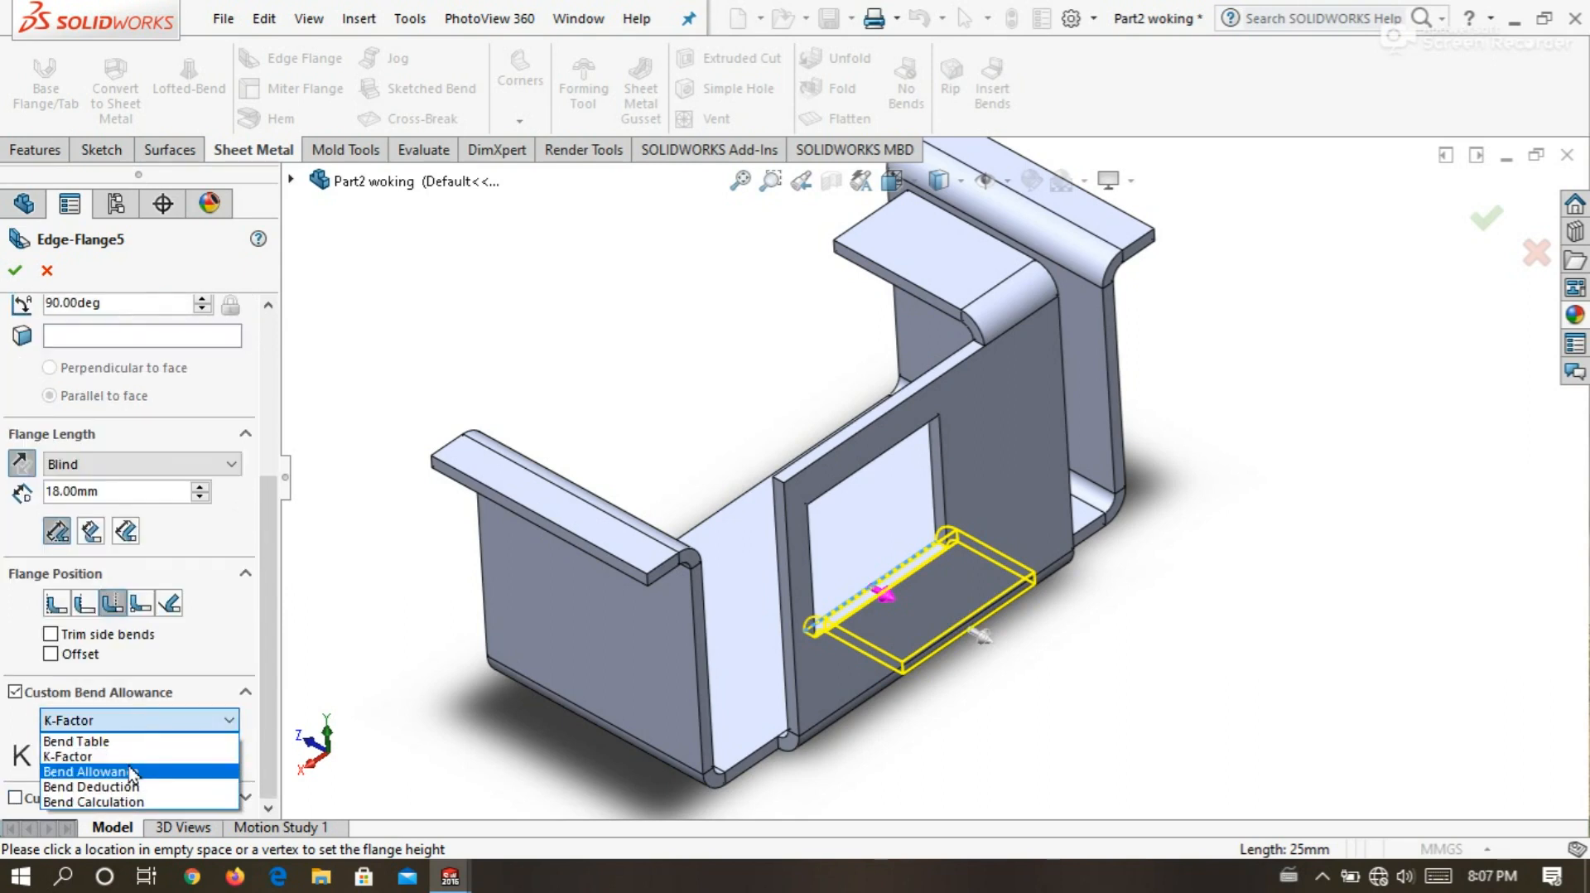
pyautogui.click(128, 769)
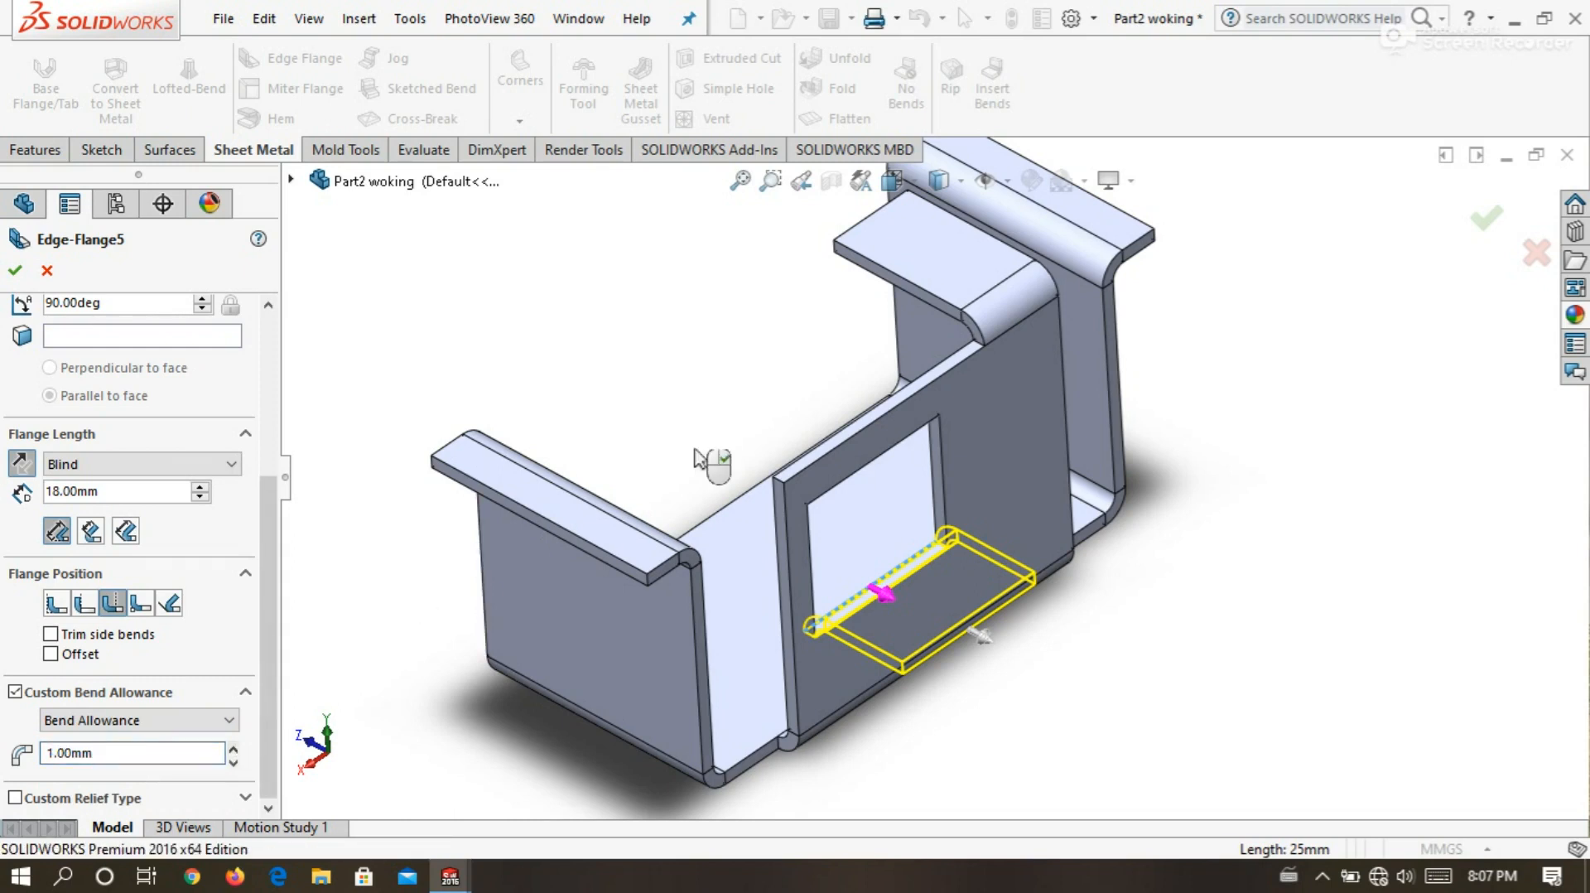
# Edit the flange profile, moving both side lines slightly inward from the ends of the opening's lower edge, and return to the flange settings.
pyautogui.scroll(-2, 765, 406)
pyautogui.moveTo(737, 371)
pyautogui.mouseDown(button='middle')
pyautogui.moveTo(680, 300)
pyautogui.moveTo(711, 385)
pyautogui.mouseUp(button='middle')
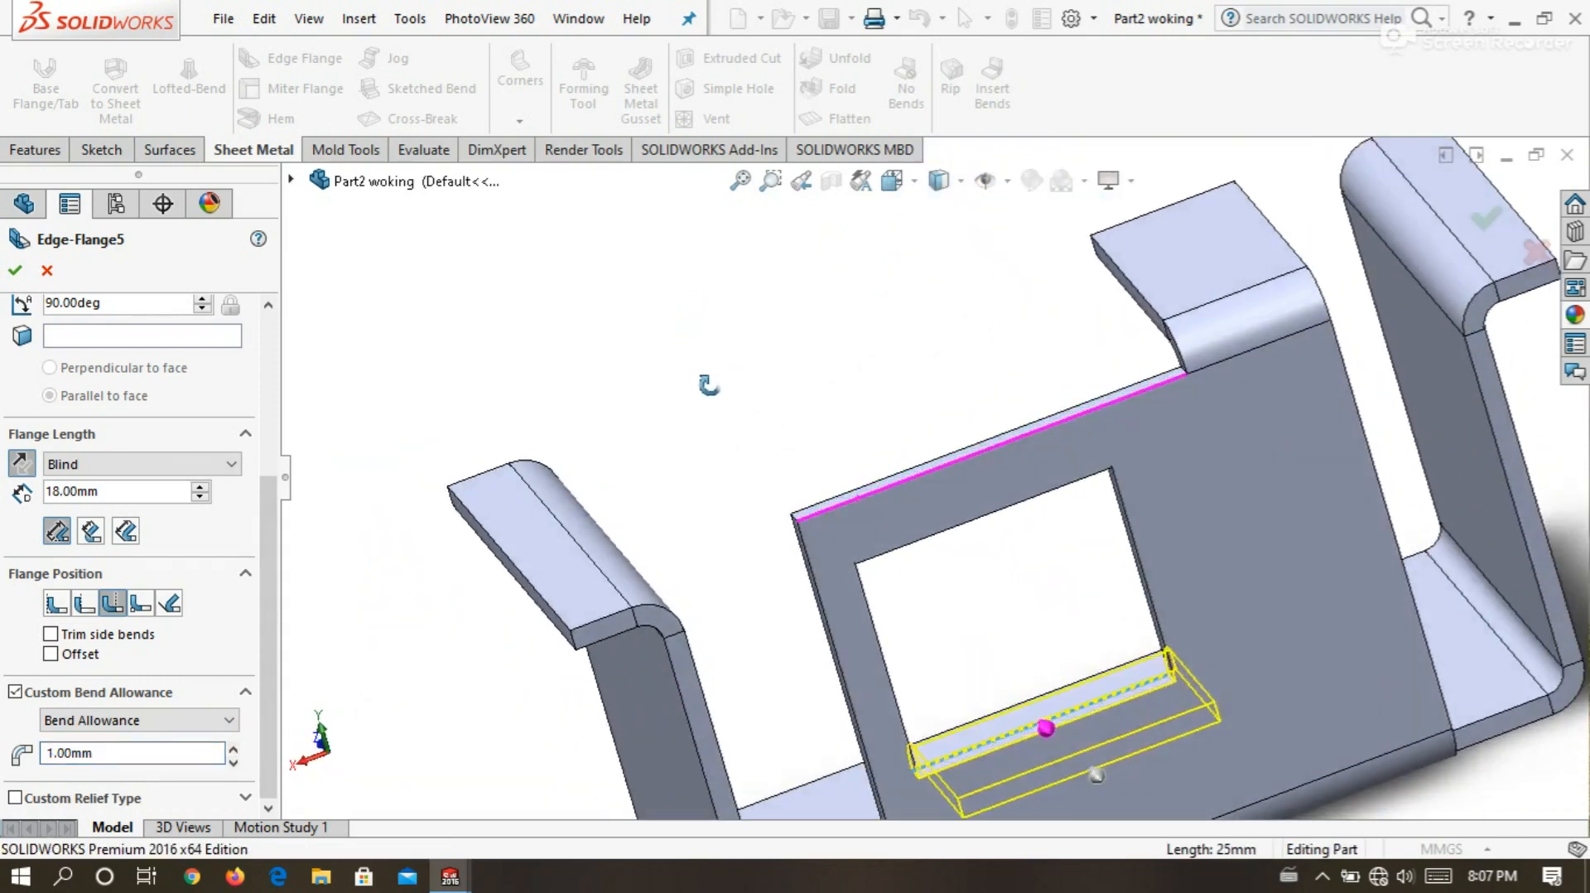
pyautogui.scroll(2, 711, 384)
pyautogui.moveTo(274, 568); pyautogui.dragTo(279, 354)
pyautogui.click(189, 404)
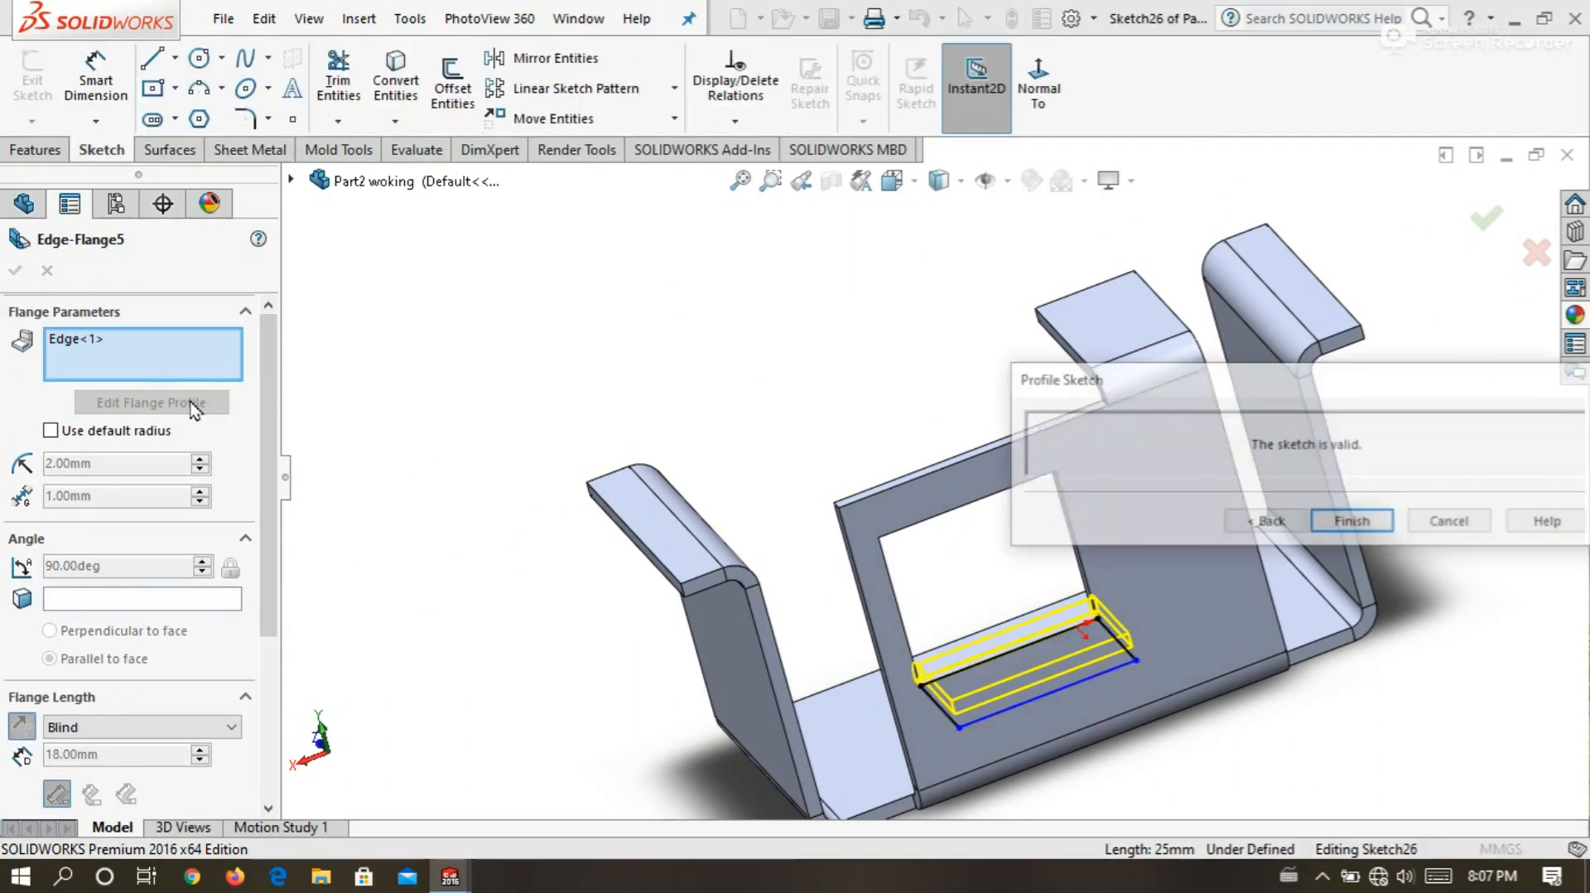
pyautogui.click(1038, 83)
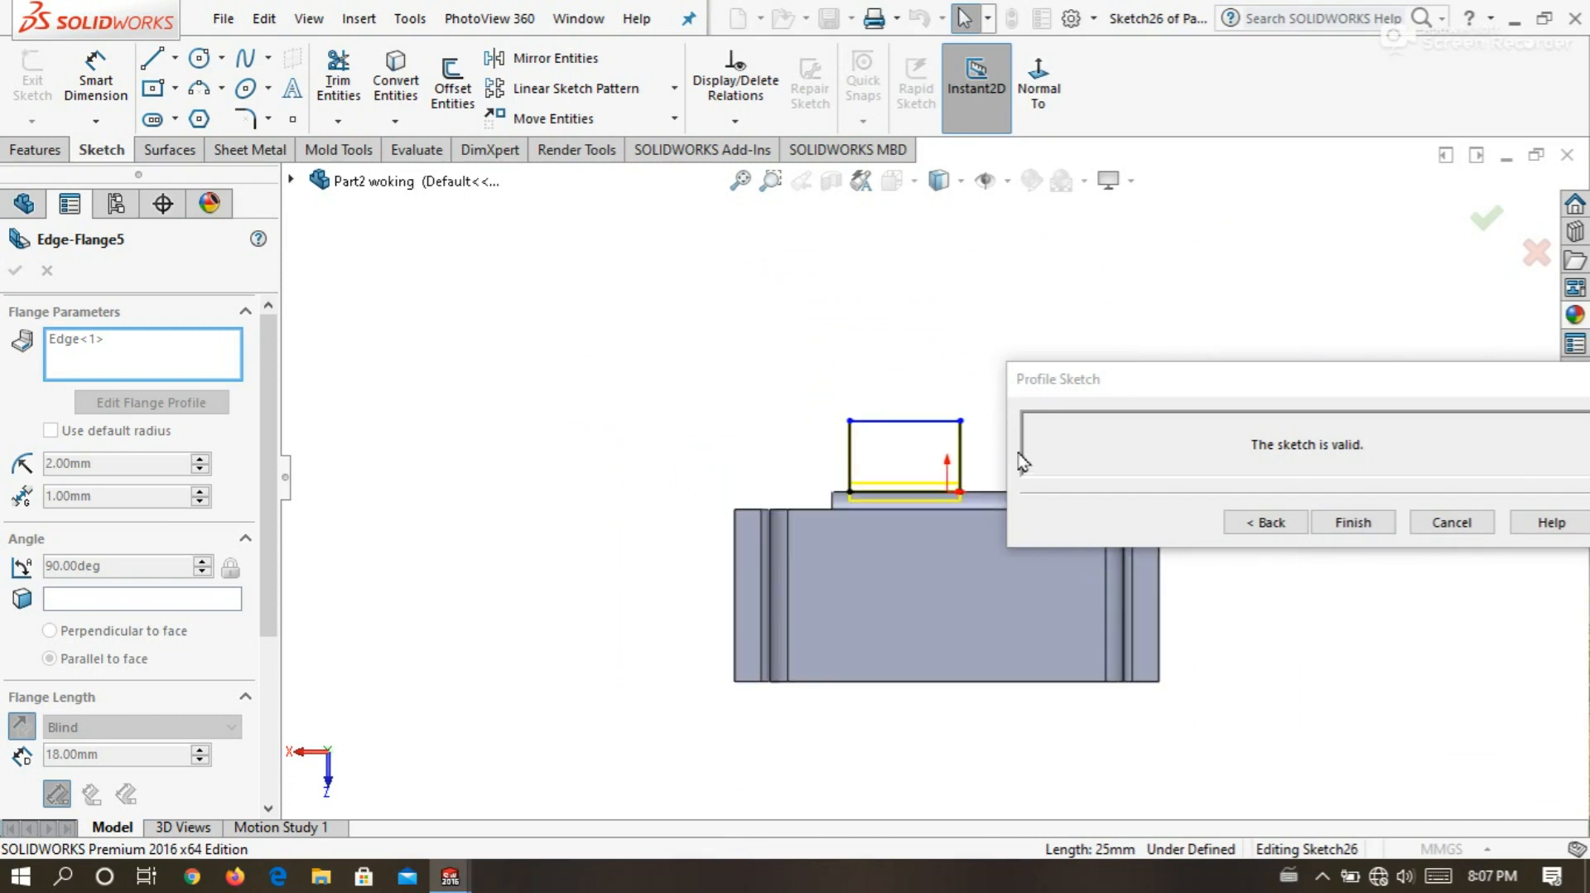
pyautogui.scroll(-8, 952, 484)
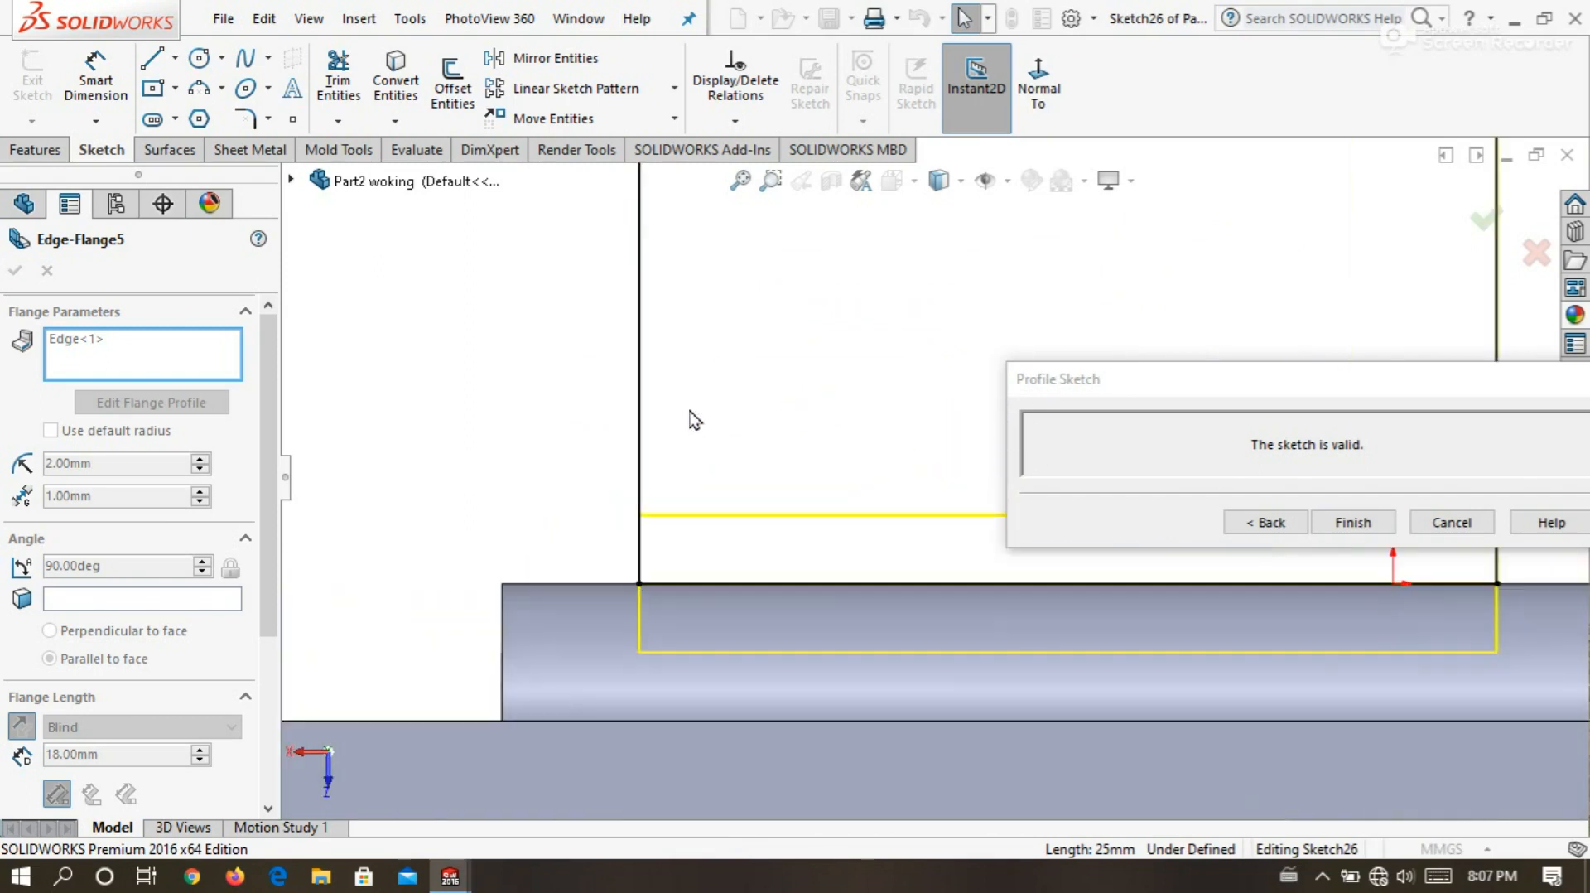
pyautogui.moveTo(643, 499); pyautogui.dragTo(672, 491)
pyautogui.scroll(10, 584, 477)
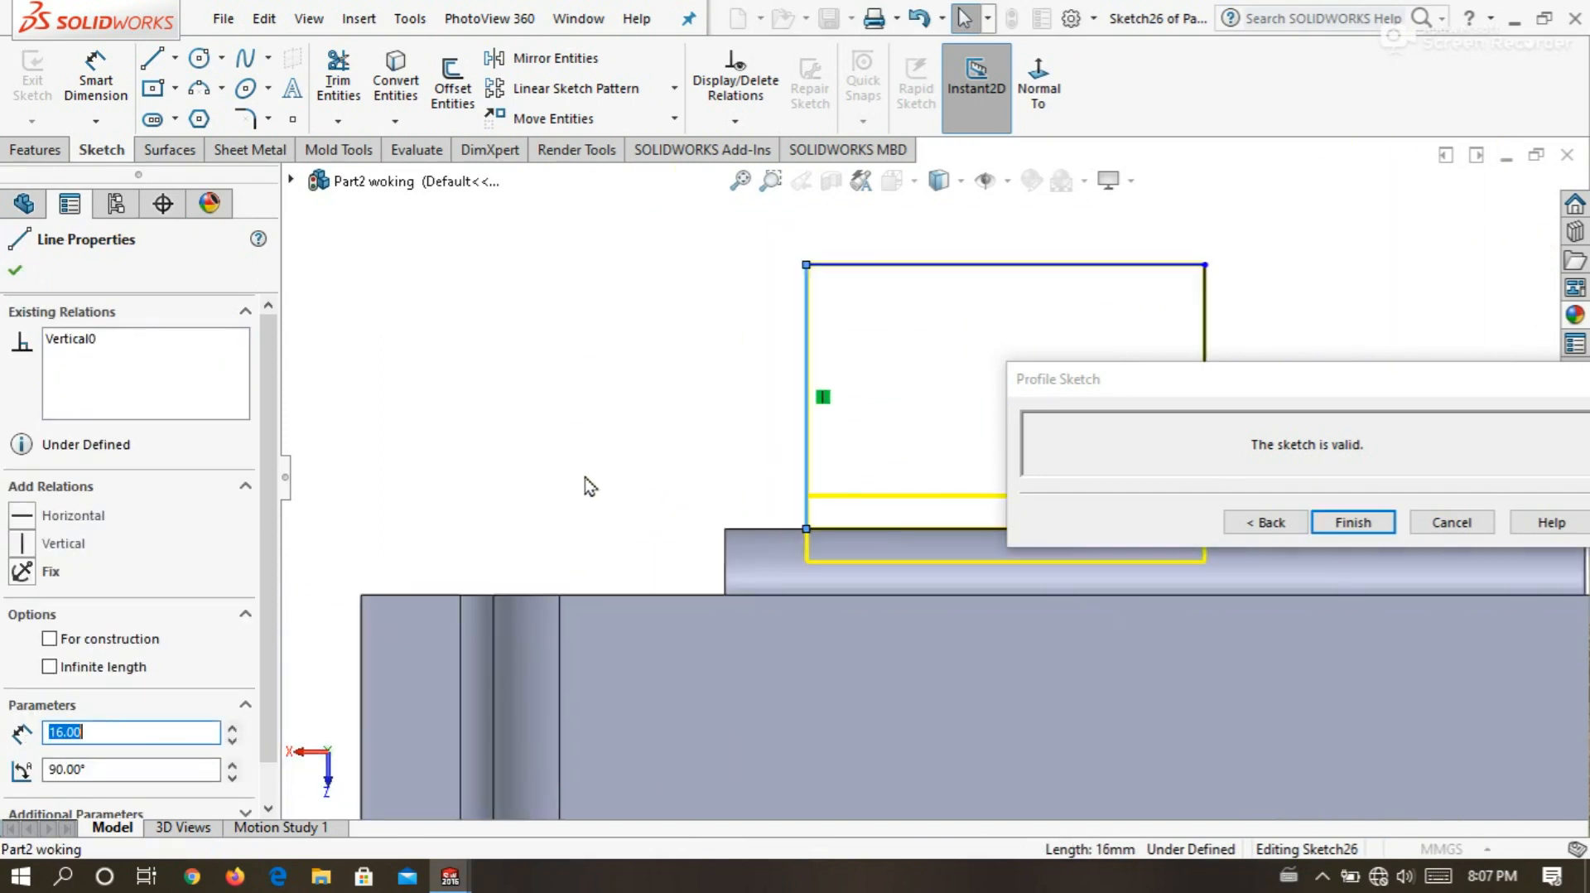
pyautogui.scroll(-4, 831, 363)
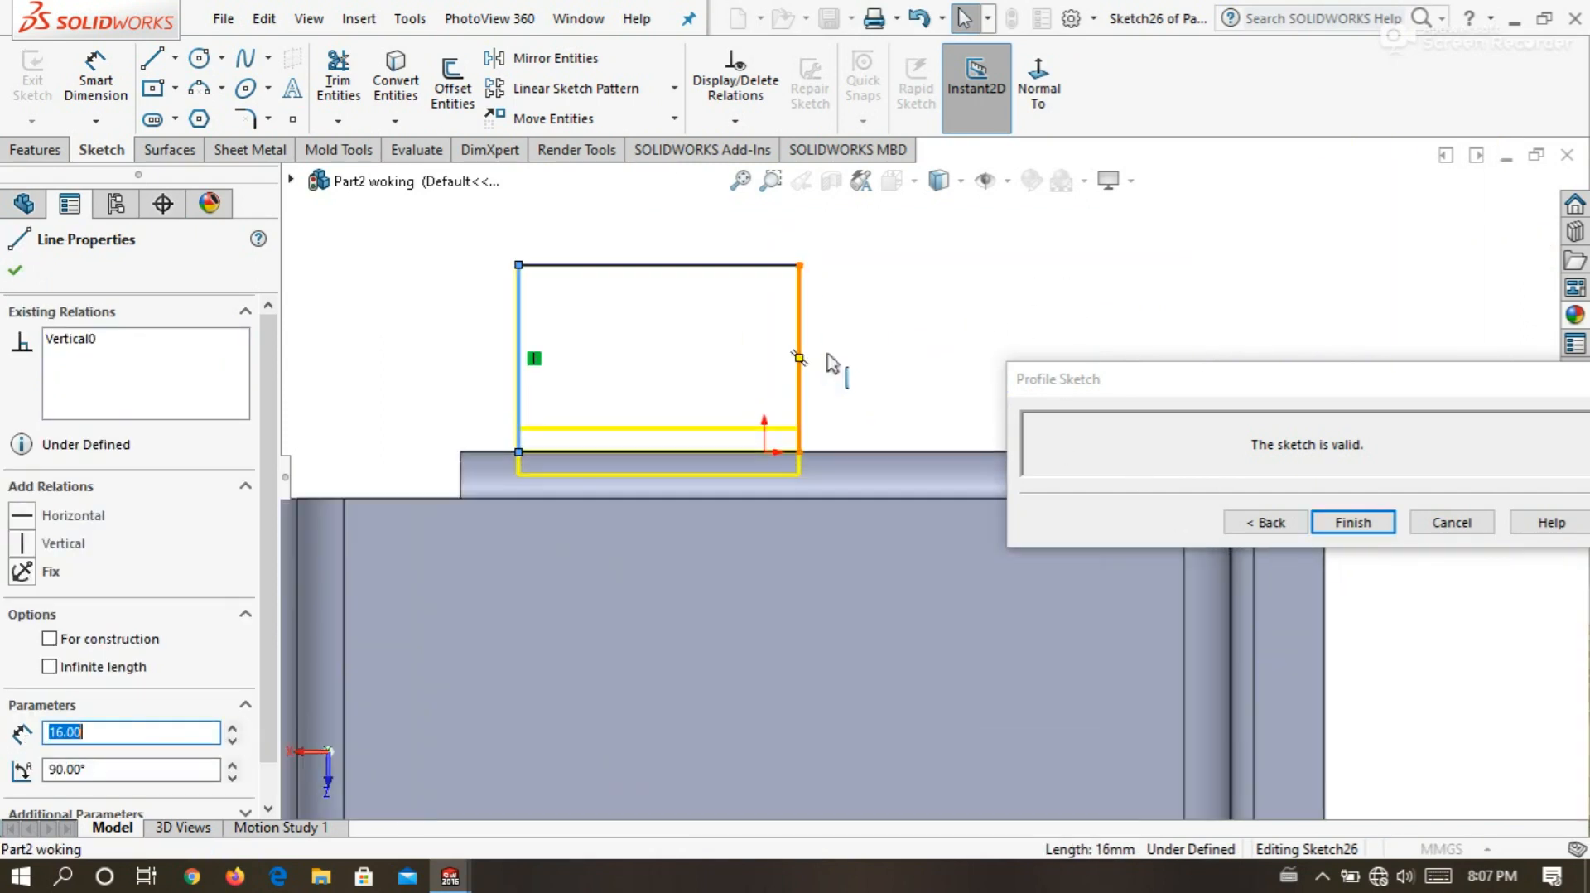
pyautogui.moveTo(803, 397); pyautogui.dragTo(782, 397)
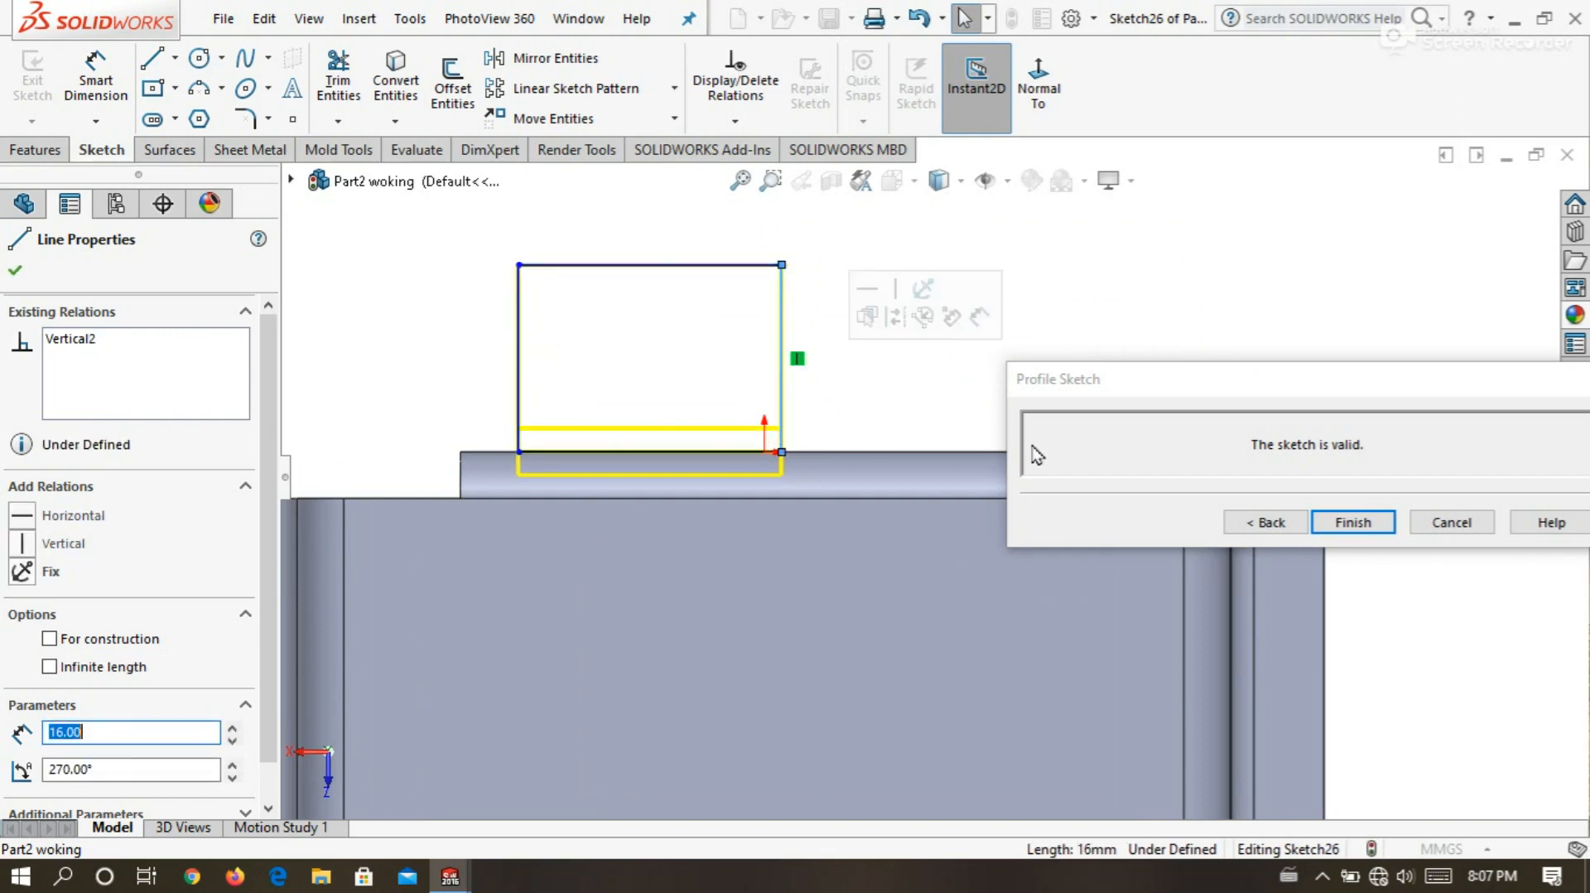
pyautogui.click(1267, 522)
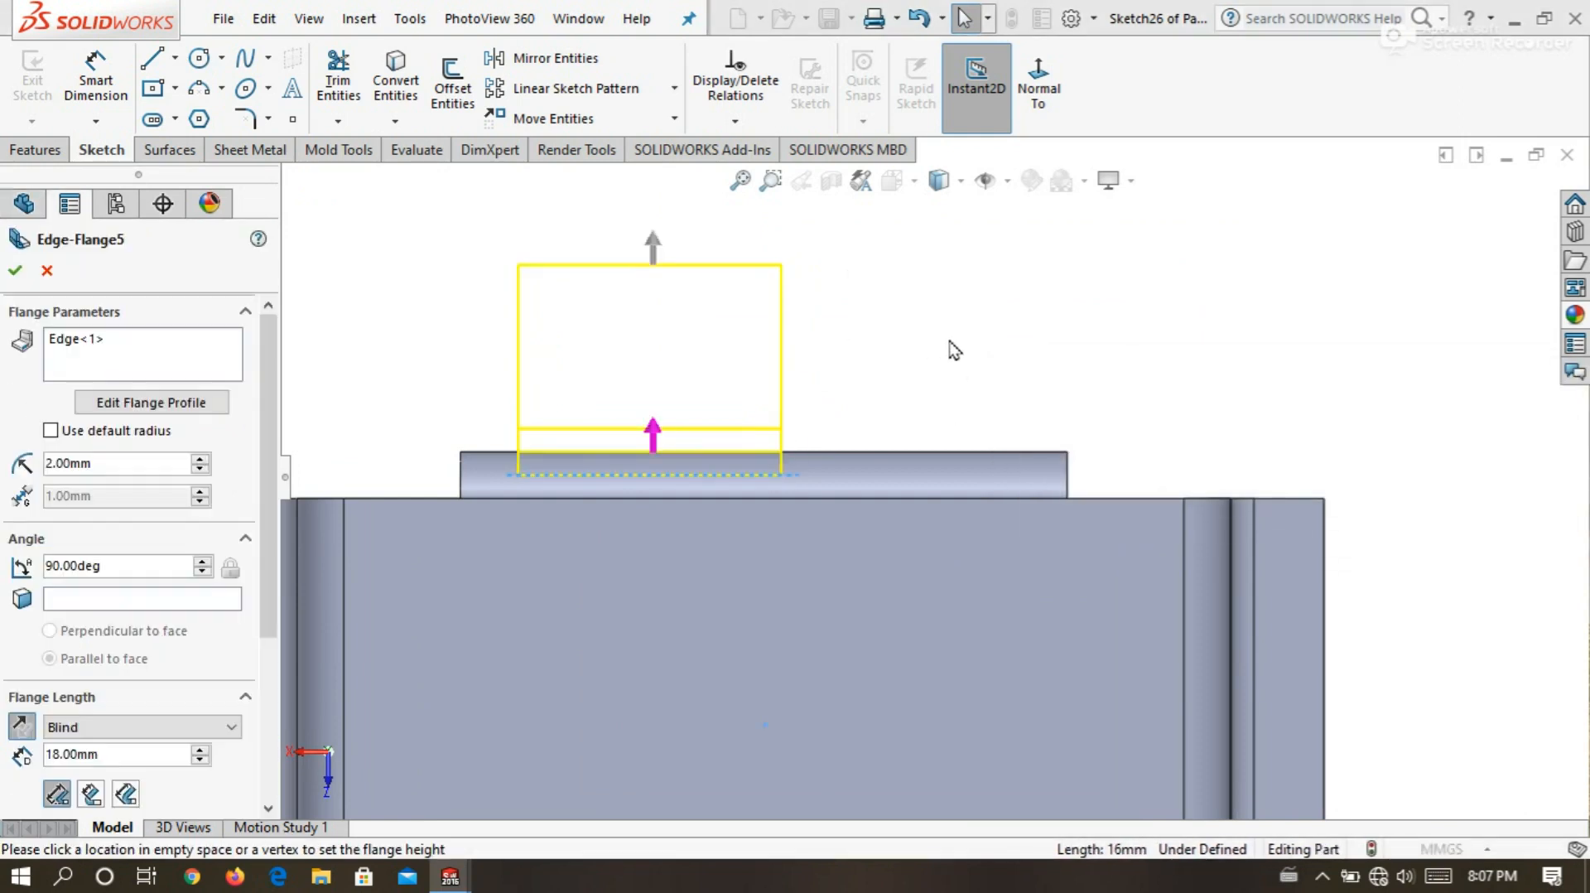
# Switch the model's display style to Hidden Lines Visible.
pyautogui.click(960, 181)
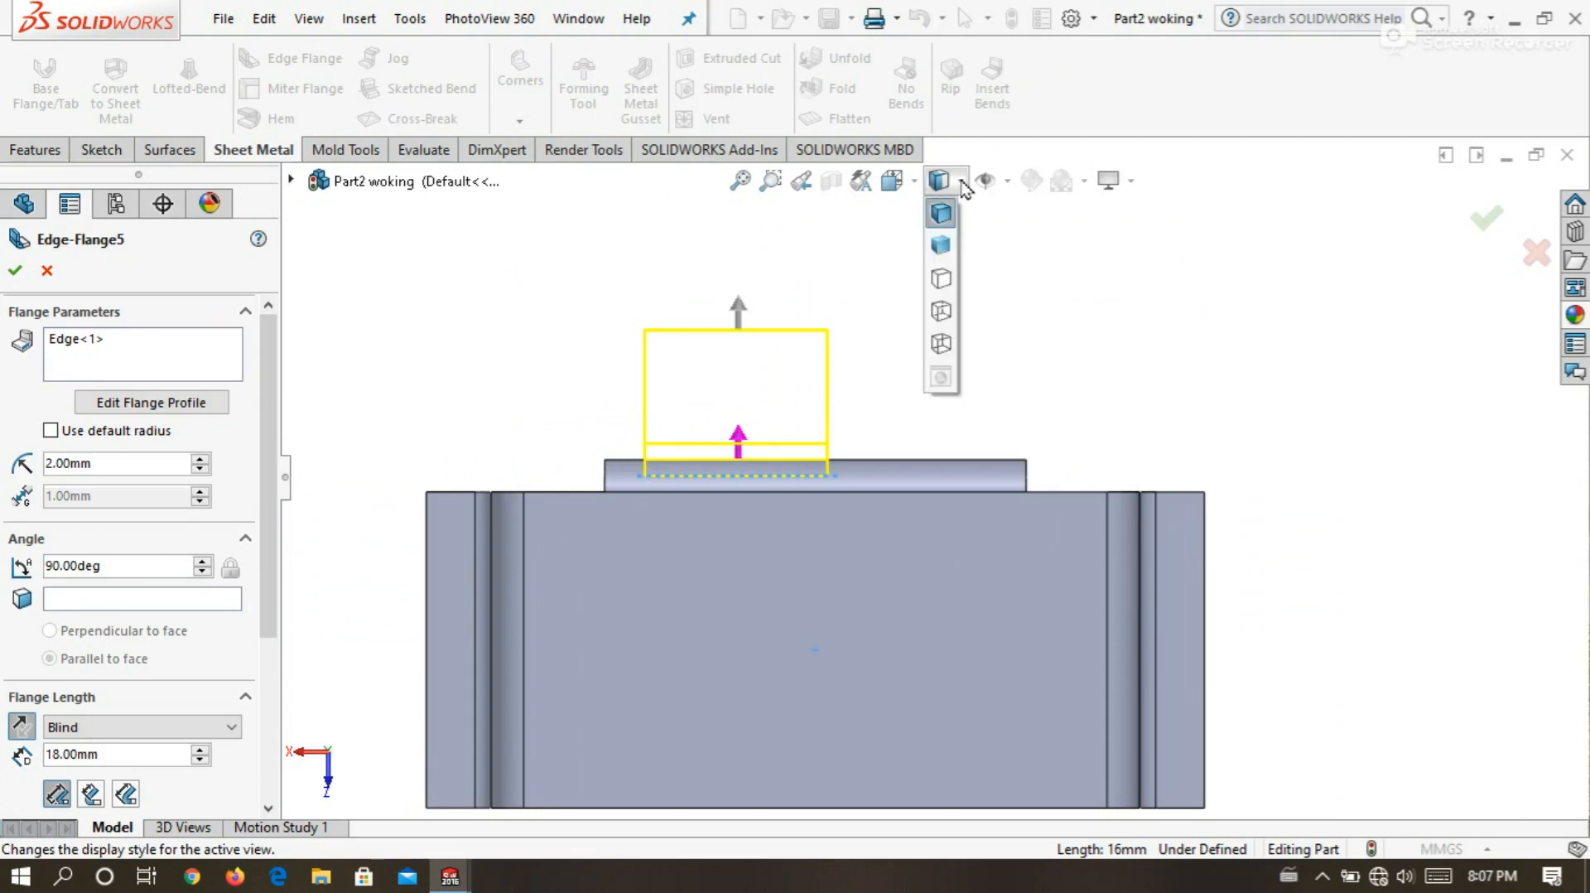
pyautogui.click(942, 312)
pyautogui.scroll(2, 934, 348)
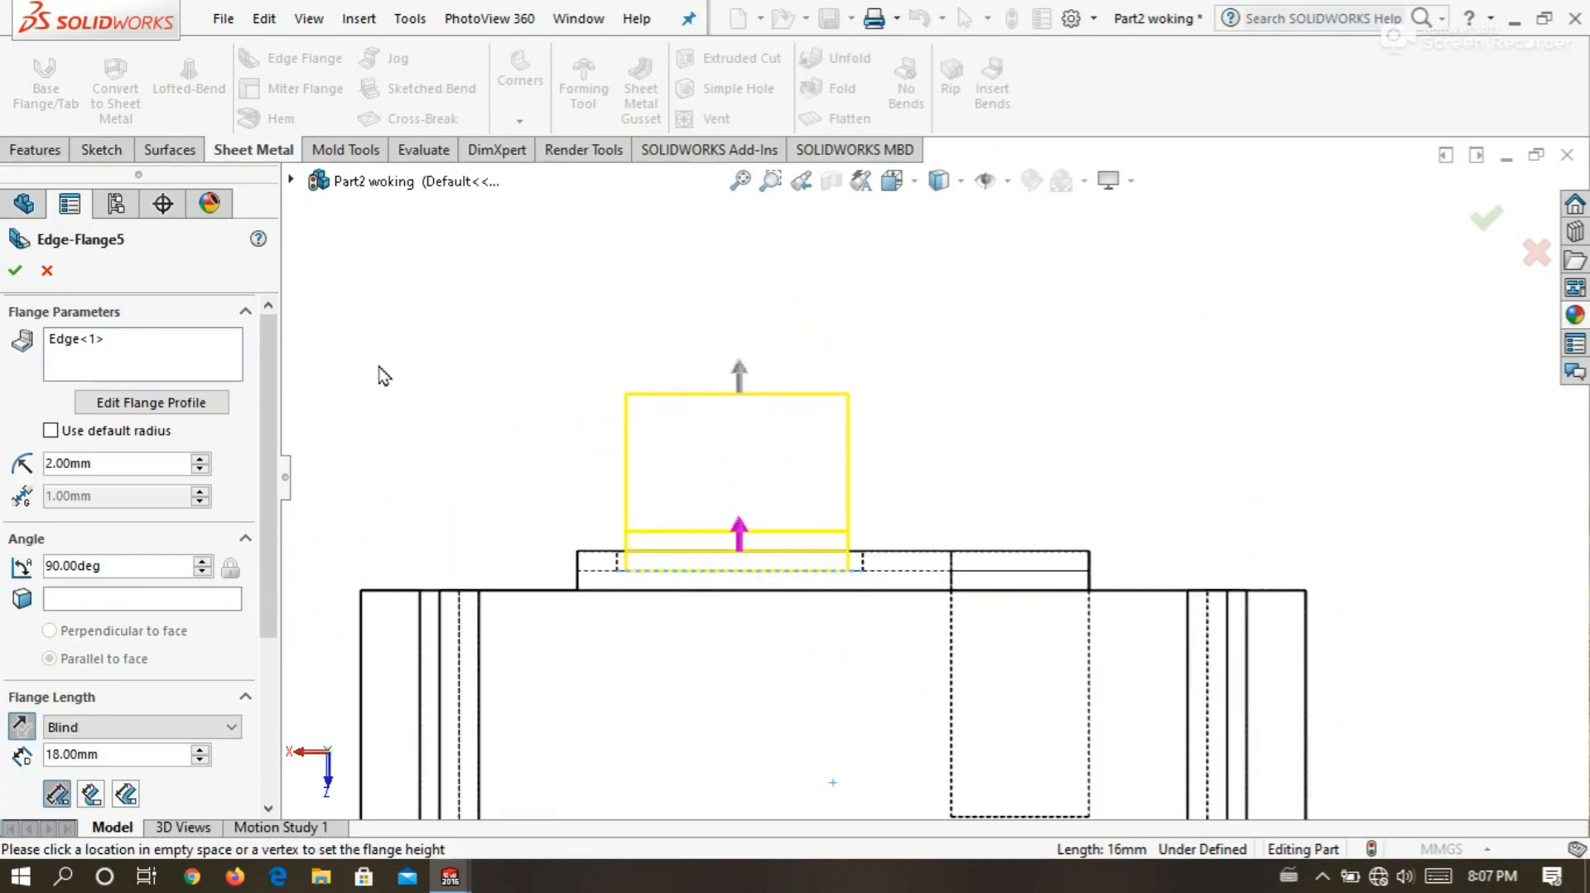
# Reopen the flange profile for editing and dimension one side line 1 mm inward from the nearest end of the opening's lower edge.
pyautogui.click(220, 400)
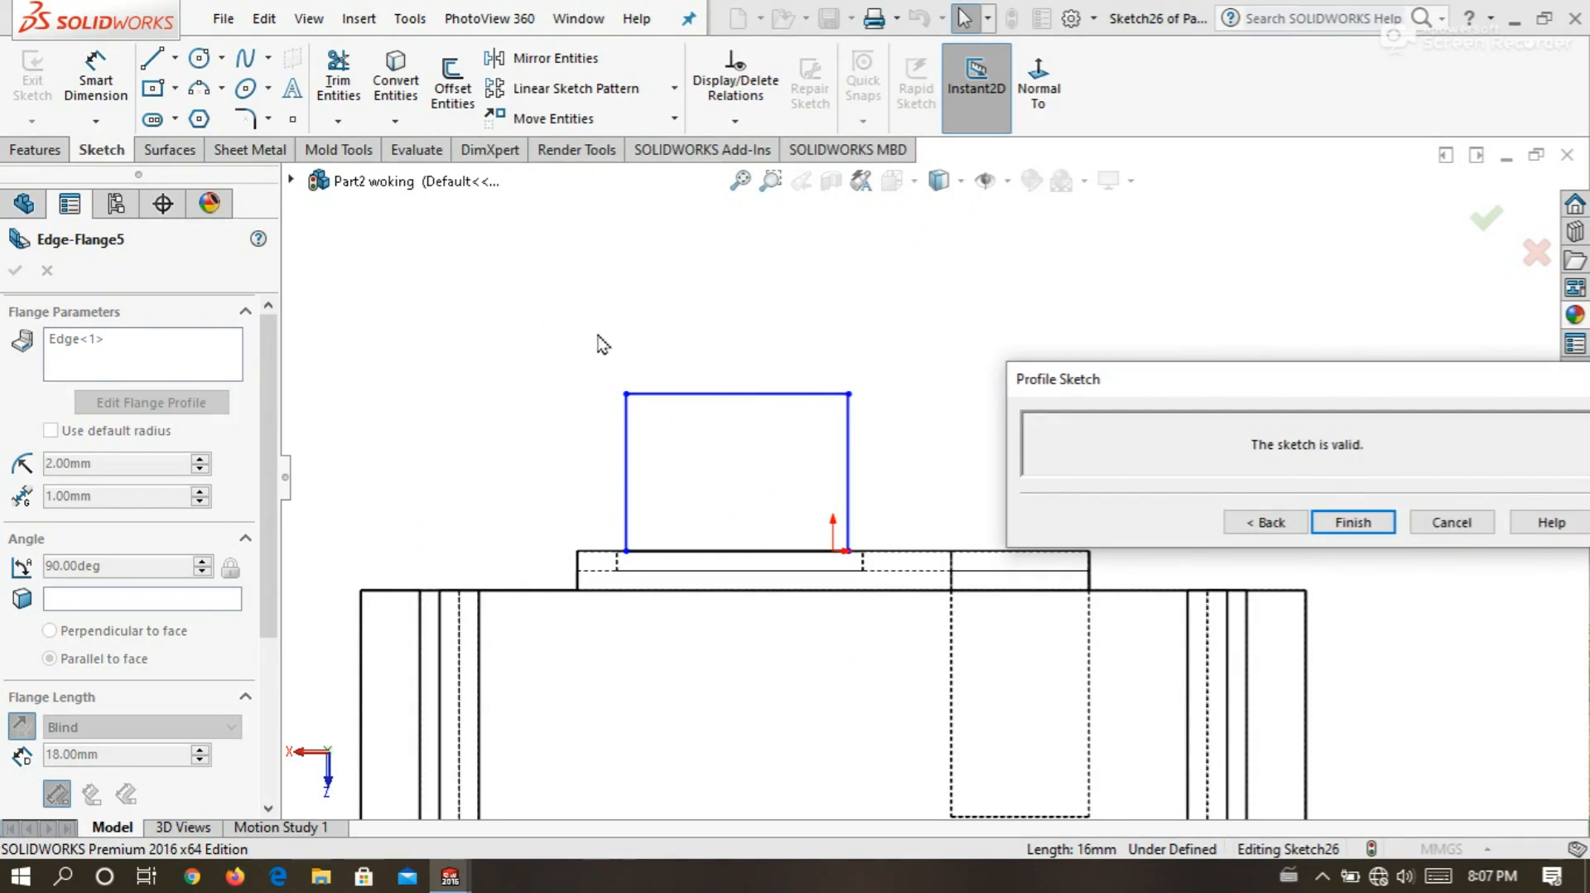
pyautogui.scroll(-4, 603, 344)
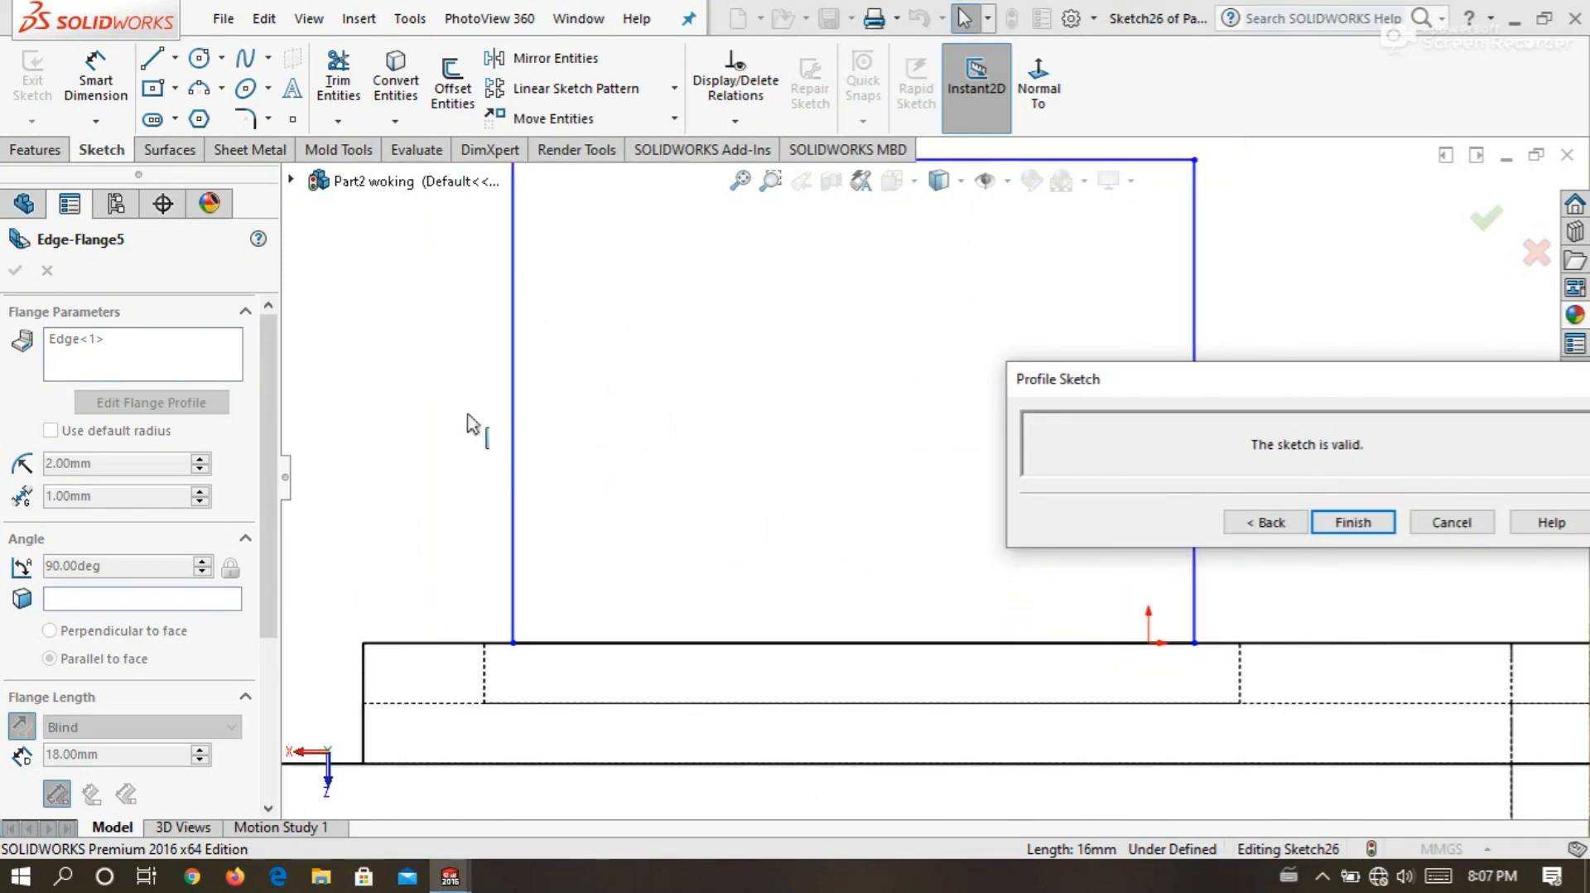
pyautogui.click(105, 79)
pyautogui.scroll(-3, 547, 695)
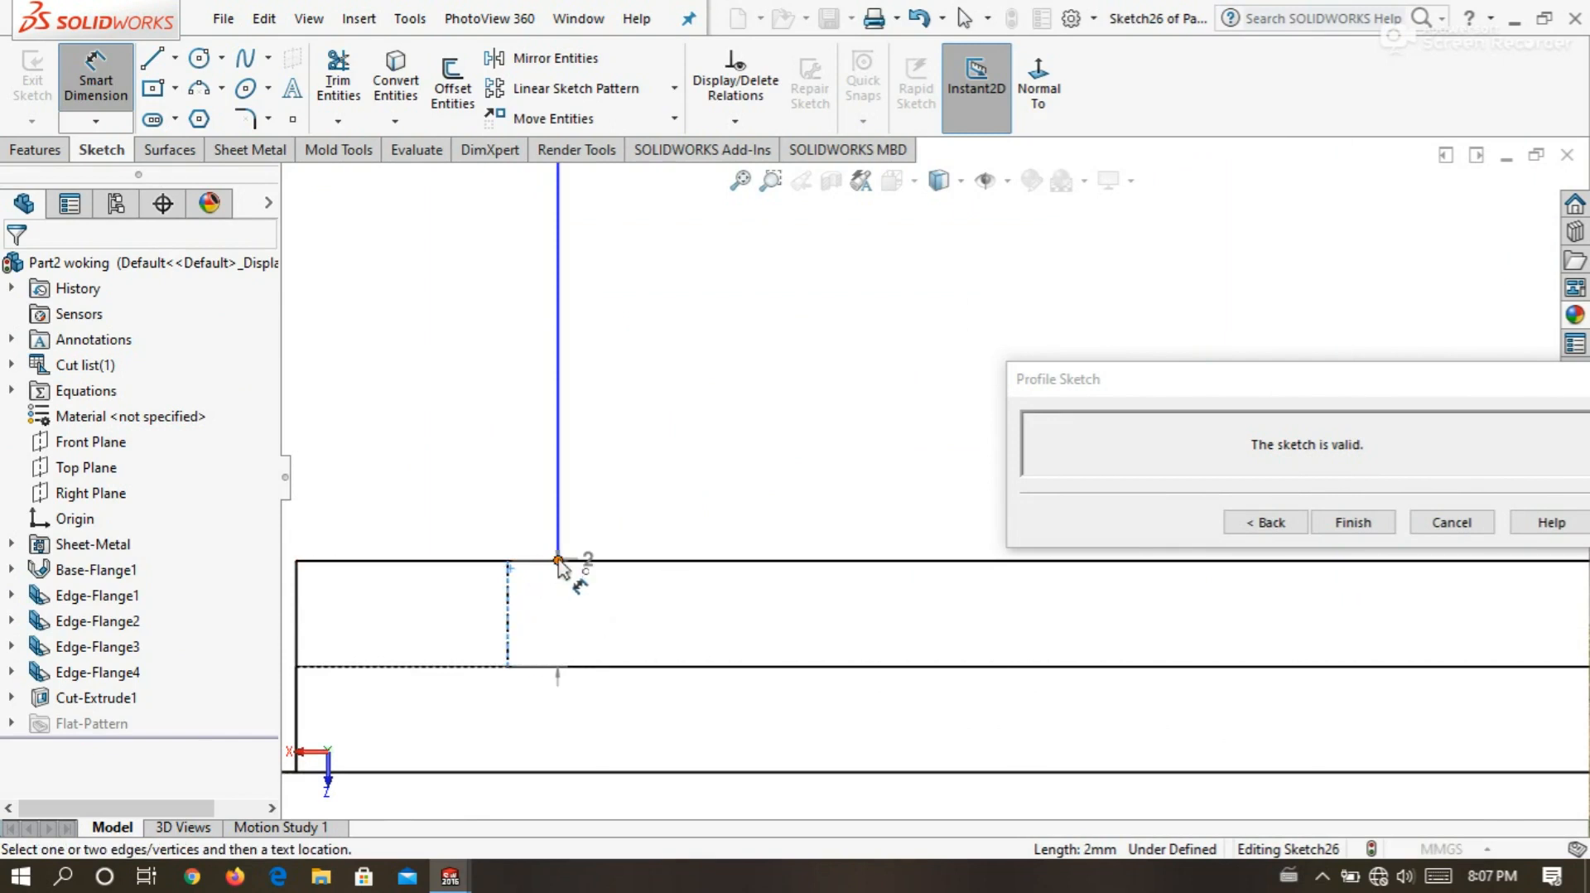
pyautogui.click(559, 561)
pyautogui.click(458, 492)
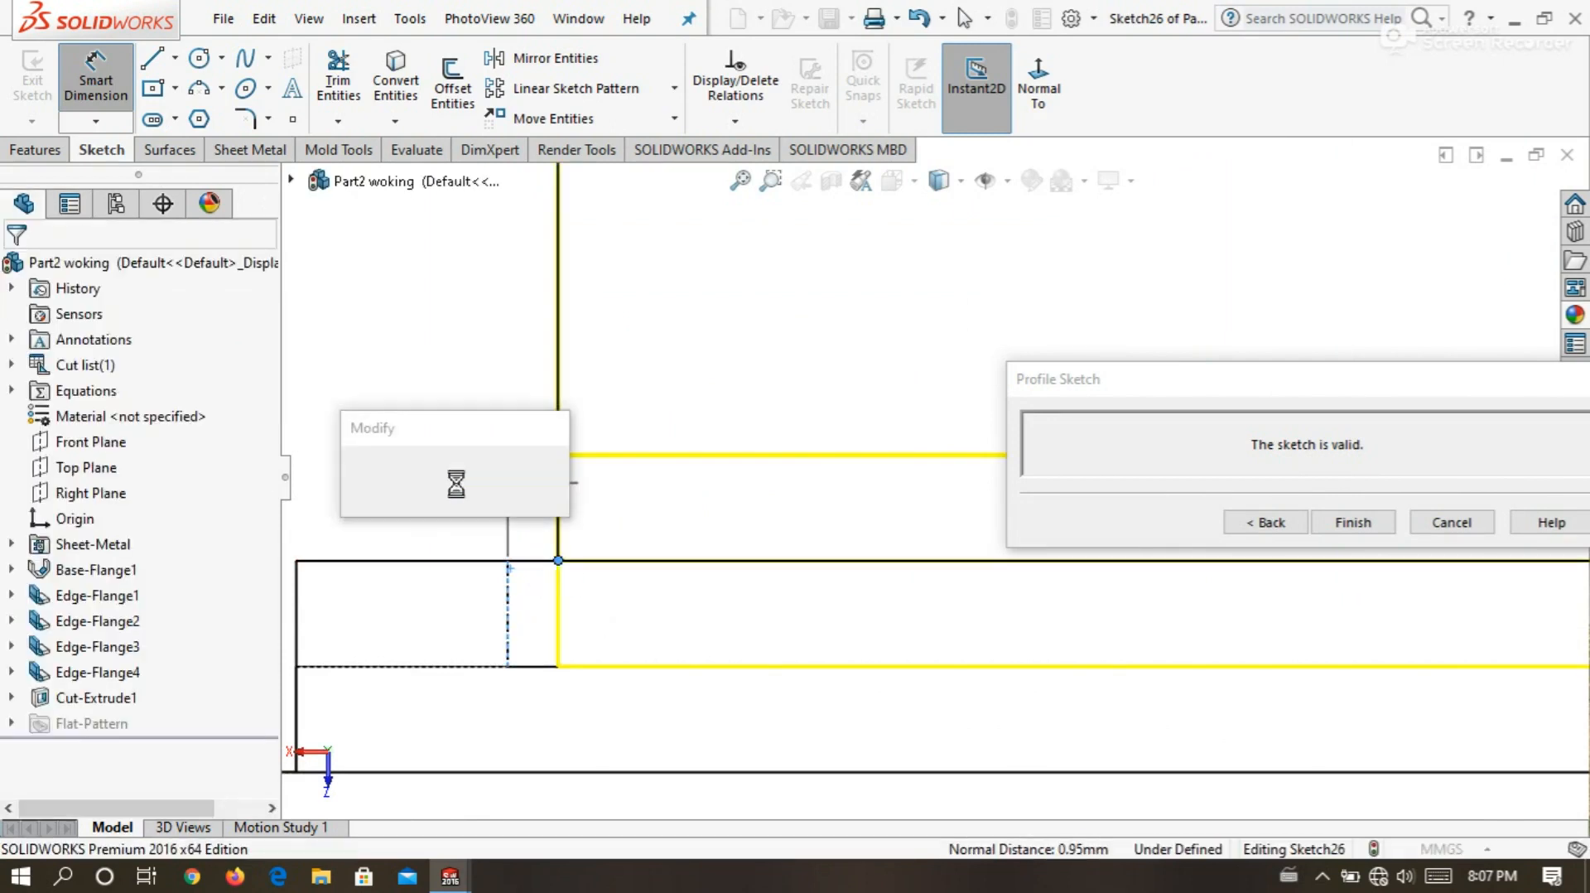
pyautogui.write('1')
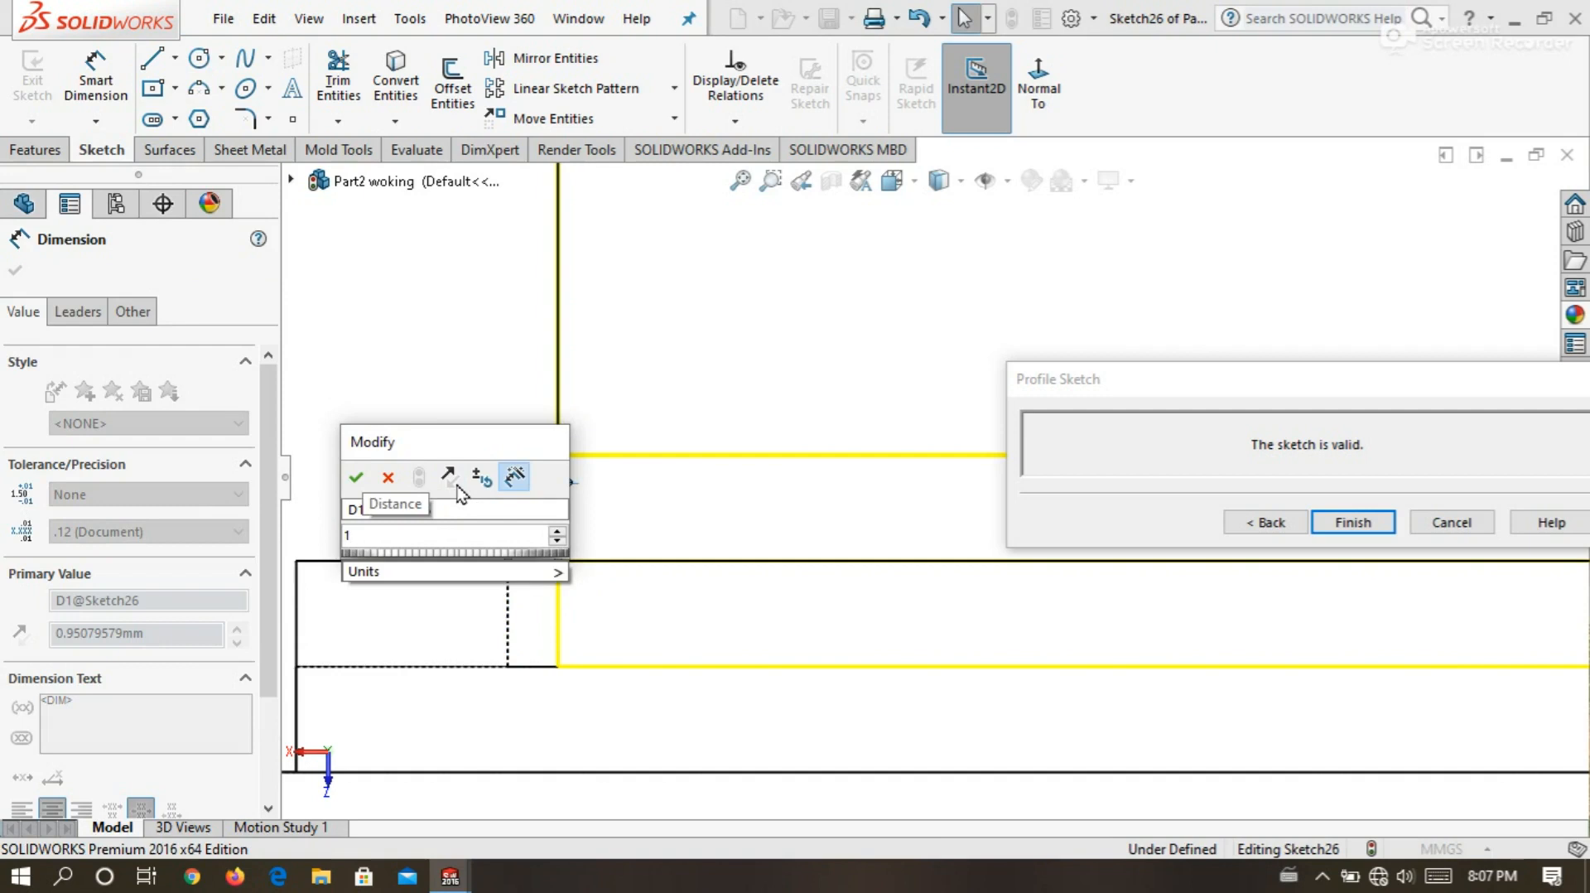
pyautogui.press('Return')
pyautogui.click(445, 416)
# Dimension the profile's opposite side line 1 mm inward from the other end of the opening's lower edge.
pyautogui.scroll(6, 431, 417)
pyautogui.scroll(3, 418, 419)
pyautogui.scroll(-2, 1066, 279)
pyautogui.scroll(-2, 1174, 590)
pyautogui.scroll(-4, 1033, 571)
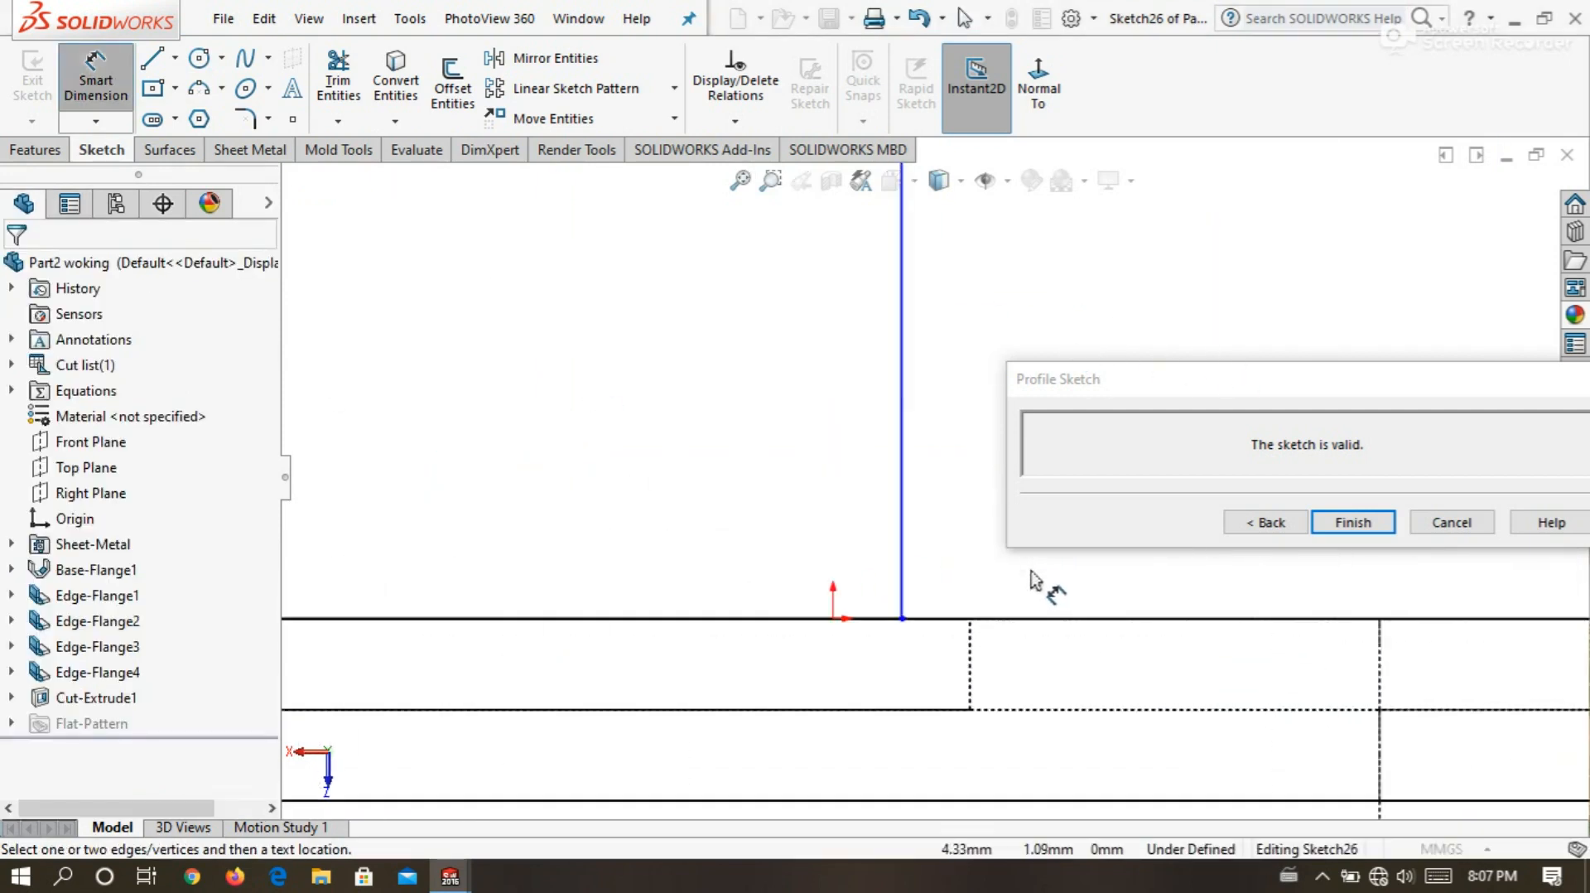
pyautogui.click(908, 631)
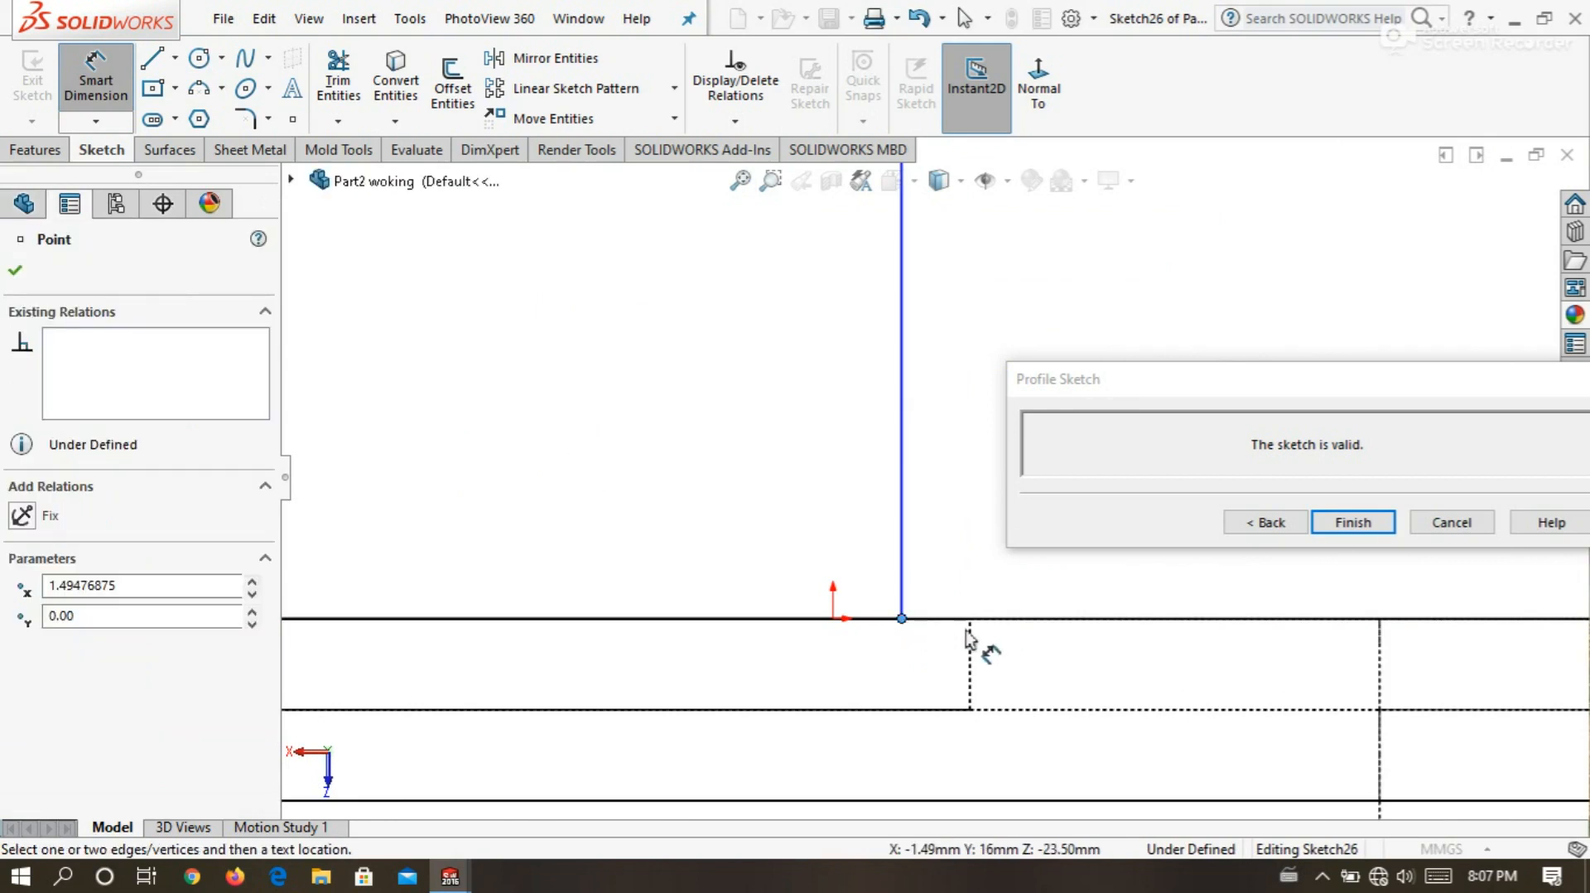
pyautogui.click(1012, 587)
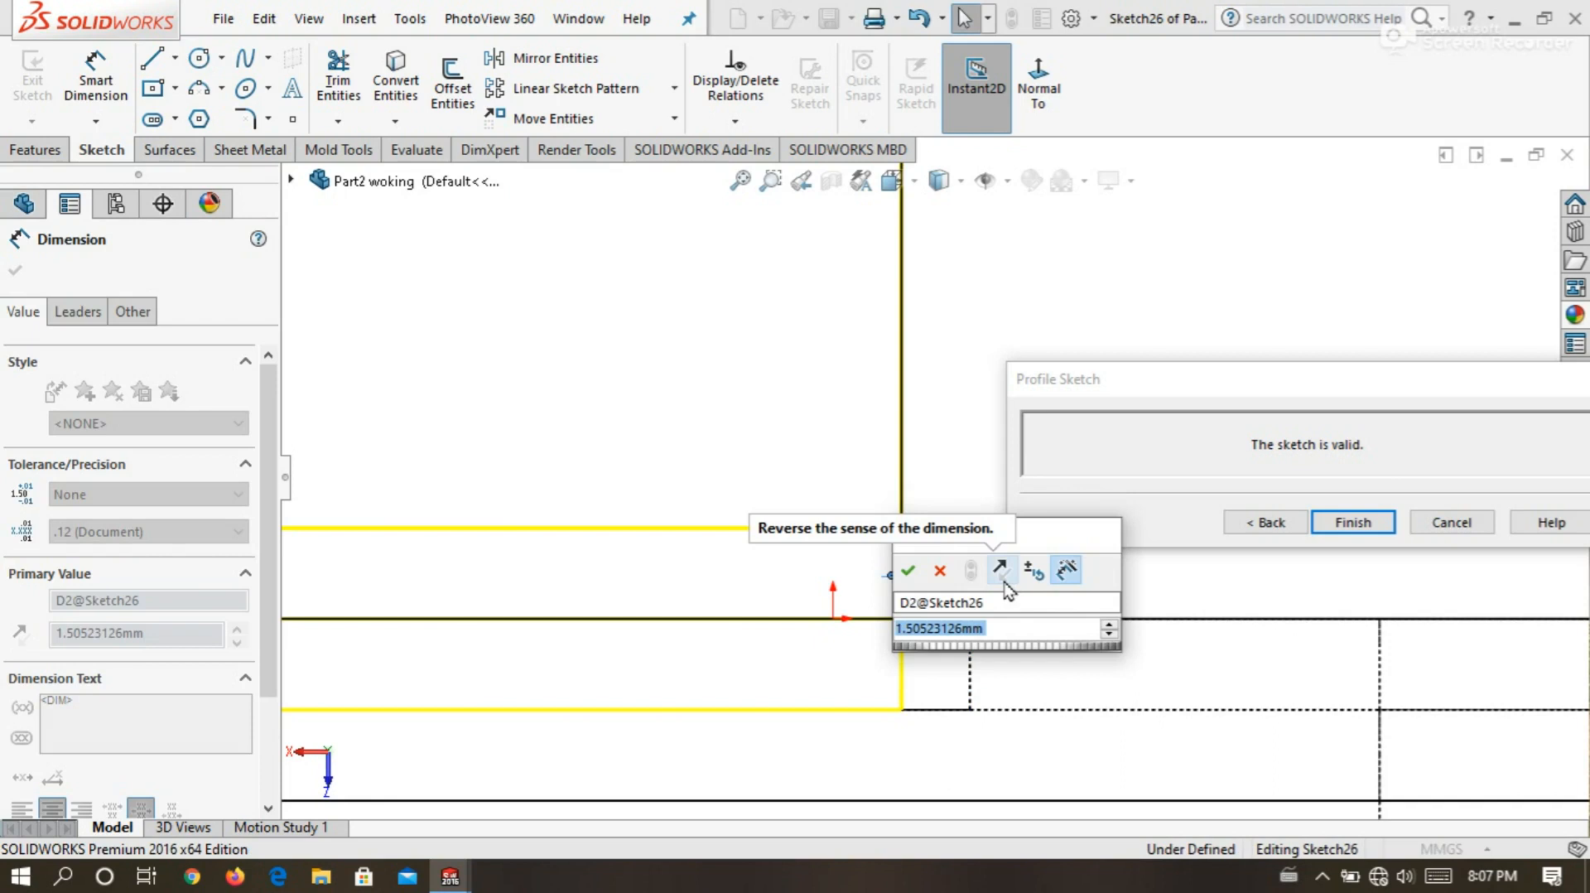
pyautogui.write('1')
pyautogui.press('Return')
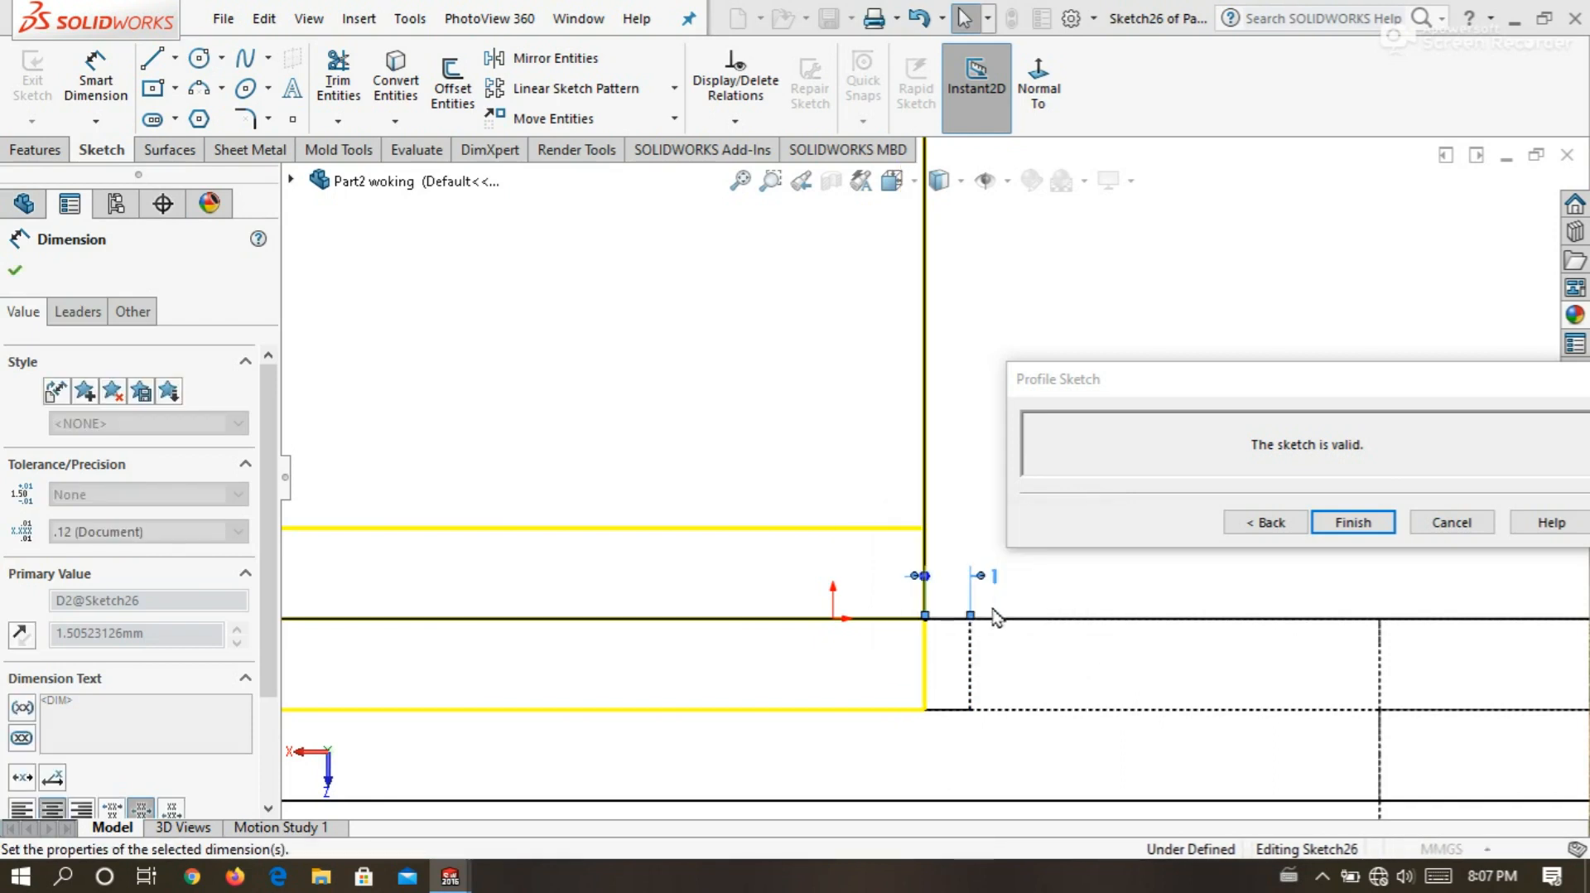
pyautogui.scroll(5, 1002, 639)
pyautogui.scroll(-4, 853, 348)
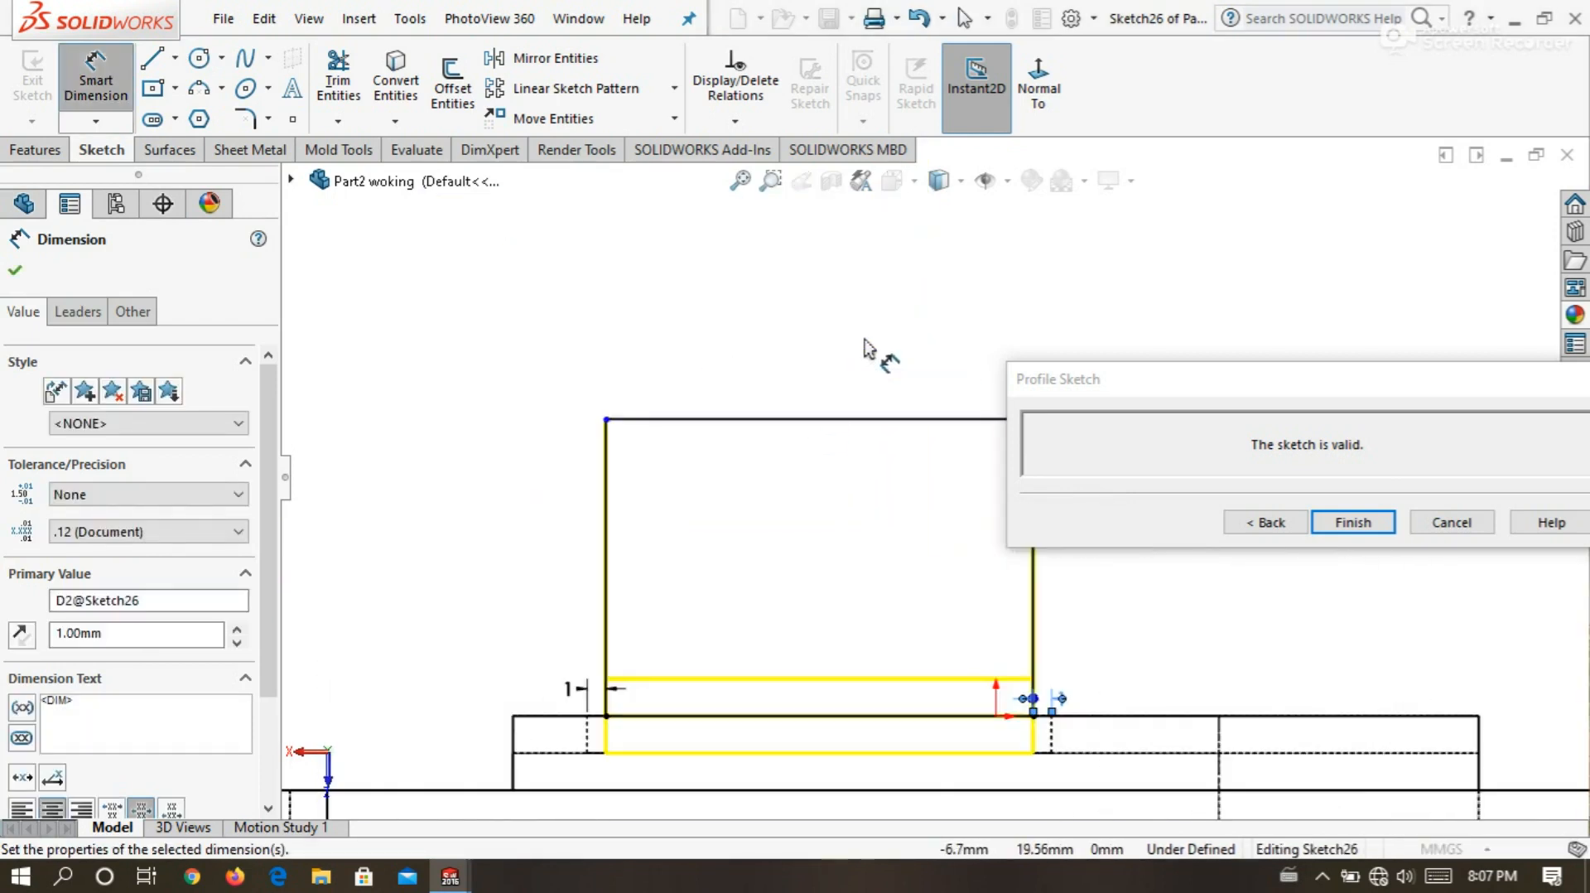
# Add a 16 mm height dimension to the flange profile's side line and return to the flange settings.
pyautogui.press('Escape')
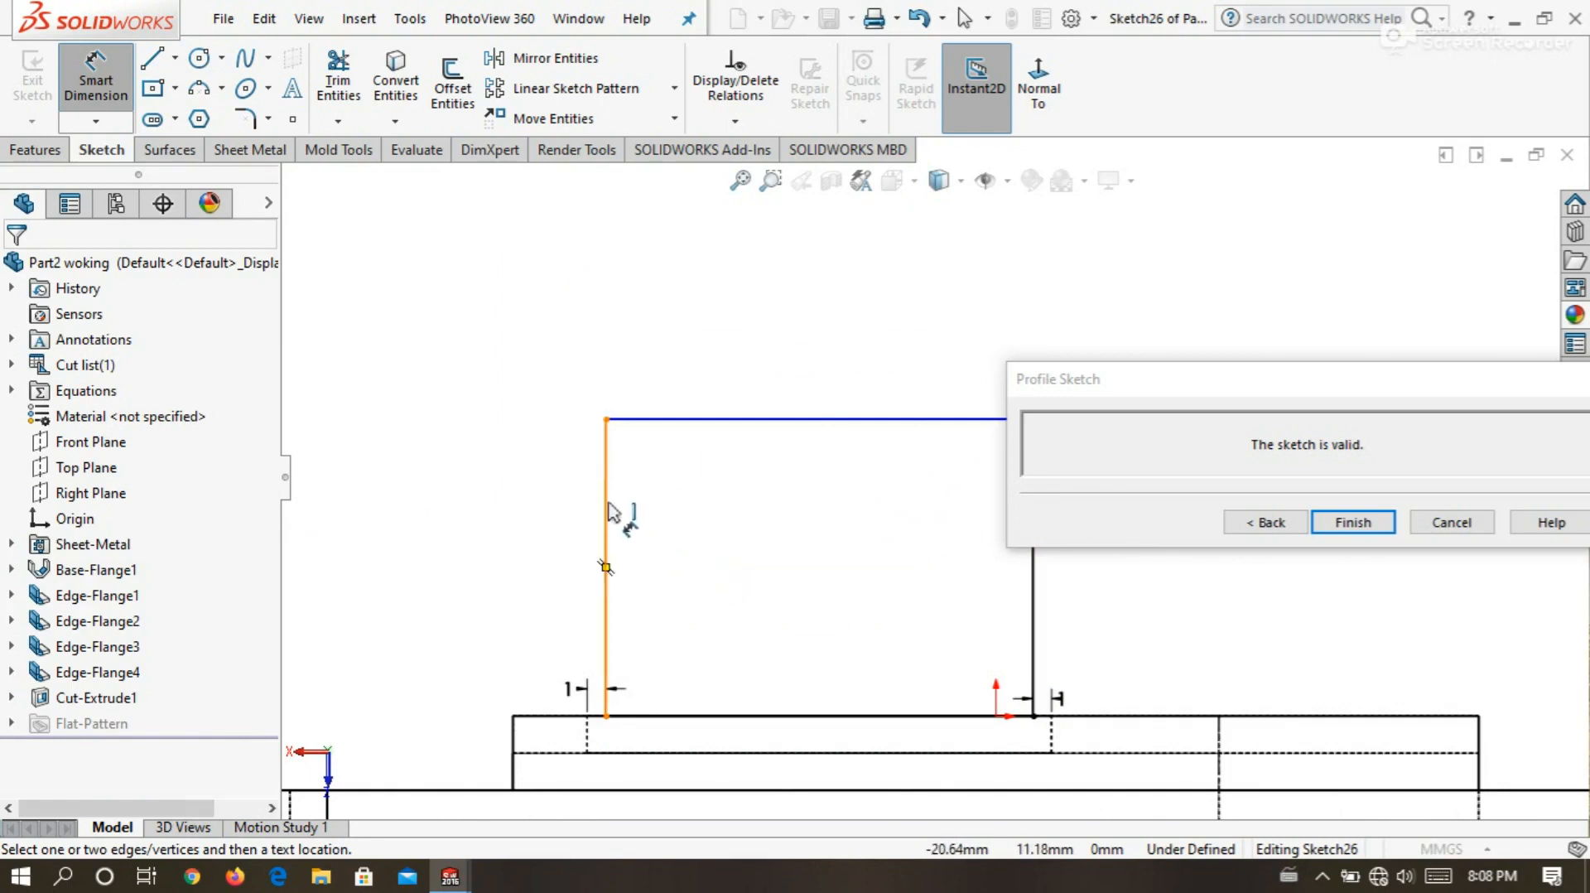
pyautogui.click(607, 509)
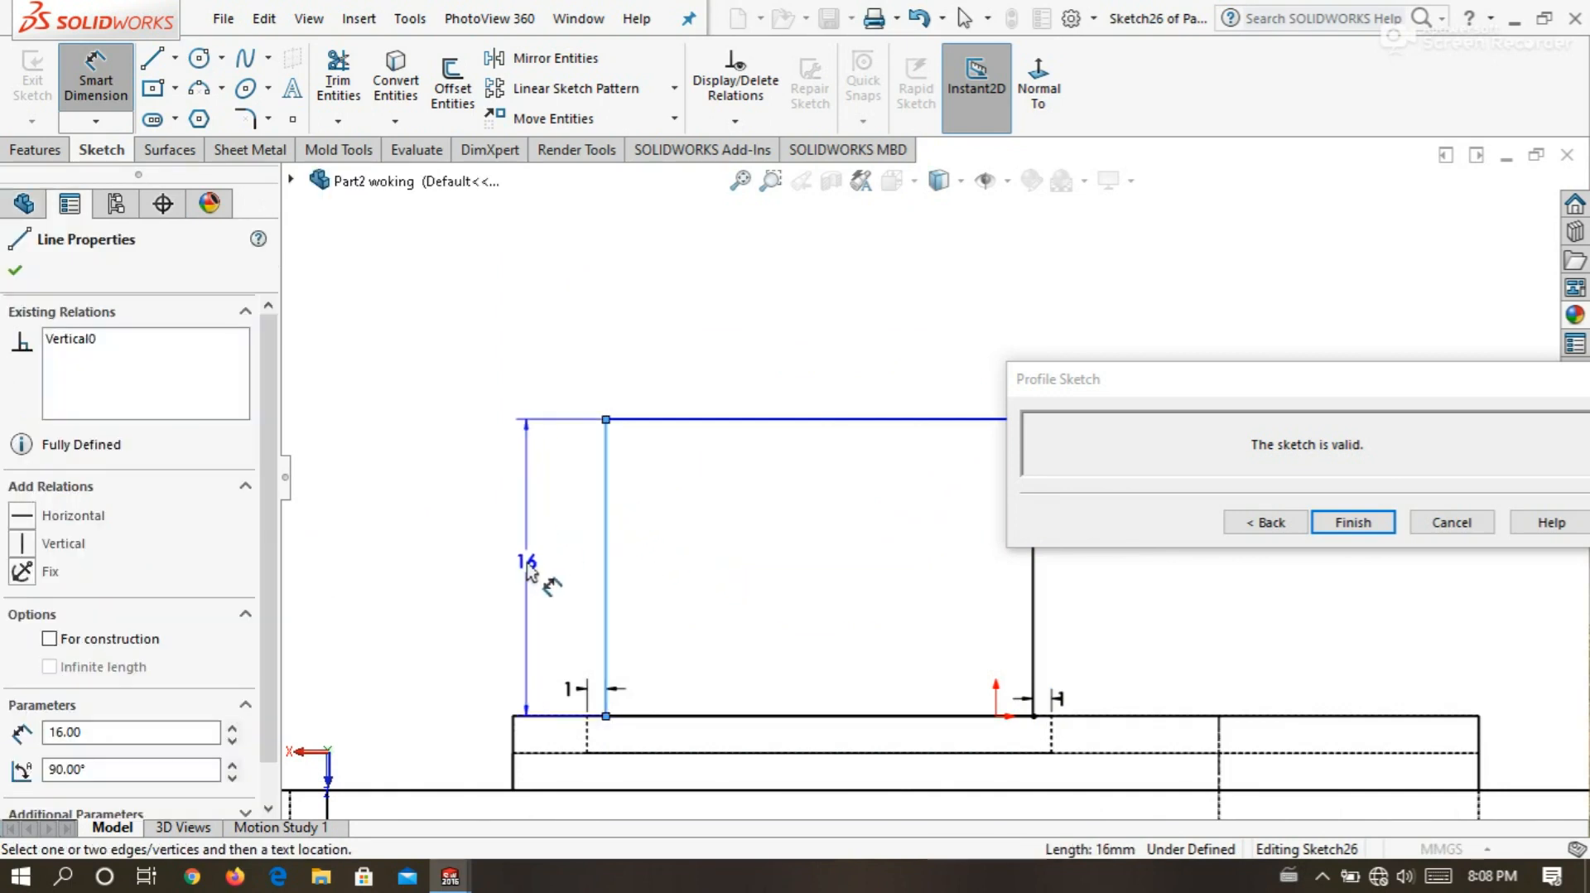
pyautogui.click(528, 571)
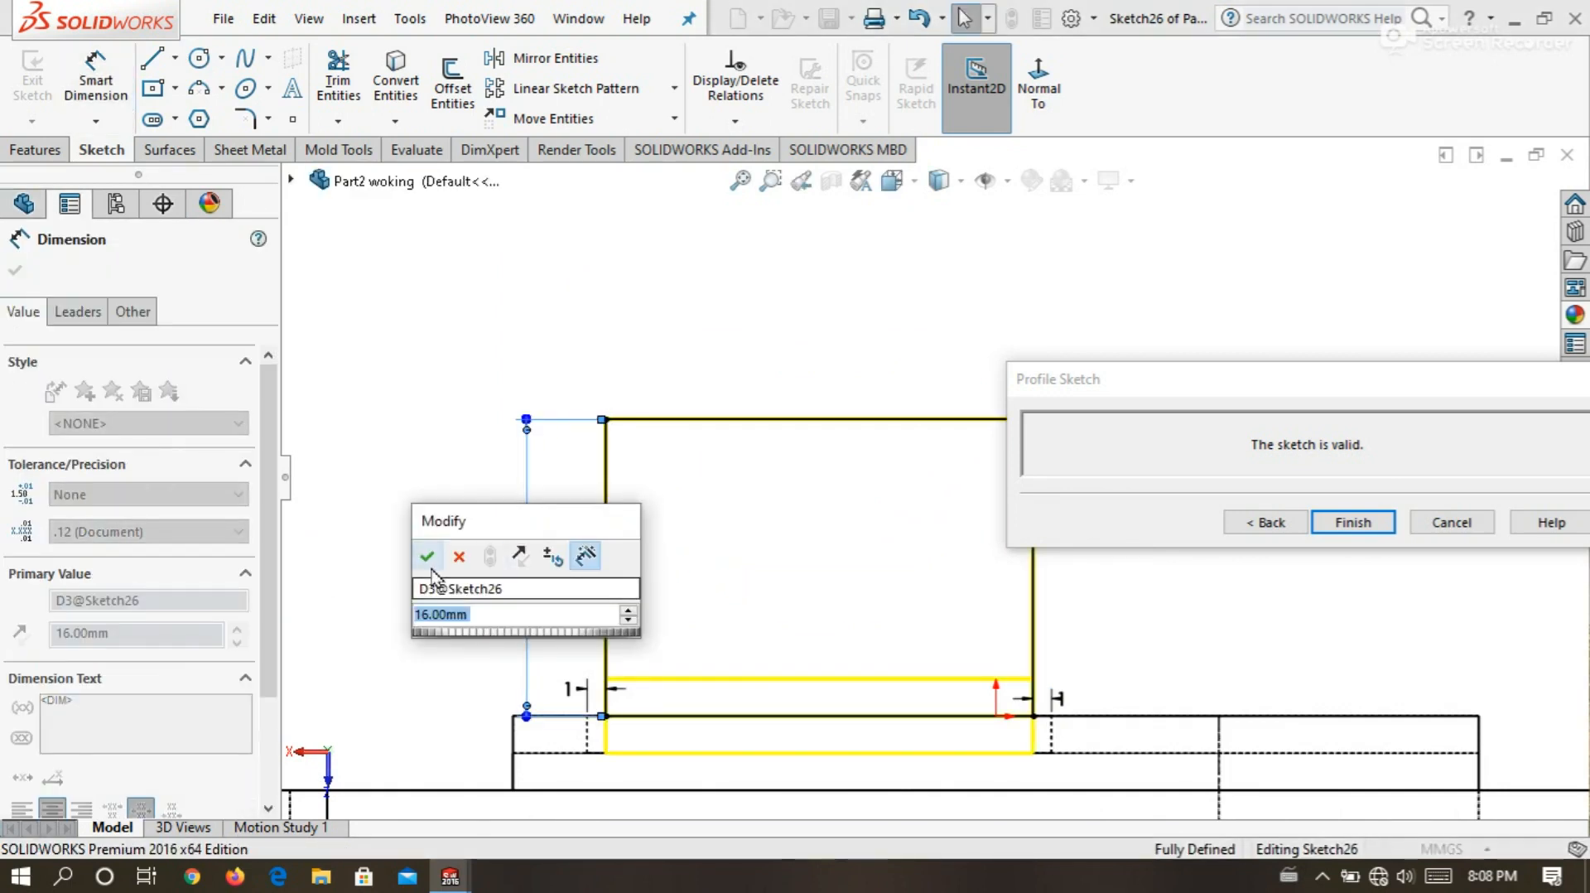
pyautogui.click(426, 556)
pyautogui.press('Escape')
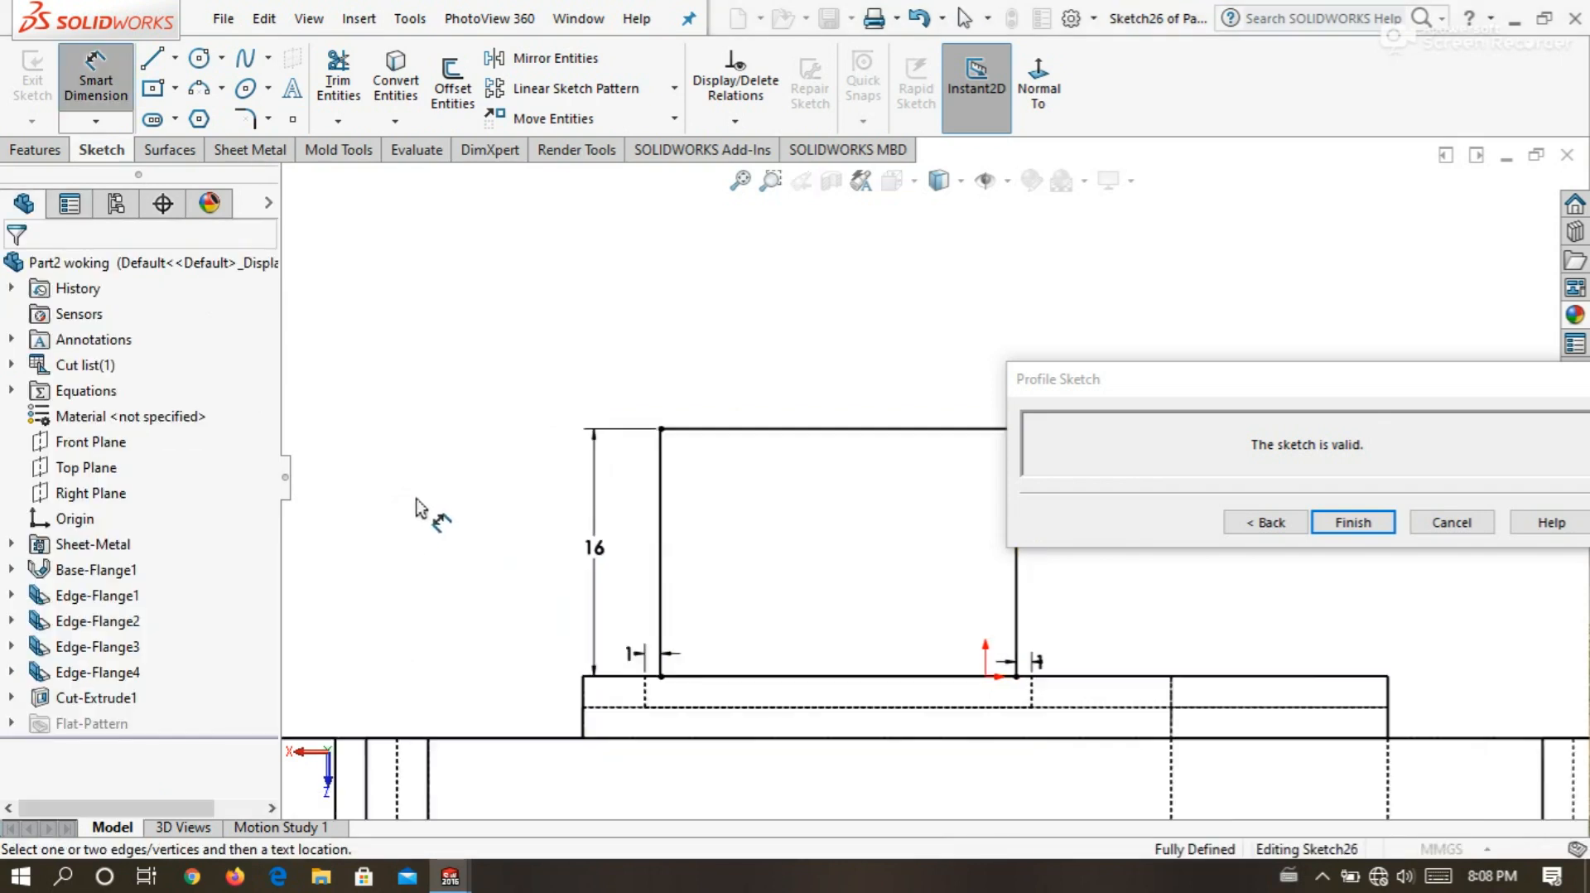
pyautogui.scroll(1, 416, 499)
pyautogui.click(1286, 527)
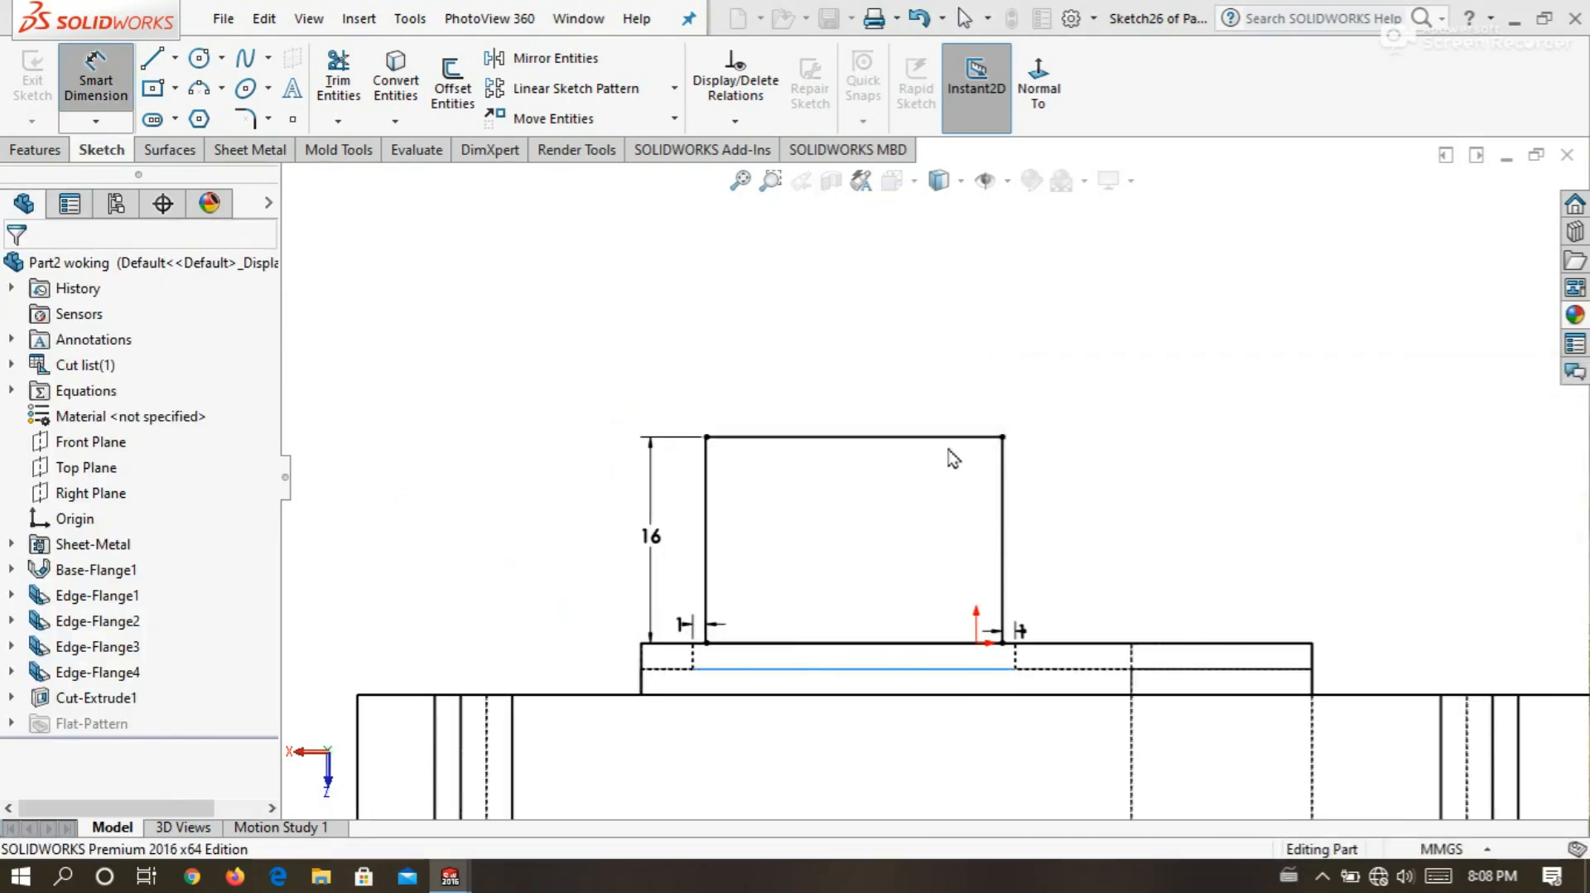
# Switch the model's display style to Shaded With Edges and accept the edge flange on the opening.
pyautogui.moveTo(717, 385); pyautogui.dragTo(1035, 352, button='middle')
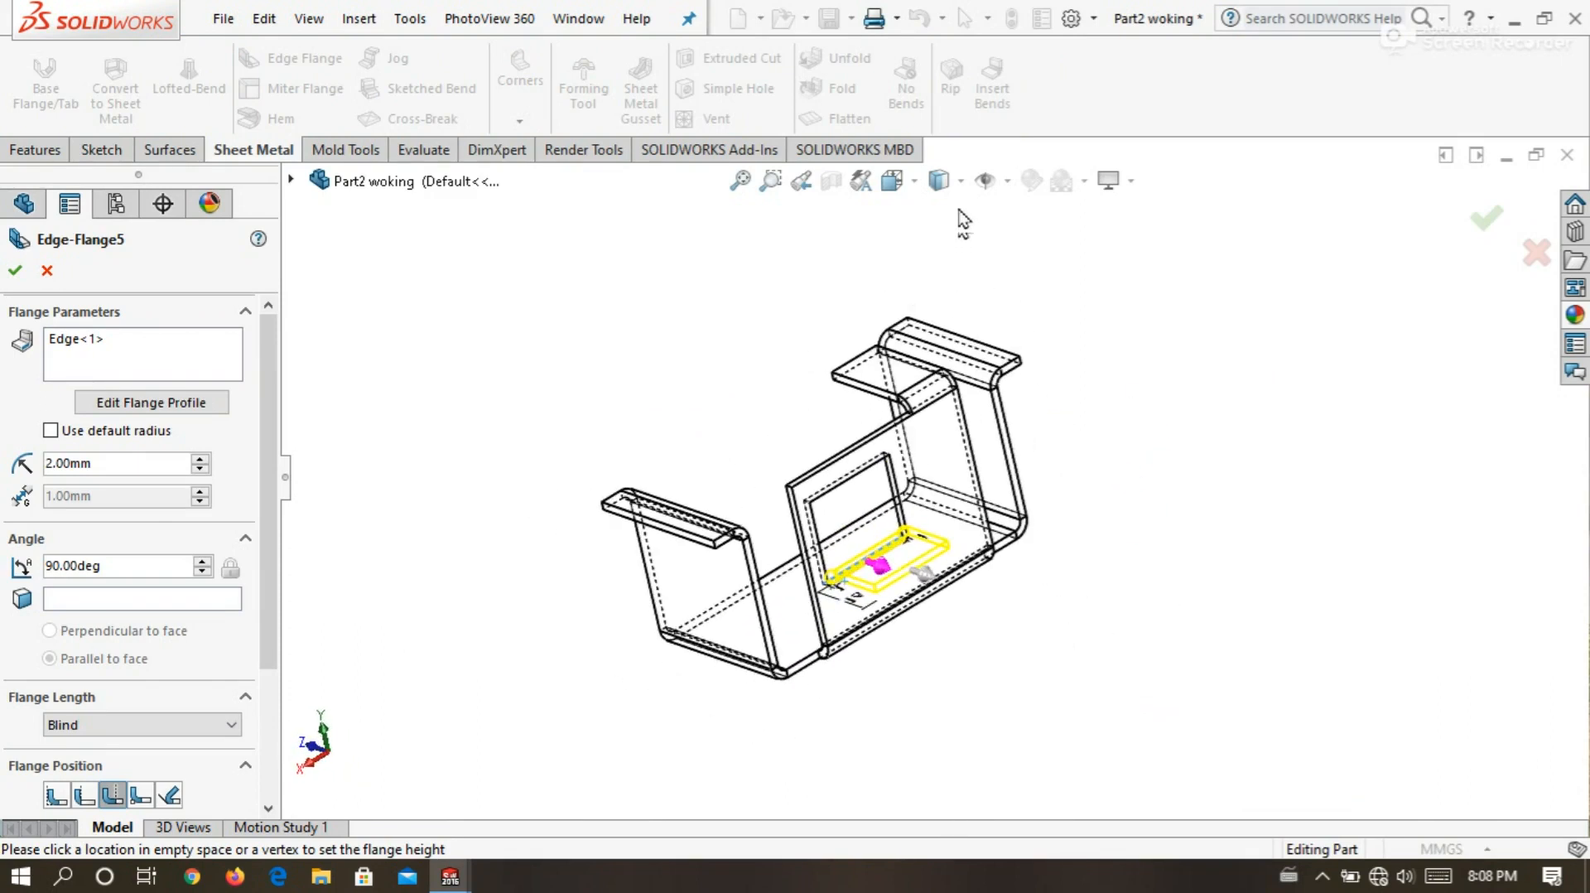
pyautogui.click(960, 182)
pyautogui.click(942, 236)
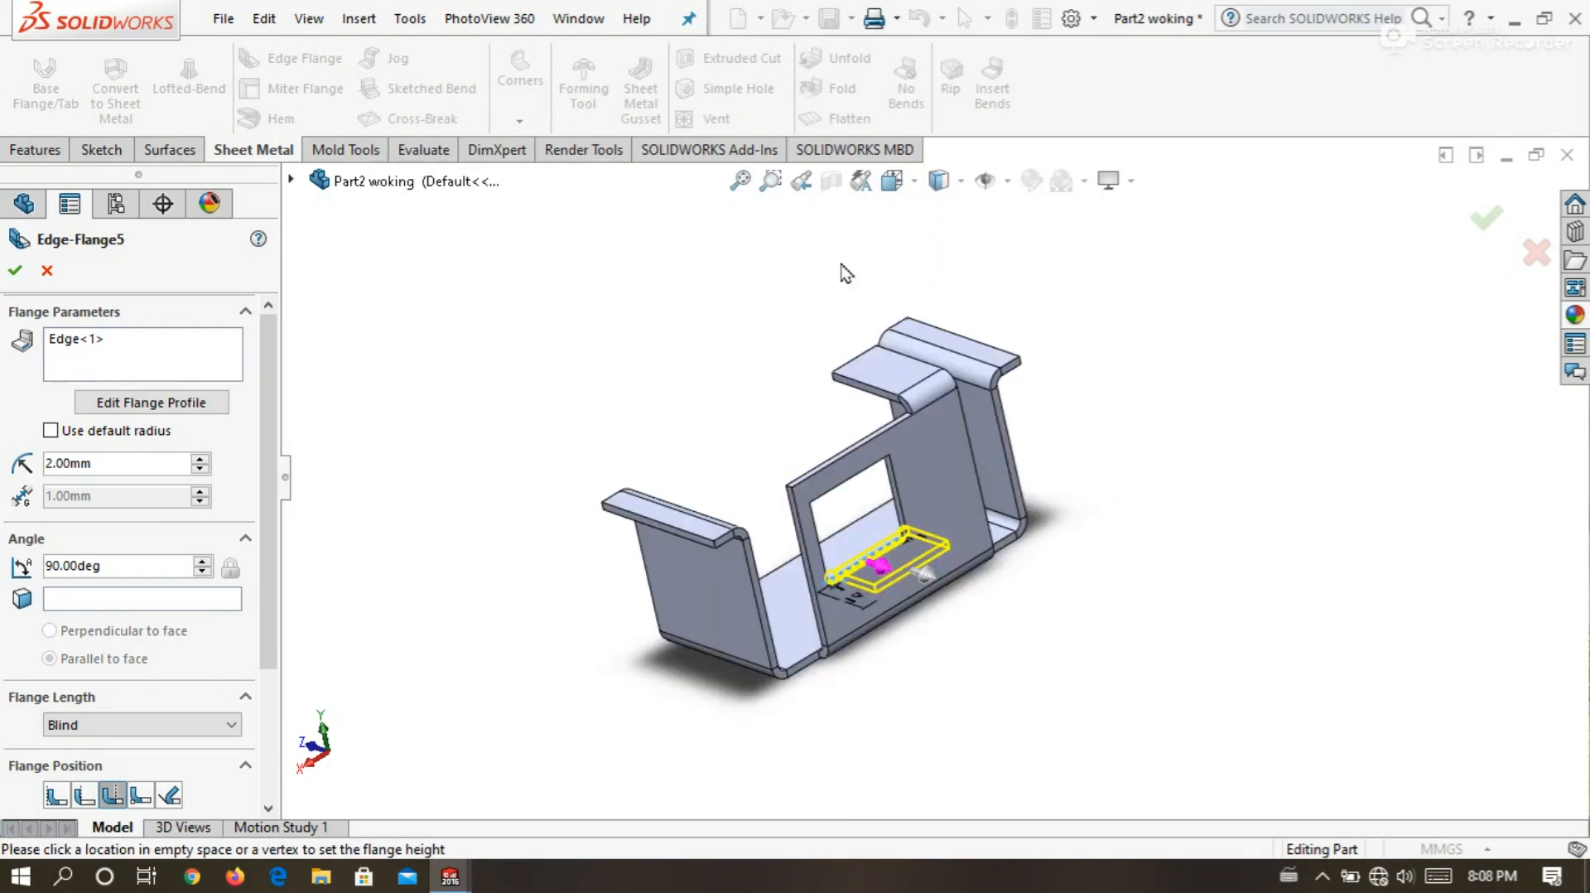
pyautogui.scroll(-5, 733, 368)
pyautogui.moveTo(697, 365); pyautogui.dragTo(616, 337, button='middle')
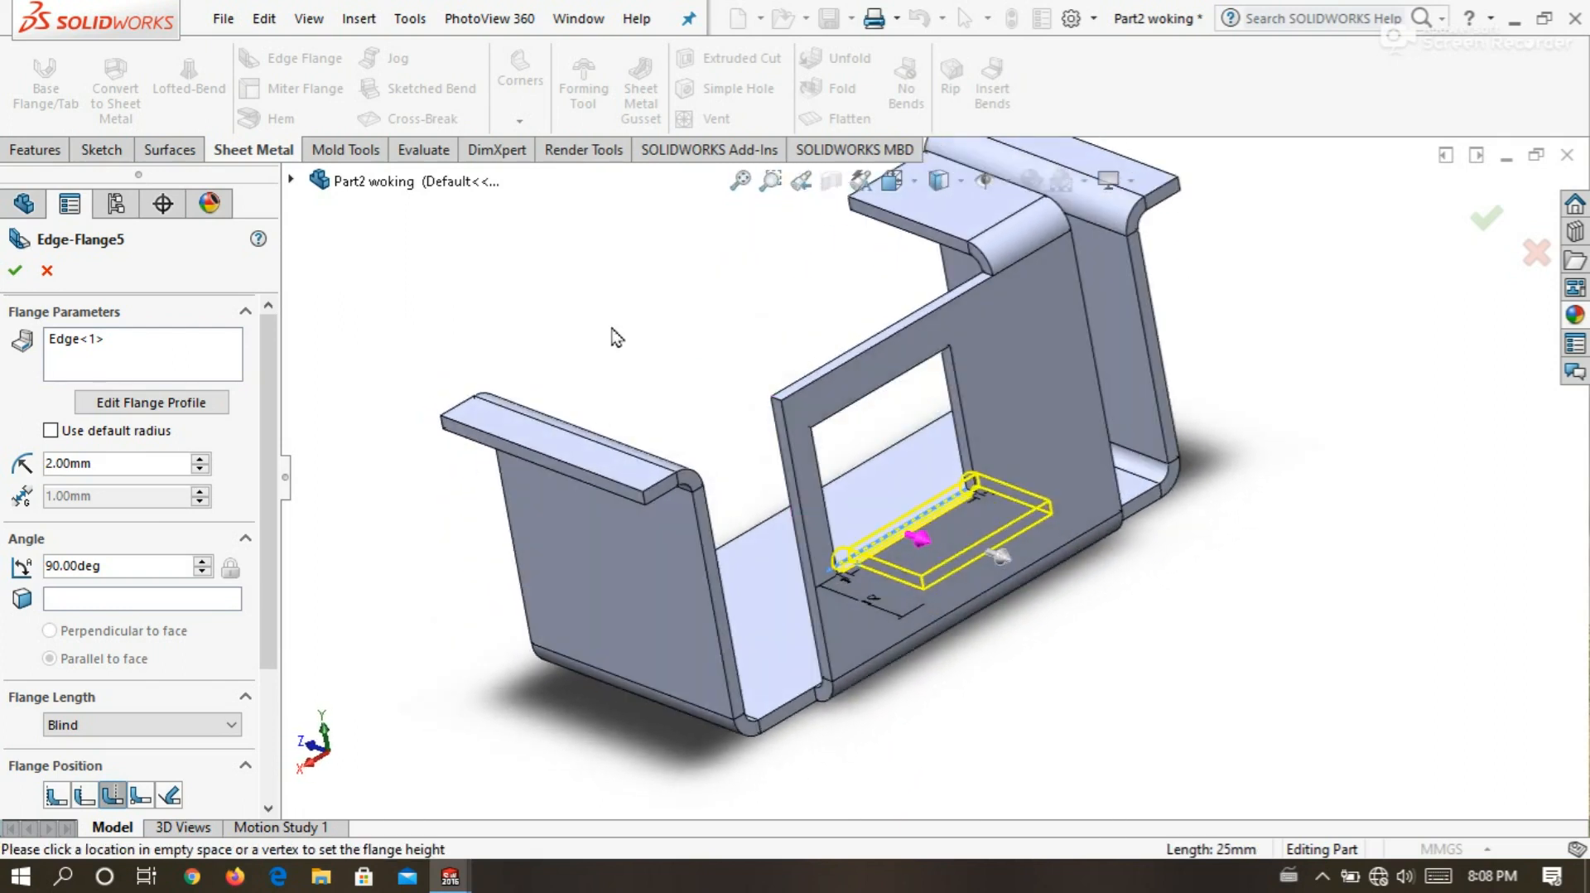
pyautogui.click(17, 273)
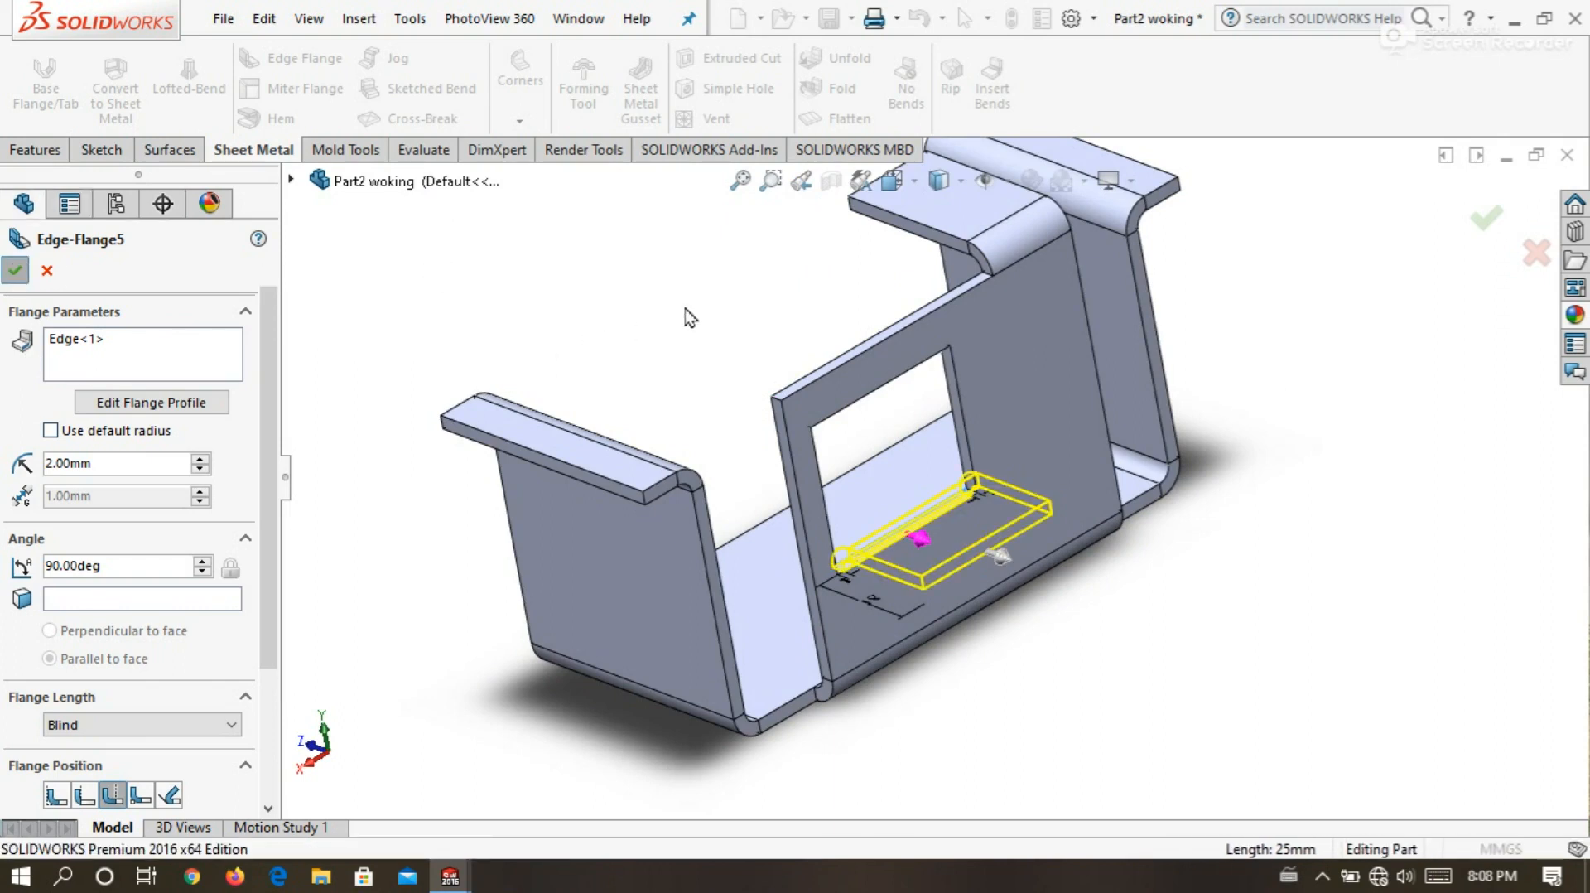
# Start a new sketch on the upper face of the inward flange at the top of the side flange.
pyautogui.scroll(-4, 952, 505)
pyautogui.moveTo(927, 559); pyautogui.dragTo(941, 598, button='middle')
pyautogui.scroll(6, 943, 598)
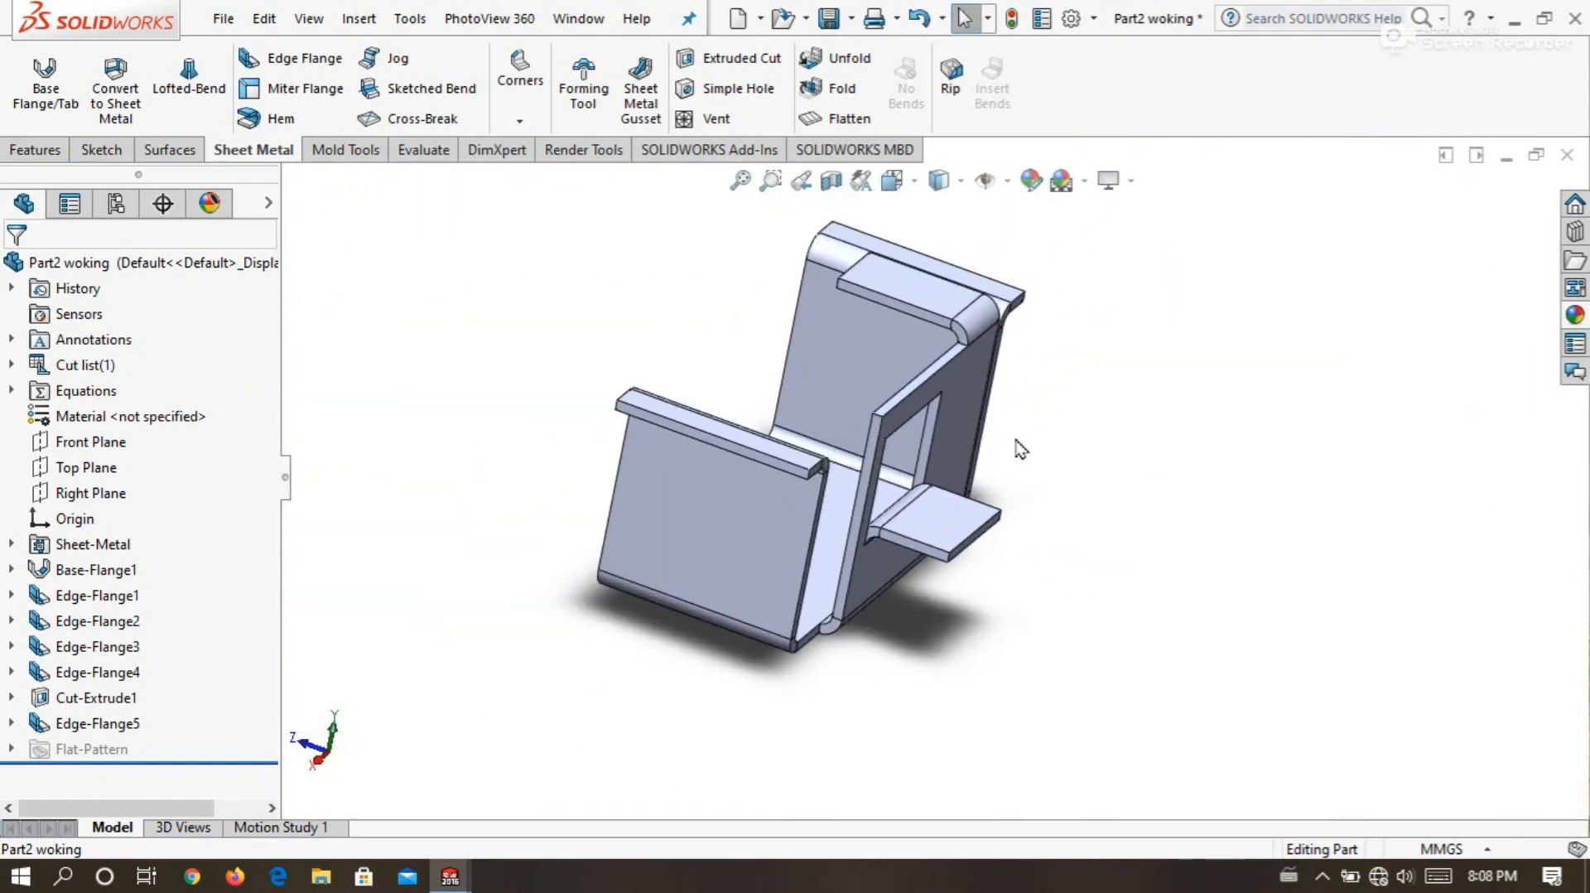
pyautogui.moveTo(1098, 384); pyautogui.dragTo(1075, 419, button='middle')
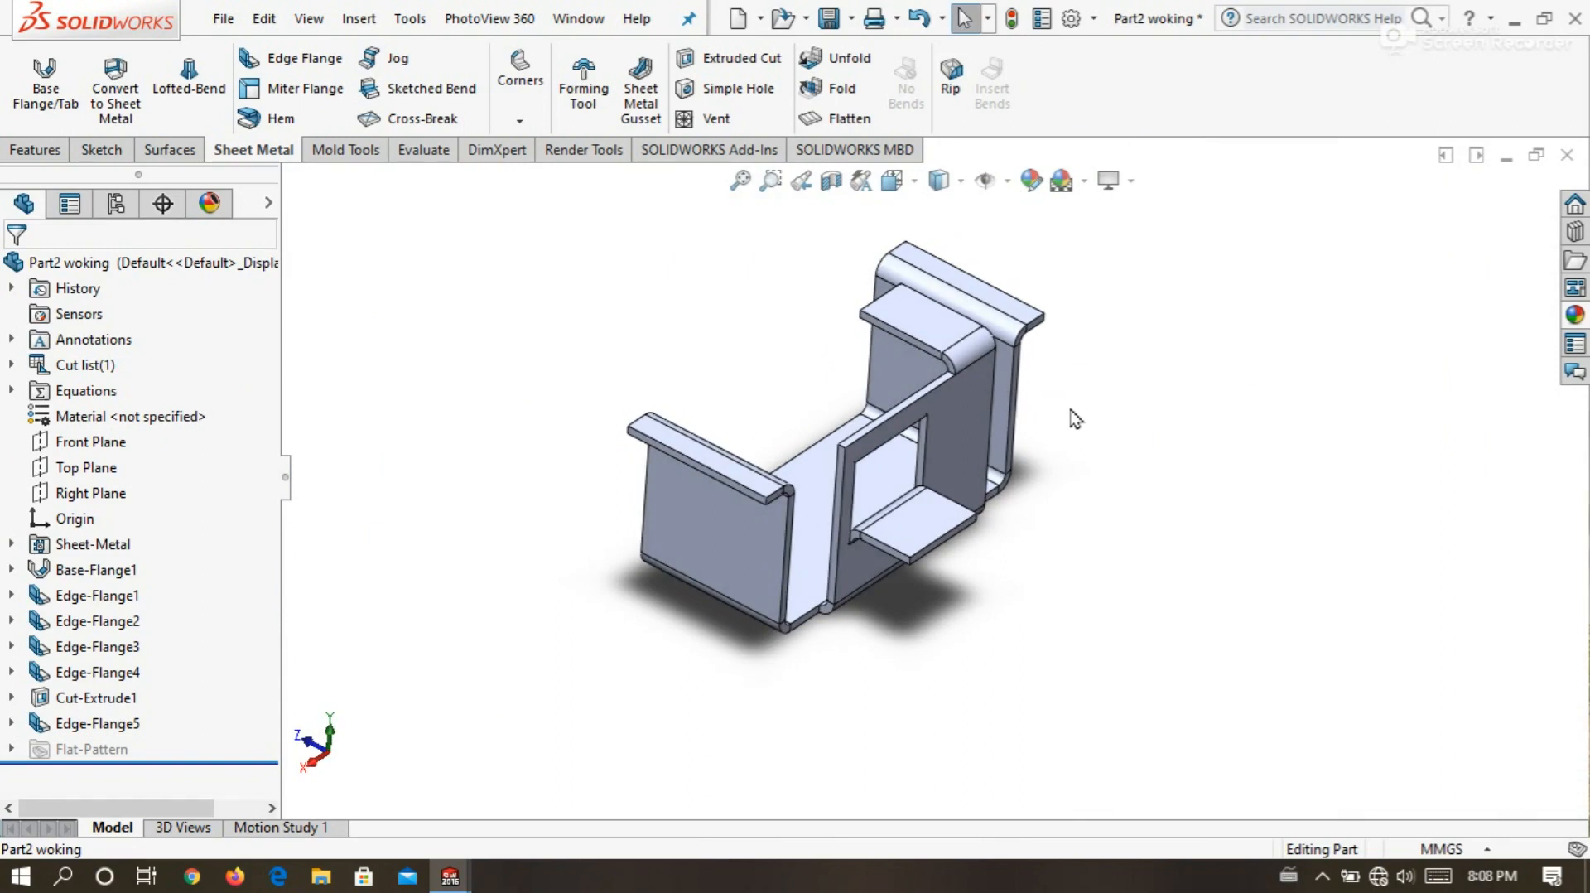
pyautogui.scroll(-2, 1075, 418)
pyautogui.scroll(2, 1068, 419)
pyautogui.scroll(-5, 996, 402)
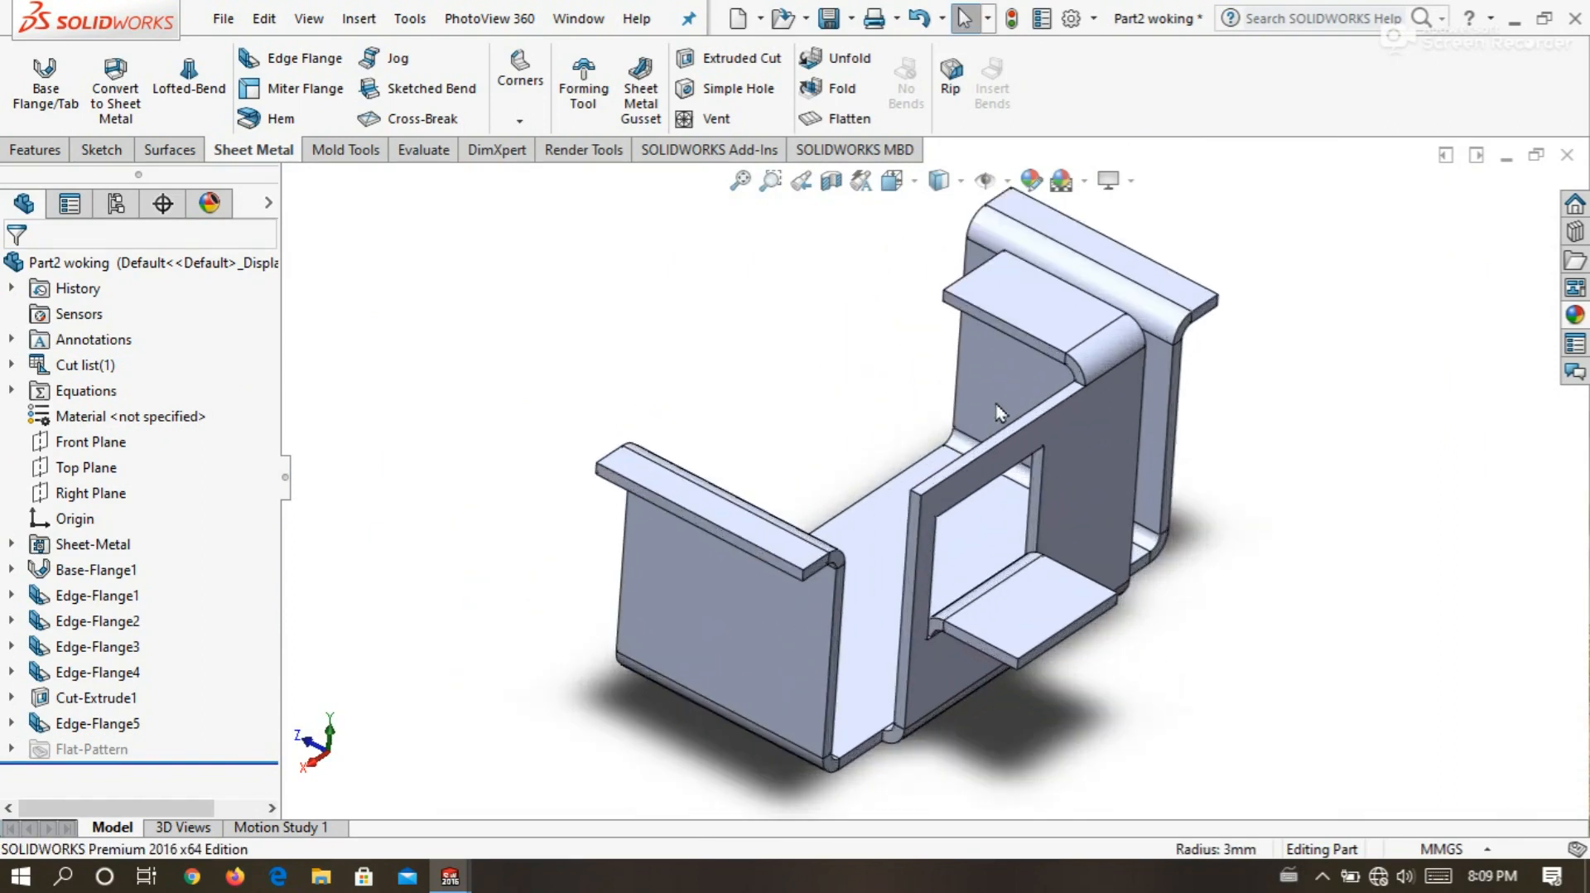
pyautogui.rightClick(1031, 282)
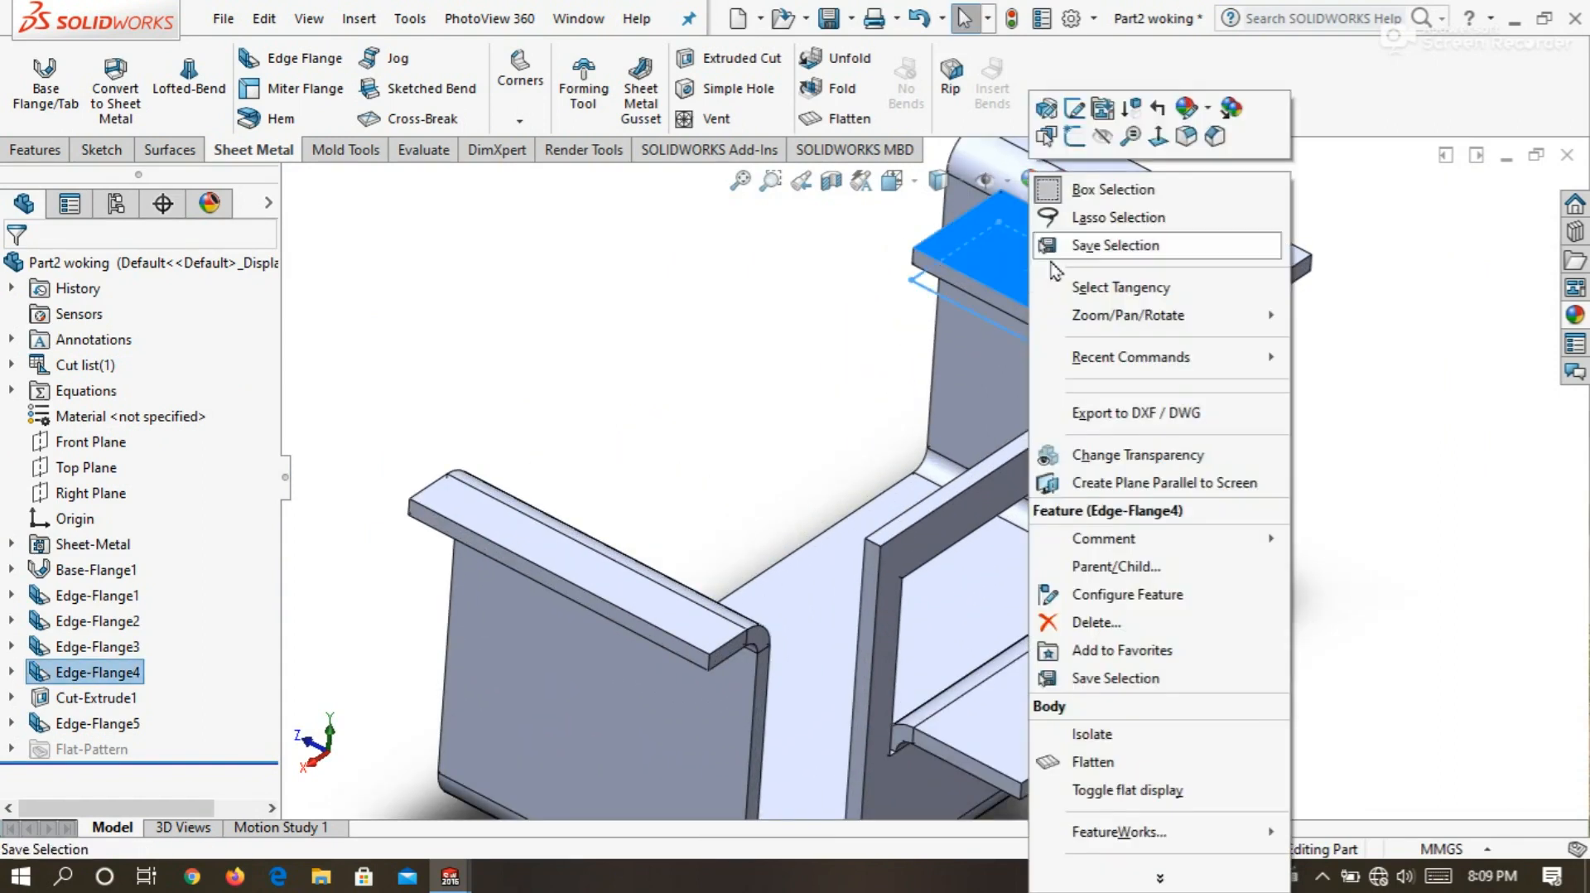
pyautogui.click(1075, 136)
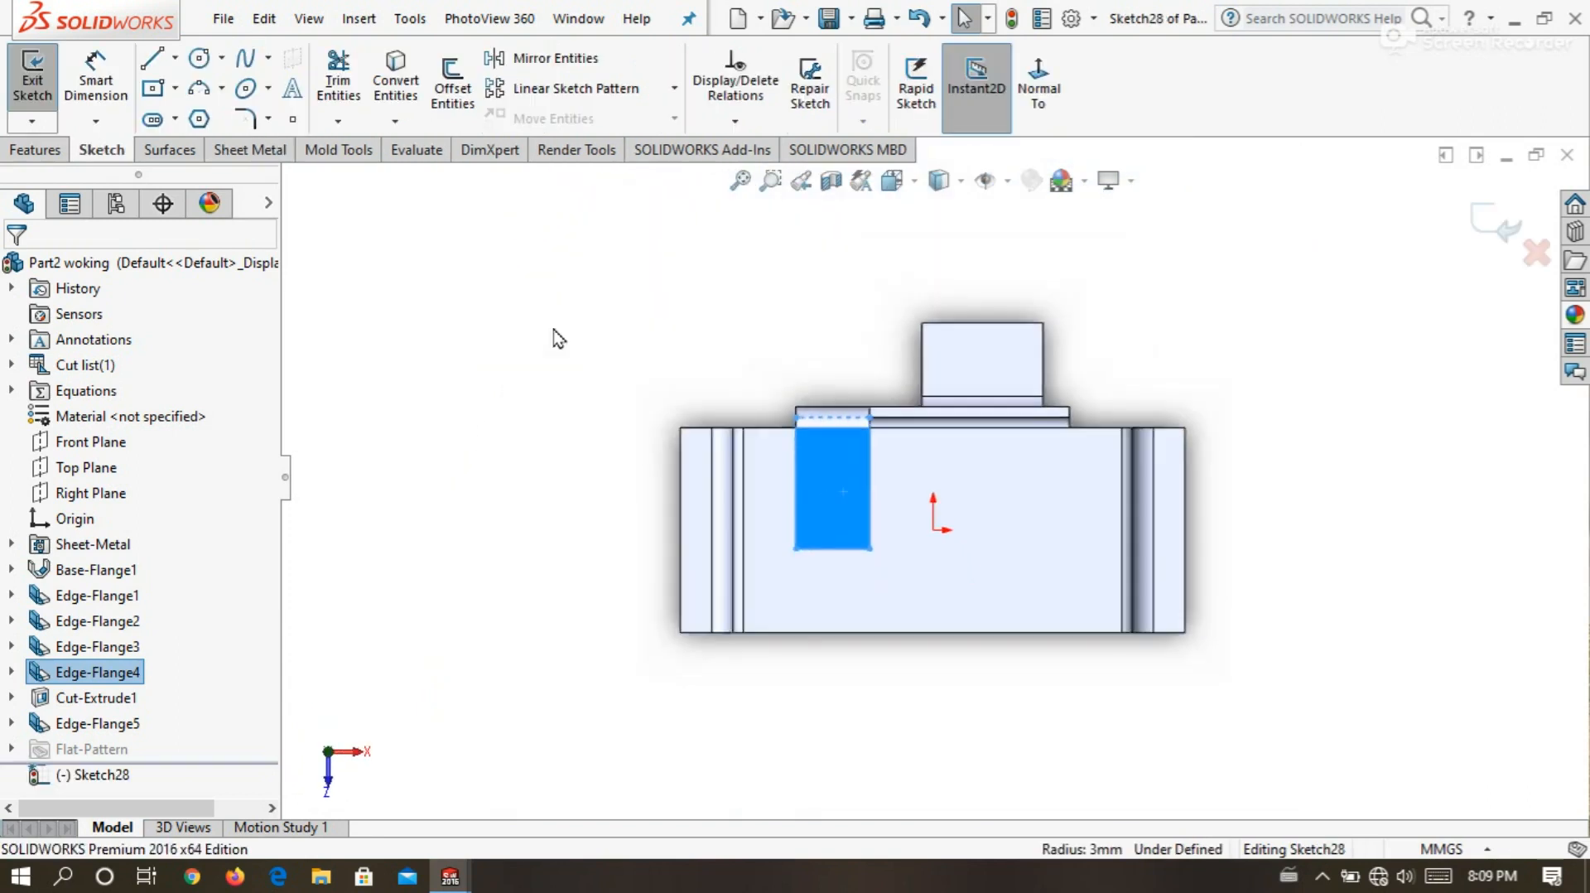
# Sketch a vertical centerline about 11 mm long from the midpoint of the inward flange's free end edge toward its bend.
pyautogui.scroll(-3, 890, 444)
pyautogui.click(611, 313)
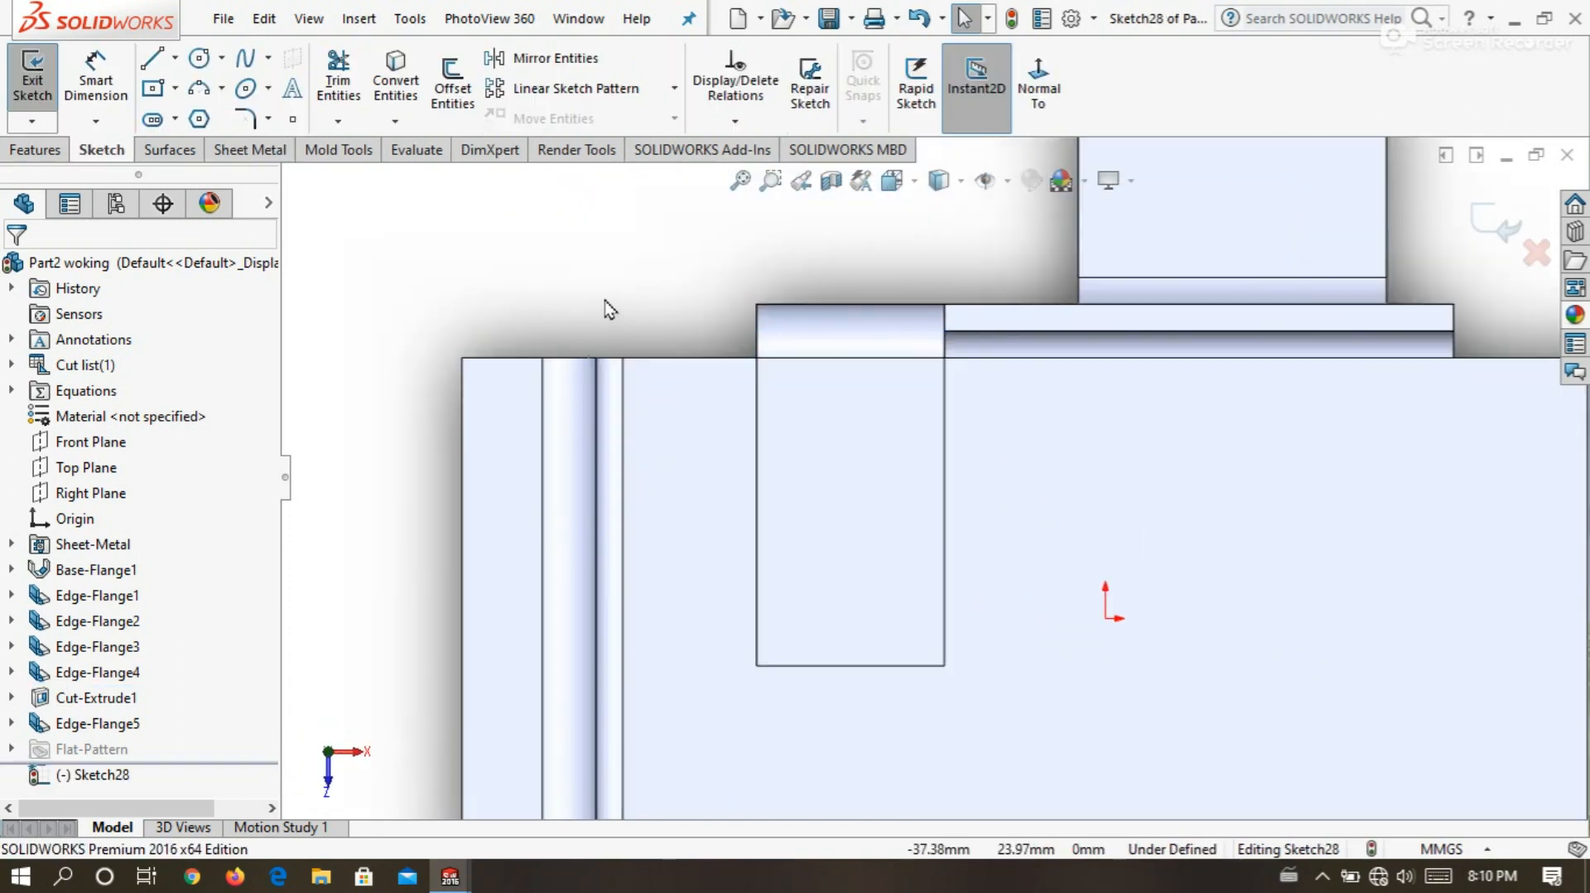
pyautogui.scroll(-5, 951, 547)
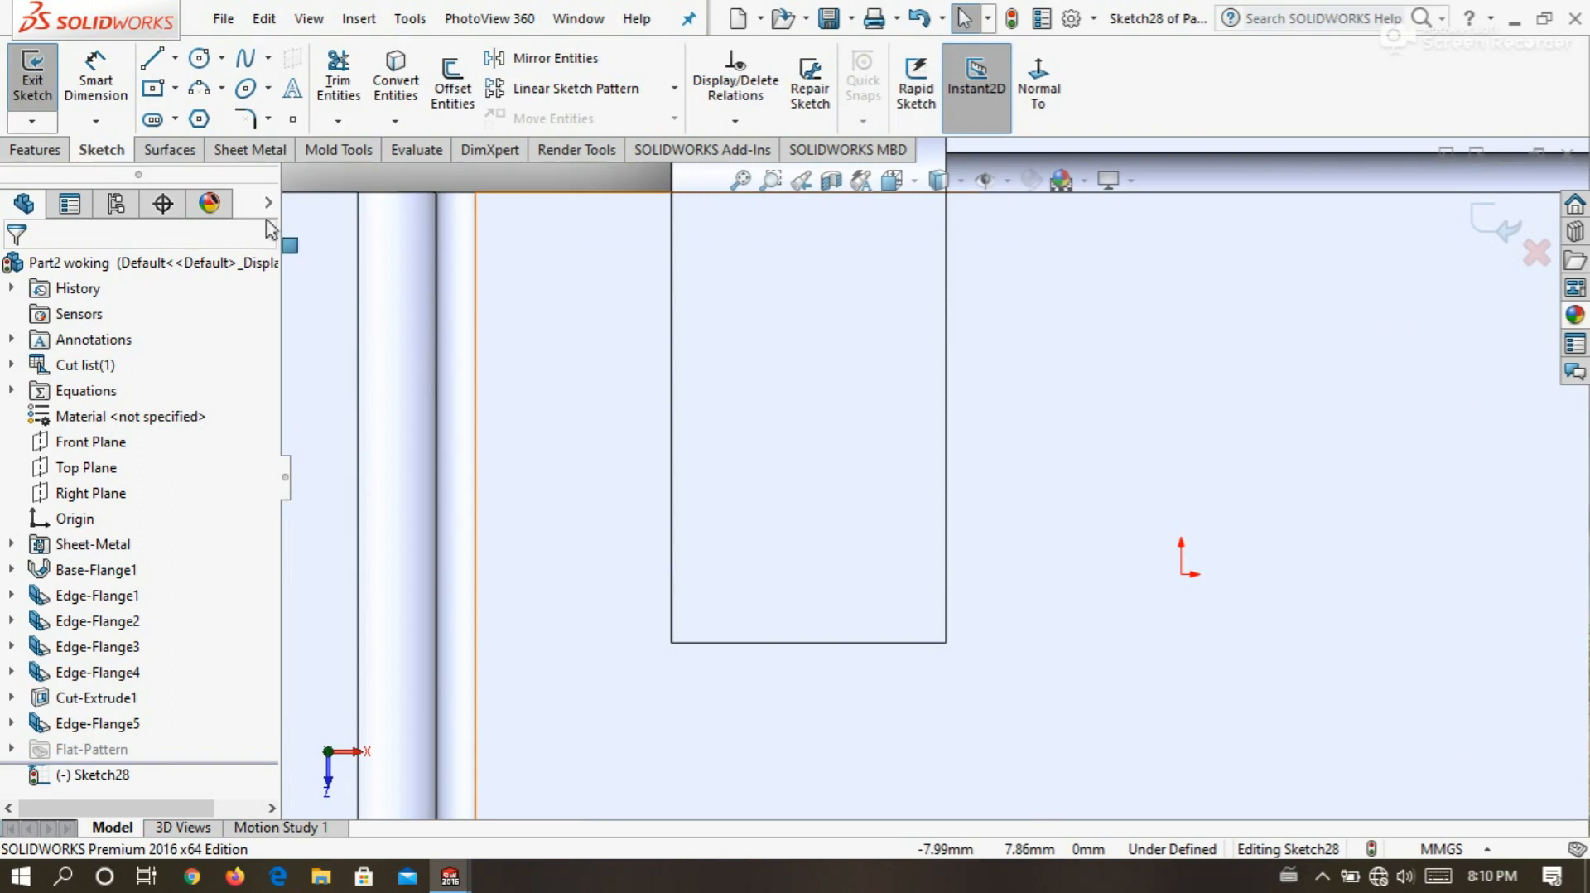
pyautogui.click(175, 57)
pyautogui.click(192, 114)
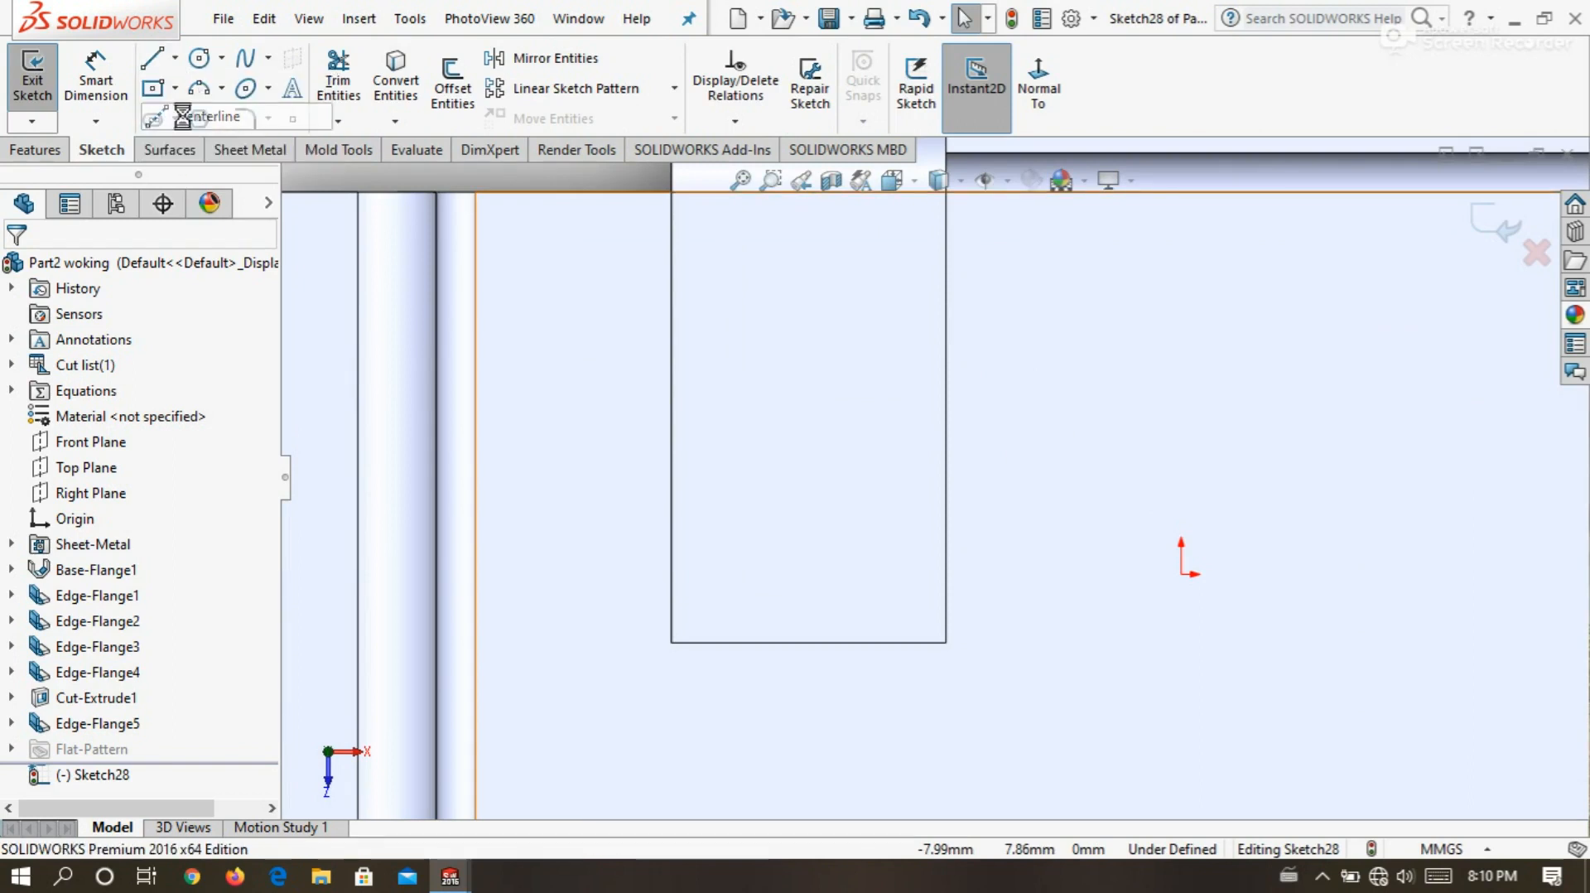
pyautogui.click(808, 642)
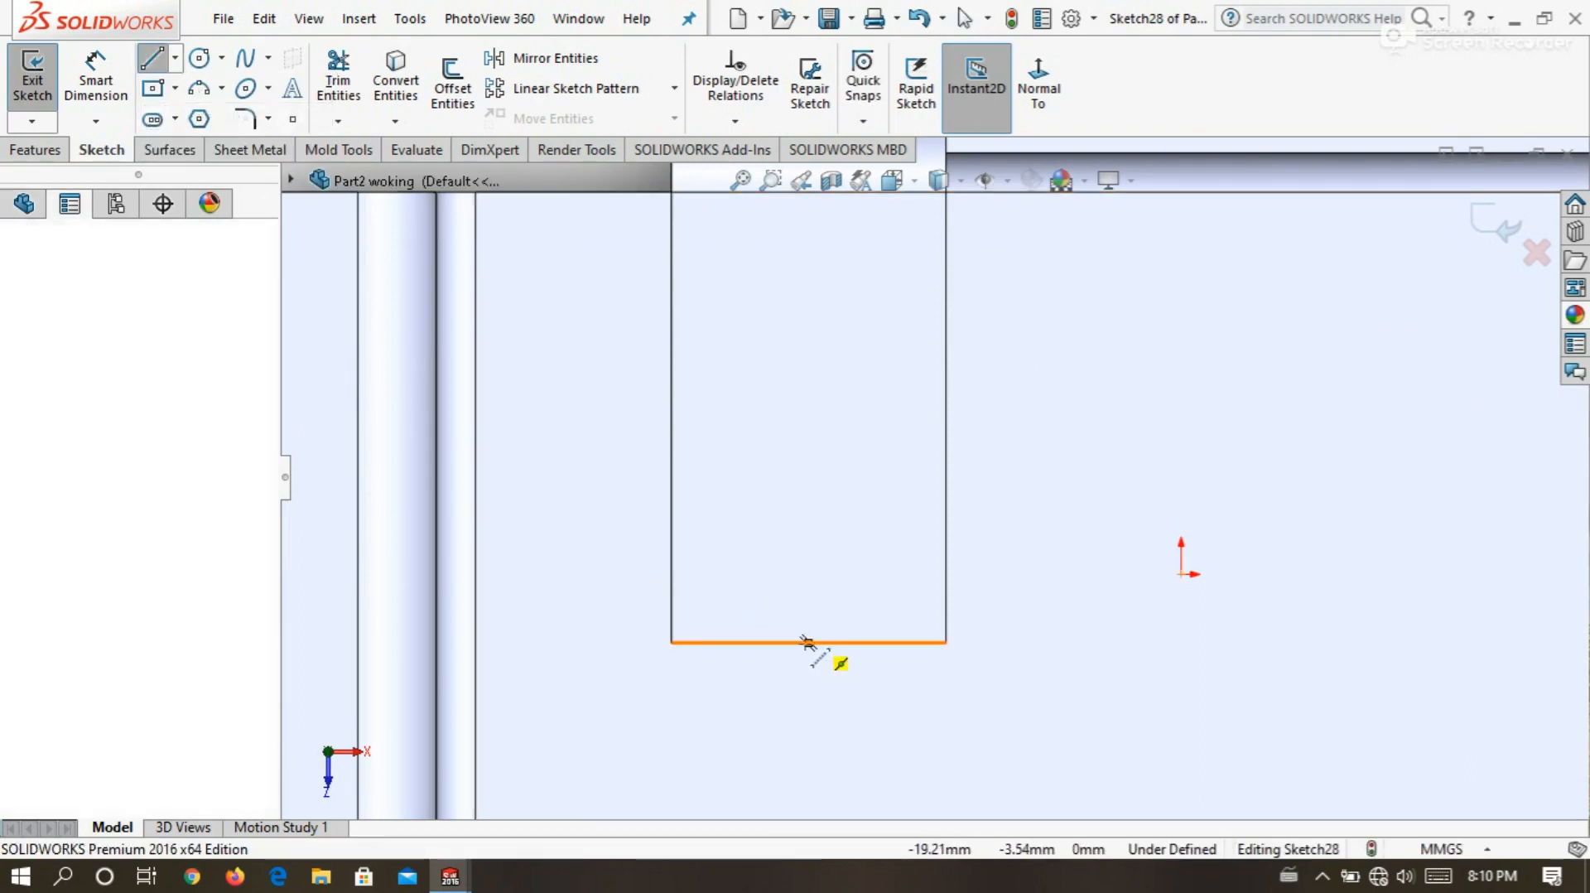
pyautogui.click(809, 433)
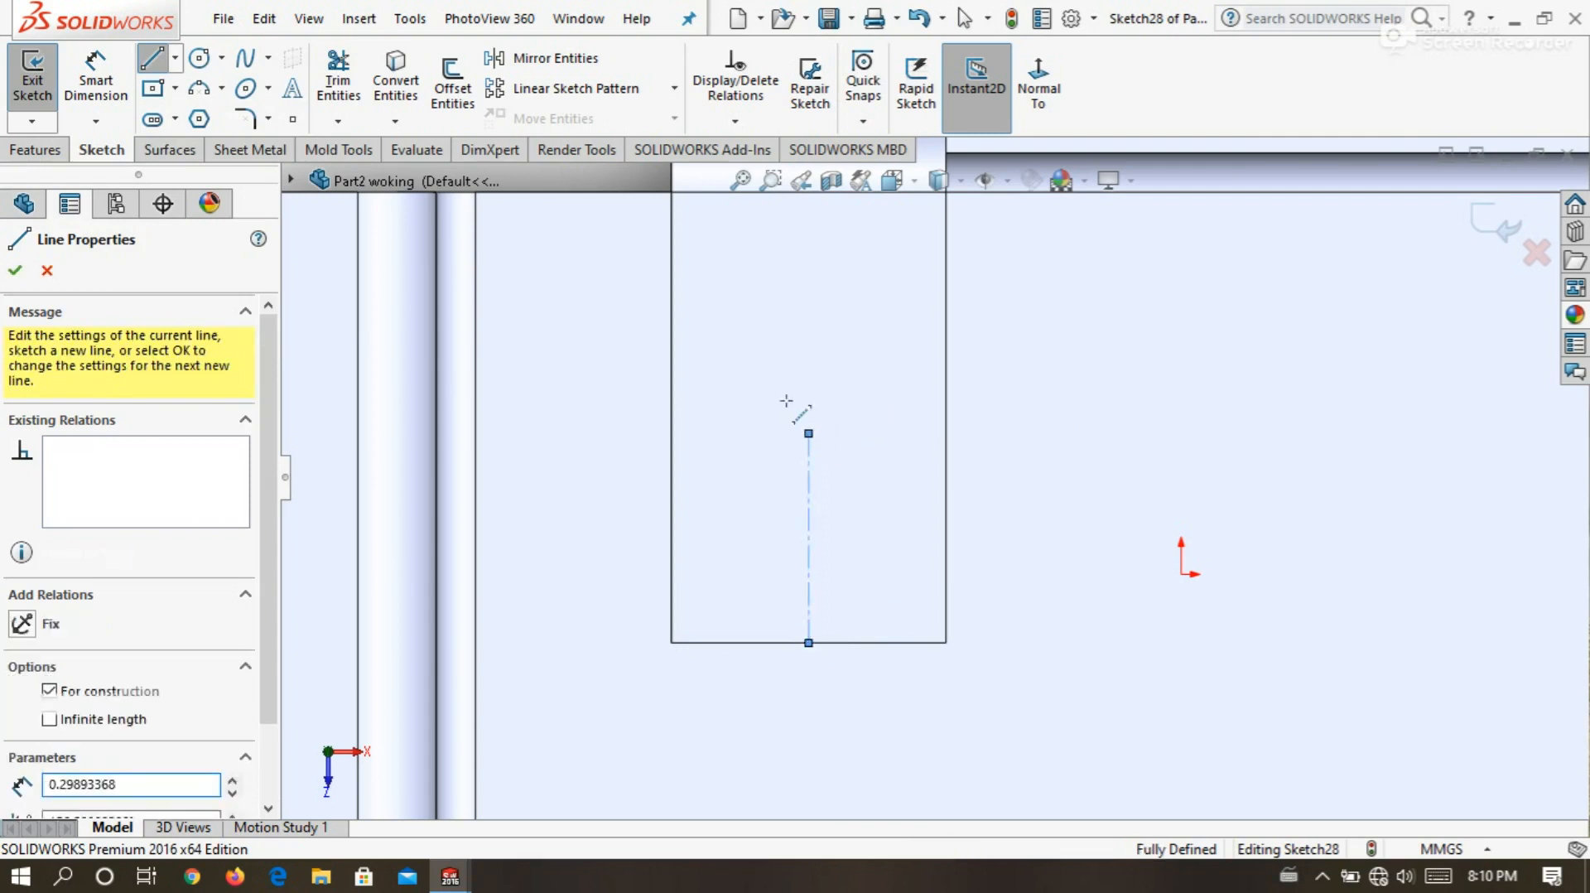
pyautogui.rightClick(787, 358)
pyautogui.click(824, 383)
pyautogui.scroll(-2, 871, 441)
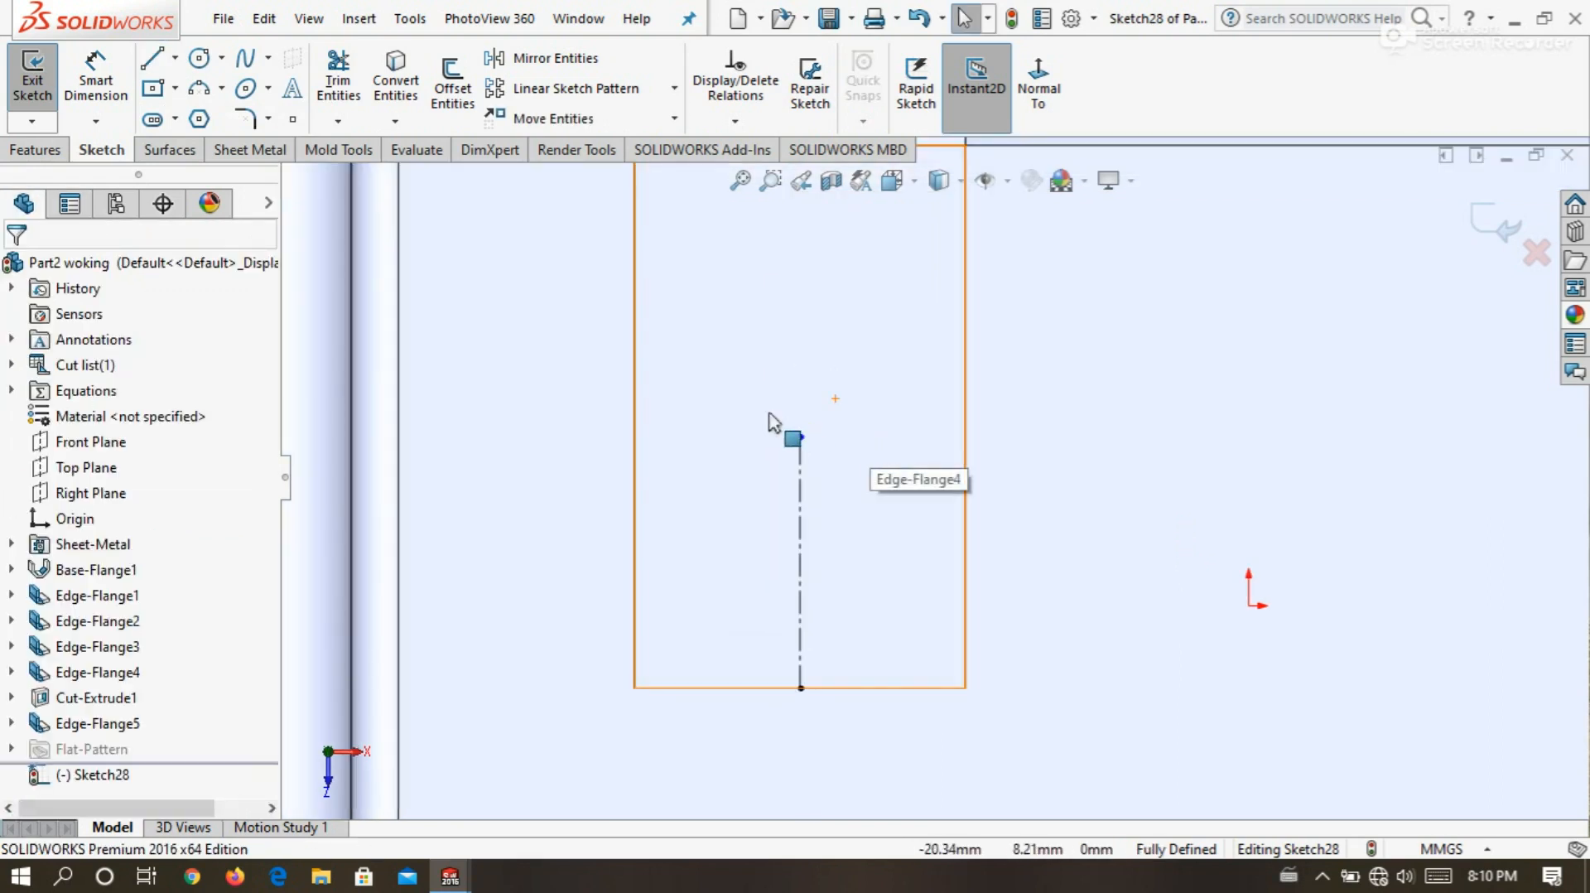
# Dimension the centerline's length and set it to 9 mm.
pyautogui.click(100, 74)
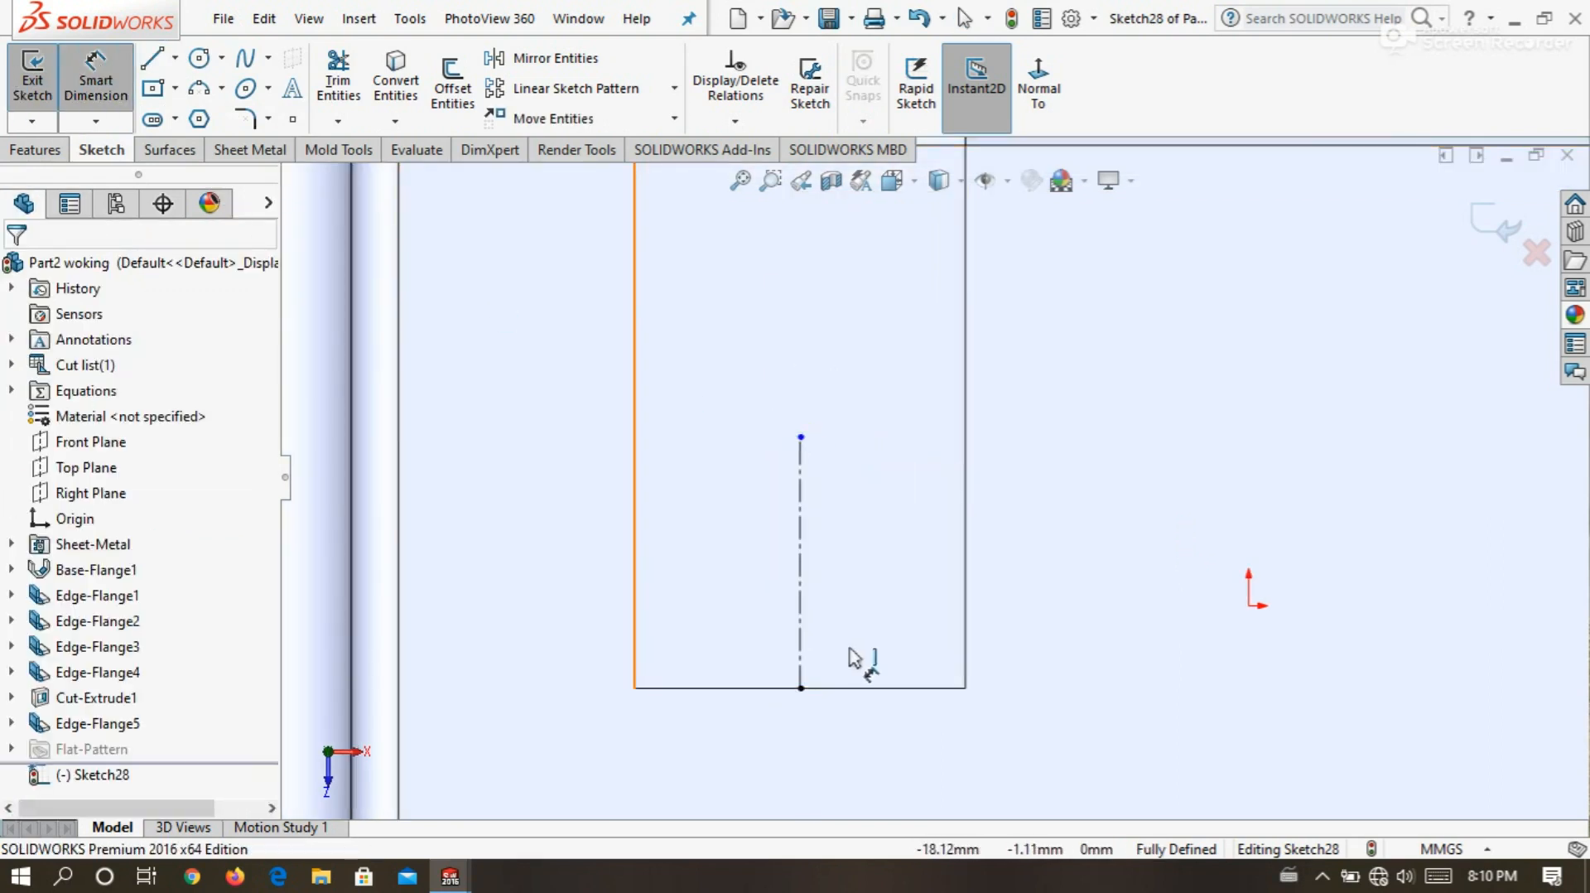
pyautogui.click(800, 551)
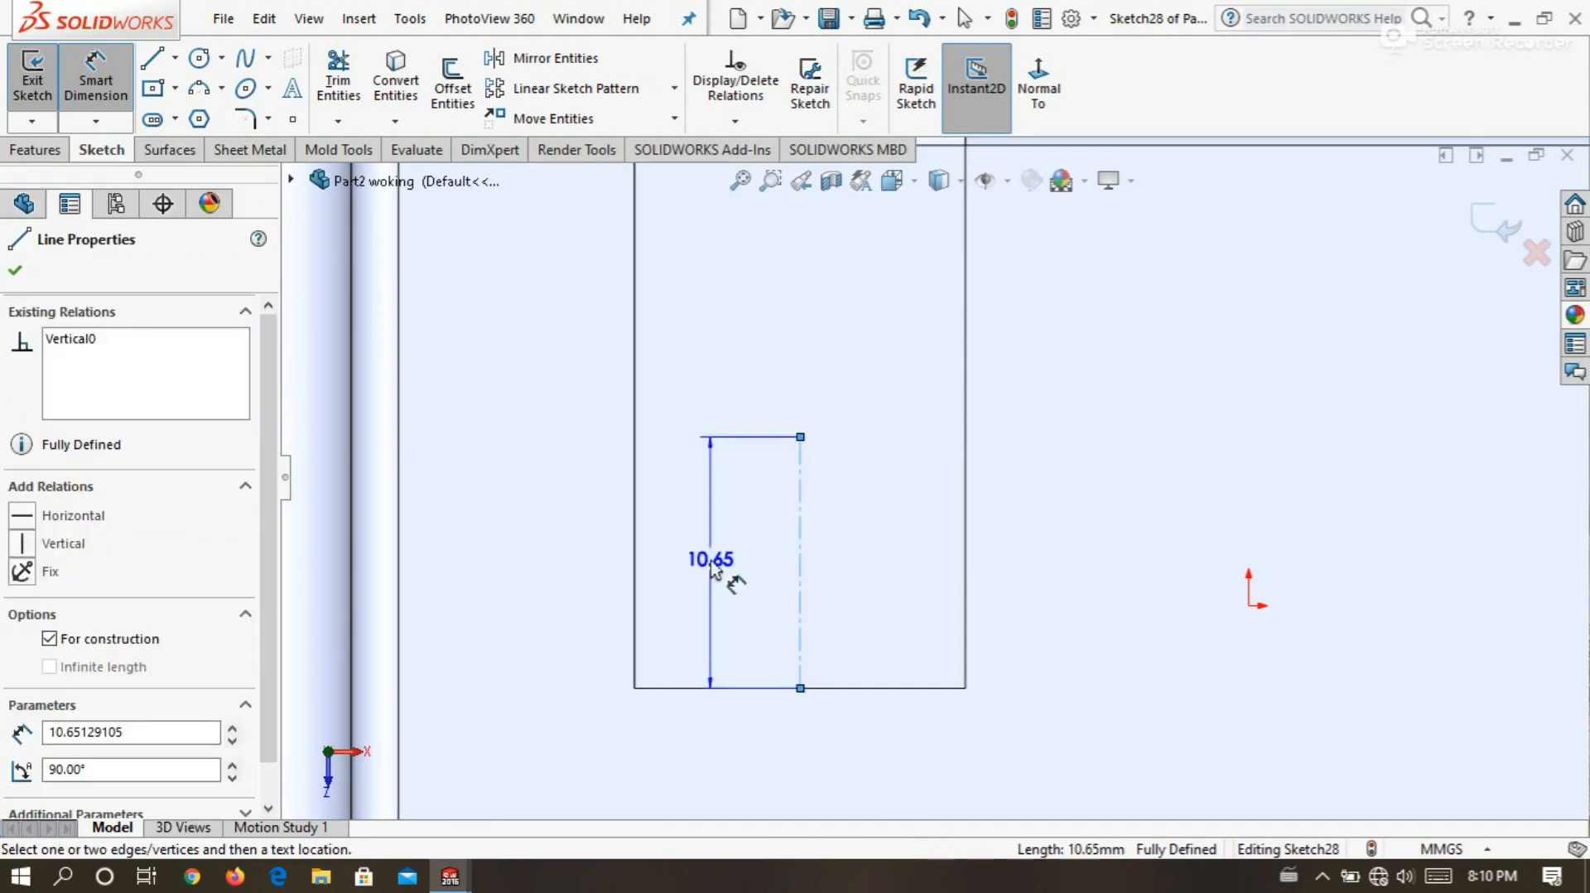
pyautogui.click(713, 569)
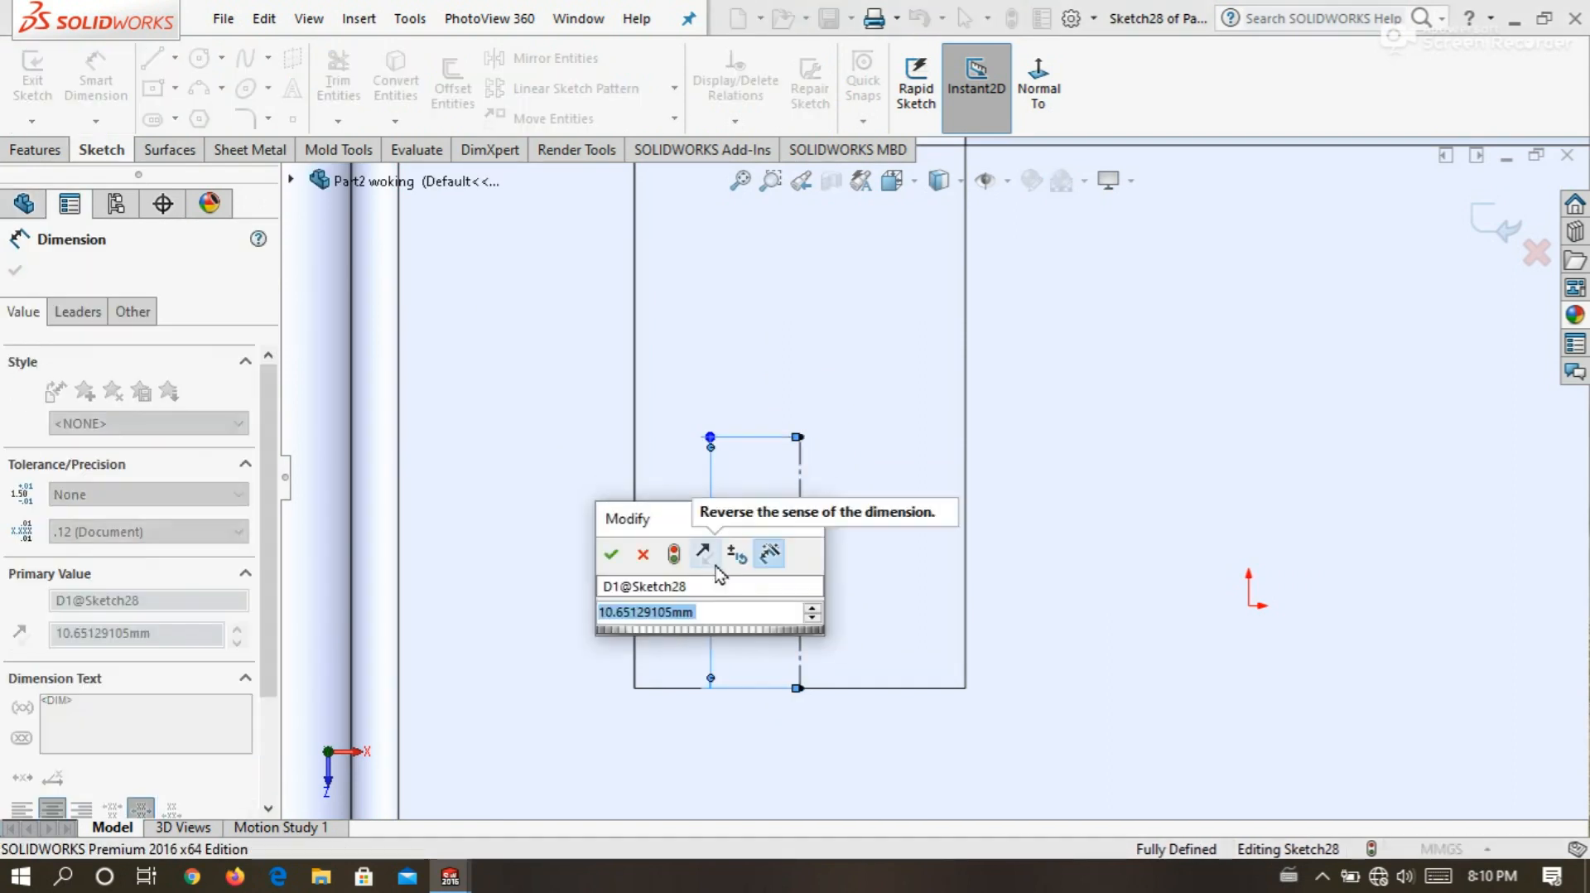
pyautogui.write('9')
pyautogui.press('Return')
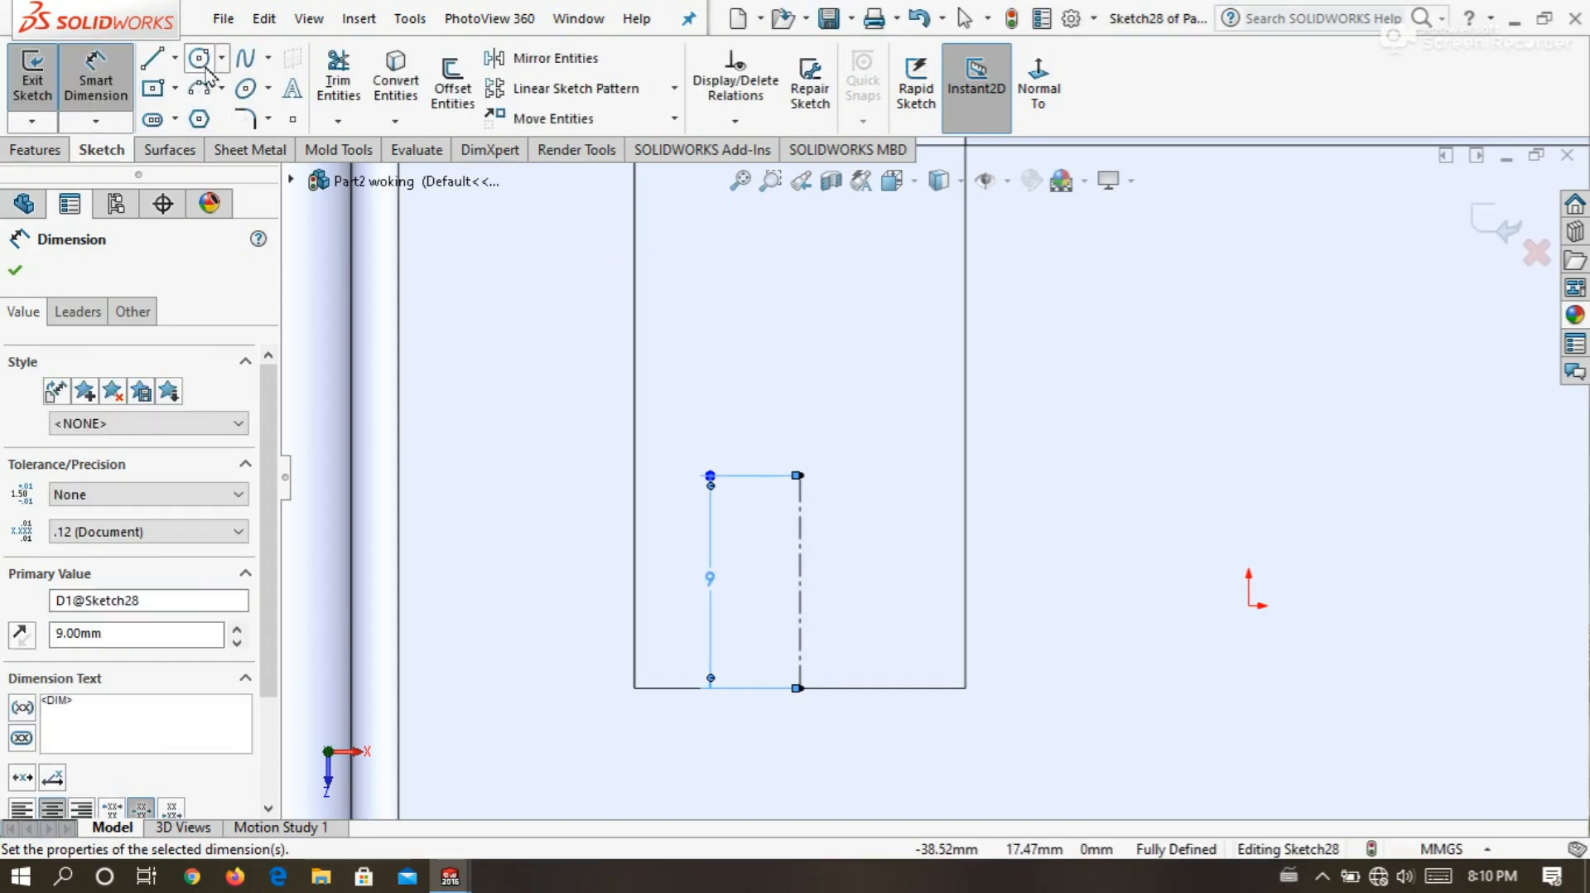
# Sketch a circle with a radius of about 4.8 mm centered on the upper endpoint of the 9 mm centerline.
pyautogui.click(199, 58)
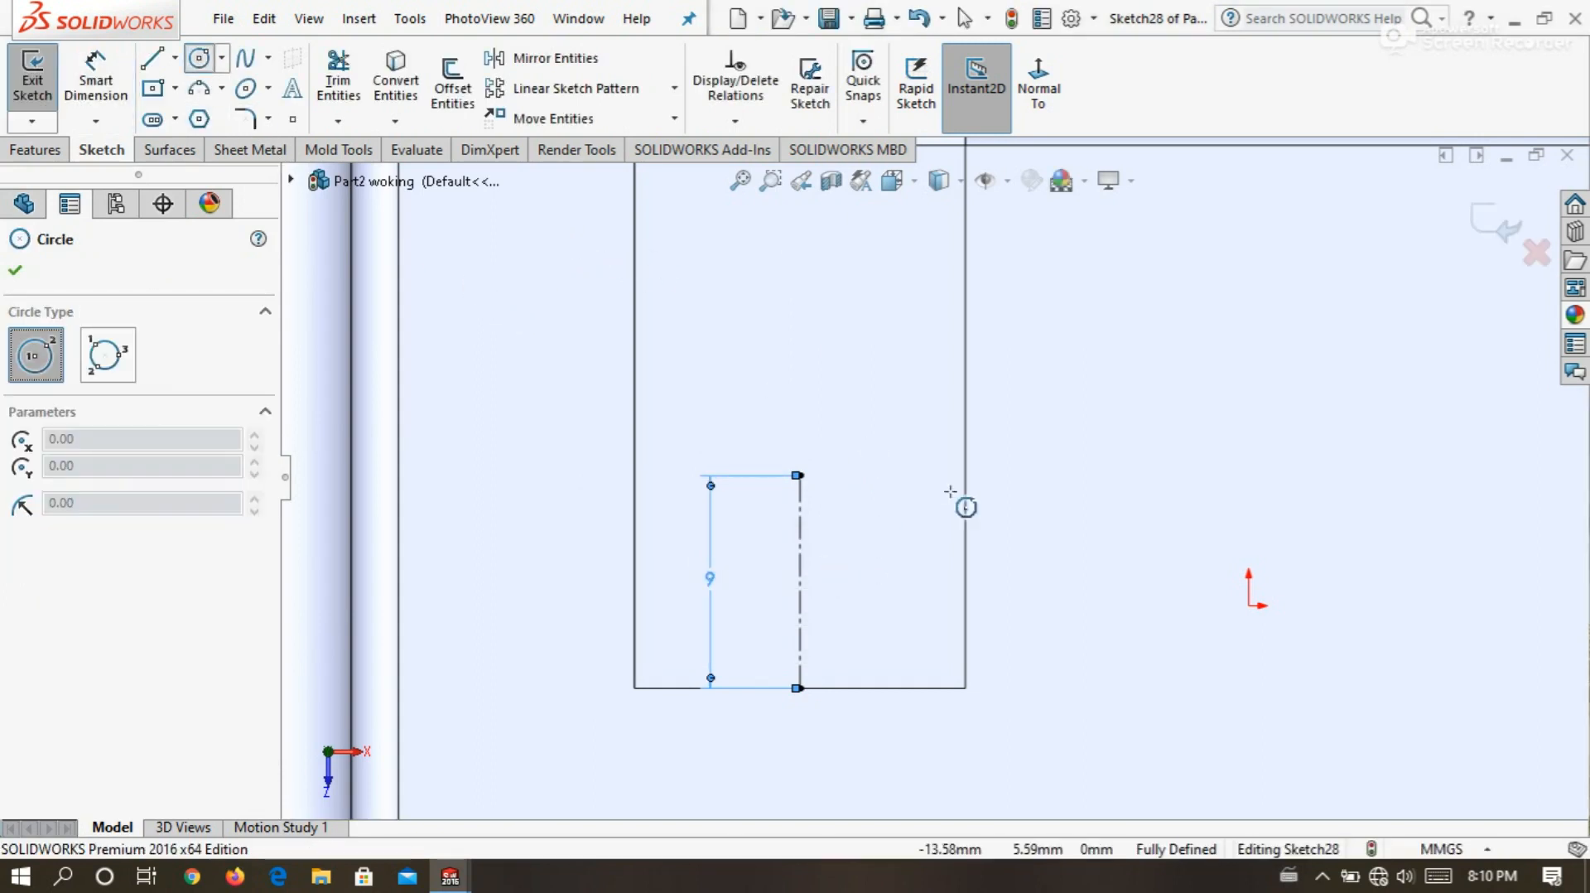
pyautogui.click(801, 476)
pyautogui.click(909, 451)
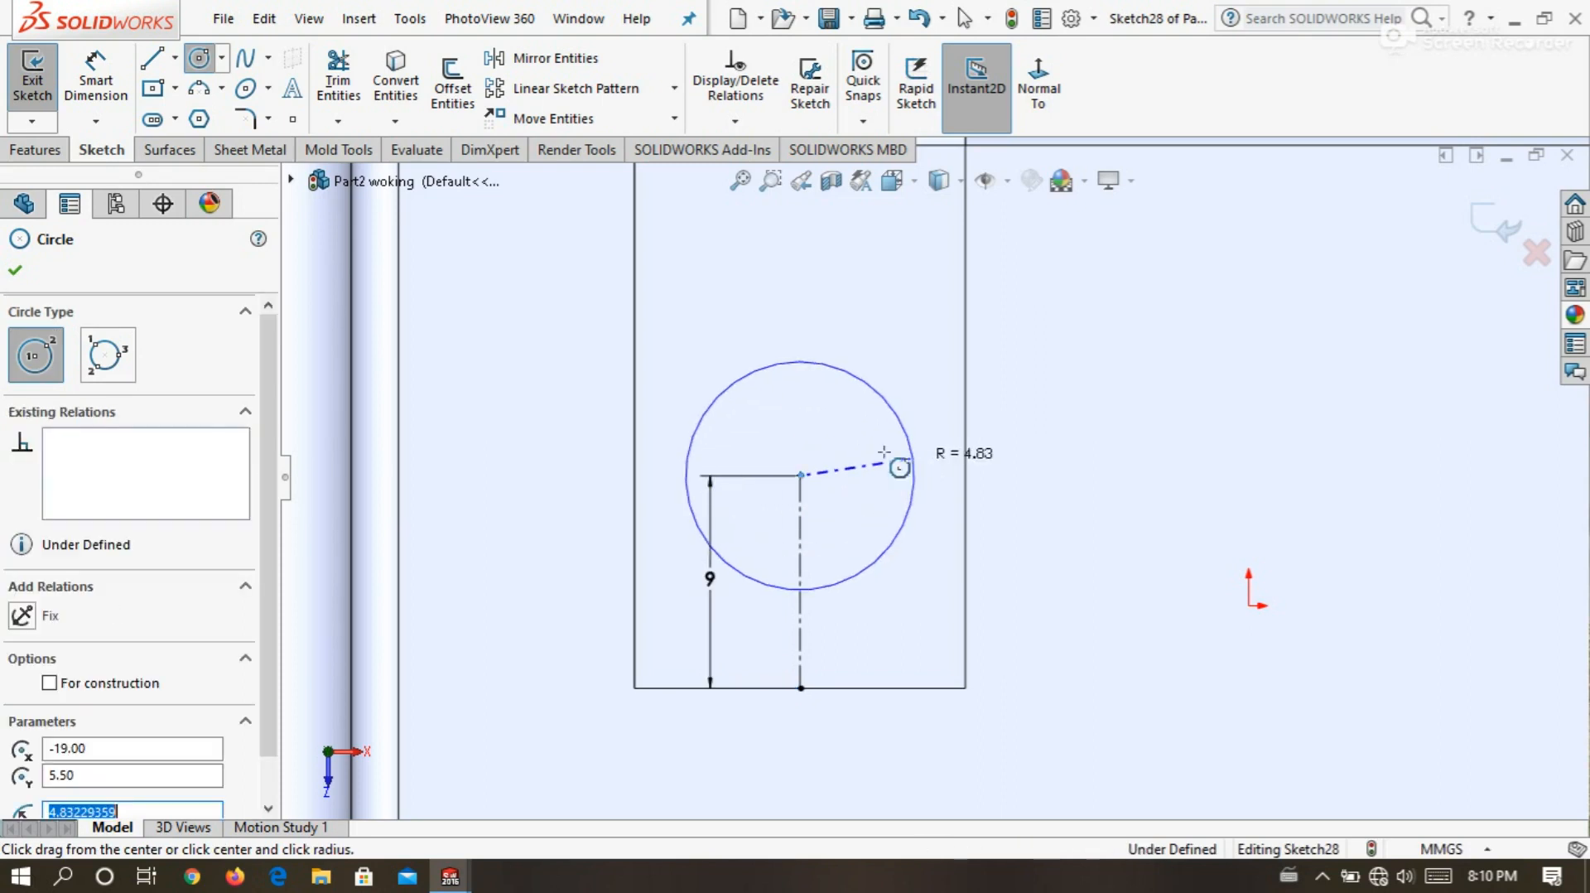
# Dimension the circle's diameter on the inward flange and set it to 8 mm.
pyautogui.click(109, 97)
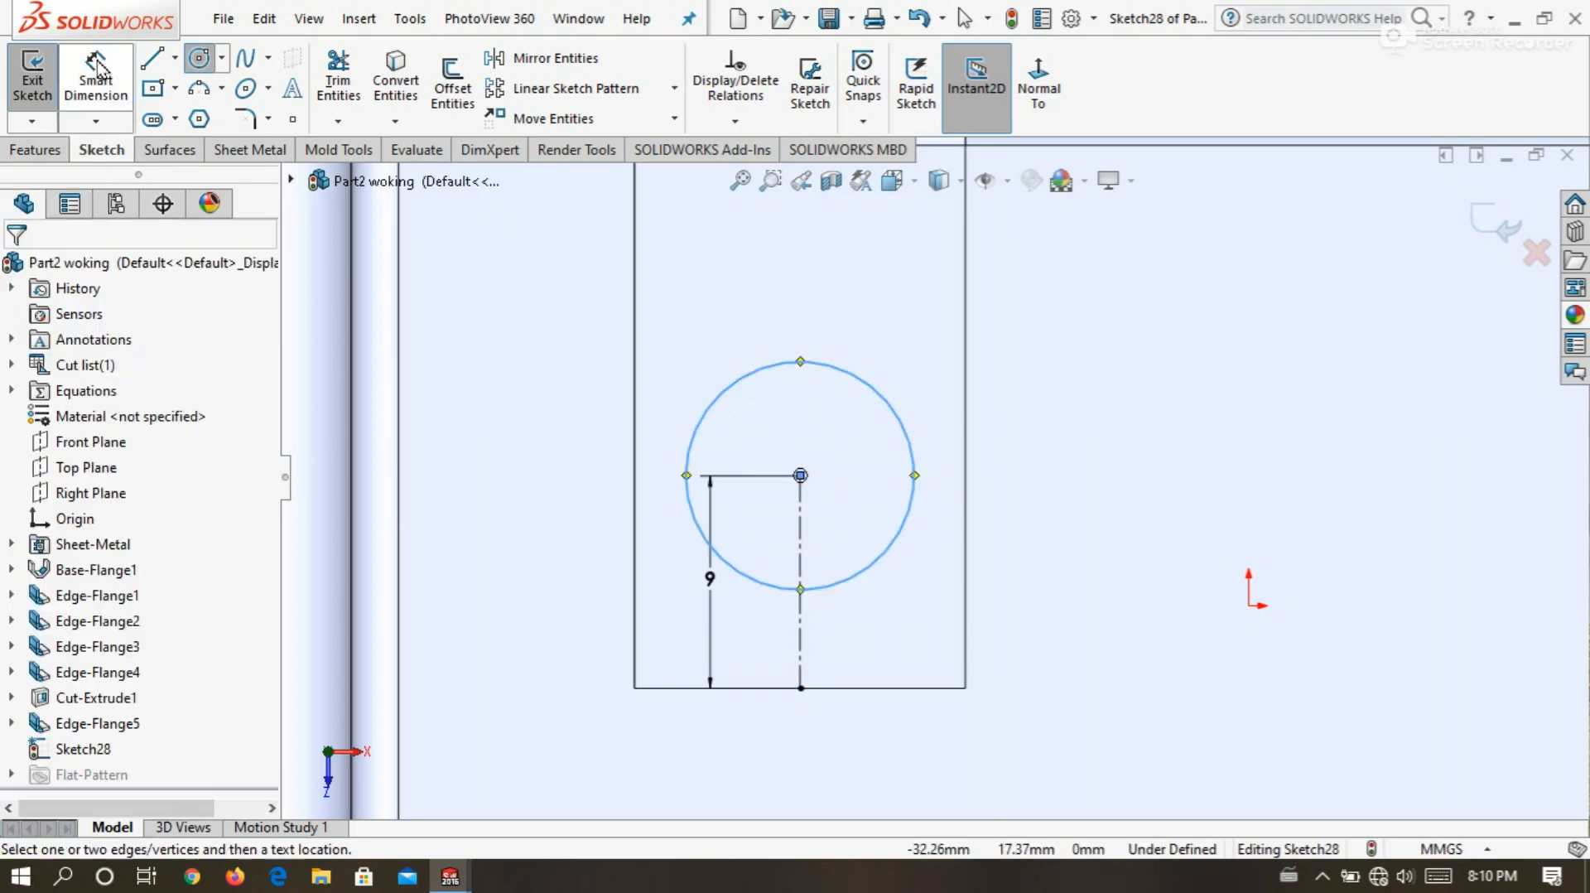
pyautogui.click(692, 448)
pyautogui.click(578, 468)
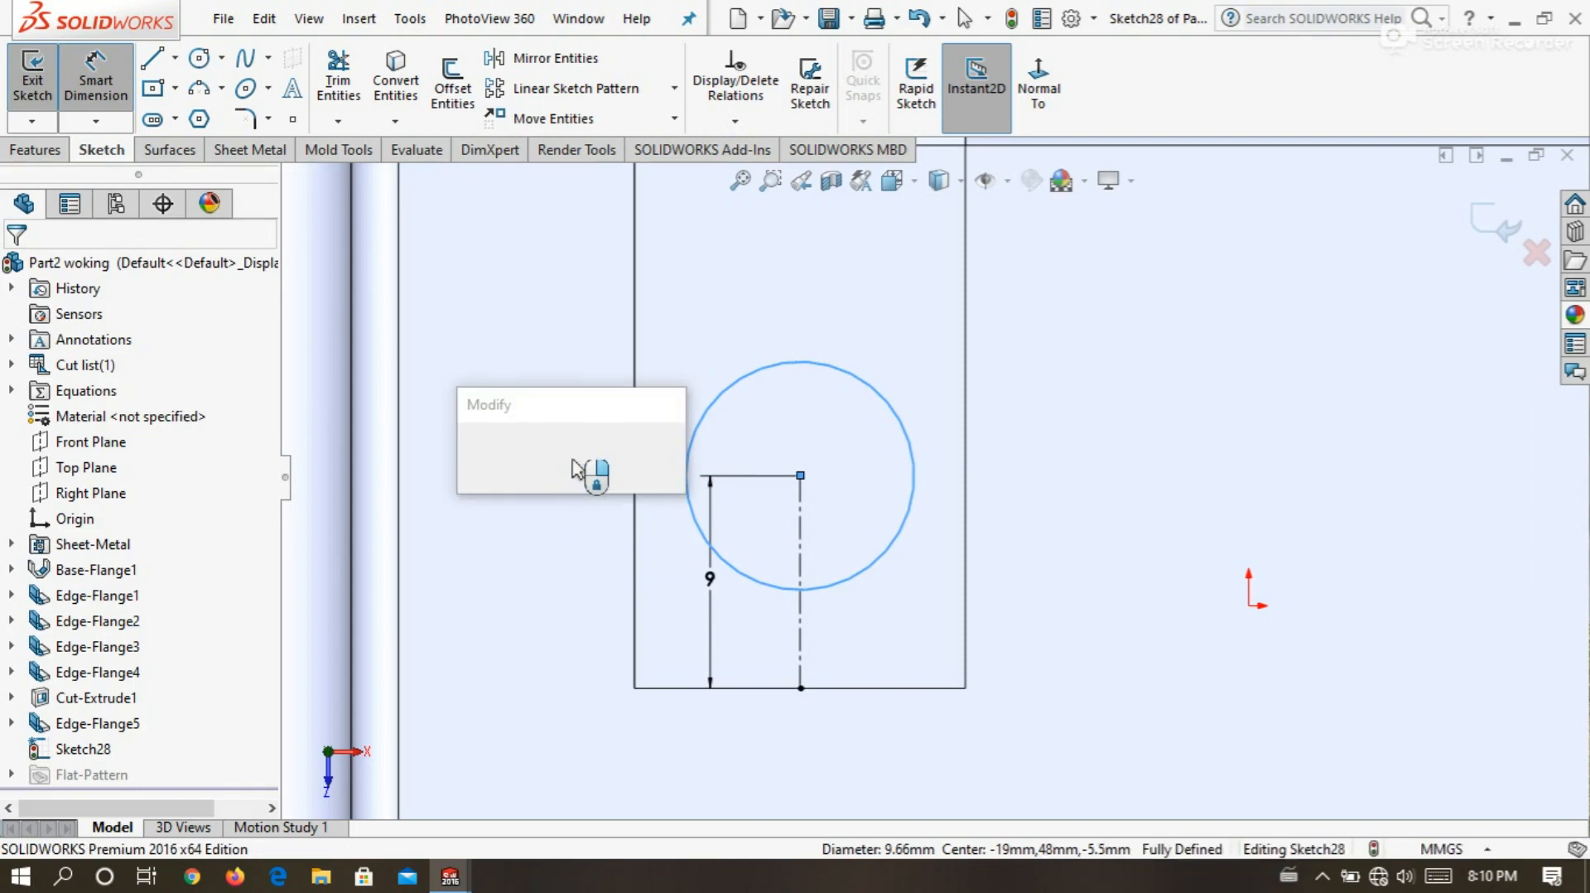
pyautogui.write('8')
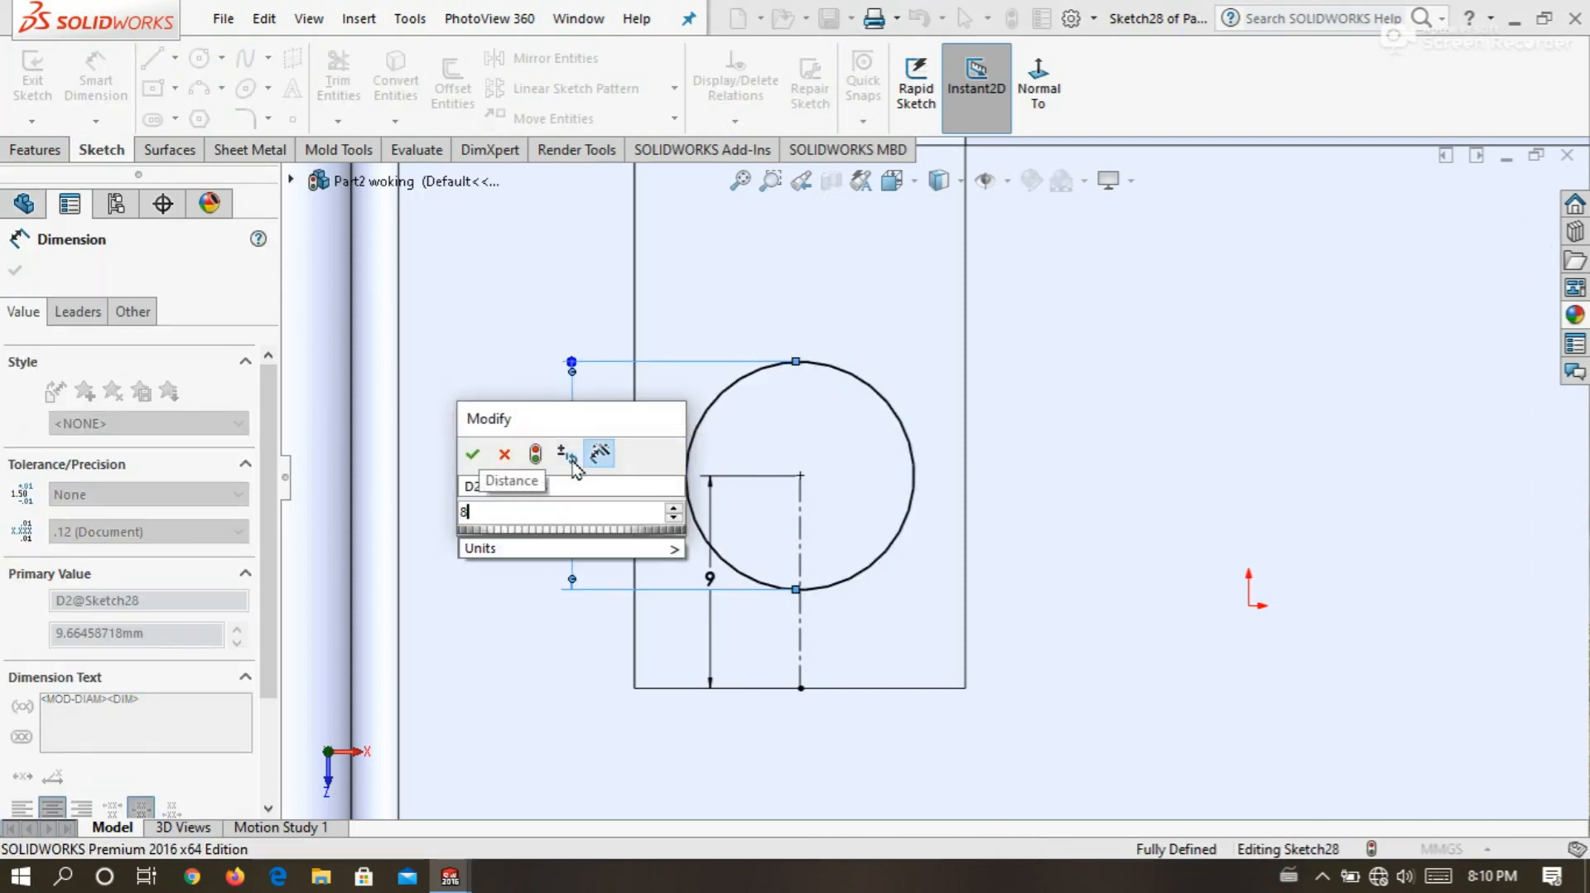
pyautogui.press('Return')
pyautogui.scroll(6, 573, 454)
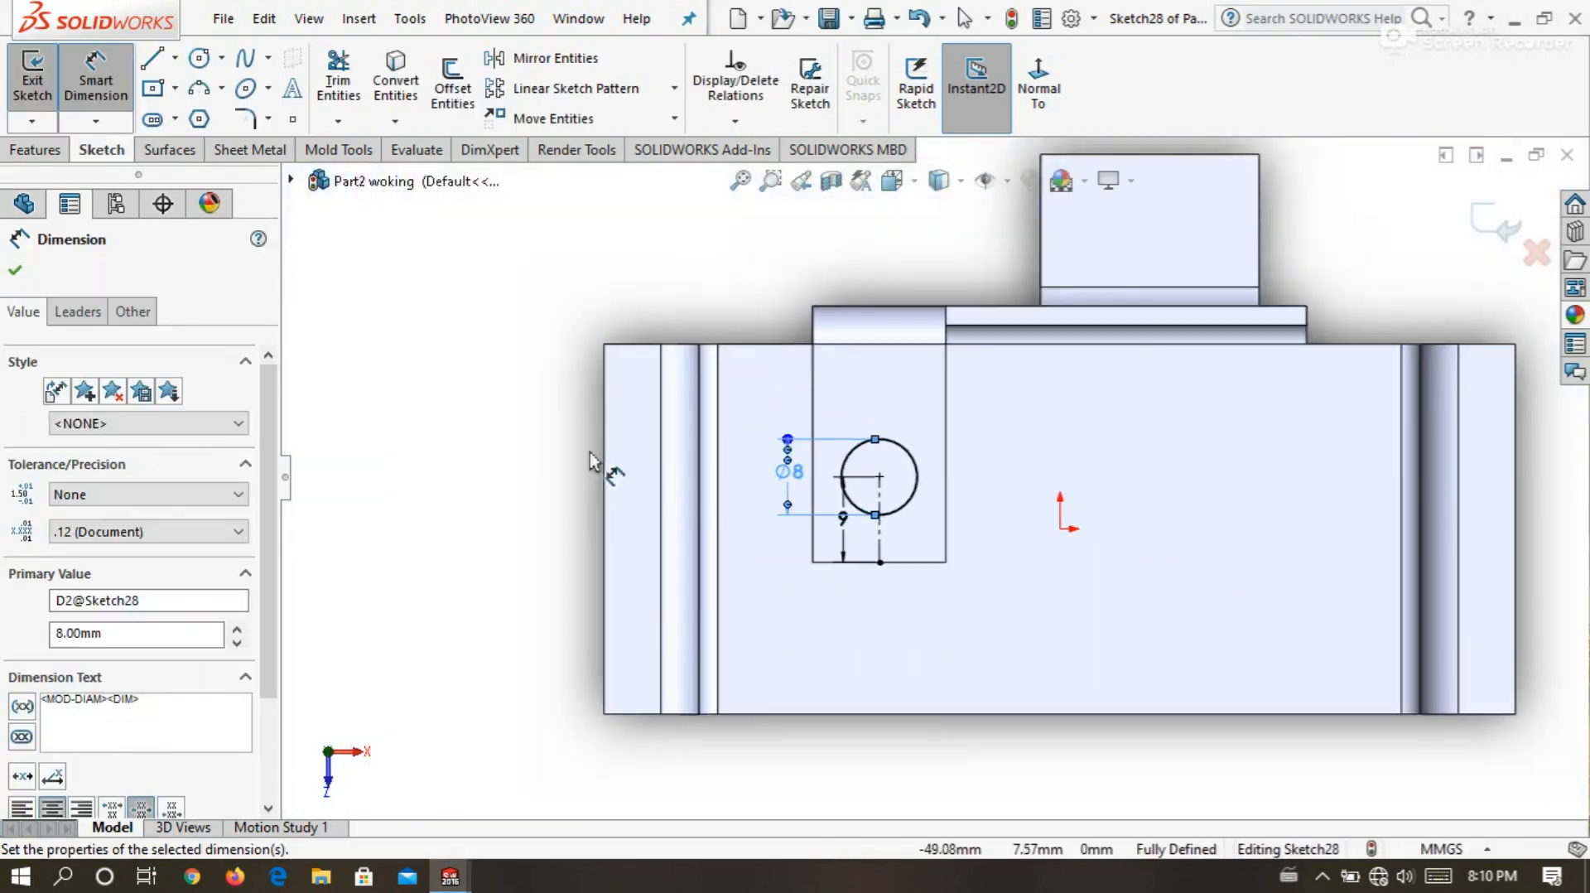
pyautogui.scroll(-2, 1214, 314)
pyautogui.click(1204, 291)
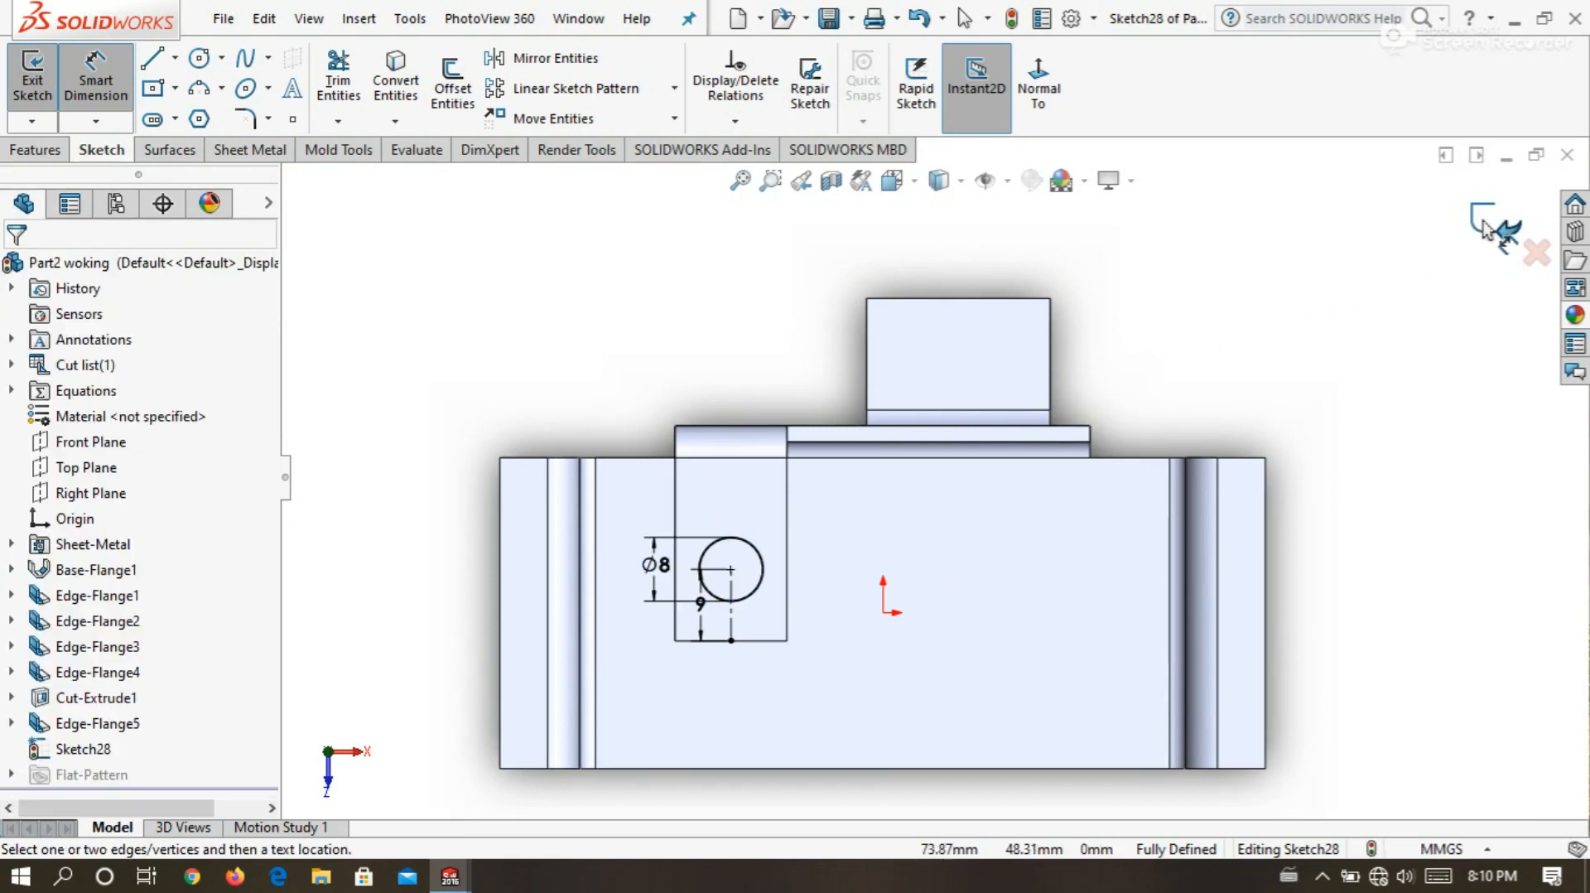
# Exit the sketch and cut the 8 mm circle through the inward flange with a blind Extruded Cut linked to the sheet thickness.
pyautogui.click(1484, 224)
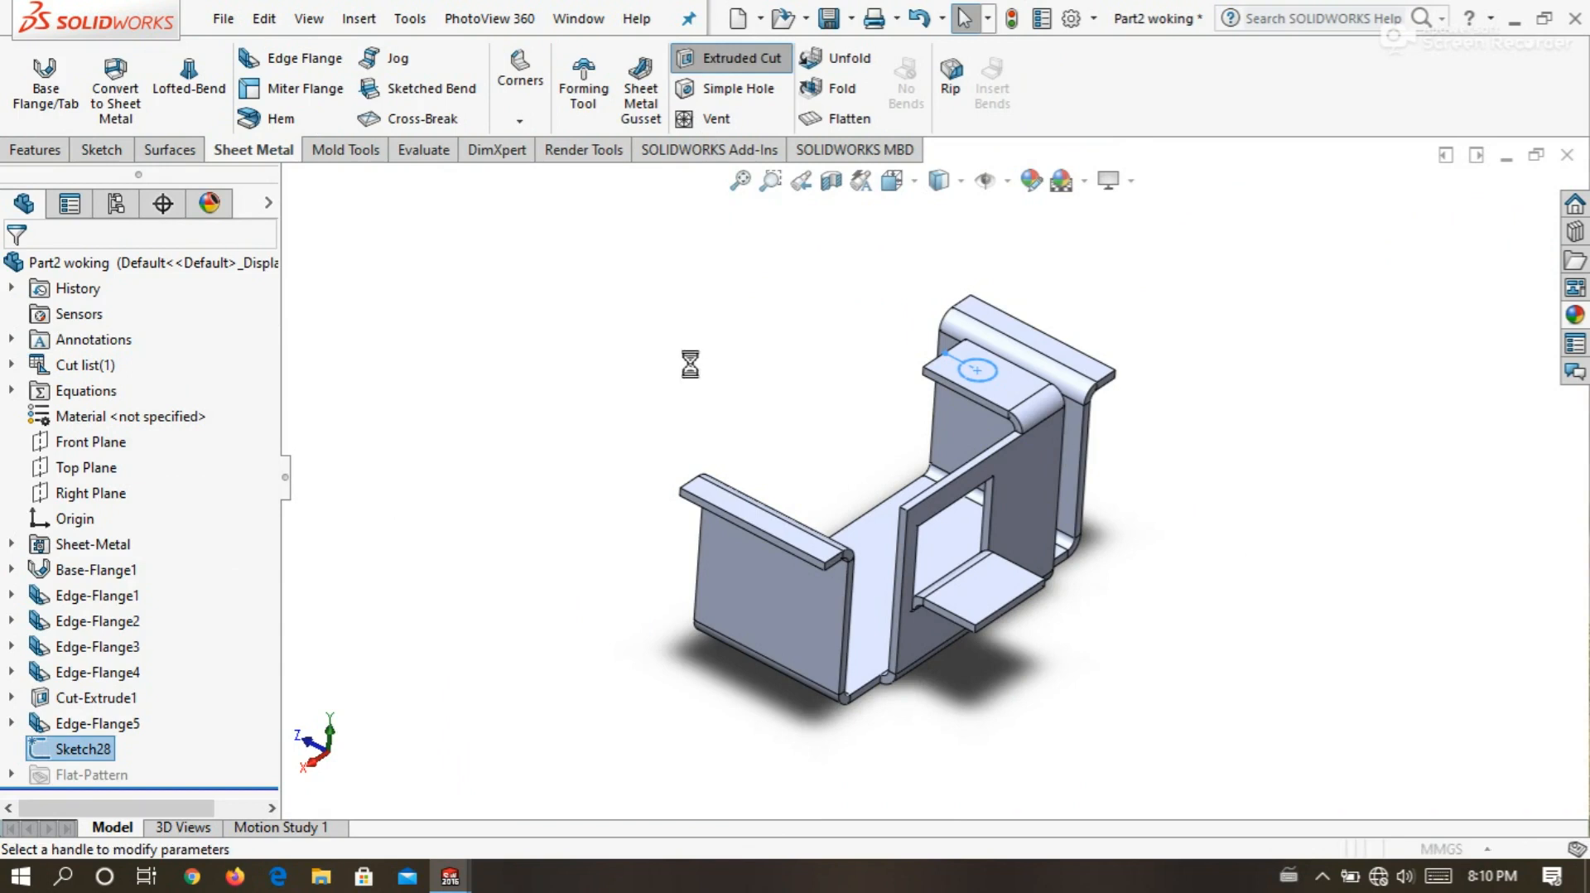
pyautogui.scroll(-3, 984, 402)
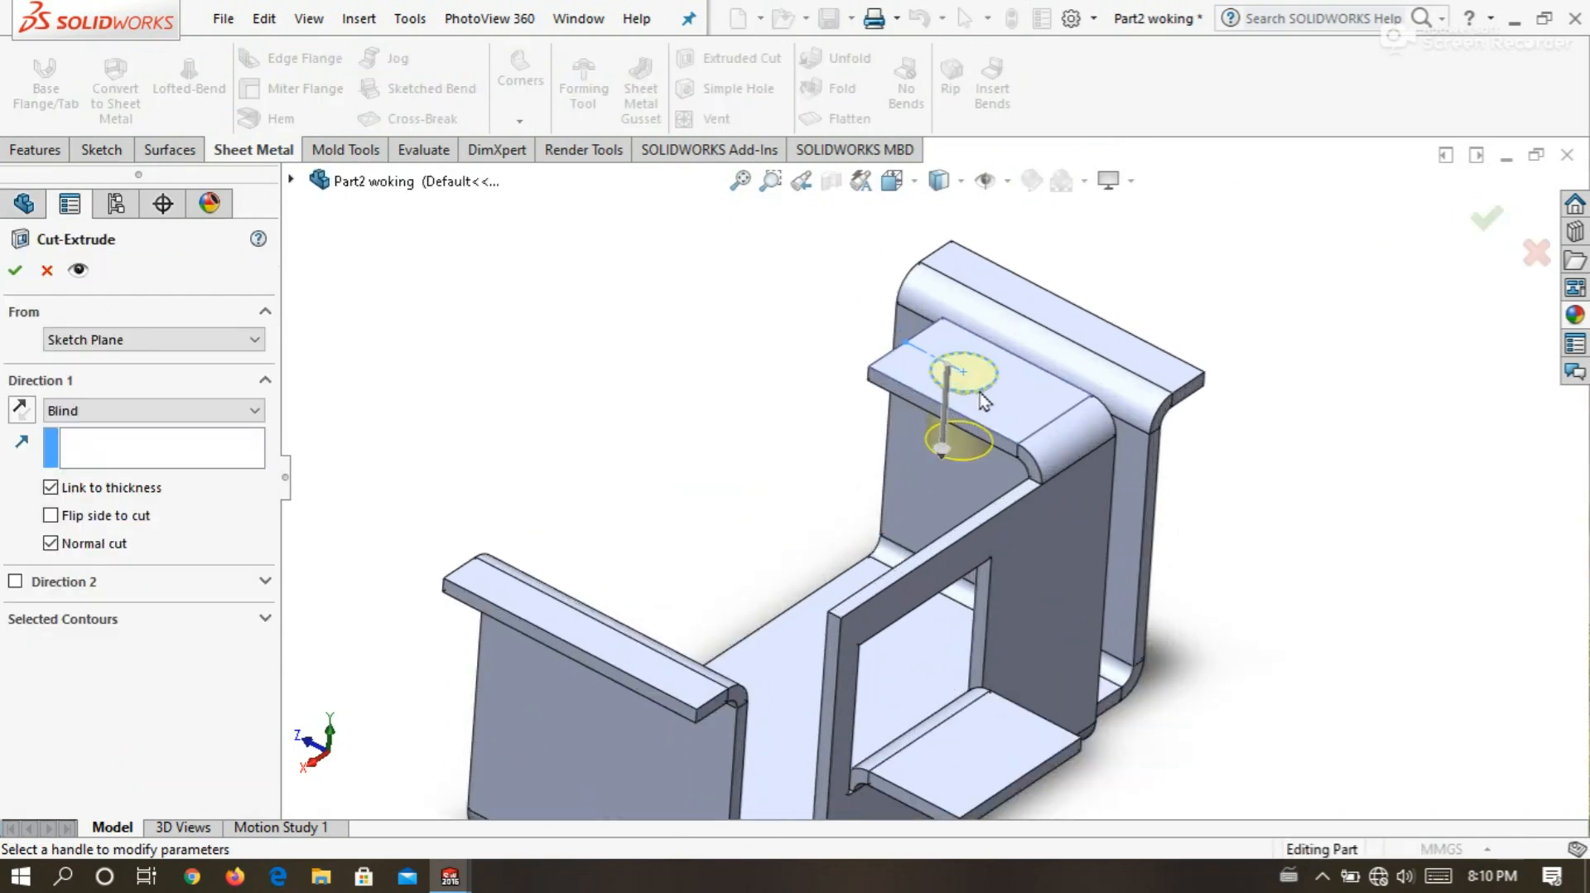
pyautogui.click(15, 270)
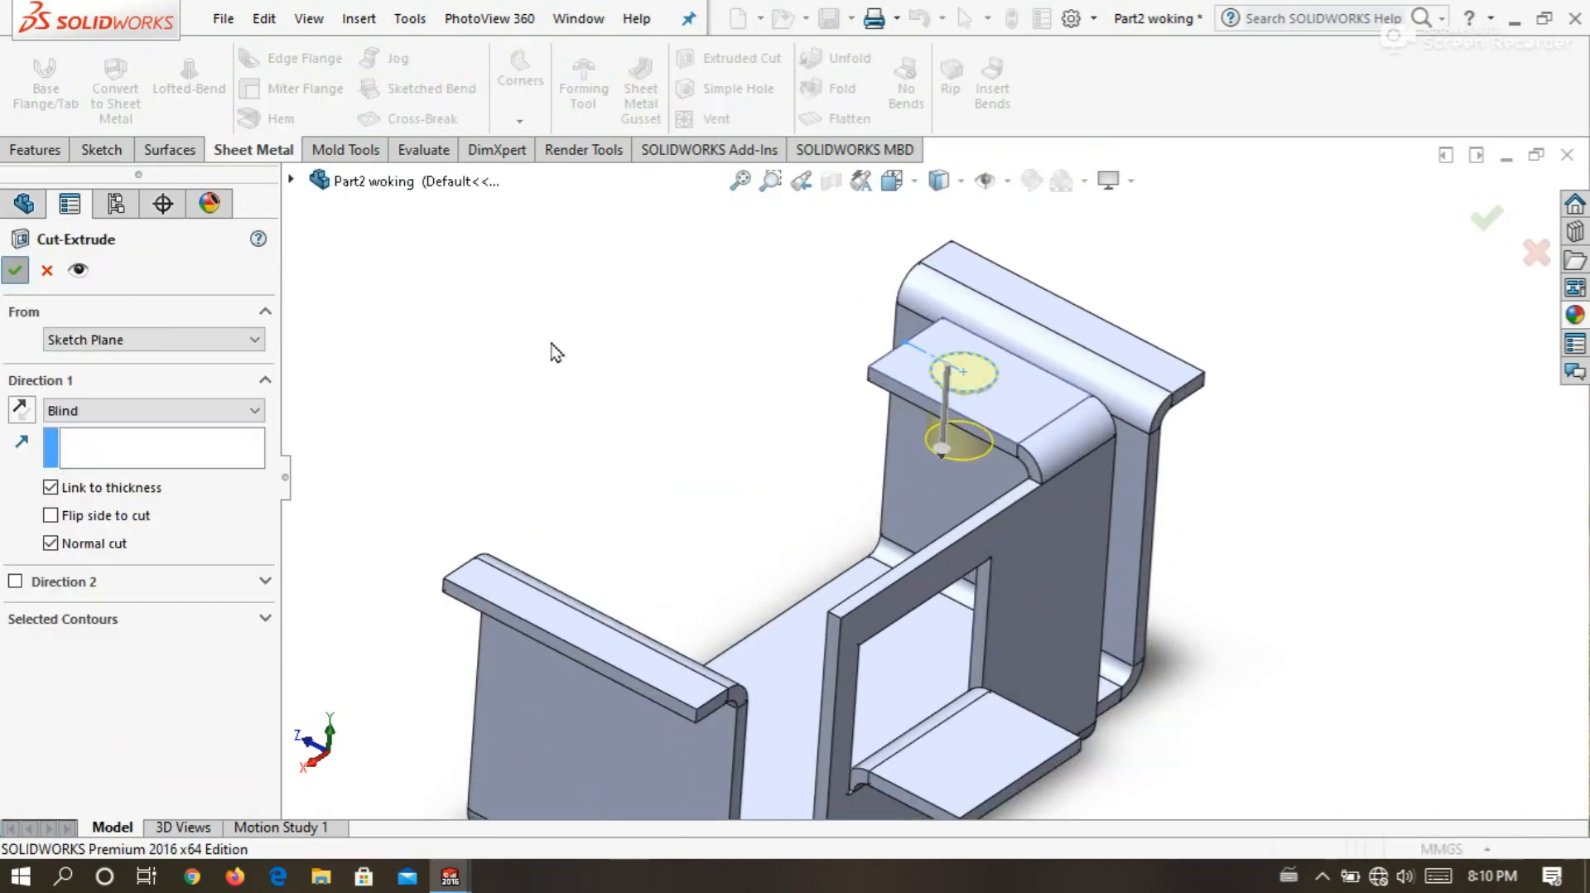
# Start a new sketch on the upper face of the flange projecting from the rectangular opening.
pyautogui.scroll(3, 550, 333)
pyautogui.scroll(-4, 1000, 665)
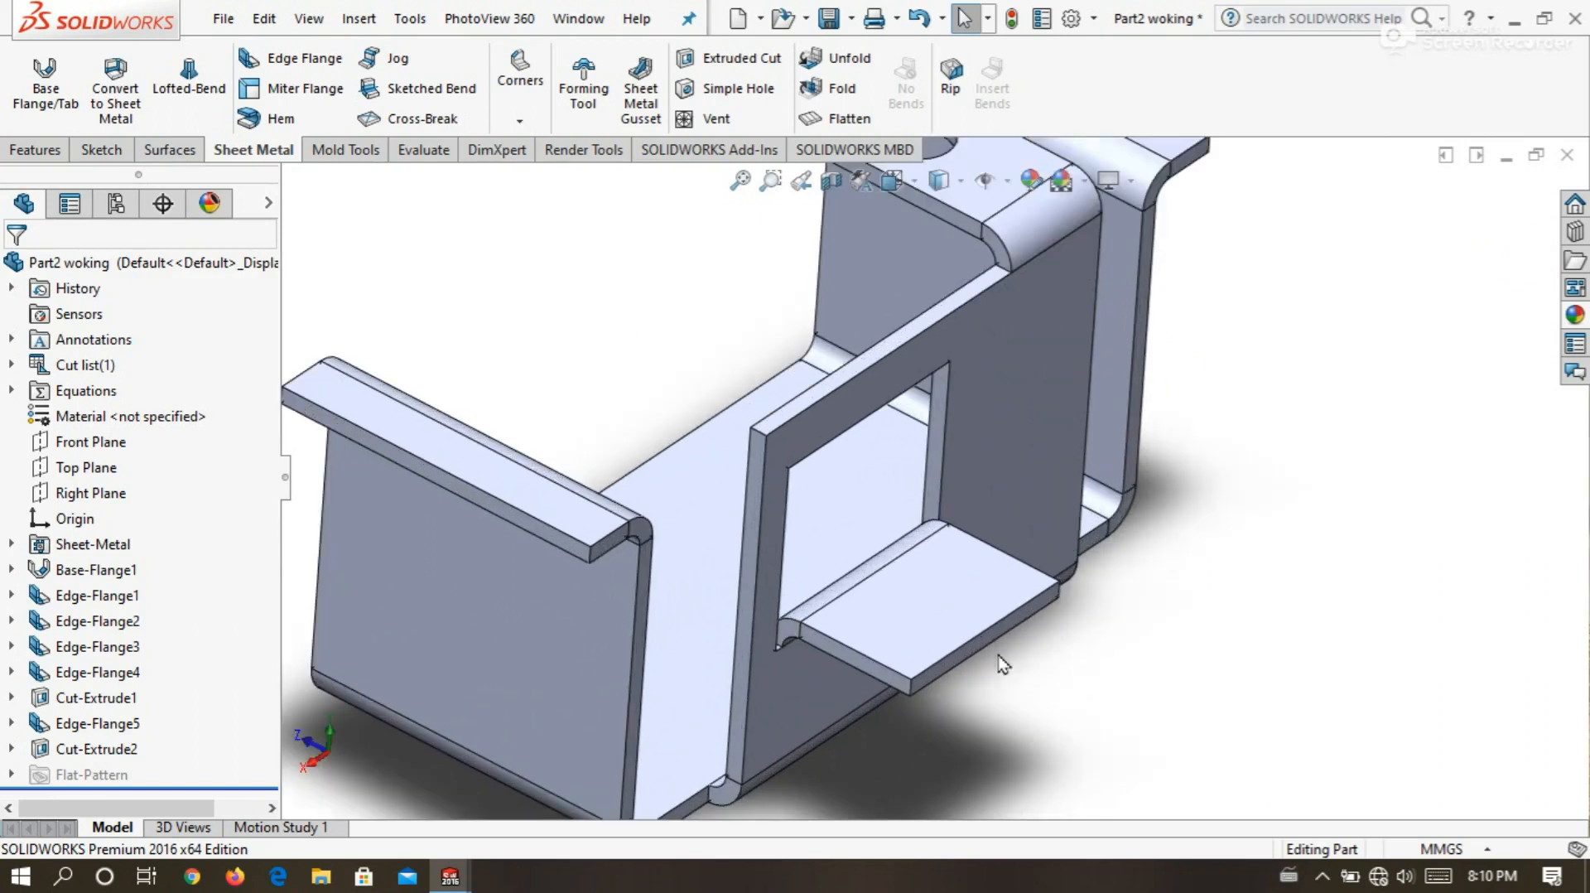
pyautogui.rightClick(952, 617)
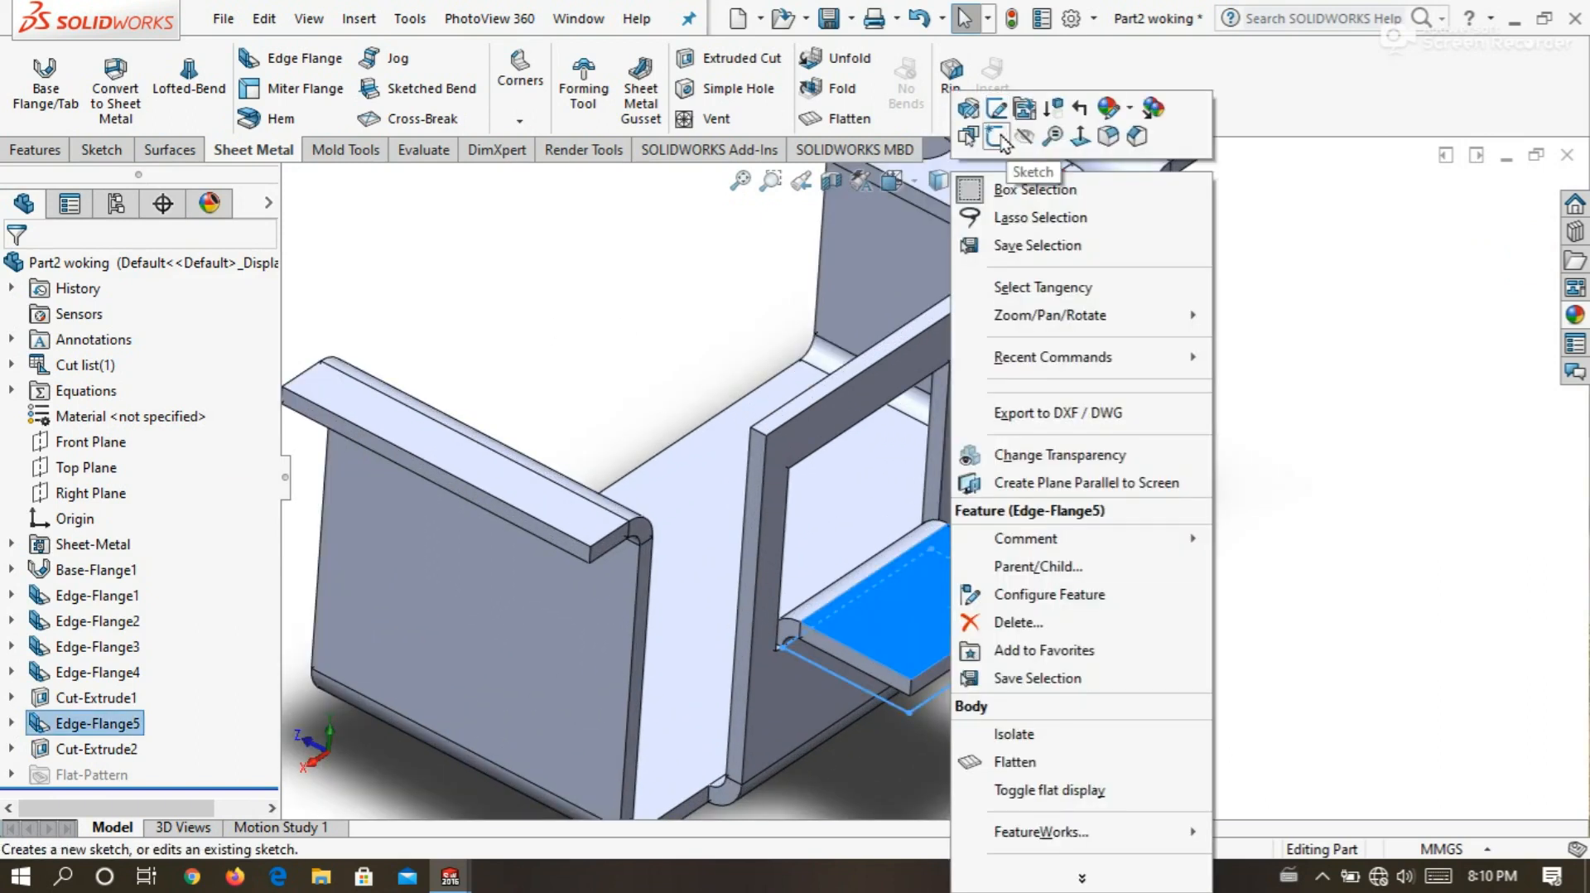
pyautogui.click(997, 135)
pyautogui.scroll(-4, 1109, 303)
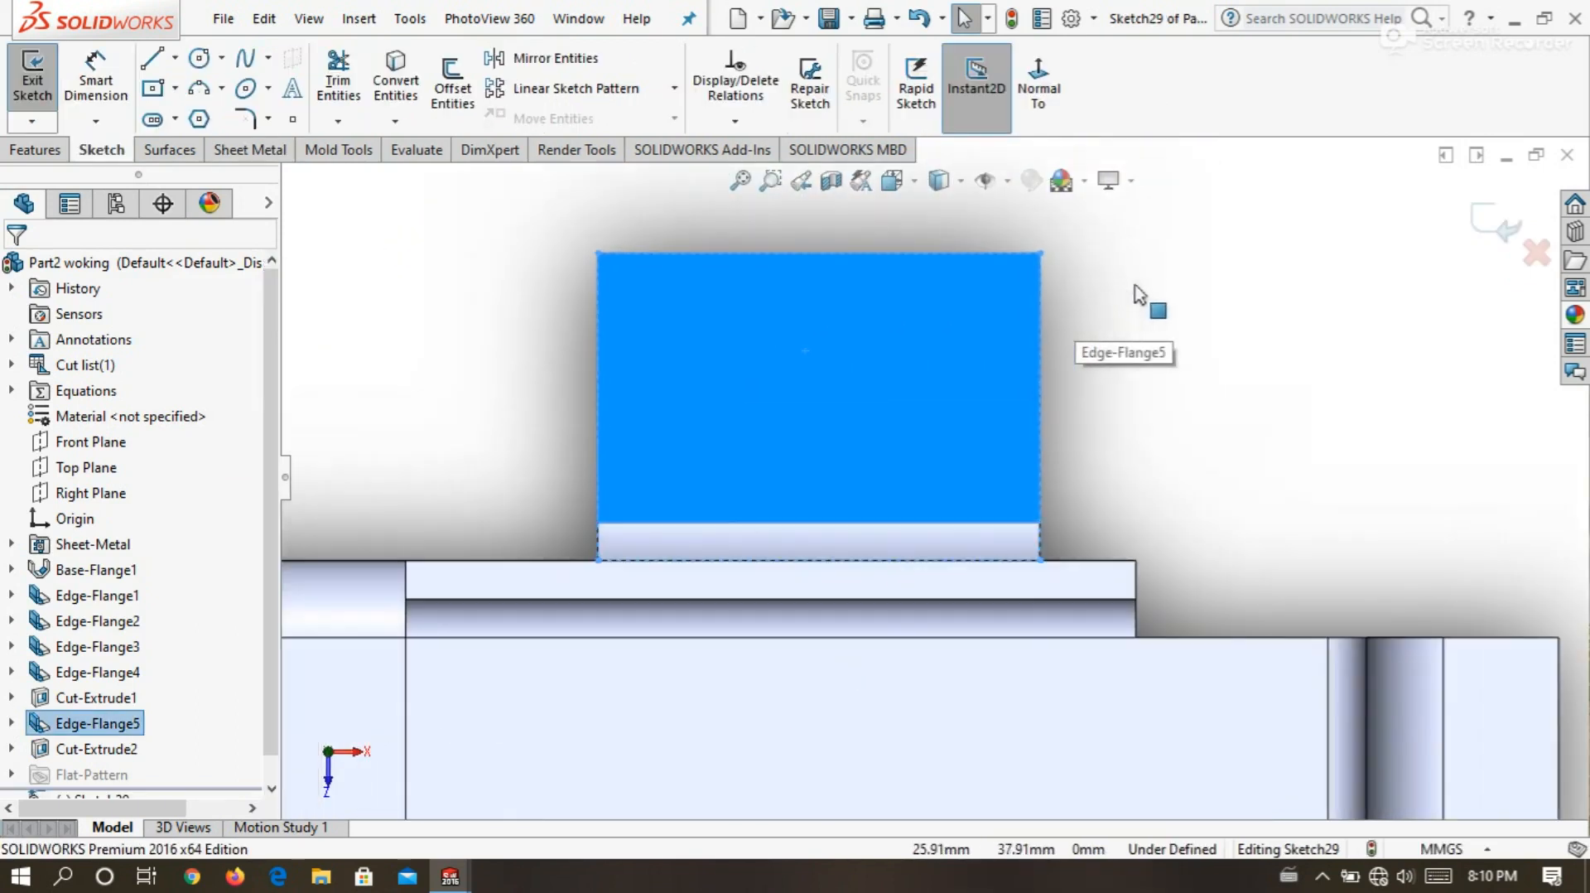
pyautogui.click(1101, 303)
# Sketch a vertical centerline about 8.6 mm long from the midpoint of the opening flange's free edge toward its bend.
pyautogui.click(175, 60)
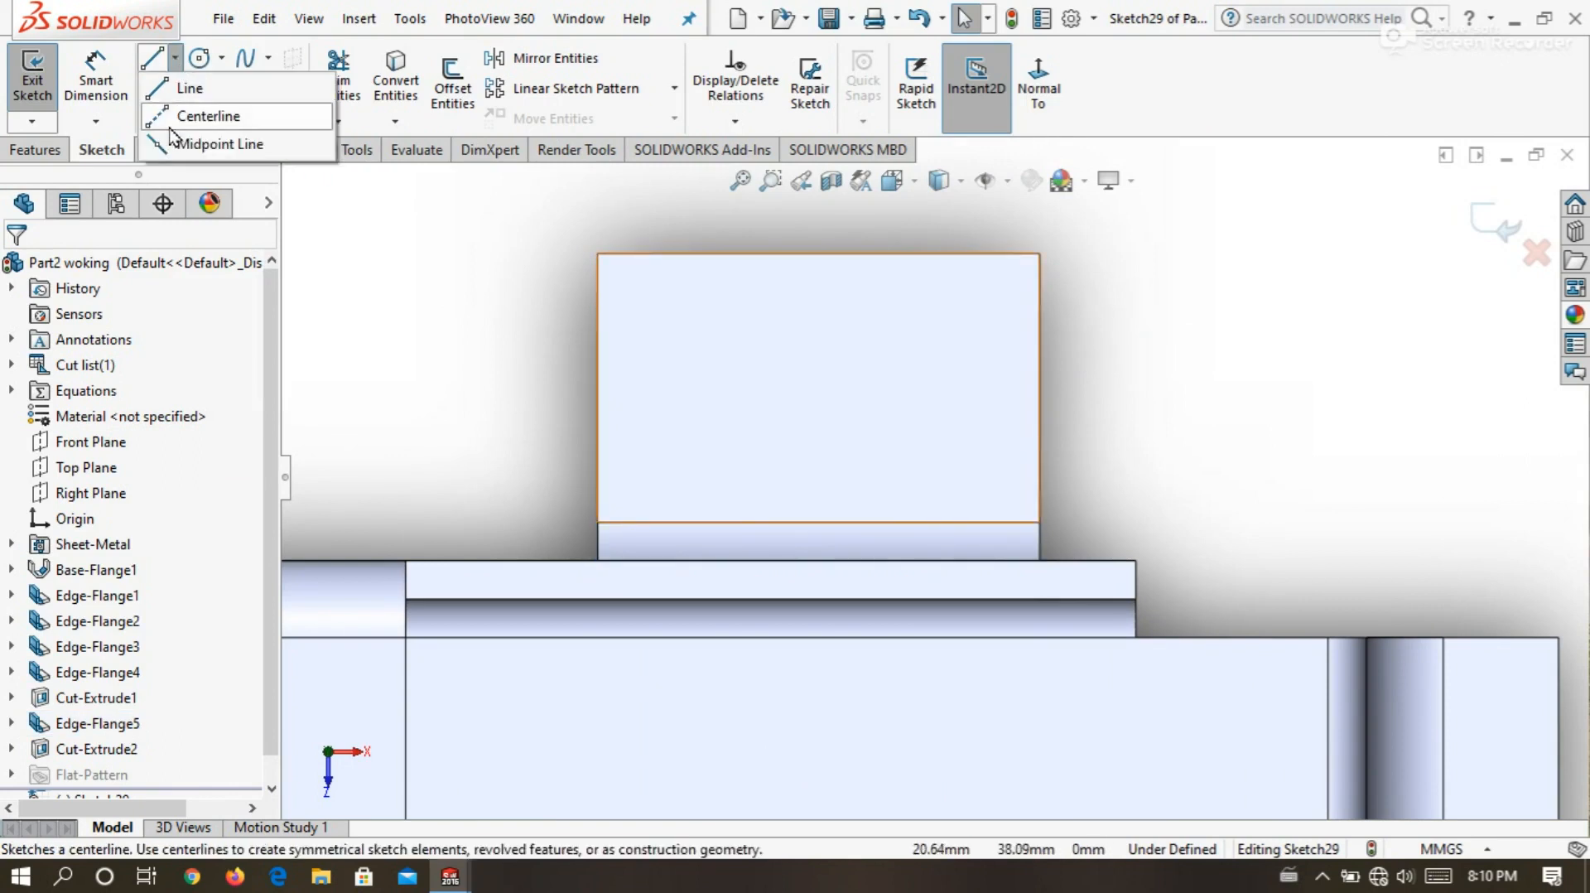
pyautogui.click(183, 117)
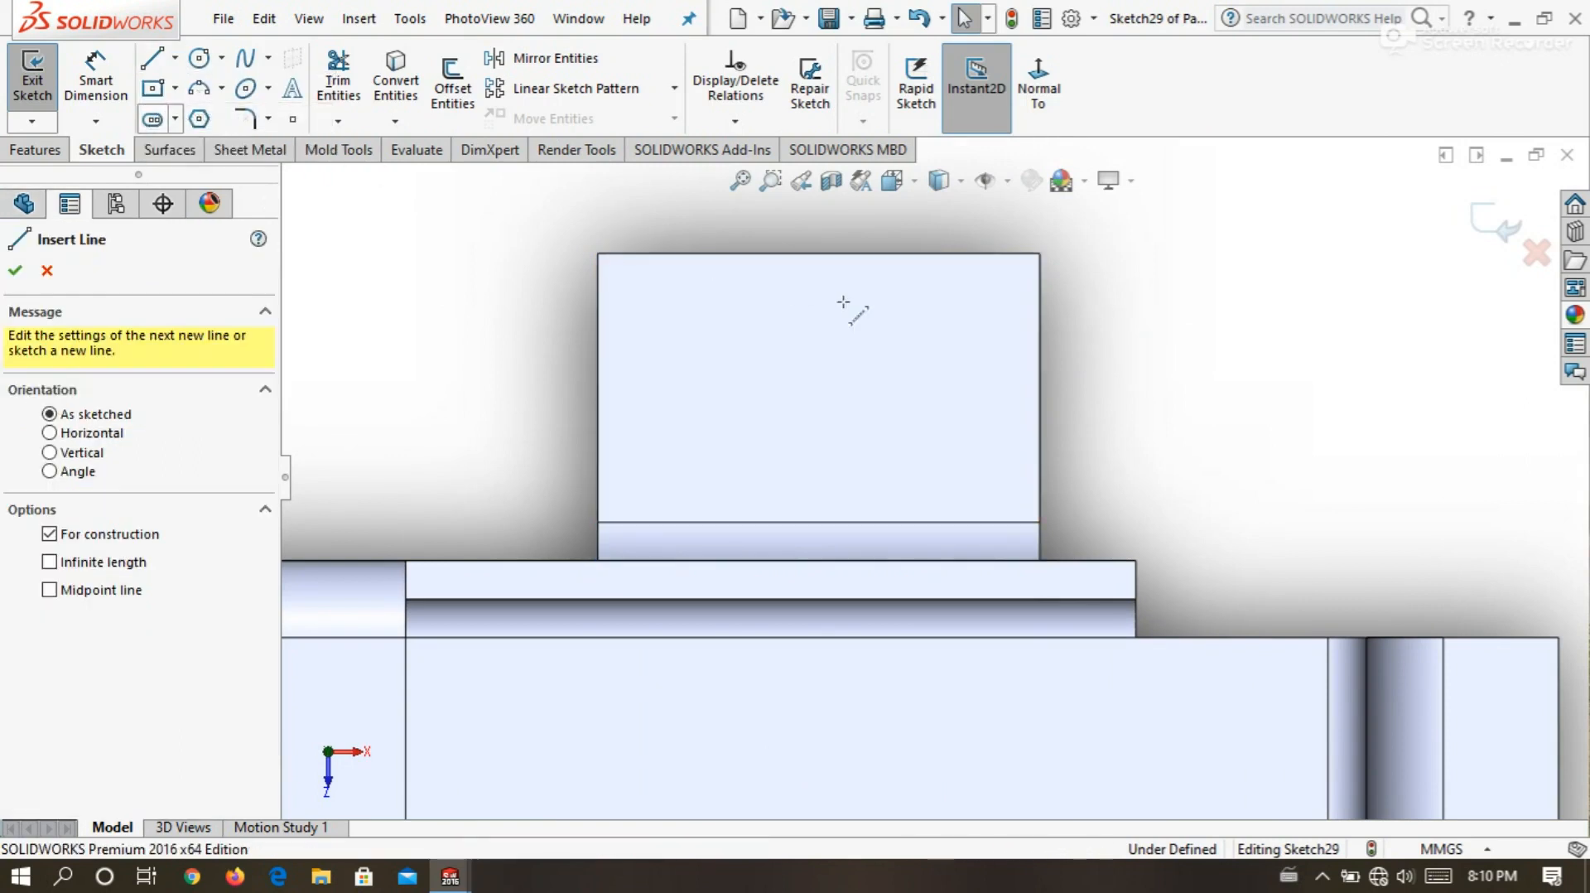
pyautogui.click(819, 252)
pyautogui.click(819, 419)
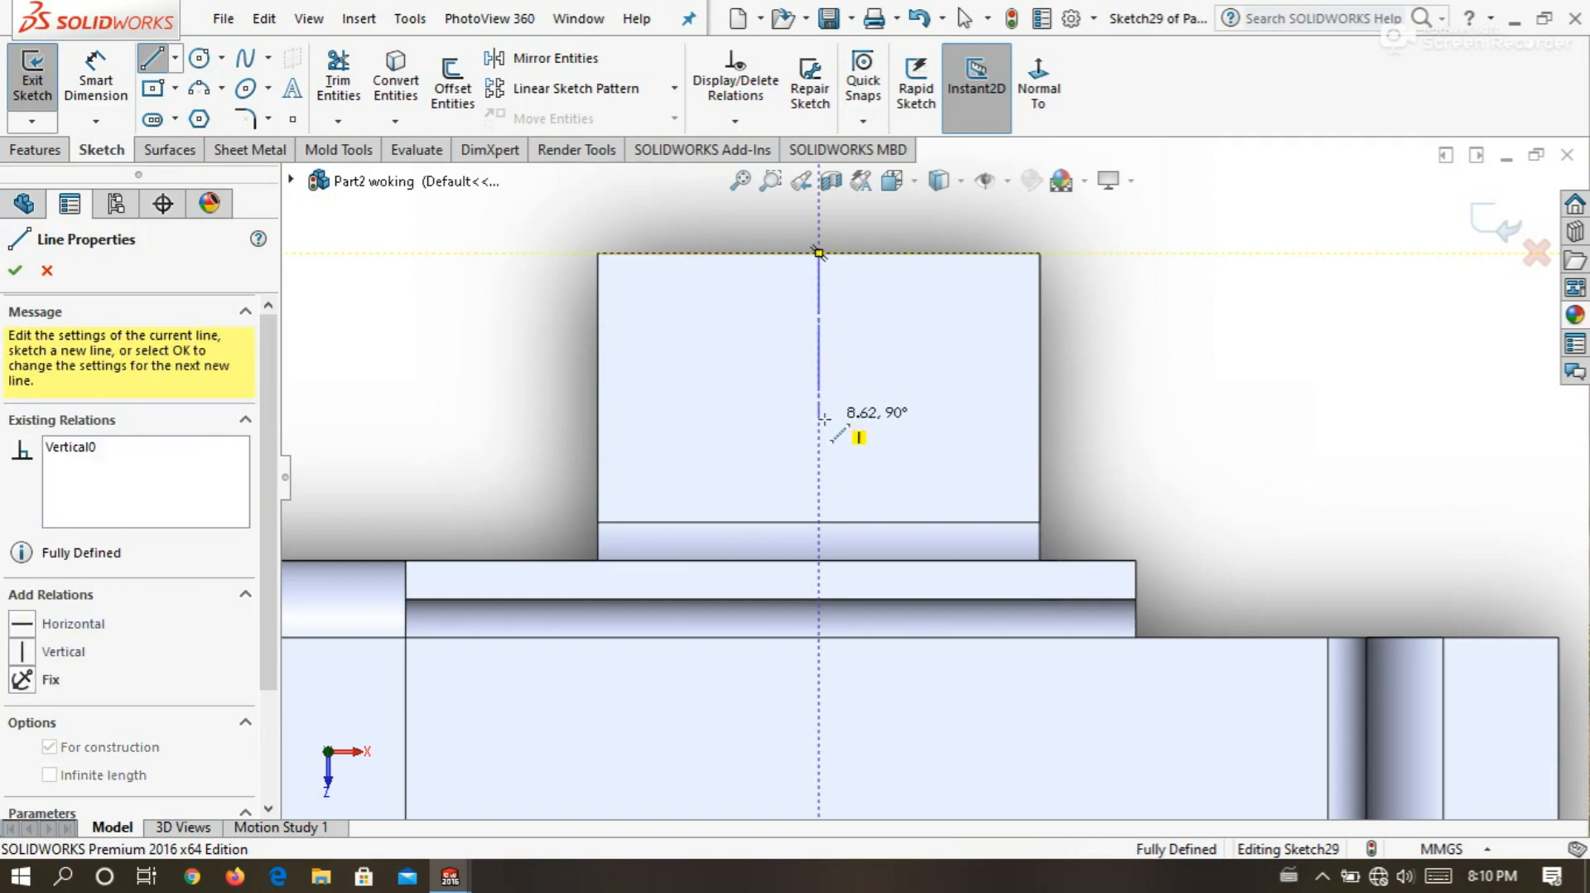
pyautogui.rightClick(466, 290)
pyautogui.click(496, 306)
# Dimension the length of the centerline on the opening flange and set it to 6 mm.
pyautogui.scroll(-2, 600, 228)
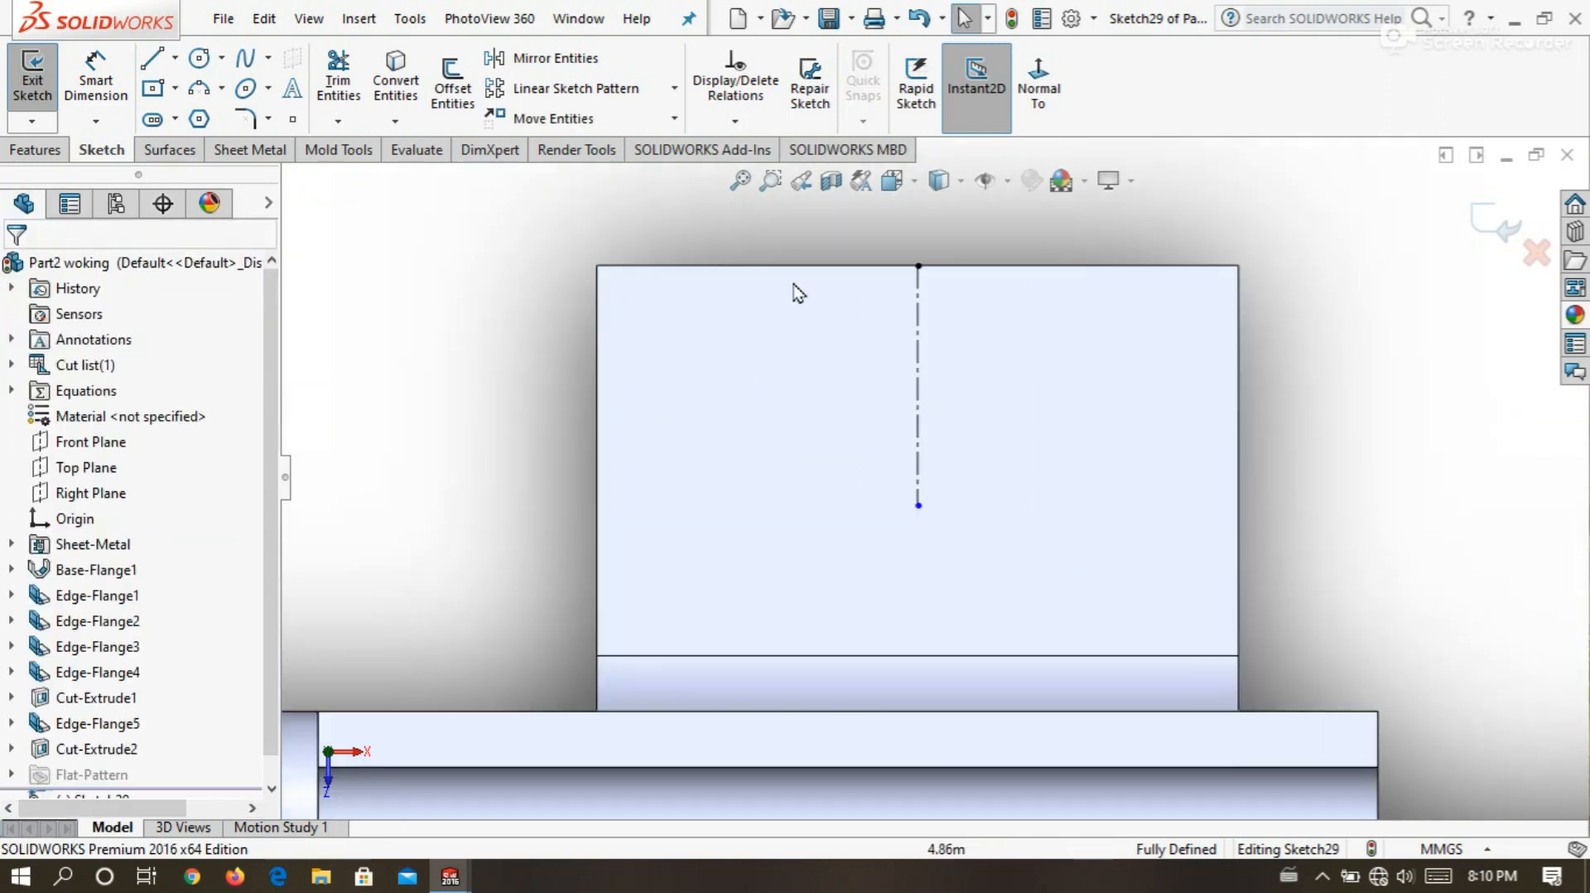
pyautogui.click(93, 81)
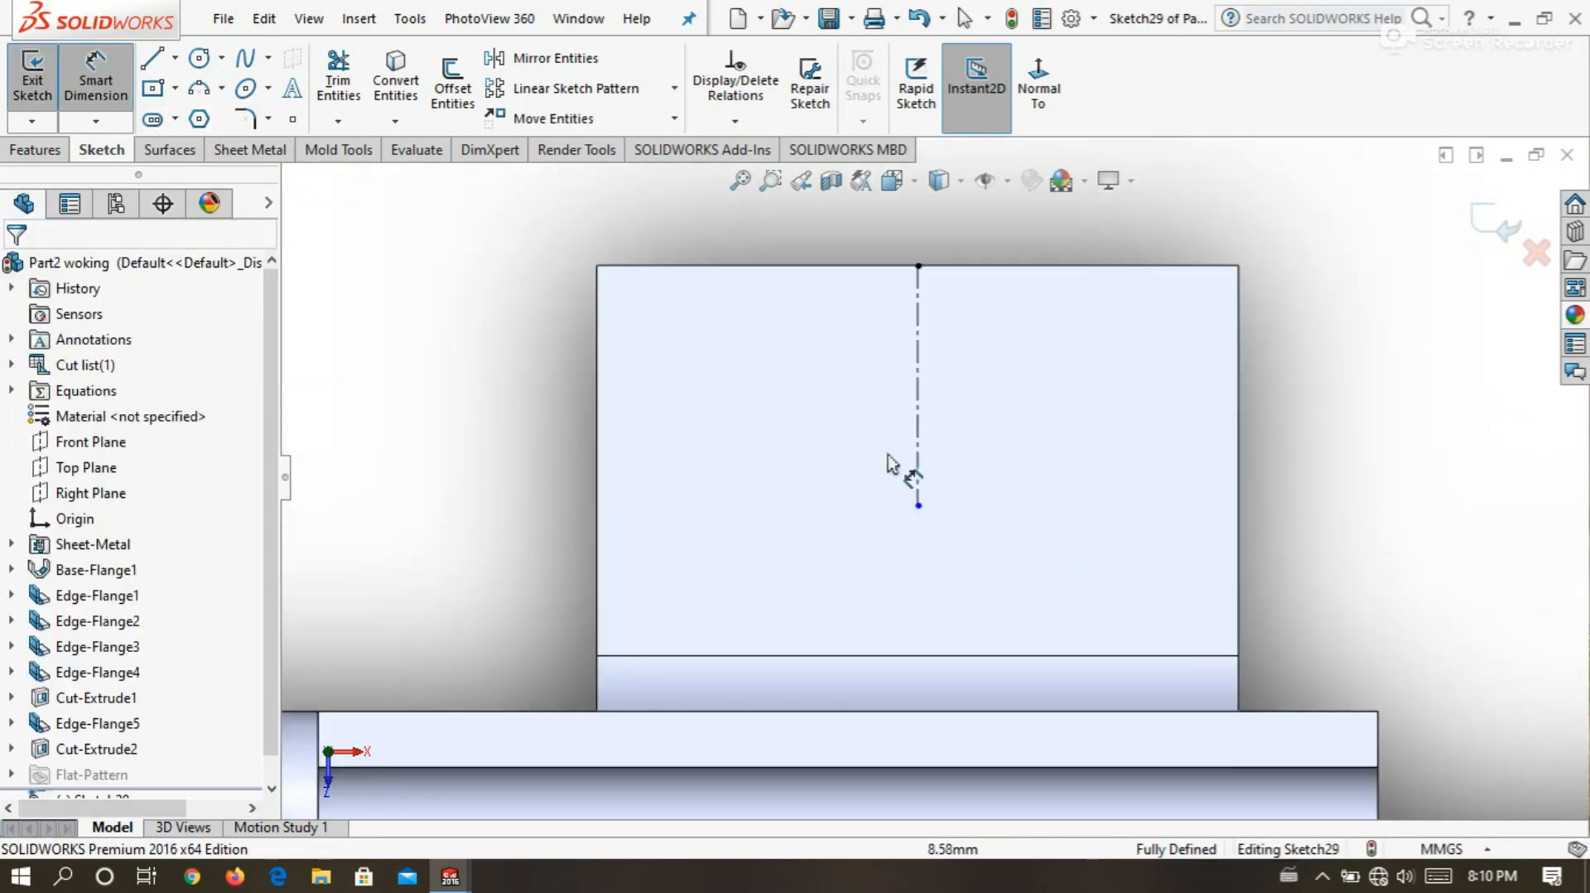
pyautogui.click(918, 362)
pyautogui.click(749, 399)
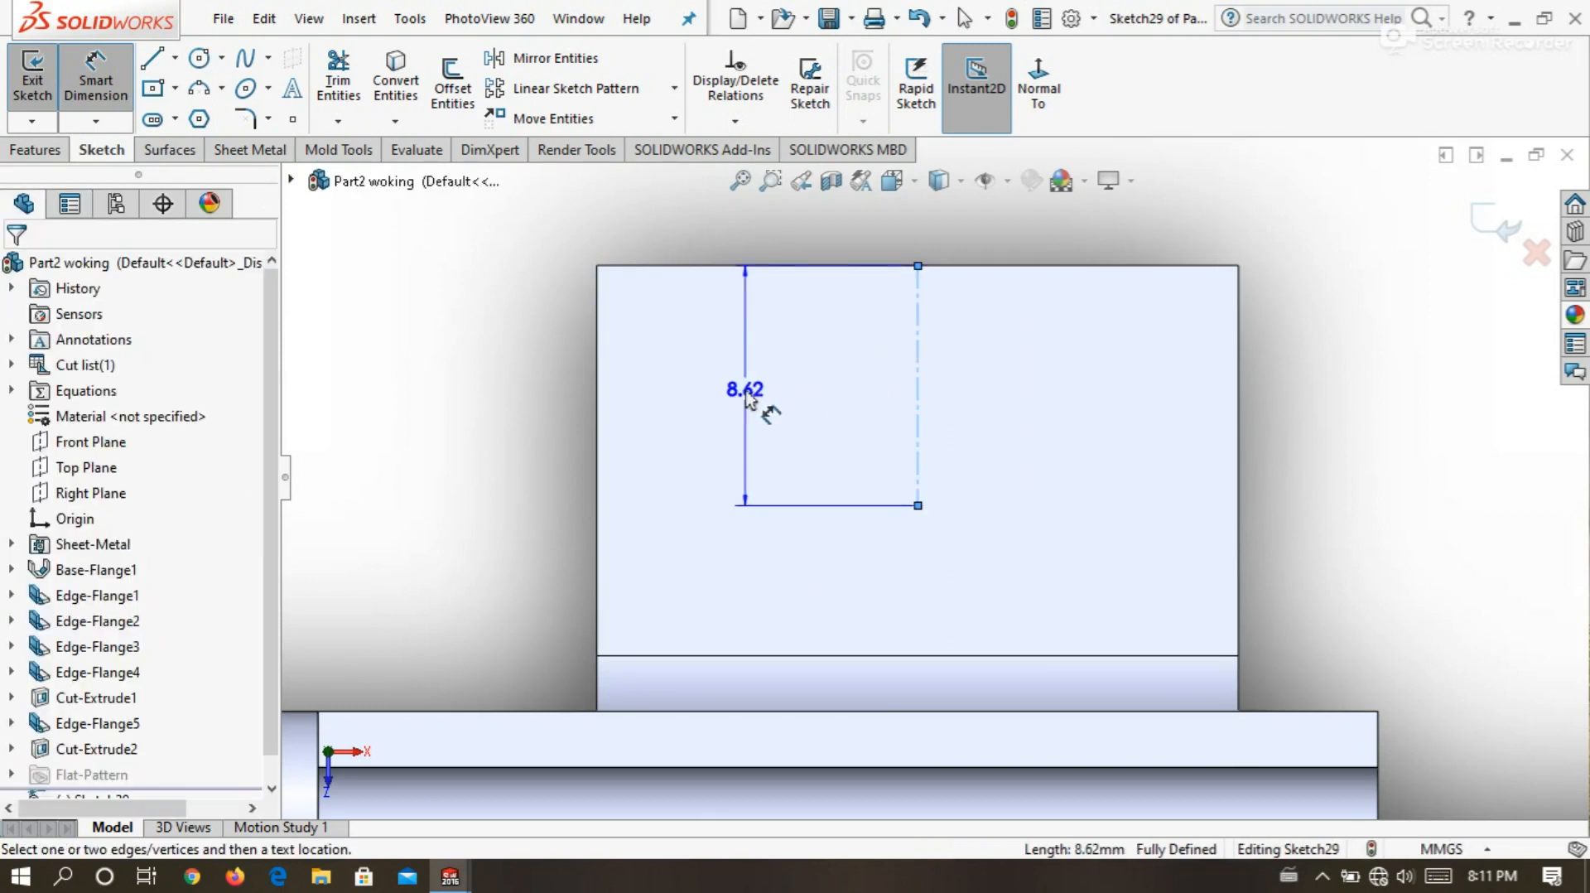
pyautogui.write('6')
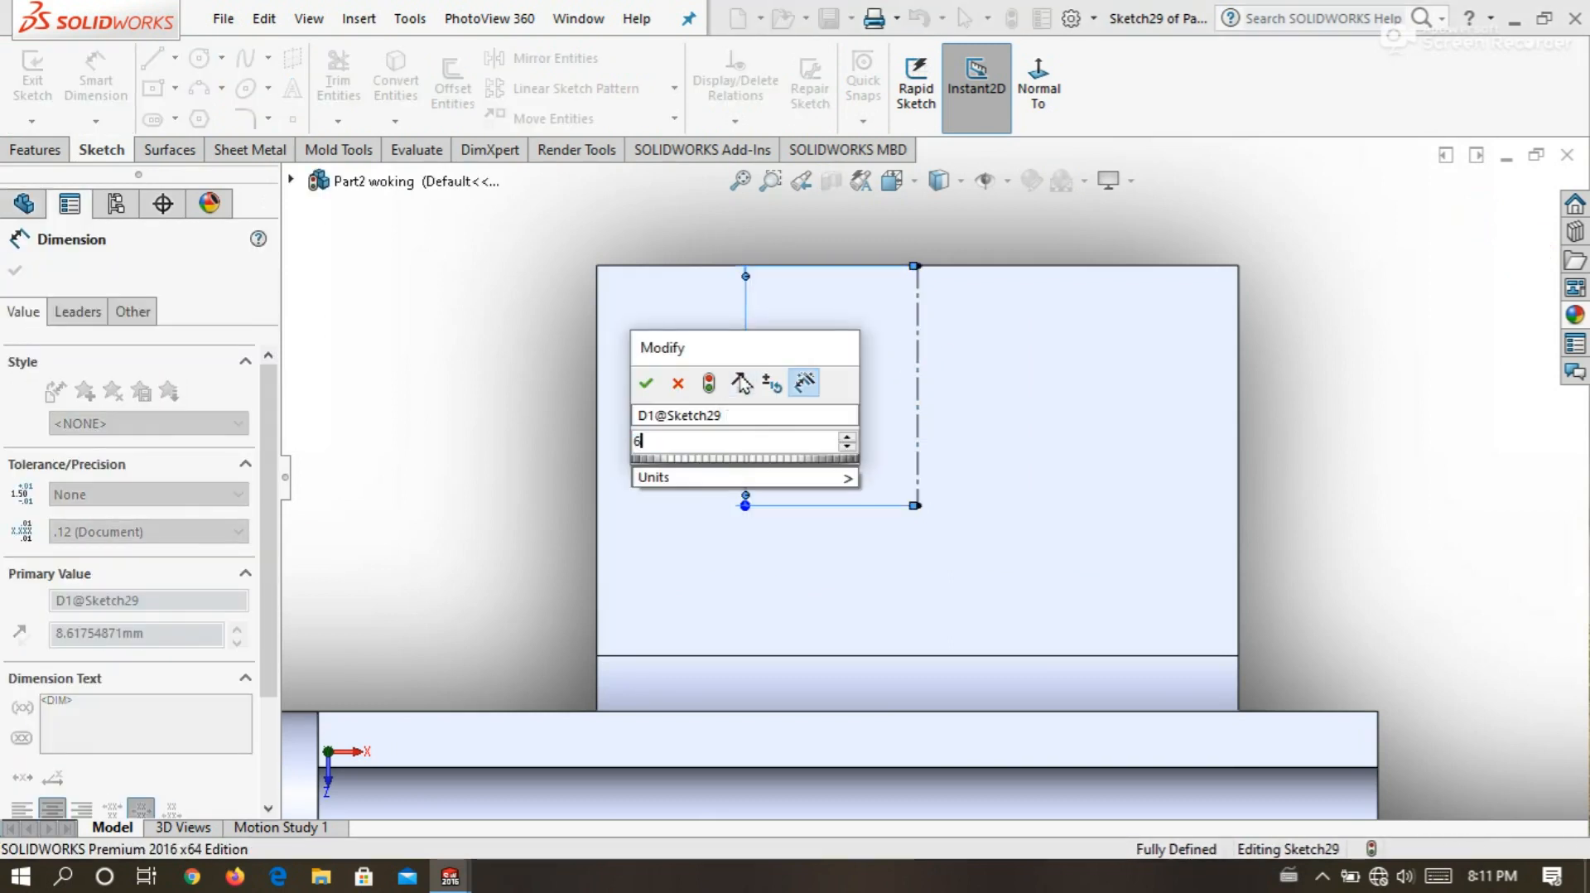
pyautogui.press('Return')
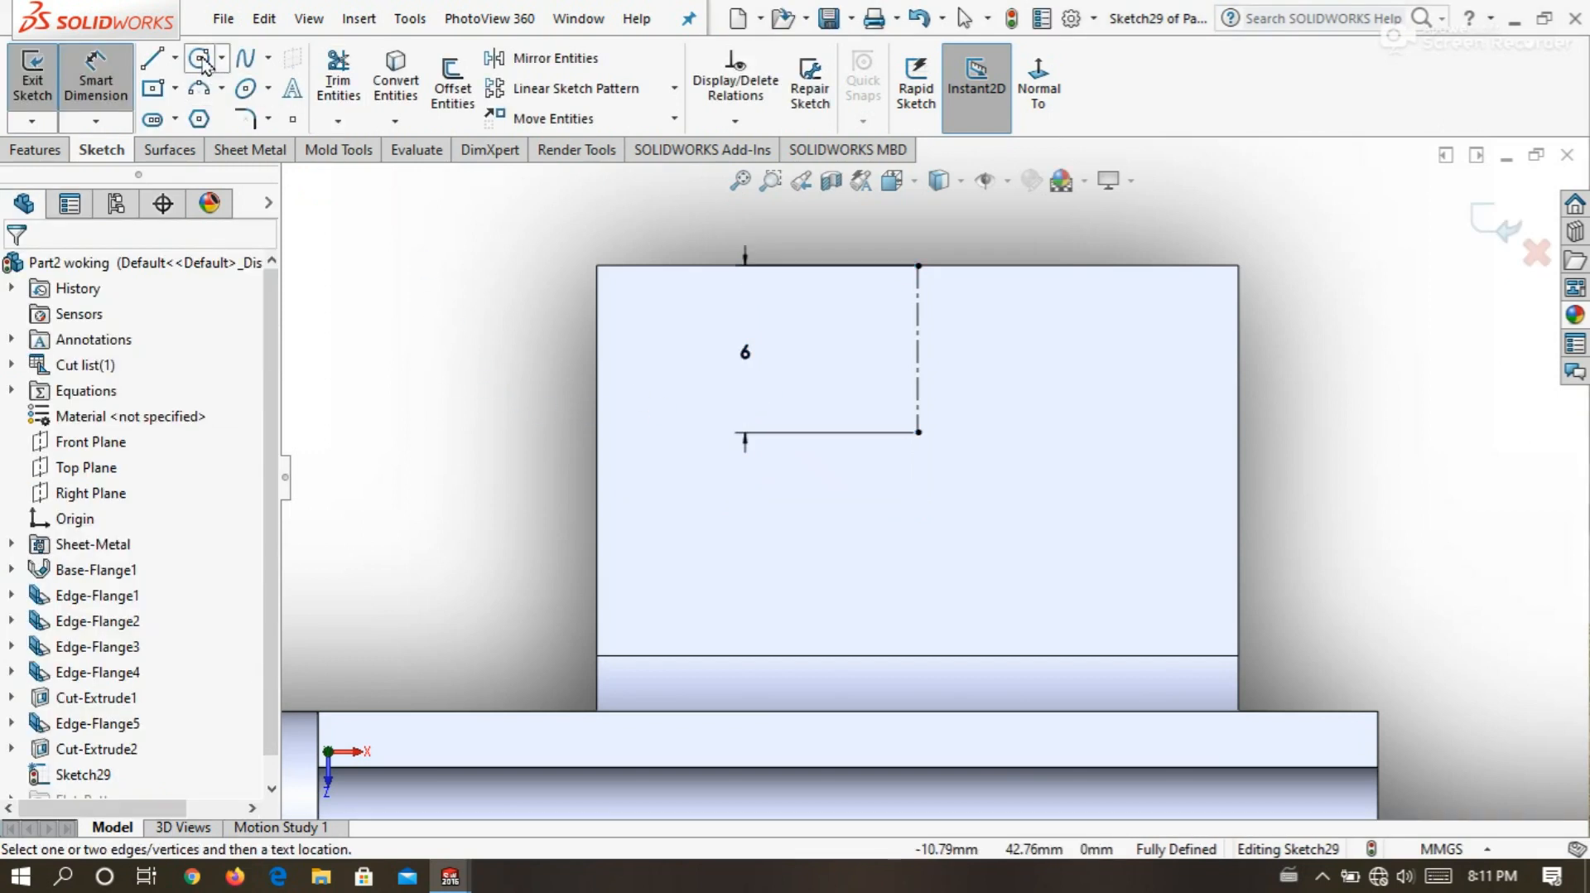
# Sketch a circle with a radius of about 3.8 mm centered on the inner endpoint of the 6 mm centerline.
pyautogui.click(199, 59)
pyautogui.click(918, 432)
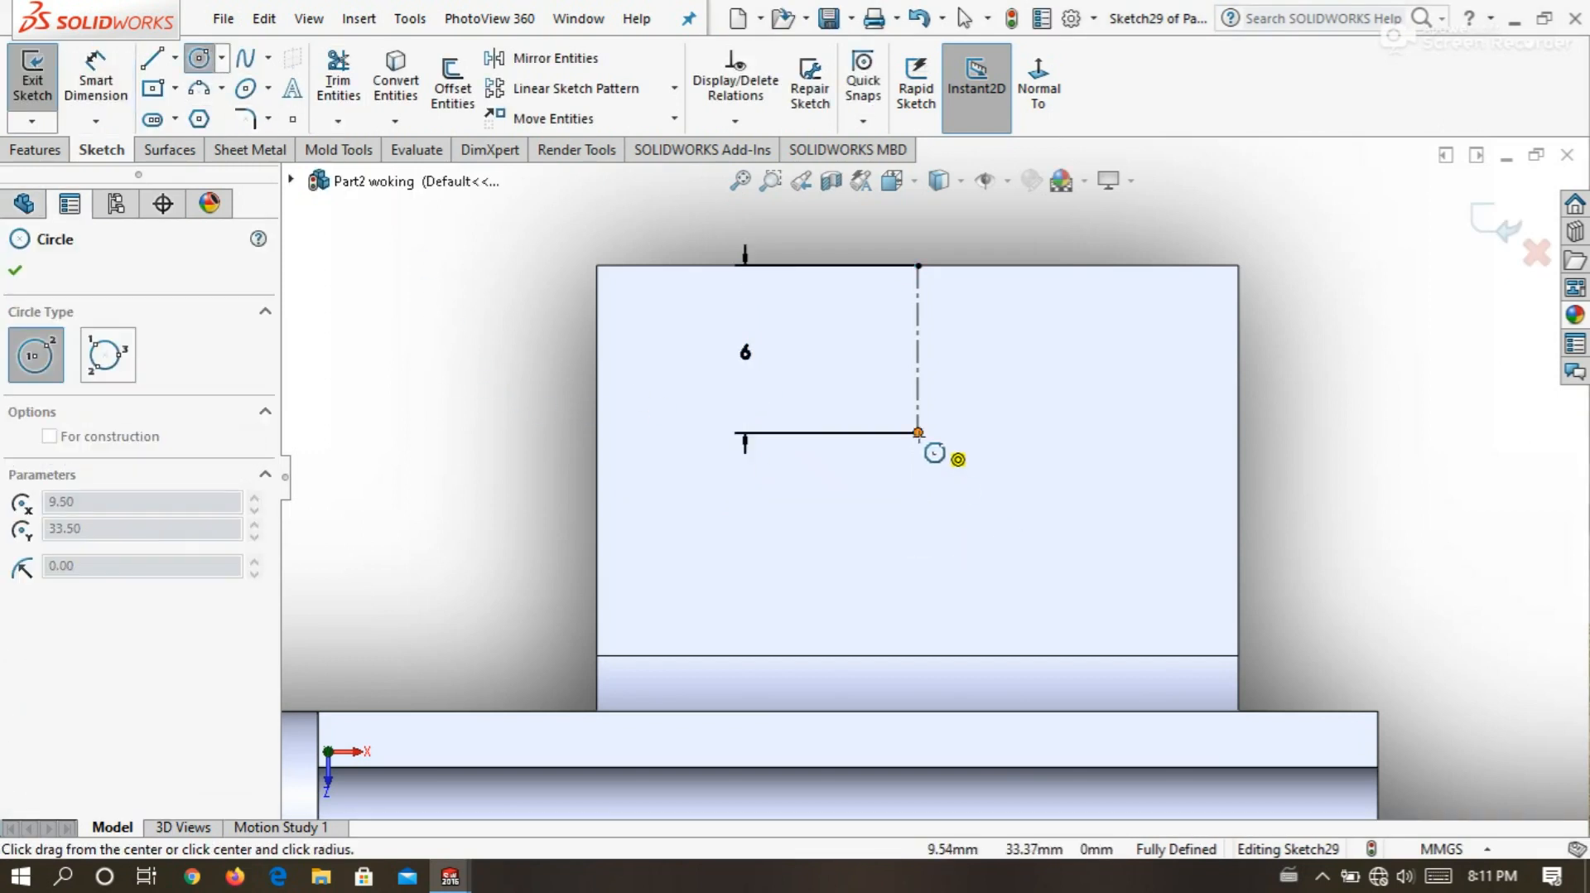
pyautogui.click(1012, 492)
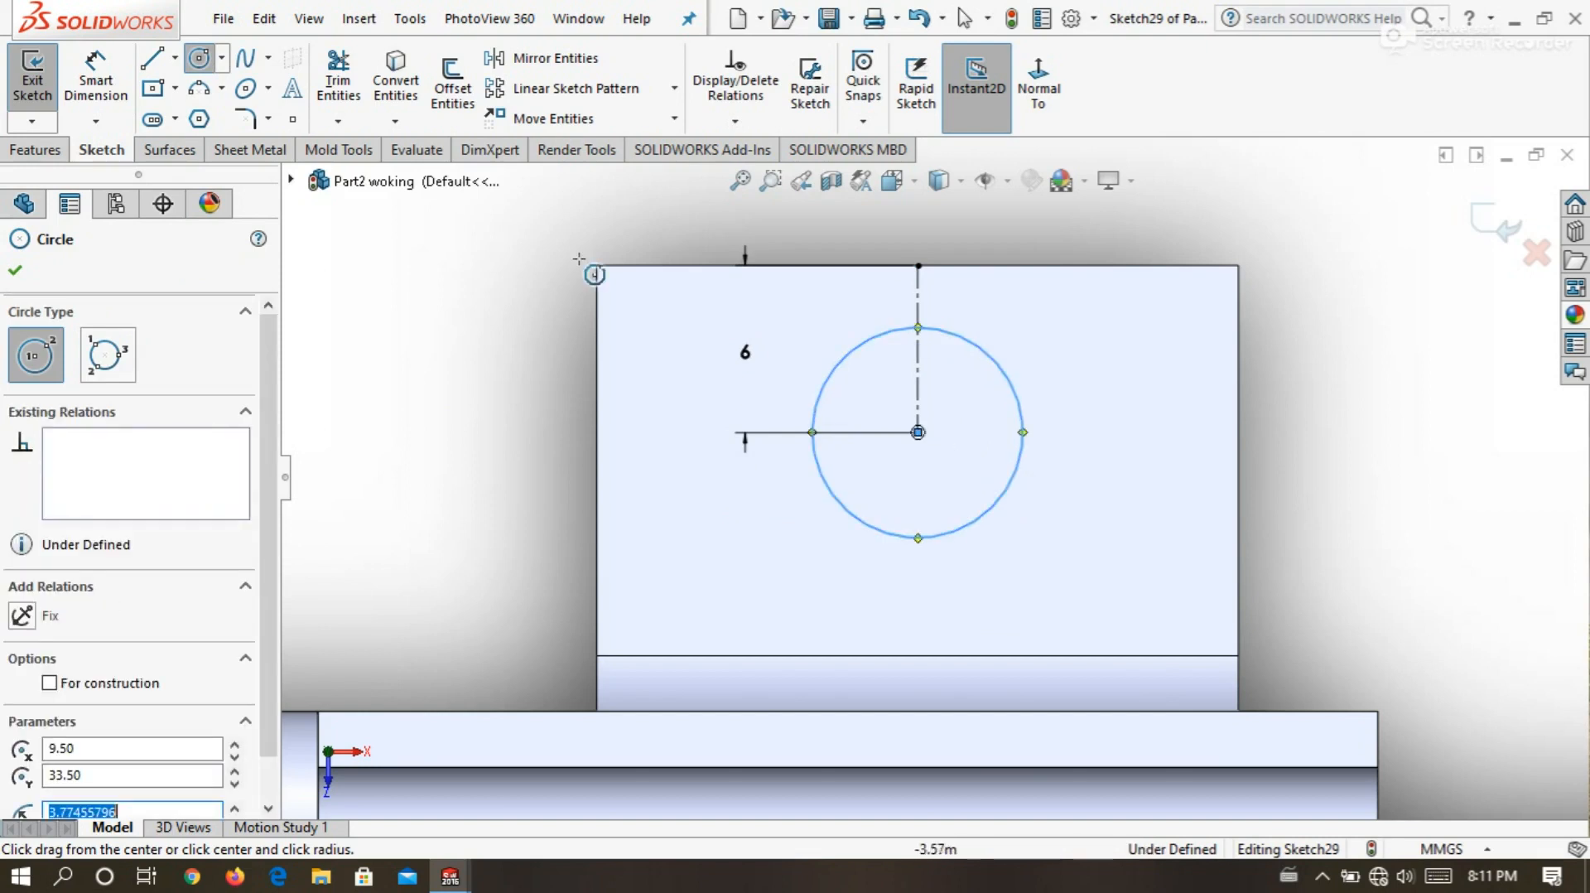
# Dimension the circle's diameter on the opening flange and set it to 6 mm.
pyautogui.click(122, 91)
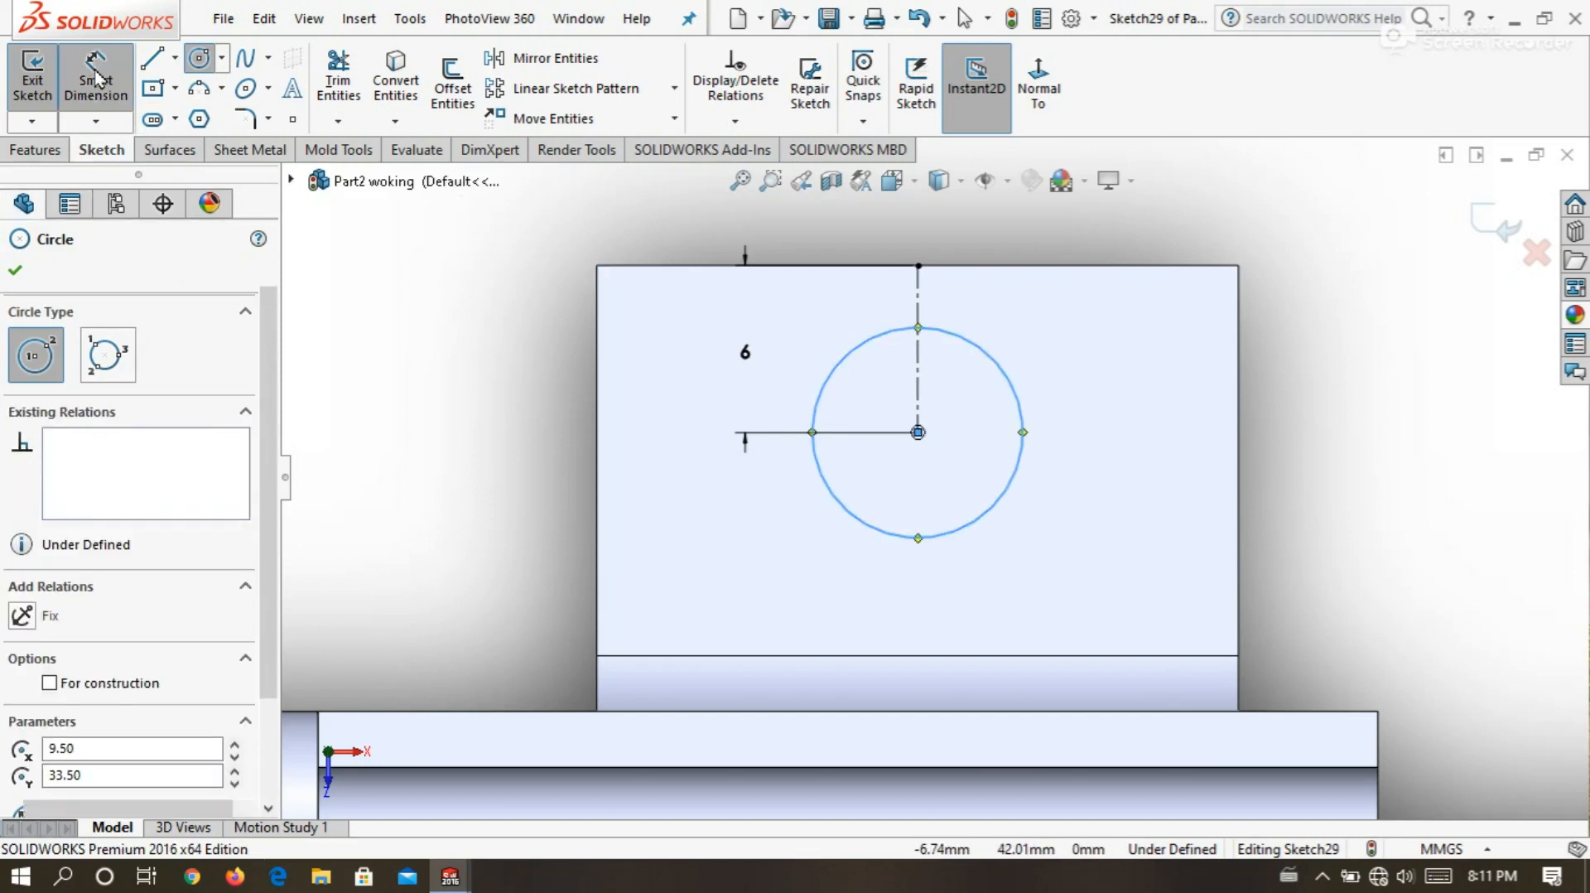
pyautogui.click(825, 497)
pyautogui.click(712, 532)
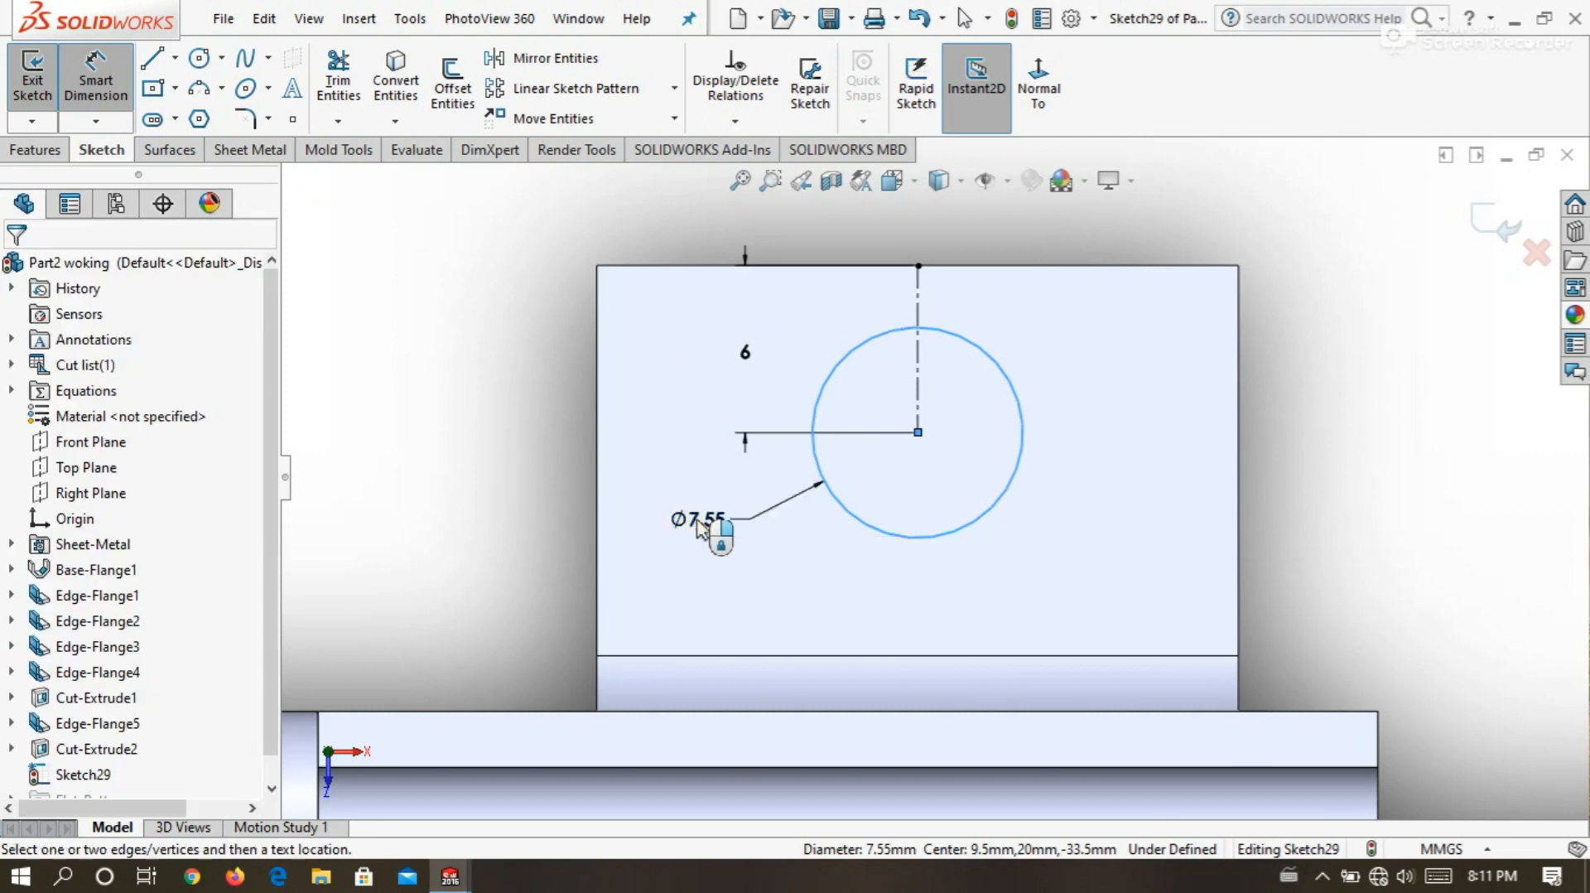
pyautogui.write('6')
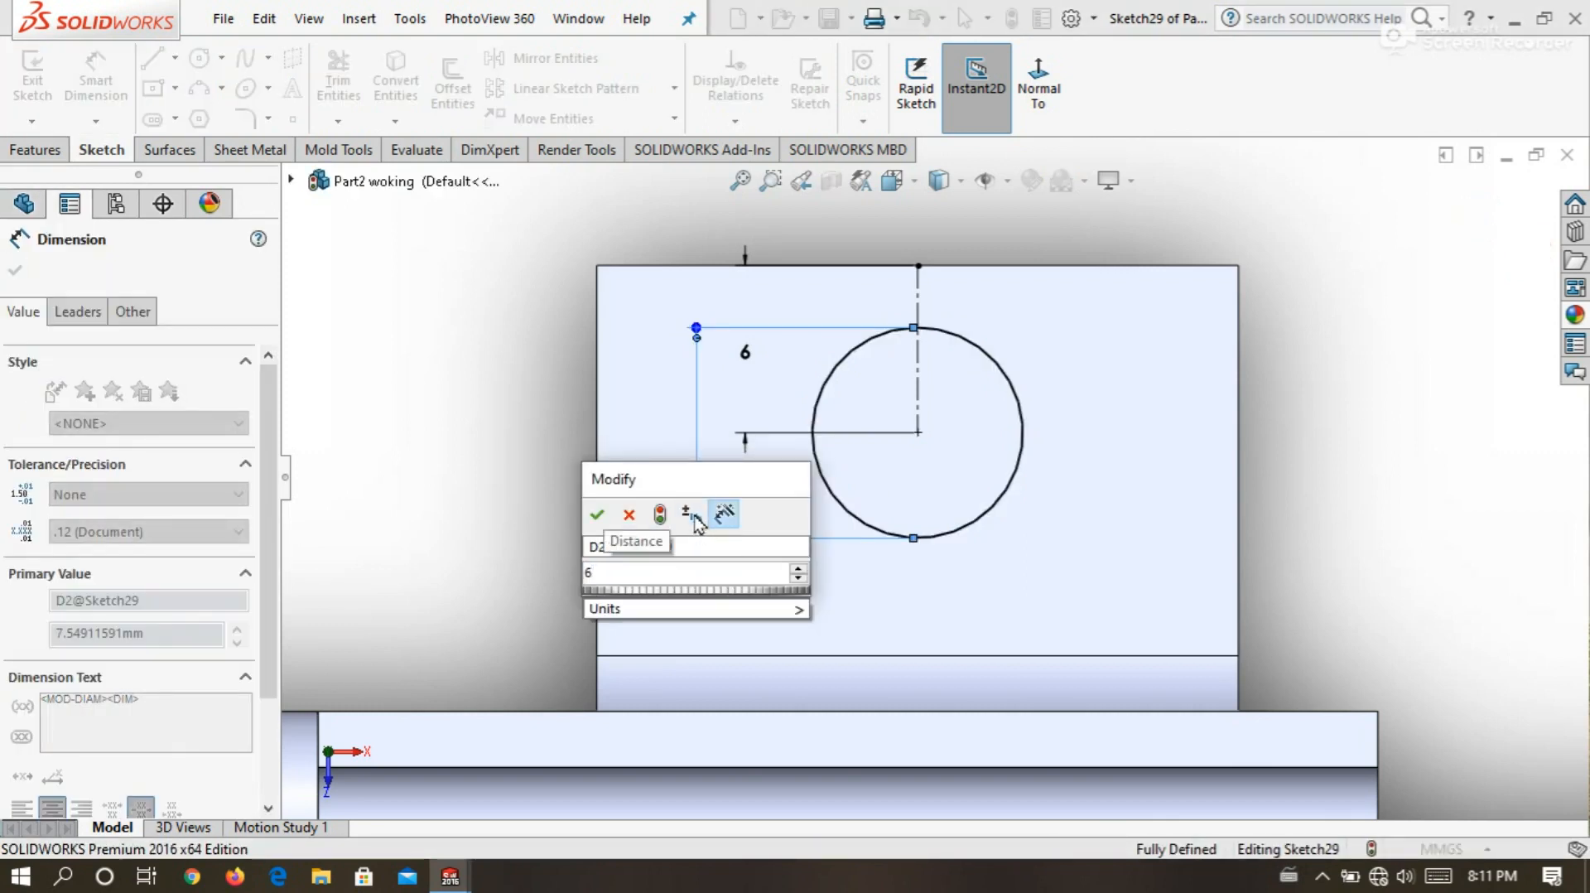
pyautogui.press('Return')
pyautogui.scroll(3, 927, 472)
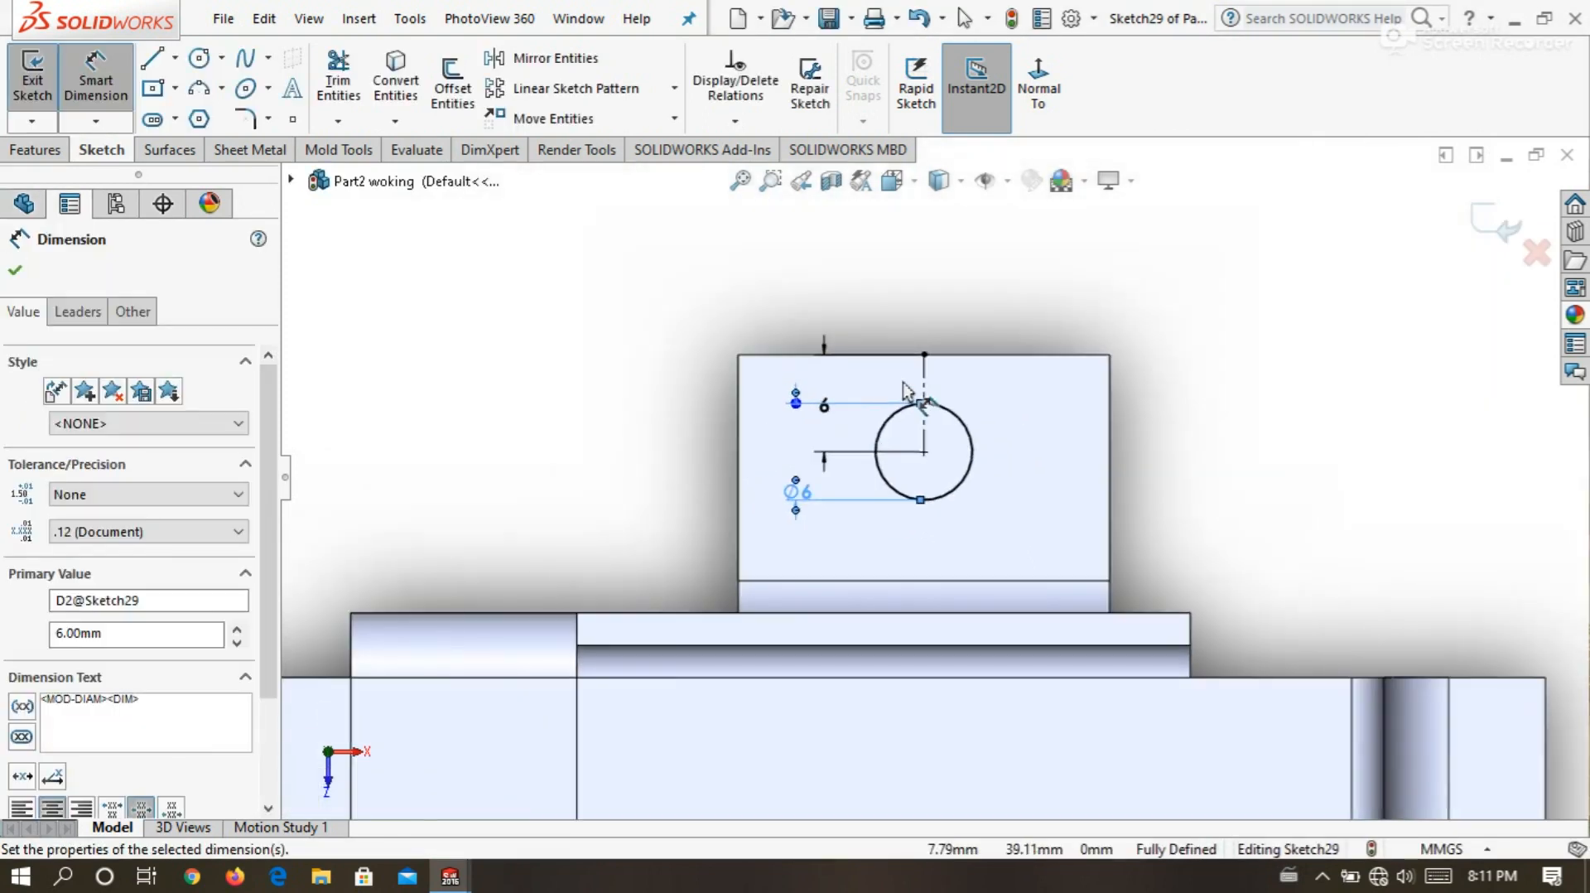
pyautogui.click(1149, 358)
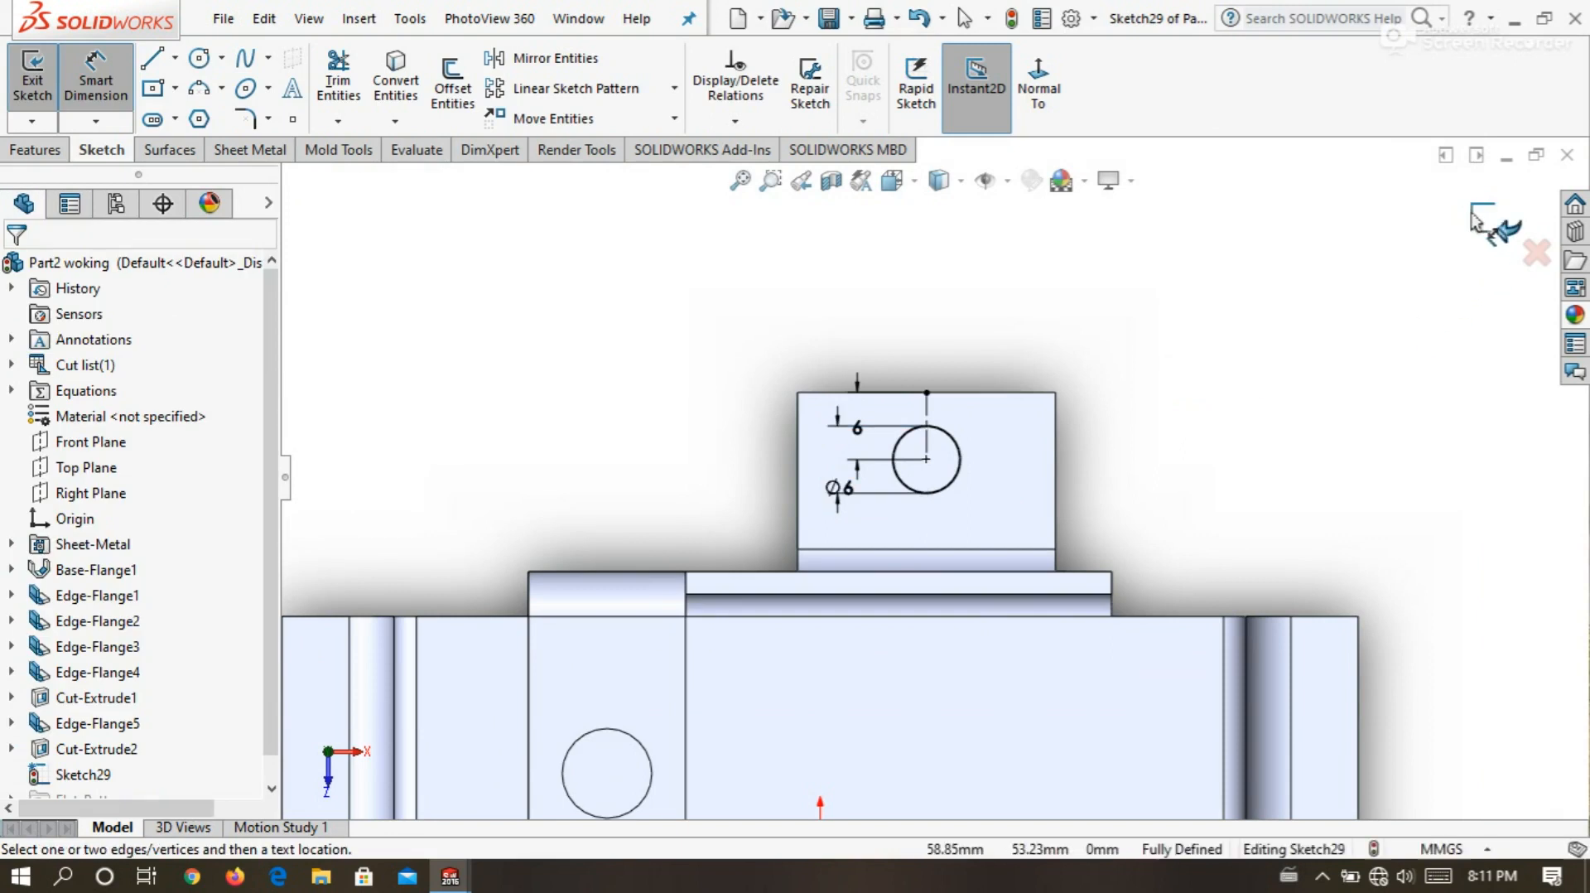
# Exit the sketch and cut the 6 mm circle through the opening flange with a blind Extruded Cut linked to the sheet thickness.
pyautogui.click(1473, 213)
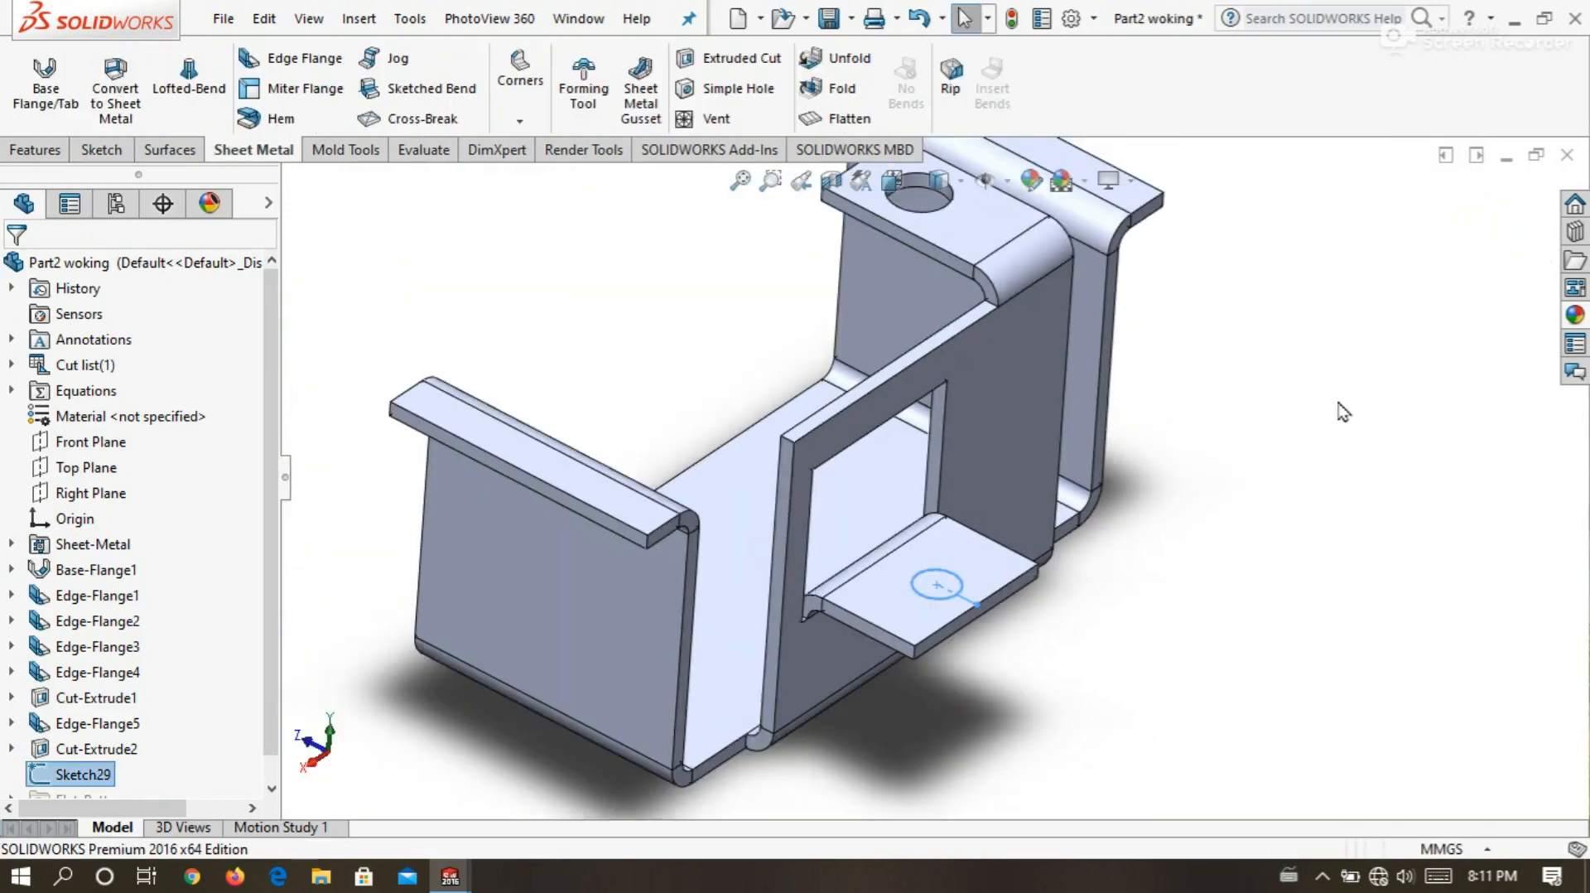
pyautogui.scroll(1, 1320, 334)
pyautogui.scroll(-1, 1264, 286)
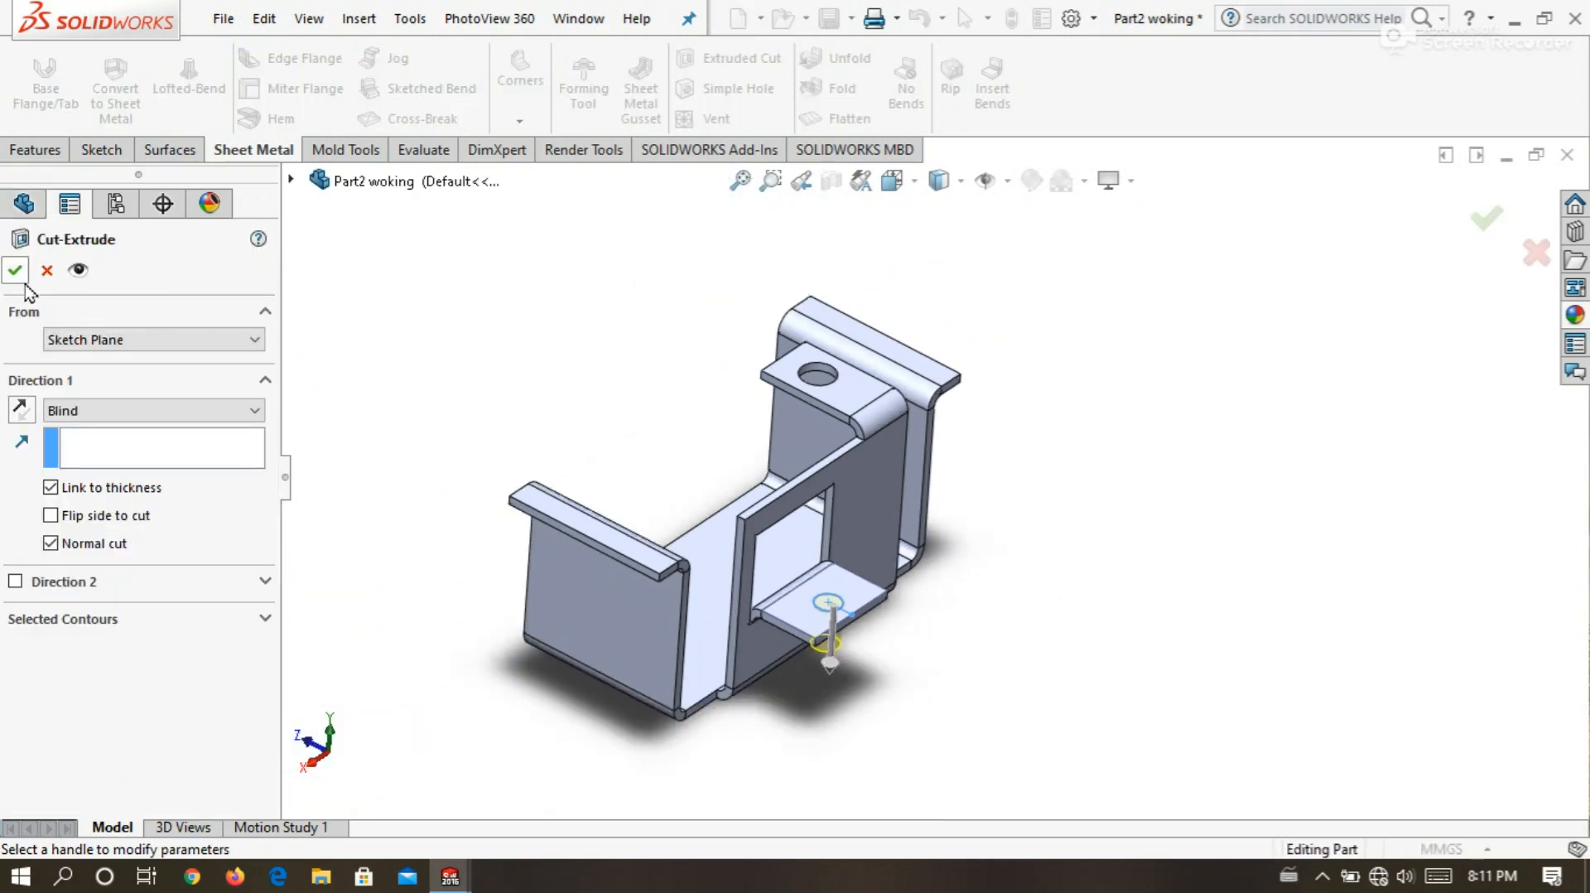
pyautogui.click(15, 270)
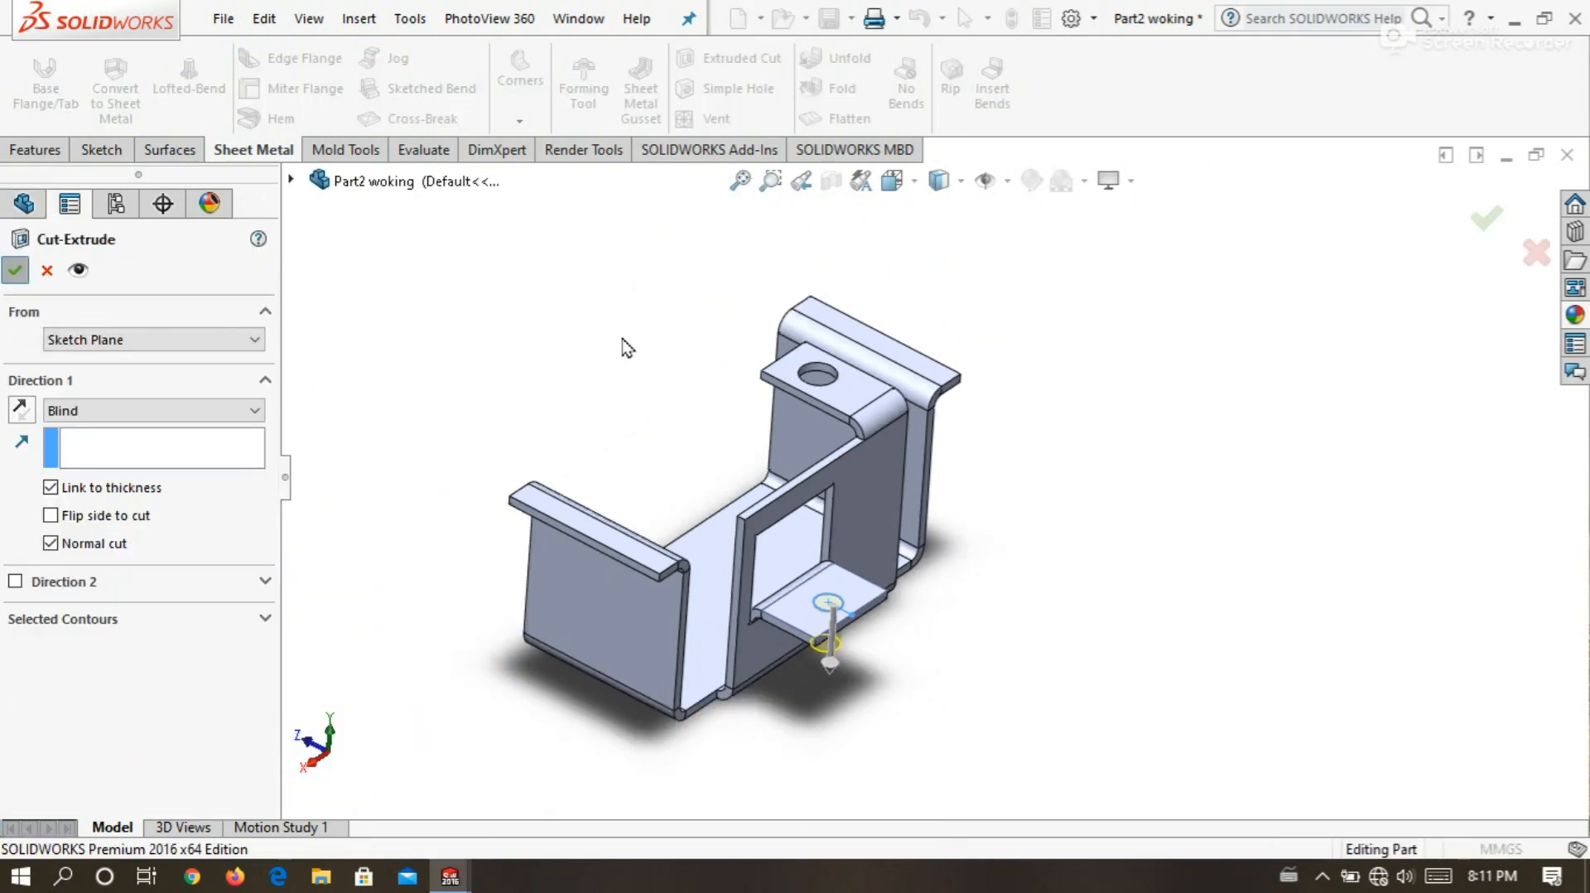
# Start a new sketch on the inner face of the bracket's base, between the two upright flanges.
pyautogui.scroll(-2, 681, 423)
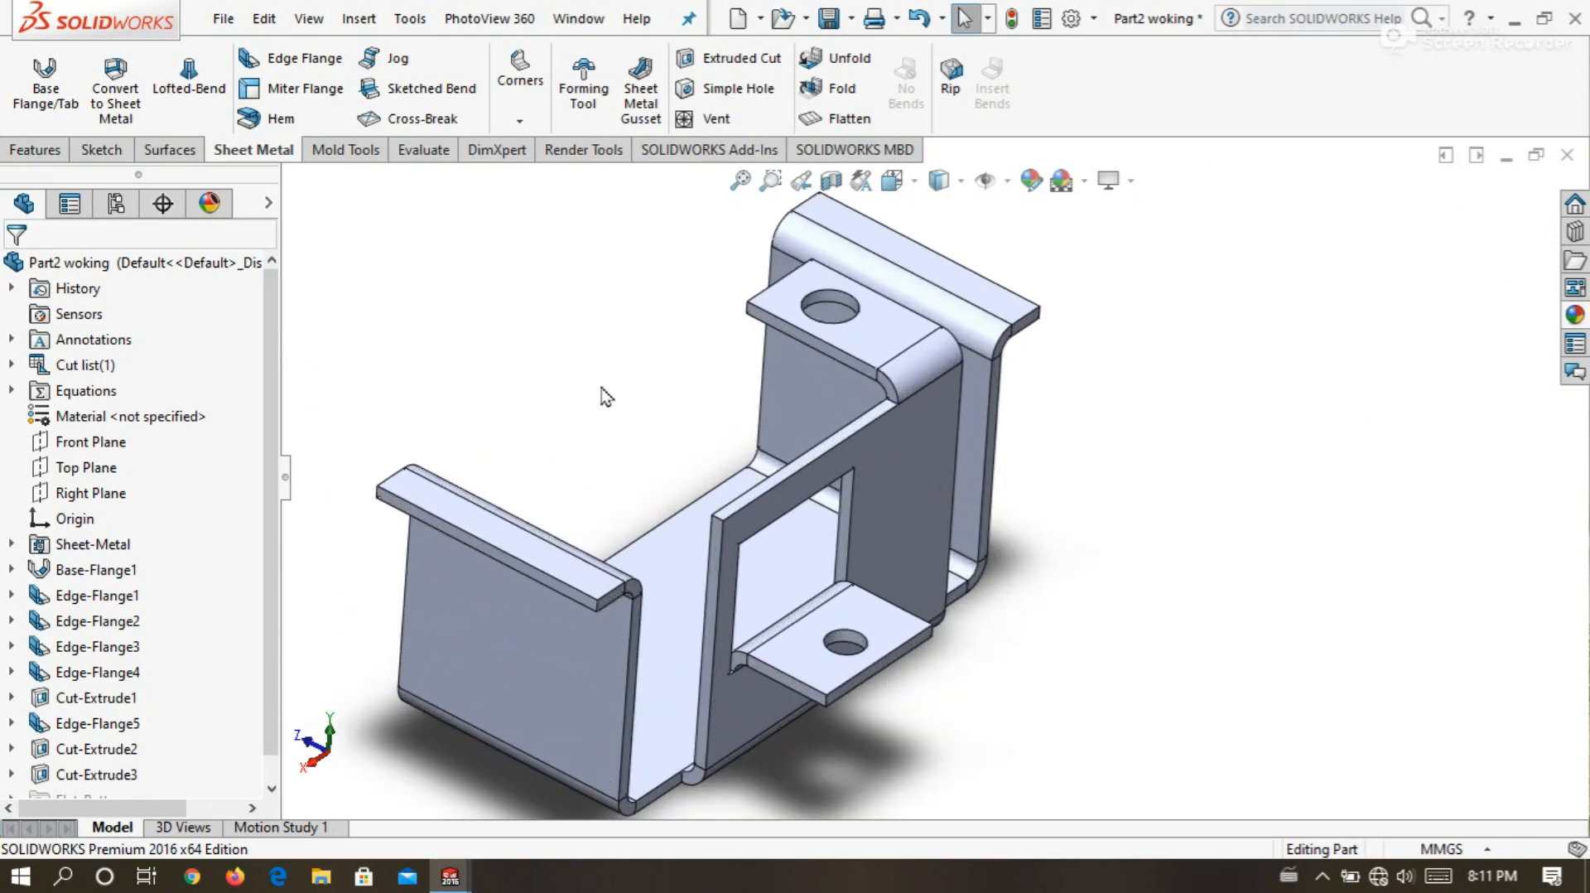
pyautogui.moveTo(582, 322); pyautogui.dragTo(930, 621, button='middle')
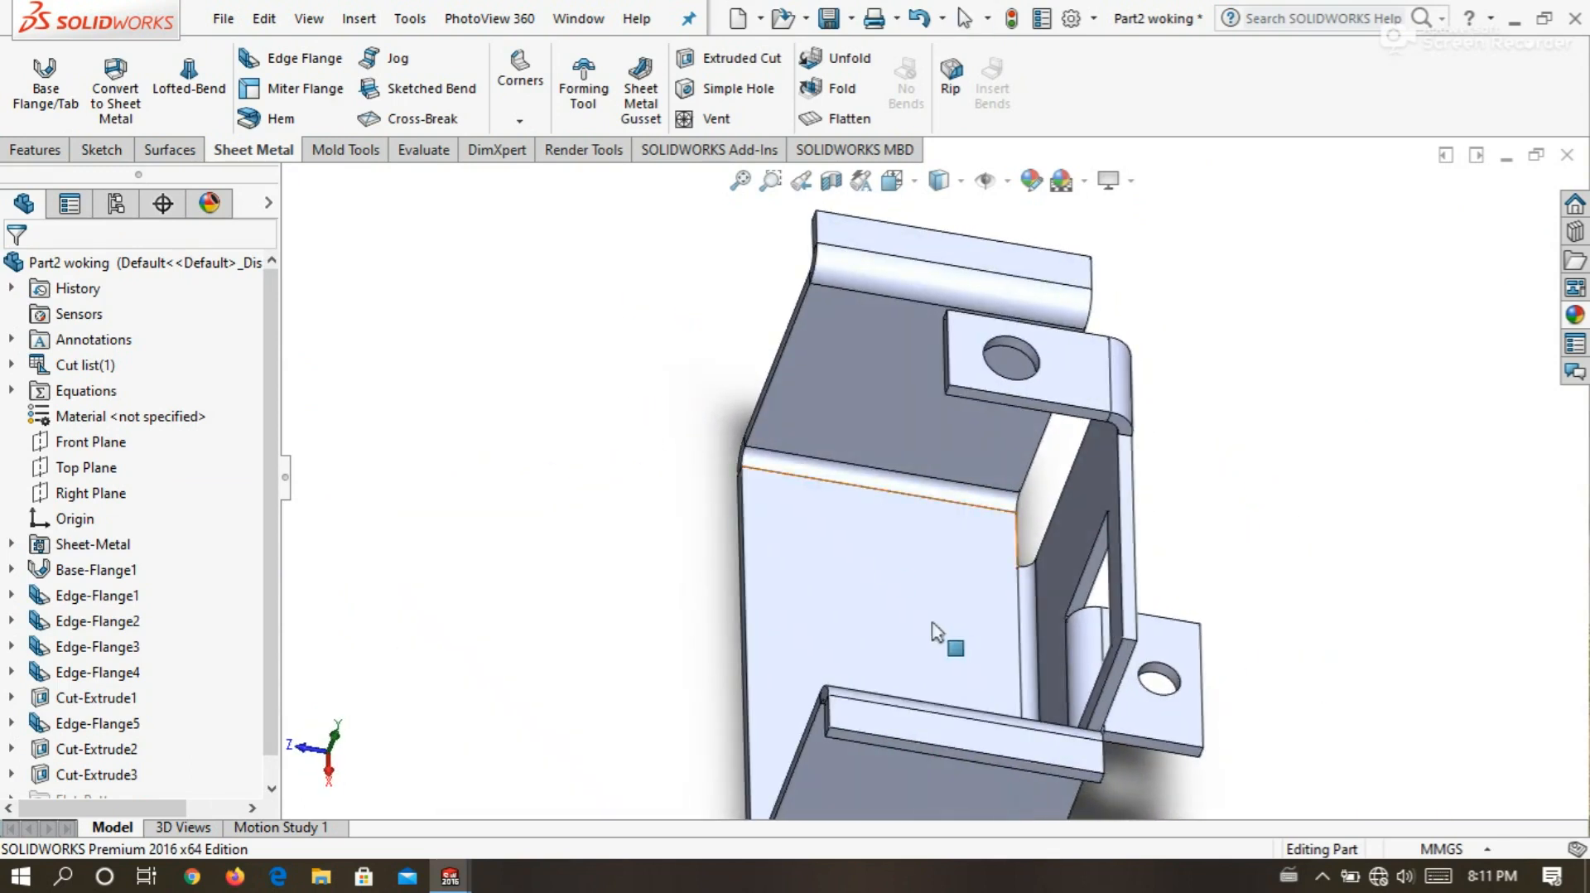
pyautogui.click(877, 574)
pyautogui.rightClick(879, 582)
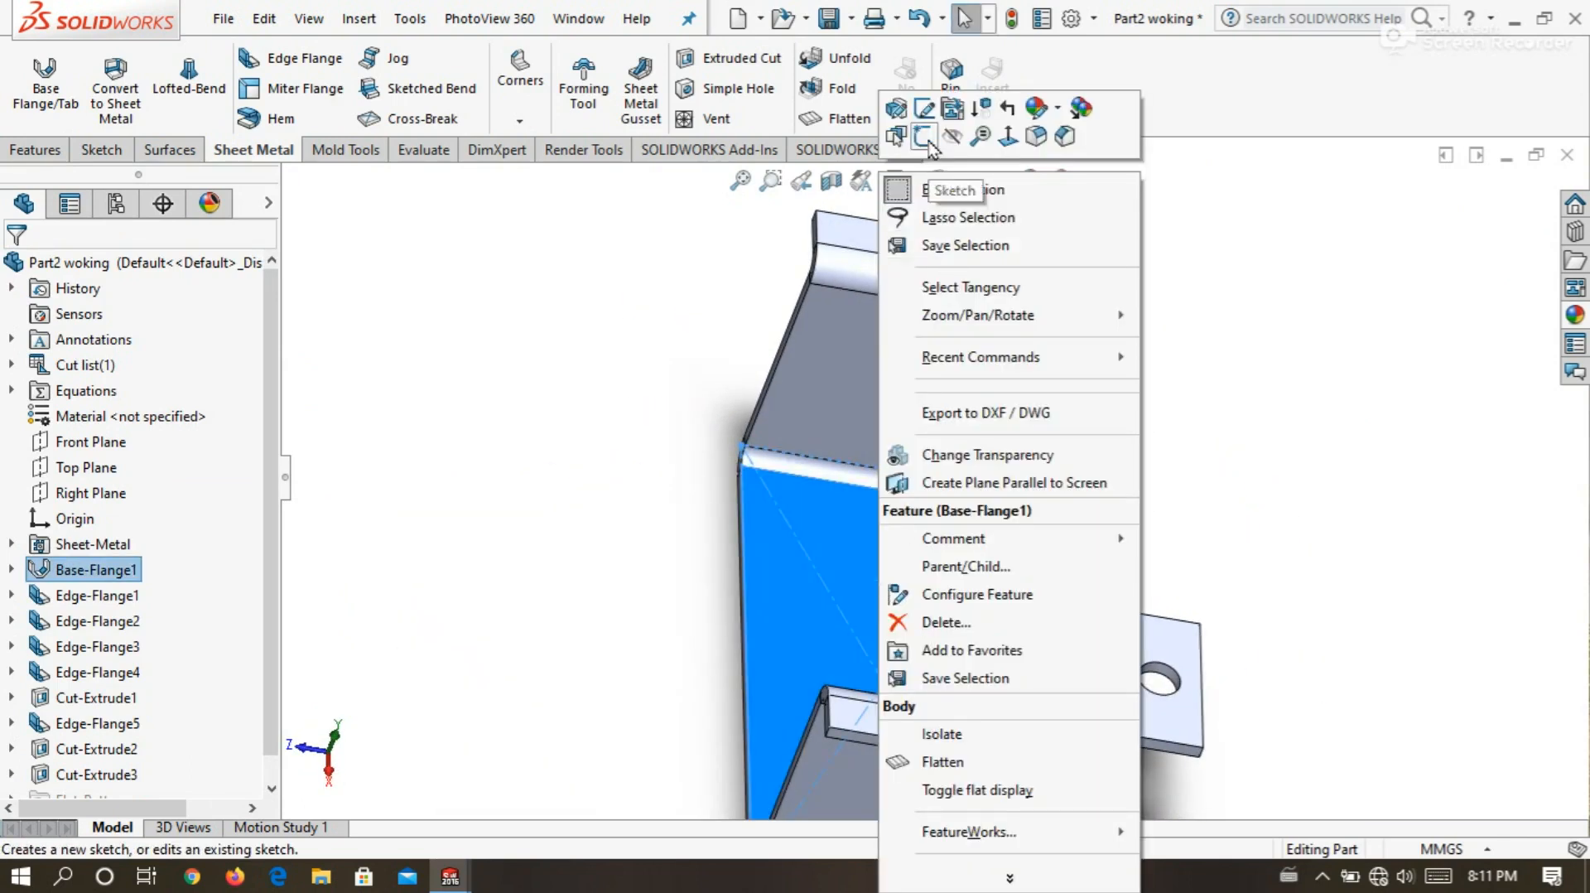
pyautogui.click(928, 143)
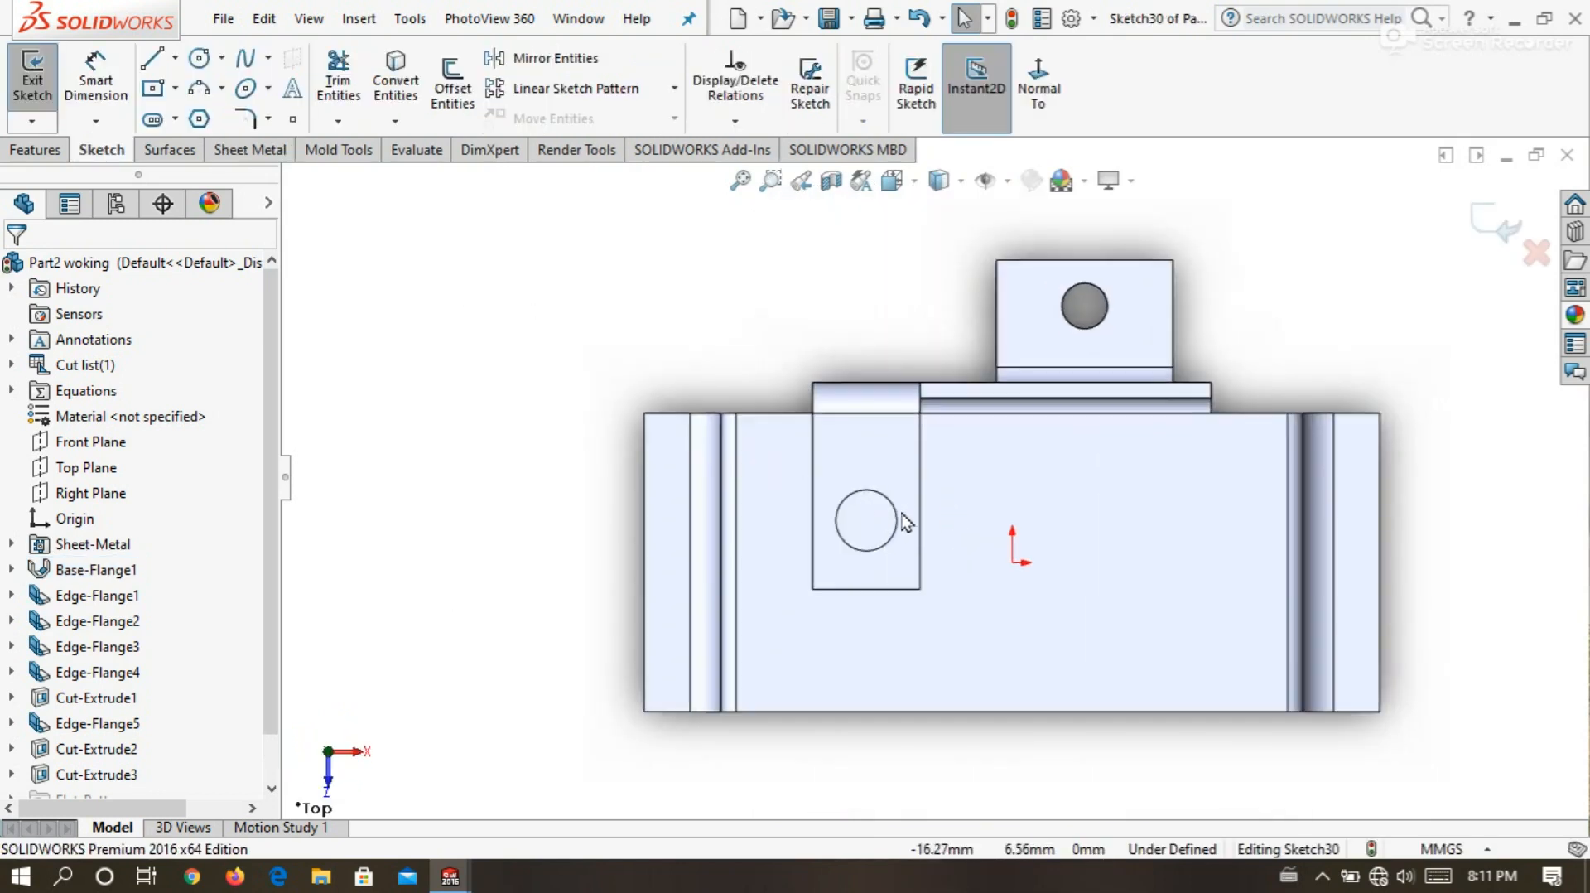
# Convert the round hole edge of the small flange above the base into the new base sketch with Convert Entities.
pyautogui.scroll(-4, 908, 523)
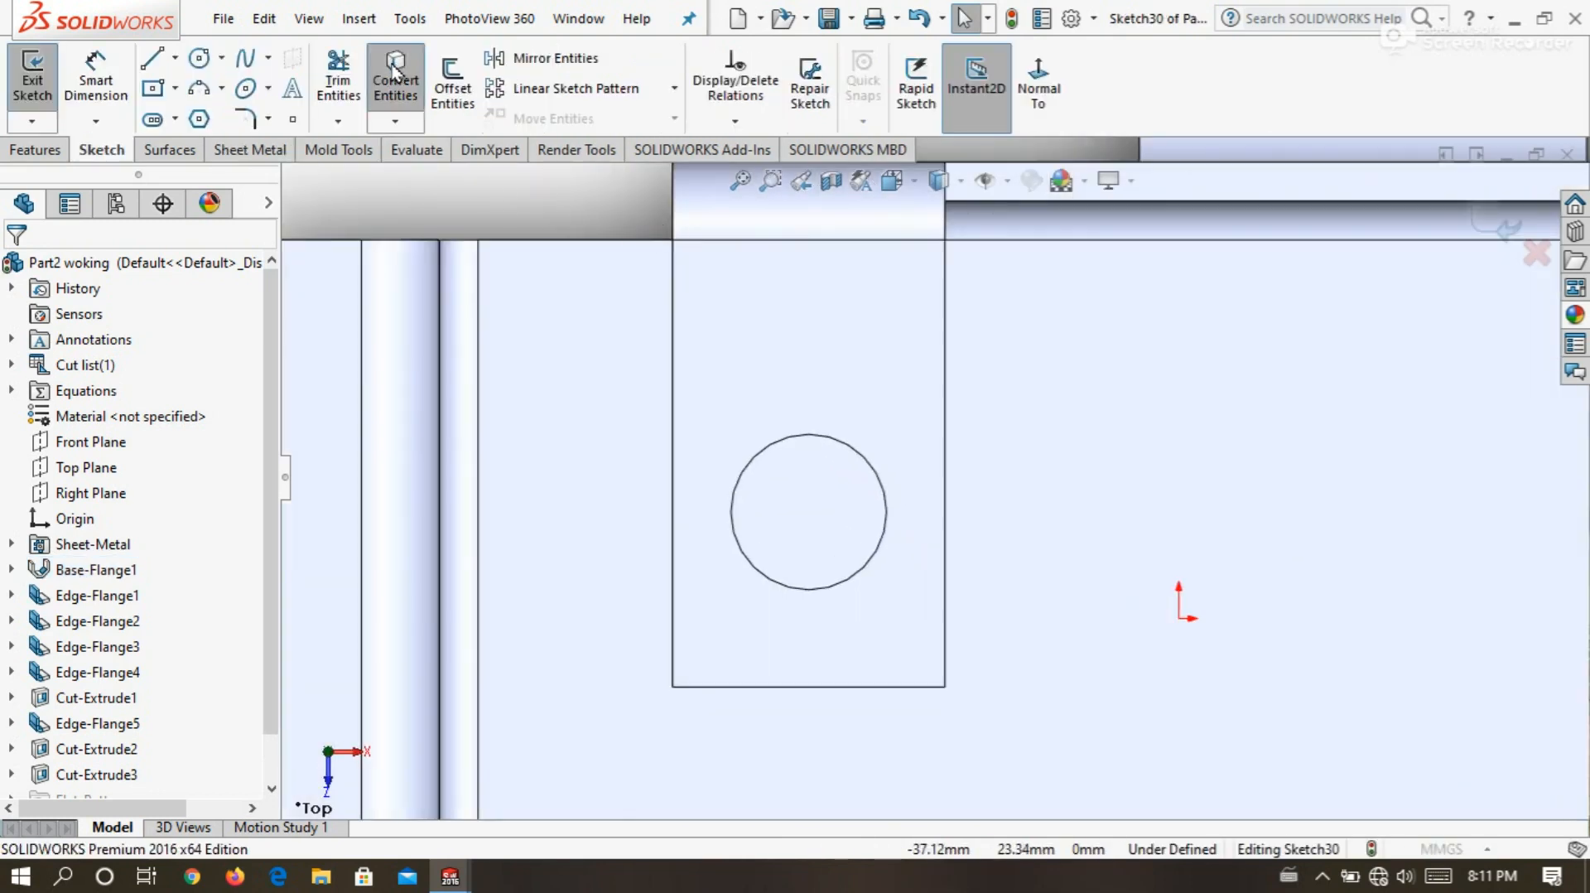
pyautogui.click(395, 76)
pyautogui.click(798, 438)
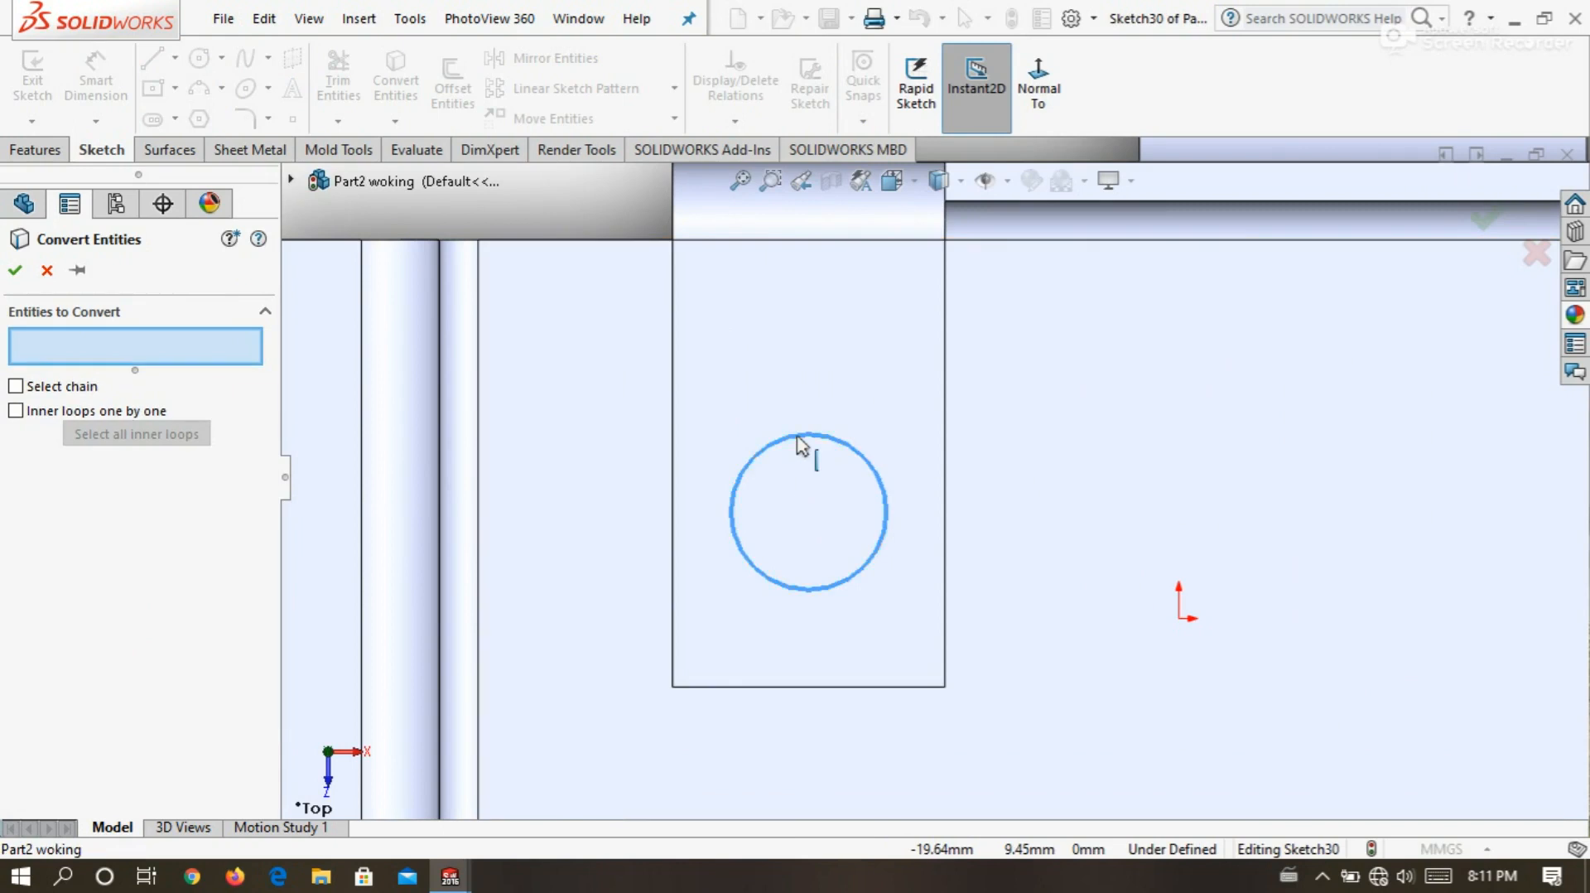
pyautogui.click(16, 271)
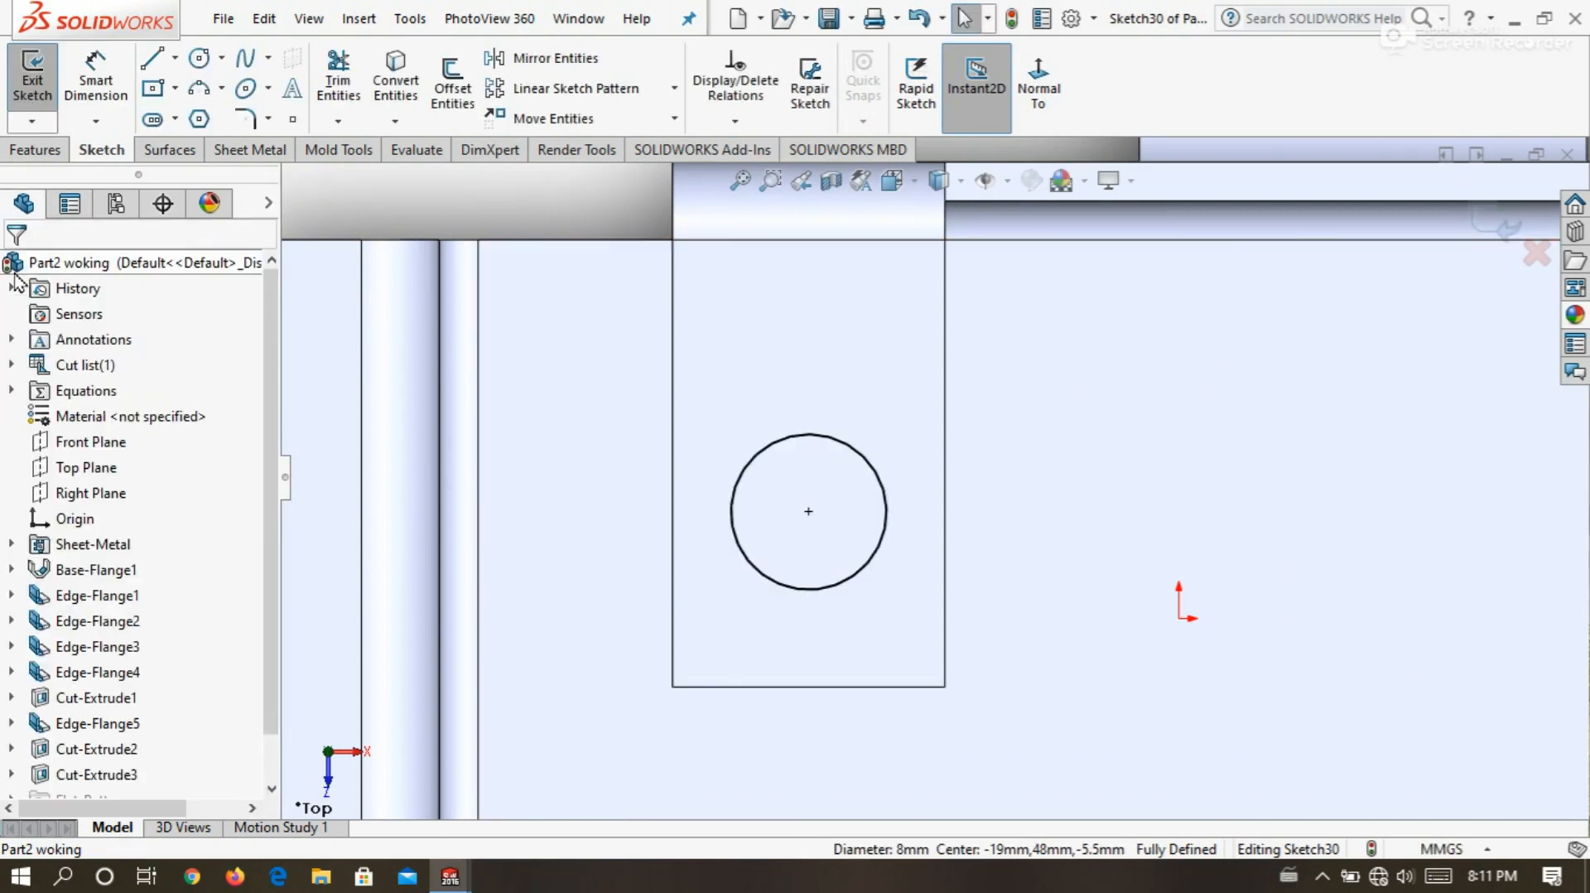
# Exit the sketch and cut the circle through the base with a blind normal Extruded Cut linked to the sheet thickness.
pyautogui.scroll(5, 604, 484)
pyautogui.moveTo(611, 472); pyautogui.dragTo(530, 336, button='middle')
pyautogui.click(32, 79)
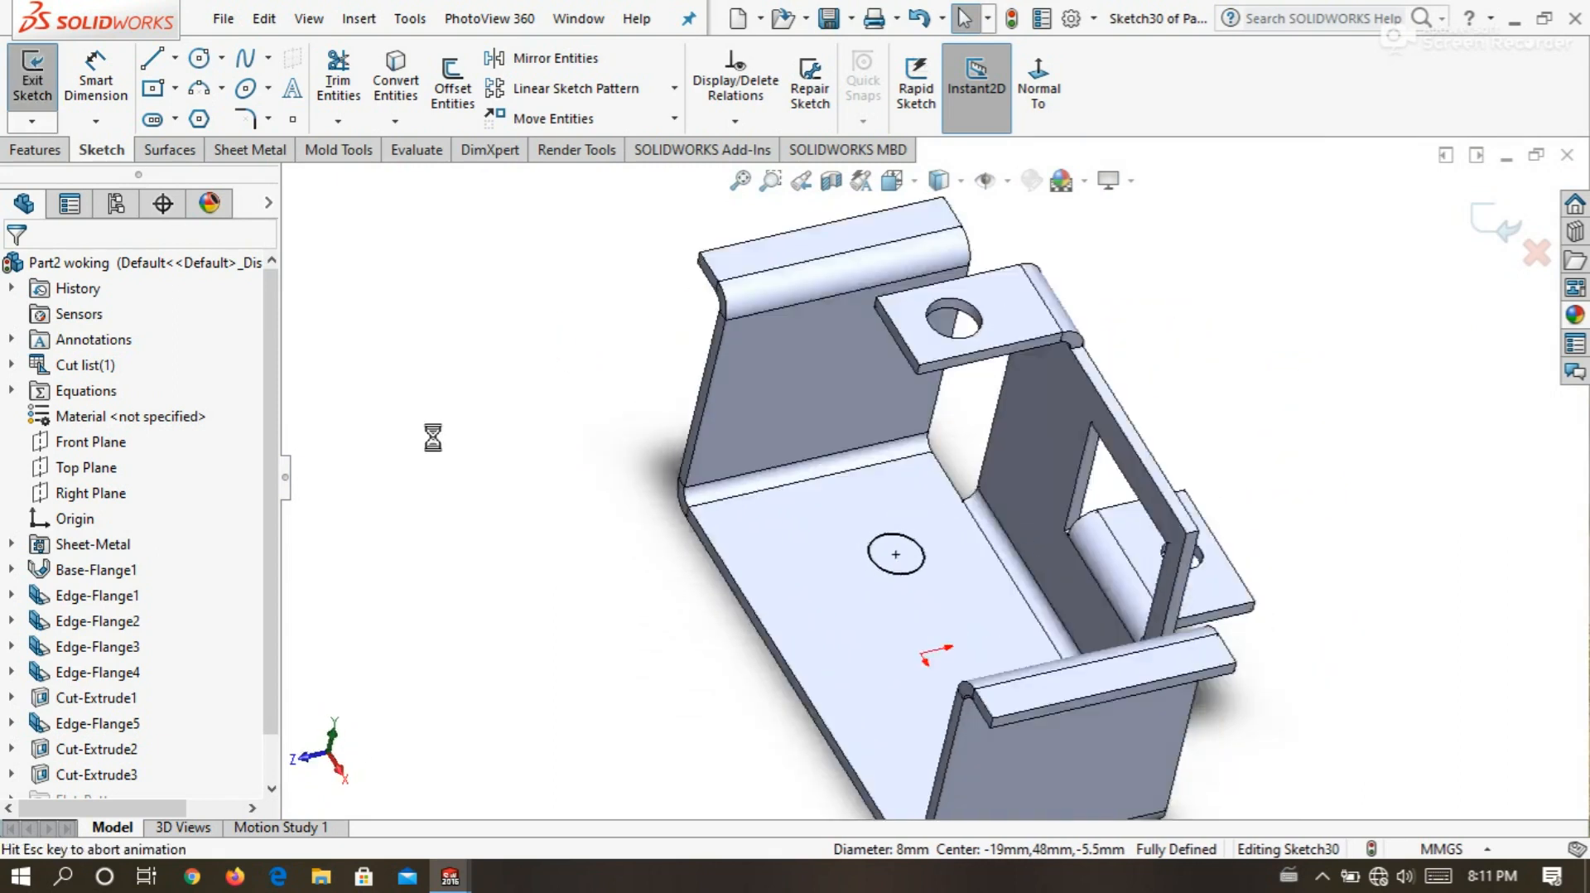
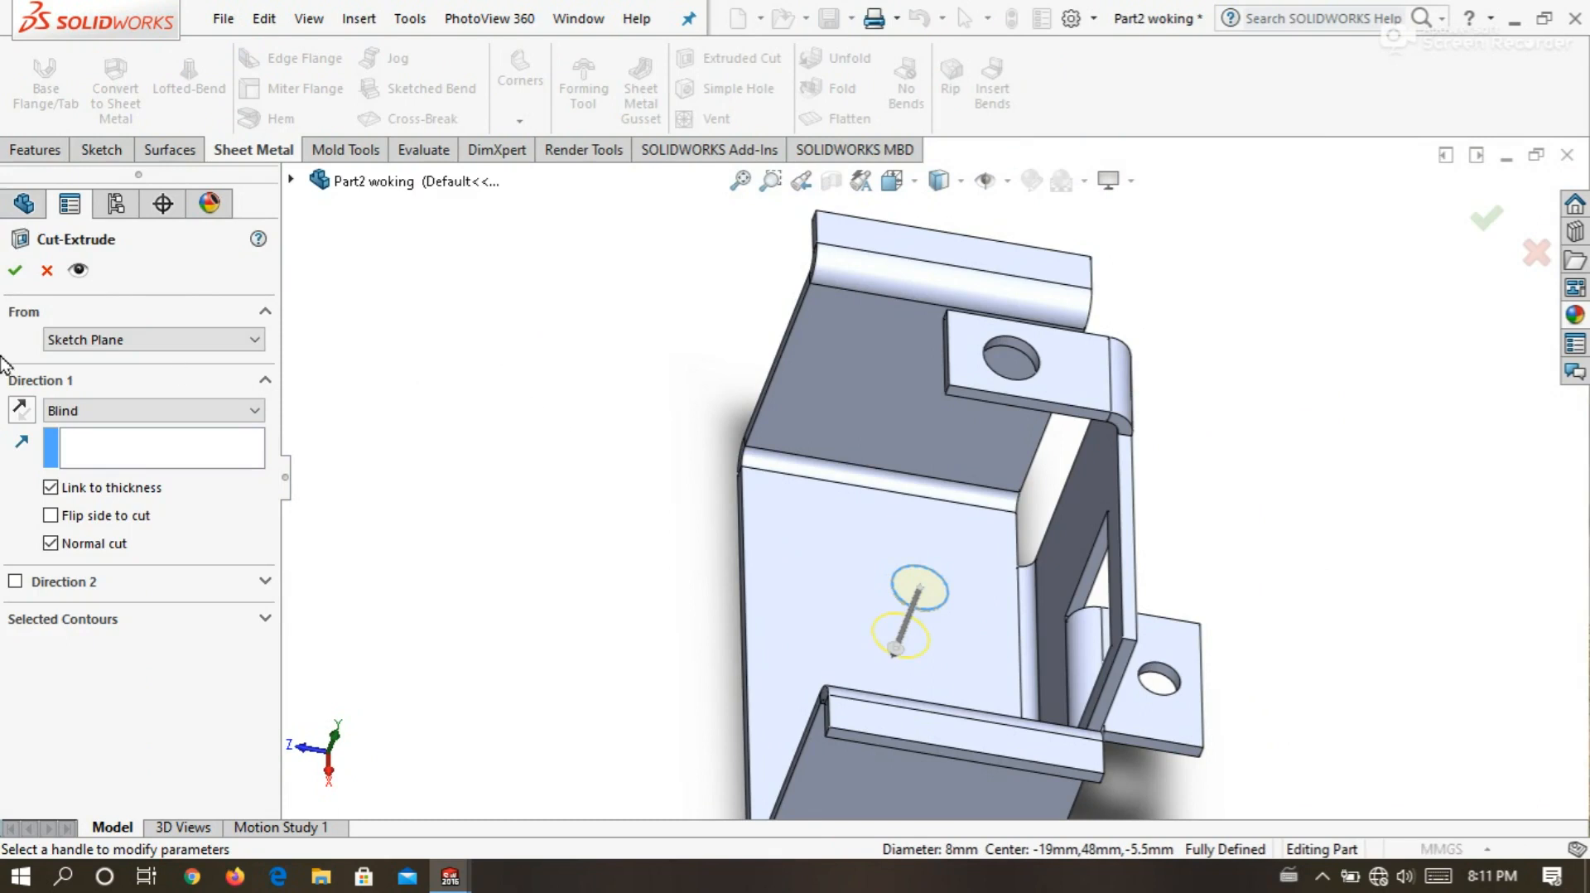
pyautogui.click(11, 277)
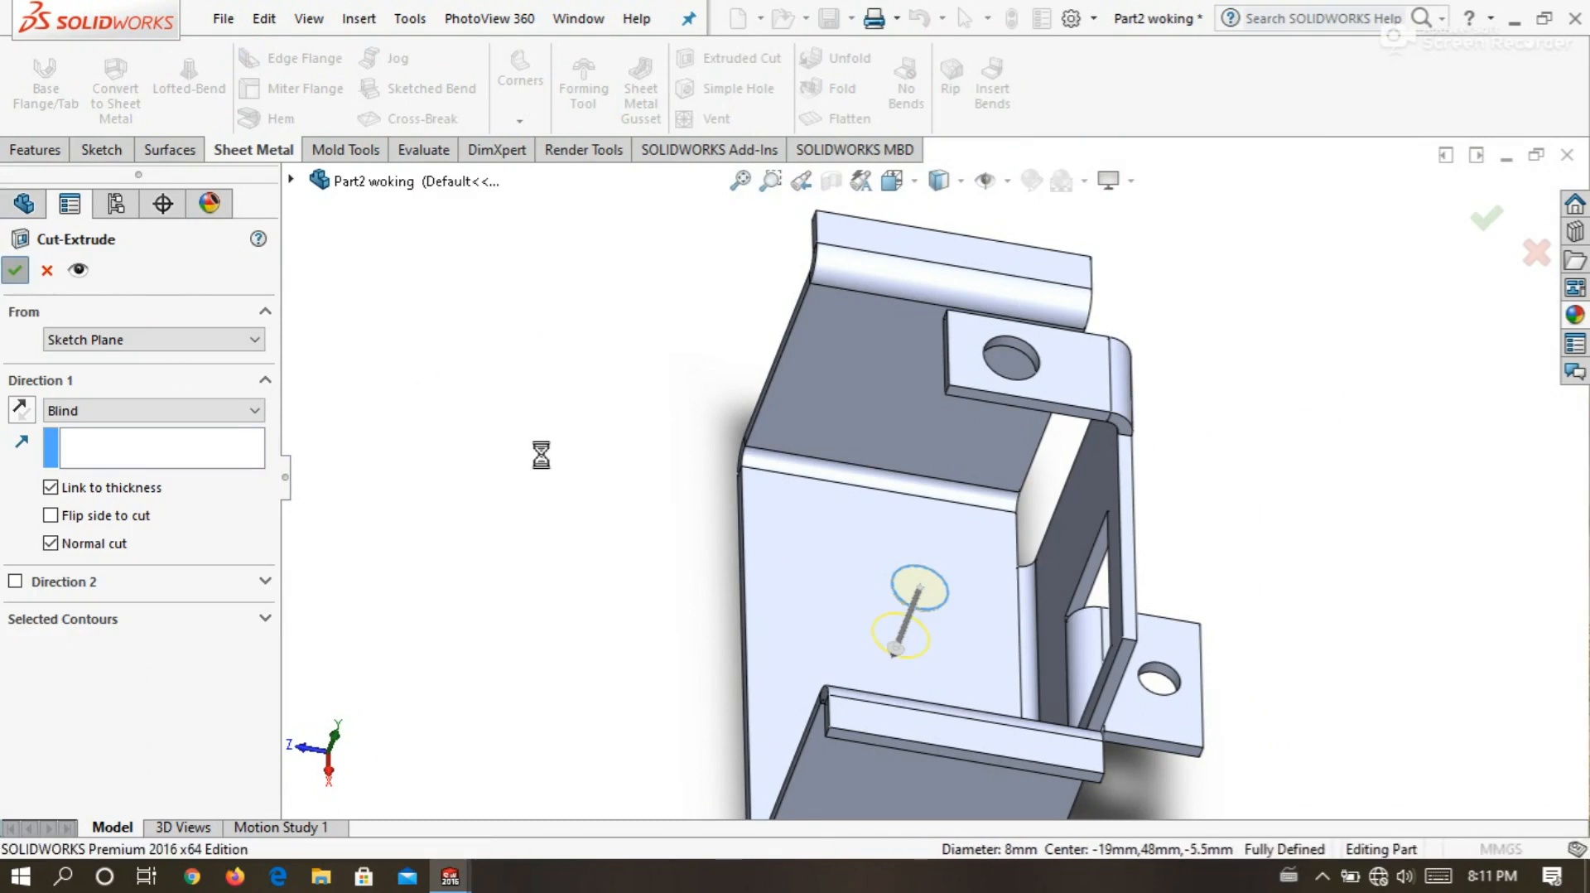
# Start a rounded 3 mm Break Corner and select one free corner edge of the outward flange nearest the rectangular opening.
pyautogui.scroll(3, 543, 414)
pyautogui.moveTo(540, 390); pyautogui.dragTo(894, 393, button='middle')
pyautogui.scroll(3, 892, 388)
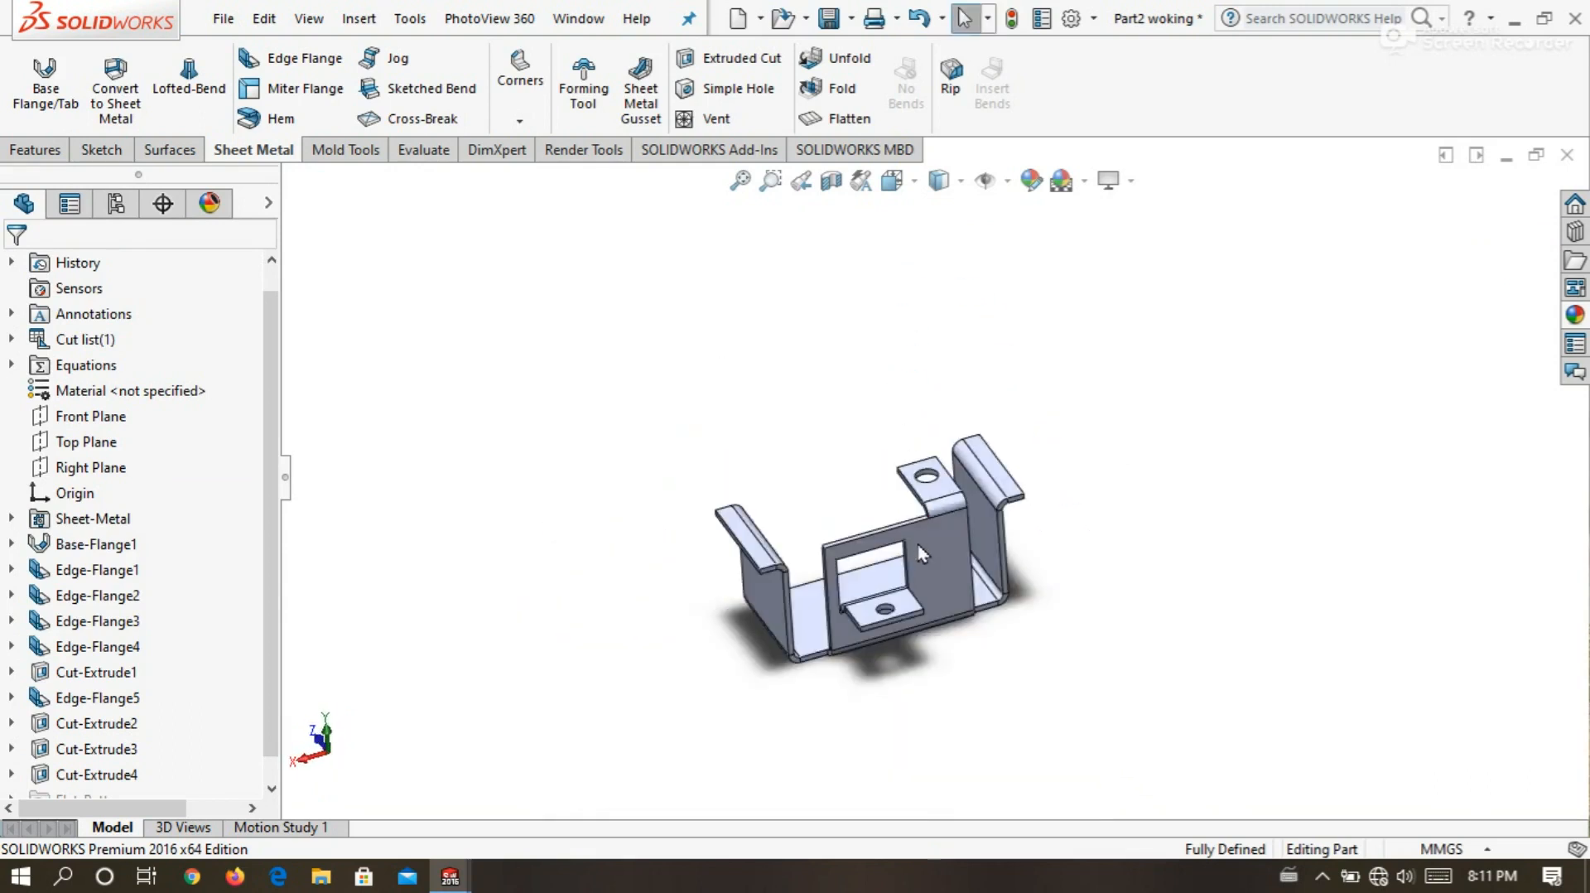
pyautogui.scroll(-4, 921, 548)
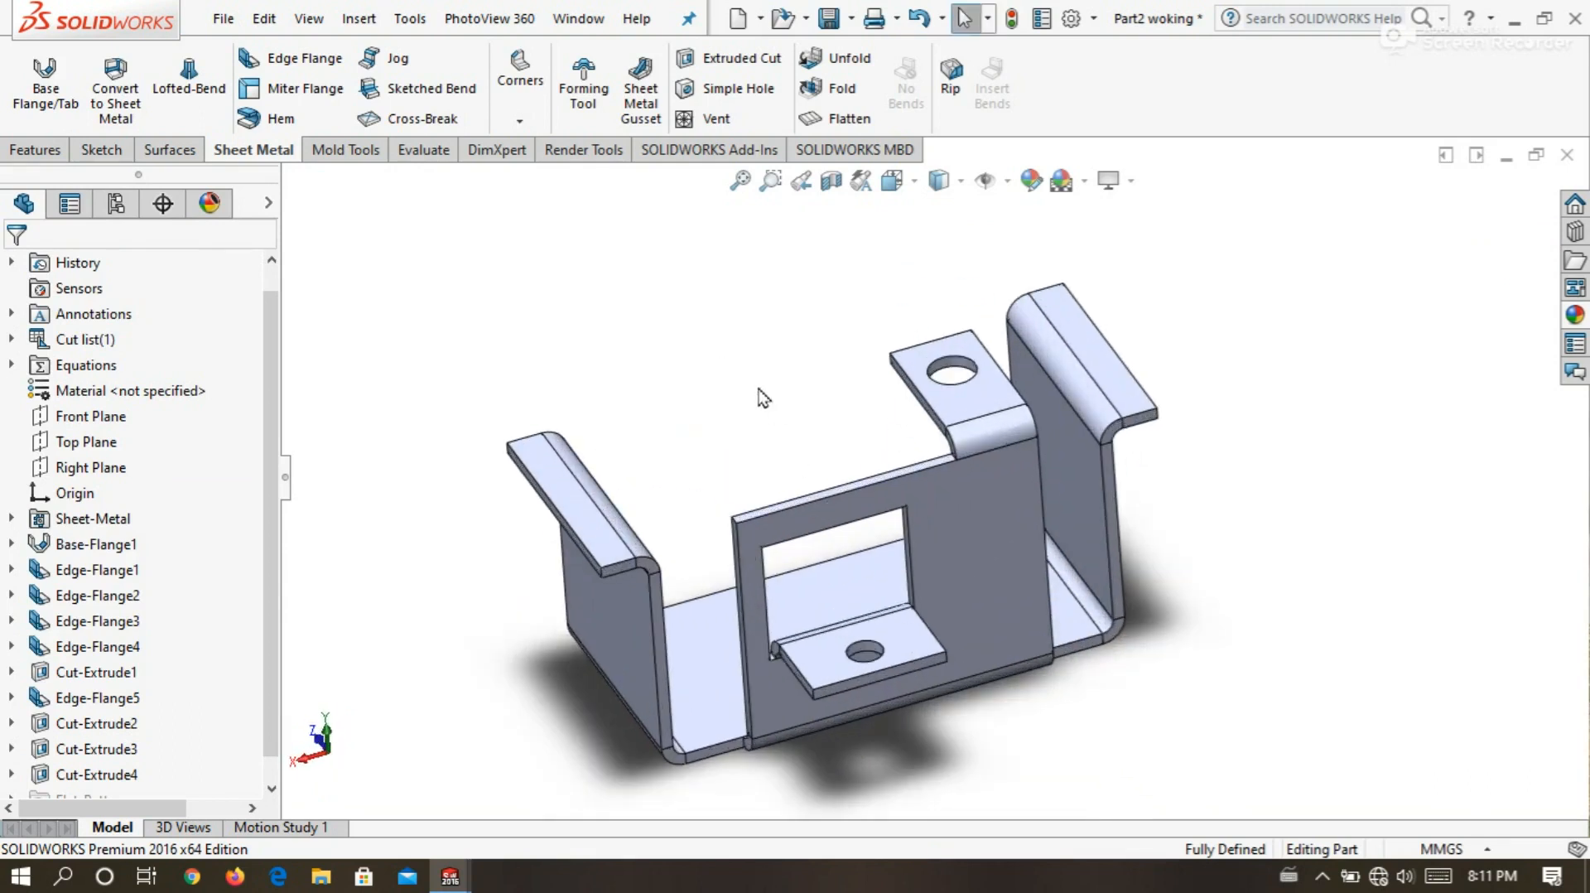
pyautogui.click(519, 120)
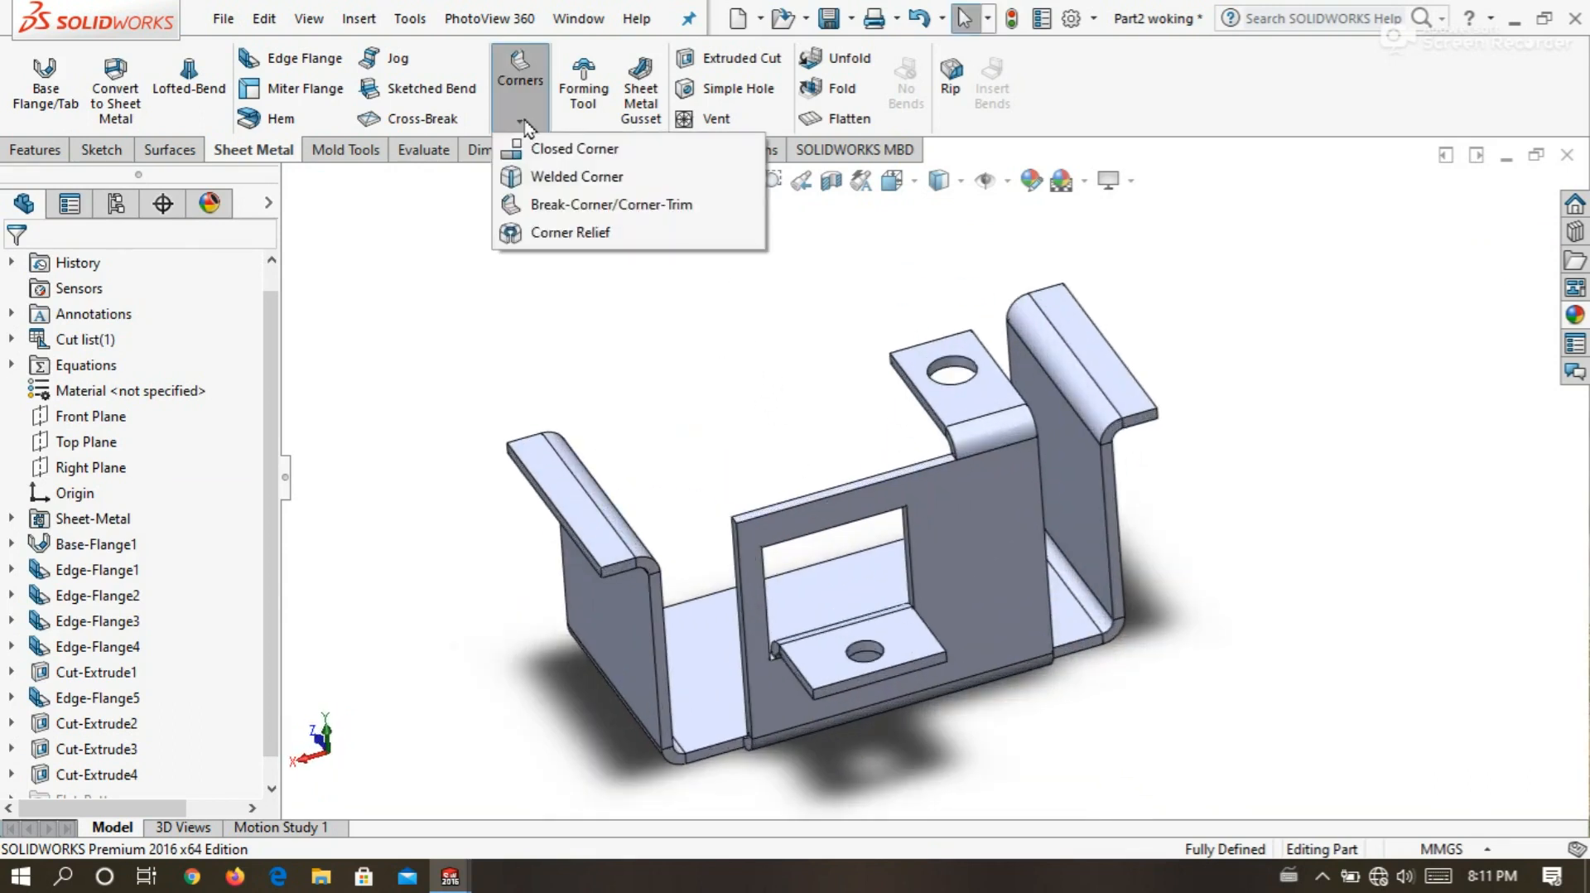
pyautogui.click(586, 208)
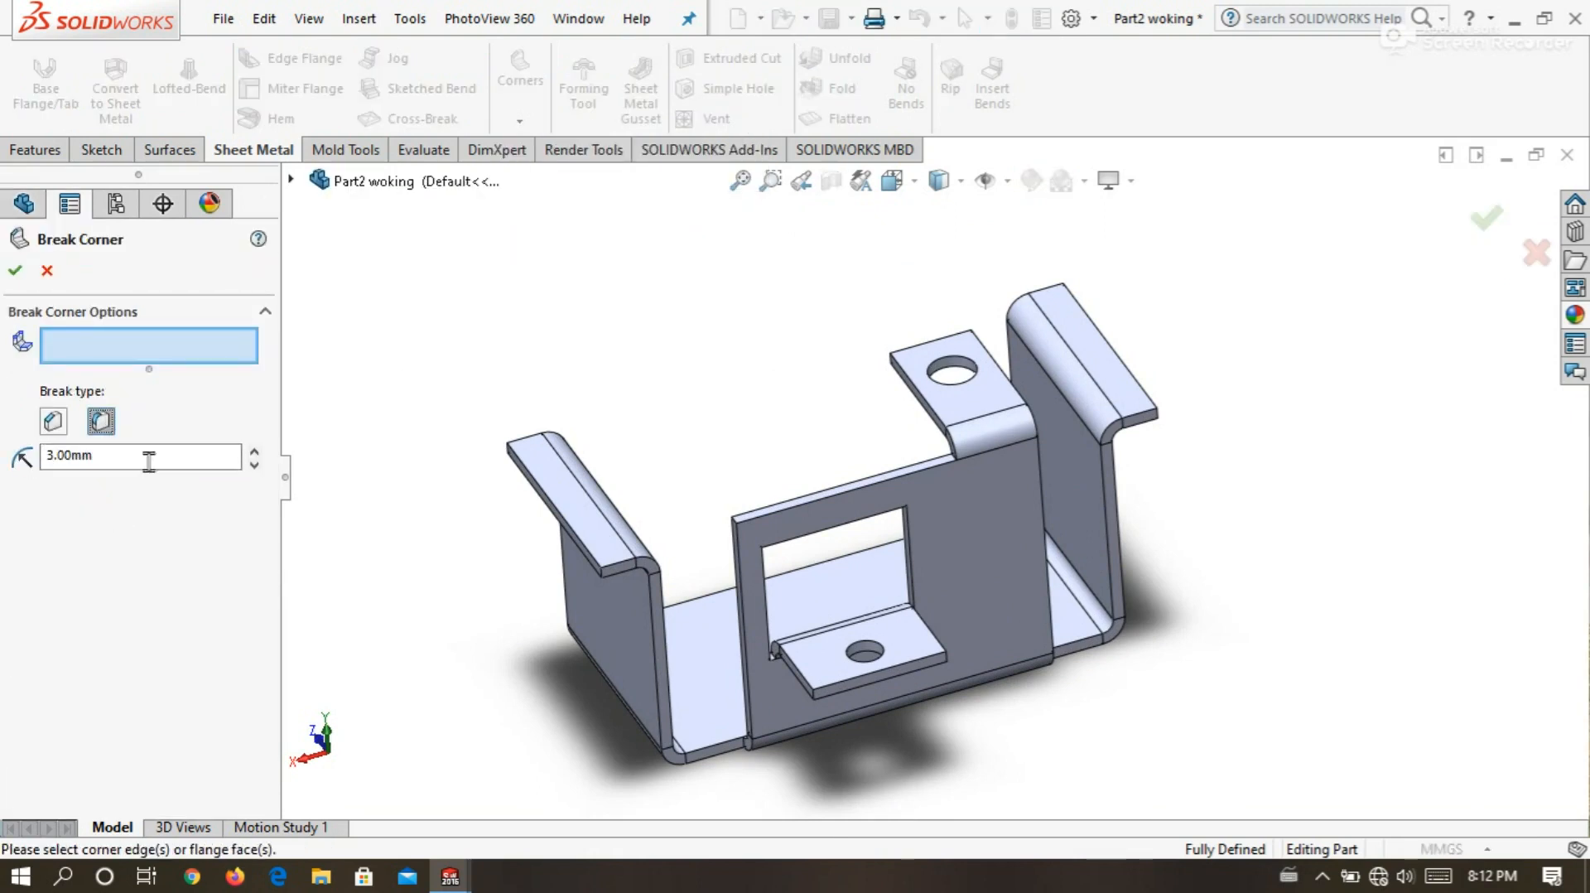
pyautogui.scroll(-5, 603, 582)
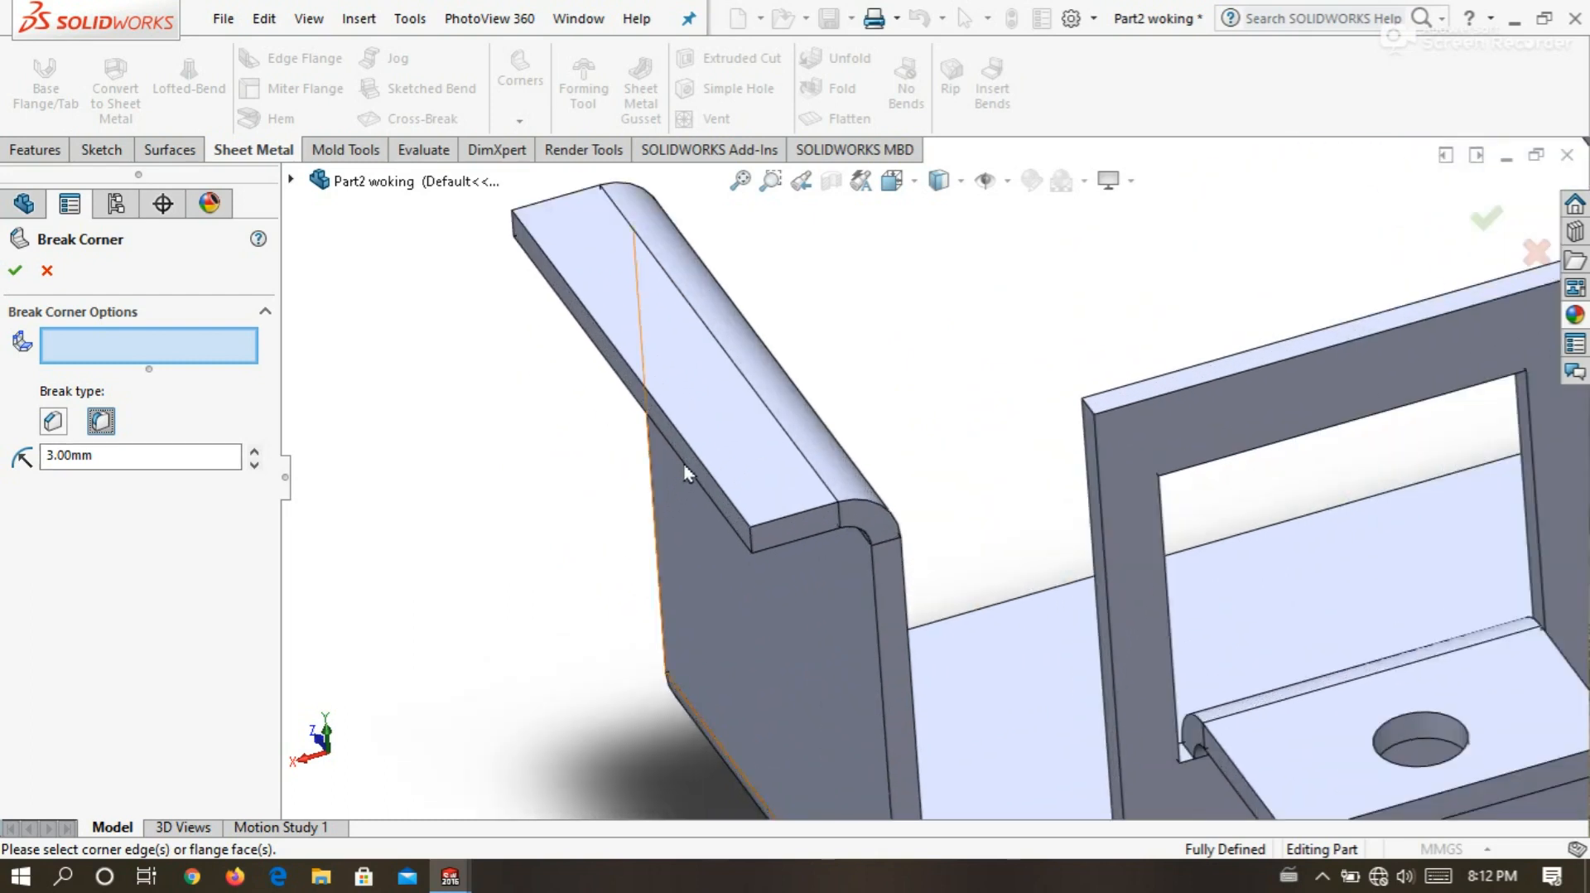
pyautogui.scroll(-4, 756, 539)
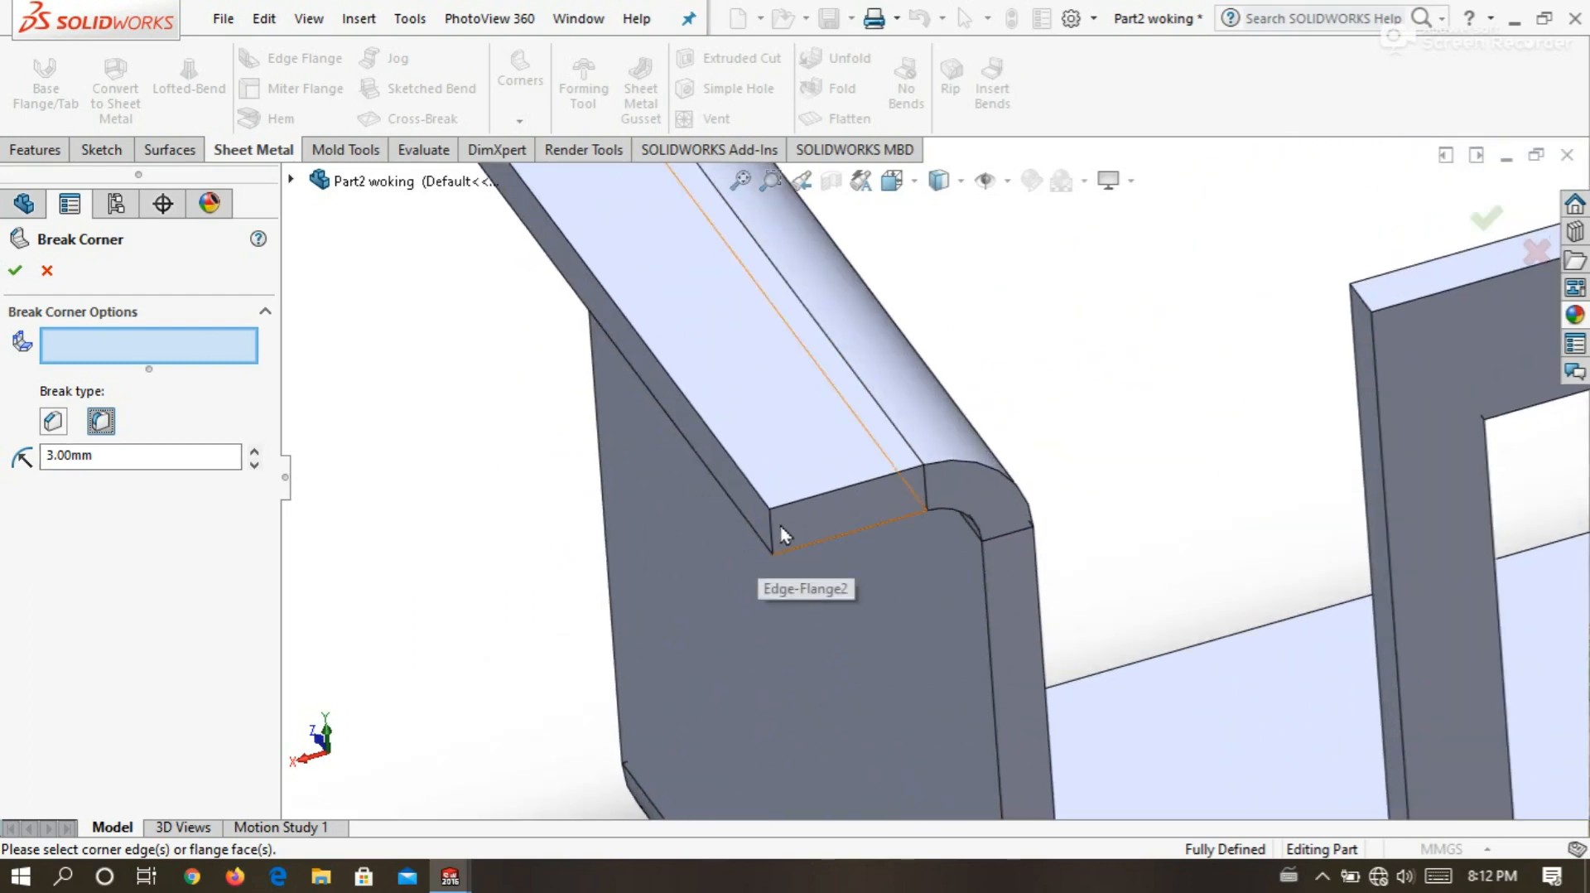
pyautogui.click(775, 530)
# Add the other free corner edge of the same outward flange to the Break Corner selection.
pyautogui.scroll(5, 568, 500)
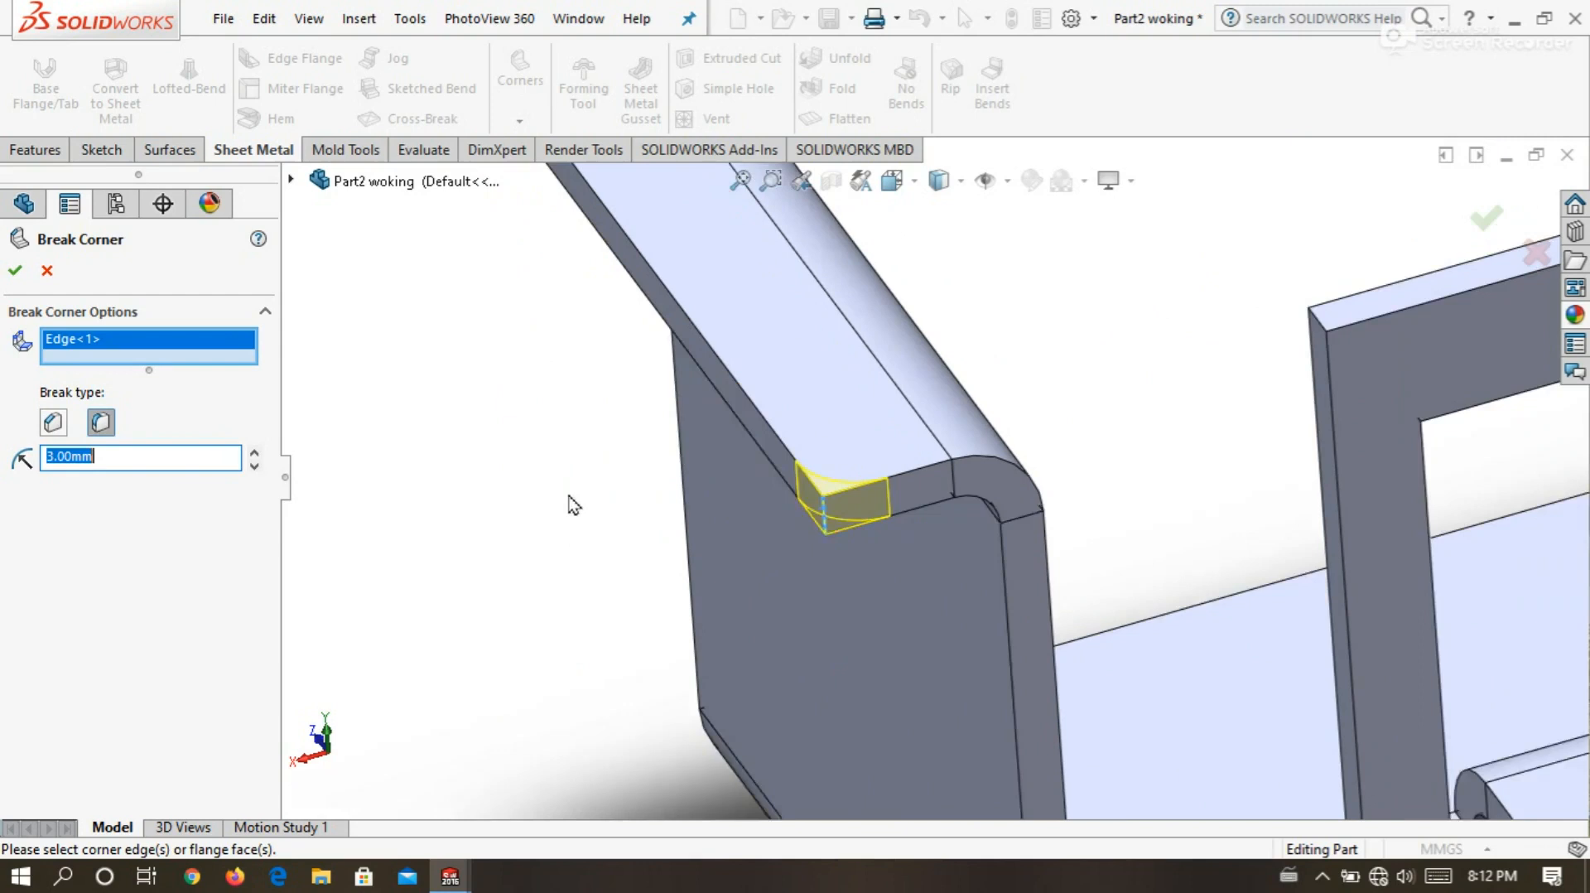
pyautogui.scroll(1, 539, 479)
pyautogui.scroll(-4, 781, 354)
pyautogui.moveTo(795, 331); pyautogui.dragTo(832, 373, button='middle')
pyautogui.scroll(1, 820, 316)
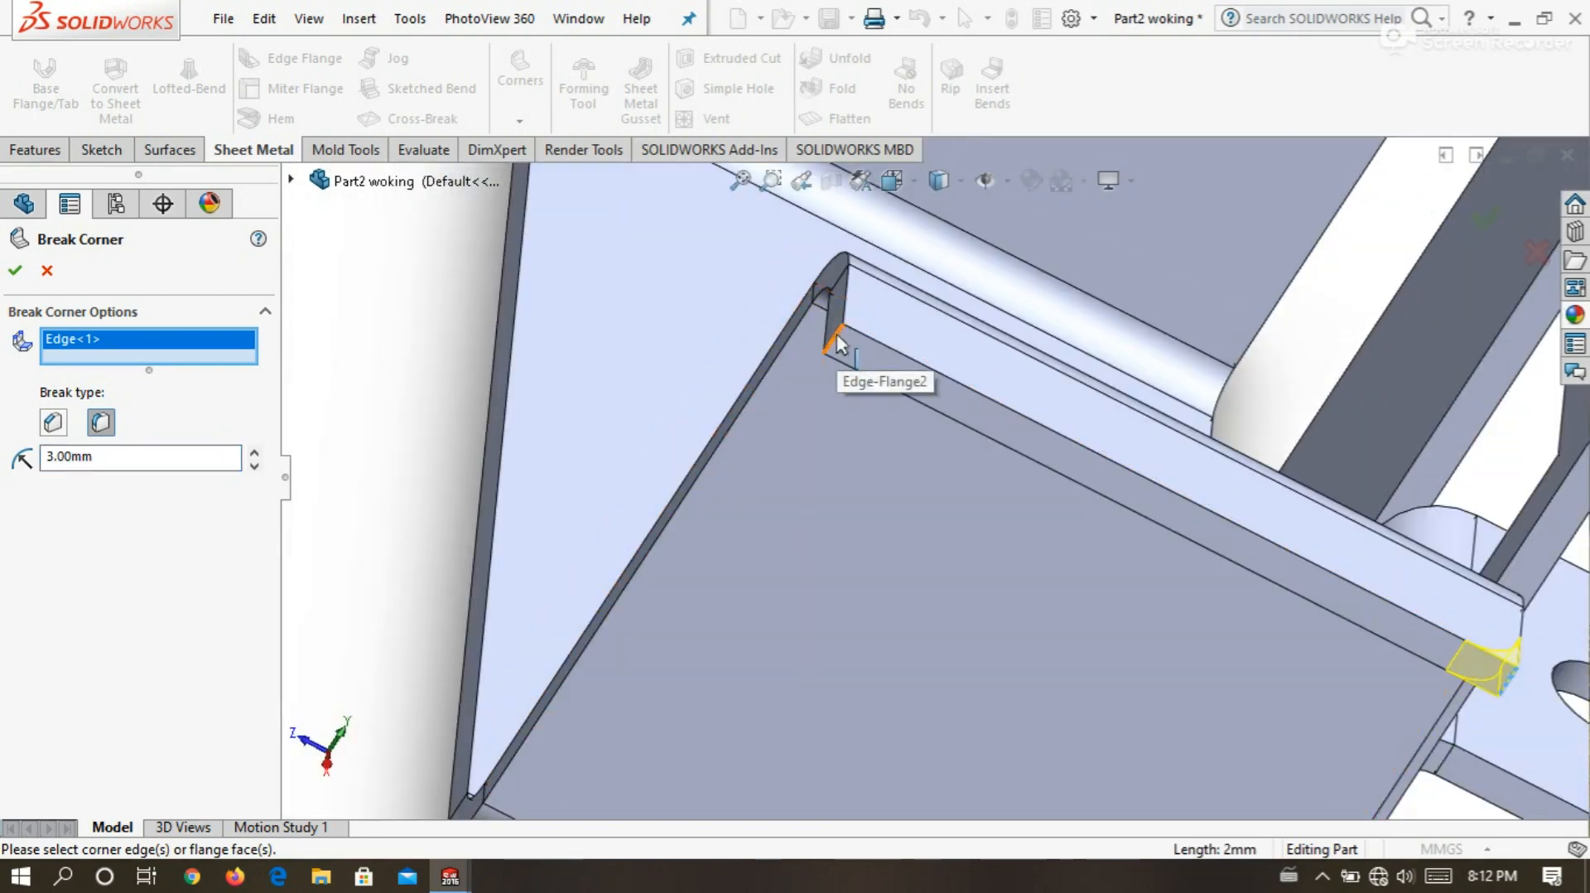
pyautogui.click(838, 342)
# Add a face of the small flange at the rectangular opening to the 3 mm Break Corner selection.
pyautogui.scroll(3, 836, 342)
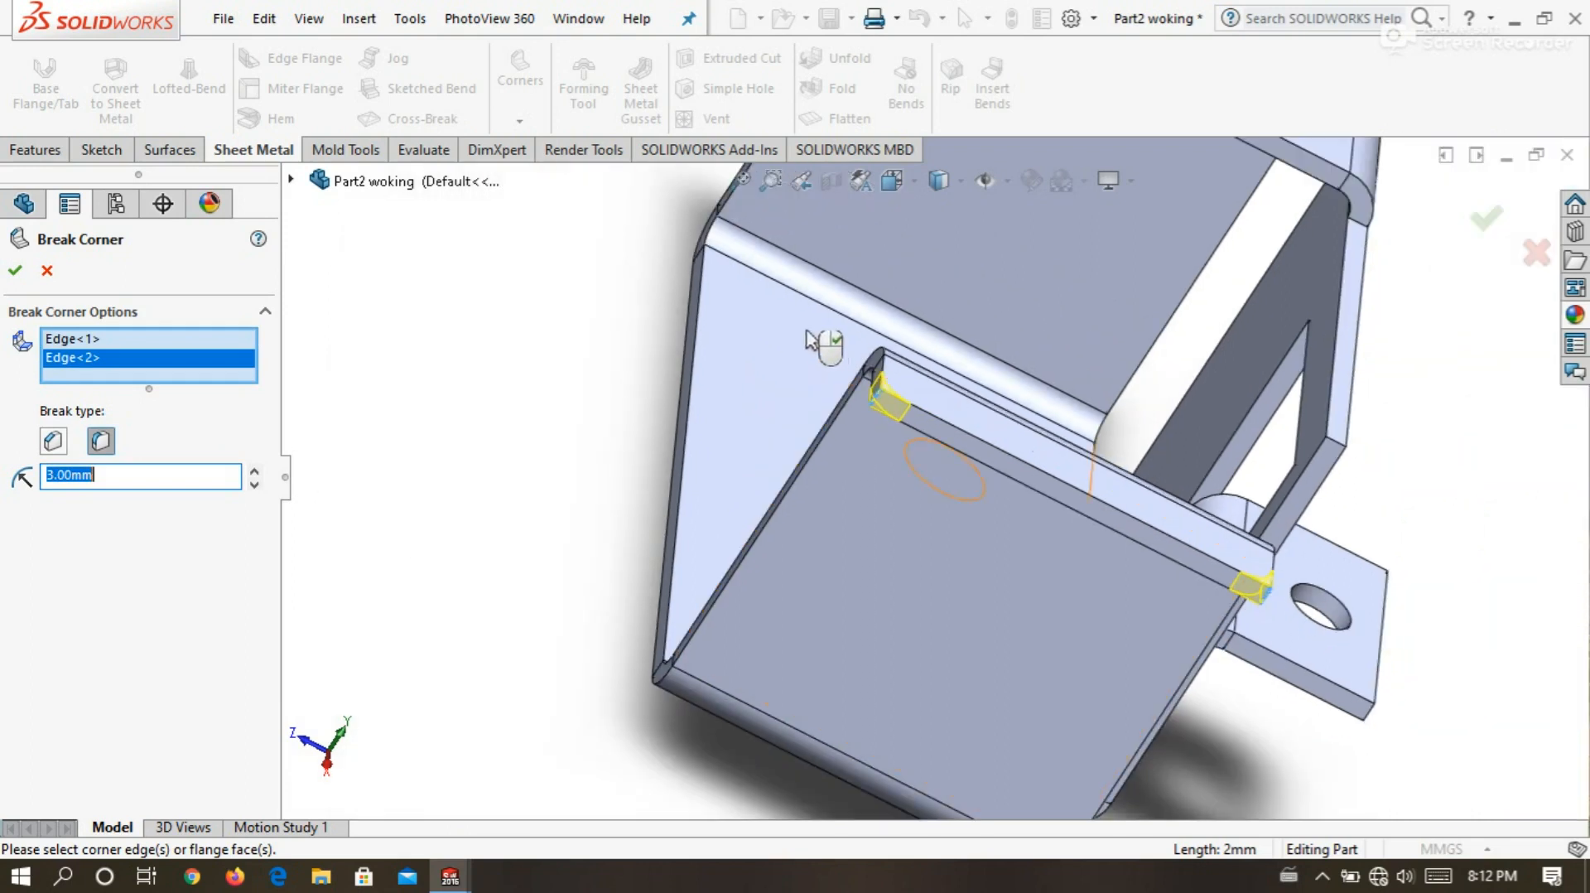
pyautogui.scroll(2, 1443, 637)
pyautogui.moveTo(1445, 641); pyautogui.dragTo(1226, 723, button='middle')
pyautogui.scroll(-6, 1116, 714)
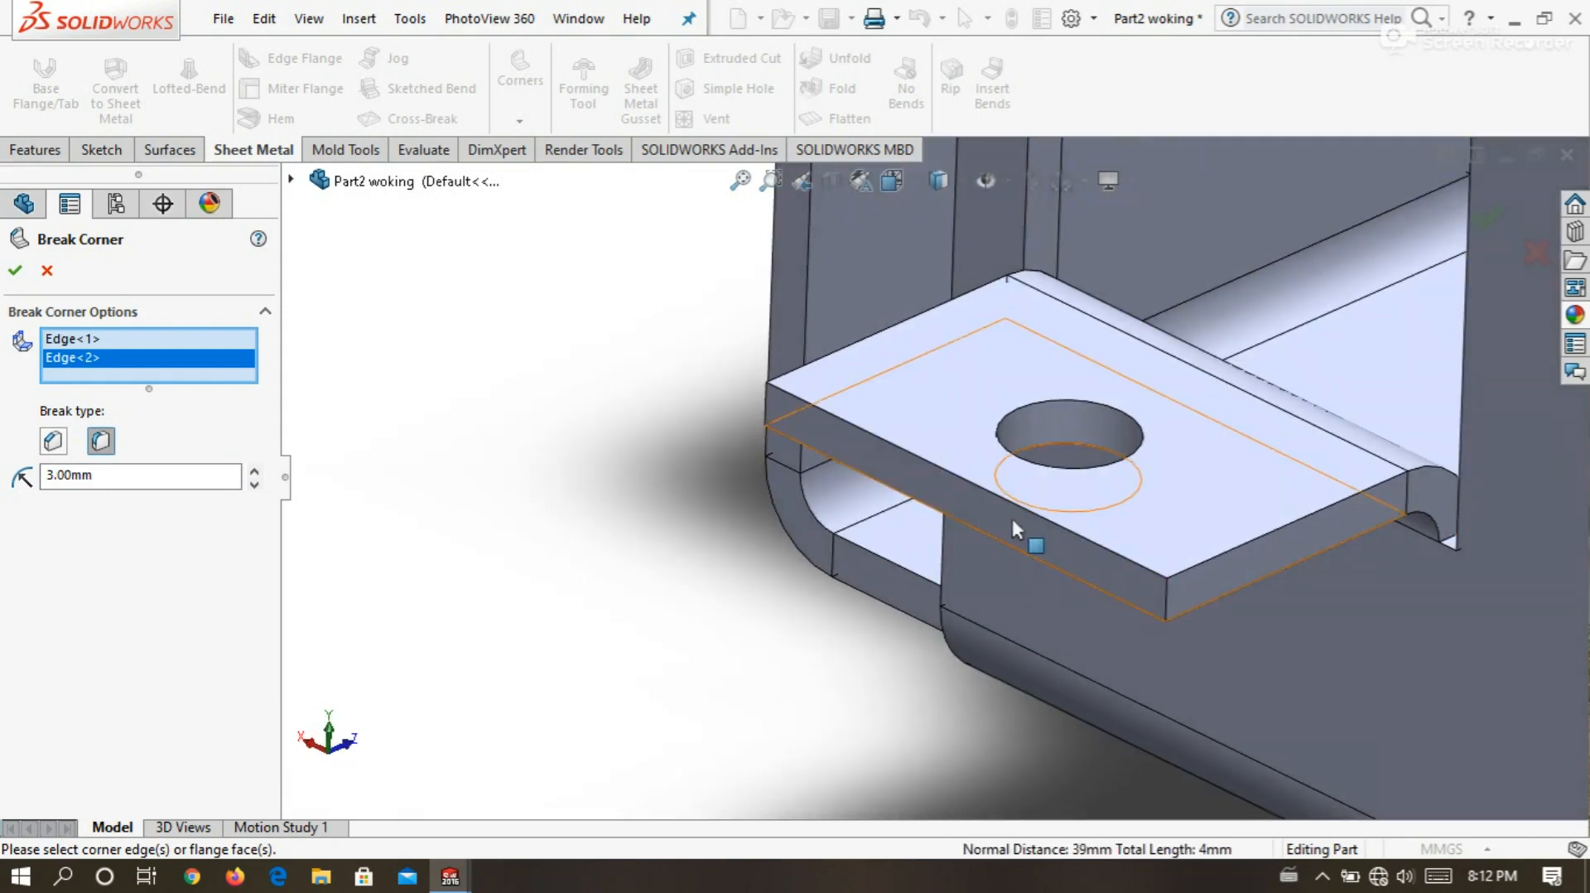
pyautogui.click(1025, 530)
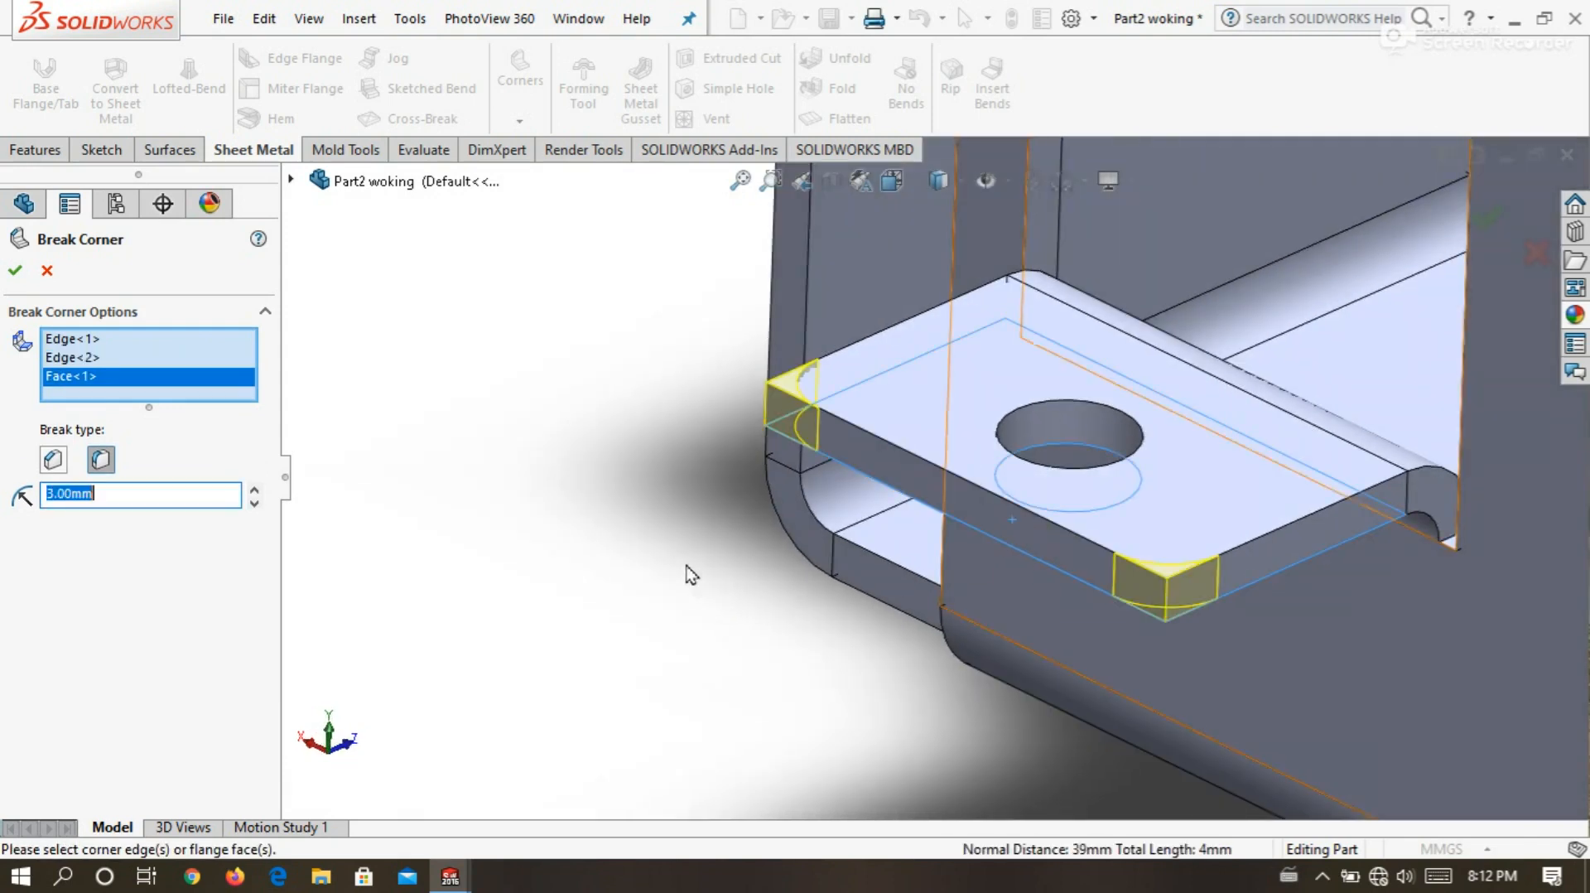
# Add the face of the small flange at the side flange's upper edge to the Break Corner selection.
pyautogui.scroll(5, 691, 574)
pyautogui.scroll(-2, 1111, 412)
pyautogui.moveTo(1114, 371); pyautogui.dragTo(810, 358, button='middle')
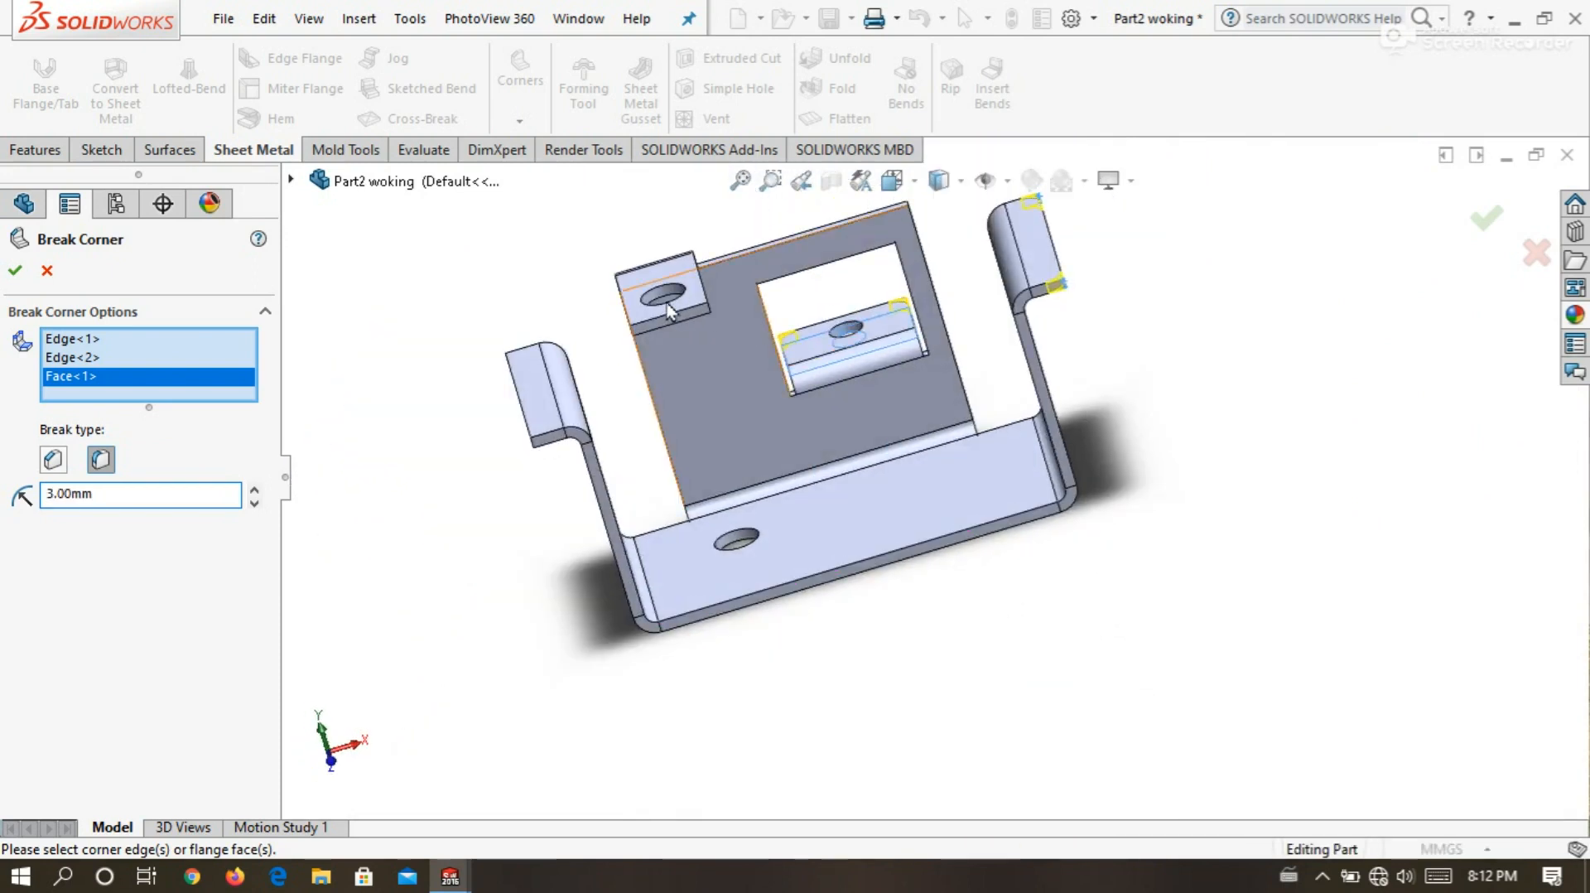
pyautogui.scroll(-6, 630, 356)
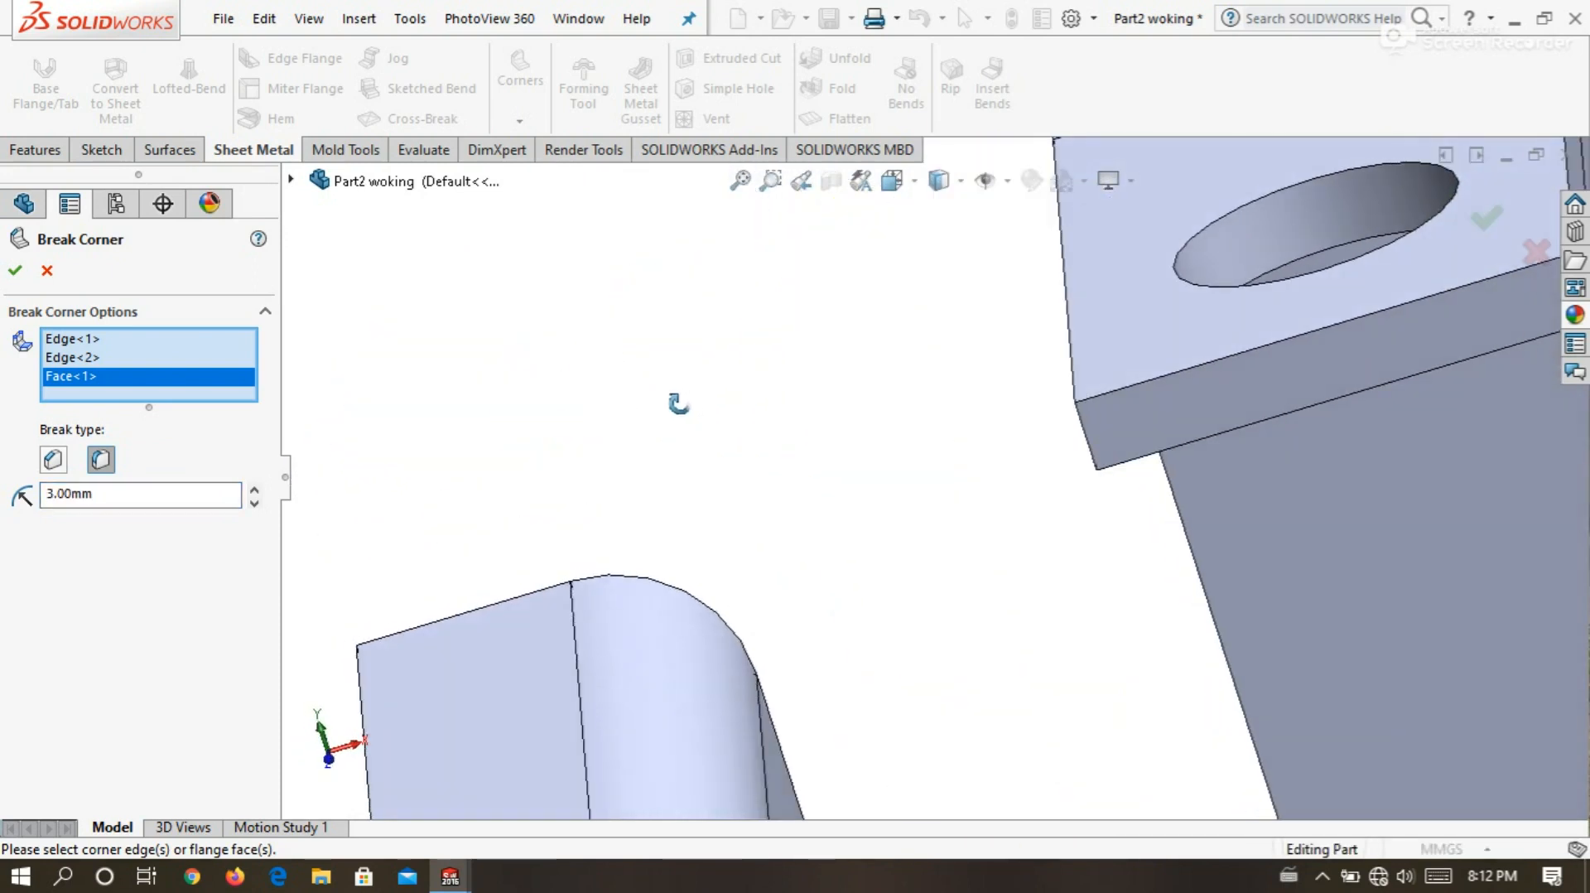
pyautogui.click(1147, 425)
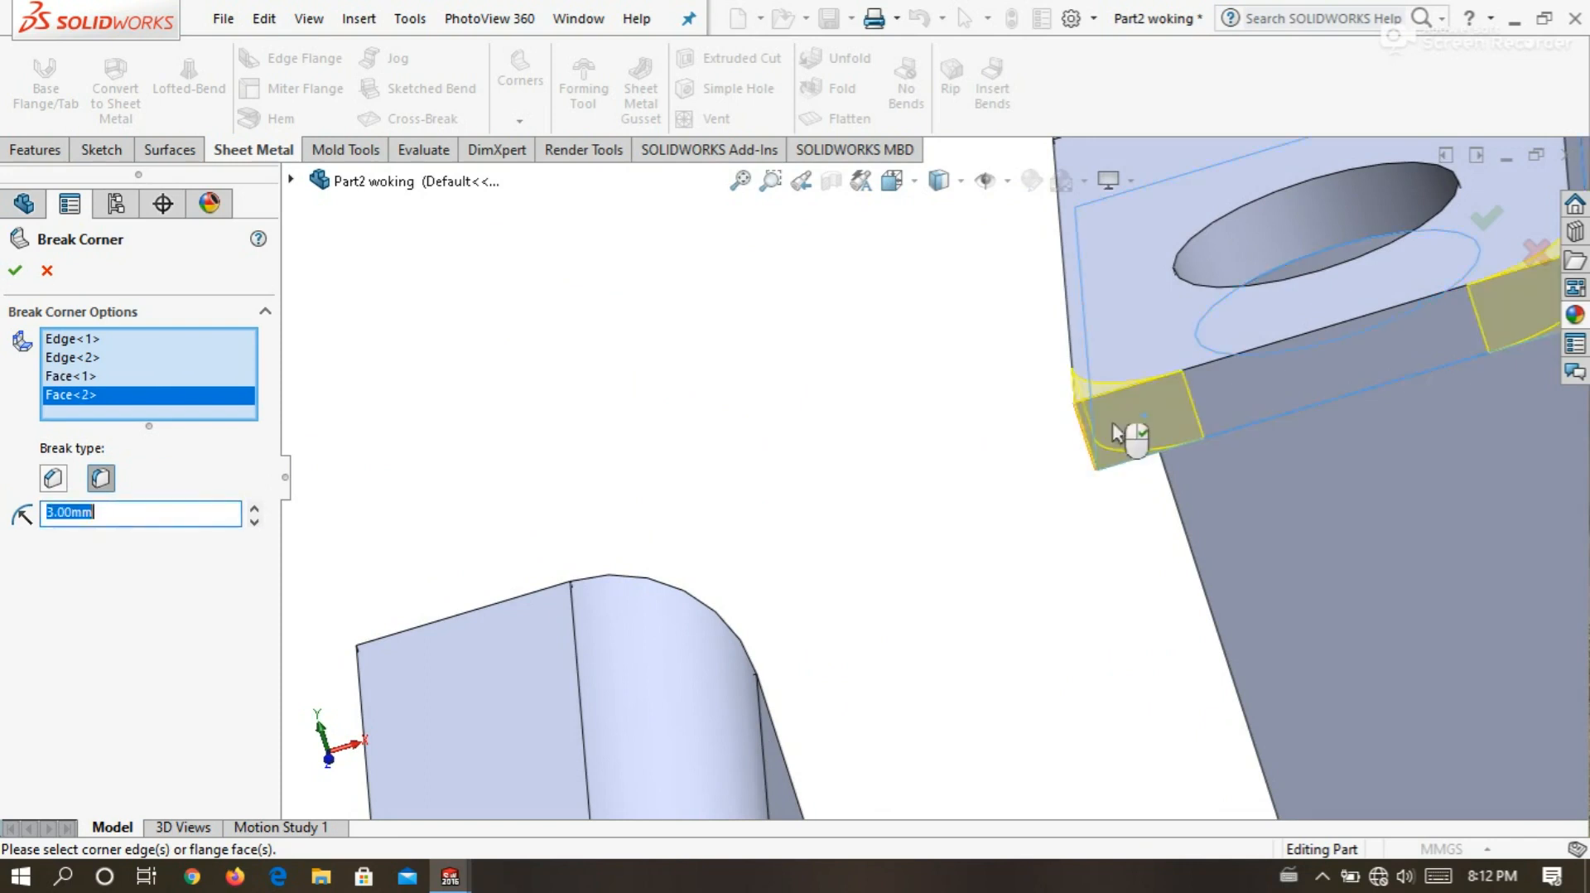
# Add the face of the other outward flange and apply the 3 mm rounded Break Corner.
pyautogui.scroll(5, 810, 447)
pyautogui.scroll(-3, 797, 584)
pyautogui.moveTo(793, 577); pyautogui.dragTo(936, 575, button='middle')
pyautogui.scroll(2, 937, 575)
pyautogui.scroll(-1, 796, 532)
pyautogui.scroll(-1, 758, 534)
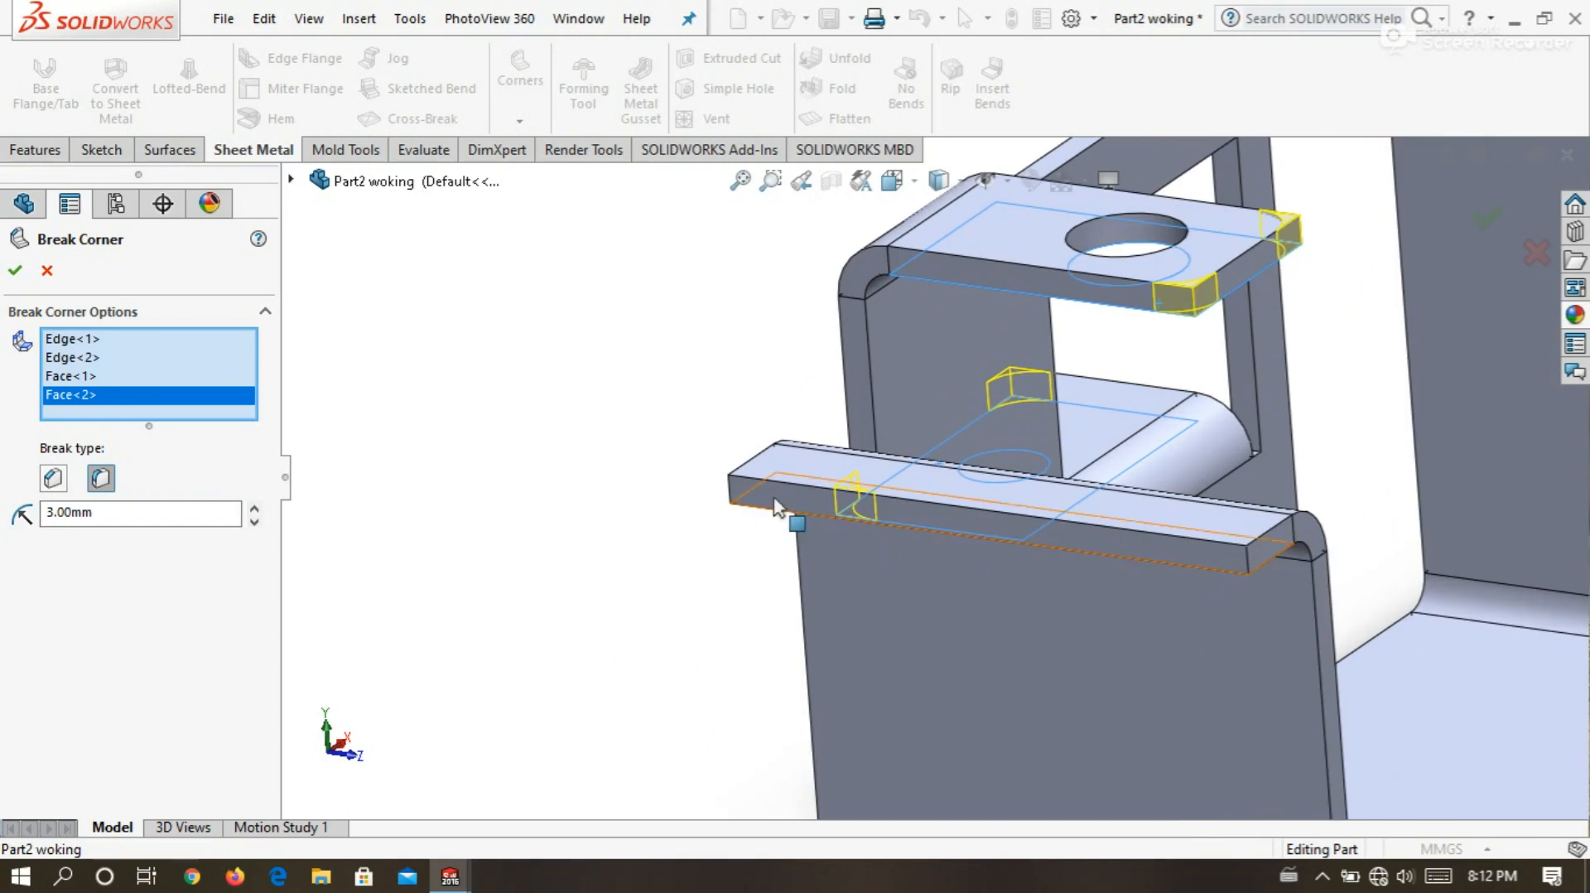
pyautogui.click(776, 507)
pyautogui.scroll(5, 763, 519)
pyautogui.moveTo(668, 549); pyautogui.dragTo(458, 614, button='middle')
pyautogui.click(16, 268)
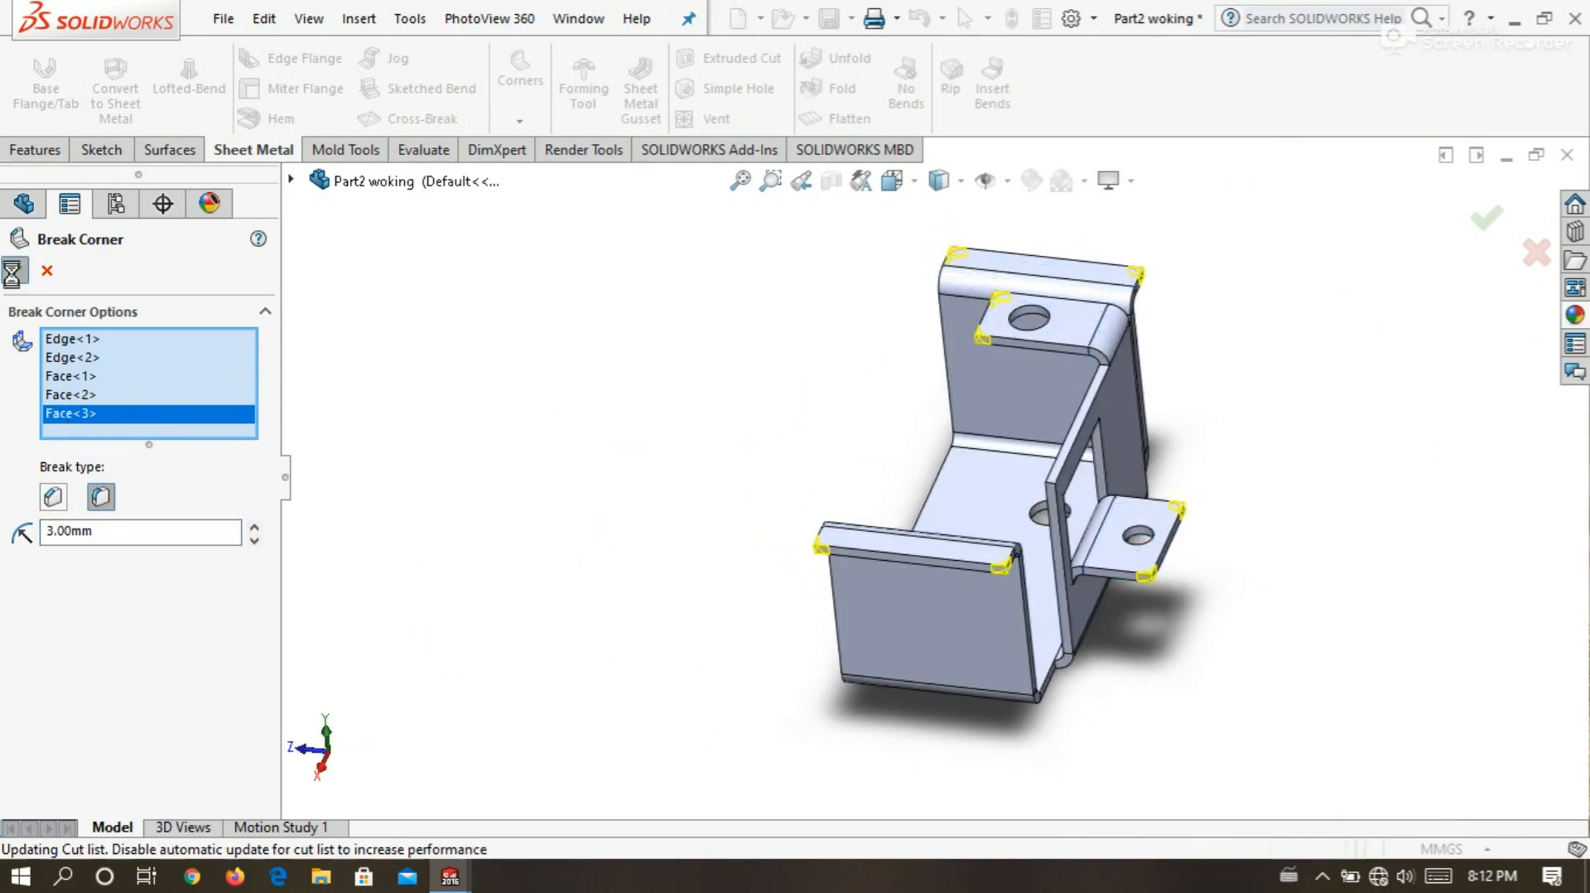
# Examine the rounded corners on the bracket's flanges from several sides.
pyautogui.scroll(3, 710, 432)
pyautogui.moveTo(710, 431); pyautogui.dragTo(1106, 482, button='middle')
pyautogui.scroll(3, 1106, 482)
pyautogui.scroll(-4, 925, 474)
pyautogui.scroll(3, 752, 397)
pyautogui.scroll(-2, 679, 420)
pyautogui.moveTo(627, 351)
pyautogui.mouseDown(button='middle')
pyautogui.moveTo(630, 452)
pyautogui.moveTo(613, 337)
pyautogui.moveTo(557, 357)
pyautogui.moveTo(614, 354)
pyautogui.moveTo(668, 401)
pyautogui.moveTo(646, 373)
pyautogui.mouseUp(button='middle')
pyautogui.scroll(2, 644, 371)
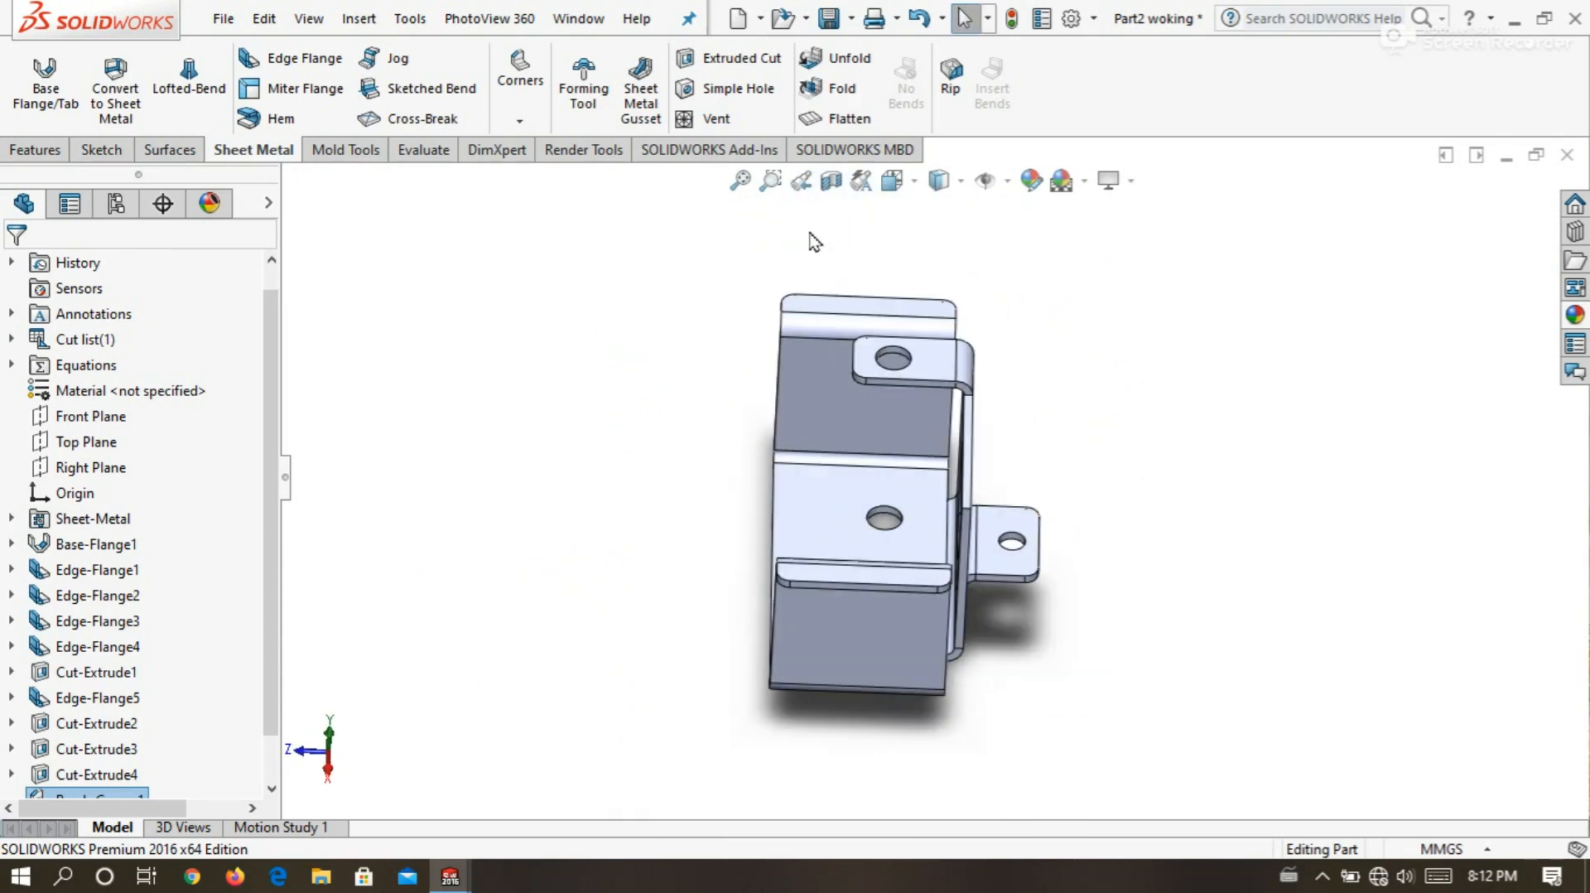
# Unfold all the bracket's bends, keeping the inner face of the base fixed.
pyautogui.click(842, 60)
pyautogui.hotkey('ctrl', '7')
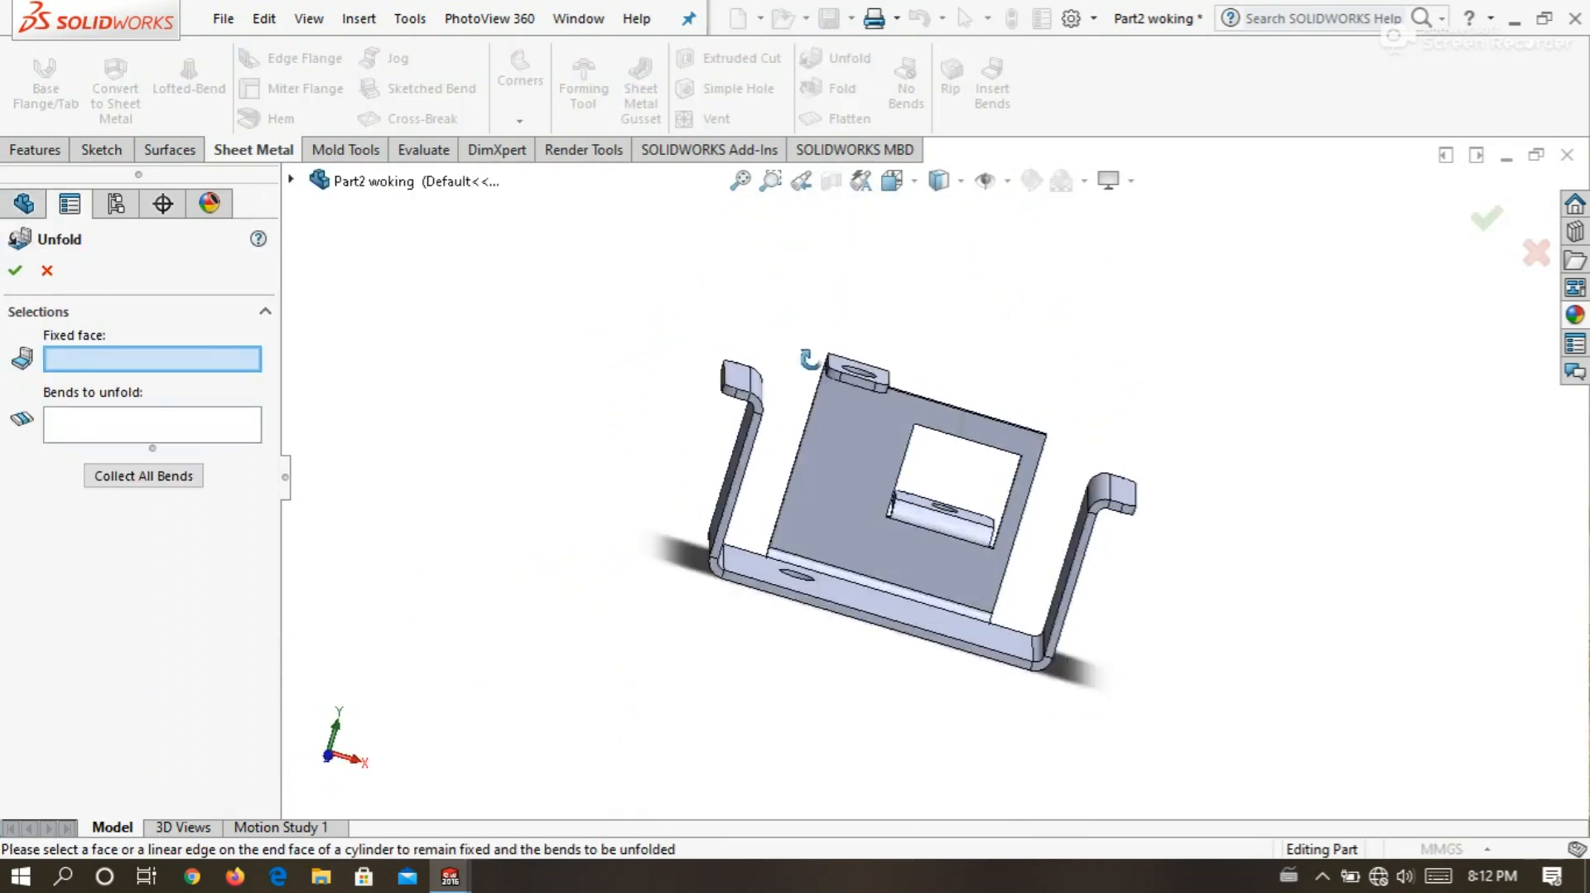
pyautogui.scroll(-4, 921, 571)
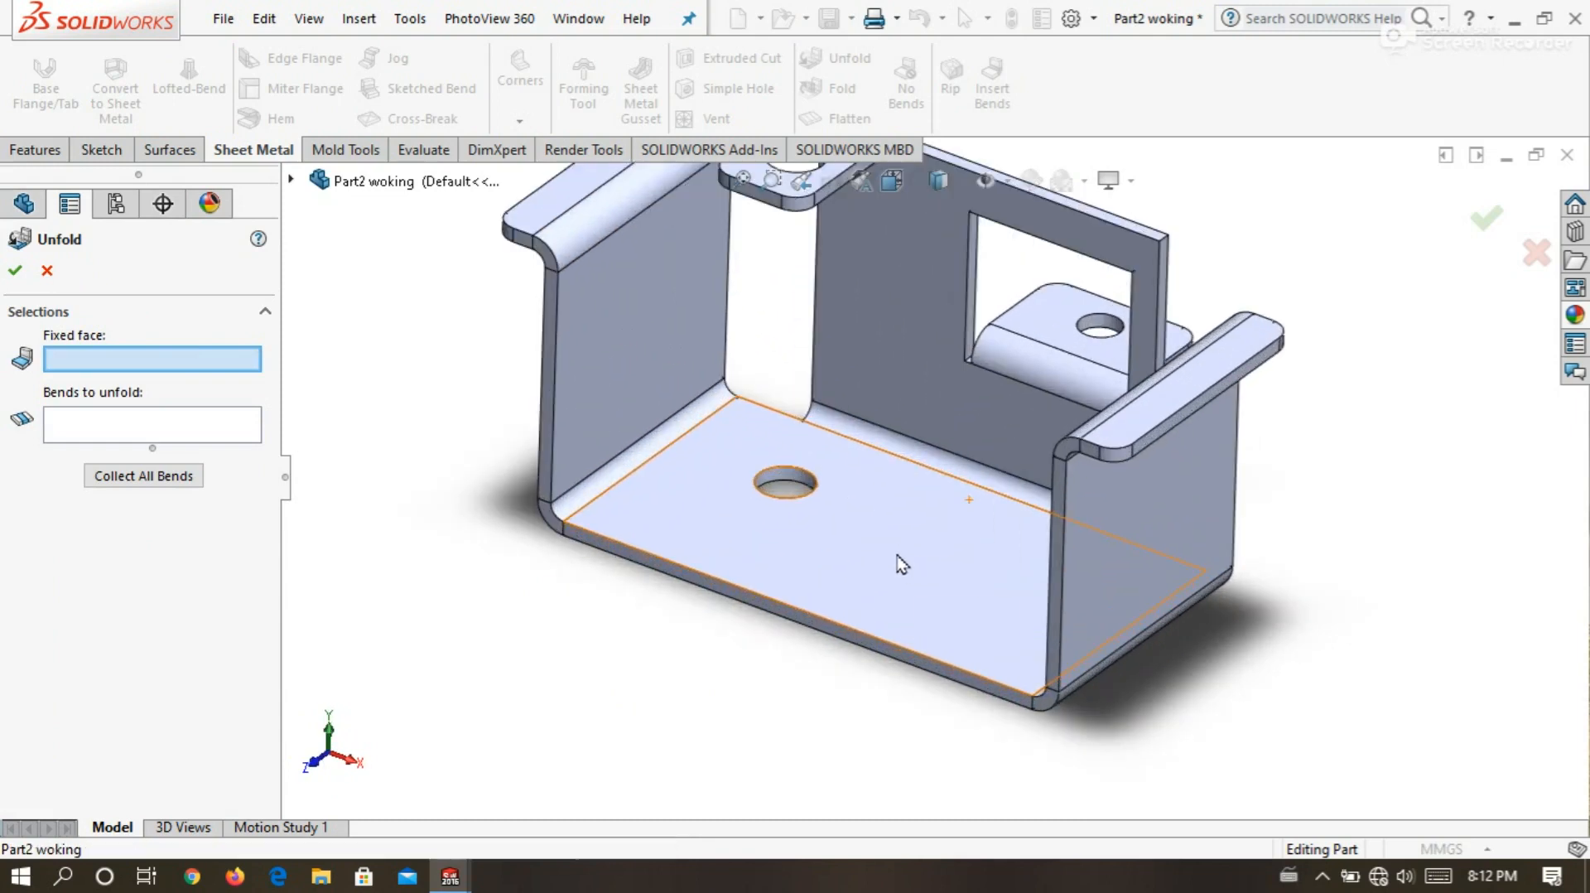
pyautogui.click(820, 564)
pyautogui.click(155, 474)
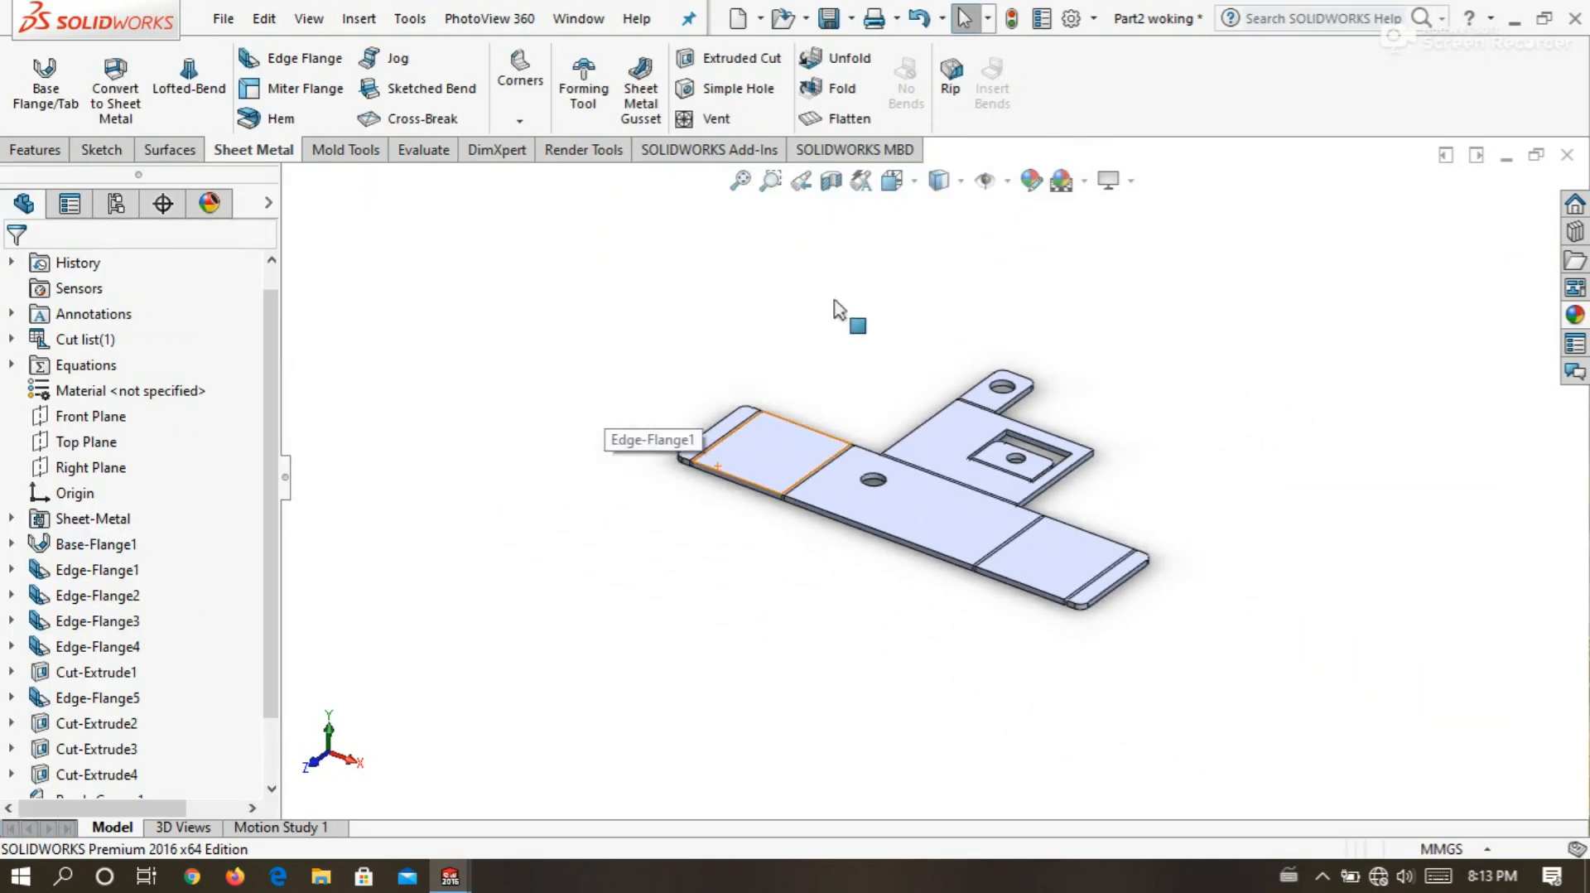
# Fold all the collected bends back up about the fixed base face.
pyautogui.moveTo(861, 422); pyautogui.dragTo(734, 344, button='middle')
pyautogui.scroll(2, 734, 345)
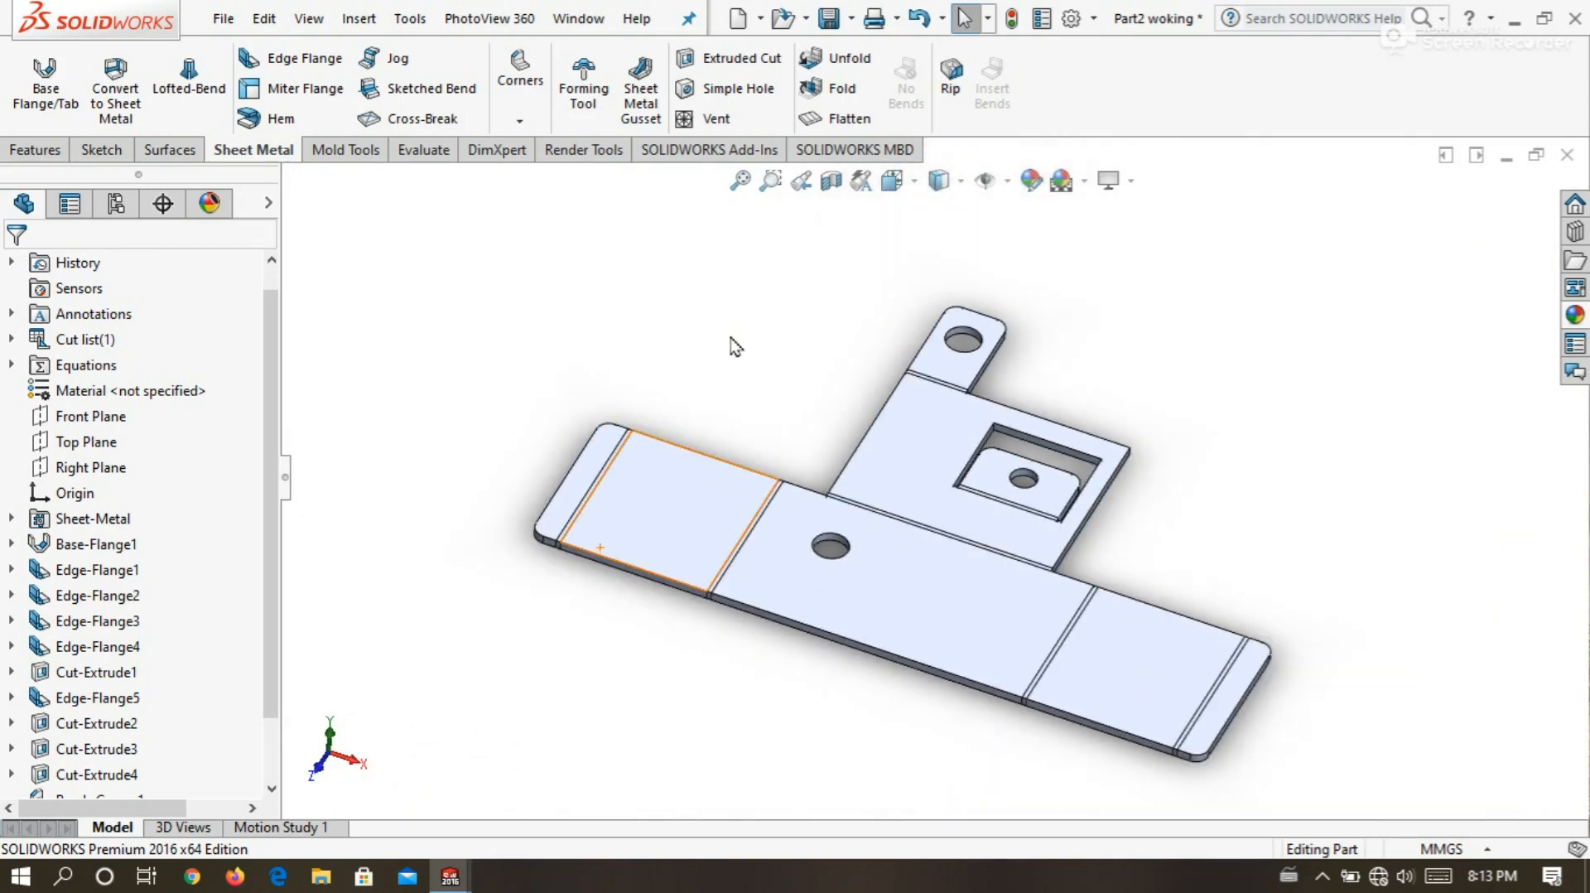
pyautogui.click(850, 97)
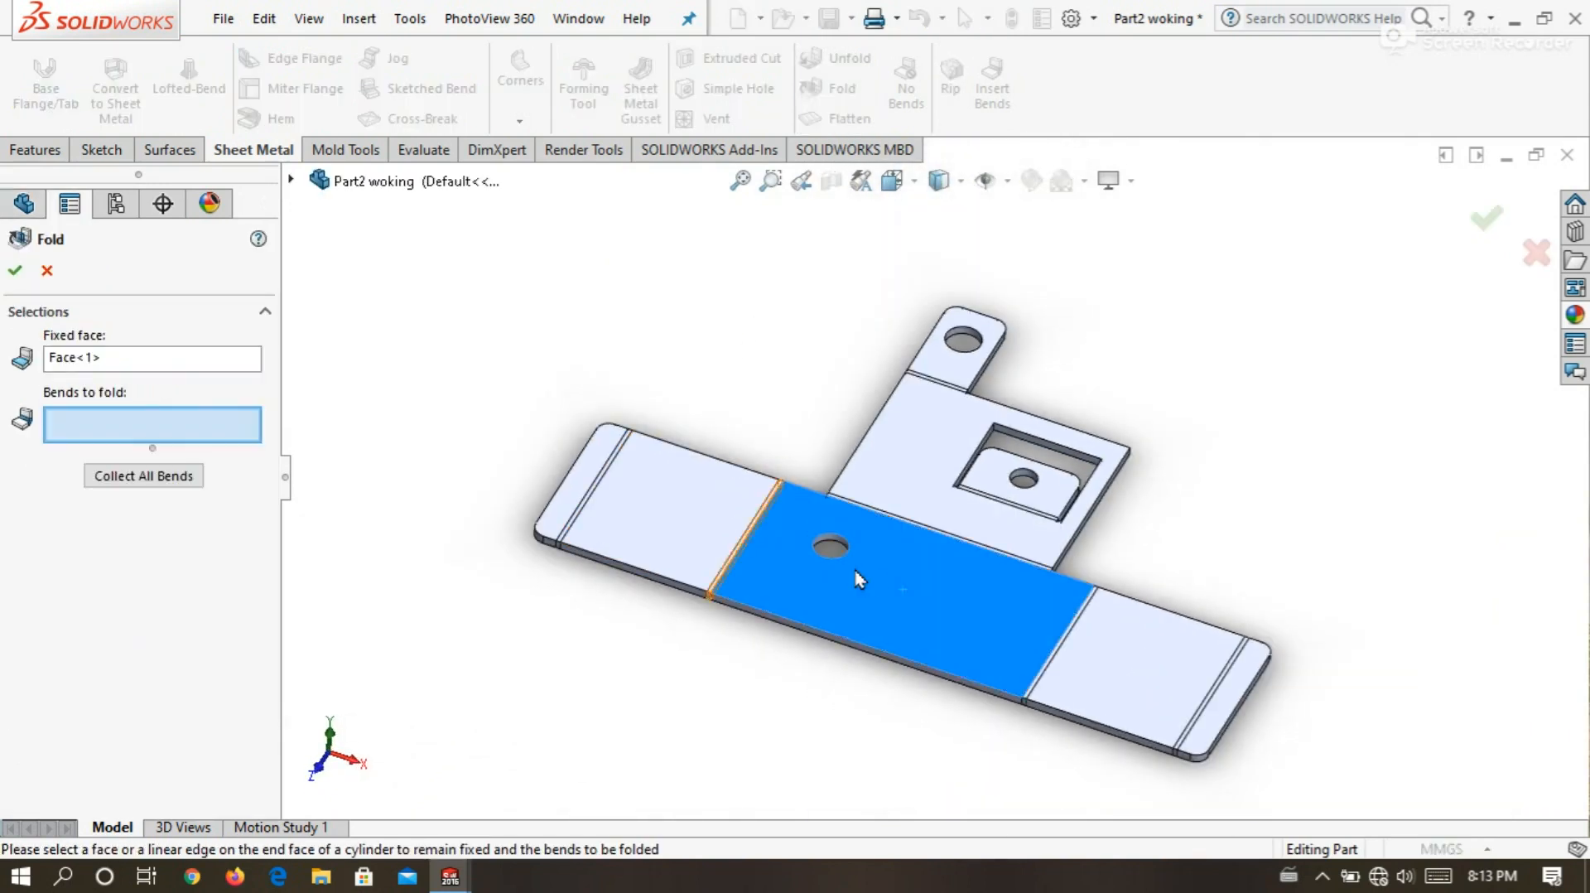
pyautogui.click(146, 475)
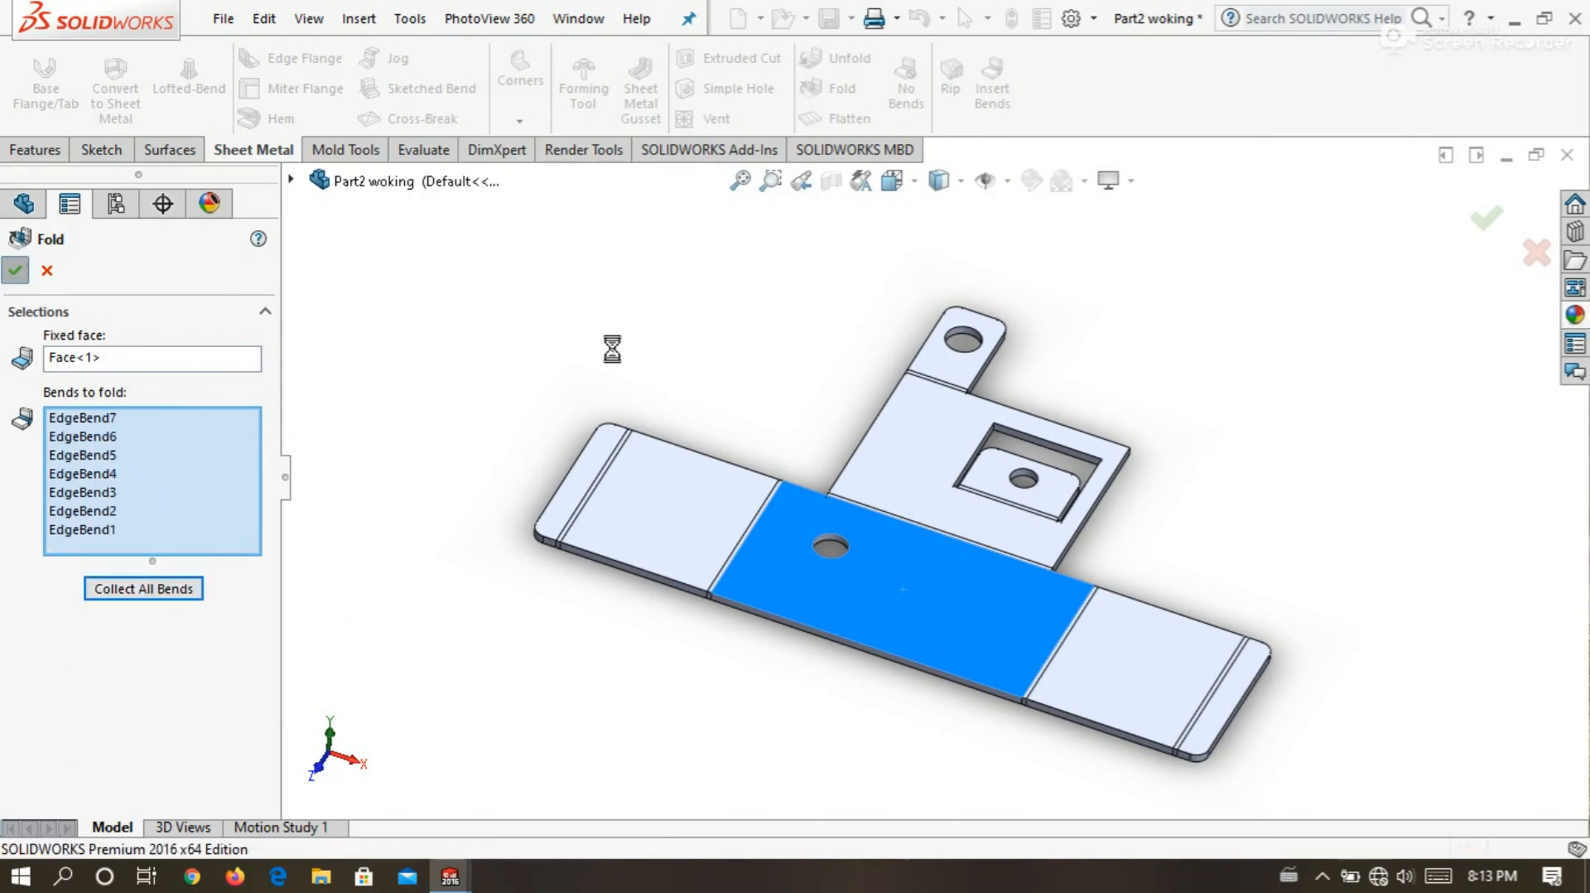
# Examine the folded bracket and its flanges from different angles.
pyautogui.moveTo(607, 335); pyautogui.dragTo(504, 549, button='middle')
pyautogui.scroll(2, 510, 552)
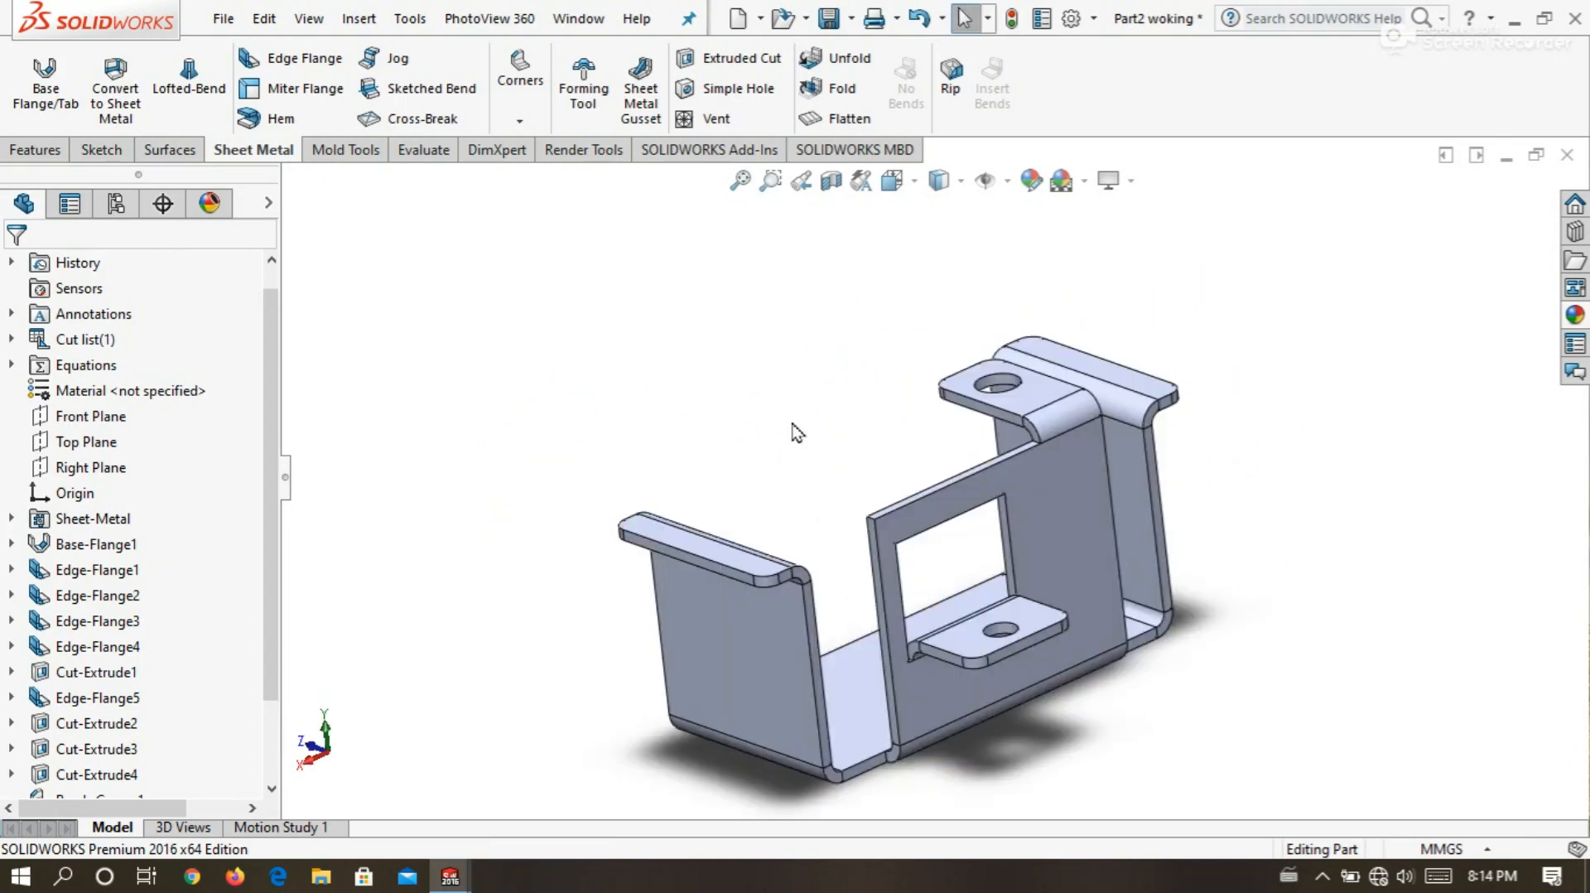
pyautogui.scroll(3, 793, 420)
pyautogui.scroll(-4, 854, 495)
pyautogui.moveTo(832, 476); pyautogui.dragTo(780, 420, button='middle')
pyautogui.scroll(1, 780, 420)
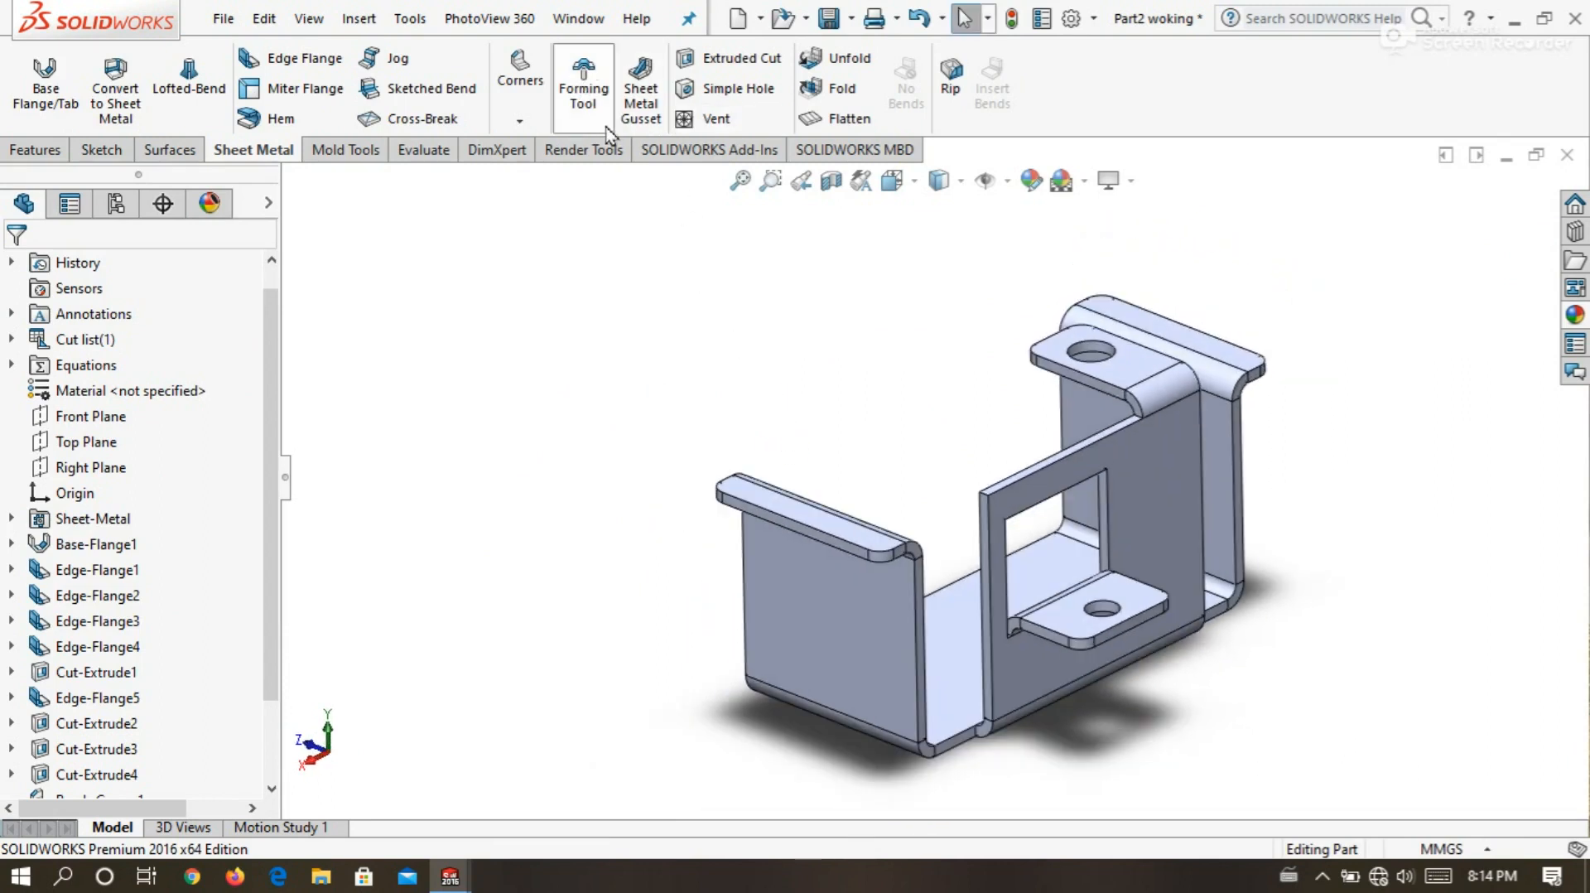
pyautogui.scroll(-1, 735, 345)
pyautogui.scroll(-1, 753, 295)
pyautogui.scroll(2, 725, 249)
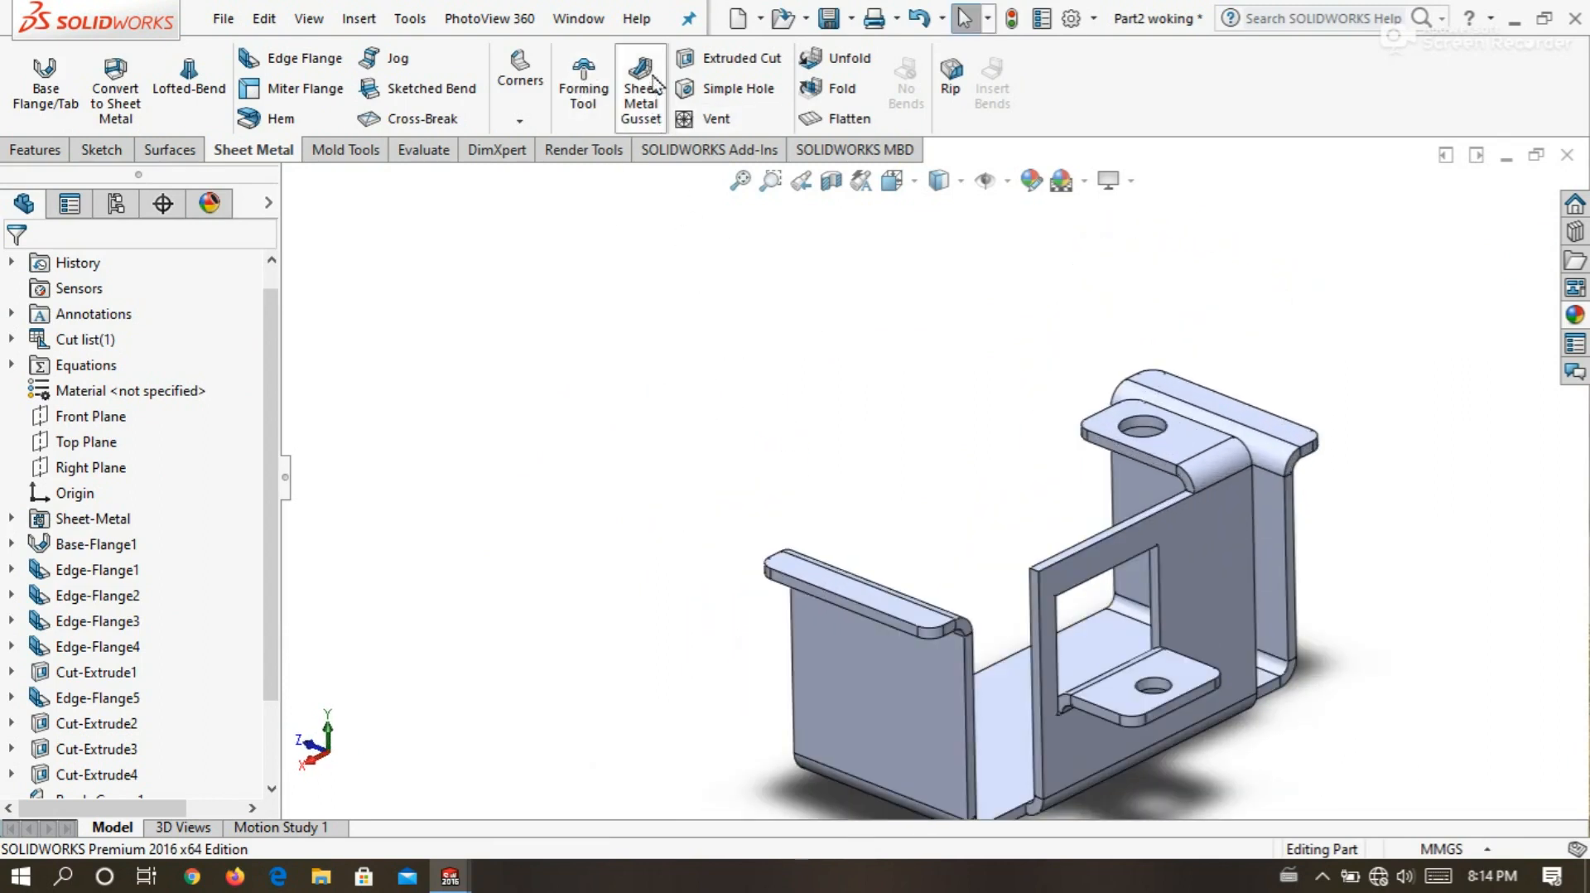
# Set up a sheet metal gusset between the inner face of one side flange and the base's inner face.
pyautogui.scroll(2, 686, 286)
pyautogui.moveTo(689, 301); pyautogui.dragTo(1022, 500, button='middle')
pyautogui.scroll(-5, 936, 469)
pyautogui.click(683, 410)
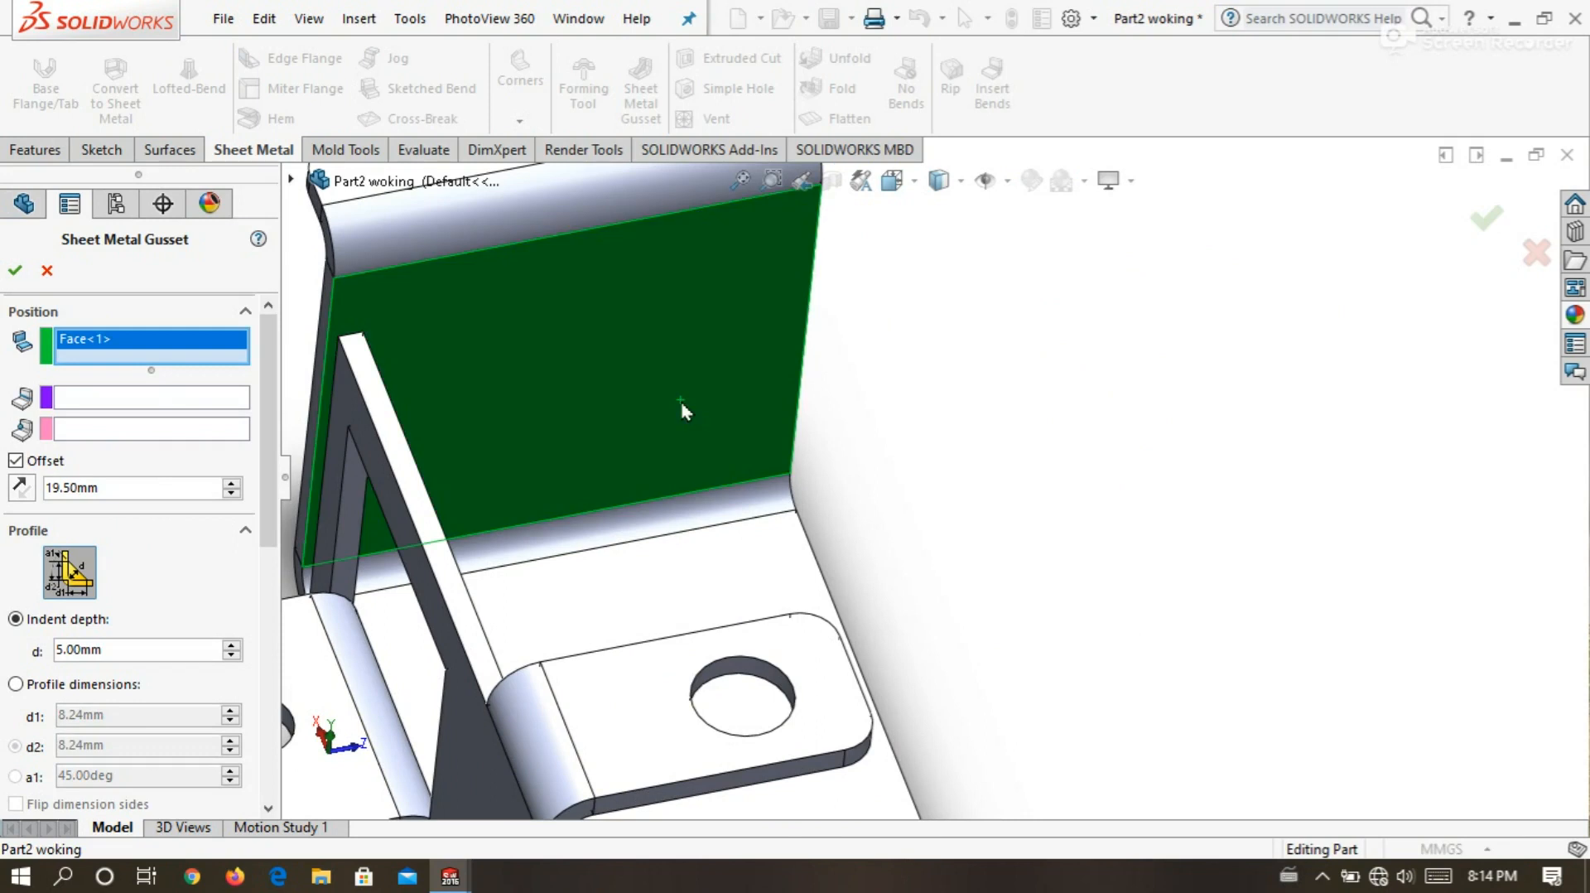
pyautogui.click(681, 582)
pyautogui.scroll(3, 713, 579)
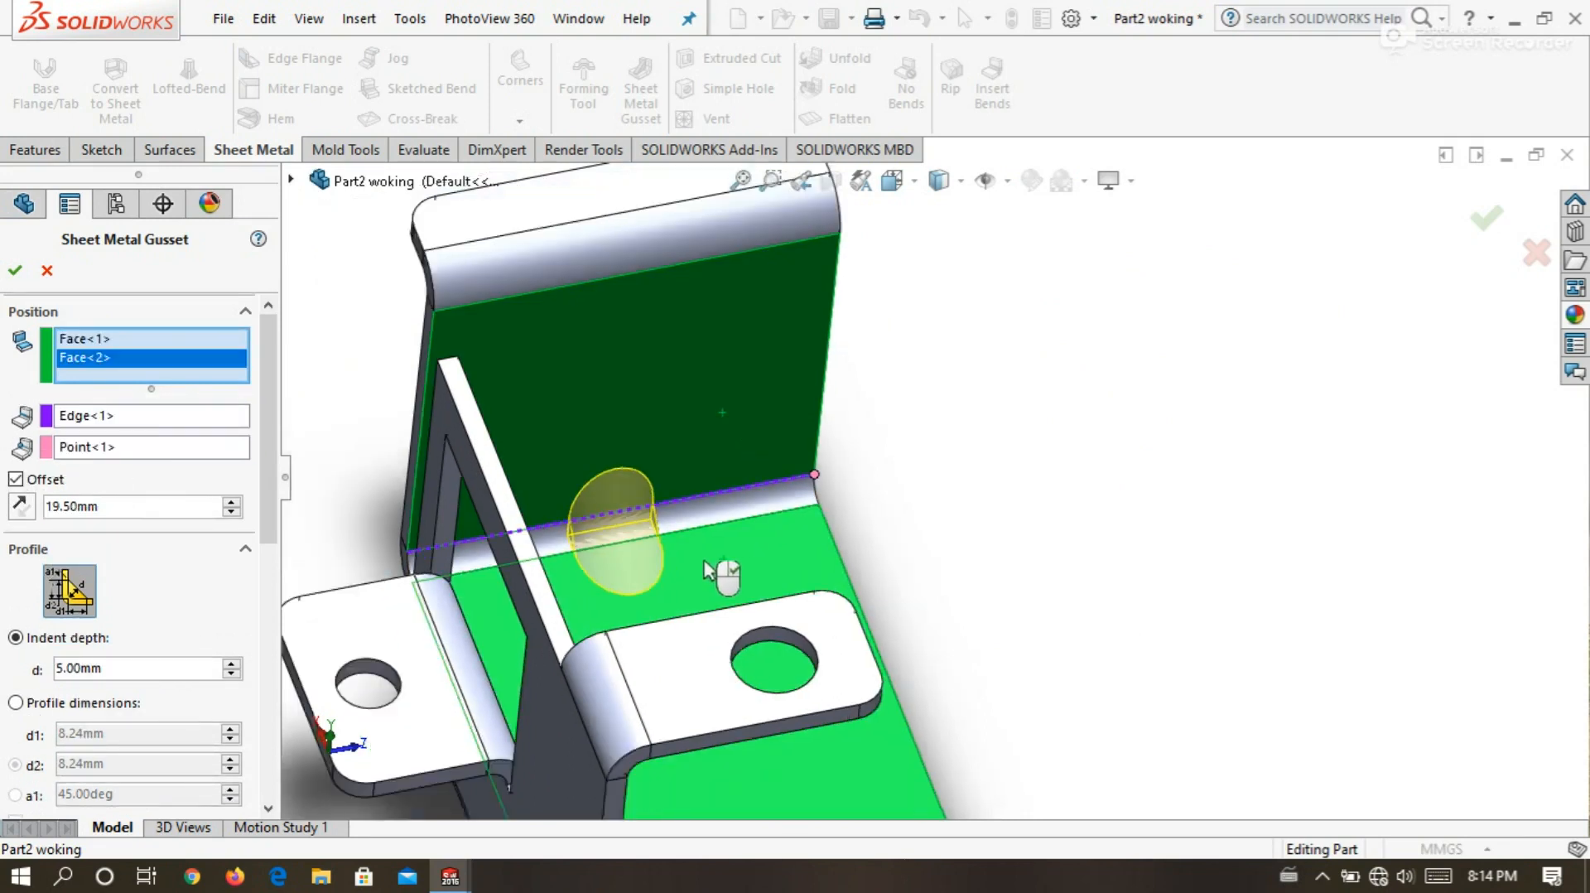
pyautogui.moveTo(386, 345); pyautogui.dragTo(534, 451, button='middle')
pyautogui.scroll(-1, 491, 440)
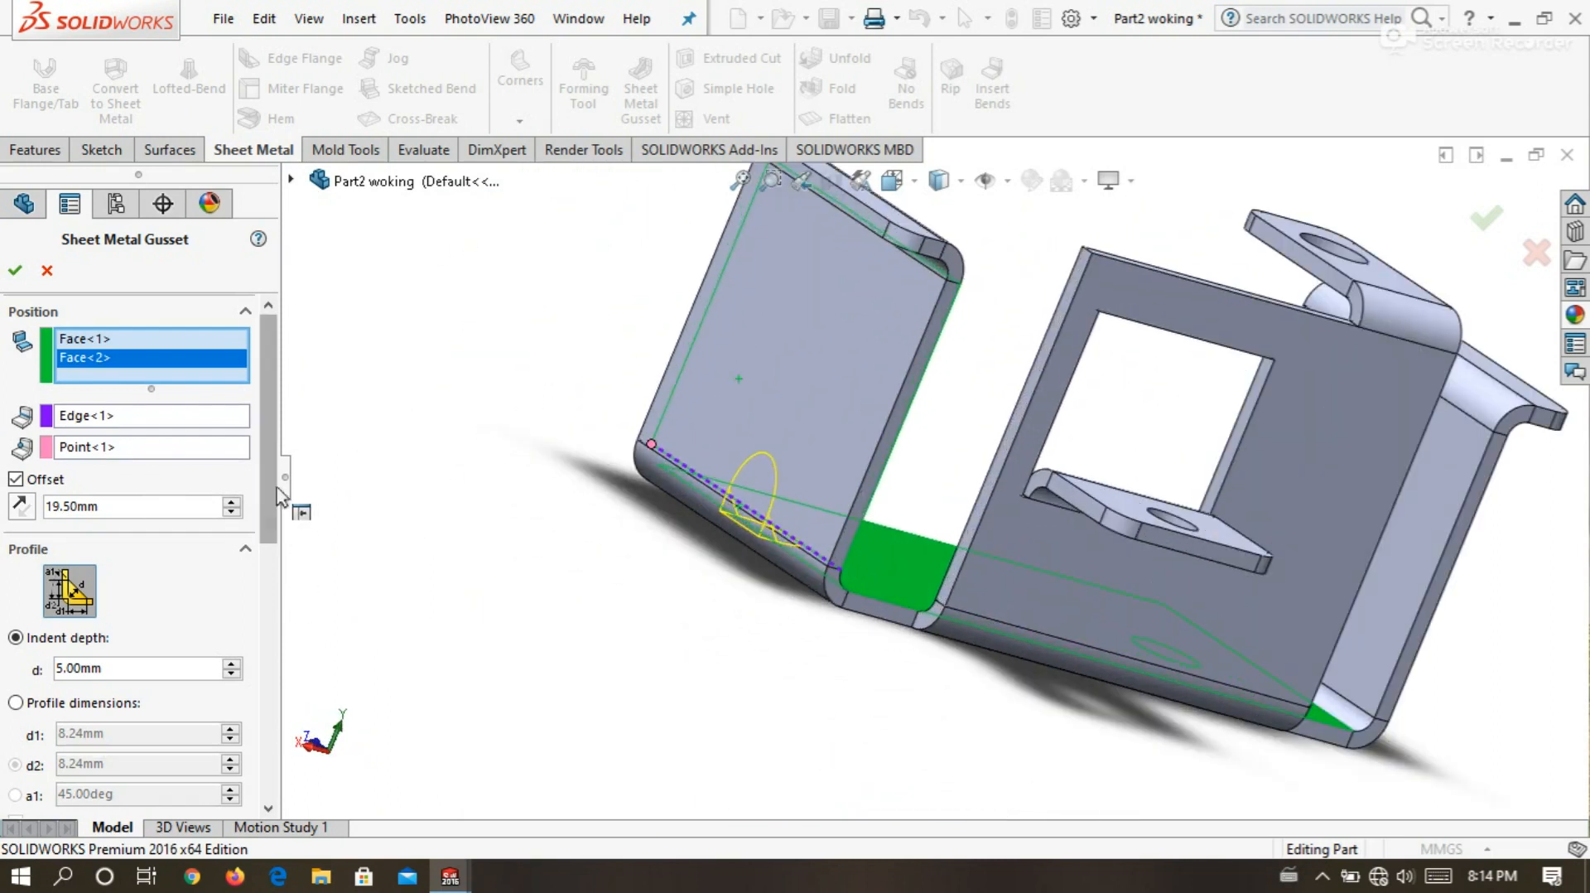
# Create the gusset with a 19.50 mm offset, 5 mm indent depth, 8 mm width and 2 mm thickness, using the full preview.
pyautogui.scroll(-5, 278, 495)
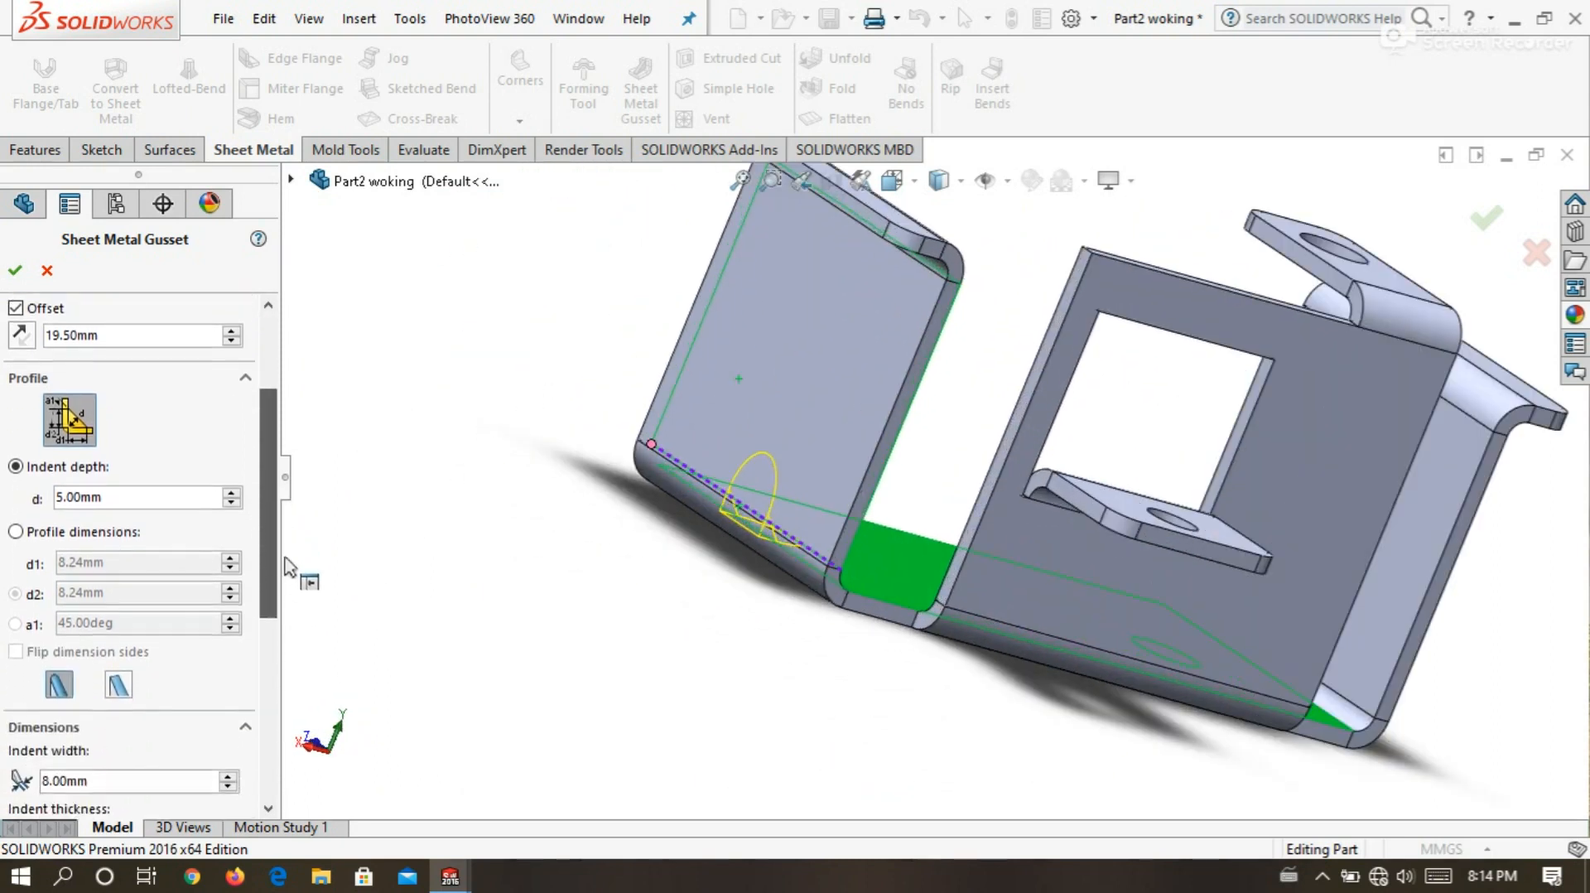
pyautogui.scroll(-4, 299, 629)
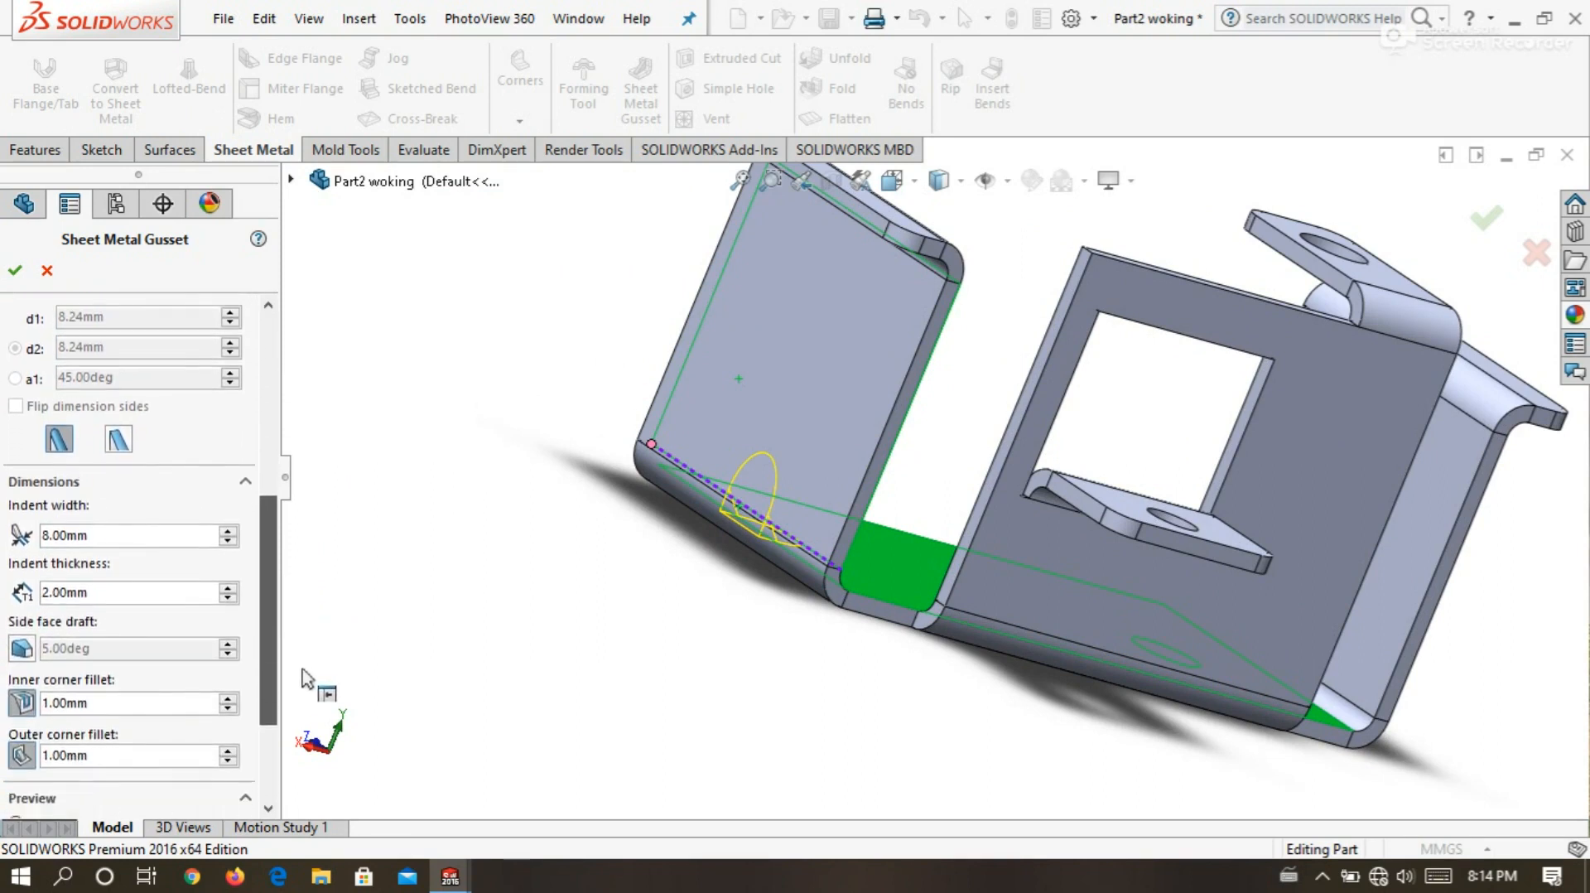
pyautogui.scroll(7, 312, 668)
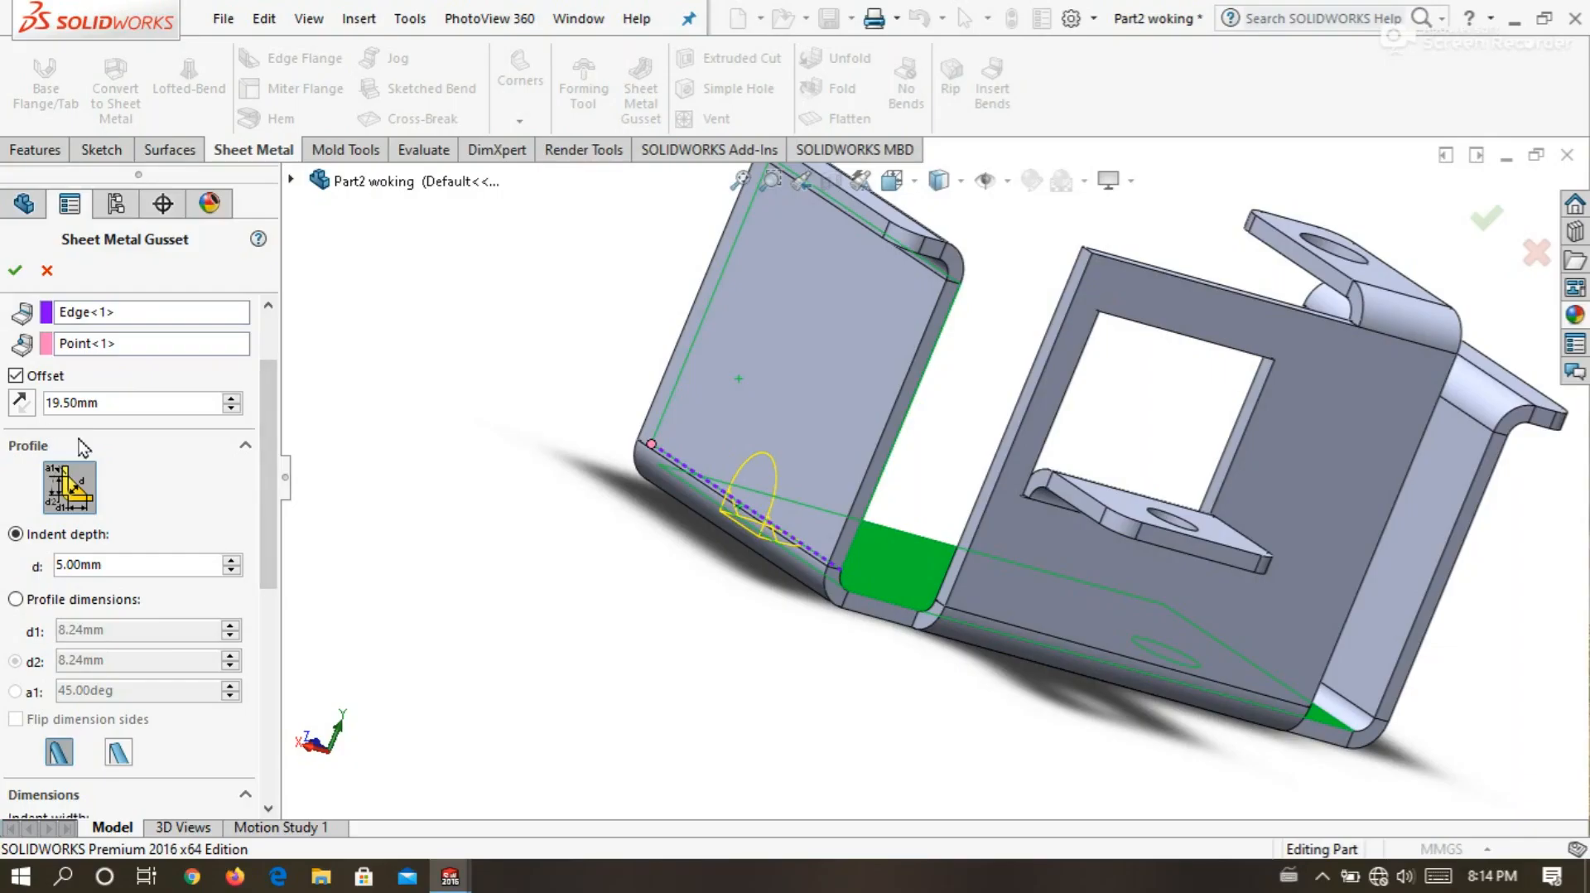
pyautogui.scroll(-3, 267, 540)
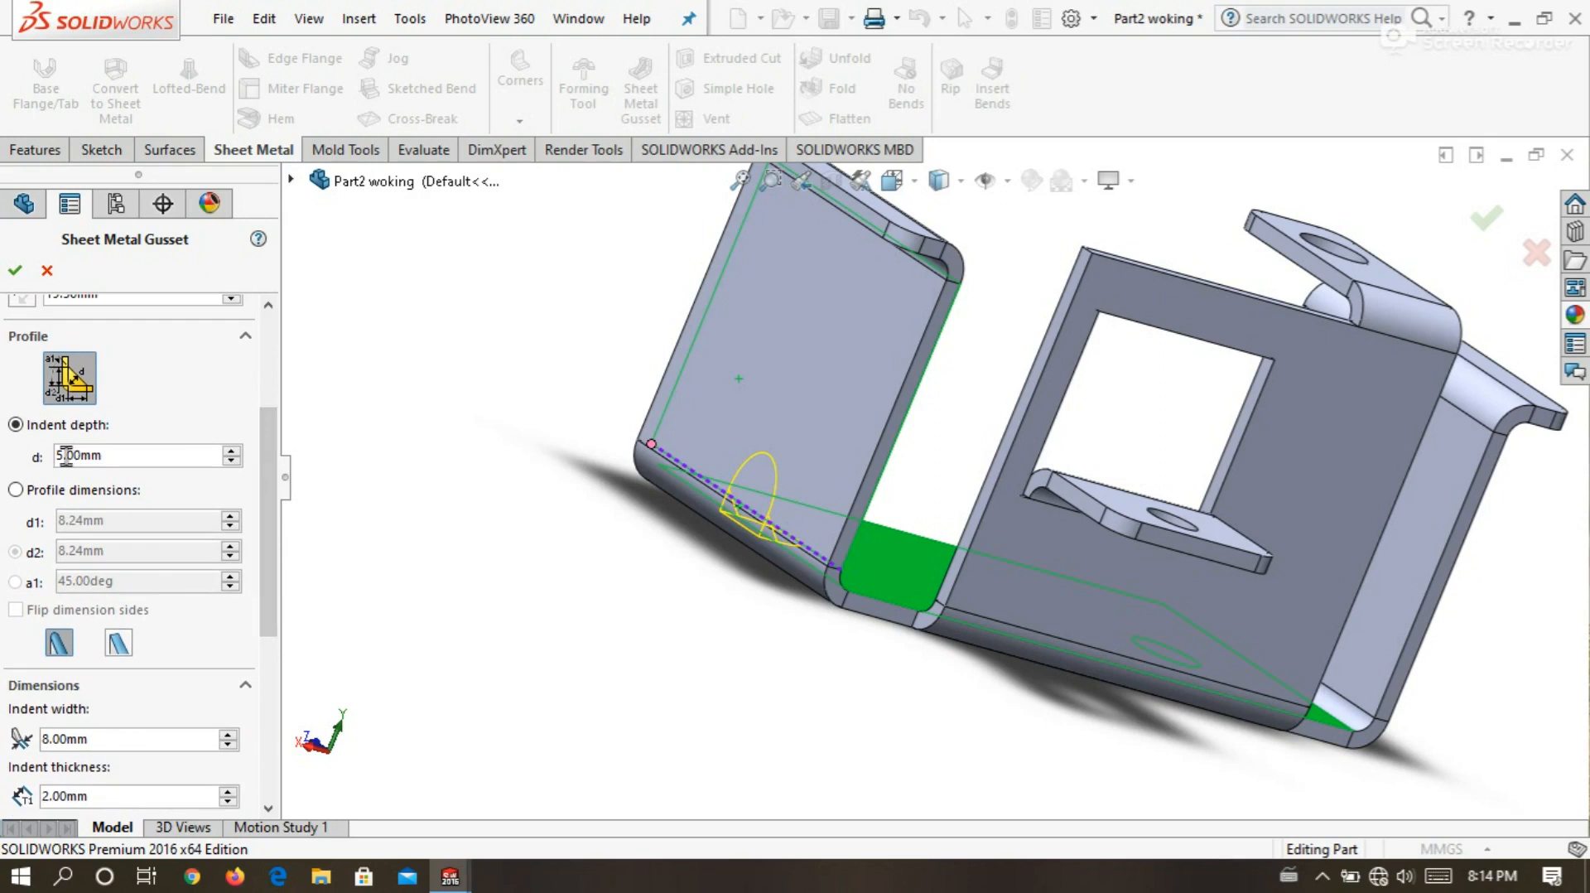
pyautogui.moveTo(275, 523); pyautogui.dragTo(280, 649)
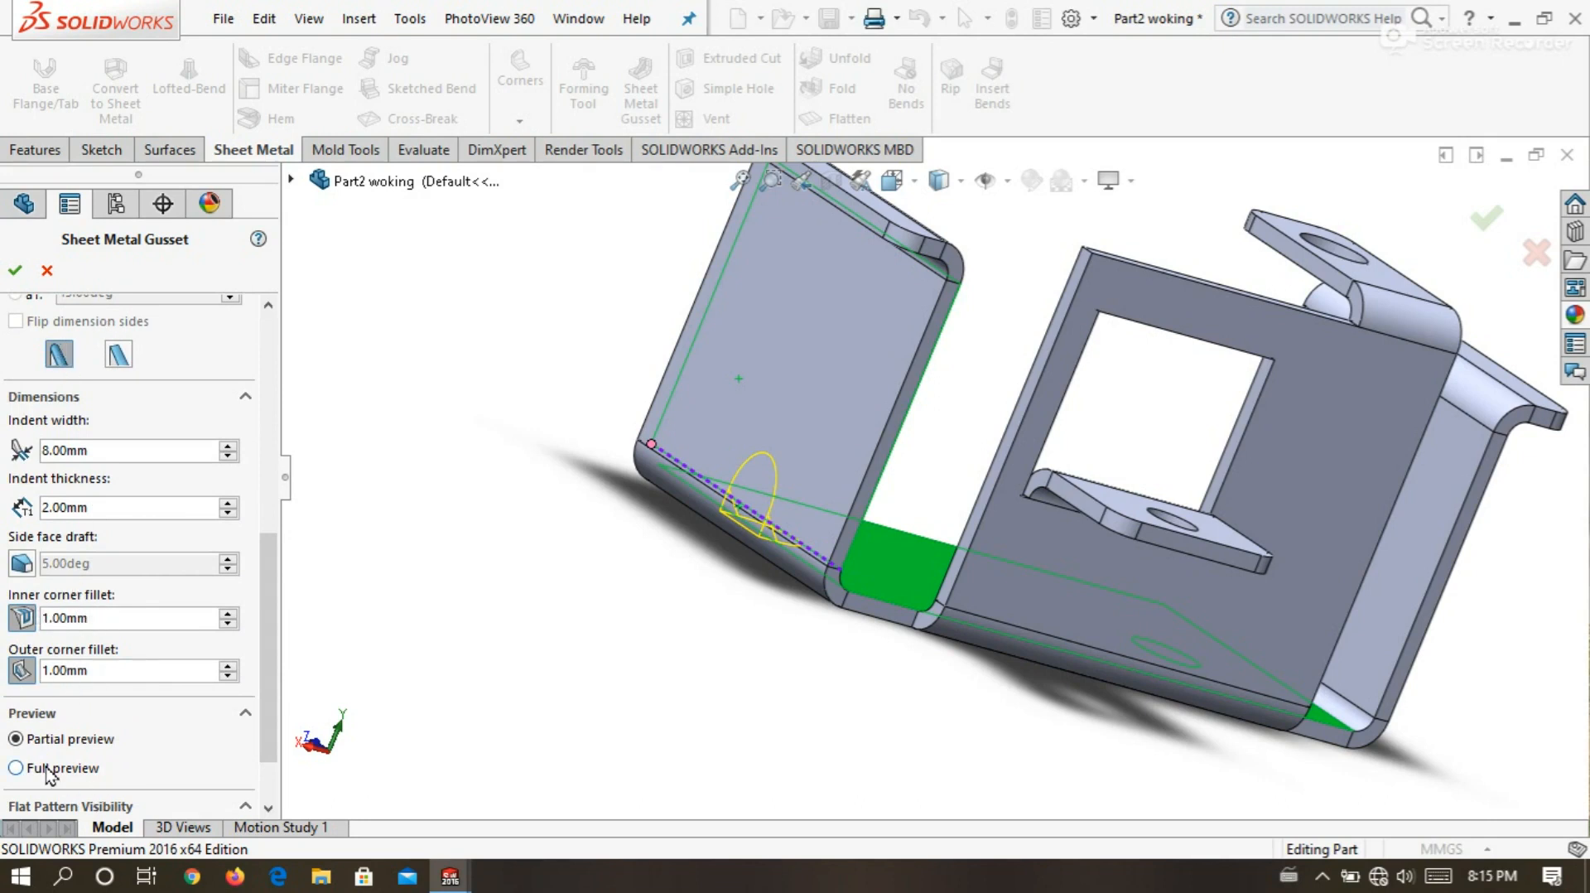
pyautogui.click(16, 767)
pyautogui.moveTo(559, 394); pyautogui.dragTo(562, 448, button='middle')
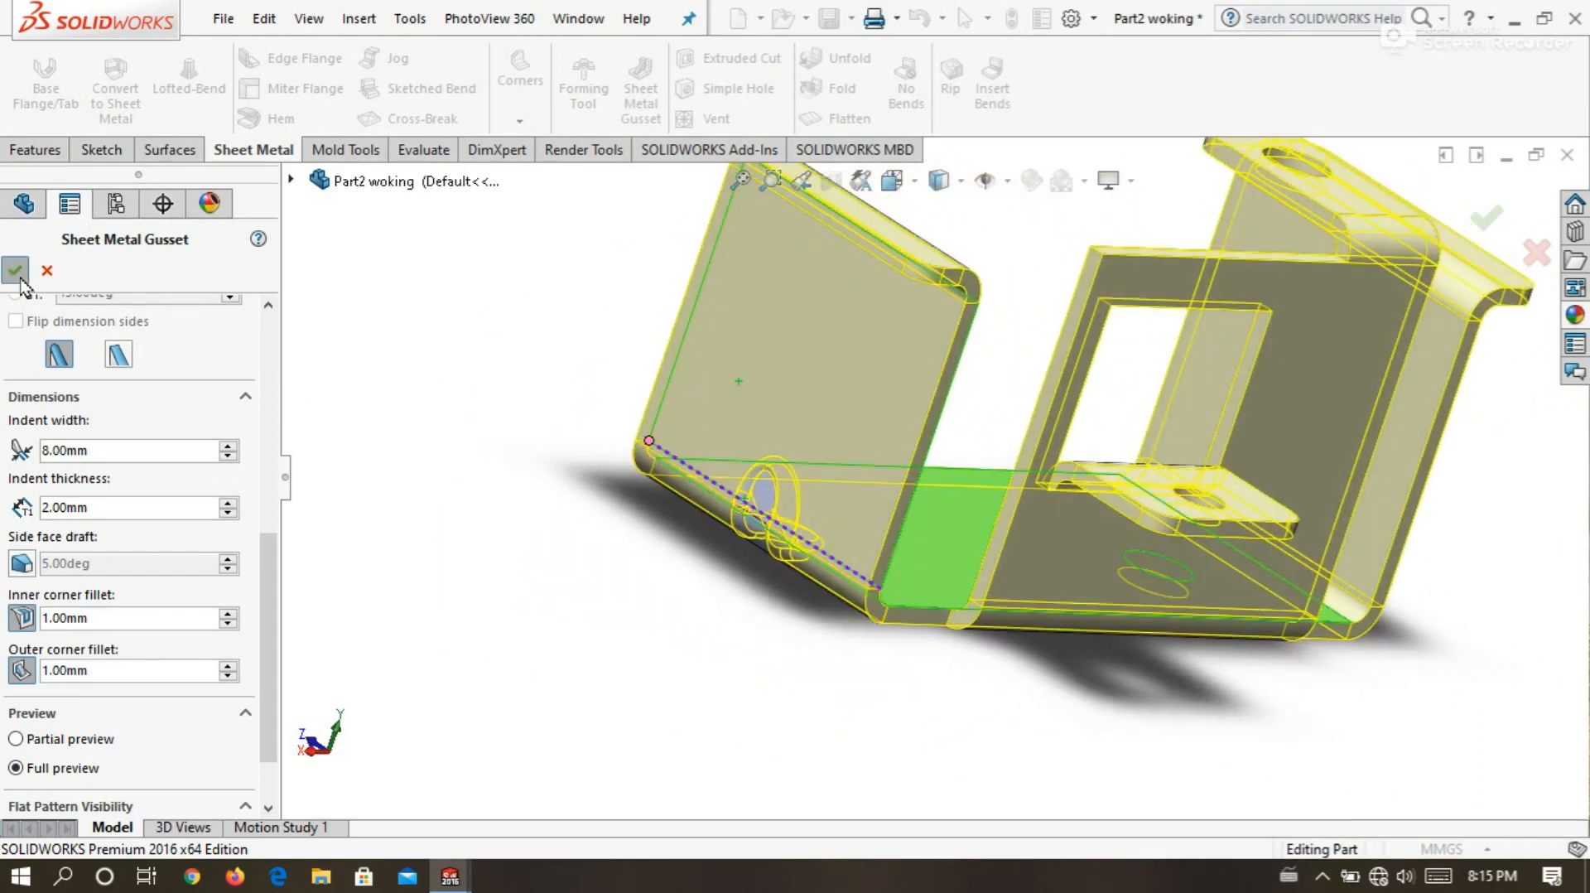
pyautogui.click(17, 276)
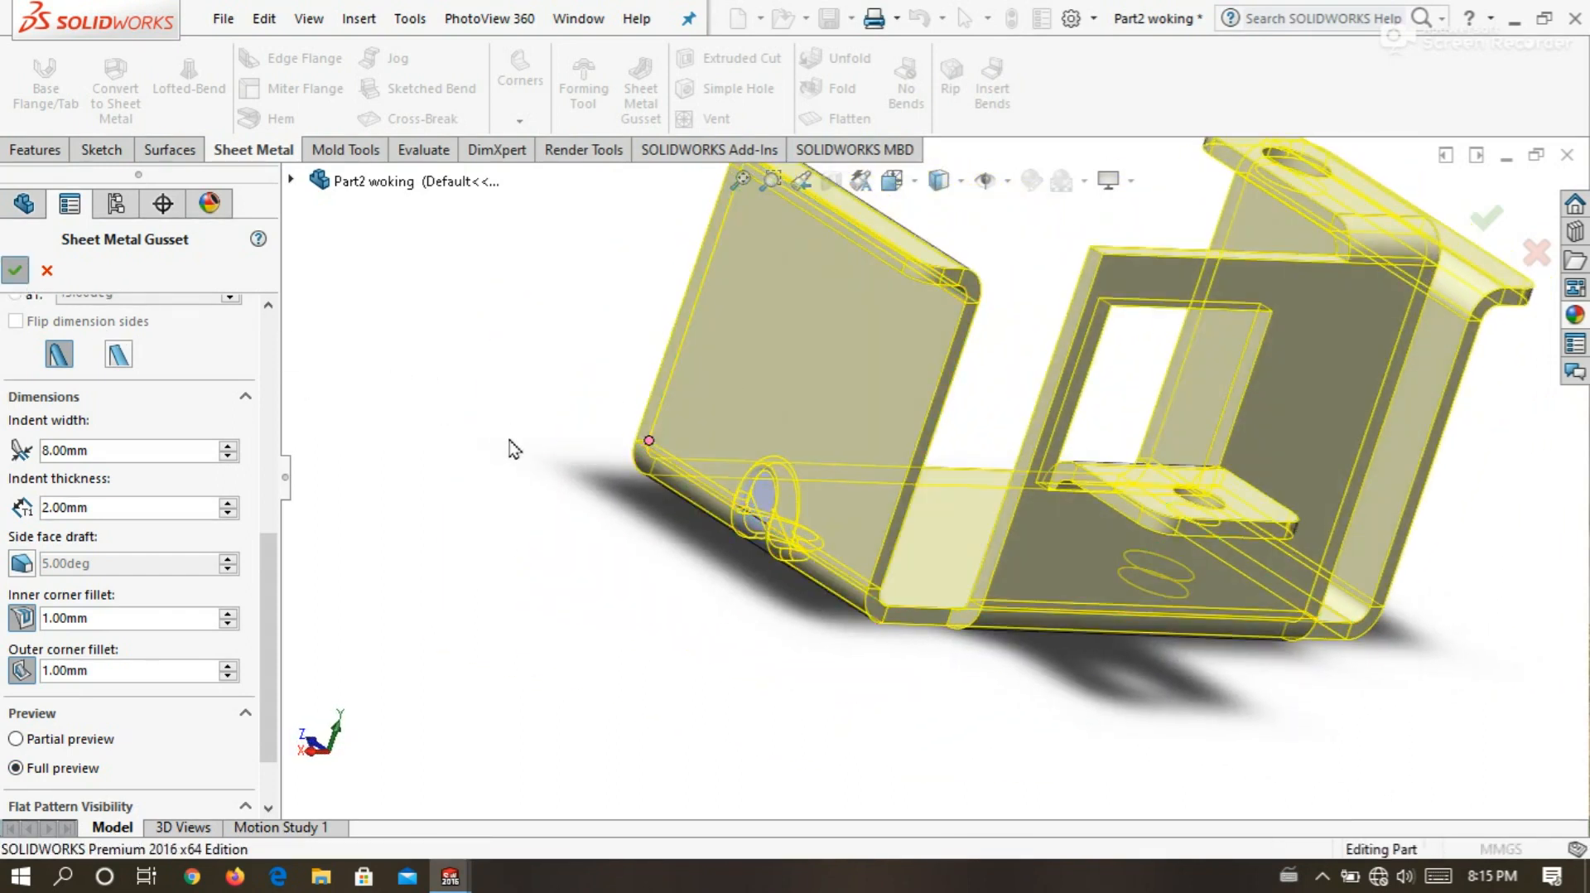
# Add a matching sheet metal gusset between the opposite side flange's inner face and the base, with 19.50 mm offset and 5 mm indent depth.
pyautogui.moveTo(479, 443)
pyautogui.mouseDown(button='middle')
pyautogui.moveTo(657, 466)
pyautogui.moveTo(961, 419)
pyautogui.moveTo(912, 391)
pyautogui.moveTo(1081, 502)
pyautogui.moveTo(1153, 527)
pyautogui.moveTo(1120, 535)
pyautogui.mouseUp(button='middle')
pyautogui.scroll(2, 1119, 535)
pyautogui.scroll(-3, 550, 440)
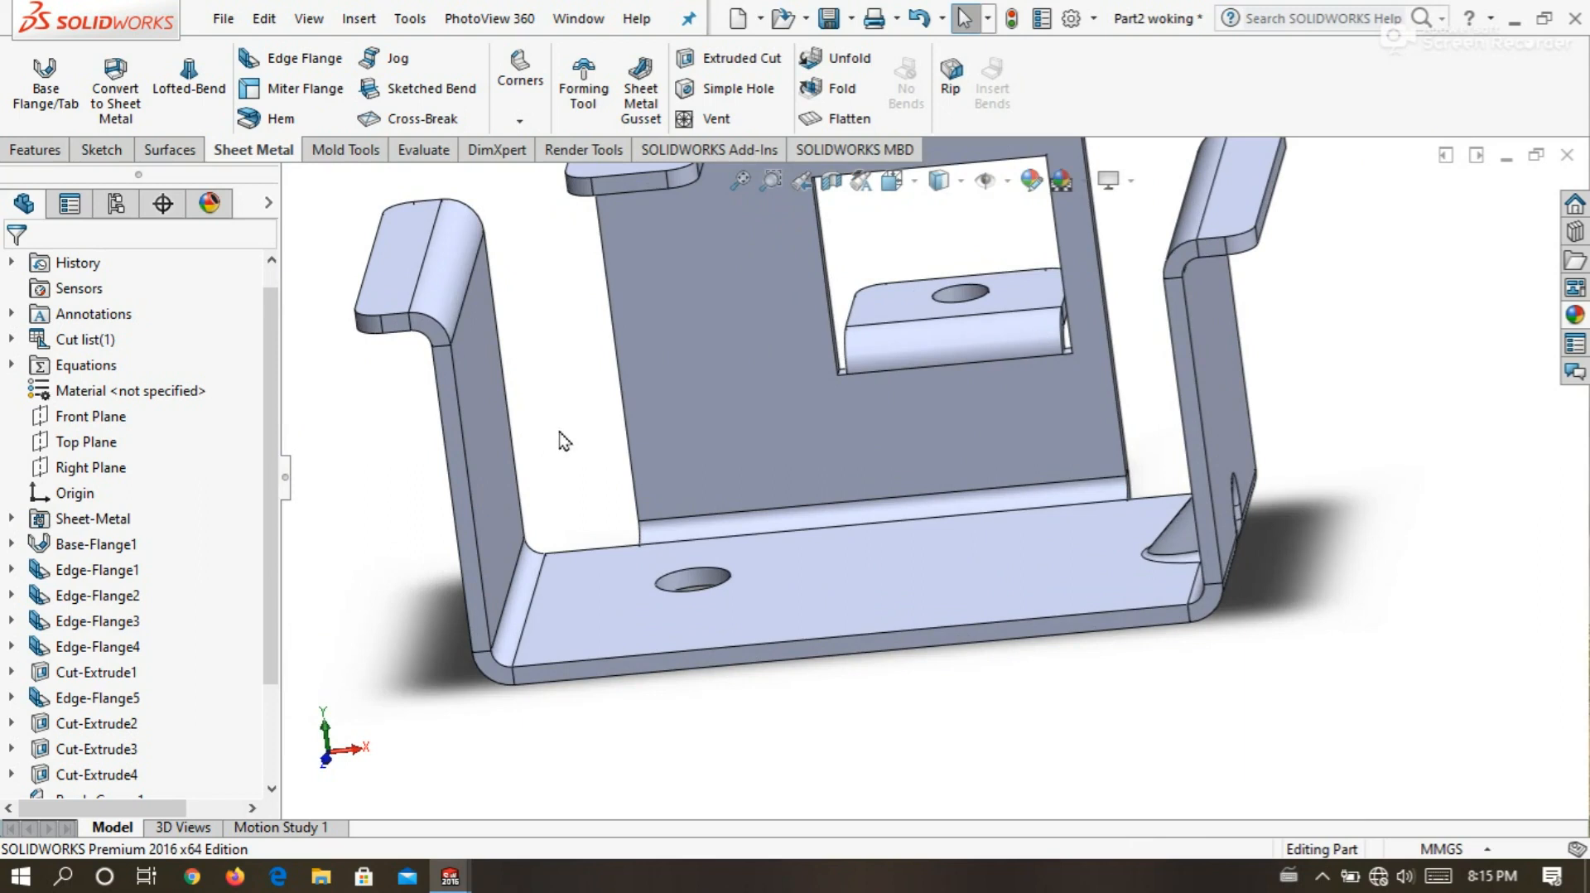
pyautogui.moveTo(566, 408); pyautogui.dragTo(495, 406, button='middle')
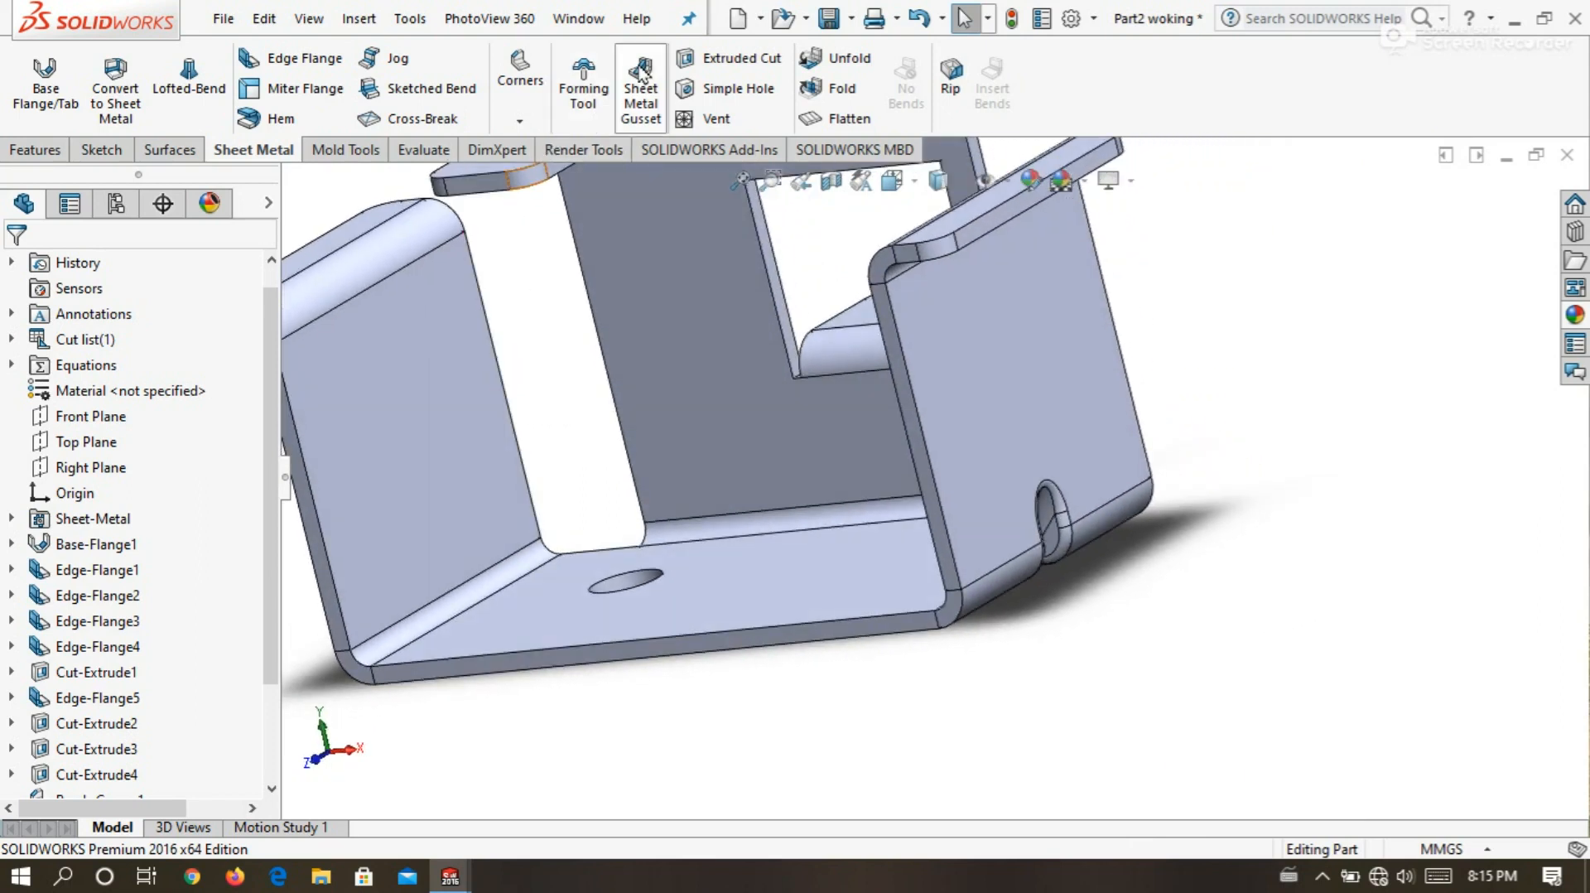
pyautogui.click(428, 465)
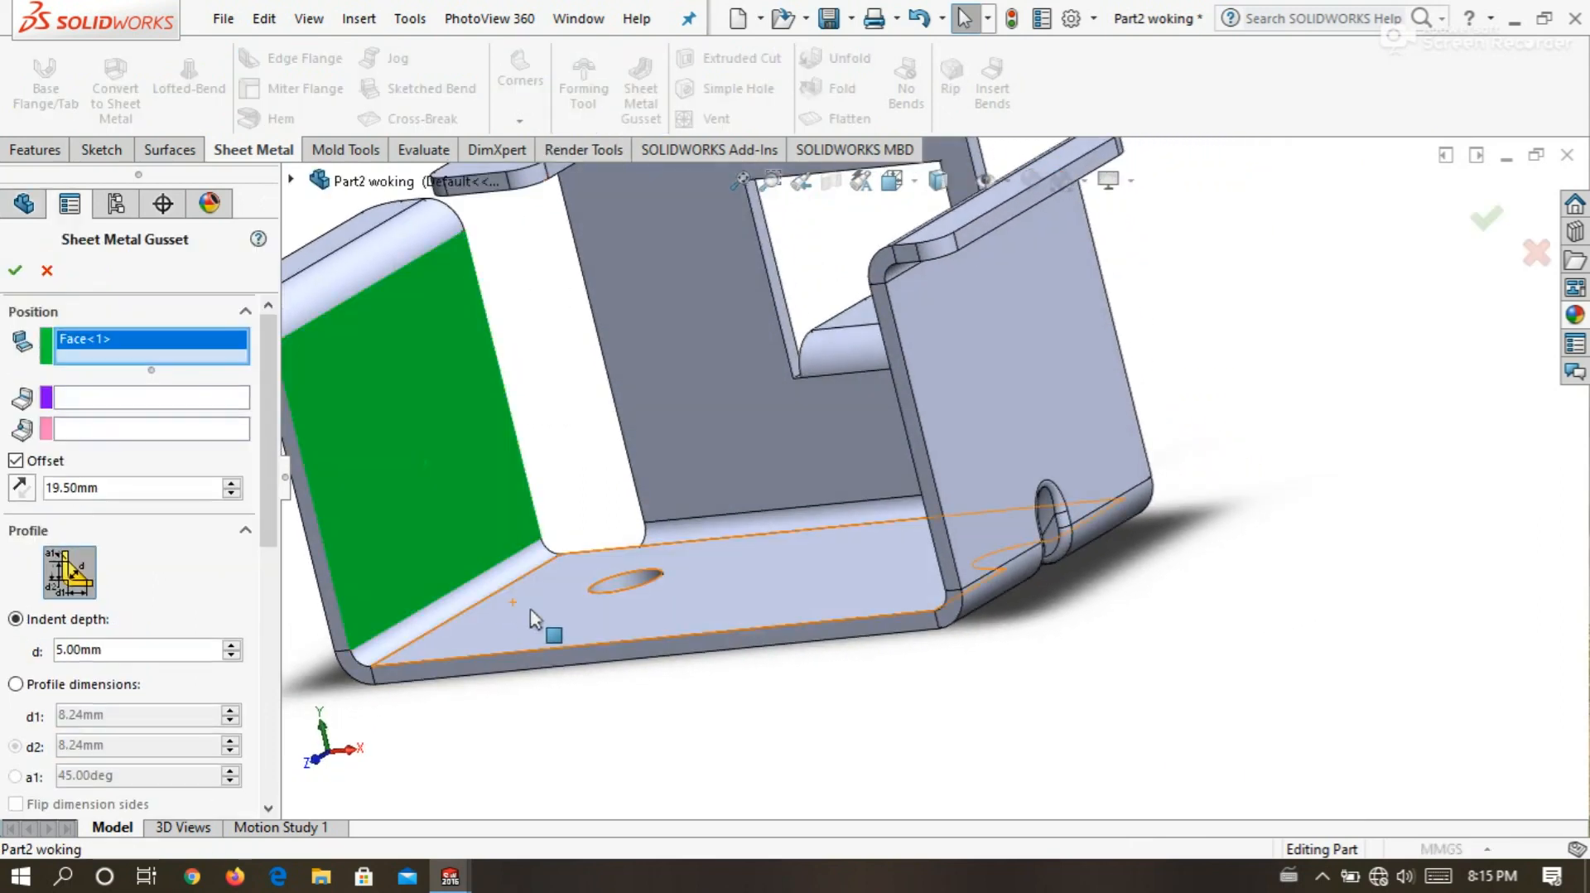
pyautogui.click(533, 617)
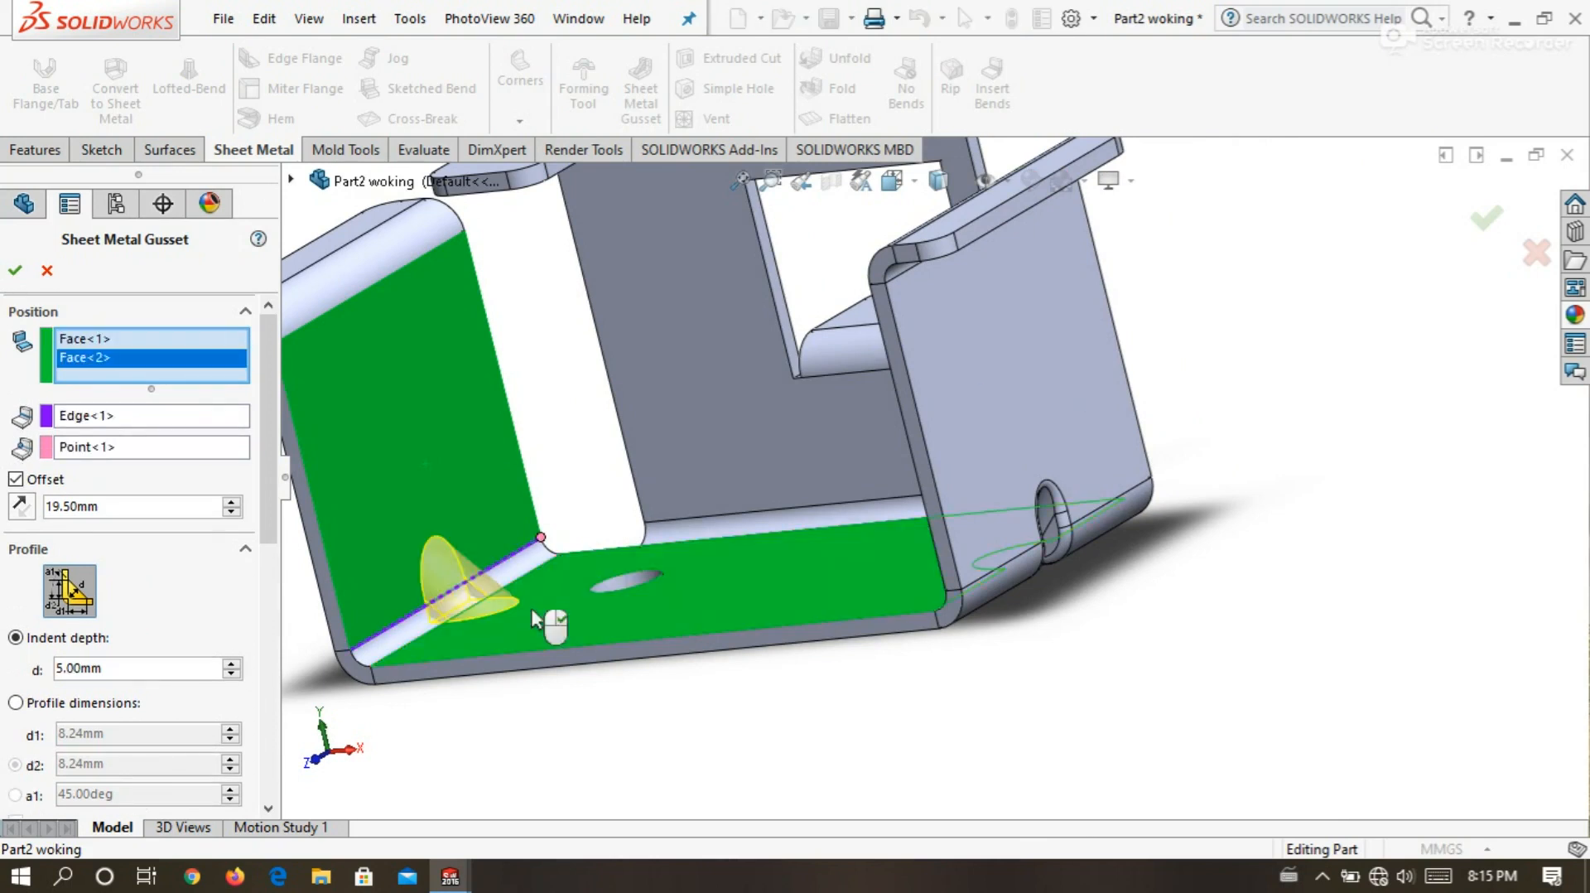
pyautogui.scroll(3, 550, 625)
pyautogui.moveTo(271, 471); pyautogui.dragTo(294, 689)
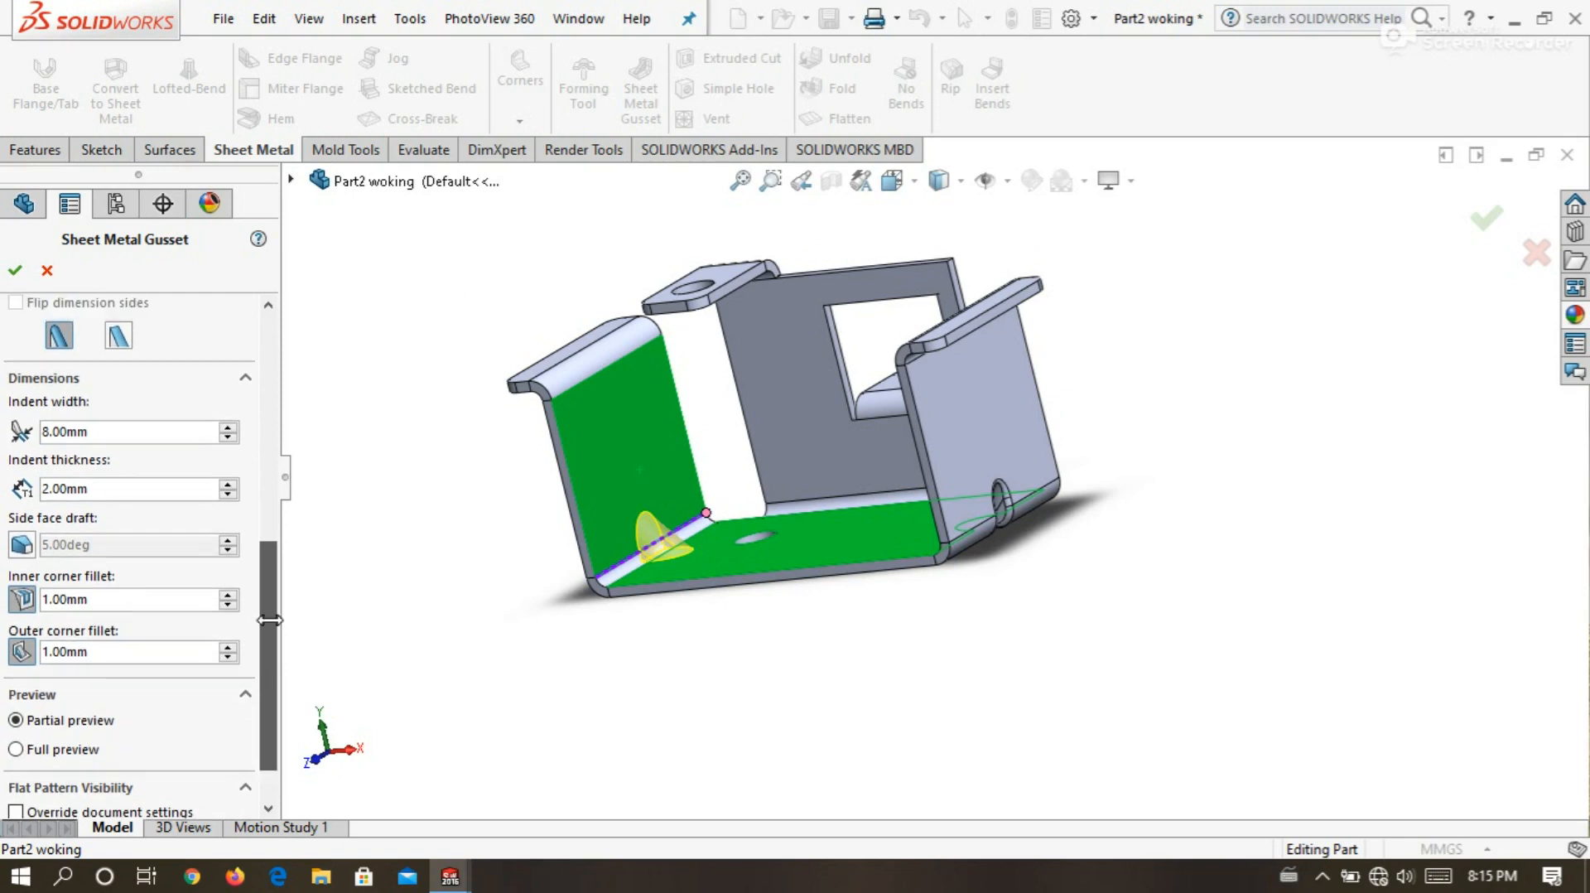
pyautogui.click(17, 270)
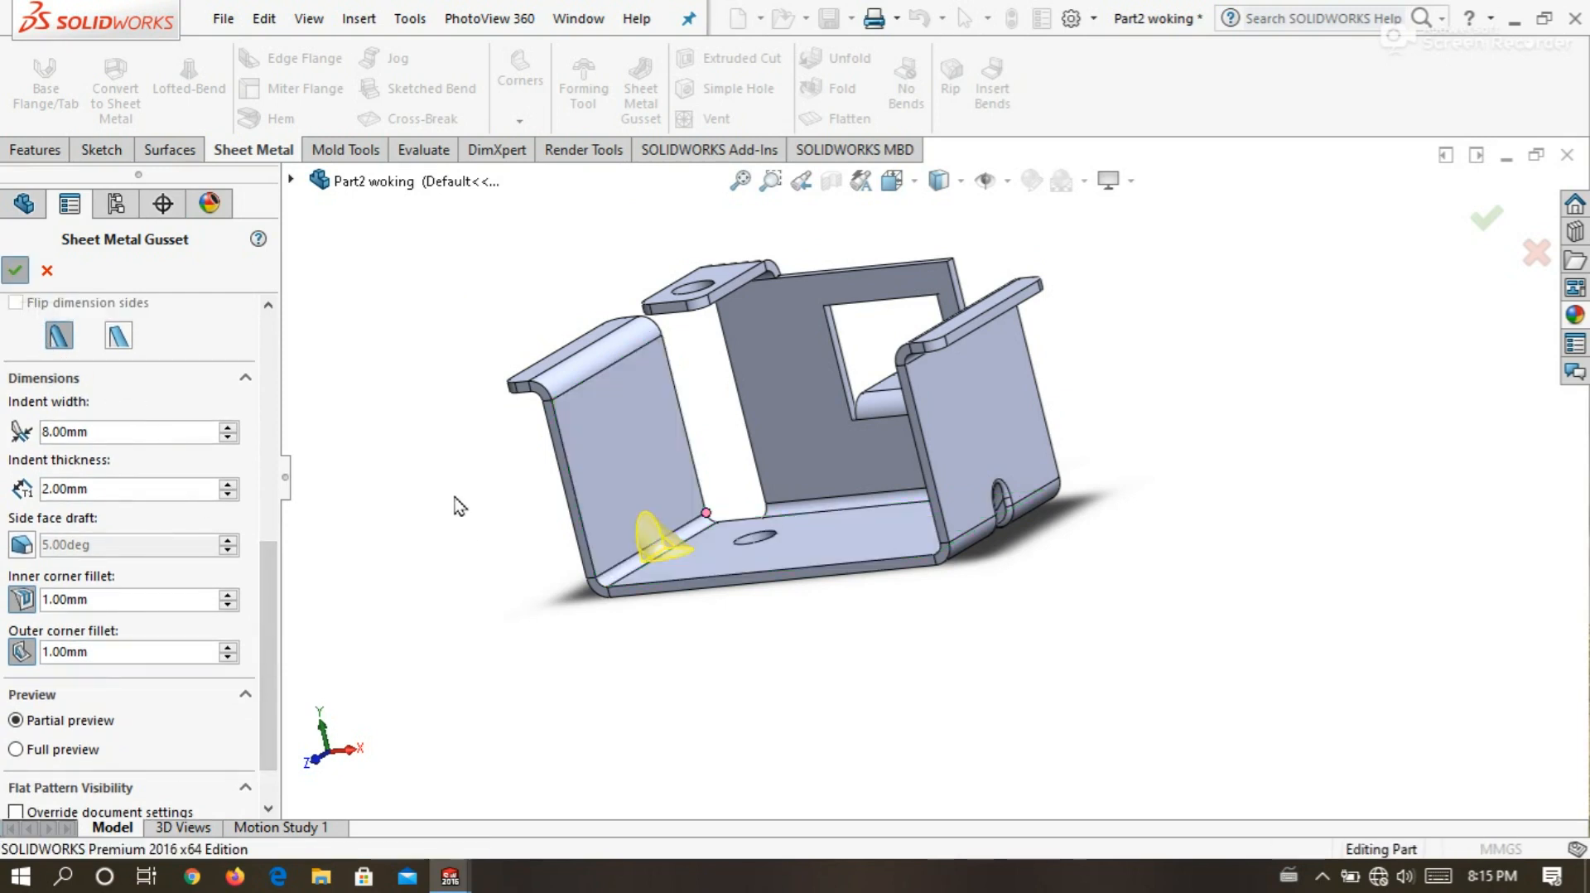
# Examine the finished bracket and both of its gussets from different angles.
pyautogui.scroll(5, 480, 503)
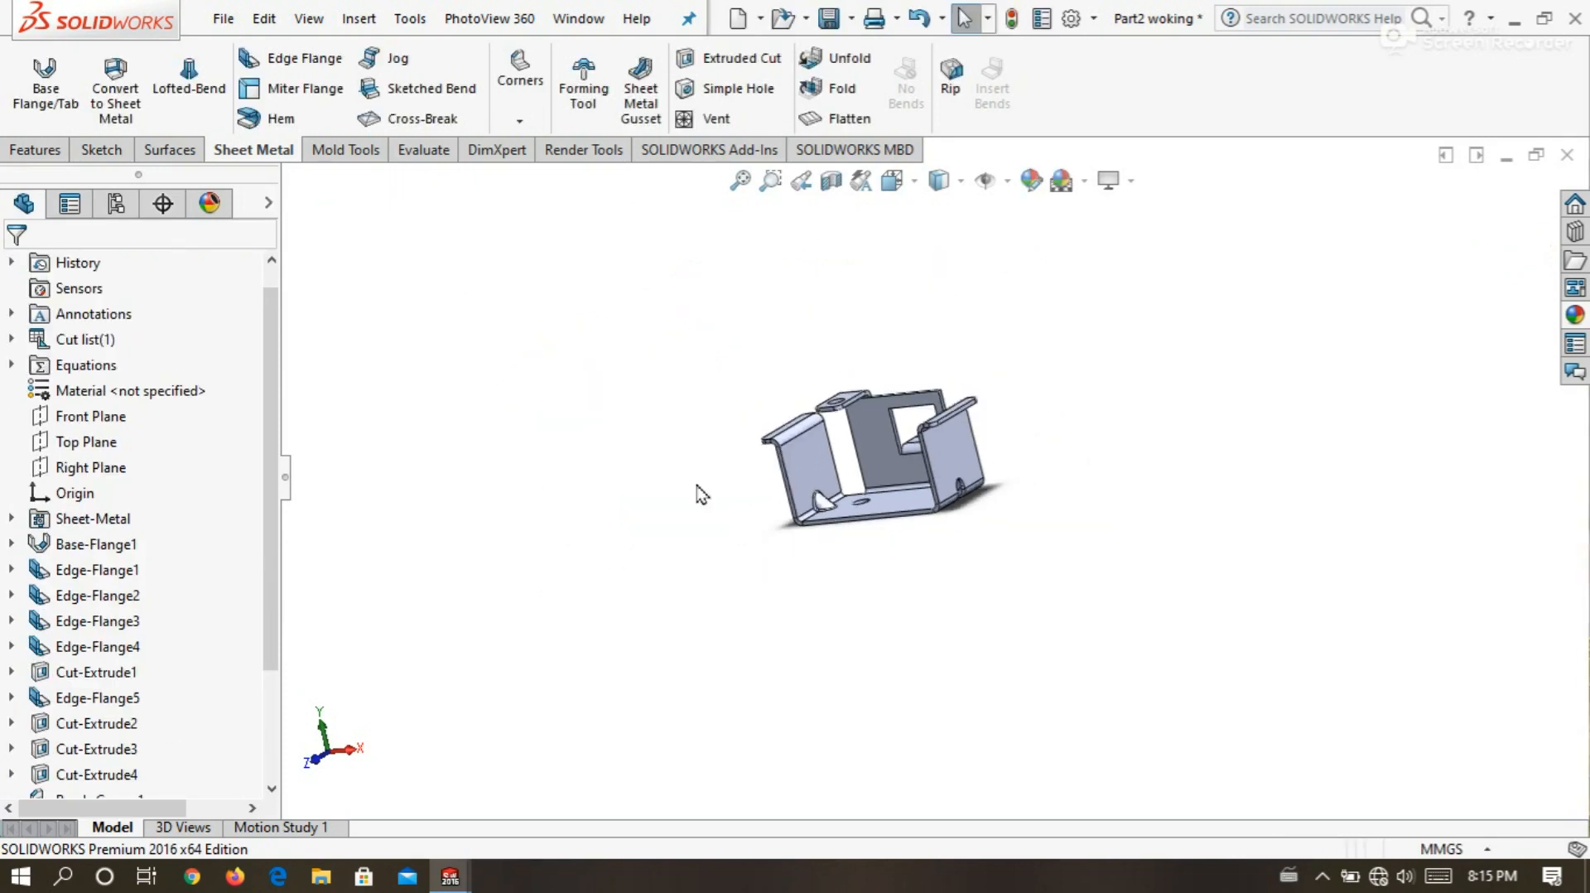
pyautogui.scroll(-5, 853, 501)
pyautogui.scroll(-1, 1157, 325)
pyautogui.moveTo(1157, 325); pyautogui.dragTo(920, 483, button='middle')
pyautogui.scroll(-3, 796, 347)
pyautogui.moveTo(781, 424); pyautogui.dragTo(944, 542, button='middle')
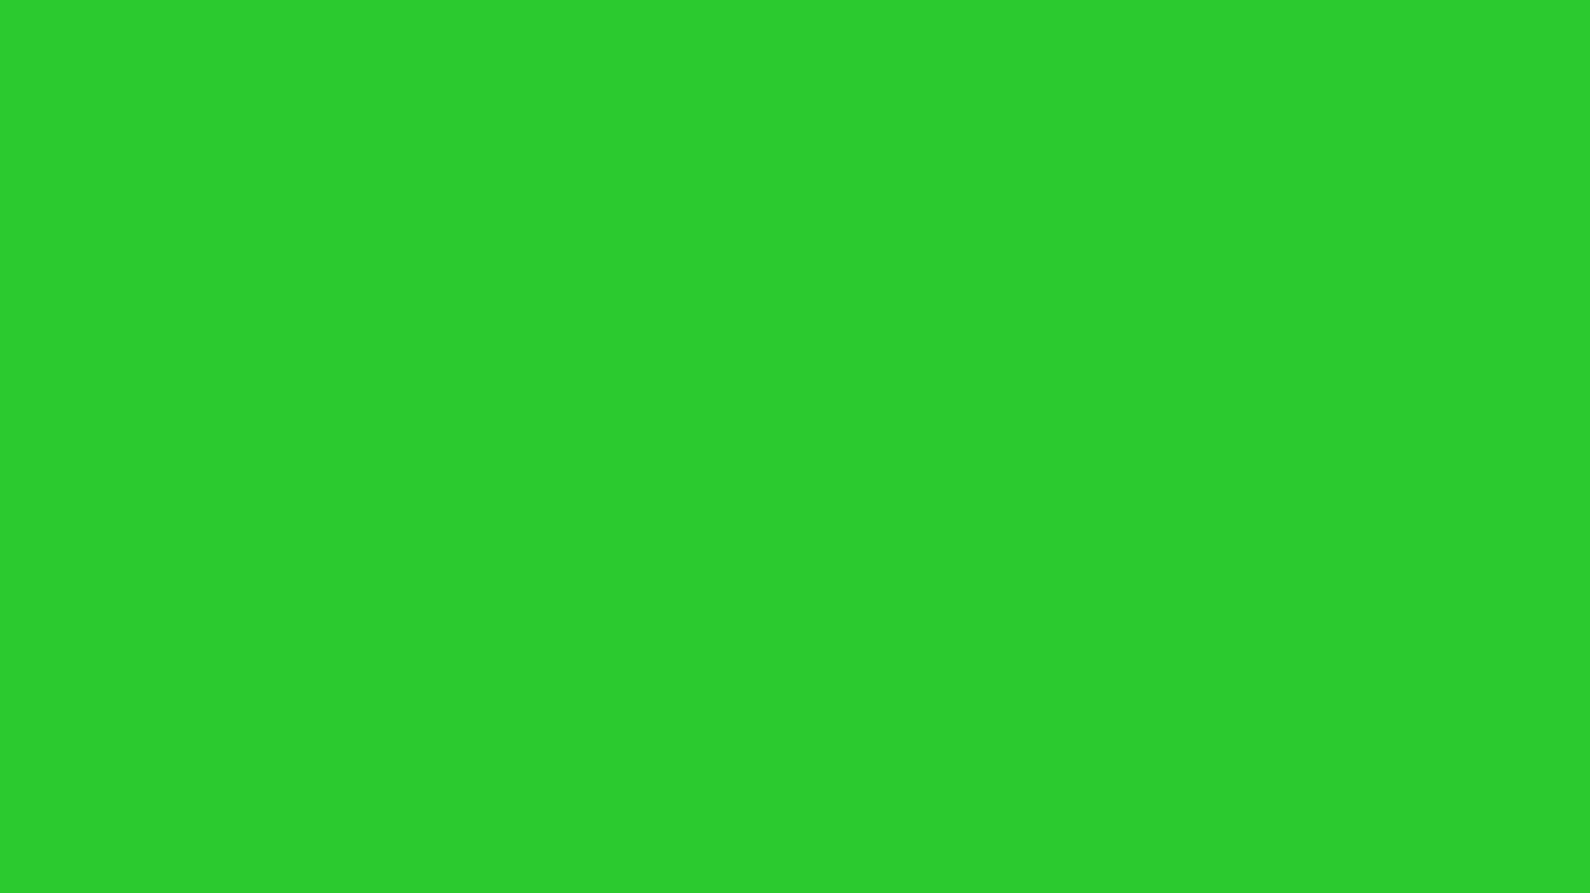